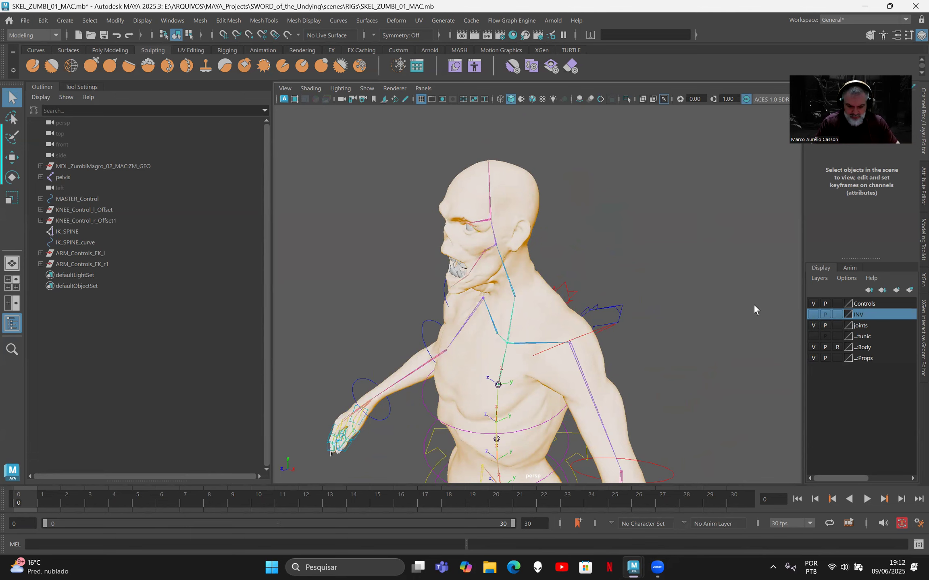
# - Examine the zombie character's joints and existing rig controls from several angles
pyautogui.keyDown('alt'); pyautogui.moveTo(546, 272); pyautogui.dragTo(540, 301); pyautogui.keyUp('alt')
pyautogui.keyDown('alt'); pyautogui.moveTo(515, 230); pyautogui.dragTo(530, 331); pyautogui.keyUp('alt')
pyautogui.keyDown('alt'); pyautogui.moveTo(531, 331); pyautogui.dragTo(662, 279, button='right'); pyautogui.keyUp('alt')
pyautogui.keyDown('alt'); pyautogui.moveTo(703, 317); pyautogui.dragTo(755, 260, button='middle'); pyautogui.keyUp('alt')
pyautogui.keyDown('alt'); pyautogui.moveTo(388, 295); pyautogui.dragTo(434, 343, button='right'); pyautogui.keyUp('alt')
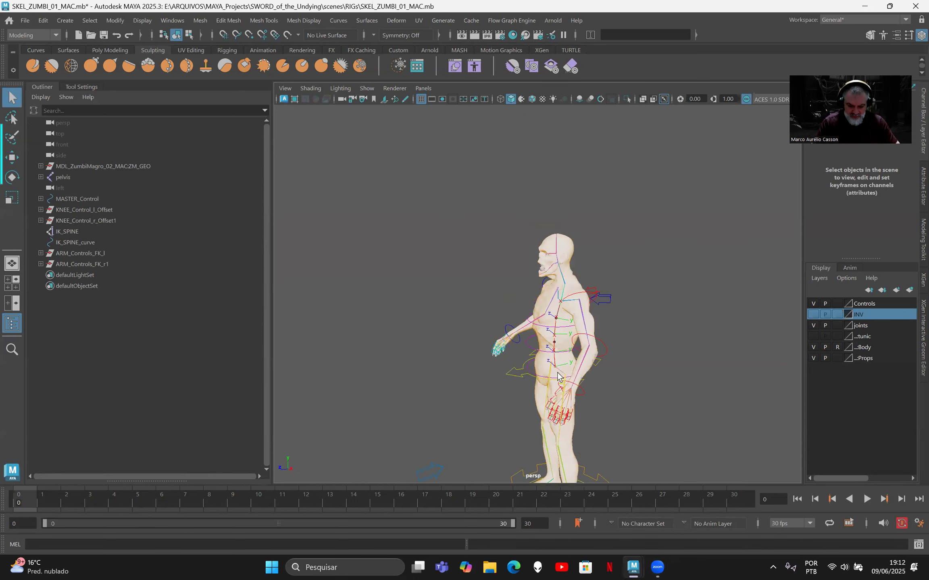
pyautogui.keyDown('alt'); pyautogui.moveTo(557, 373); pyautogui.dragTo(514, 294); pyautogui.keyUp('alt')
pyautogui.keyDown('alt'); pyautogui.moveTo(514, 295); pyautogui.dragTo(572, 338, button='right'); pyautogui.keyUp('alt')
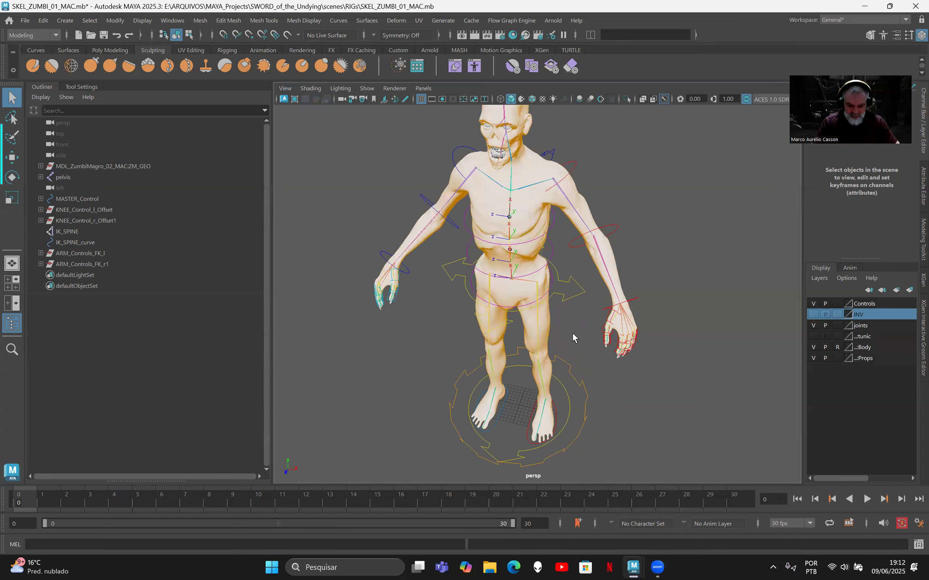
pyautogui.keyDown('alt'); pyautogui.moveTo(515, 364); pyautogui.dragTo(389, 261, button='right'); pyautogui.keyUp('alt')
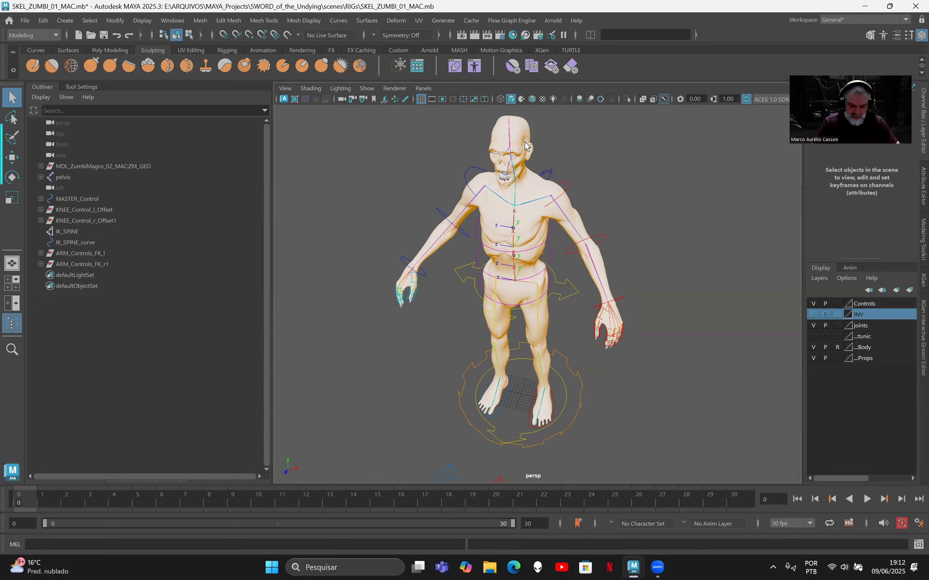
# - Create a NURBS circle at the origin and scale it uniformly to about 21.4 around the feet
pyautogui.click(65, 20)
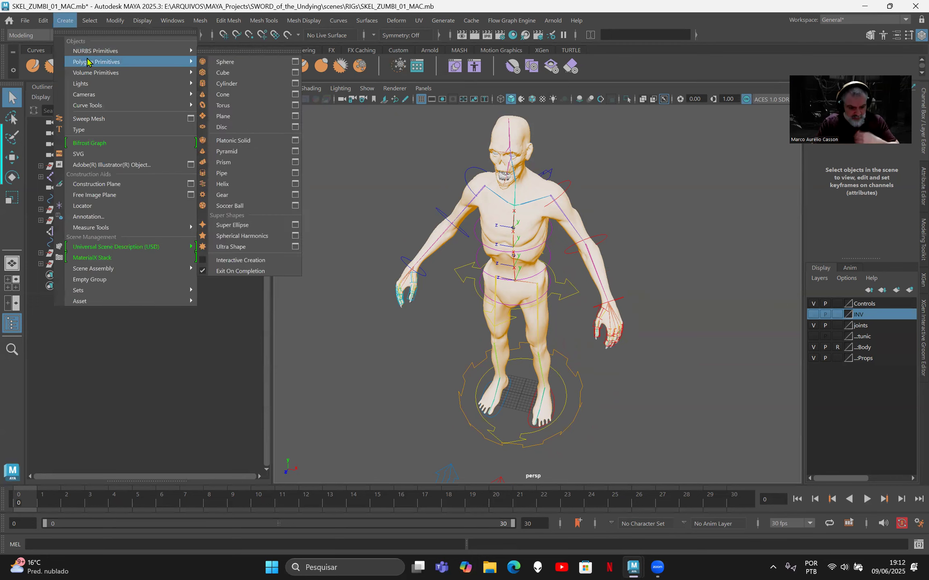
pyautogui.moveTo(95, 52)
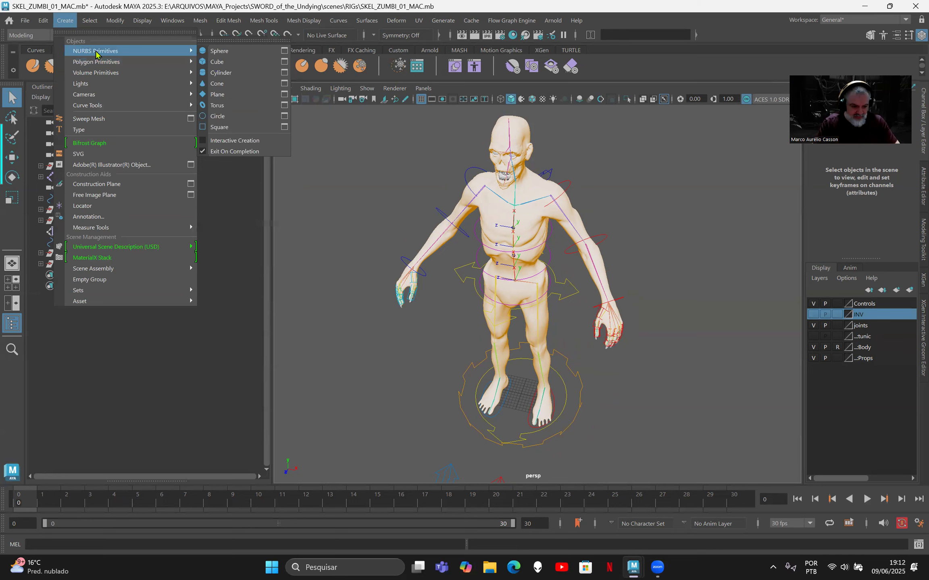
pyautogui.click(218, 117)
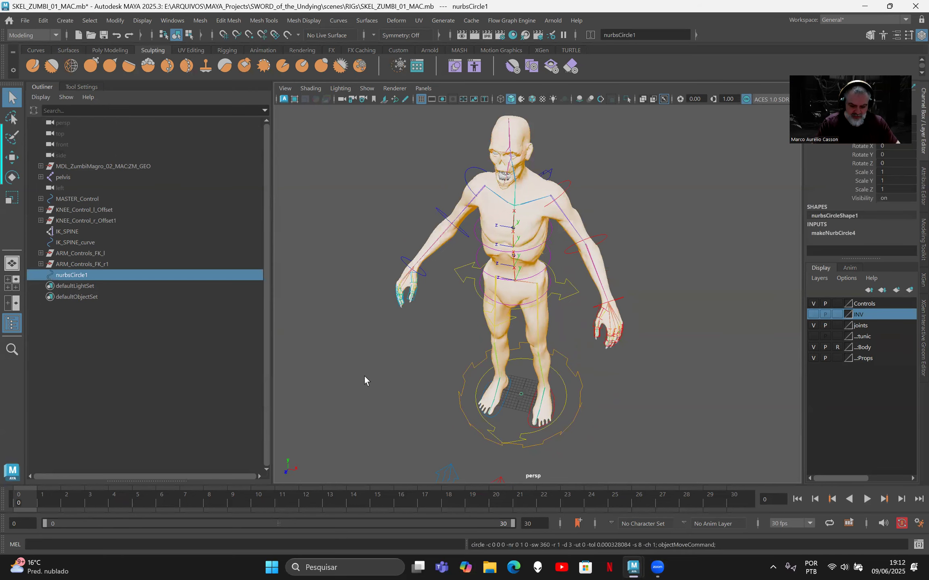
pyautogui.press('r')
pyautogui.moveTo(522, 395); pyautogui.dragTo(575, 408)
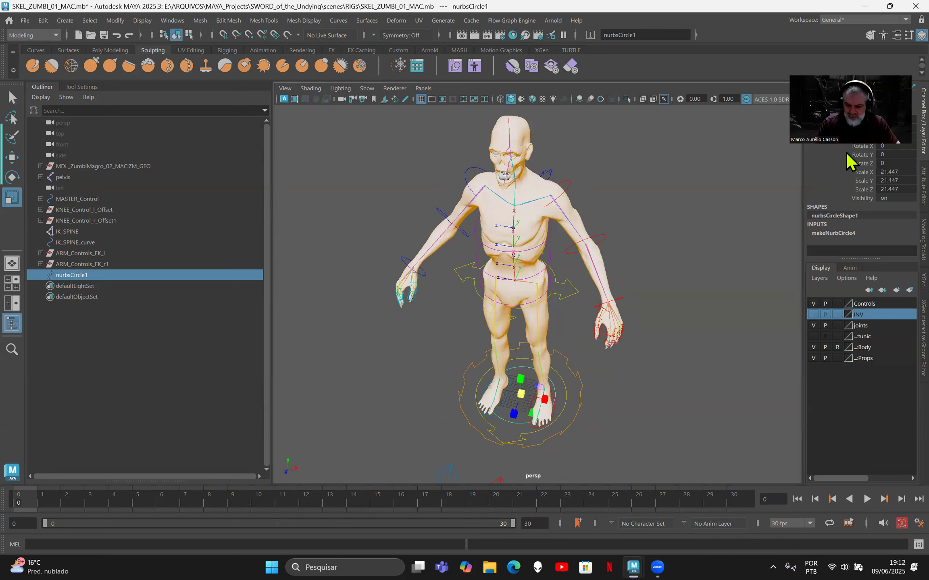
# - Rename the new NURBS circle as NECK_Control
pyautogui.moveTo(846, 154); pyautogui.dragTo(846, 122)
pyautogui.click(826, 111)
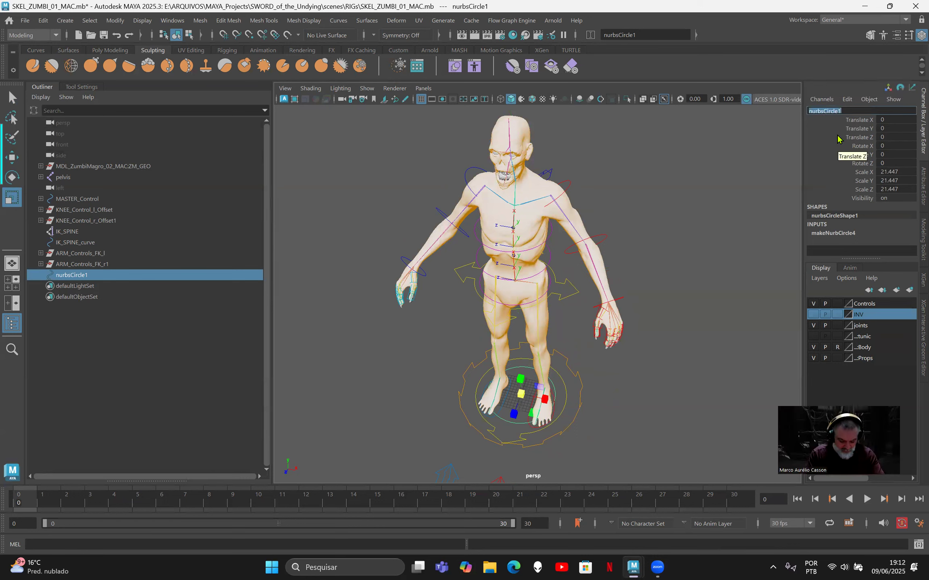
pyautogui.write('NECK')
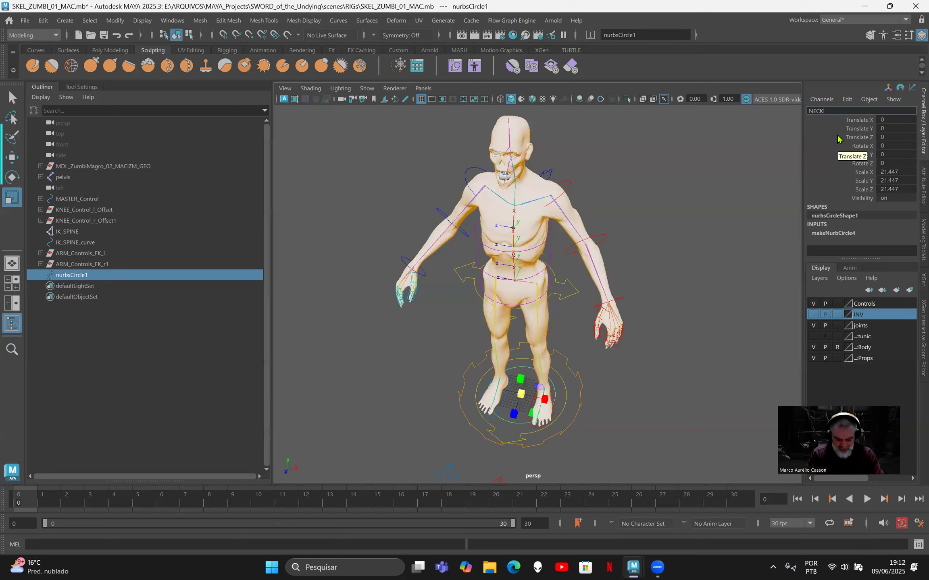
pyautogui.write('_Control')
pyautogui.press('Return')
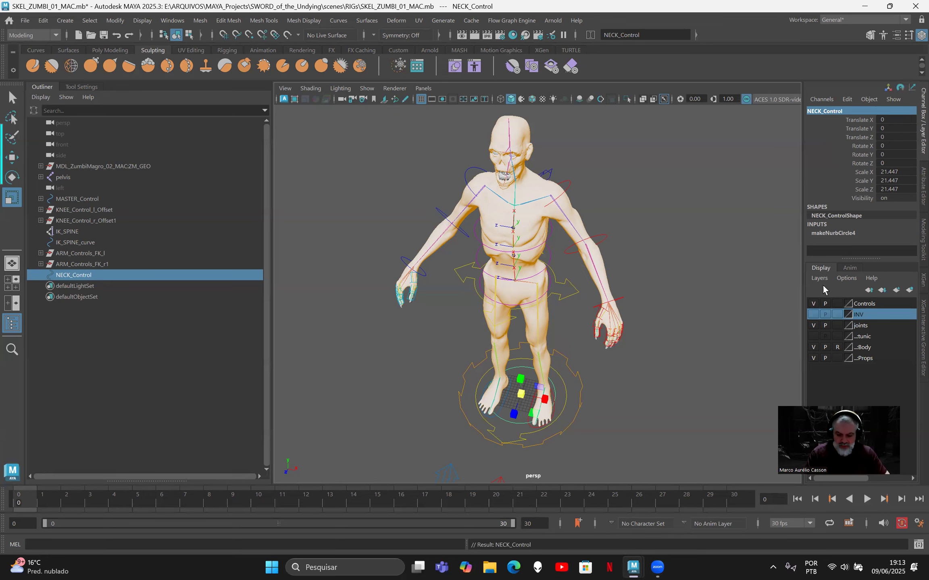
# - Enable drawing overrides on the NECK_Control shape and switch the override color mode to RGB
pyautogui.hotkey('ctrl', 'a')
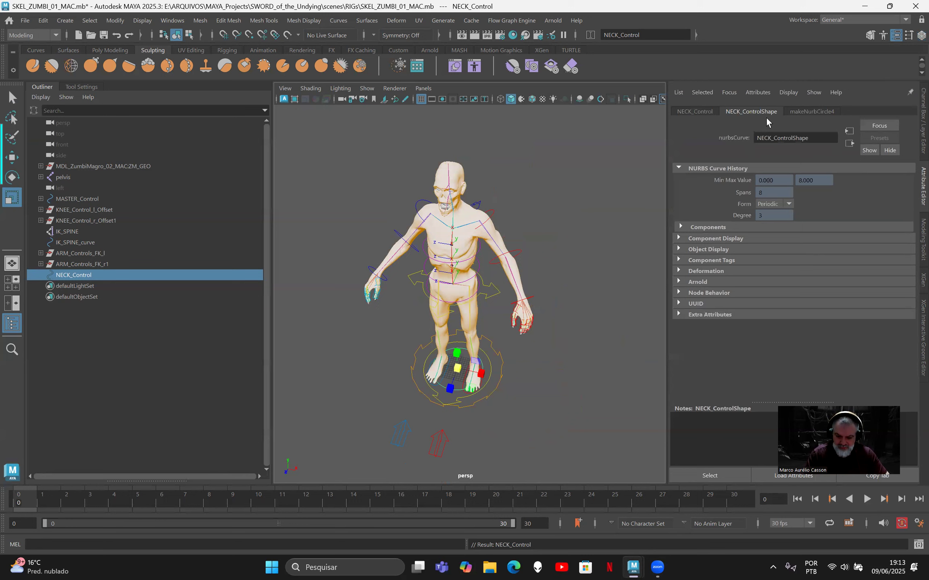
pyautogui.click(679, 249)
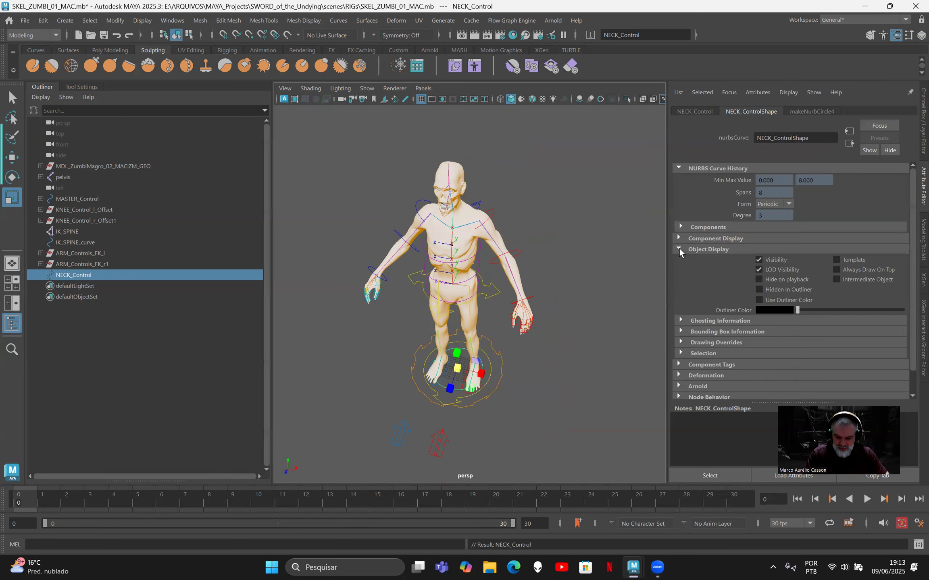
pyautogui.scroll(-1, 678, 306)
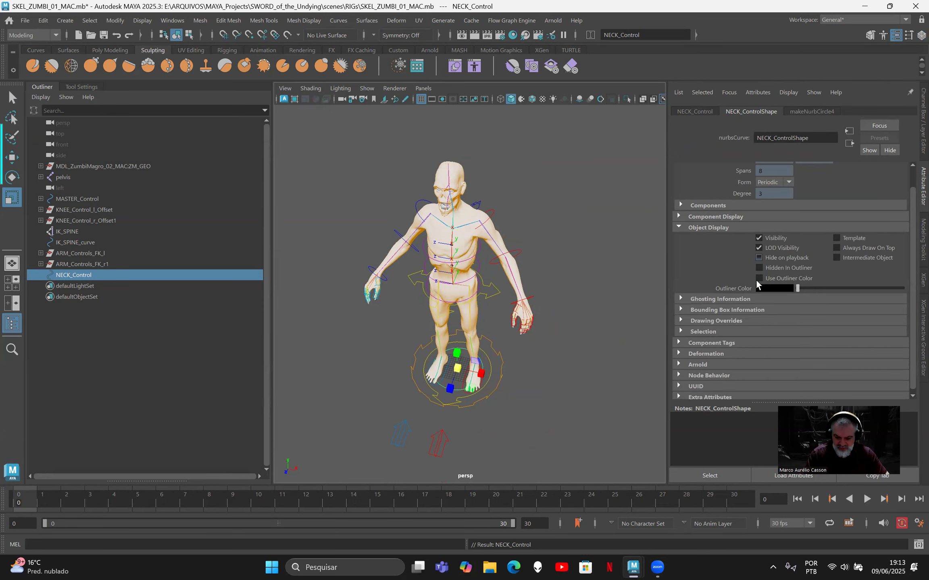
pyautogui.click(681, 316)
pyautogui.scroll(-3, 790, 274)
pyautogui.click(772, 262)
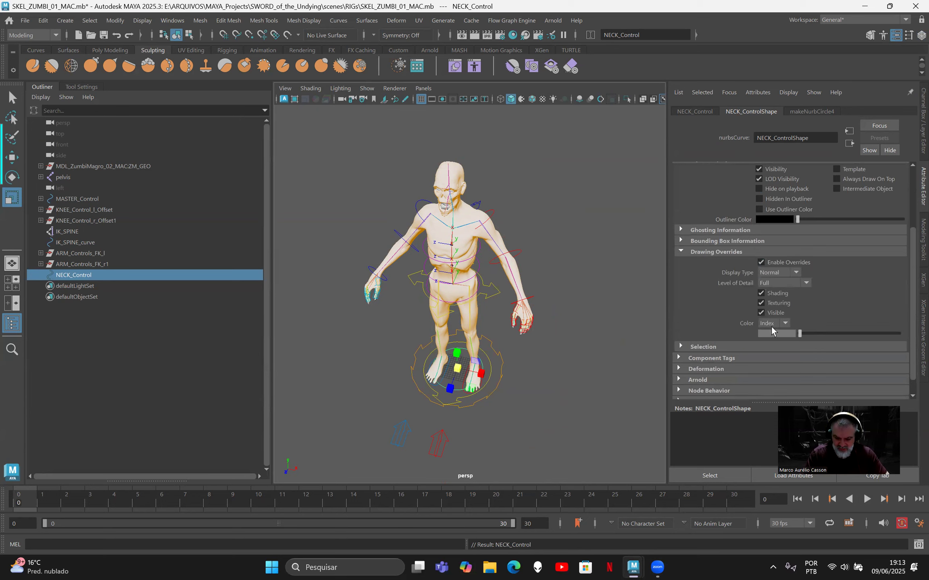
pyautogui.click(775, 346)
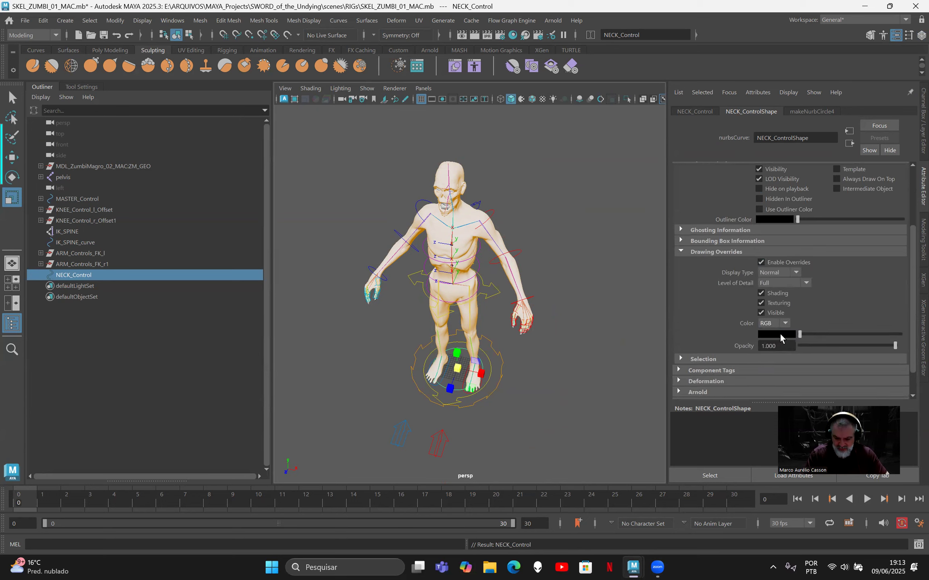
# - Set the NECK_Control shape's override color to yellow from the color palette
pyautogui.click(779, 334)
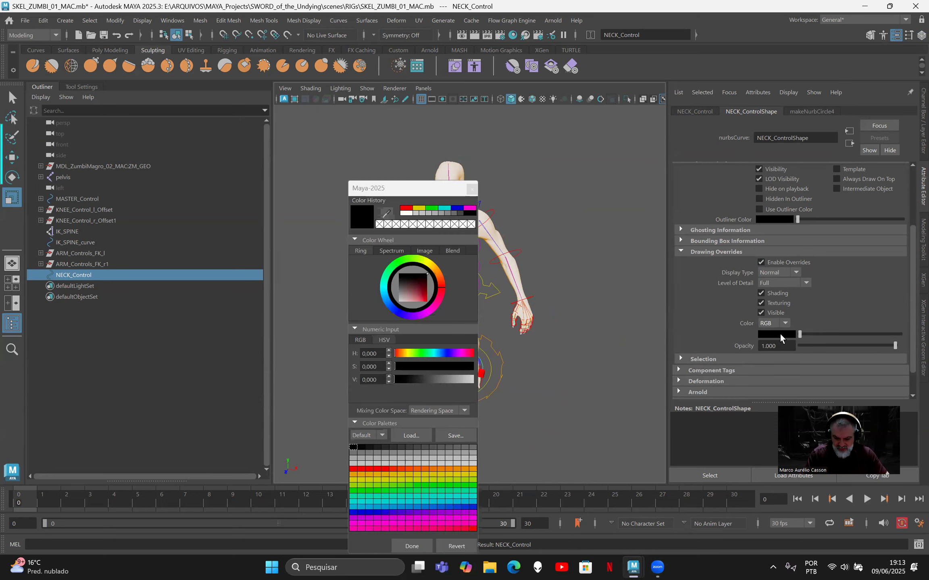
pyautogui.click(353, 480)
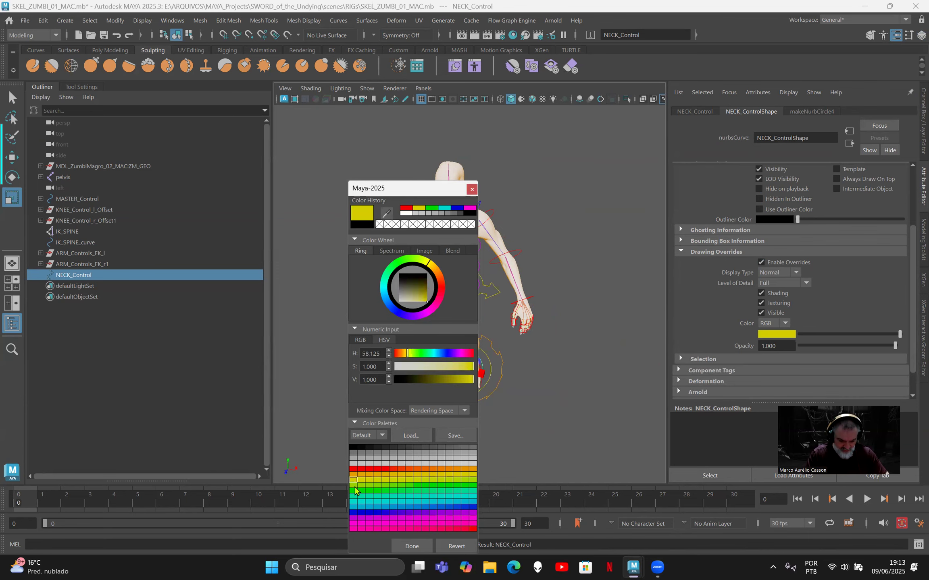
pyautogui.moveTo(416, 192); pyautogui.dragTo(690, 70)
pyautogui.click(684, 423)
# - Group NECK_Control under a new parent group and name that group NECK_Null
pyautogui.scroll(2, 360, 387)
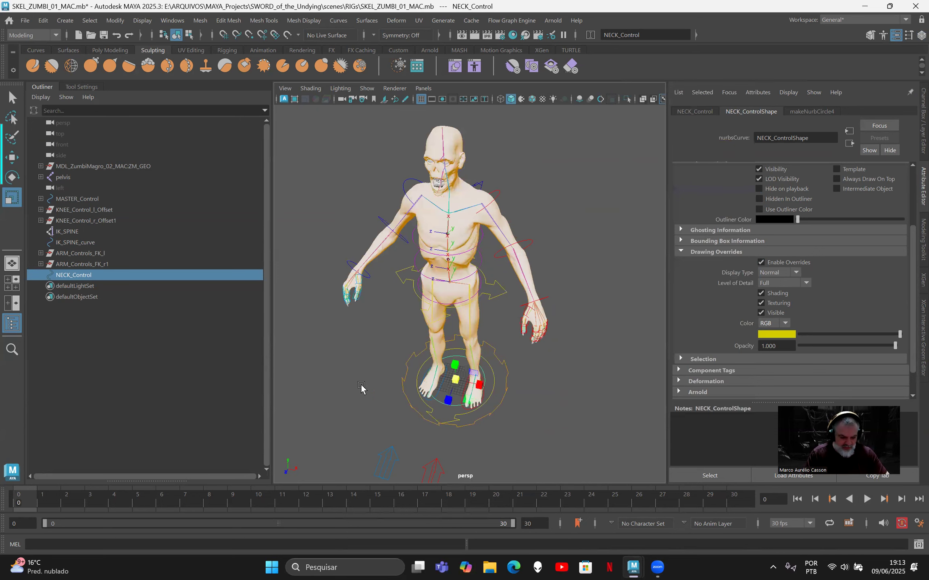
pyautogui.scroll(3, 278, 359)
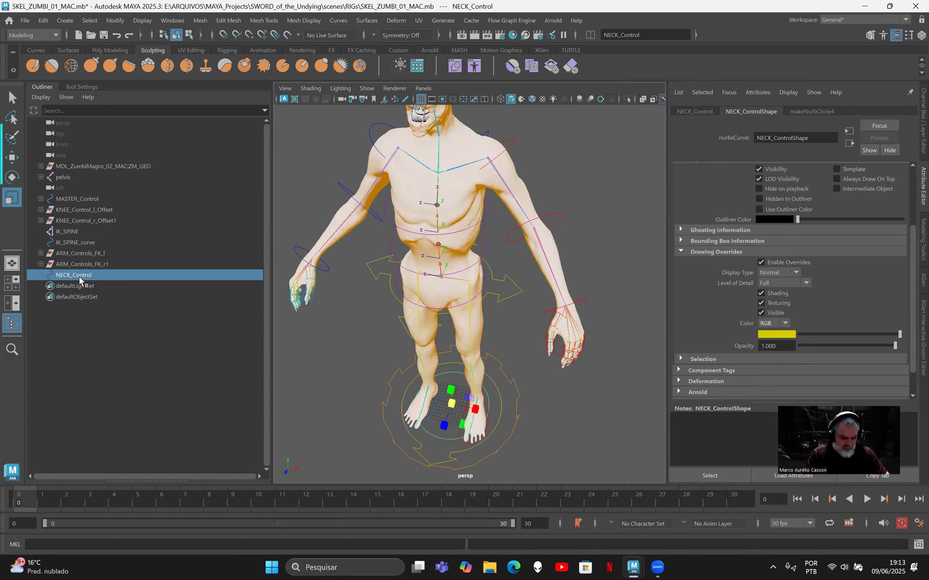
pyautogui.doubleClick(79, 276)
pyautogui.hotkey('ctrl', 'c')
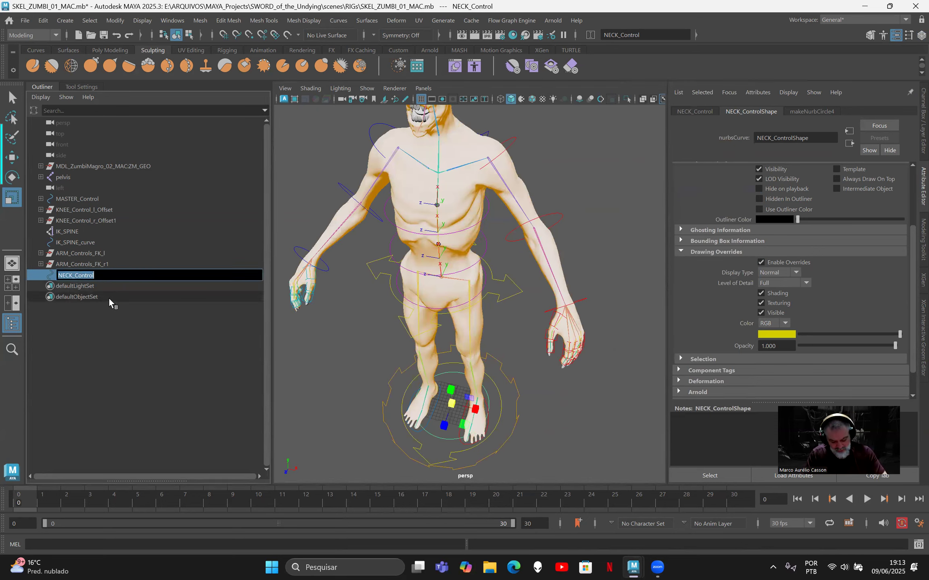
pyautogui.click(56, 364)
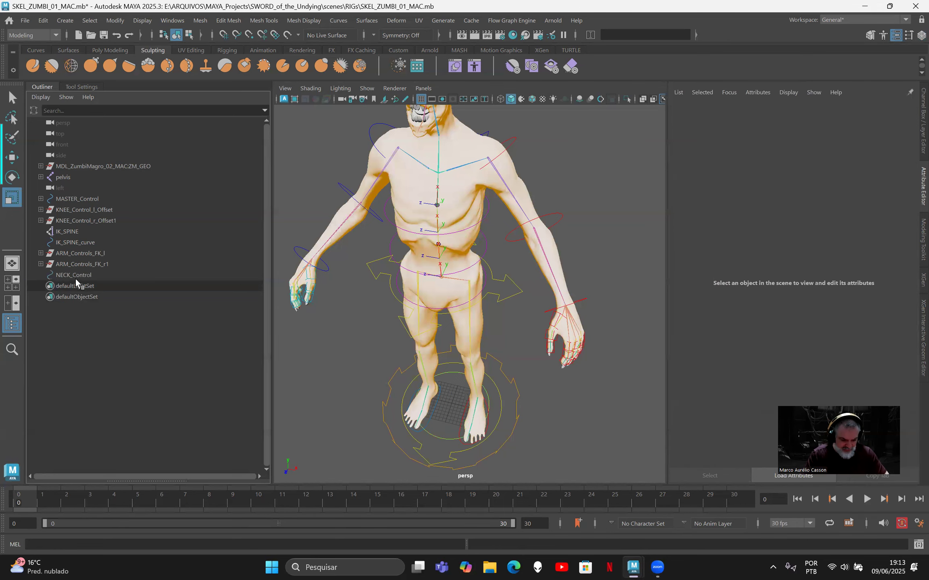
pyautogui.click(75, 276)
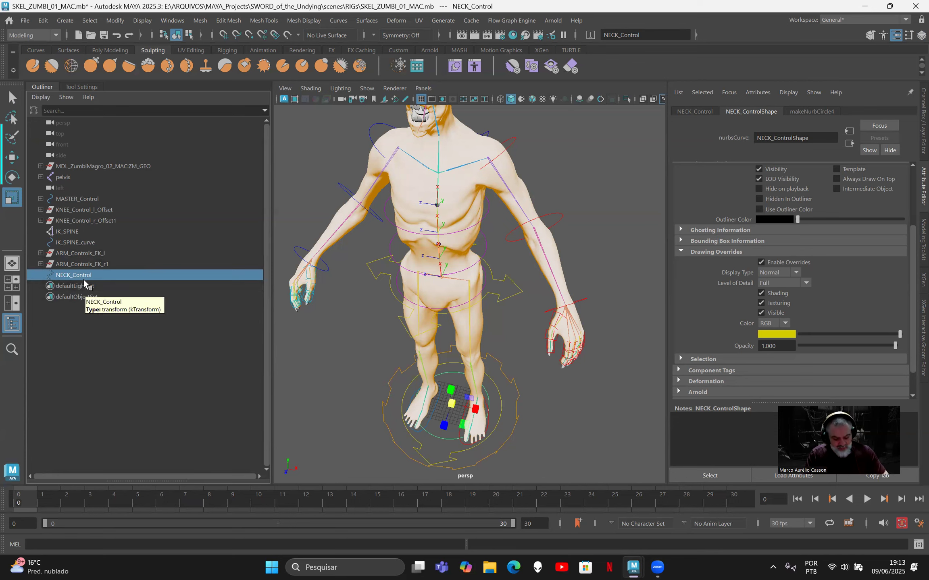
pyautogui.doubleClick(61, 276)
pyautogui.hotkey('ctrl', 'v')
pyautogui.moveTo(74, 276); pyautogui.dragTo(124, 272)
pyautogui.write('Nu')
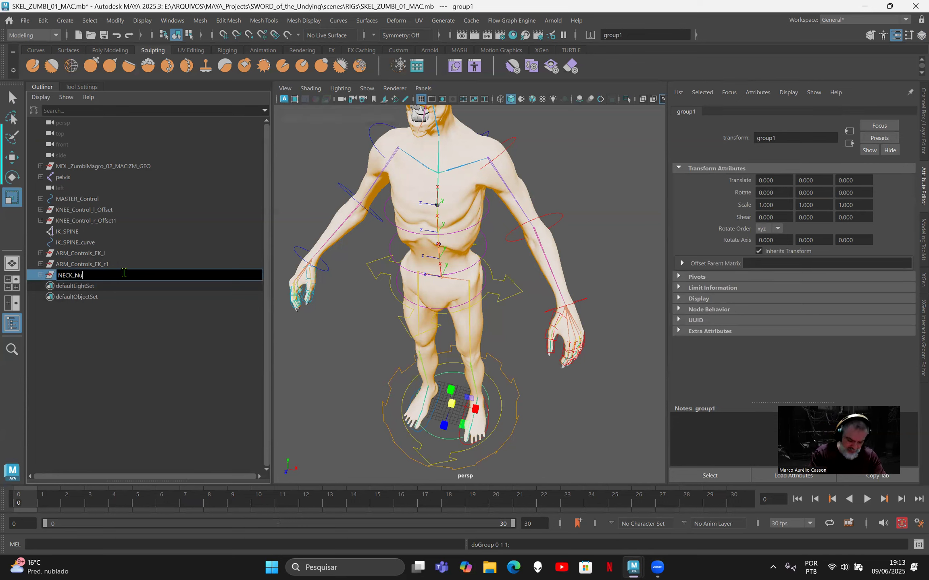
pyautogui.press('Return')
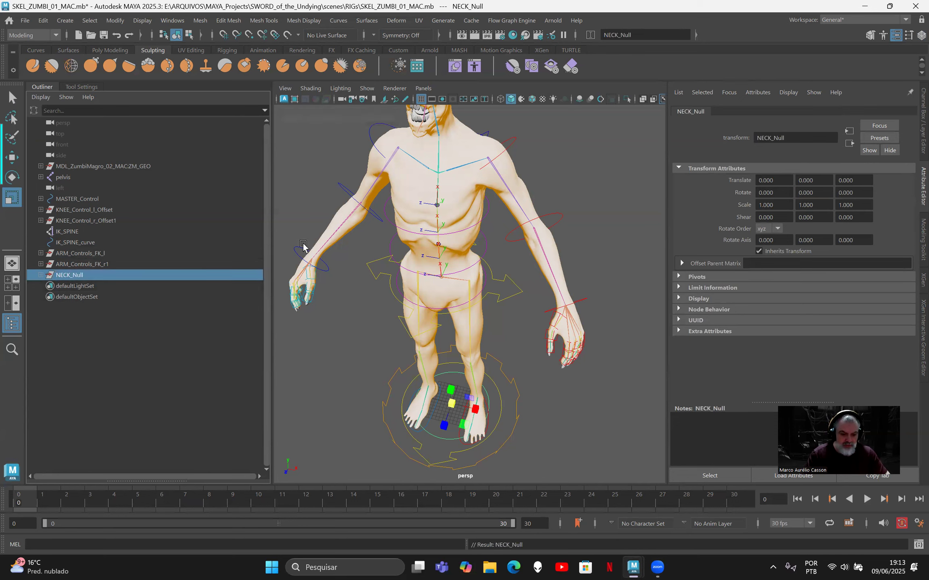
# - Examine the neck joint's axis orientation by selecting it with the Move tool and enlarging the manipulator
pyautogui.scroll(-3, 491, 303)
pyautogui.keyDown('alt'); pyautogui.moveTo(516, 303); pyautogui.dragTo(531, 349, button='middle'); pyautogui.keyUp('alt')
pyautogui.keyDown('alt'); pyautogui.moveTo(506, 350); pyautogui.dragTo(462, 338); pyautogui.keyUp('alt')
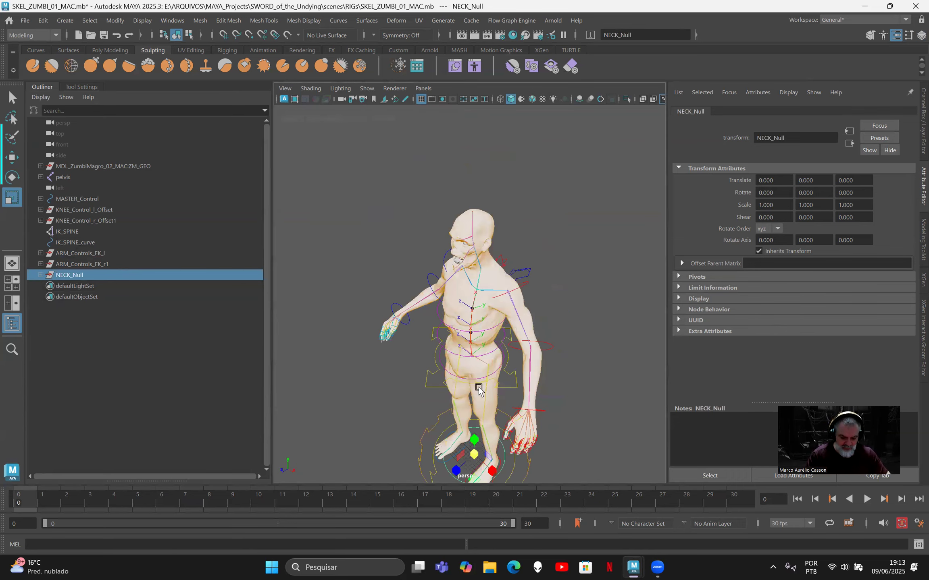
pyautogui.keyDown('alt'); pyautogui.moveTo(479, 390); pyautogui.dragTo(497, 375); pyautogui.keyUp('alt')
pyautogui.scroll(2, 497, 376)
pyautogui.keyDown('alt'); pyautogui.moveTo(498, 376); pyautogui.dragTo(509, 263, button='middle'); pyautogui.keyUp('alt')
pyautogui.keyDown('alt'); pyautogui.moveTo(477, 281); pyautogui.dragTo(458, 273); pyautogui.keyUp('alt')
pyautogui.keyDown('alt'); pyautogui.moveTo(508, 244); pyautogui.dragTo(471, 295, button='middle'); pyautogui.keyUp('alt')
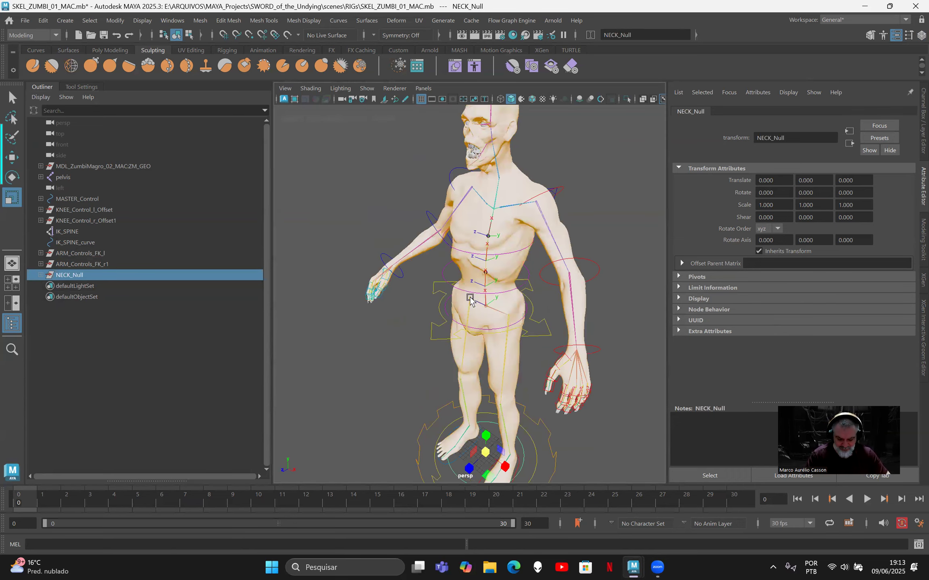
pyautogui.scroll(4, 486, 255)
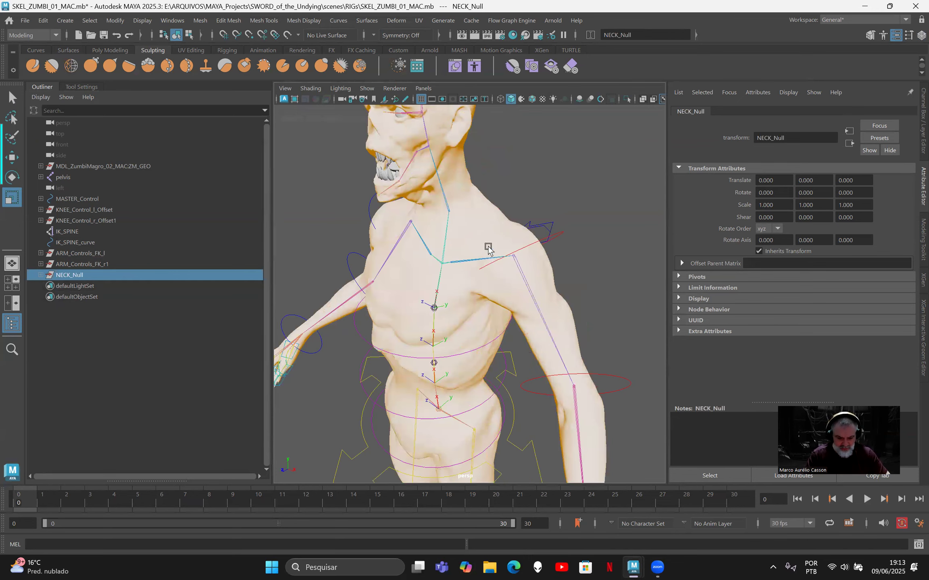
pyautogui.scroll(3, 470, 293)
pyautogui.click(445, 221)
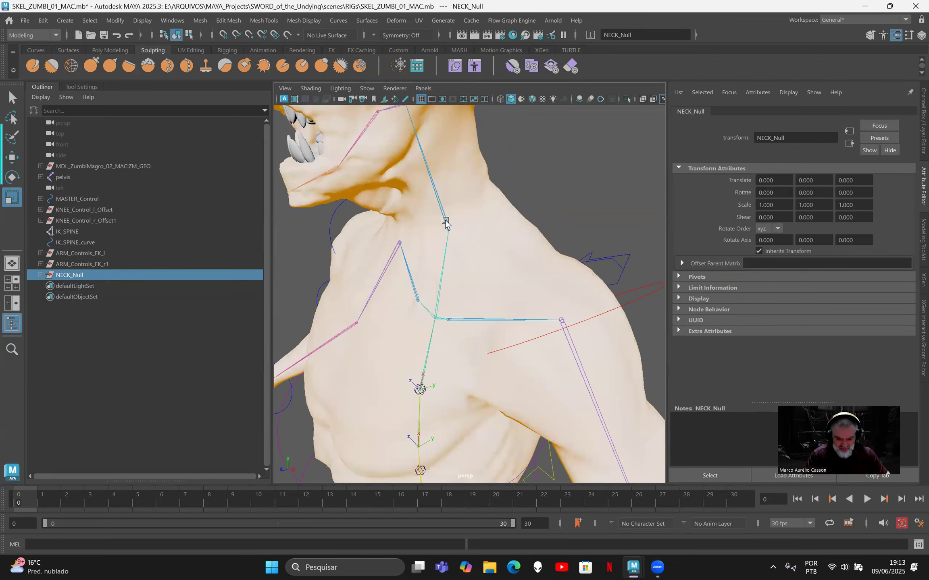
pyautogui.press('w')
pyautogui.keyDown('alt'); pyautogui.moveTo(535, 325); pyautogui.dragTo(549, 312); pyautogui.keyUp('alt')
pyautogui.press('[')
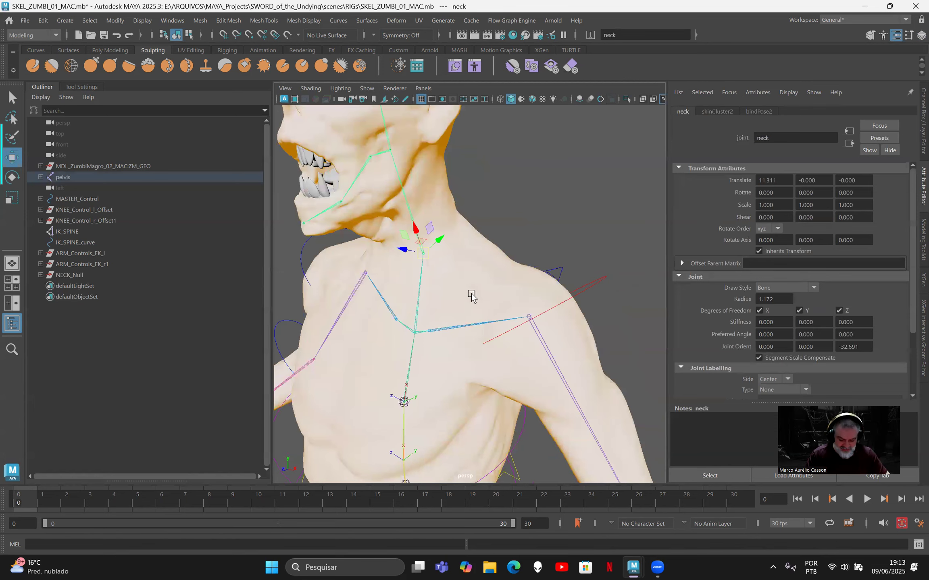
pyautogui.press('=')
pyautogui.press('=')
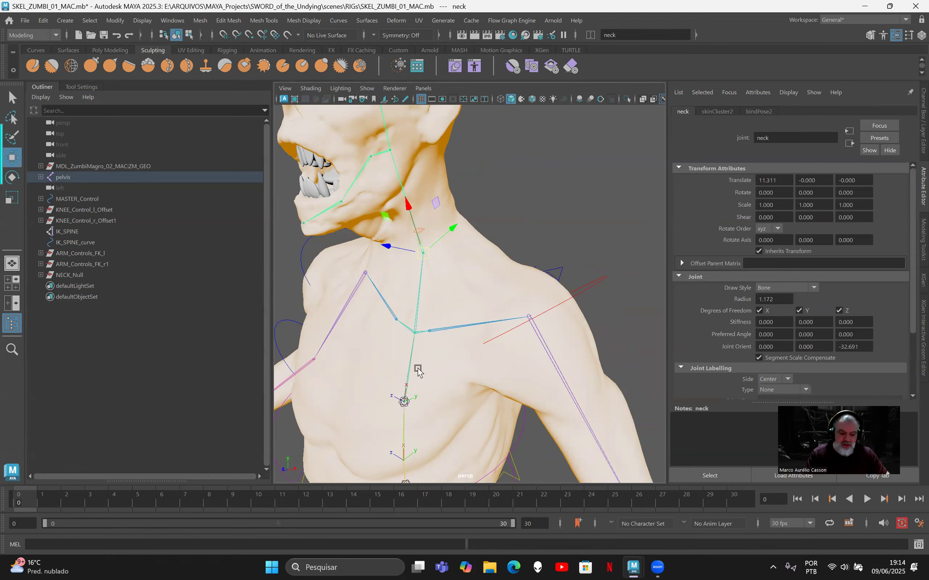
# - Stand the NECK_Control circle upright by setting its Z rotation to 90
pyautogui.scroll(-6, 421, 372)
pyautogui.keyDown('alt'); pyautogui.moveTo(454, 276); pyautogui.dragTo(484, 121, button='middle'); pyautogui.keyUp('alt')
pyautogui.scroll(3, 471, 422)
pyautogui.scroll(4, 455, 420)
pyautogui.click(393, 409)
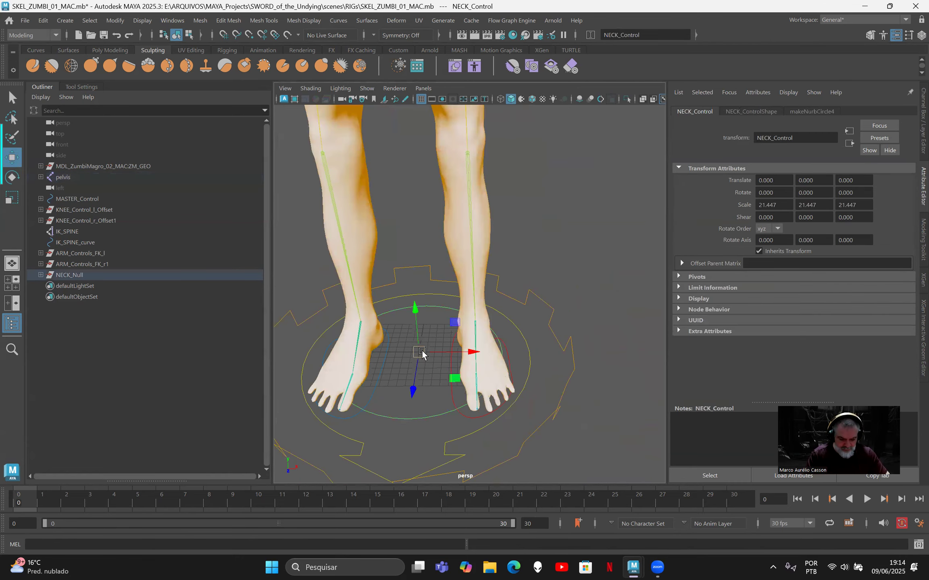
pyautogui.press('e')
pyautogui.moveTo(414, 317); pyautogui.dragTo(466, 343)
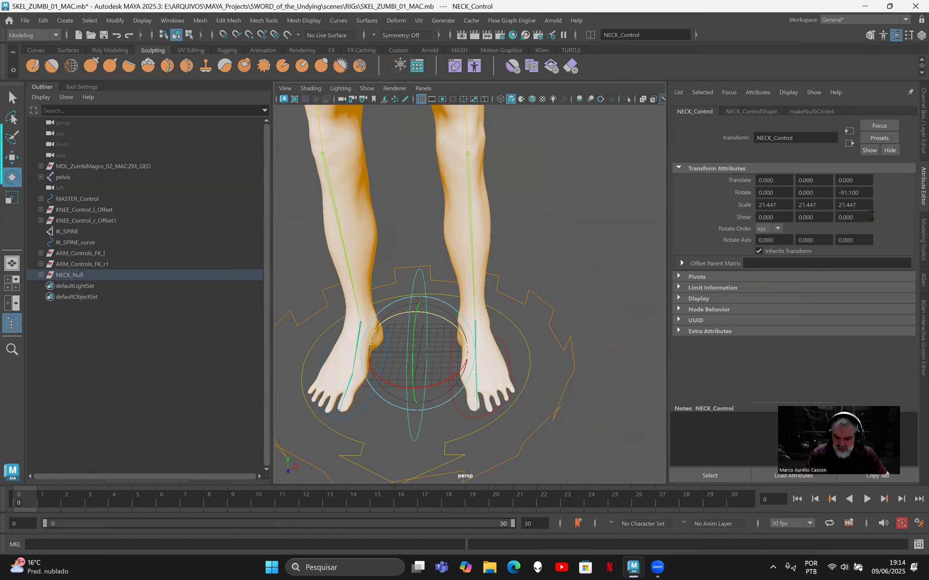
pyautogui.click(859, 193)
pyautogui.write('90')
pyautogui.press('Return')
pyautogui.press('w')
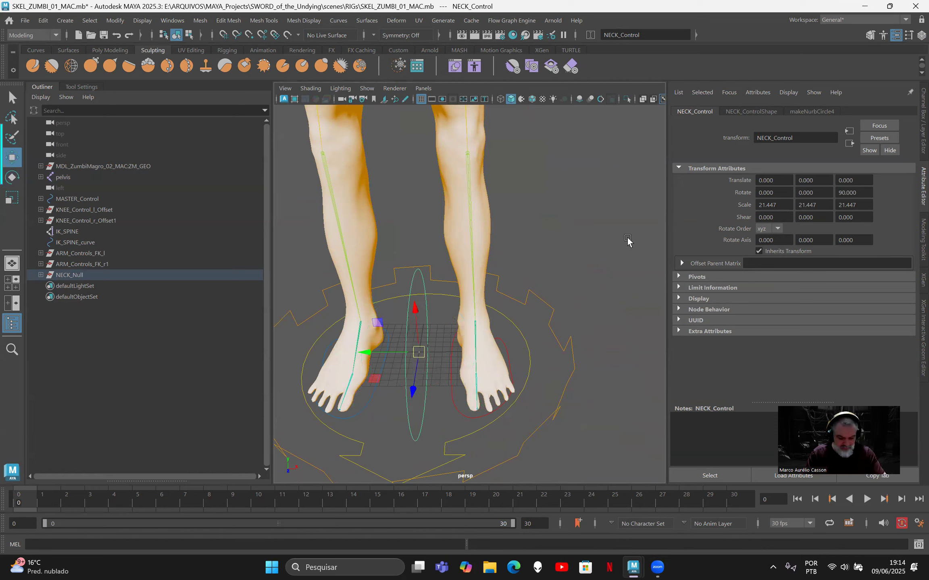
# - Freeze the transformations of NECK_Control
pyautogui.click(115, 20)
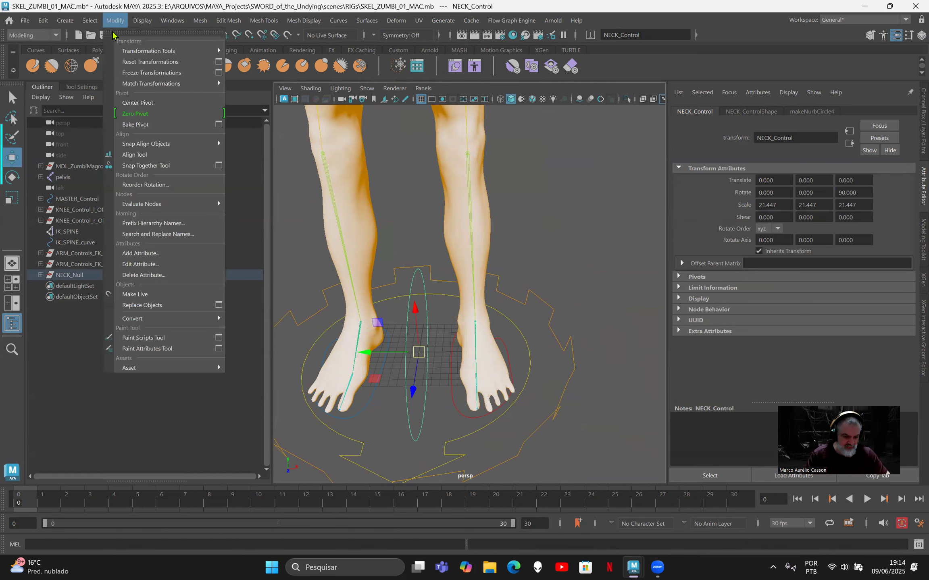
pyautogui.click(146, 76)
pyautogui.keyDown('alt'); pyautogui.moveTo(425, 363); pyautogui.dragTo(546, 283); pyautogui.keyUp('alt')
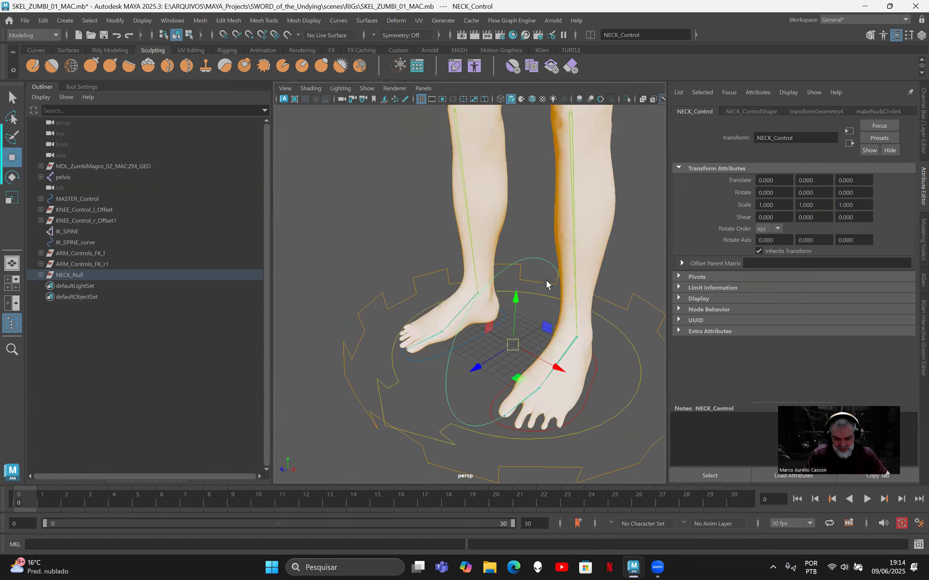
# - Parent-constrain NECK_Null to the neck joint on all translate and rotate axes, without maintaining offset
pyautogui.keyDown('alt'); pyautogui.moveTo(572, 401); pyautogui.dragTo(471, 350, button='right'); pyautogui.keyUp('alt')
pyautogui.keyDown('alt'); pyautogui.moveTo(423, 282); pyautogui.dragTo(470, 295); pyautogui.keyUp('alt')
pyautogui.keyDown('alt'); pyautogui.moveTo(496, 362); pyautogui.dragTo(527, 480, button='middle'); pyautogui.keyUp('alt')
pyautogui.keyDown('alt'); pyautogui.moveTo(577, 342); pyautogui.dragTo(493, 238, button='right'); pyautogui.keyUp('alt')
pyautogui.keyDown('alt'); pyautogui.moveTo(502, 354); pyautogui.dragTo(513, 455, button='middle'); pyautogui.keyUp('alt')
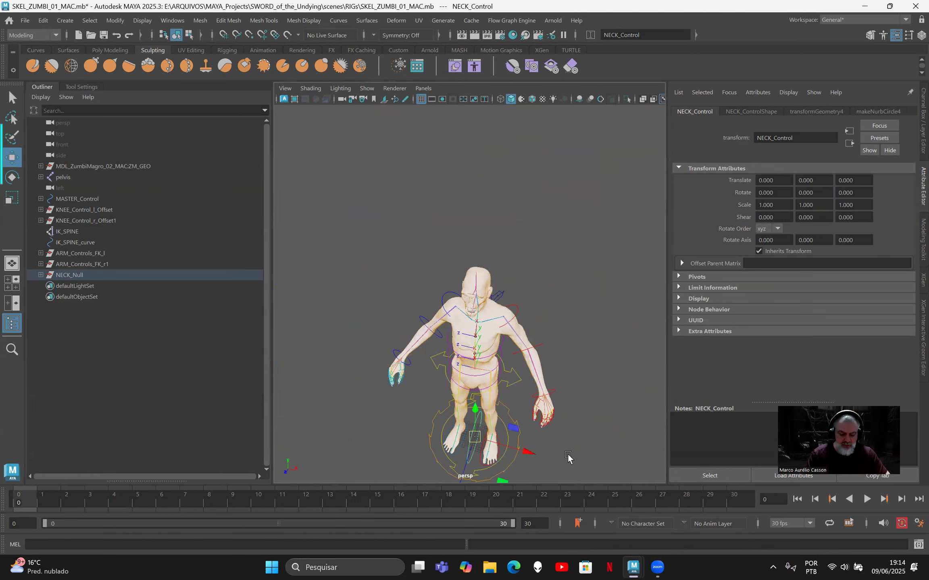
pyautogui.keyDown('alt'); pyautogui.moveTo(567, 458); pyautogui.dragTo(602, 407, button='right'); pyautogui.keyUp('alt')
pyautogui.keyDown('alt'); pyautogui.moveTo(563, 377); pyautogui.dragTo(524, 331); pyautogui.keyUp('alt')
pyautogui.keyDown('alt'); pyautogui.moveTo(524, 331); pyautogui.dragTo(442, 262, button='right'); pyautogui.keyUp('alt')
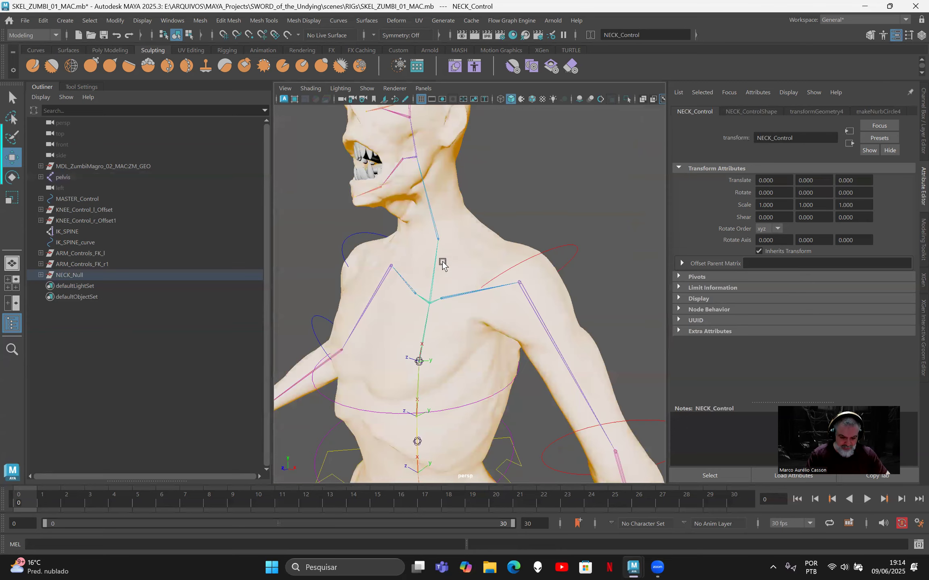
pyautogui.click(440, 241)
pyautogui.scroll(-1, 447, 288)
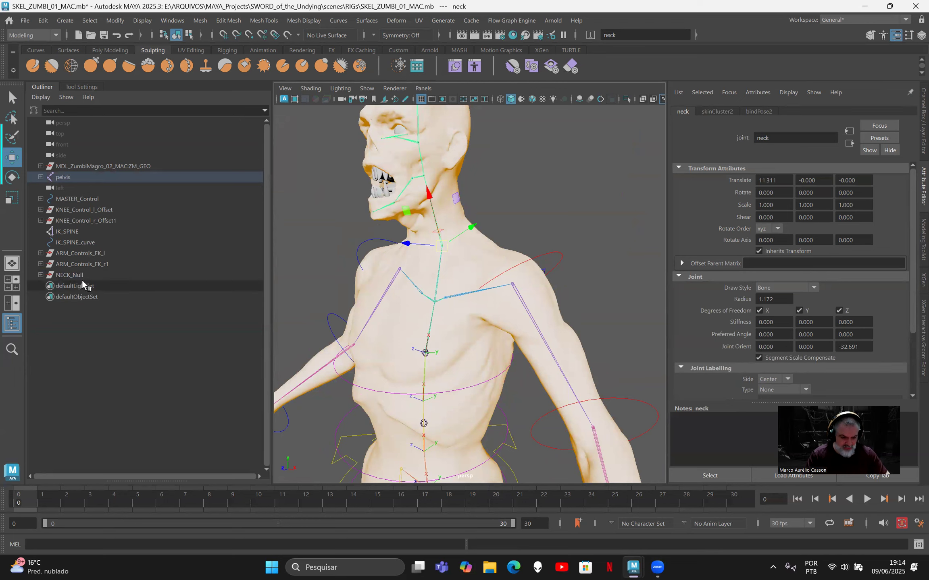
pyautogui.click(62, 274)
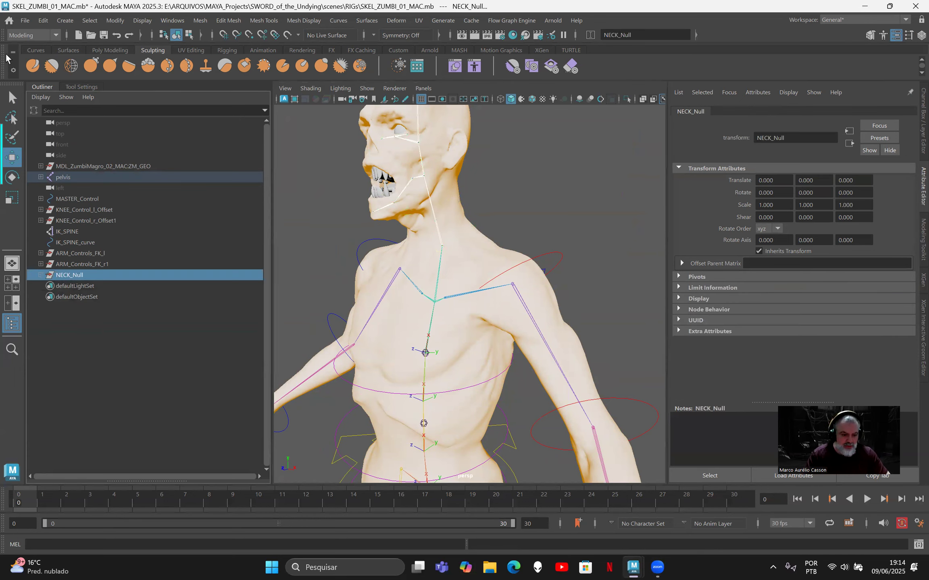
pyautogui.click(18, 34)
pyautogui.click(23, 57)
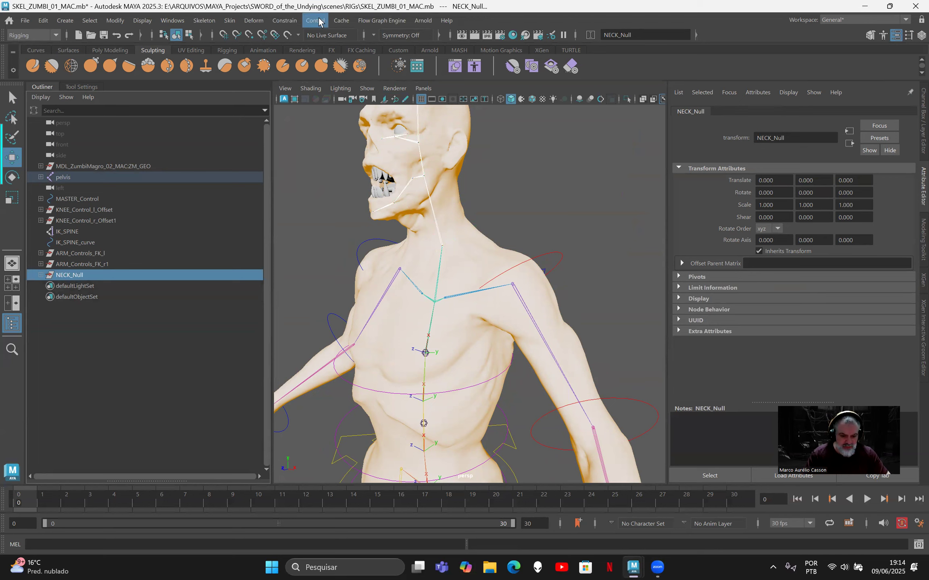
pyautogui.click(284, 21)
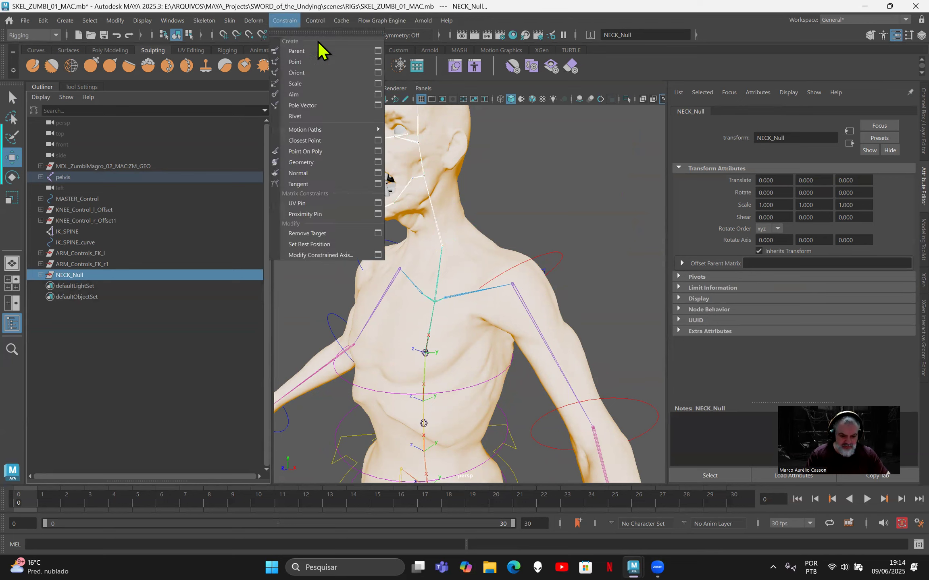
pyautogui.click(375, 49)
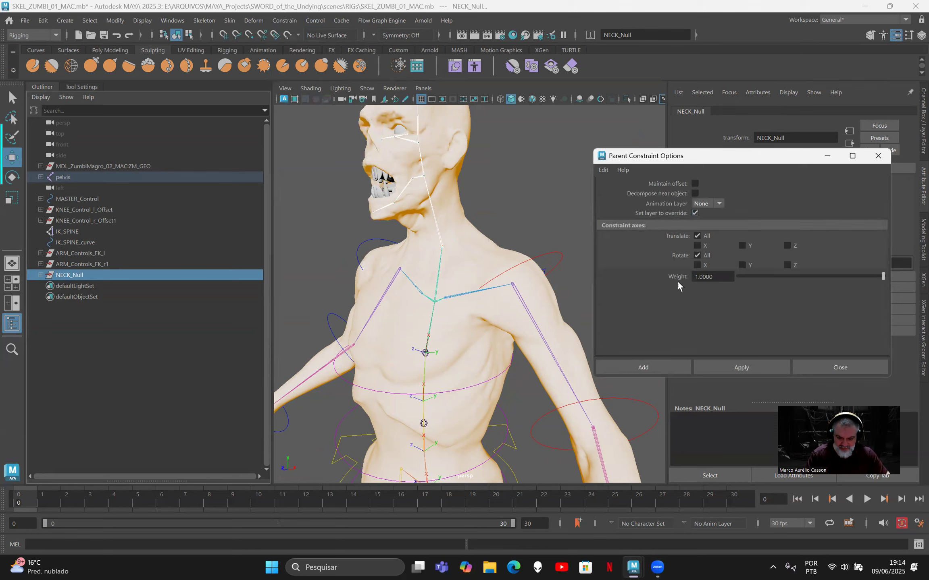
pyautogui.click(742, 367)
# - Inspect the NECK_Control circle's position and tilt around the neck from several angles, and close the constraint options
pyautogui.keyDown('alt'); pyautogui.moveTo(472, 305); pyautogui.dragTo(457, 243); pyautogui.keyUp('alt')
pyautogui.keyDown('alt'); pyautogui.moveTo(532, 266); pyautogui.dragTo(423, 266, button='middle'); pyautogui.keyUp('alt')
pyautogui.keyDown('alt'); pyautogui.moveTo(423, 266); pyautogui.dragTo(489, 285); pyautogui.keyUp('alt')
pyautogui.keyDown('alt'); pyautogui.moveTo(488, 286); pyautogui.dragTo(424, 339, button='middle'); pyautogui.keyUp('alt')
pyautogui.keyDown('alt'); pyautogui.moveTo(424, 338); pyautogui.dragTo(462, 345, button='right'); pyautogui.keyUp('alt')
pyautogui.keyDown('alt'); pyautogui.moveTo(461, 345); pyautogui.dragTo(433, 274); pyautogui.keyUp('alt')
pyautogui.keyDown('alt'); pyautogui.moveTo(362, 238); pyautogui.dragTo(385, 283); pyautogui.keyUp('alt')
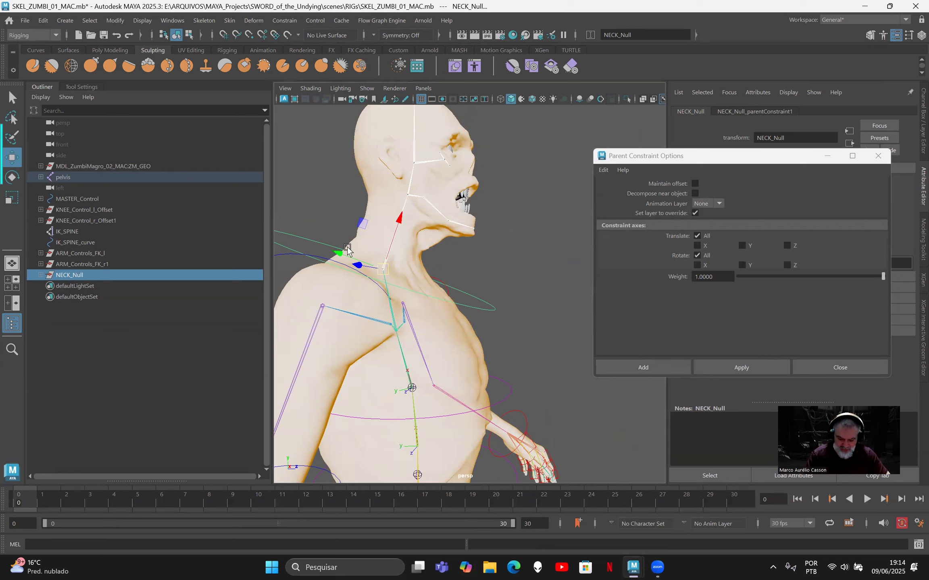
pyautogui.click(836, 367)
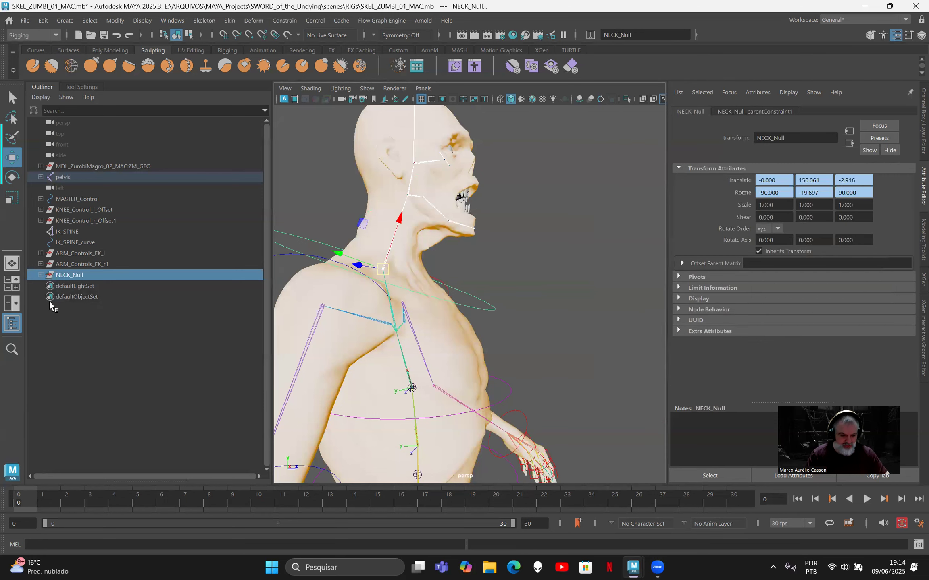
# - Delete the parent constraint under NECK_Null
pyautogui.click(41, 275)
pyautogui.click(68, 298)
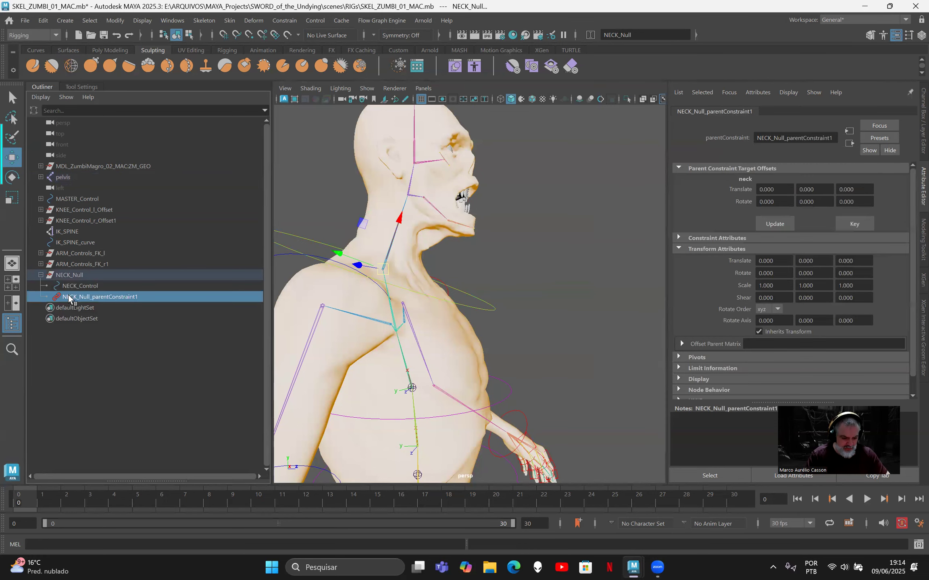
pyautogui.press('Delete')
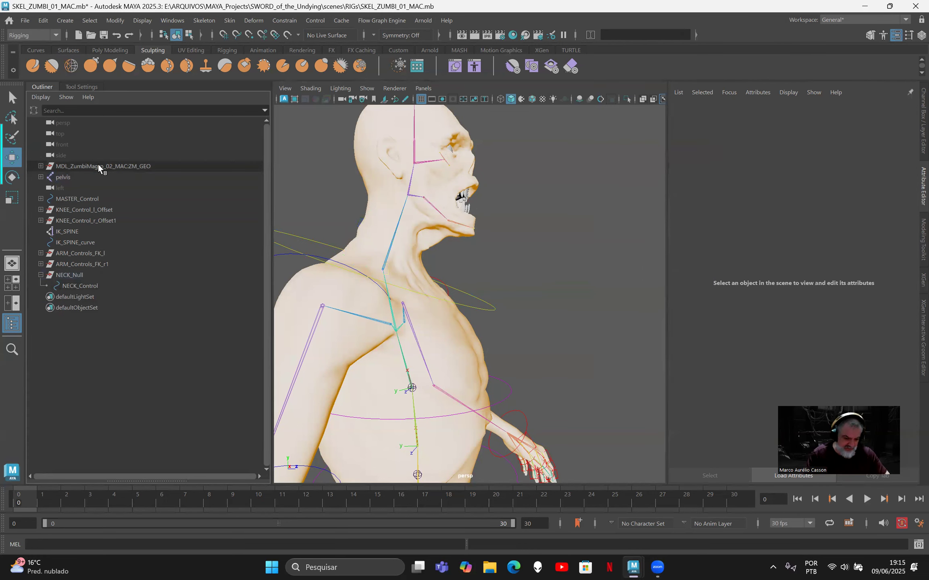
# - Check the translate and rotate channels of NECK_Control and view its Move manipulator from the side
pyautogui.click(76, 285)
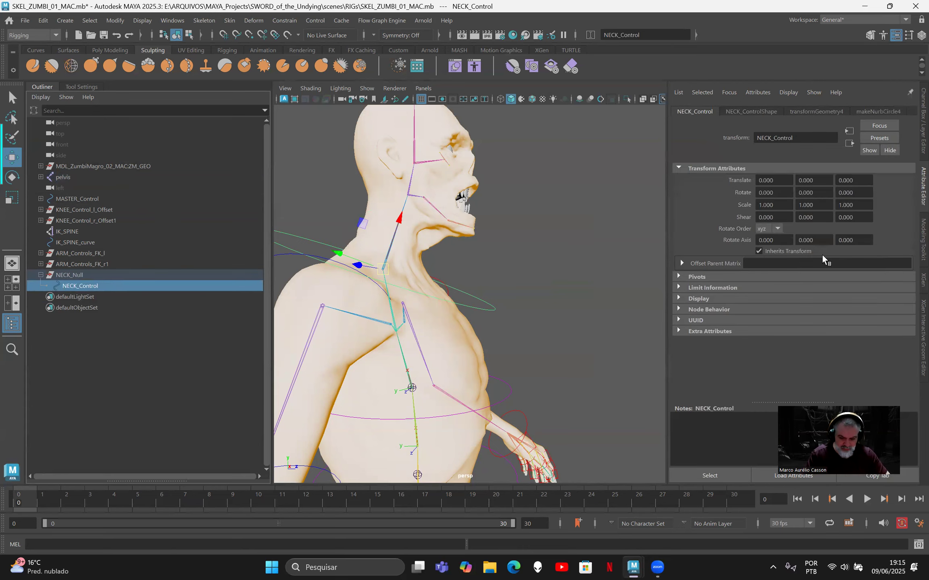
pyautogui.click(921, 128)
pyautogui.moveTo(867, 120); pyautogui.dragTo(863, 165)
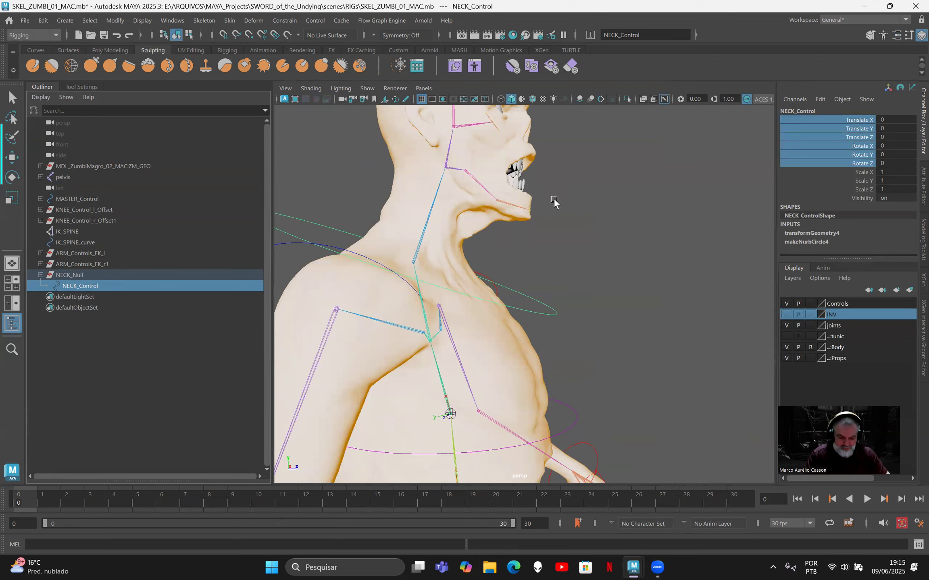
pyautogui.press('w')
pyautogui.keyDown('alt'); pyautogui.moveTo(586, 307); pyautogui.dragTo(541, 260); pyautogui.keyUp('alt')
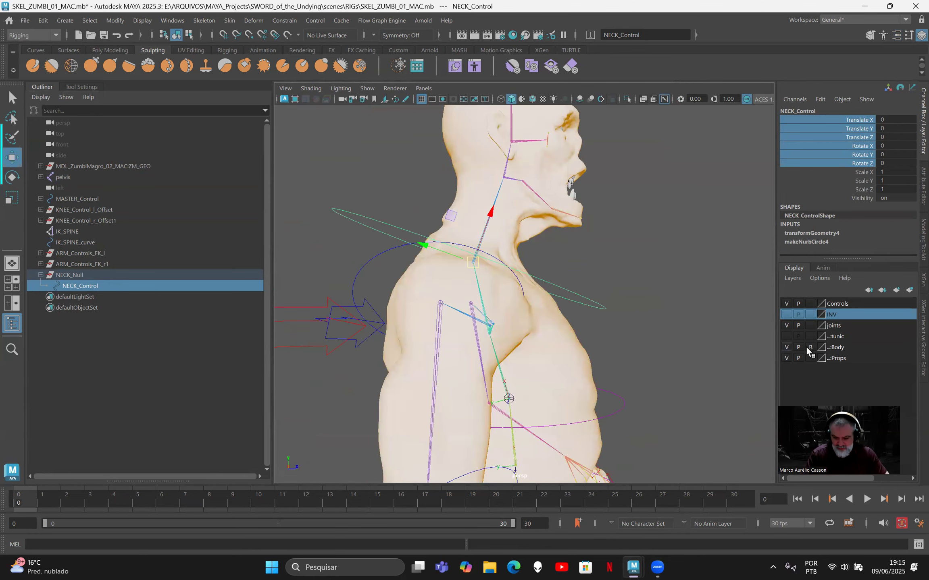
# - Template the joints layer and scale down all control vertices of the NECK_Control circle, then return to object mode and deselect
pyautogui.click(809, 324)
pyautogui.keyDown('alt'); pyautogui.moveTo(611, 292); pyautogui.dragTo(649, 267); pyautogui.keyUp('alt')
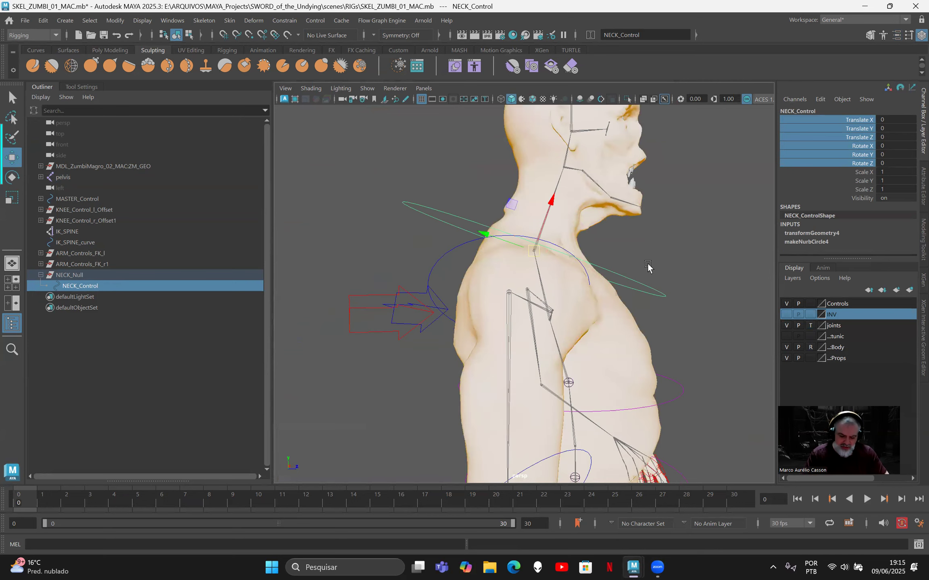
pyautogui.moveTo(678, 269); pyautogui.dragTo(630, 264, button='right')
pyautogui.moveTo(362, 145); pyautogui.dragTo(656, 330)
pyautogui.press('r')
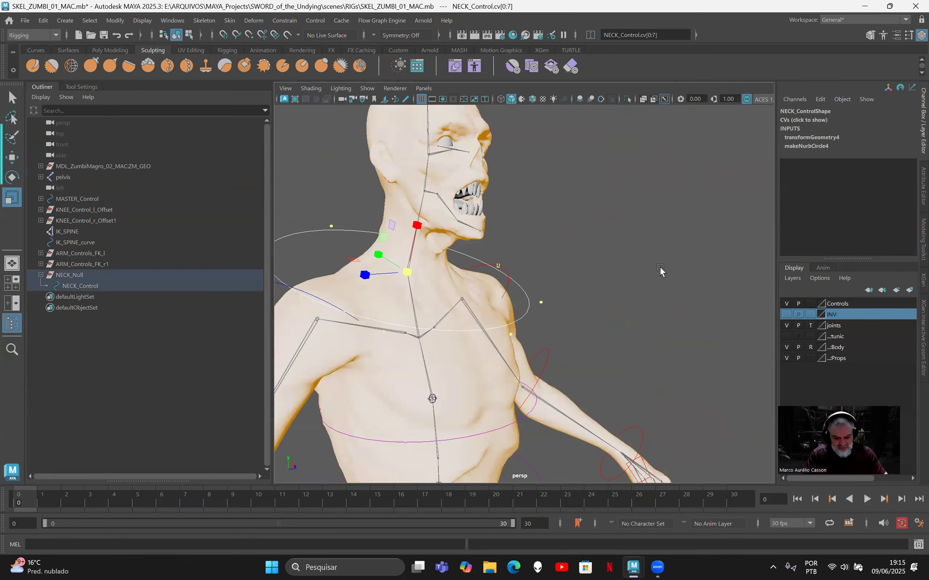
pyautogui.keyDown('alt'); pyautogui.moveTo(584, 312); pyautogui.dragTo(619, 250); pyautogui.keyUp('alt')
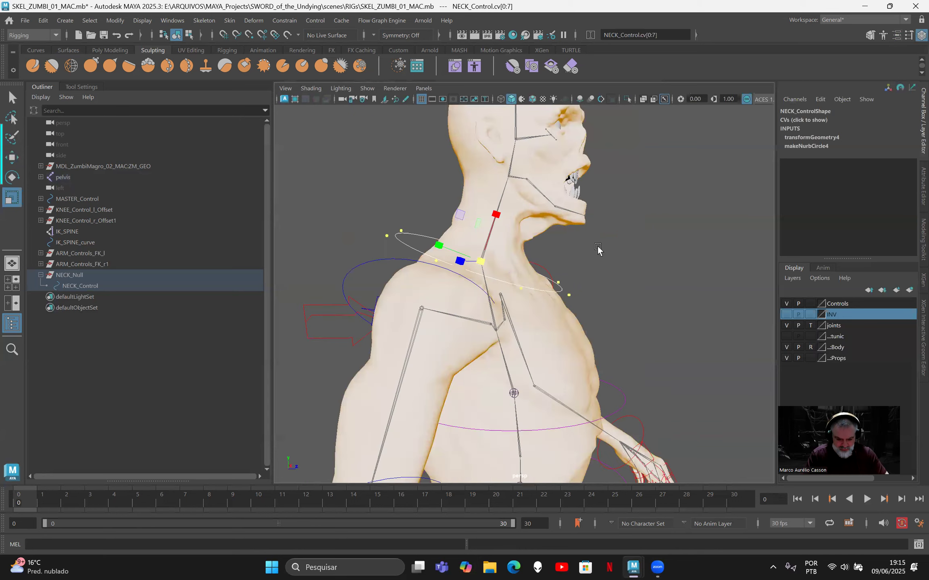
pyautogui.moveTo(415, 231); pyautogui.dragTo(458, 211, button='right')
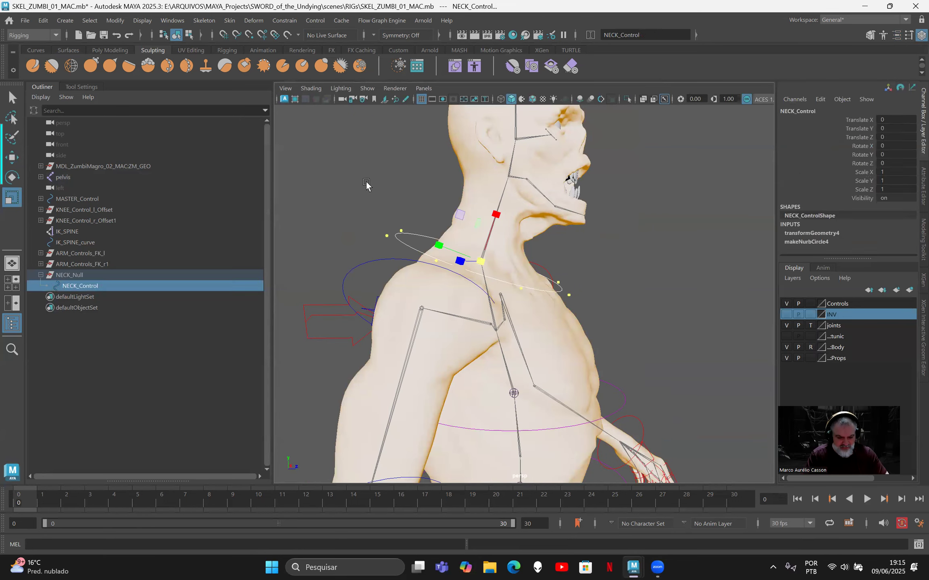
pyautogui.click(366, 182)
# - Switch the joints layer from template back to its normal display mode
pyautogui.keyDown('alt'); pyautogui.moveTo(444, 216); pyautogui.dragTo(358, 240); pyautogui.keyUp('alt')
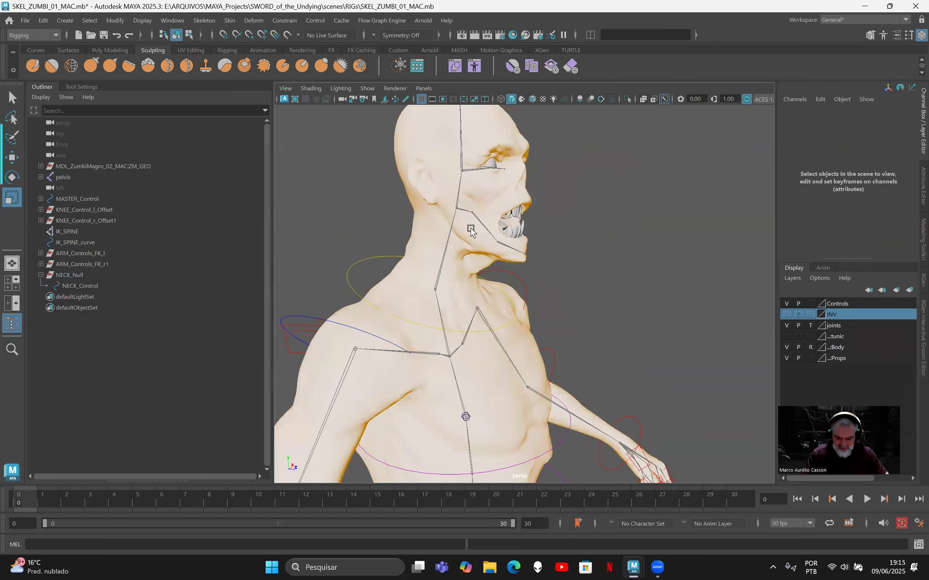
pyautogui.click(810, 326)
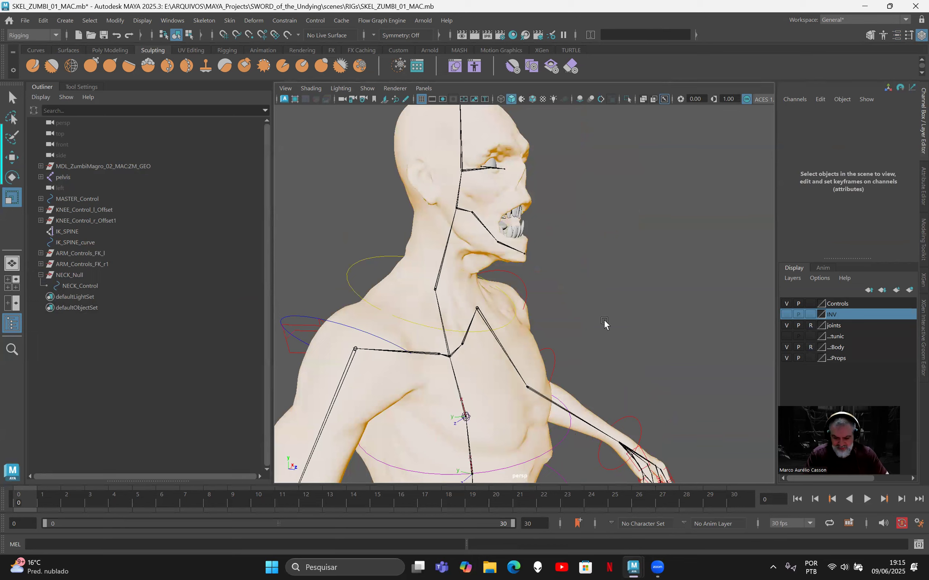
pyautogui.click(810, 326)
pyautogui.keyDown('alt'); pyautogui.moveTo(449, 282); pyautogui.dragTo(467, 276); pyautogui.keyUp('alt')
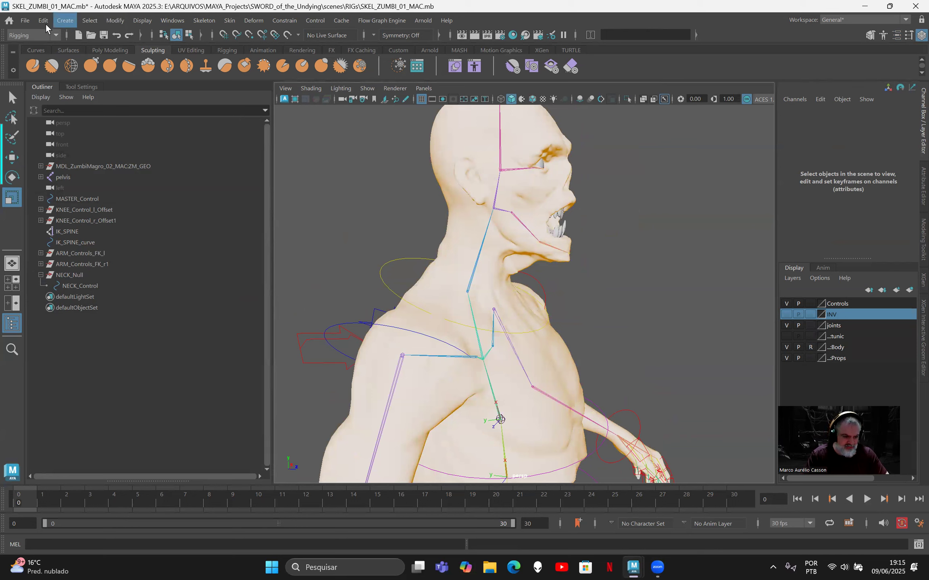
# - Set the joint display size to 1.00
pyautogui.click(148, 22)
pyautogui.moveTo(239, 186)
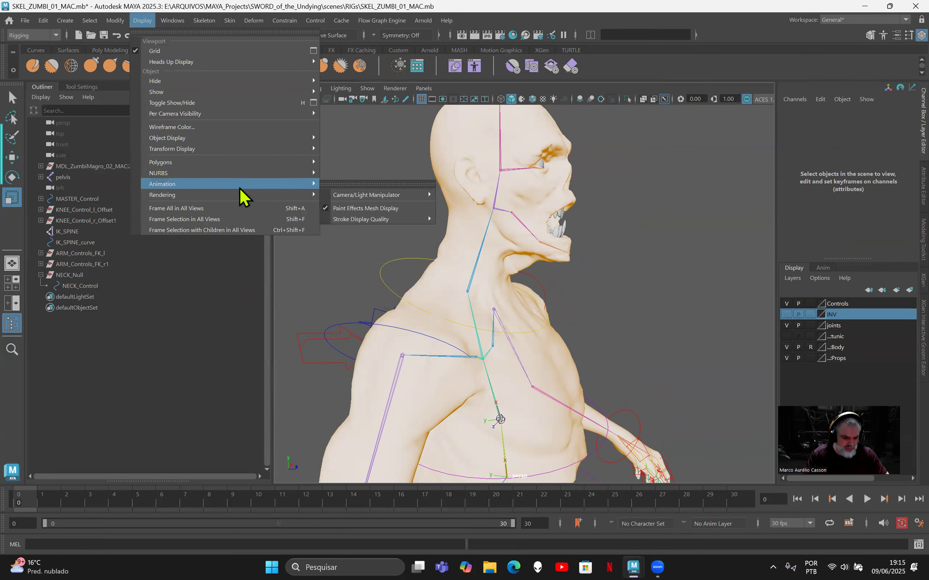
pyautogui.click(355, 213)
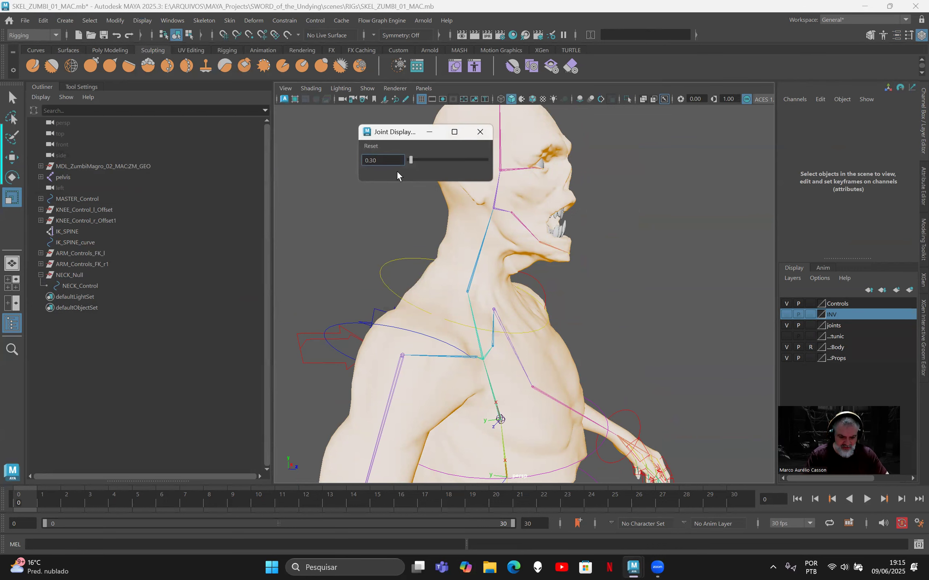
pyautogui.doubleClick(383, 160)
pyautogui.write('1')
pyautogui.press('Return')
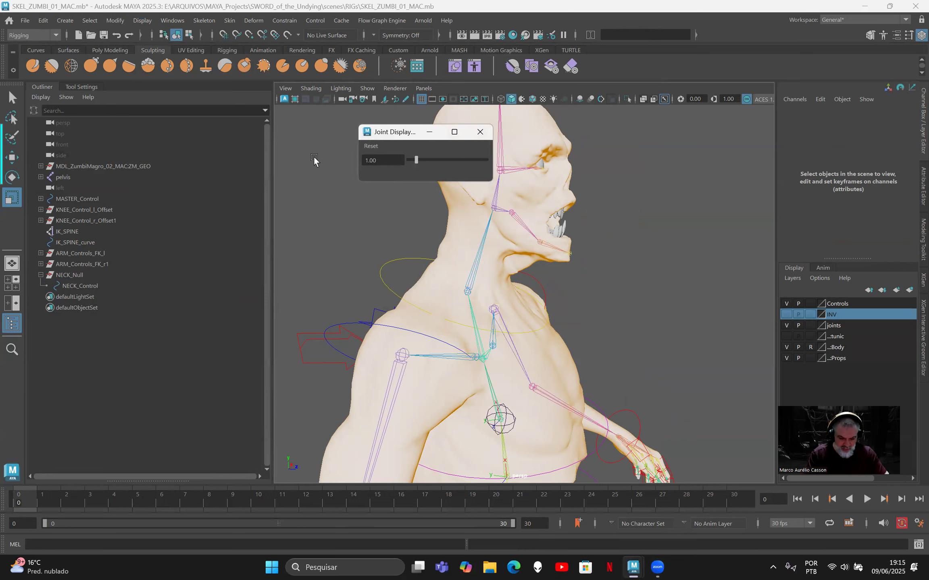
pyautogui.click(479, 134)
# - Duplicate the NECK_Null group together with its control
pyautogui.keyDown('alt'); pyautogui.moveTo(332, 275); pyautogui.dragTo(383, 278); pyautogui.keyUp('alt')
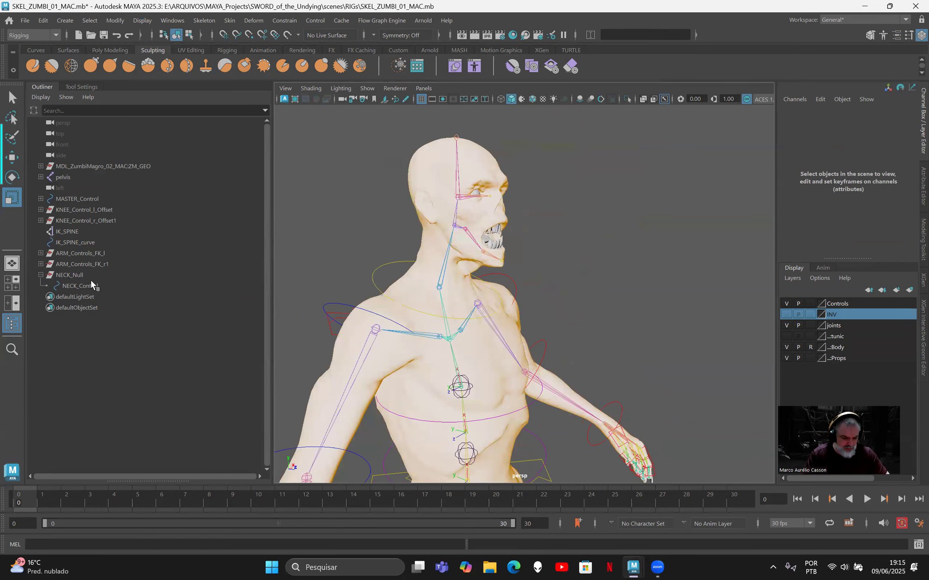
pyautogui.click(70, 276)
pyautogui.hotkey('ctrl', 'd')
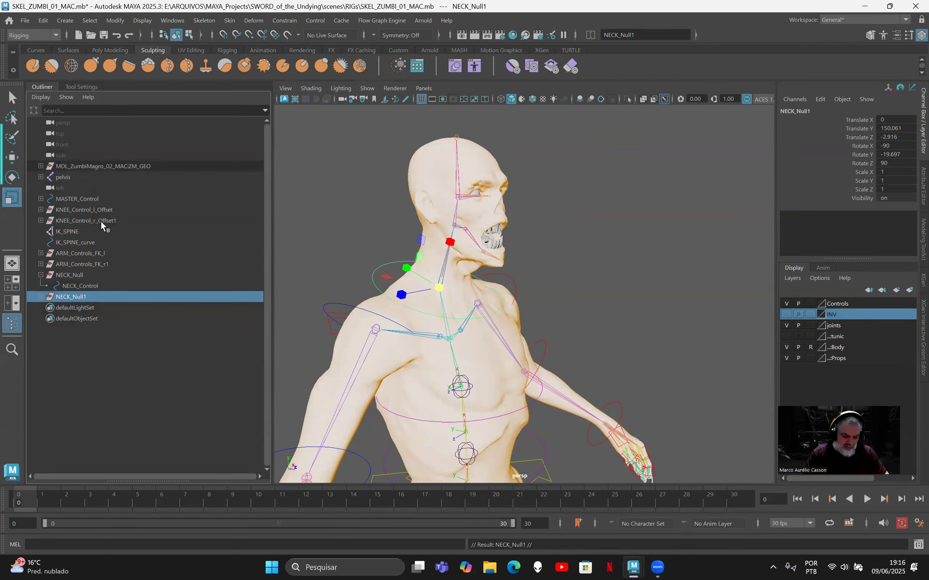
# - Replace NECK with HEAD in all names of the duplicated group's hierarchy
pyautogui.click(41, 296)
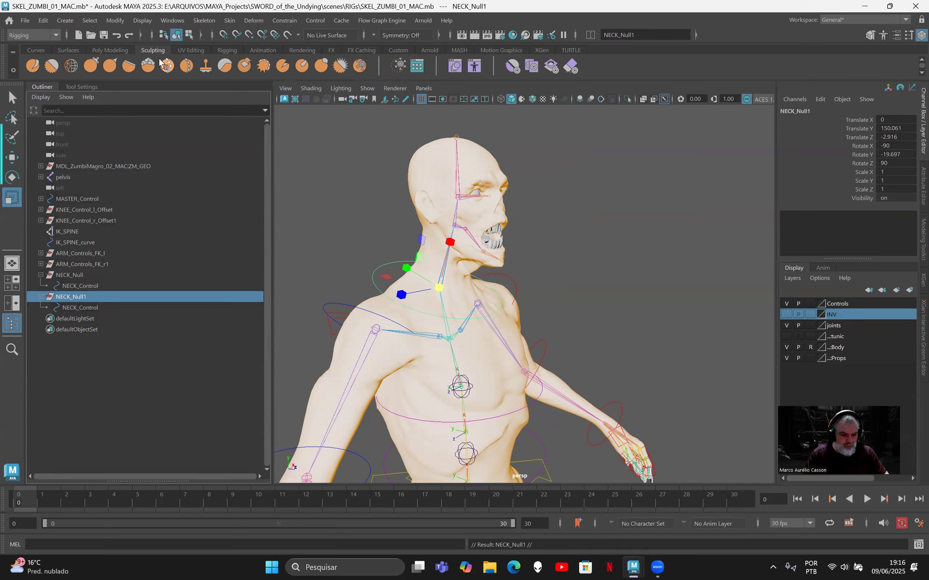
pyautogui.click(121, 20)
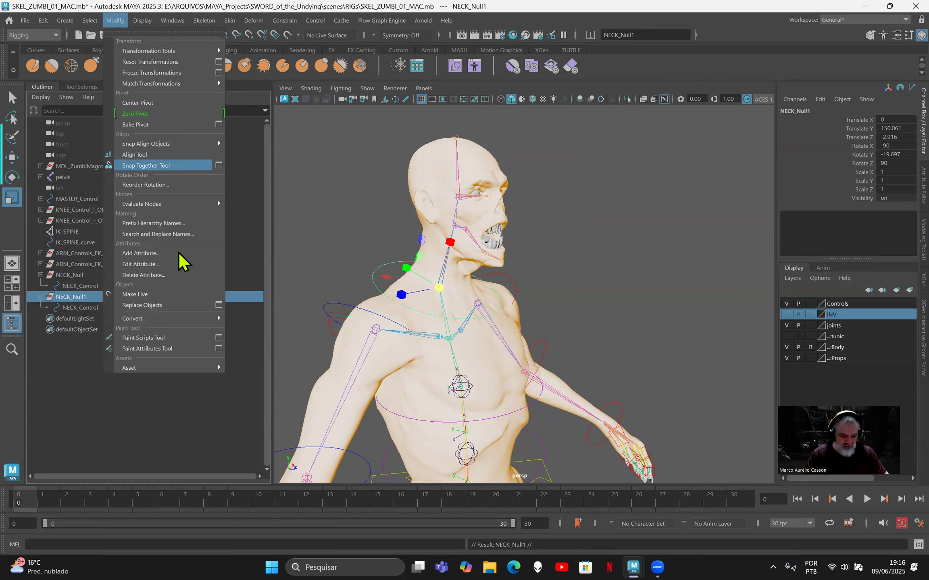
pyautogui.click(173, 239)
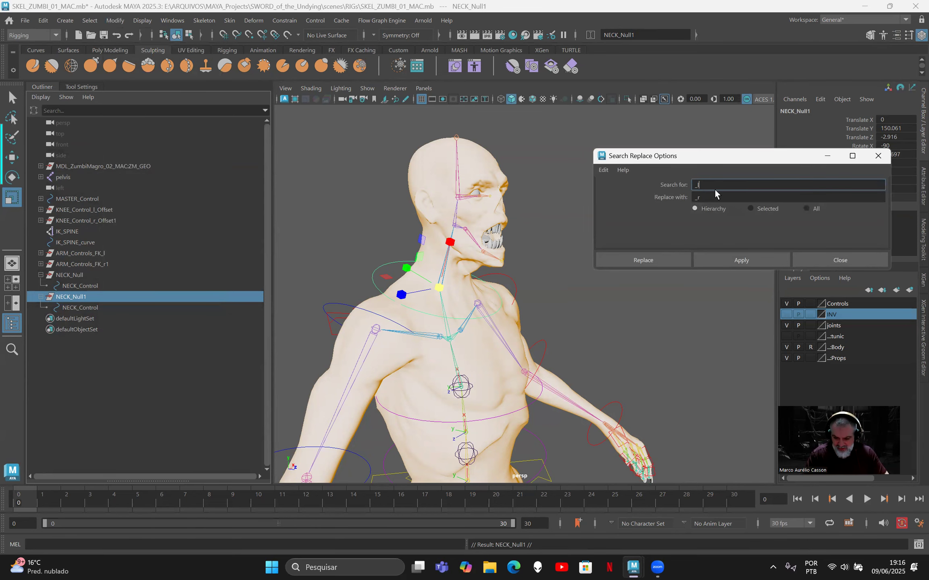
pyautogui.write('NECK')
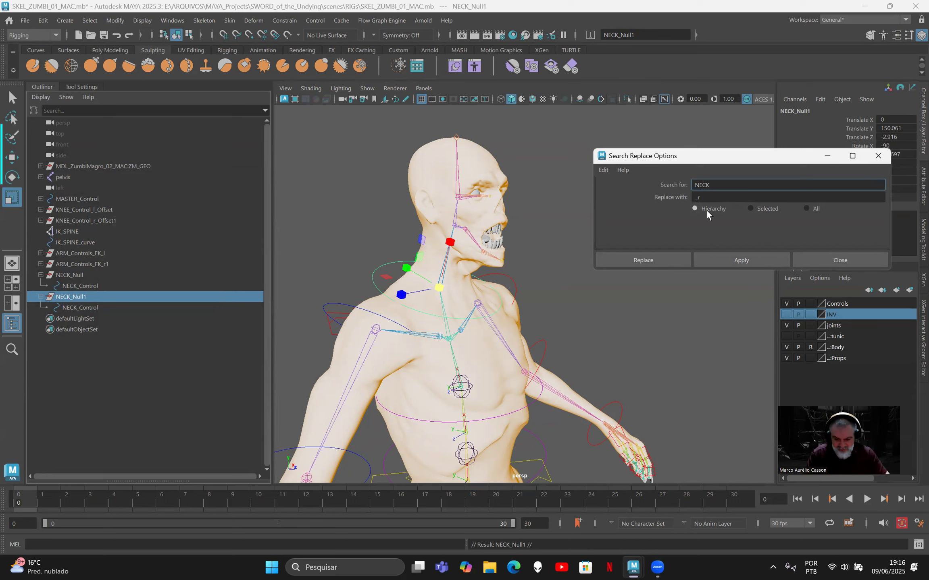
pyautogui.press('Tab')
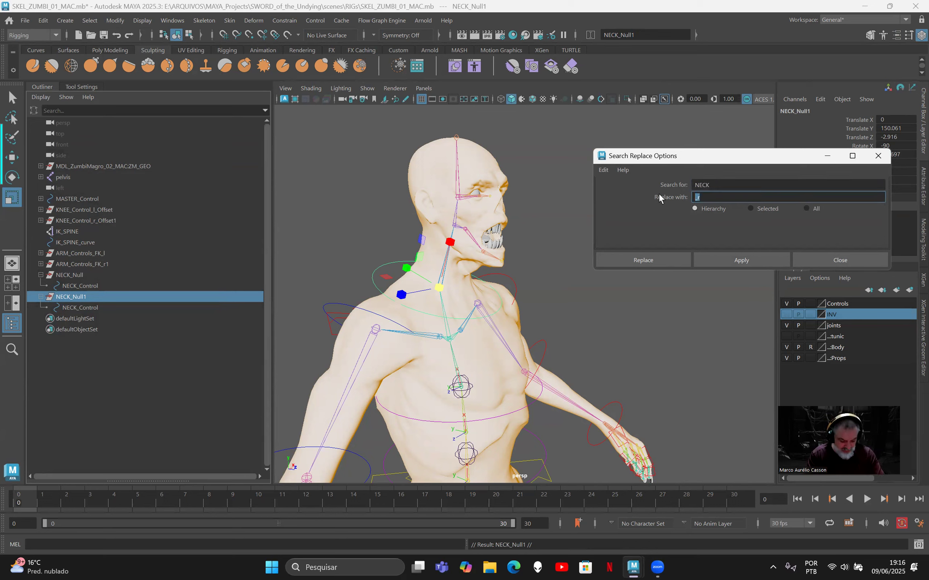
pyautogui.write('HEAD')
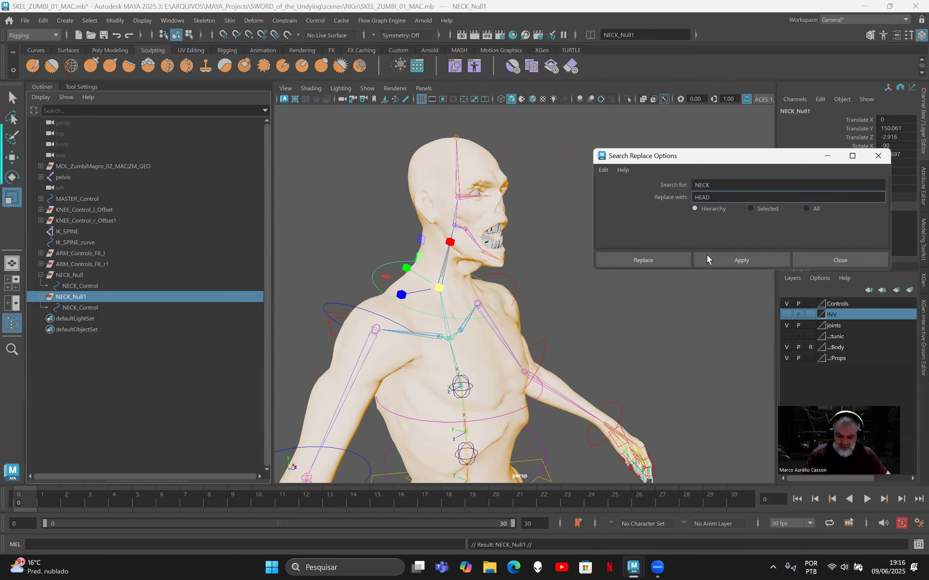
pyautogui.click(727, 260)
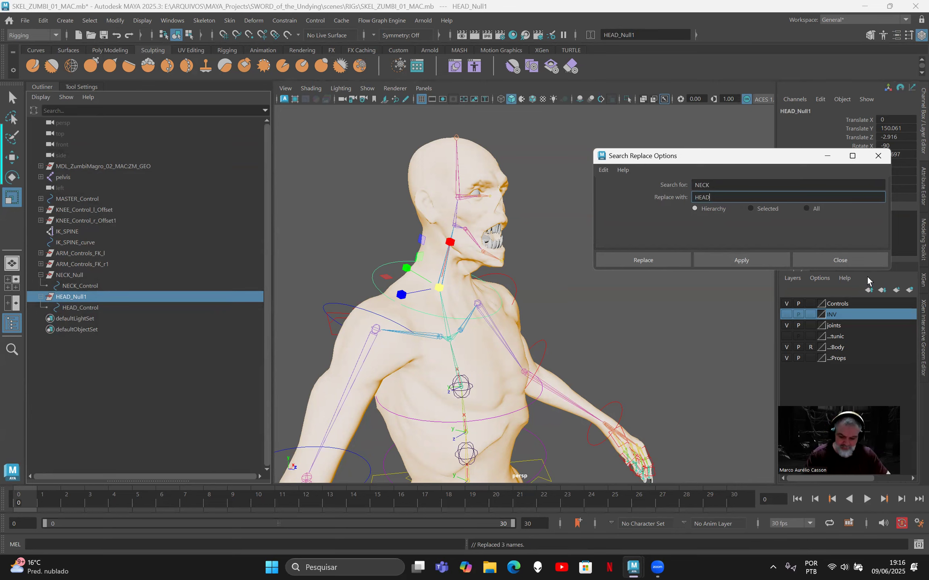
pyautogui.click(834, 260)
# - Rename the duplicated head group as HEAD_Null
pyautogui.doubleClick(76, 297)
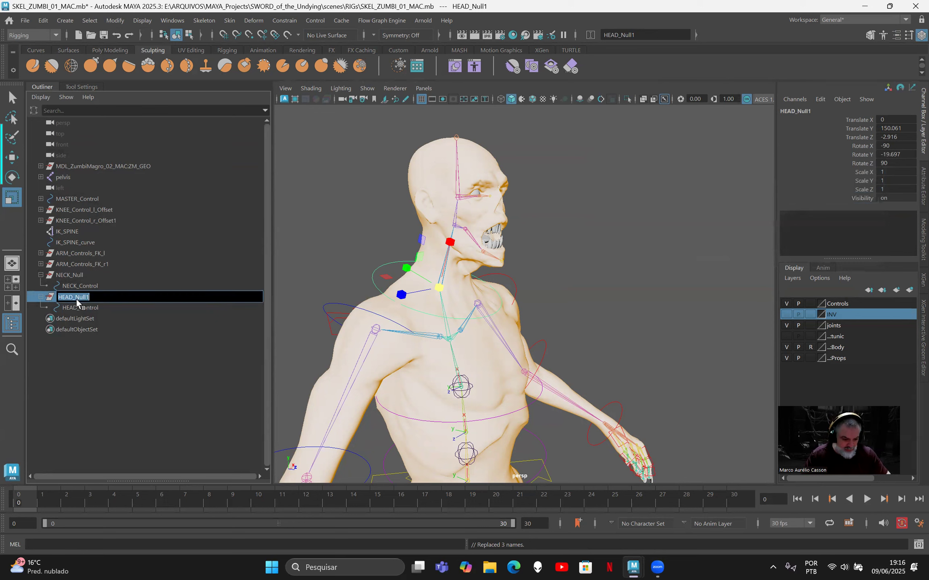
pyautogui.moveTo(92, 297); pyautogui.dragTo(86, 297)
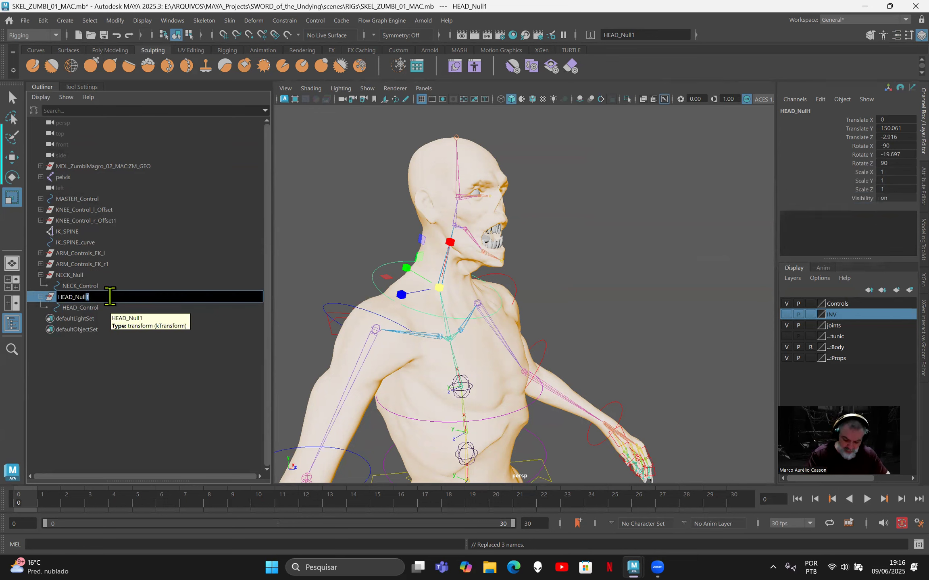
pyautogui.press('Return')
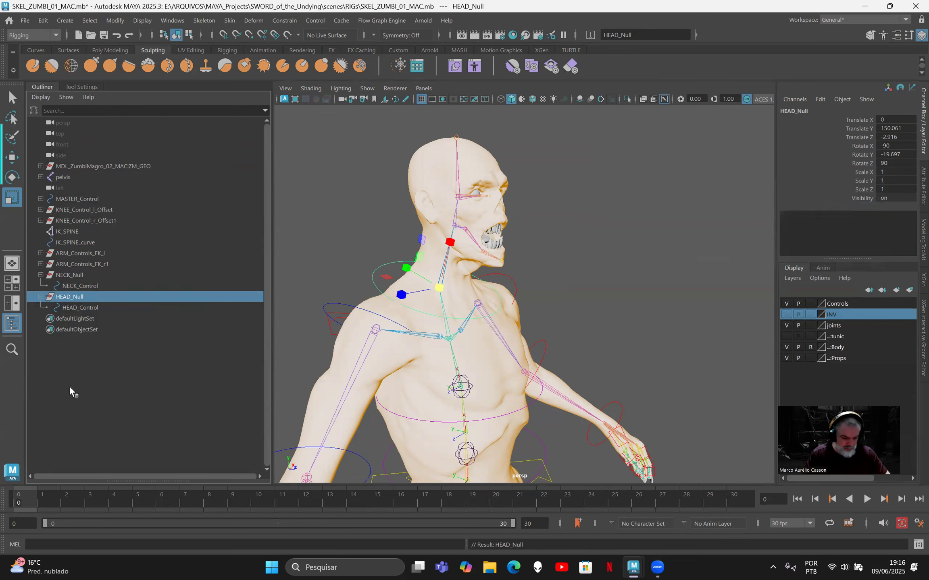
# - Examine the joints from the base of the skull to the top of the head to identify the one for the head control
pyautogui.scroll(3, 407, 231)
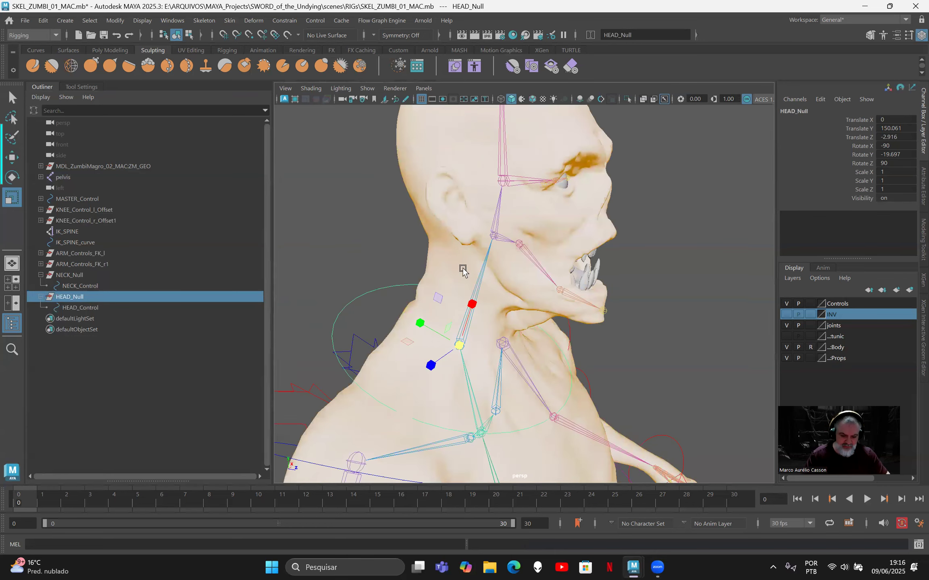
pyautogui.click(493, 237)
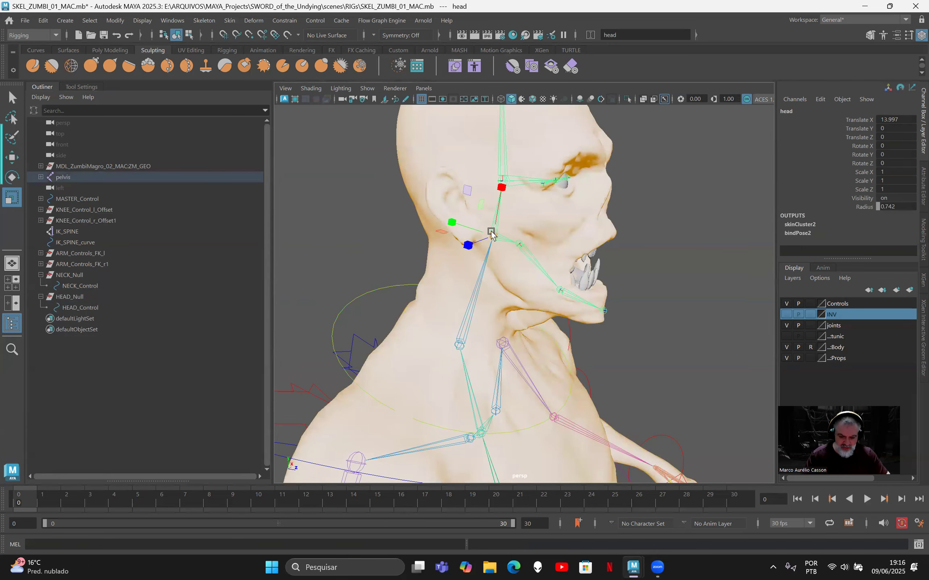
pyautogui.press('w')
pyautogui.keyDown('alt'); pyautogui.moveTo(532, 308); pyautogui.dragTo(543, 285); pyautogui.keyUp('alt')
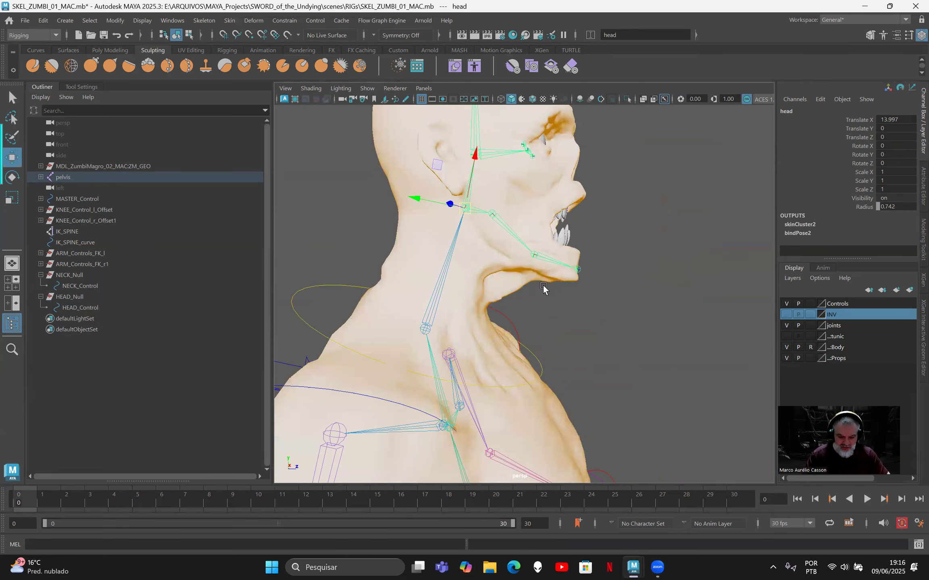
pyautogui.keyDown('alt'); pyautogui.moveTo(493, 213); pyautogui.dragTo(518, 249, button='middle'); pyautogui.keyUp('alt')
pyautogui.scroll(-2, 527, 273)
pyautogui.click(405, 187)
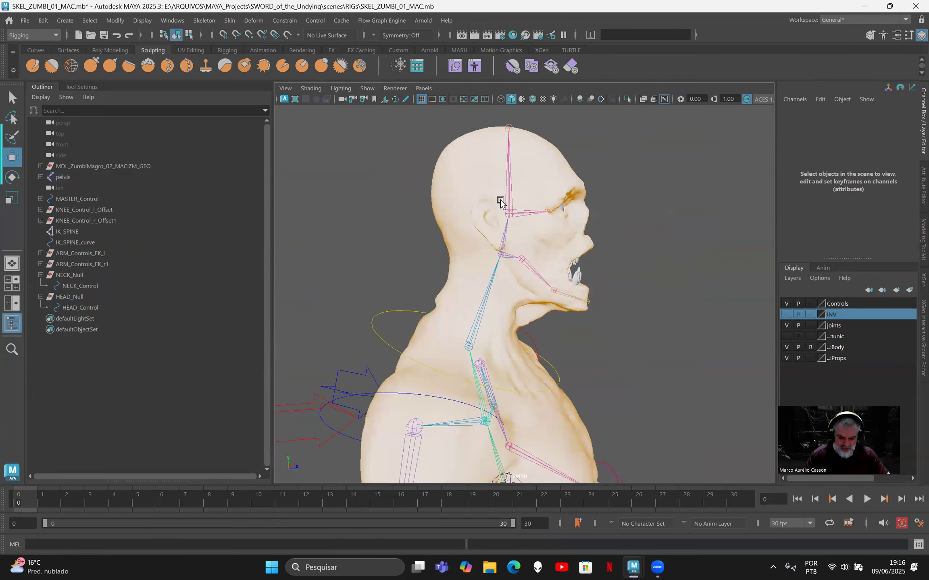
pyautogui.click(508, 213)
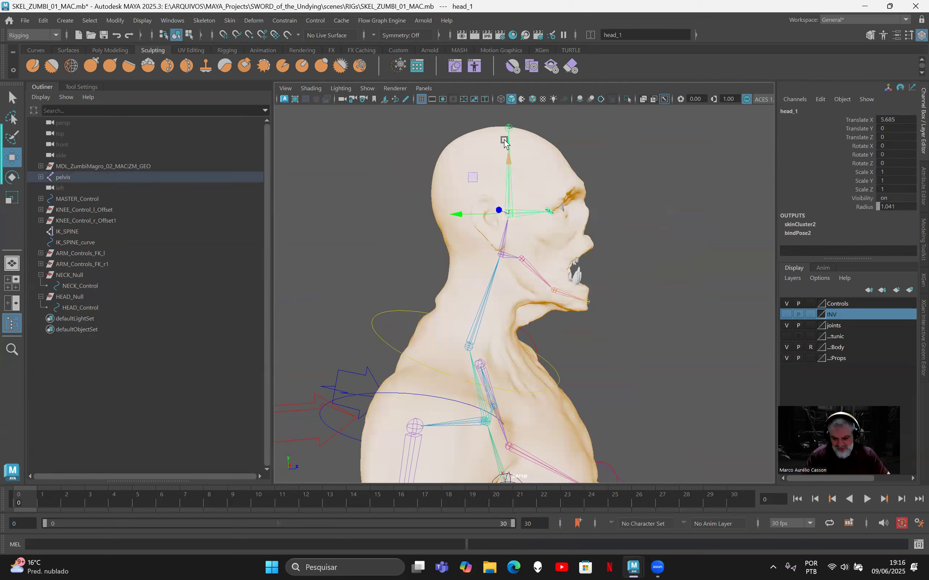
pyautogui.click(510, 126)
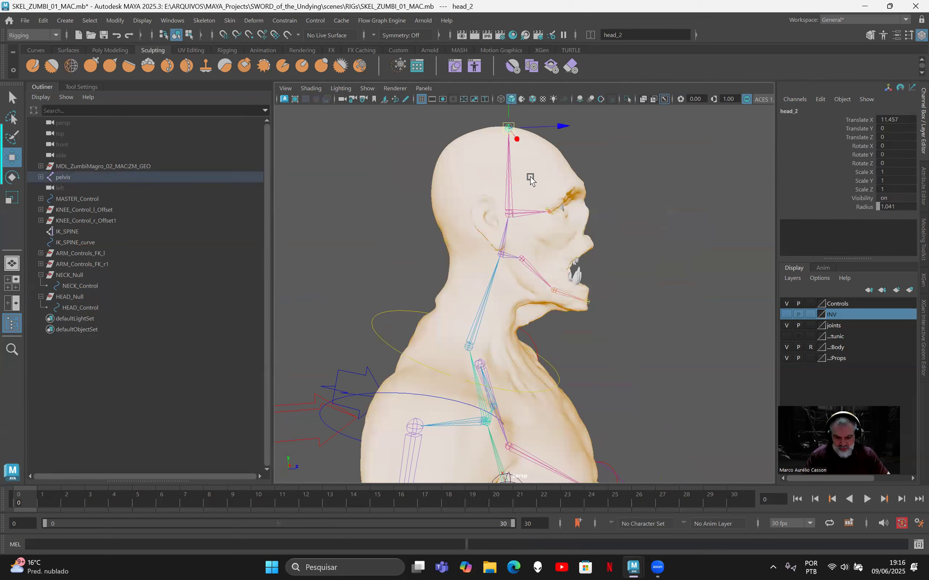
pyautogui.click(510, 210)
pyautogui.click(508, 128)
# - Align HEAD_Null to the head joint with a temporary Parent constraint and delete that constraint
pyautogui.click(500, 253)
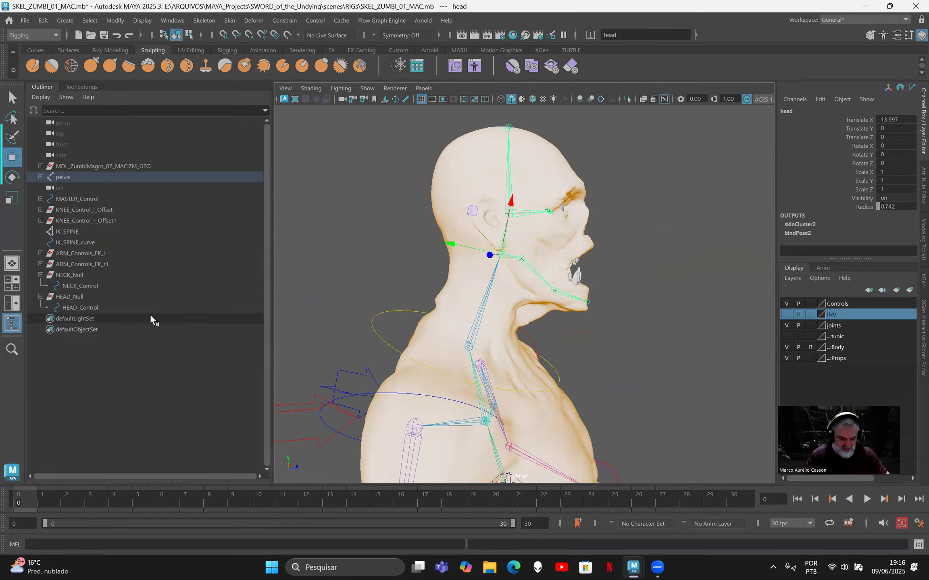
pyautogui.keyDown('alt'); pyautogui.moveTo(336, 285); pyautogui.dragTo(336, 285); pyautogui.keyUp('alt')
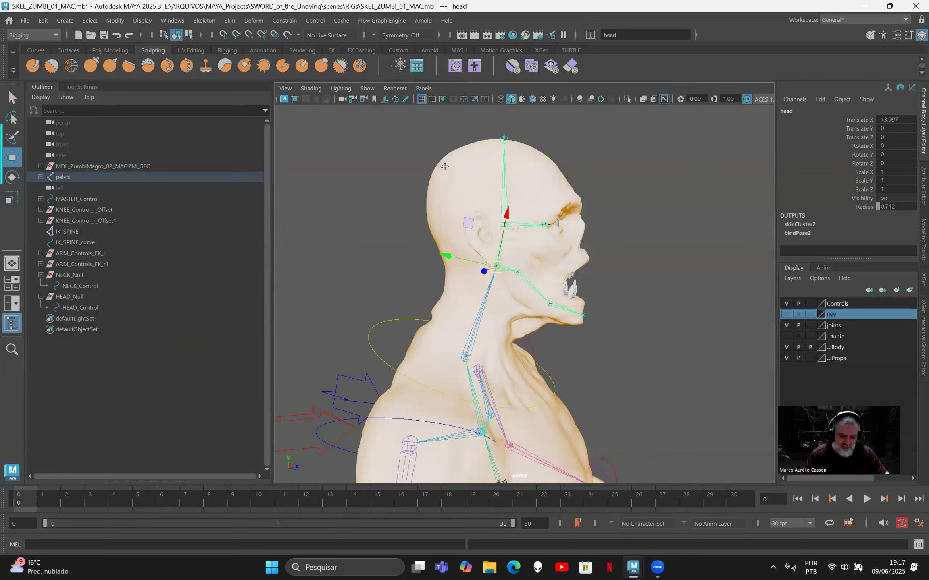
pyautogui.click(77, 299)
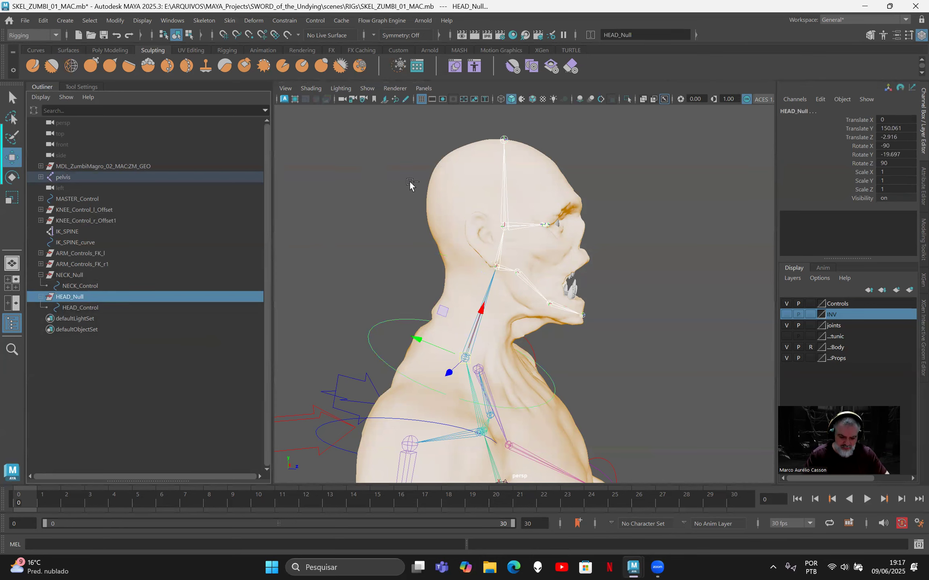
pyautogui.click(289, 21)
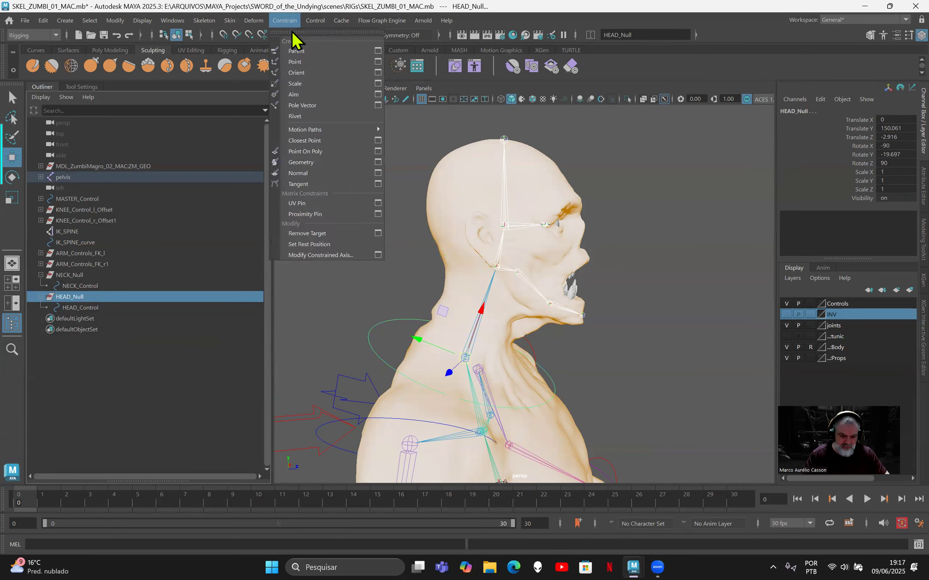
pyautogui.click(306, 54)
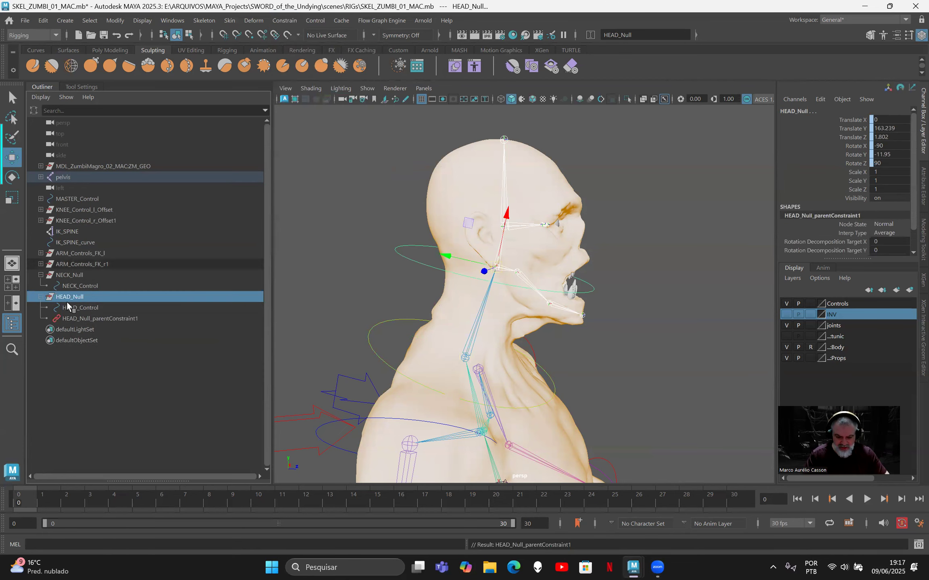
pyautogui.click(89, 319)
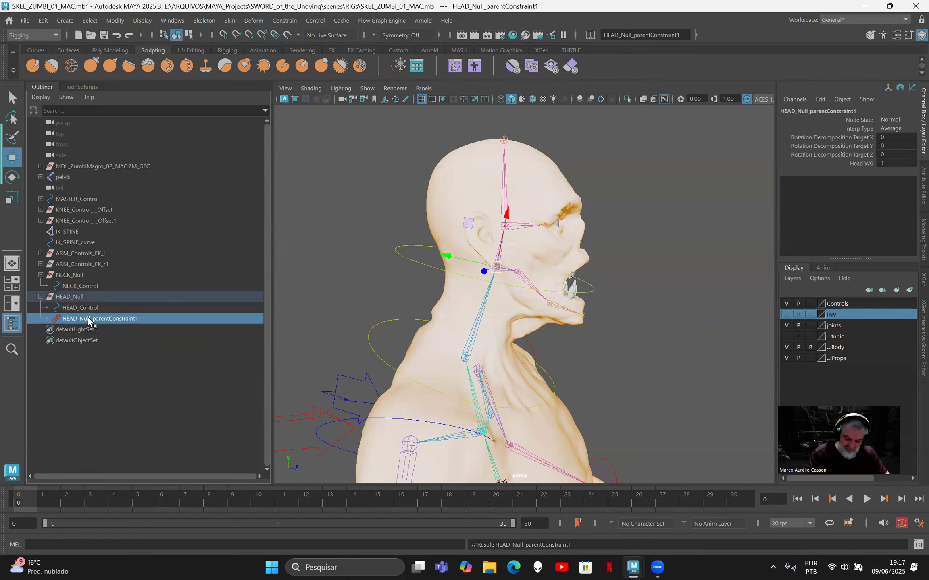
pyautogui.press('Delete')
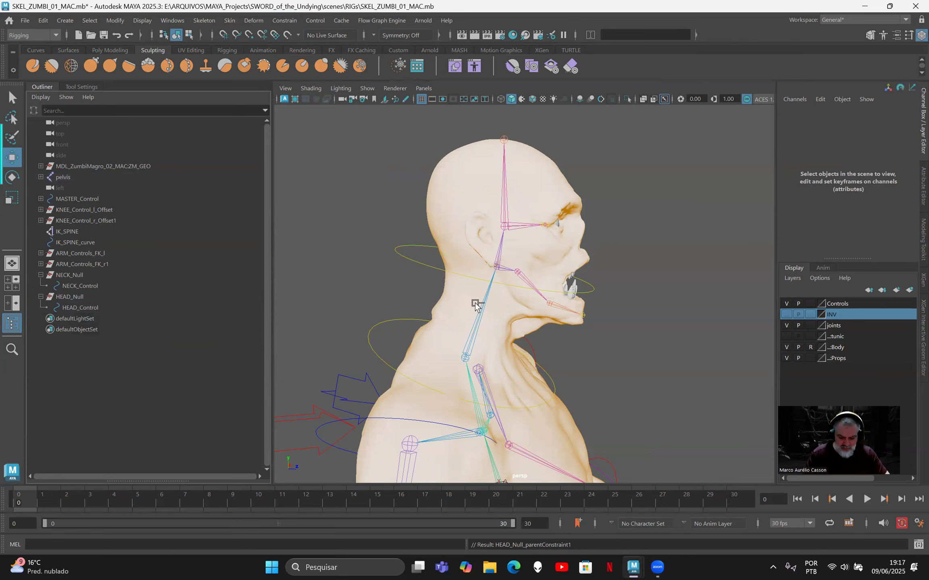
# - Examine the head control's placement around the skull and inspect the jaw joint
pyautogui.press('[')
pyautogui.press('[')
pyautogui.press('[')
pyautogui.press('[')
pyautogui.press('[')
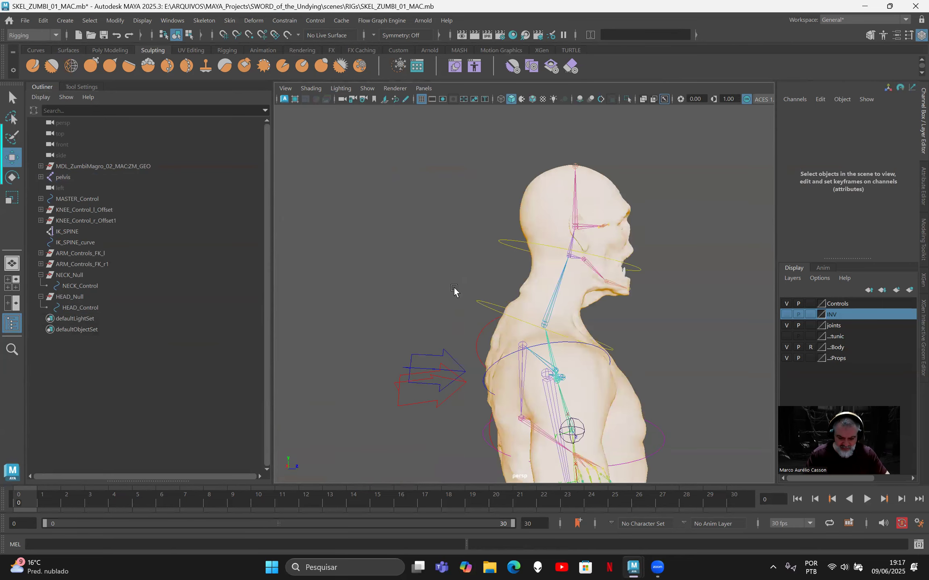
pyautogui.press('[')
pyautogui.press('[')
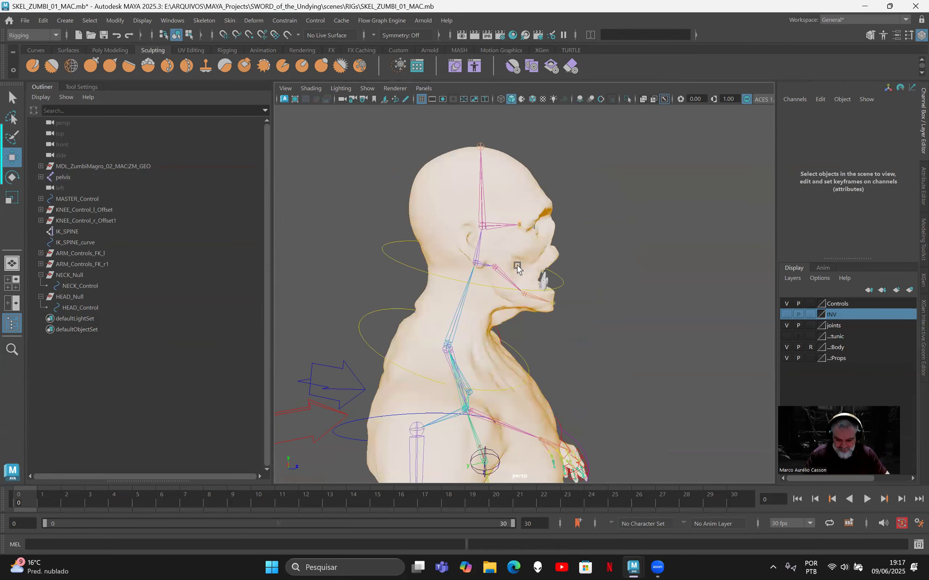
pyautogui.press('[')
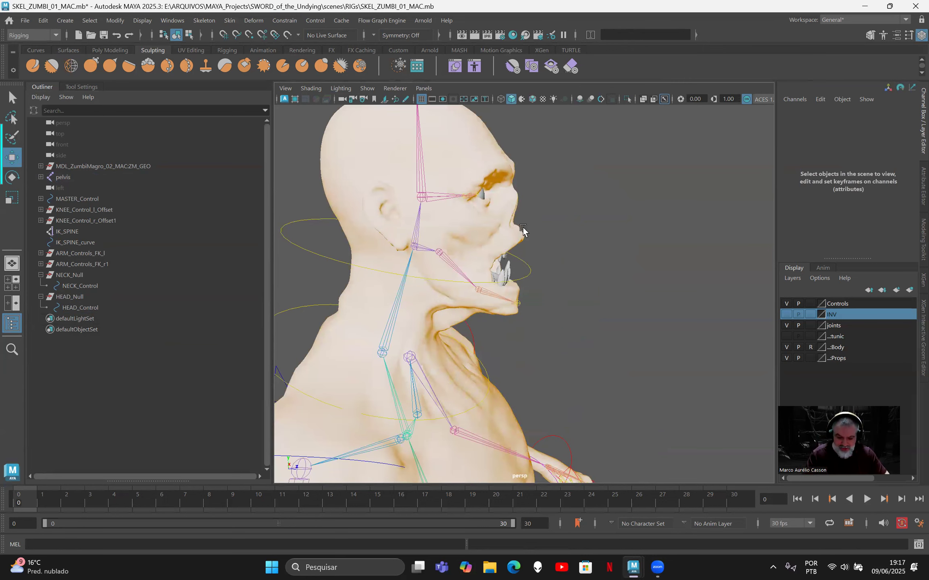
pyautogui.press('[')
pyautogui.press('[')
pyautogui.press('[')
pyautogui.press('[')
pyautogui.press('[')
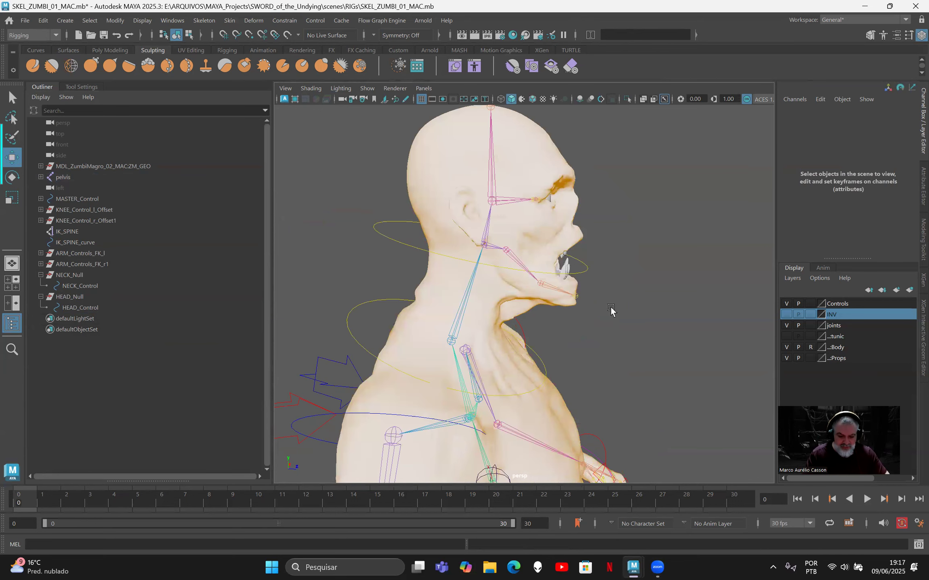
pyautogui.keyDown('alt'); pyautogui.moveTo(576, 255); pyautogui.dragTo(605, 277, button='middle'); pyautogui.keyUp('alt')
pyautogui.keyDown('alt'); pyautogui.moveTo(605, 278); pyautogui.dragTo(599, 319, button='right'); pyautogui.keyUp('alt')
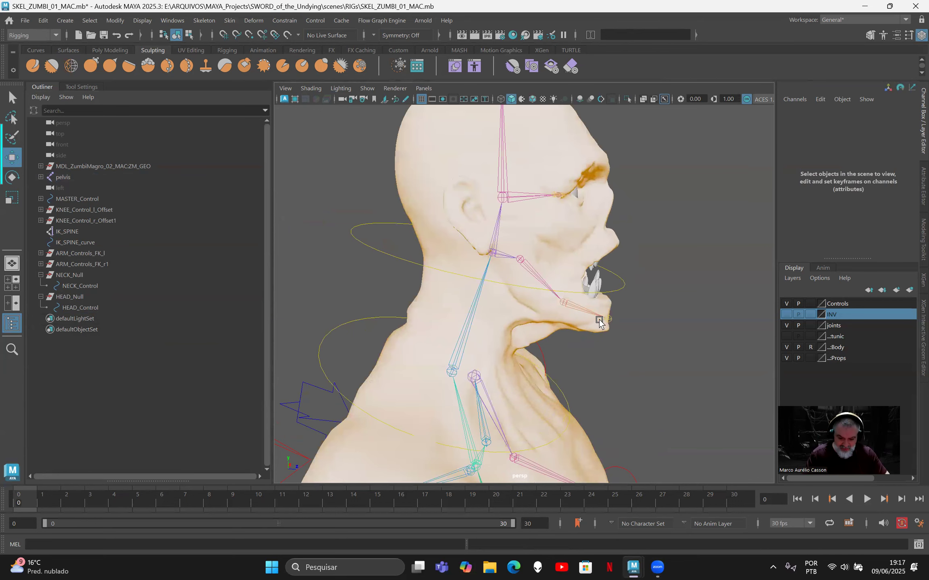
pyautogui.click(518, 264)
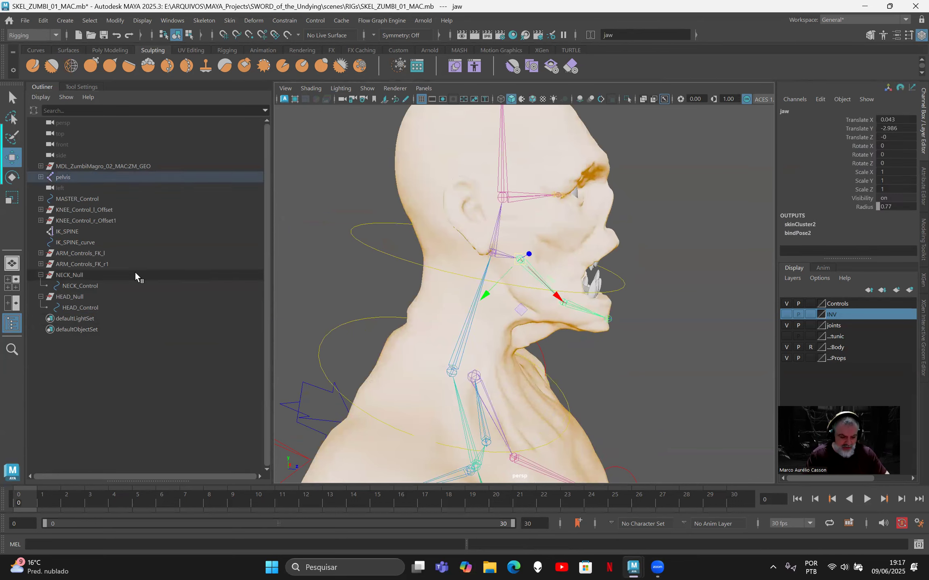
pyautogui.press('[')
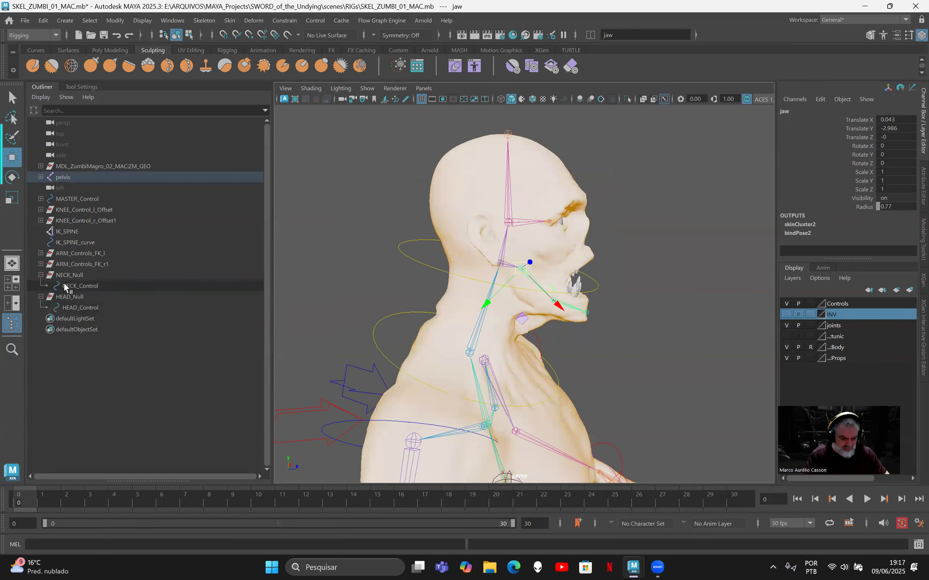
# - Duplicate the HEAD_Null group with its control and expand the copy in the hierarchy
pyautogui.click(72, 298)
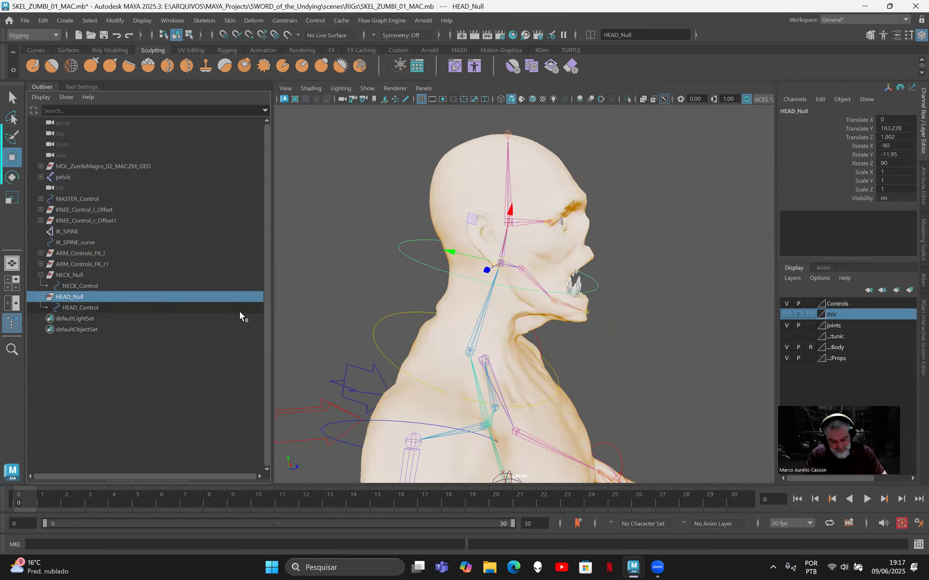
pyautogui.hotkey('ctrl', 'd')
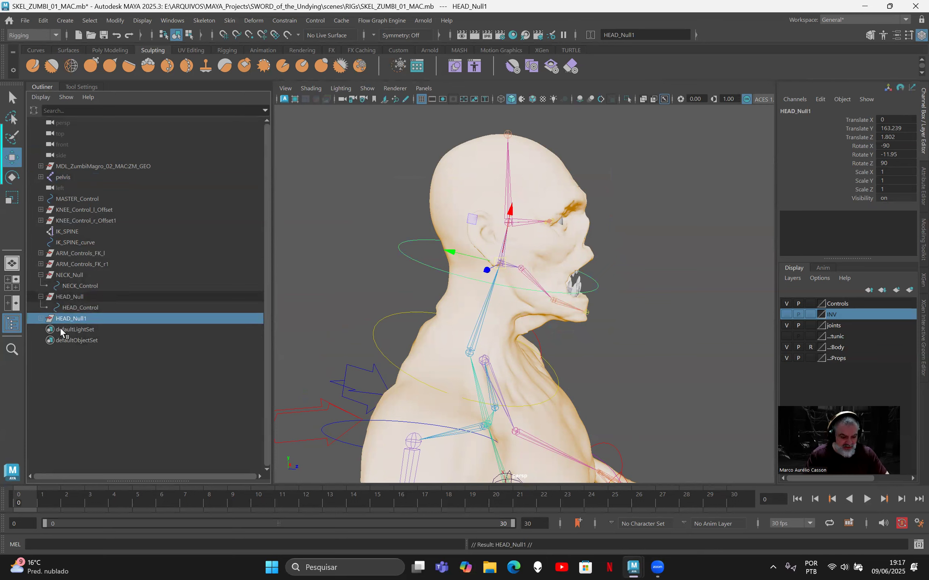
pyautogui.click(40, 318)
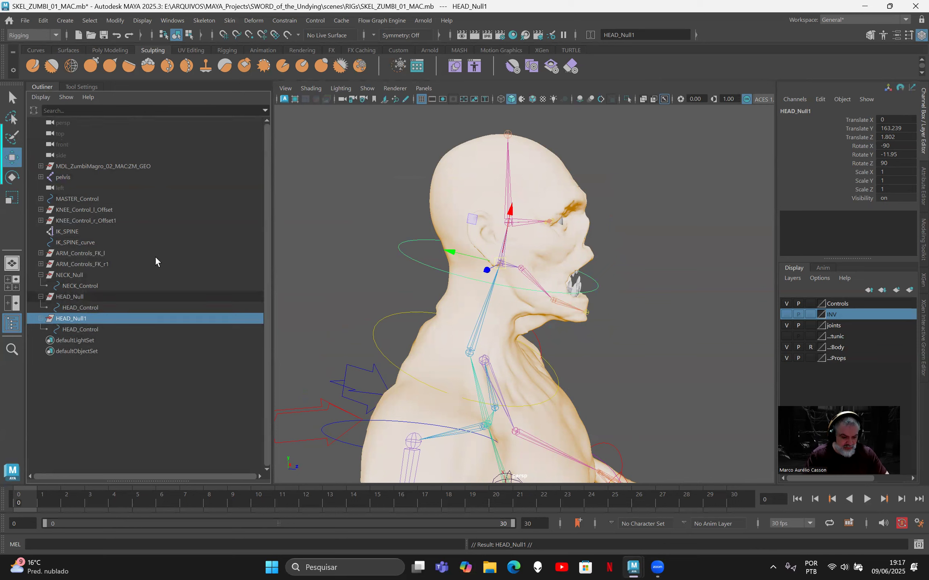
# - Replace HEAD with JAW in all names of the duplicated group's hierarchy
pyautogui.click(125, 23)
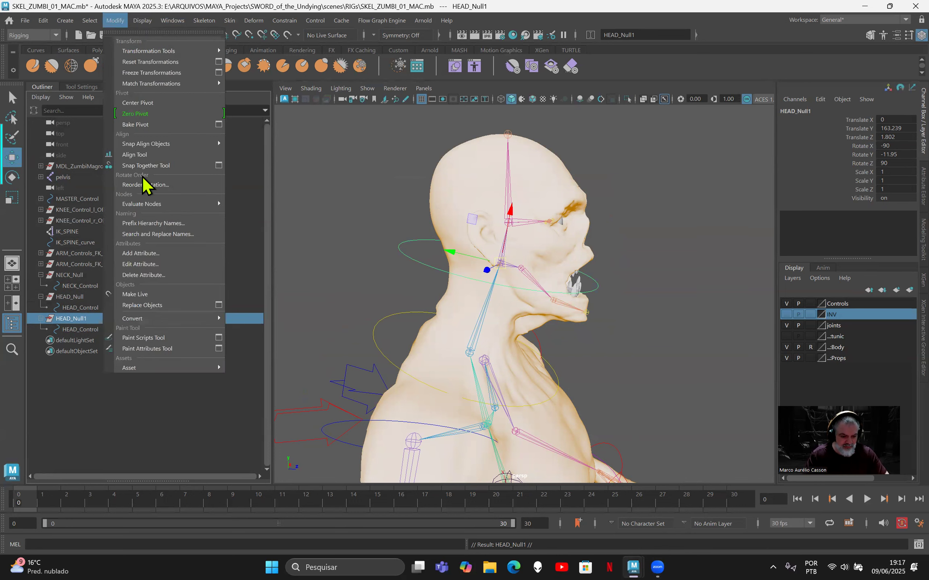
pyautogui.click(175, 234)
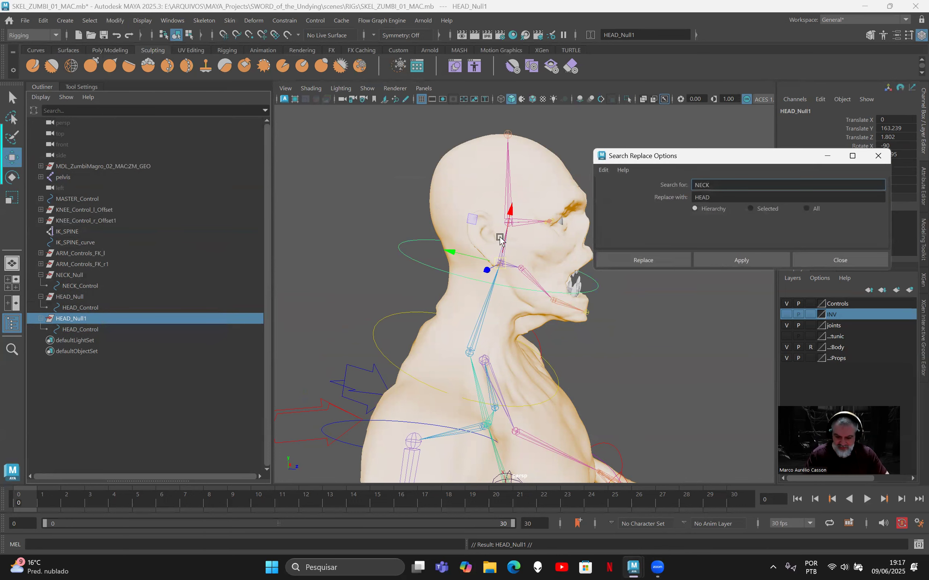
pyautogui.press('Tab')
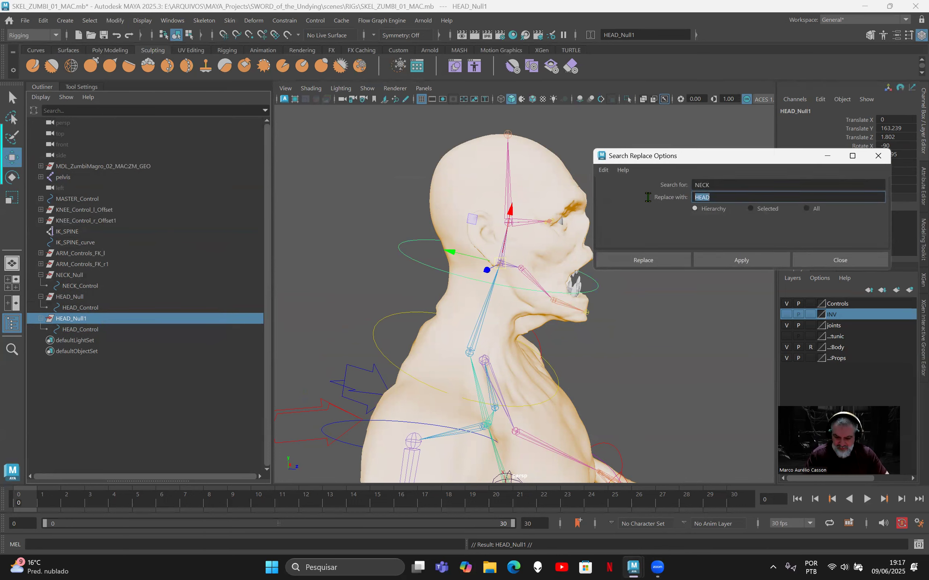
pyautogui.hotkey('shift', 'Tab')
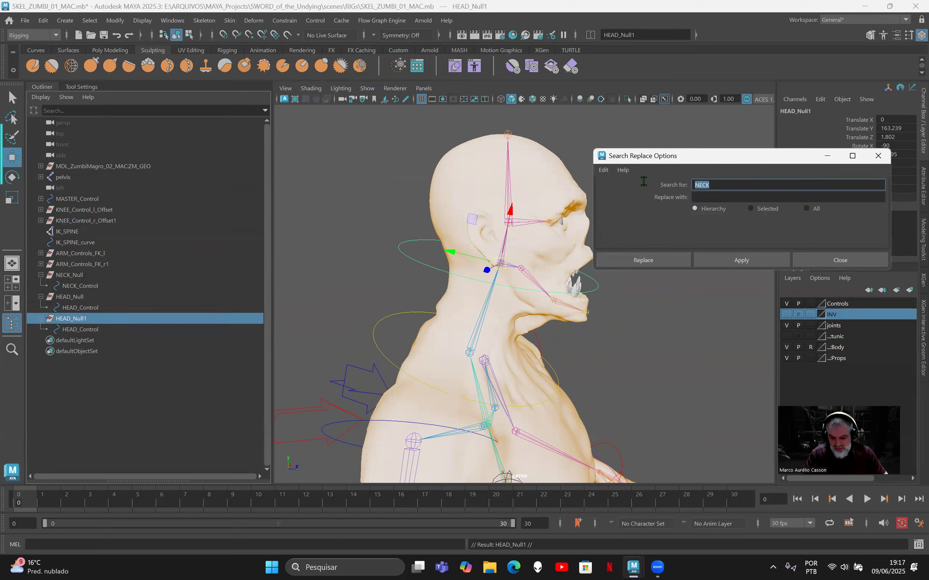
pyautogui.write('HEAD')
pyautogui.click(719, 197)
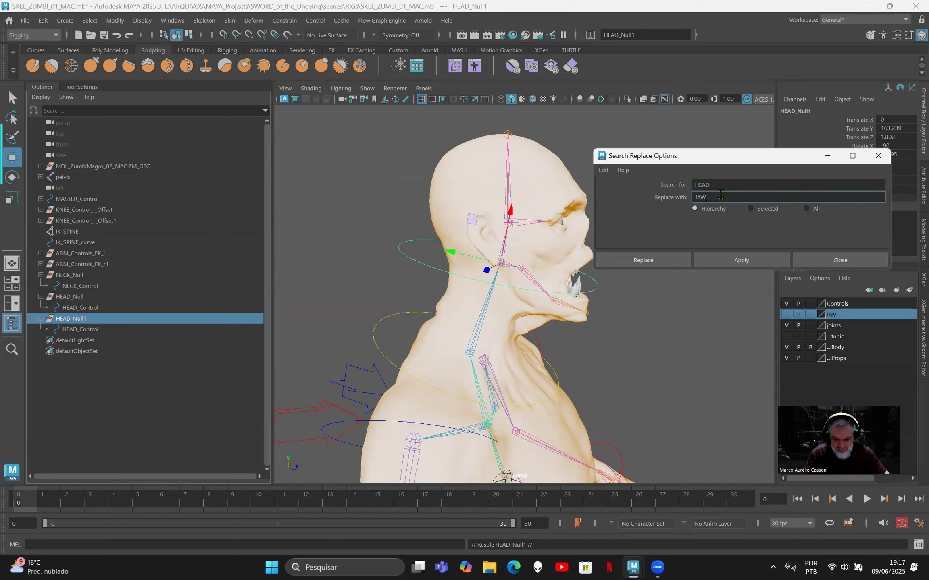
pyautogui.click(649, 260)
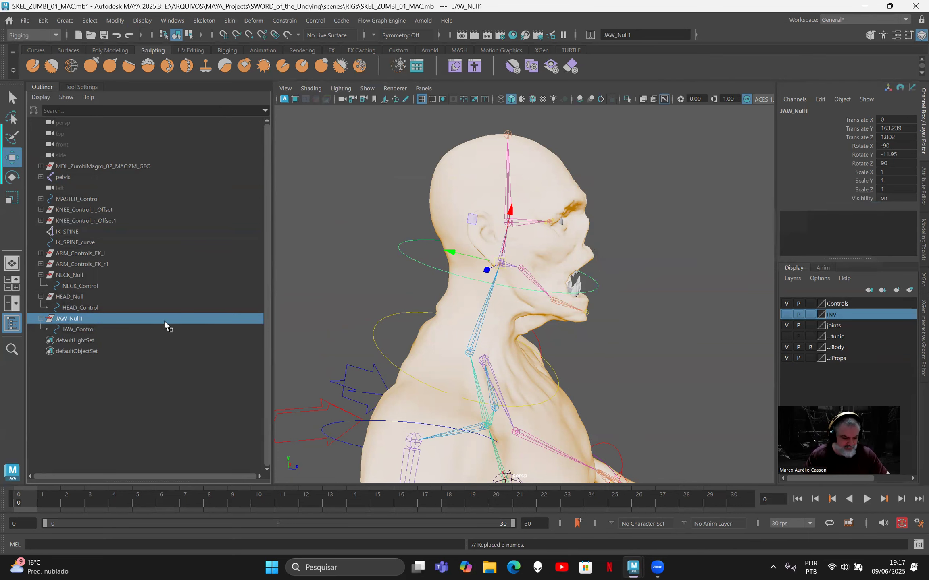
# - Rename the duplicated jaw group as JAW_Null
pyautogui.scroll(-2, 358, 334)
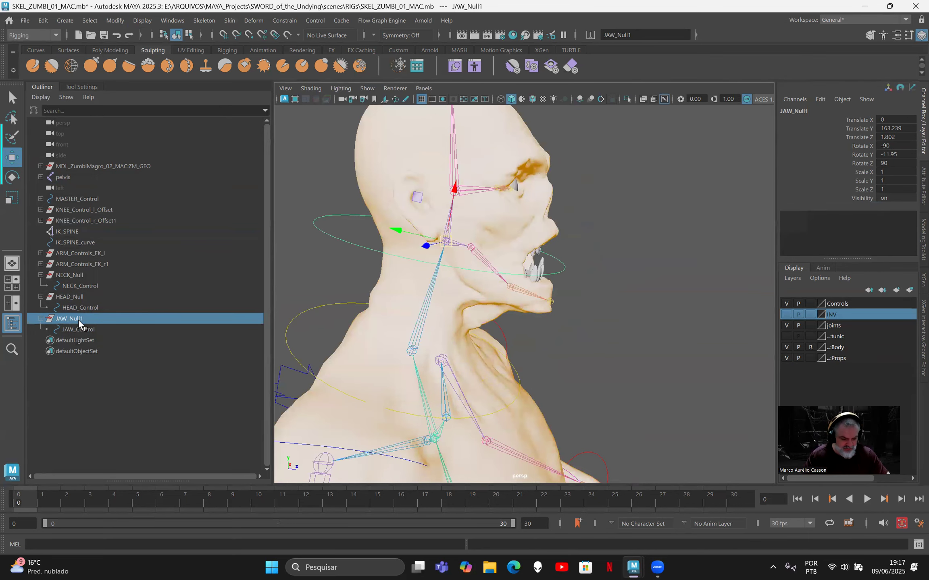
pyautogui.doubleClick(78, 319)
pyautogui.moveTo(83, 319); pyautogui.dragTo(95, 318)
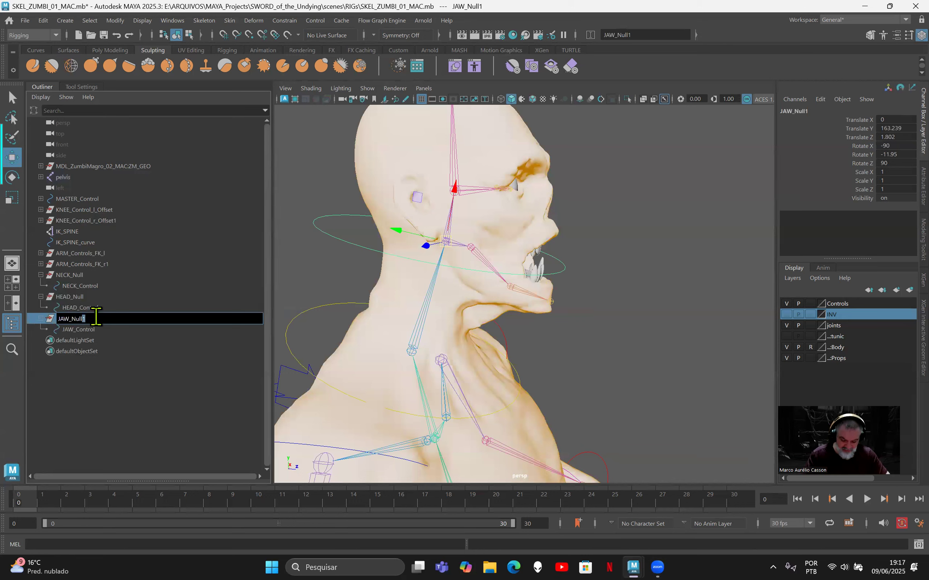
pyautogui.press('Return')
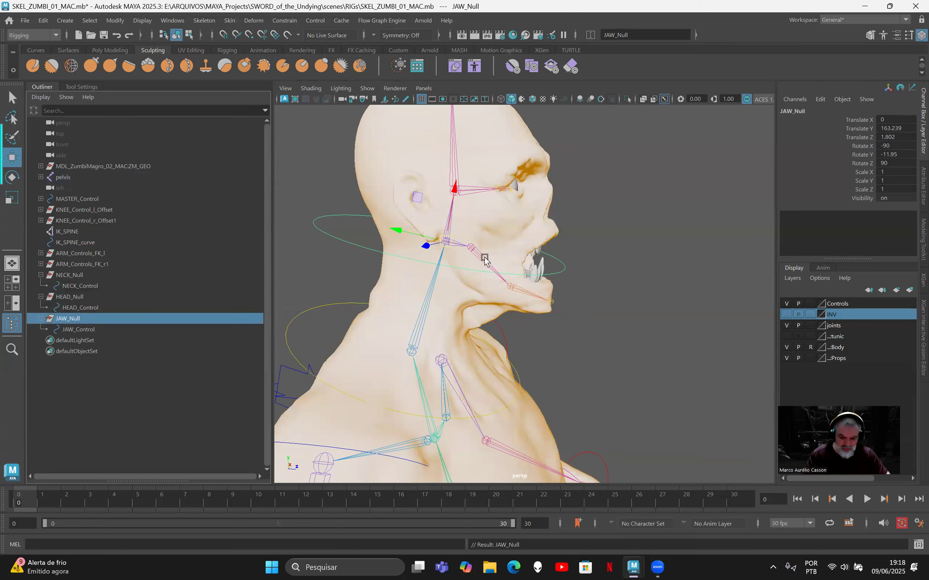
# - Select the jaw joint and examine its position and joint chain along the mandible from several angles
pyautogui.click(472, 249)
pyautogui.keyDown('alt'); pyautogui.moveTo(412, 265); pyautogui.dragTo(479, 216); pyautogui.keyUp('alt')
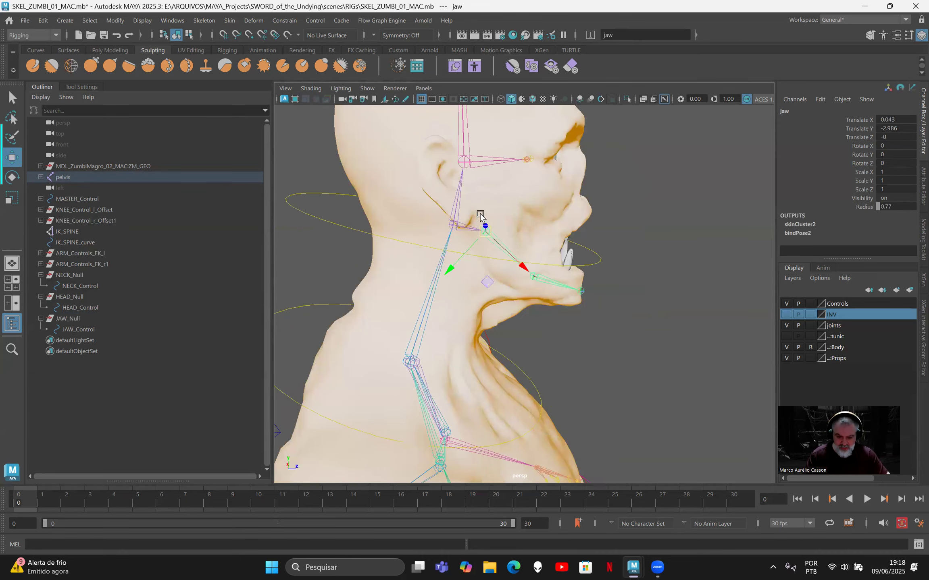
pyautogui.keyDown('alt'); pyautogui.moveTo(512, 278); pyautogui.dragTo(486, 243); pyautogui.keyUp('alt')
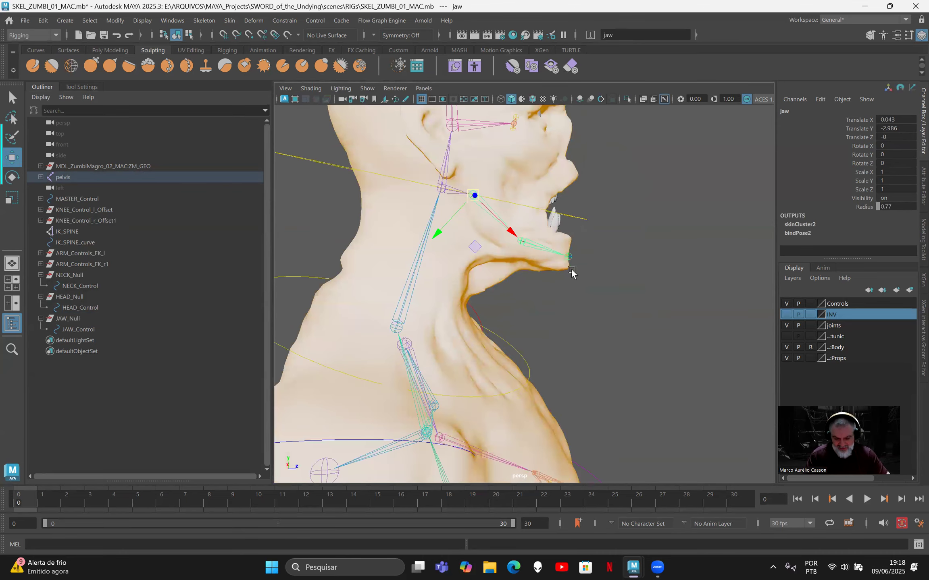
pyautogui.keyDown('alt'); pyautogui.moveTo(571, 269); pyautogui.dragTo(553, 268); pyautogui.keyUp('alt')
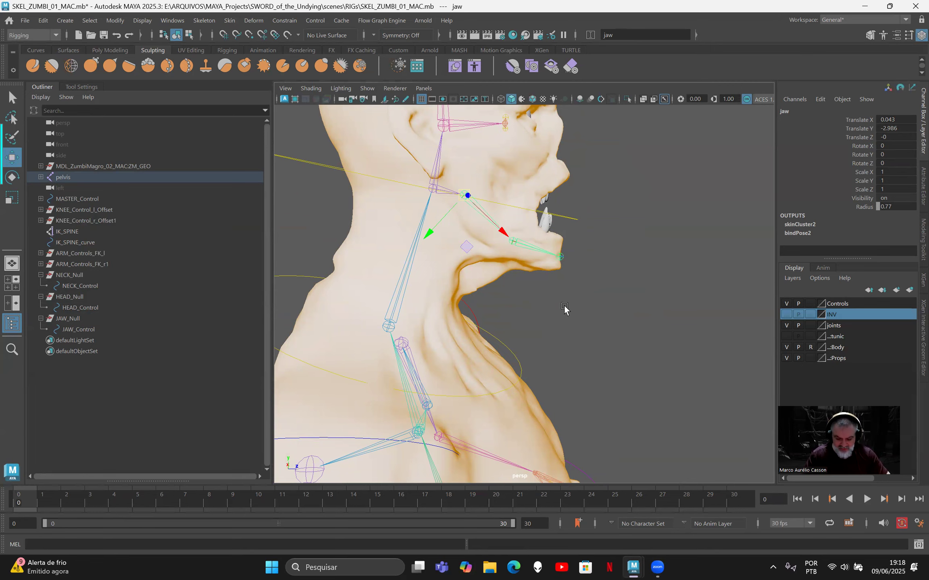
pyautogui.keyDown('alt'); pyautogui.moveTo(508, 285); pyautogui.dragTo(459, 288); pyautogui.keyUp('alt')
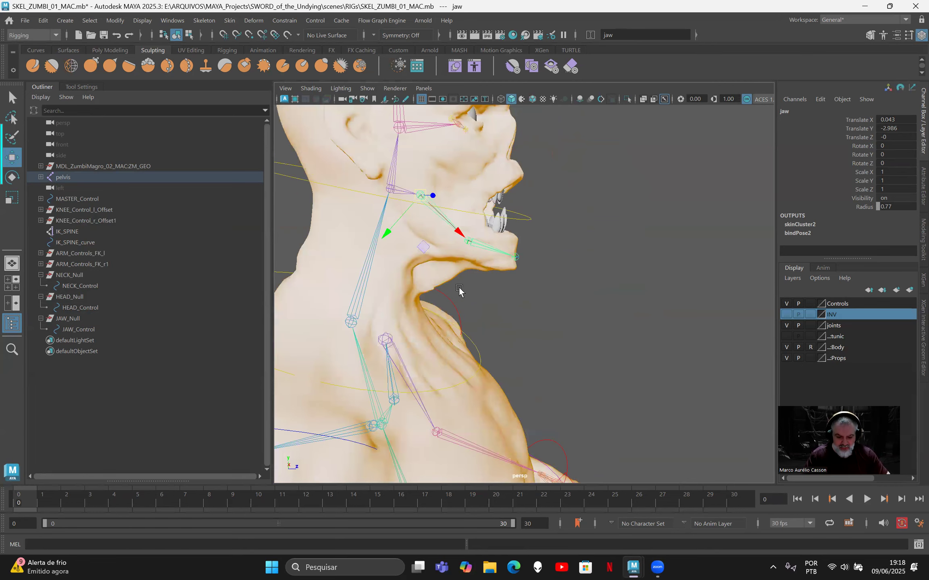
pyautogui.scroll(3, 459, 288)
pyautogui.keyDown('alt'); pyautogui.moveTo(472, 244); pyautogui.dragTo(528, 269, button='middle'); pyautogui.keyUp('alt')
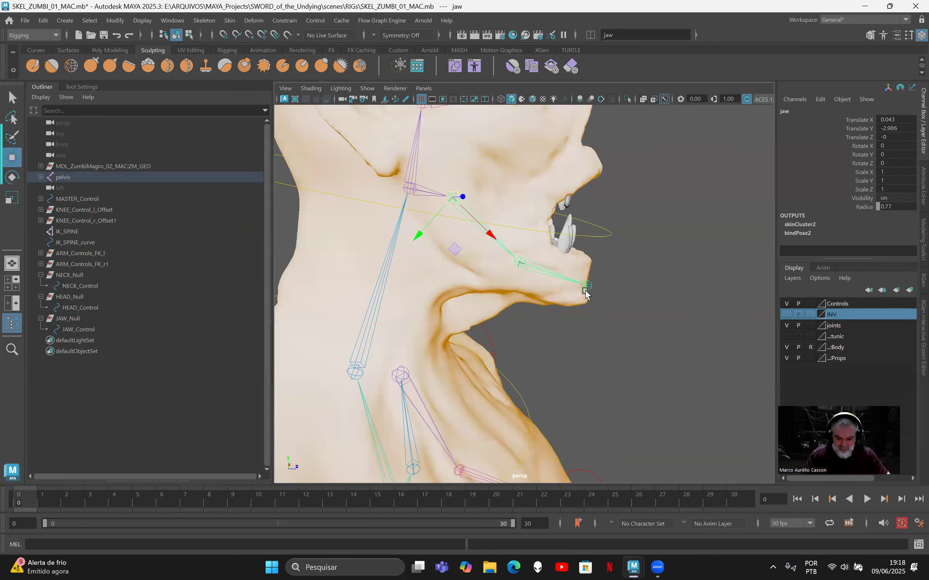
pyautogui.scroll(-3, 592, 271)
pyautogui.moveTo(617, 296)
pyautogui.keyDown('alt'); pyautogui.mouseDown()
pyautogui.moveTo(557, 285)
pyautogui.moveTo(615, 297)
pyautogui.mouseUp(); pyautogui.keyUp('alt')
pyautogui.keyDown('alt'); pyautogui.moveTo(560, 320); pyautogui.dragTo(626, 329, button='middle'); pyautogui.keyUp('alt')
pyautogui.scroll(3, 611, 324)
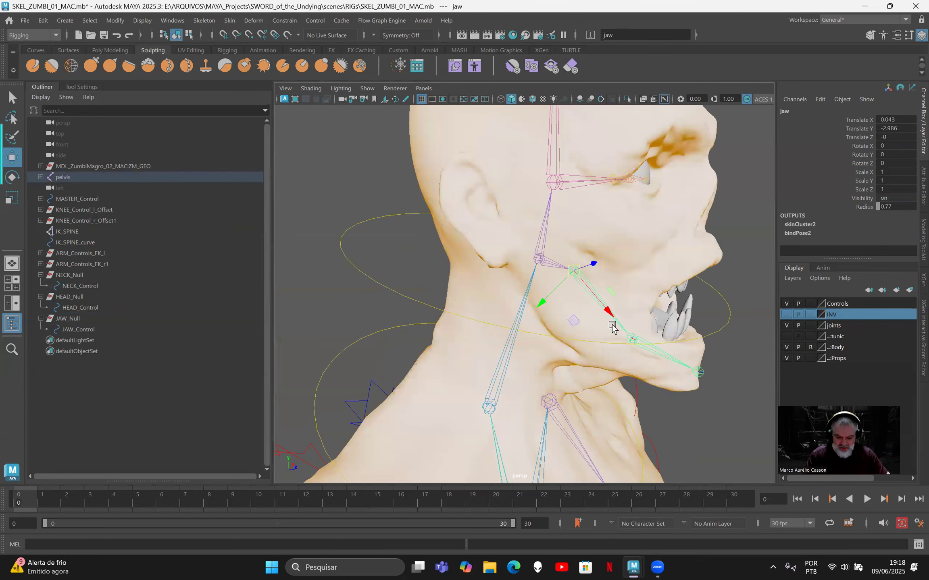
pyautogui.keyDown('alt'); pyautogui.moveTo(612, 325); pyautogui.dragTo(584, 321); pyautogui.keyUp('alt')
pyautogui.scroll(2, 595, 323)
pyautogui.keyDown('alt'); pyautogui.moveTo(545, 265); pyautogui.dragTo(502, 298, button='middle'); pyautogui.keyUp('alt')
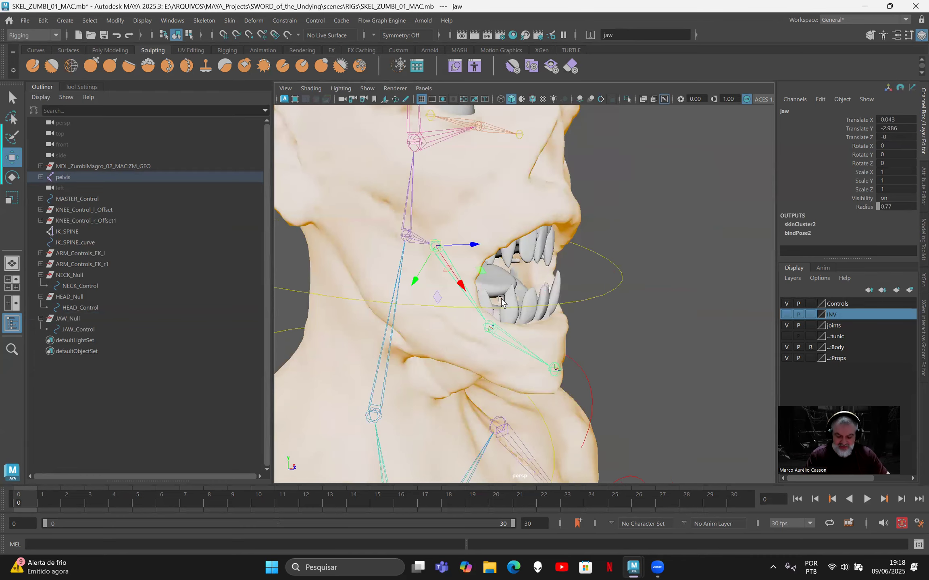
pyautogui.scroll(-5, 504, 300)
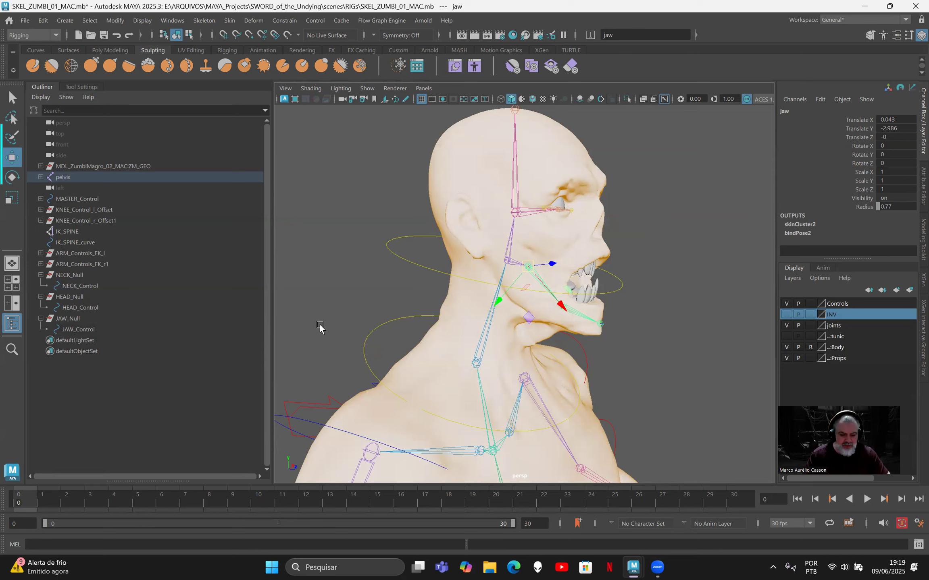
pyautogui.scroll(-2, 320, 326)
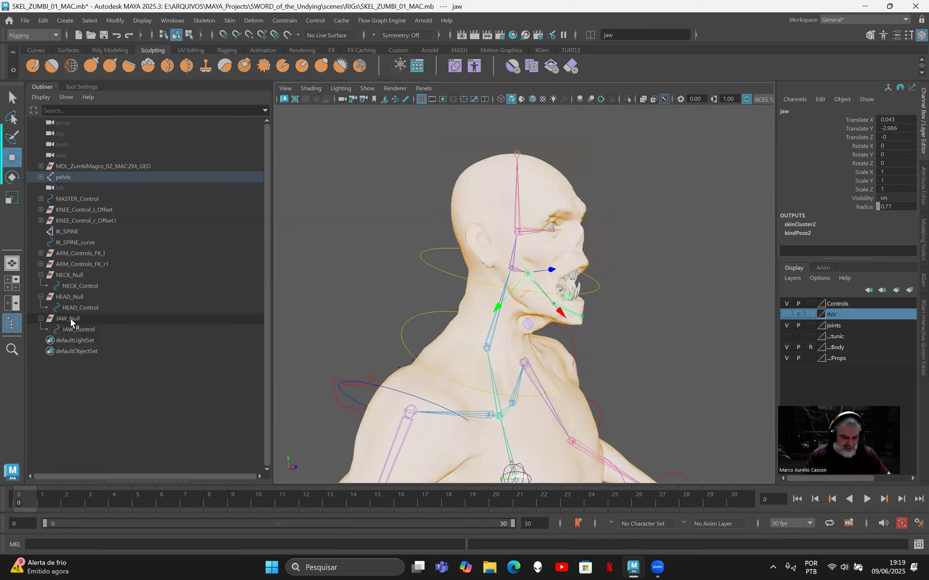
# - Align JAW_Null to the jaw joint with a parent constraint, then delete JAW_Null_parentConstraint1
pyautogui.click(73, 319)
pyautogui.scroll(5, 465, 307)
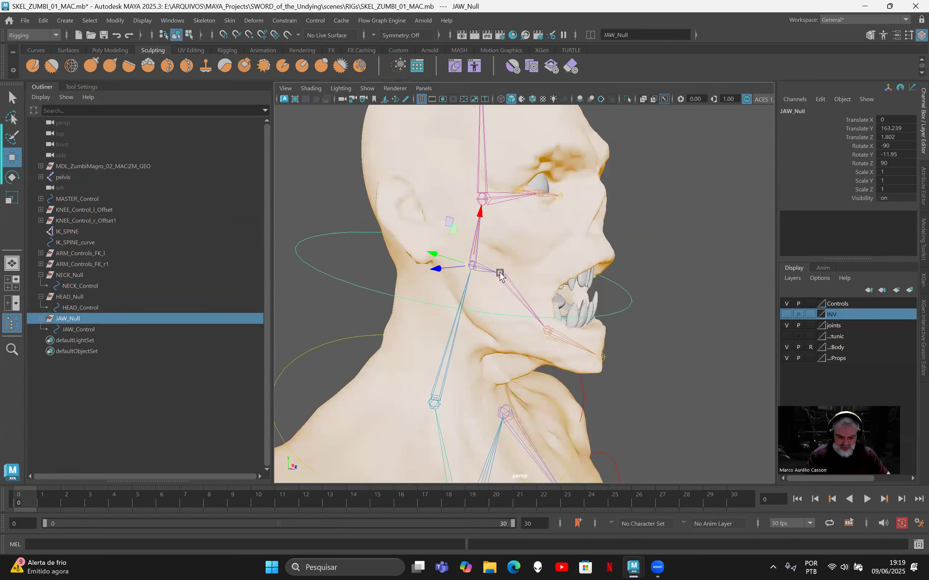
pyautogui.scroll(1, 499, 274)
pyautogui.click(504, 279)
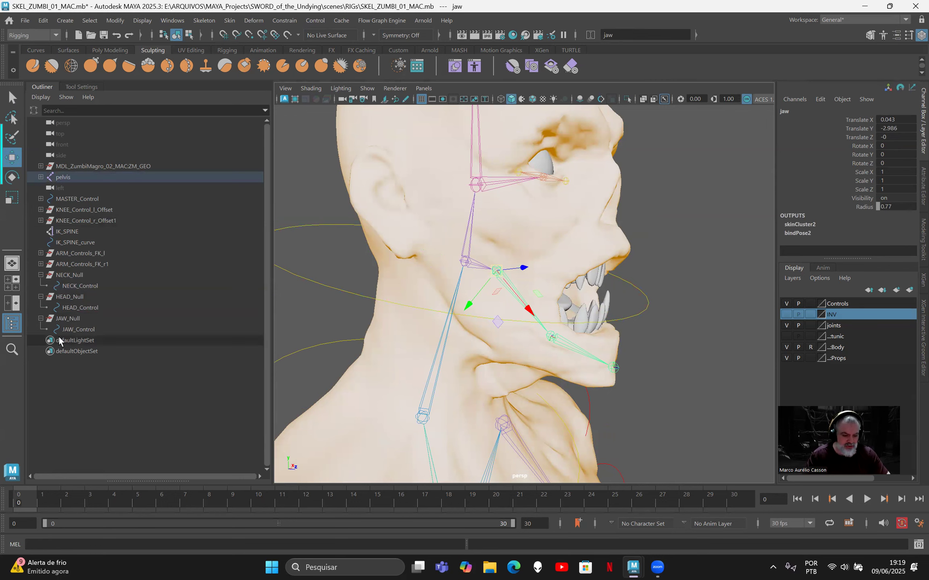
pyautogui.click(73, 318)
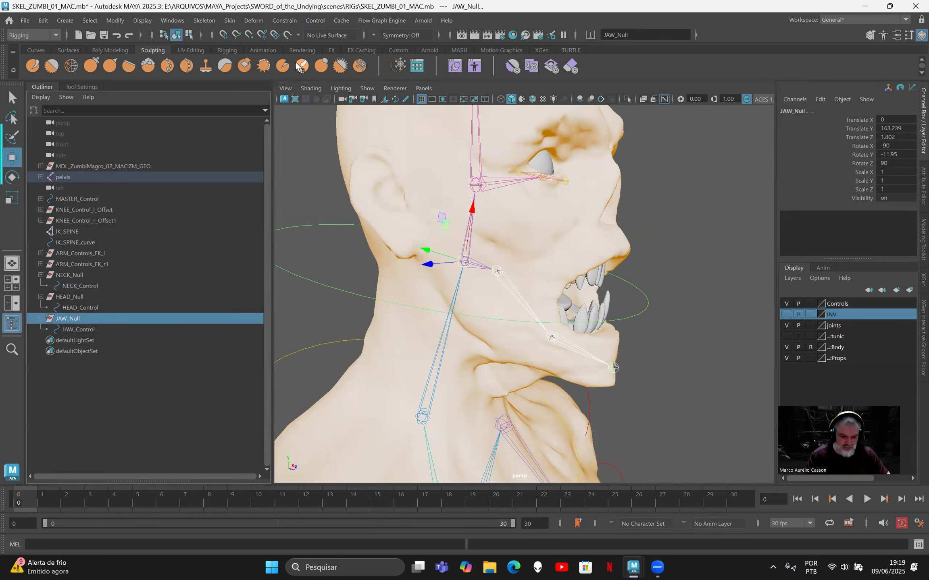
pyautogui.click(285, 20)
pyautogui.click(349, 51)
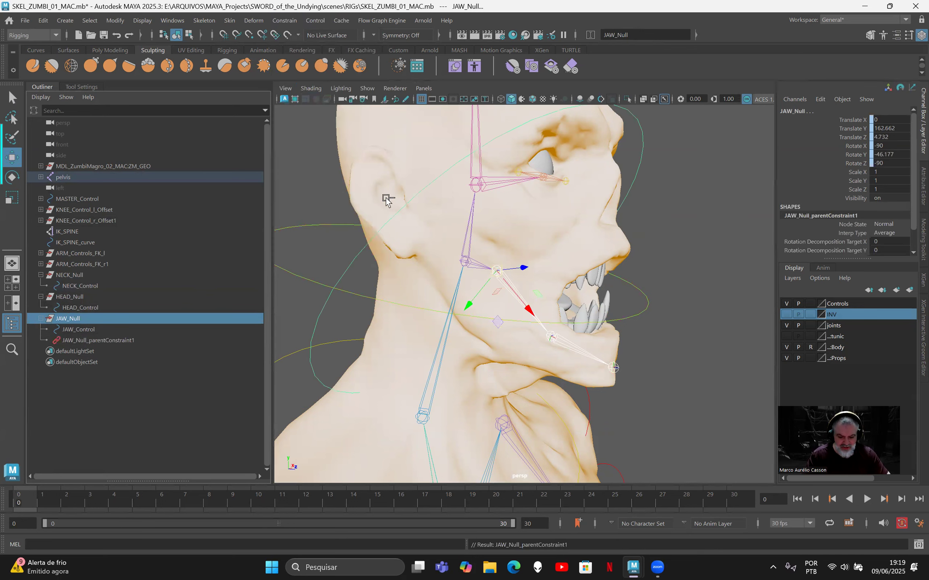
pyautogui.click(77, 340)
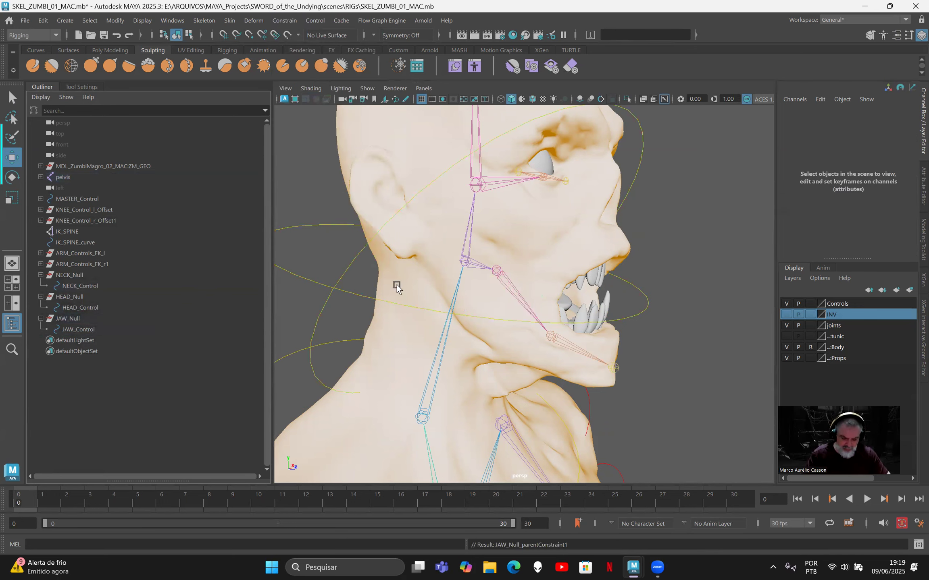
# - Select JAW_Control and set the joints layer to template display so its joints cannot be selected
pyautogui.scroll(-3, 397, 282)
pyautogui.scroll(-3, 461, 296)
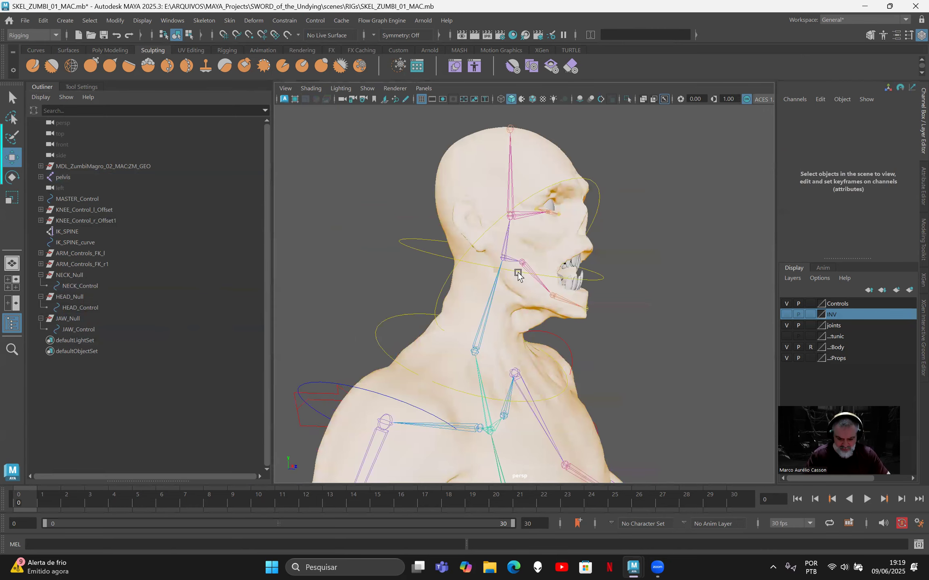
pyautogui.keyDown('alt'); pyautogui.moveTo(583, 219); pyautogui.dragTo(663, 403); pyautogui.keyUp('alt')
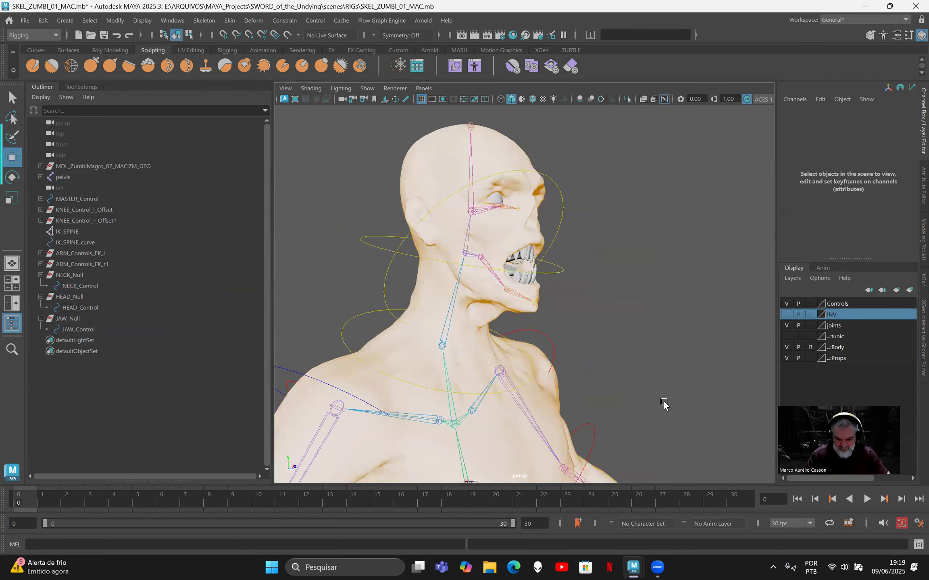
pyautogui.click(559, 210)
pyautogui.keyDown('alt'); pyautogui.moveTo(559, 210); pyautogui.dragTo(709, 326); pyautogui.keyUp('alt')
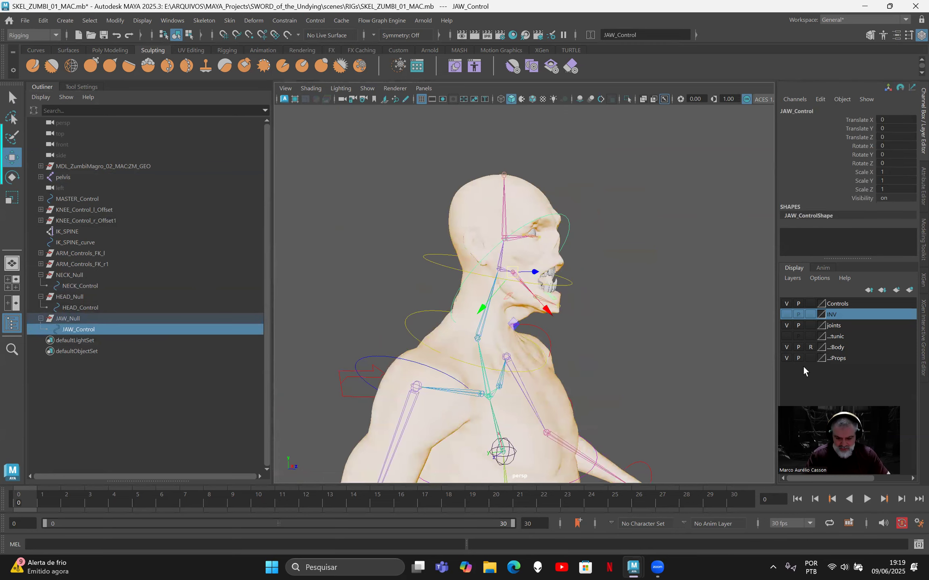
pyautogui.click(811, 325)
# - Select all control vertices of JAW_Control and move the curve forward and down below the chin
pyautogui.keyDown('alt'); pyautogui.moveTo(579, 294); pyautogui.dragTo(609, 258); pyautogui.keyUp('alt')
pyautogui.moveTo(620, 209); pyautogui.dragTo(558, 206, button='right')
pyautogui.moveTo(653, 180); pyautogui.dragTo(434, 341)
pyautogui.moveTo(571, 296); pyautogui.dragTo(613, 340)
pyautogui.moveTo(544, 345); pyautogui.dragTo(562, 348)
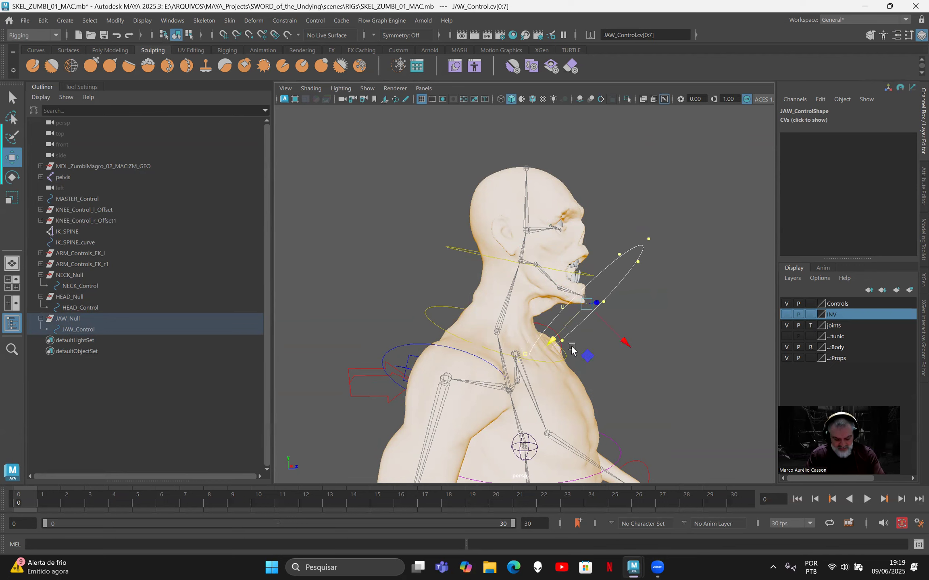
# - Scale the jaw control's vertices down to roughly the size of the chin and check the fit from the front
pyautogui.press('r')
pyautogui.moveTo(591, 313); pyautogui.dragTo(399, 316)
pyautogui.keyDown('alt'); pyautogui.moveTo(487, 338); pyautogui.dragTo(554, 466, button='right'); pyautogui.keyUp('alt')
pyautogui.keyDown('alt'); pyautogui.moveTo(549, 447); pyautogui.dragTo(524, 374, button='middle'); pyautogui.keyUp('alt')
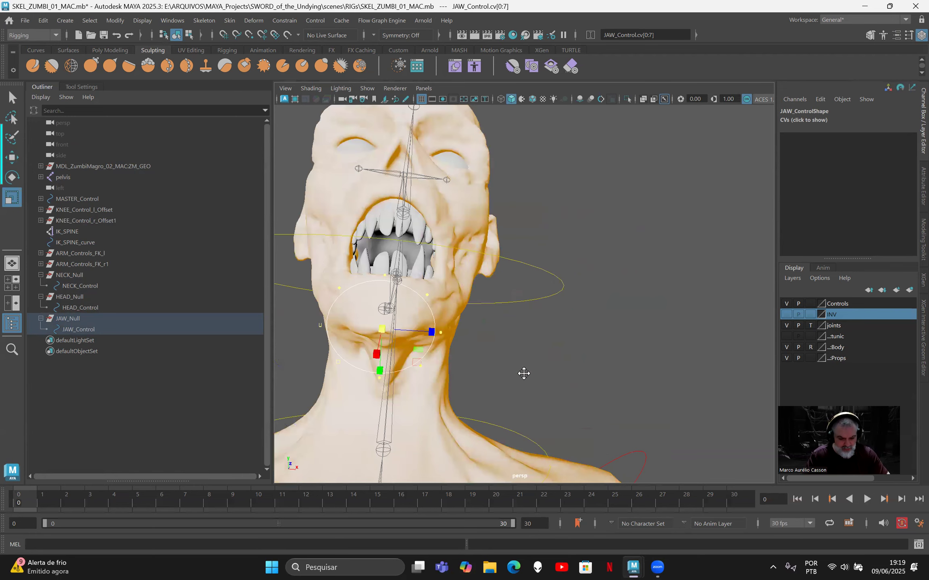
pyautogui.keyDown('alt'); pyautogui.moveTo(523, 373); pyautogui.dragTo(541, 449); pyautogui.keyUp('alt')
pyautogui.moveTo(548, 407); pyautogui.dragTo(558, 381)
pyautogui.keyDown('alt'); pyautogui.moveTo(643, 408); pyautogui.dragTo(607, 373, button='right'); pyautogui.keyUp('alt')
pyautogui.moveTo(607, 373)
pyautogui.keyDown('alt'); pyautogui.mouseDown()
pyautogui.moveTo(579, 348)
pyautogui.moveTo(603, 340)
pyautogui.moveTo(614, 385)
pyautogui.mouseUp(); pyautogui.keyUp('alt')
pyautogui.scroll(-2, 494, 302)
# - Select the side vertices of the jaw control's curve and scale them slightly outward beneath the chin
pyautogui.moveTo(494, 302); pyautogui.dragTo(507, 365)
pyautogui.keyDown('shift'); pyautogui.moveTo(565, 332); pyautogui.dragTo(594, 343); pyautogui.keyUp('shift')
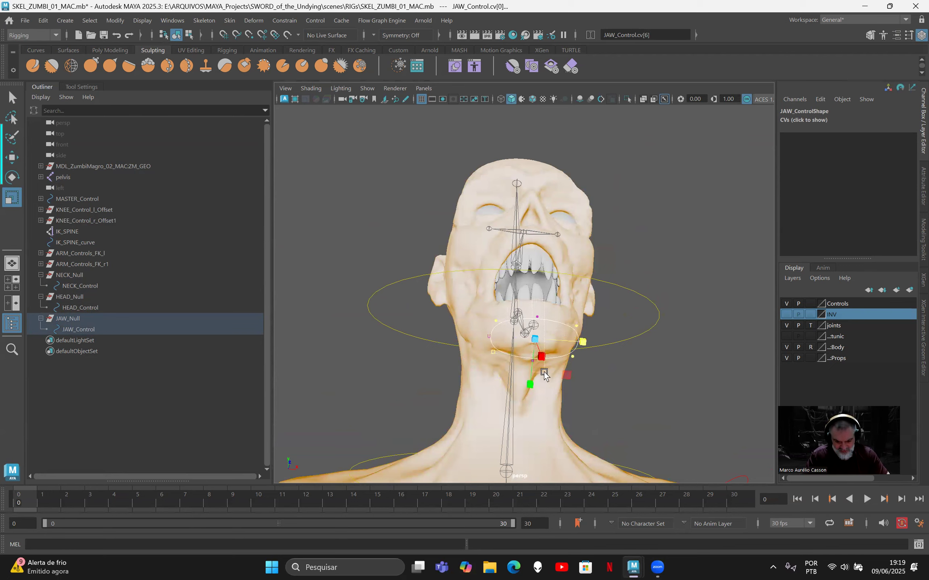
pyautogui.click(529, 387)
pyautogui.moveTo(501, 368); pyautogui.dragTo(497, 368)
pyautogui.moveTo(541, 339); pyautogui.dragTo(496, 338)
pyautogui.moveTo(562, 312); pyautogui.dragTo(580, 343)
pyautogui.moveTo(456, 286); pyautogui.dragTo(503, 380)
pyautogui.moveTo(540, 339); pyautogui.dragTo(492, 337)
pyautogui.moveTo(558, 306); pyautogui.dragTo(578, 345)
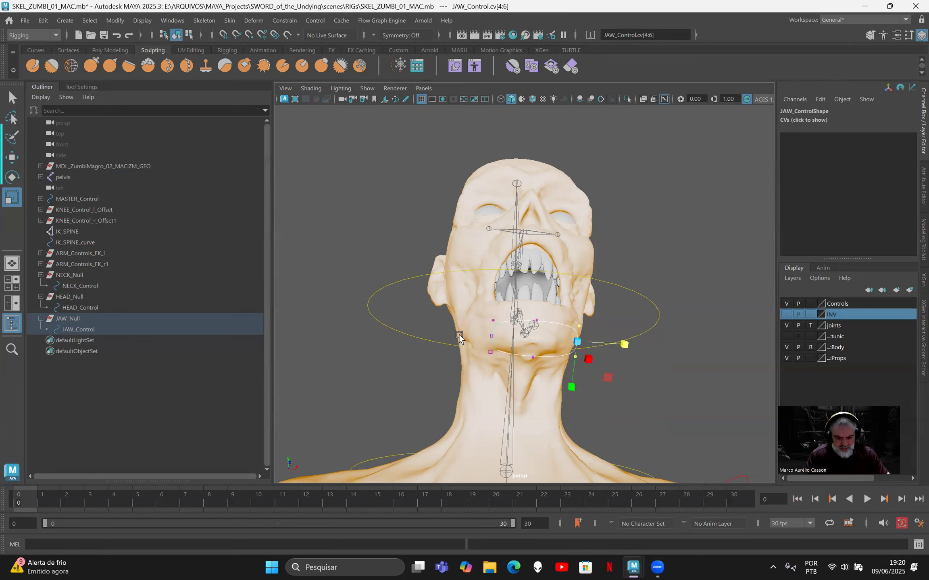
# - Move the side vertices cv[0:2] and cv[4:6] of JAW_Control and scale them wider around the jaw
pyautogui.keyDown('alt'); pyautogui.moveTo(503, 372); pyautogui.dragTo(553, 365); pyautogui.keyUp('alt')
pyautogui.press('w')
pyautogui.moveTo(648, 421); pyautogui.dragTo(615, 390)
pyautogui.keyDown('alt'); pyautogui.moveTo(546, 393); pyautogui.dragTo(460, 391); pyautogui.keyUp('alt')
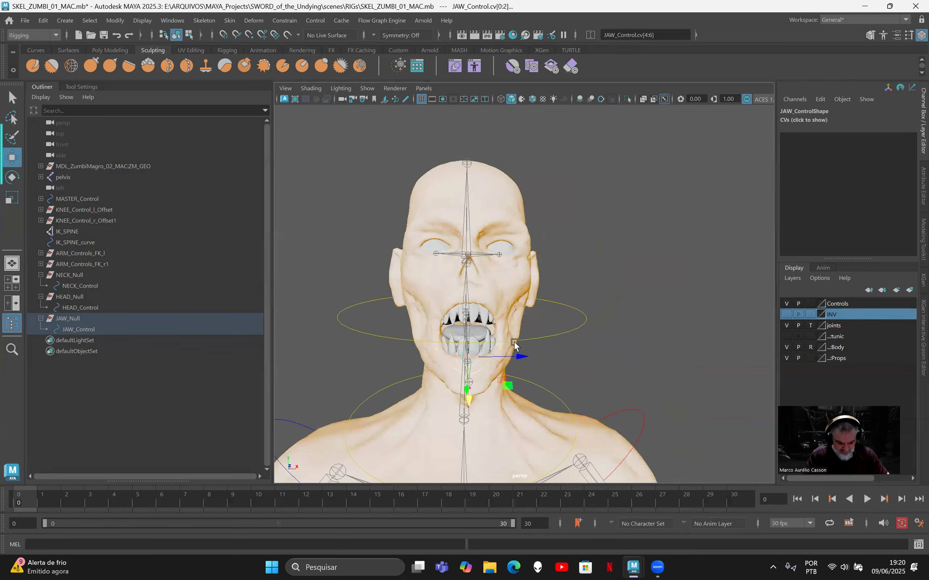
pyautogui.keyDown('alt'); pyautogui.moveTo(460, 391); pyautogui.dragTo(536, 413, button='right'); pyautogui.keyUp('alt')
pyautogui.press('r')
pyautogui.moveTo(556, 343); pyautogui.dragTo(588, 352)
# - Move the front vertices of the jaw control's curve forward so it extends past the chin
pyautogui.keyDown('alt'); pyautogui.moveTo(519, 380); pyautogui.dragTo(661, 398); pyautogui.keyUp('alt')
pyautogui.keyDown('alt'); pyautogui.moveTo(715, 441); pyautogui.dragTo(568, 407, button='middle'); pyautogui.keyUp('alt')
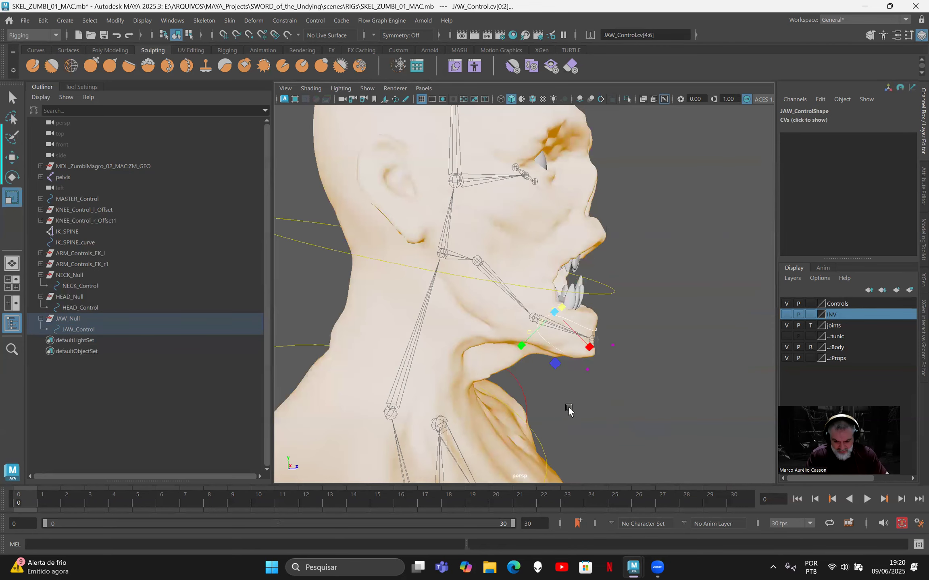
pyautogui.keyDown('alt'); pyautogui.moveTo(568, 407); pyautogui.dragTo(644, 355, button='right'); pyautogui.keyUp('alt')
pyautogui.keyDown('alt'); pyautogui.moveTo(704, 344); pyautogui.dragTo(691, 299, button='middle'); pyautogui.keyUp('alt')
pyautogui.moveTo(691, 299); pyautogui.dragTo(590, 398)
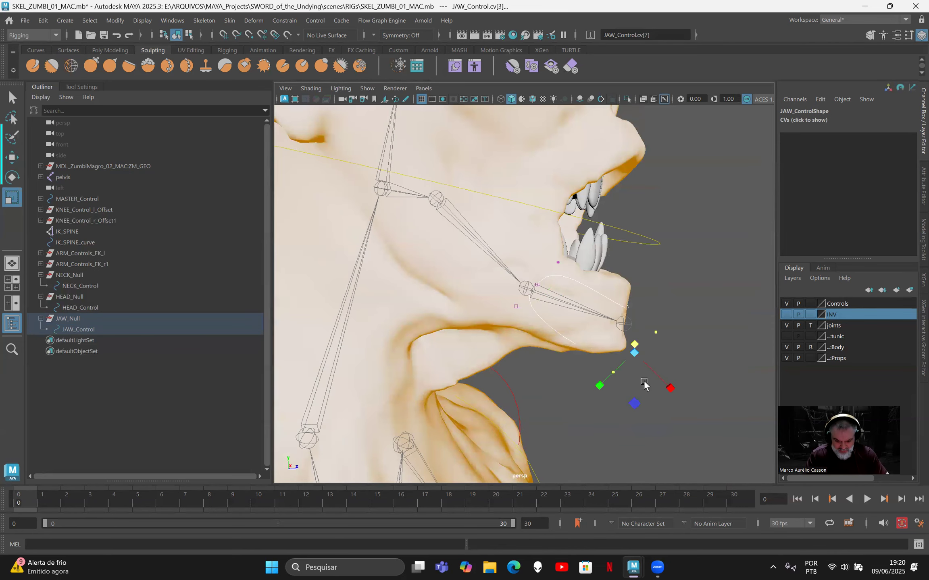
pyautogui.press('w')
pyautogui.moveTo(668, 390); pyautogui.dragTo(704, 423)
pyautogui.moveTo(631, 428)
pyautogui.mouseDown()
pyautogui.moveTo(642, 415)
pyautogui.moveTo(638, 421)
pyautogui.mouseUp()
pyautogui.moveTo(711, 417); pyautogui.dragTo(721, 427)
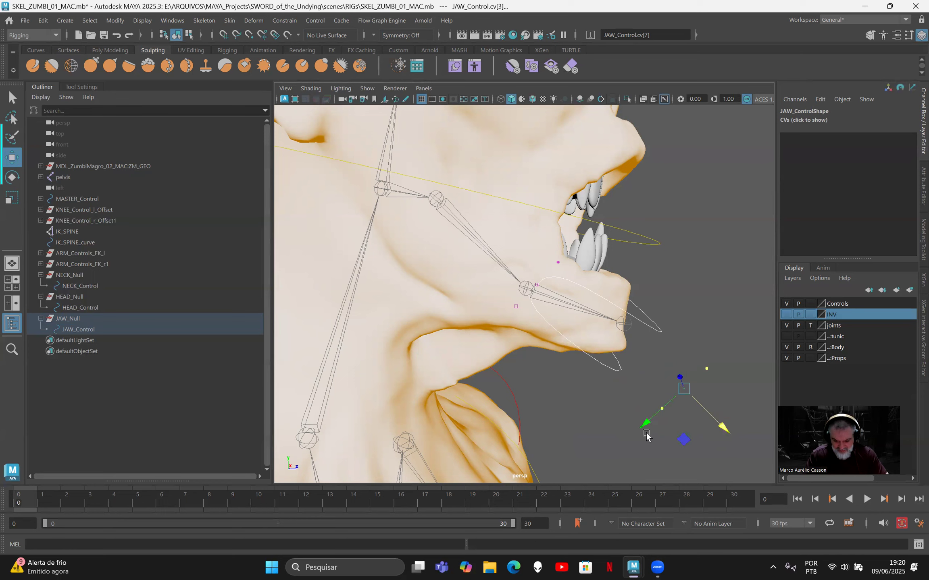
pyautogui.moveTo(644, 423)
pyautogui.mouseDown()
pyautogui.moveTo(656, 415)
pyautogui.moveTo(653, 426)
pyautogui.mouseUp()
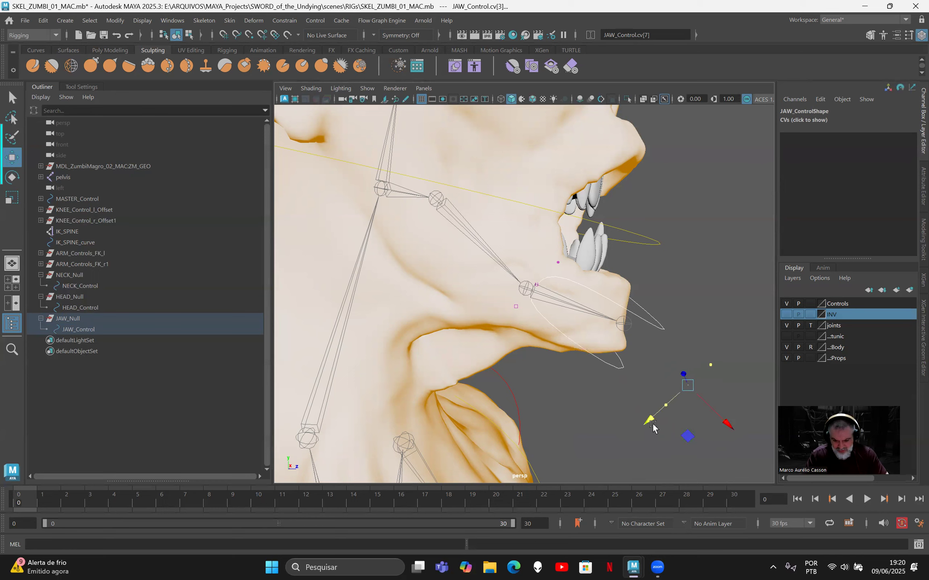
# - Select front vertex cv[3] of JAW_Control and nudge it forward and up
pyautogui.press('e')
pyautogui.moveTo(712, 346); pyautogui.dragTo(680, 368)
pyautogui.press('w')
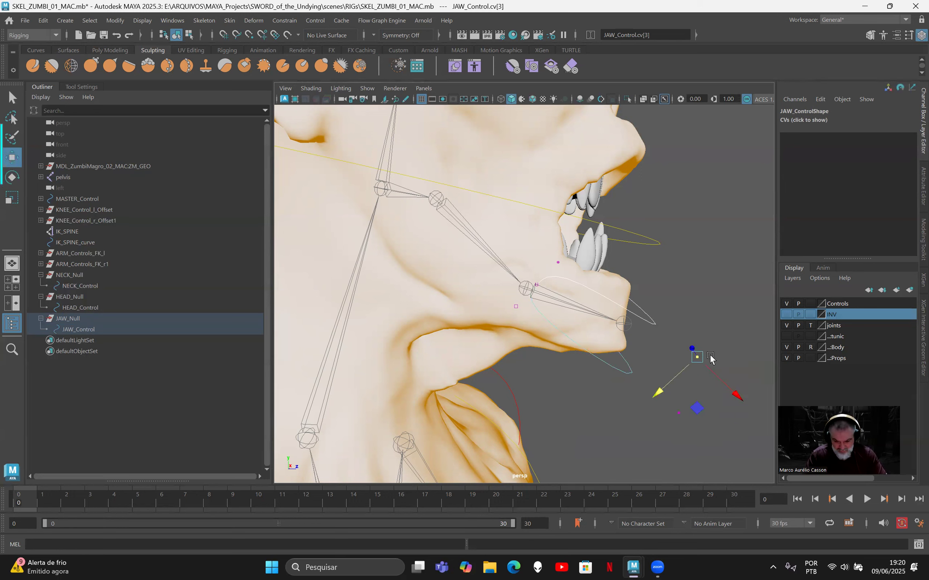
pyautogui.moveTo(697, 408); pyautogui.dragTo(705, 399)
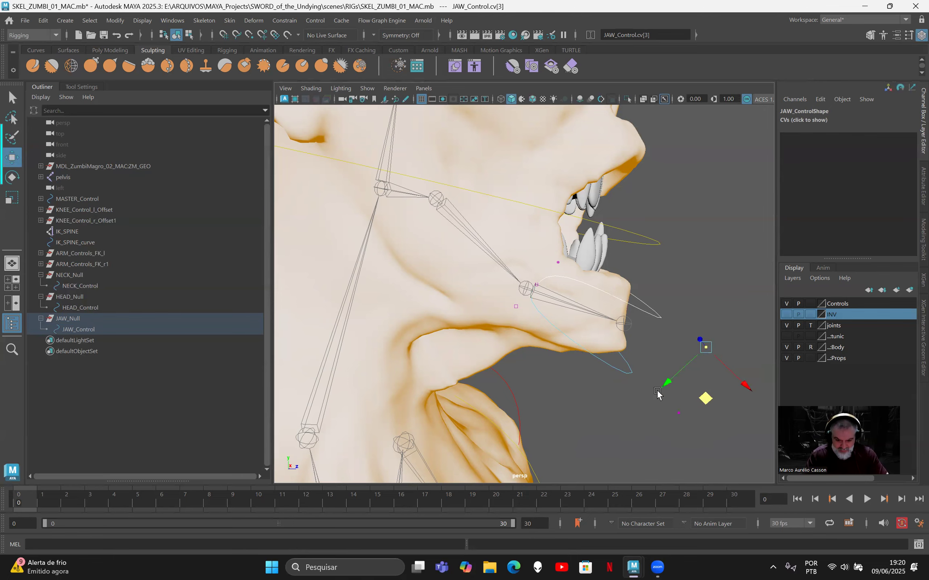
# - Adjust the jaw control's side vertices around the mandible, return to object selection and clear the selection
pyautogui.scroll(-2, 596, 356)
pyautogui.keyDown('alt'); pyautogui.moveTo(556, 300); pyautogui.dragTo(580, 313, button='middle'); pyautogui.keyUp('alt')
pyautogui.scroll(-5, 572, 314)
pyautogui.keyDown('alt'); pyautogui.moveTo(566, 316); pyautogui.dragTo(445, 316); pyautogui.keyUp('alt')
pyautogui.scroll(5, 478, 319)
pyautogui.keyDown('alt'); pyautogui.moveTo(445, 316); pyautogui.dragTo(496, 329, button='middle'); pyautogui.keyUp('alt')
pyautogui.keyDown('alt'); pyautogui.moveTo(496, 329); pyautogui.dragTo(587, 408, button='right'); pyautogui.keyUp('alt')
pyautogui.scroll(1, 561, 355)
pyautogui.keyDown('alt'); pyautogui.moveTo(561, 355); pyautogui.dragTo(646, 356); pyautogui.keyUp('alt')
pyautogui.keyDown('alt'); pyautogui.moveTo(468, 312); pyautogui.dragTo(538, 292); pyautogui.keyUp('alt')
pyautogui.moveTo(462, 214); pyautogui.dragTo(567, 345)
pyautogui.moveTo(502, 328); pyautogui.dragTo(485, 335)
pyautogui.keyDown('alt'); pyautogui.moveTo(560, 375); pyautogui.dragTo(614, 339); pyautogui.keyUp('alt')
pyautogui.moveTo(613, 341); pyautogui.dragTo(683, 256, button='right')
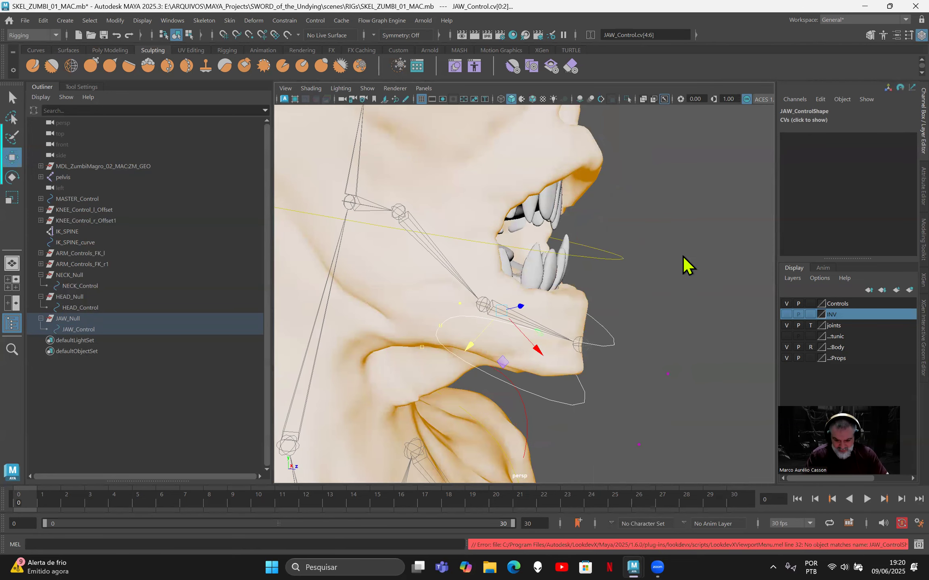
pyautogui.click(680, 354)
# - Review the finished jaw control around the head and set the joints layer back to normal display
pyautogui.scroll(-1, 680, 354)
pyautogui.keyDown('alt'); pyautogui.moveTo(605, 365); pyautogui.dragTo(575, 306); pyautogui.keyUp('alt')
pyautogui.keyDown('alt'); pyautogui.moveTo(539, 340); pyautogui.dragTo(538, 345); pyautogui.keyUp('alt')
pyautogui.keyDown('alt'); pyautogui.moveTo(539, 346); pyautogui.dragTo(455, 307, button='right'); pyautogui.keyUp('alt')
pyautogui.keyDown('alt'); pyautogui.moveTo(455, 307); pyautogui.dragTo(509, 347); pyautogui.keyUp('alt')
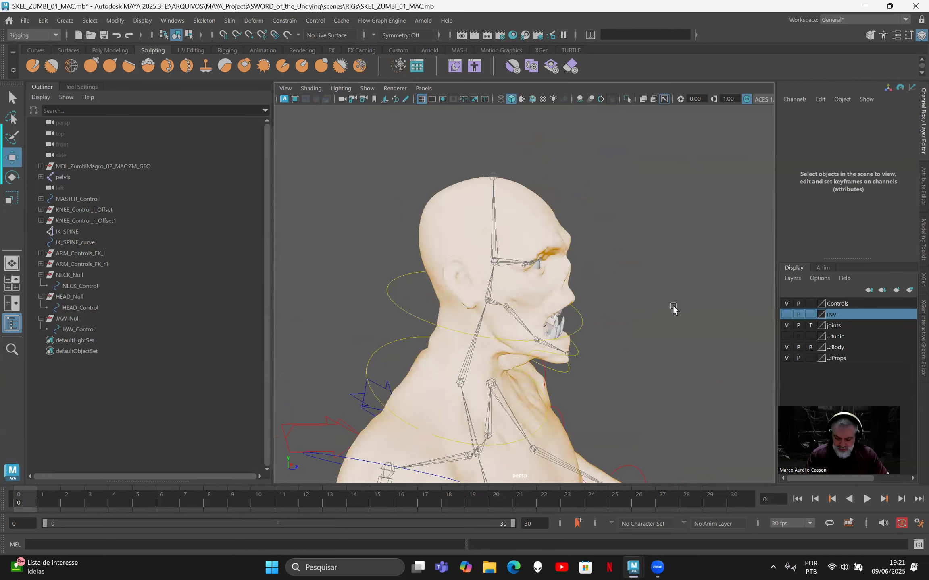
pyautogui.keyDown('alt'); pyautogui.moveTo(673, 309); pyautogui.dragTo(665, 314); pyautogui.keyUp('alt')
pyautogui.keyDown('alt'); pyautogui.moveTo(665, 313); pyautogui.dragTo(824, 371, button='right'); pyautogui.keyUp('alt')
pyautogui.click(810, 326)
pyautogui.click(811, 326)
pyautogui.keyDown('alt'); pyautogui.moveTo(681, 296); pyautogui.dragTo(624, 297); pyautogui.keyUp('alt')
pyautogui.keyDown('alt'); pyautogui.moveTo(624, 297); pyautogui.dragTo(803, 396, button='right'); pyautogui.keyUp('alt')
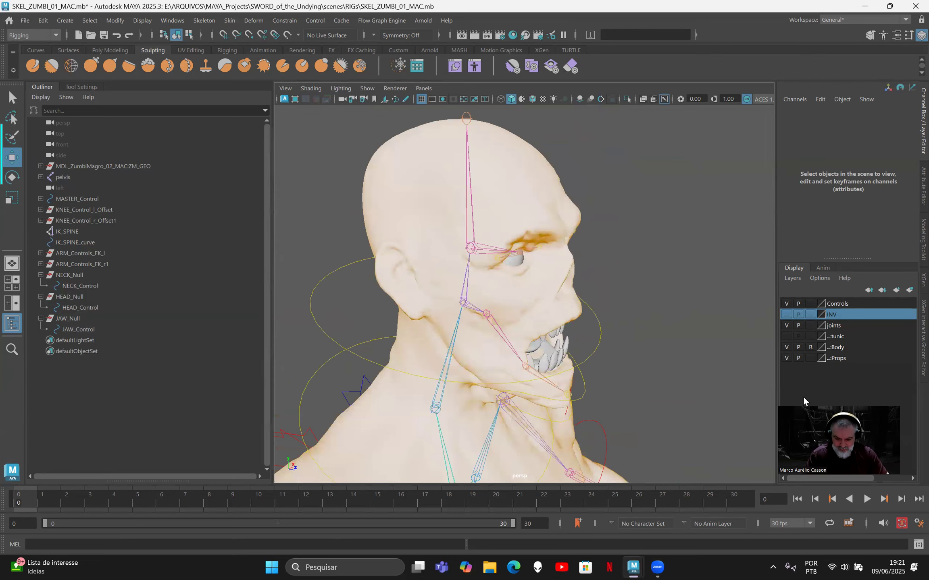
# - Hide the Body and Props layers and select the eyes joint in the exposed head skeleton
pyautogui.click(787, 347)
pyautogui.click(788, 356)
pyautogui.keyDown('alt'); pyautogui.moveTo(624, 303); pyautogui.dragTo(539, 302); pyautogui.keyUp('alt')
pyautogui.keyDown('alt'); pyautogui.moveTo(539, 302); pyautogui.dragTo(586, 323, button='right'); pyautogui.keyUp('alt')
pyautogui.keyDown('alt'); pyautogui.moveTo(586, 323); pyautogui.dragTo(383, 310); pyautogui.keyUp('alt')
pyautogui.scroll(3, 561, 322)
pyautogui.click(523, 235)
pyautogui.scroll(-4, 588, 335)
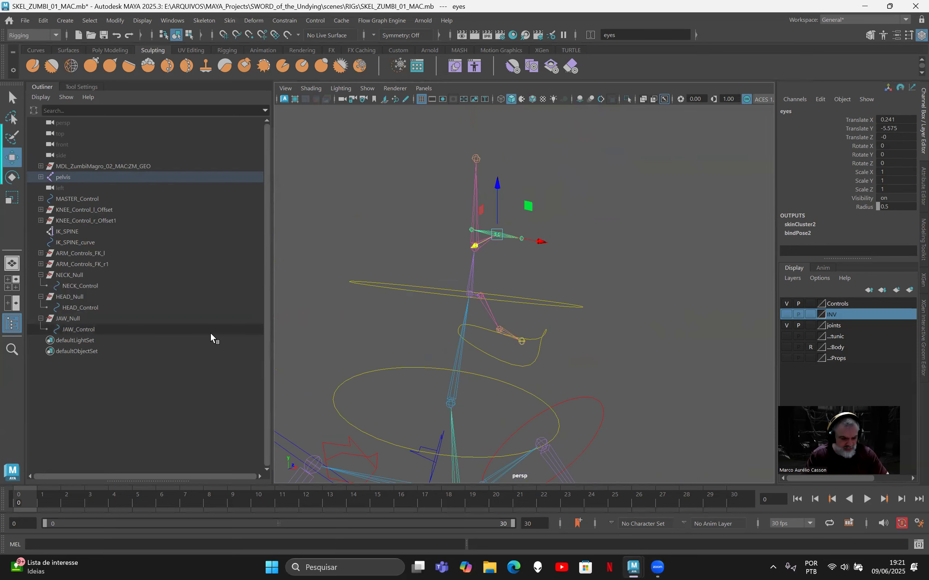
# - Duplicate the HEAD_Null group with its control
pyautogui.click(568, 346)
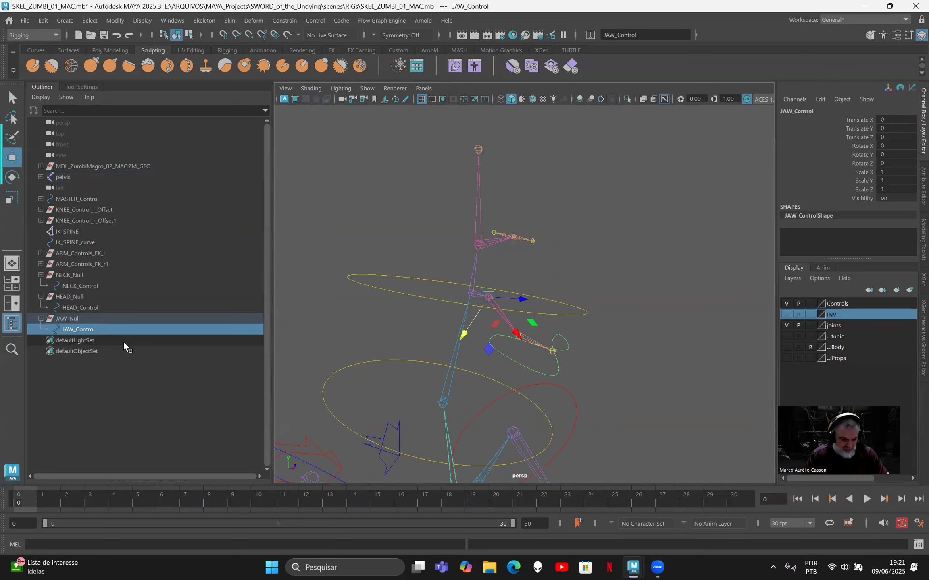
pyautogui.click(69, 297)
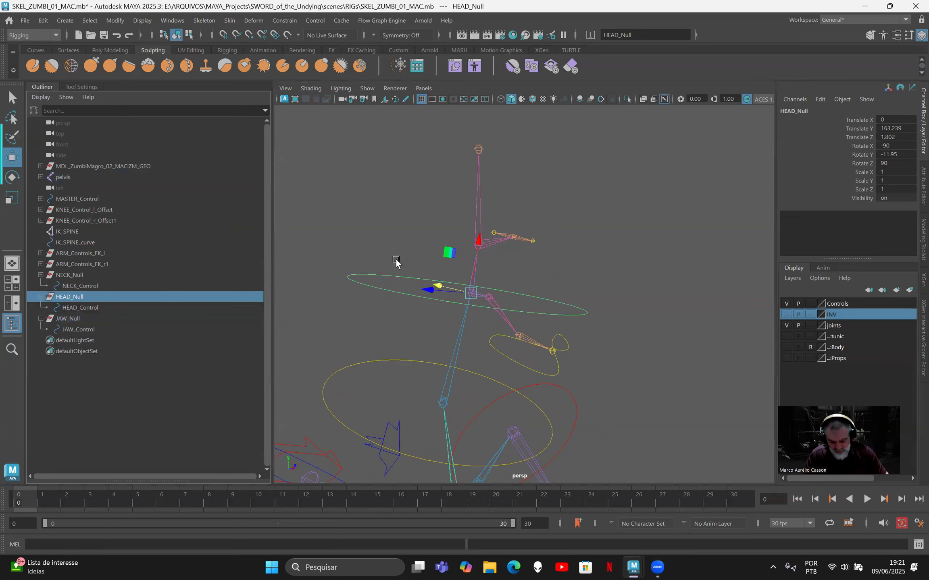
pyautogui.hotkey('ctrl', 'd')
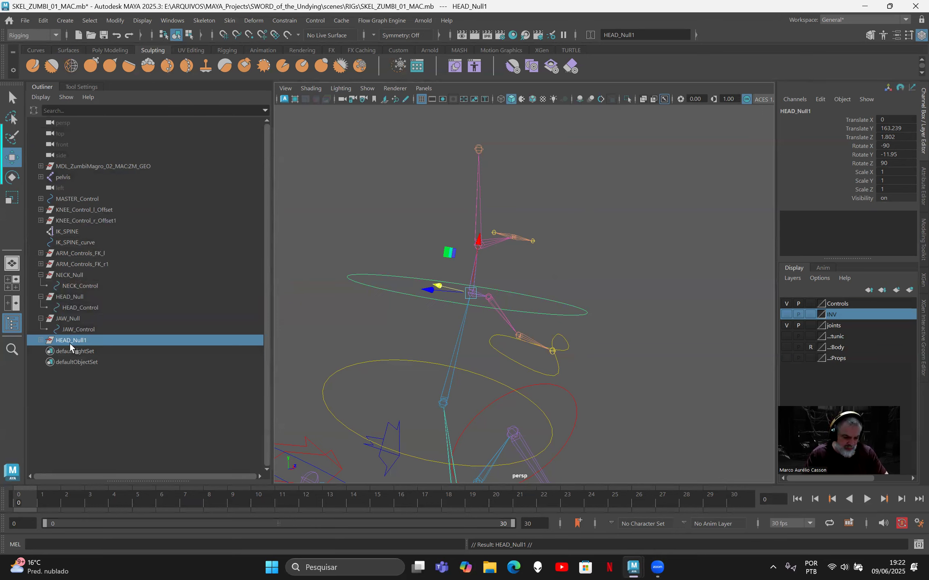
# - Replace HEAD with FACIAL in the names of the duplicated head group's hierarchy
pyautogui.click(116, 20)
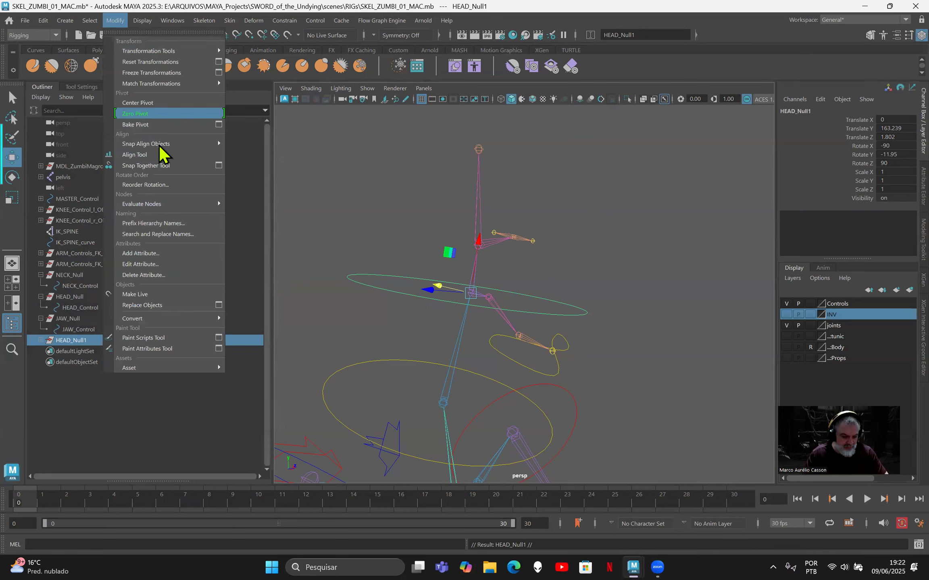
pyautogui.click(166, 236)
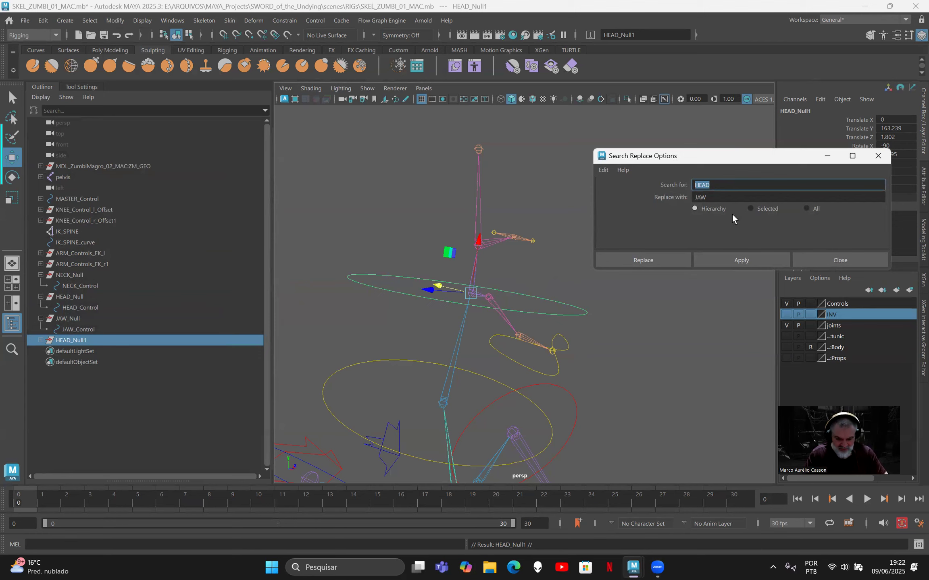
pyautogui.press('Tab')
pyautogui.write('FA')
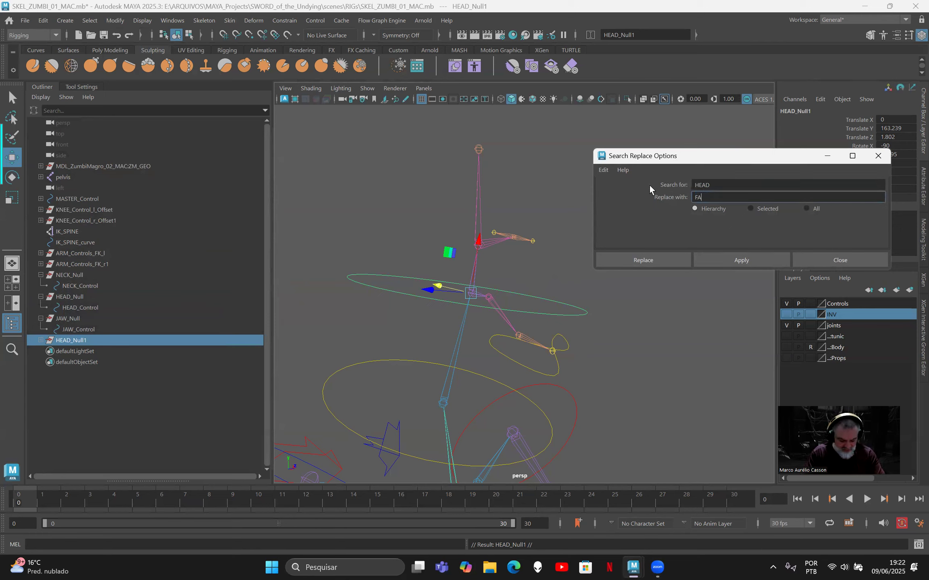
pyautogui.write('CIAL')
pyautogui.click(742, 262)
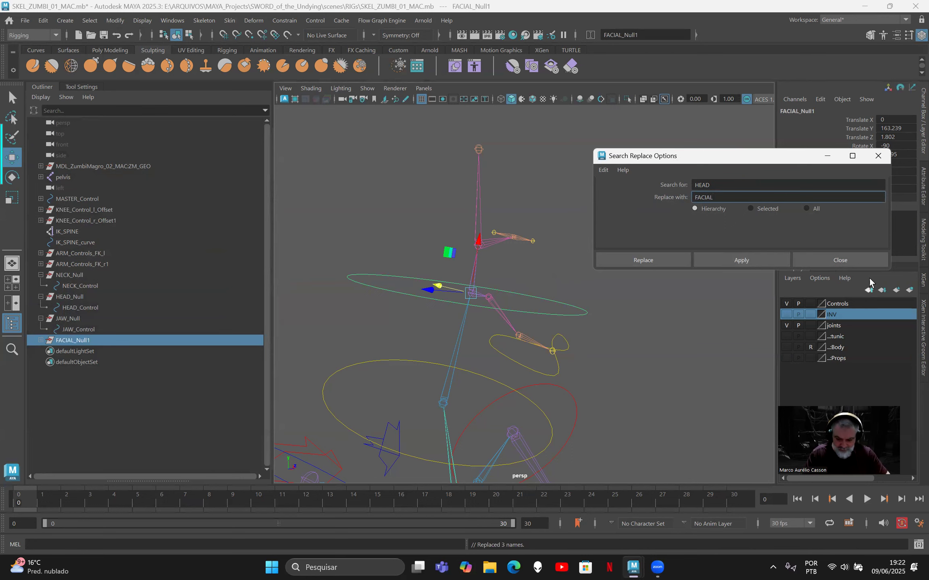
pyautogui.click(868, 263)
# - Rename the duplicated group FACIAL_Null and expand it to show its control
pyautogui.doubleClick(86, 341)
pyautogui.click(99, 341)
pyautogui.press('BackSpace')
pyautogui.press('Return')
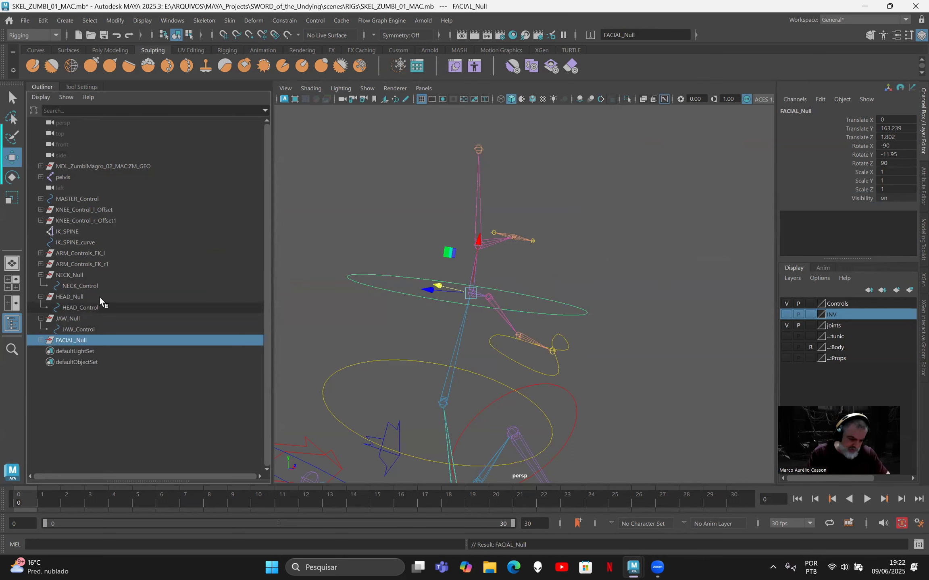
pyautogui.click(41, 341)
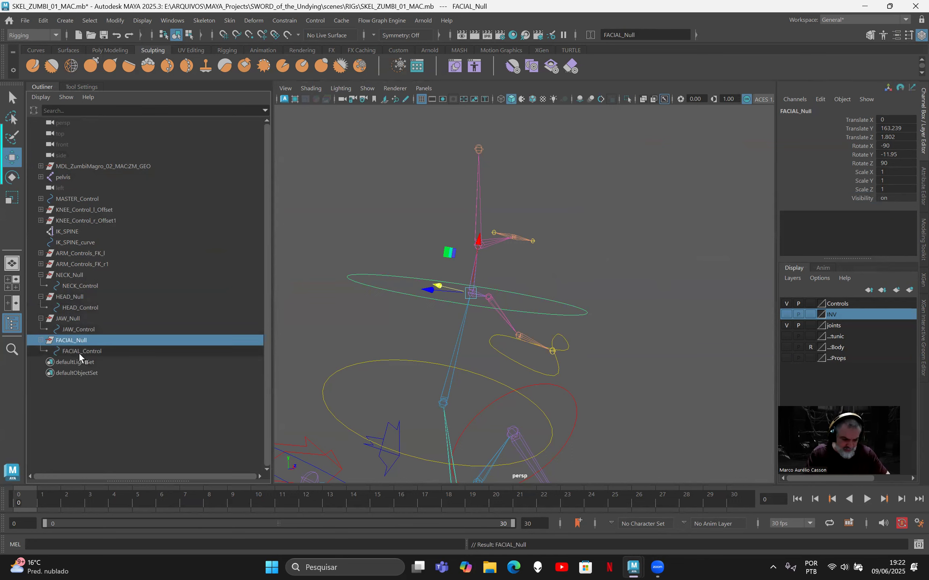
# - Align FACIAL_Null to the eyes joint with a temporary parent constraint and delete the constraint
pyautogui.keyDown('alt'); pyautogui.moveTo(300, 241); pyautogui.dragTo(508, 243); pyautogui.keyUp('alt')
pyautogui.click(504, 225)
pyautogui.keyDown('alt'); pyautogui.moveTo(583, 308); pyautogui.dragTo(553, 325); pyautogui.keyUp('alt')
pyautogui.keyDown('alt'); pyautogui.moveTo(489, 280); pyautogui.dragTo(542, 301); pyautogui.keyUp('alt')
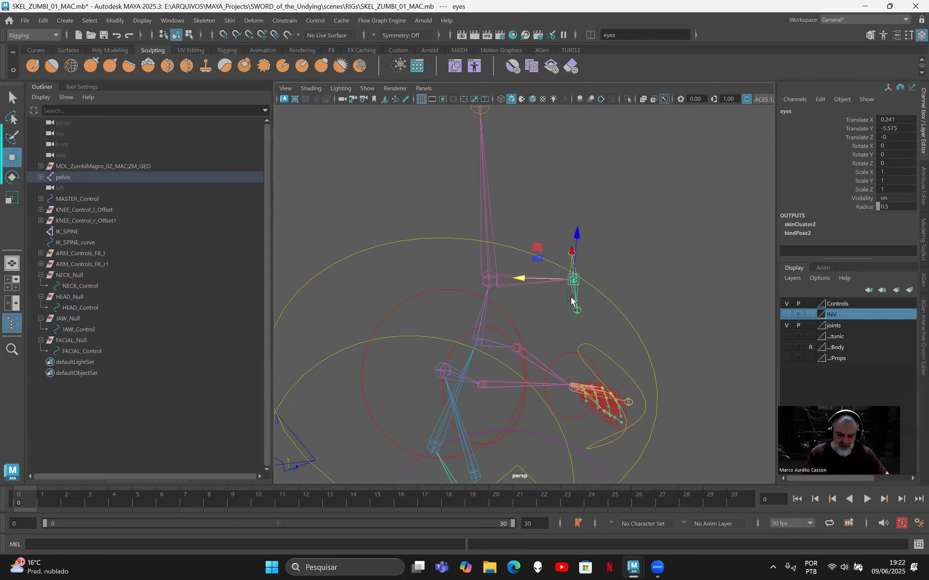
pyautogui.keyDown('alt'); pyautogui.moveTo(449, 342); pyautogui.dragTo(388, 251); pyautogui.keyUp('alt')
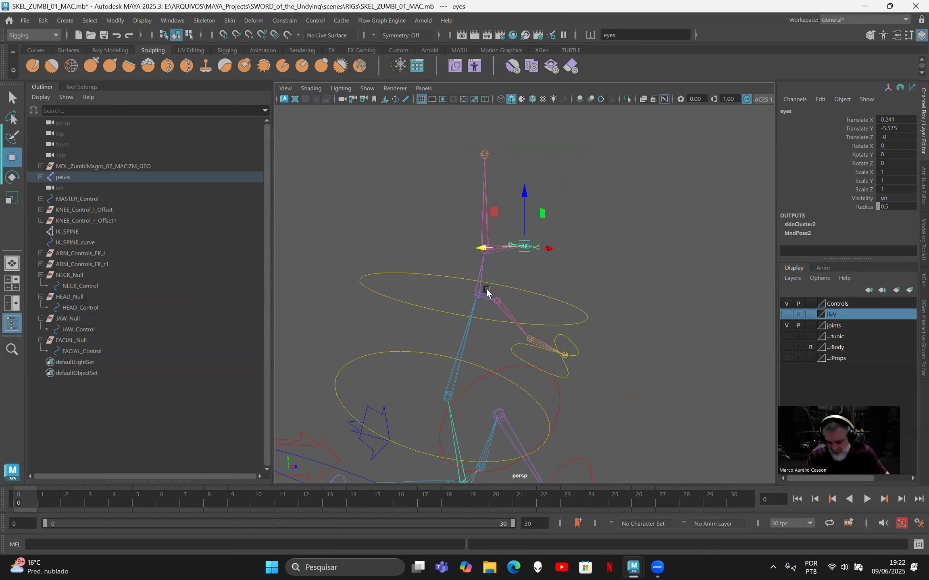
pyautogui.keyDown('alt'); pyautogui.moveTo(397, 318); pyautogui.dragTo(453, 307); pyautogui.keyUp('alt')
pyautogui.keyDown('alt'); pyautogui.moveTo(383, 307); pyautogui.dragTo(518, 295); pyautogui.keyUp('alt')
pyautogui.keyDown('alt'); pyautogui.moveTo(381, 335); pyautogui.dragTo(556, 277); pyautogui.keyUp('alt')
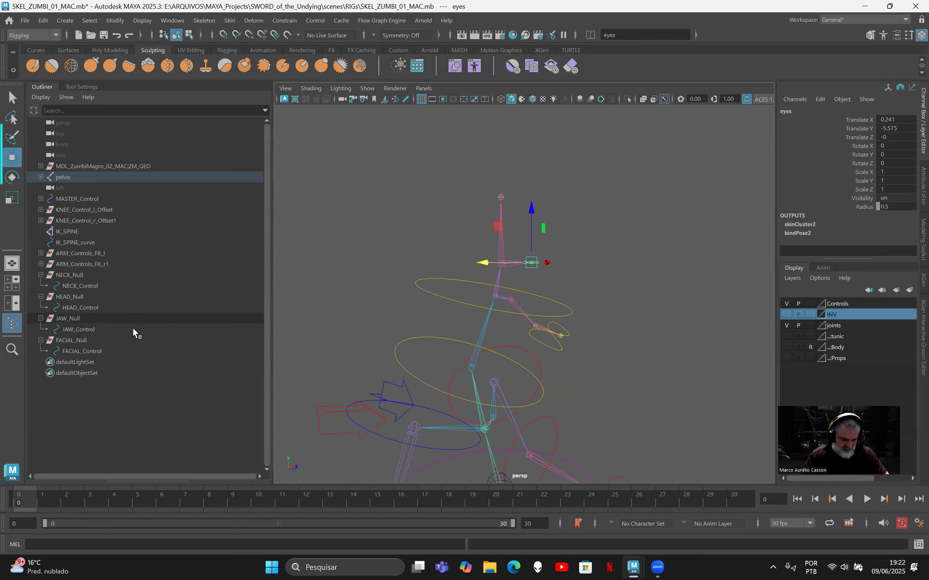
pyautogui.click(69, 342)
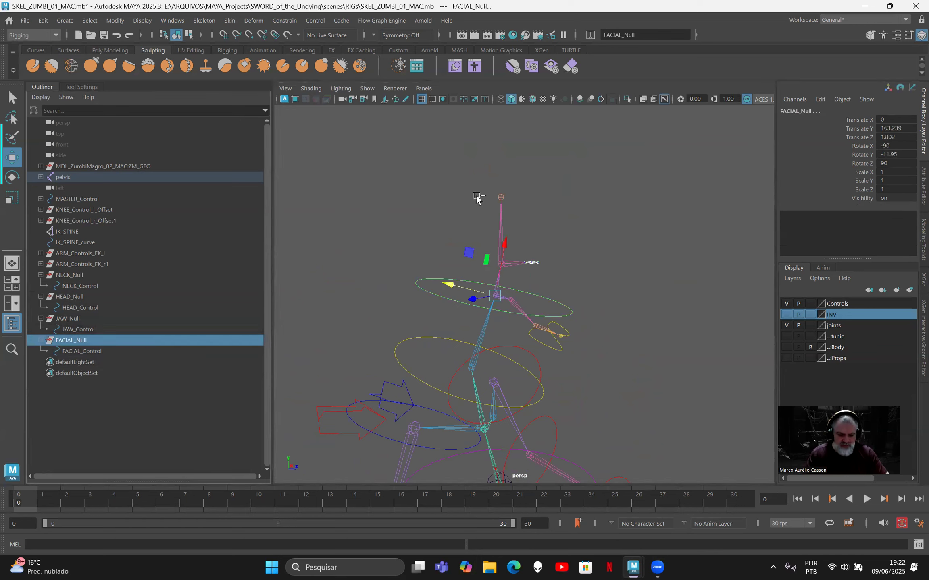
pyautogui.click(285, 22)
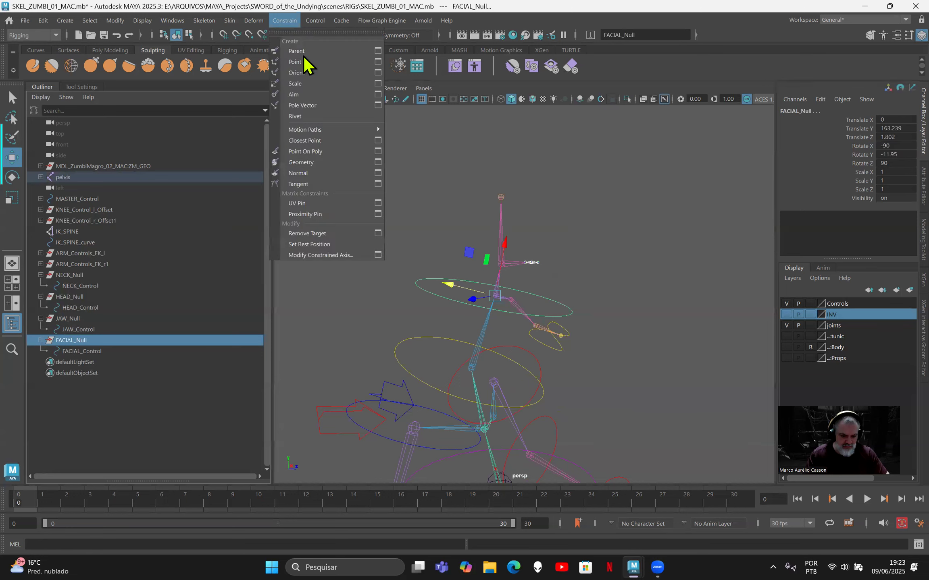
pyautogui.click(303, 56)
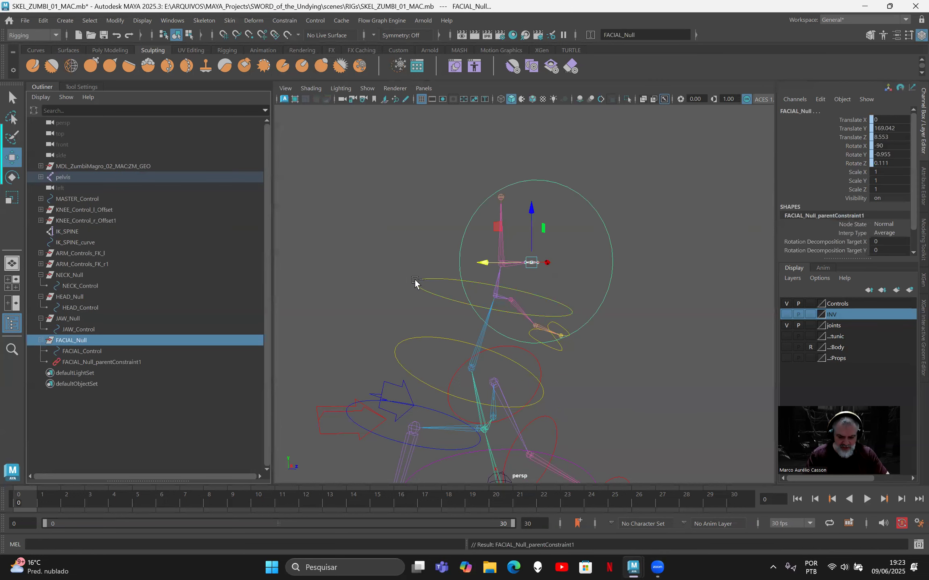
pyautogui.click(85, 363)
pyautogui.press('Delete')
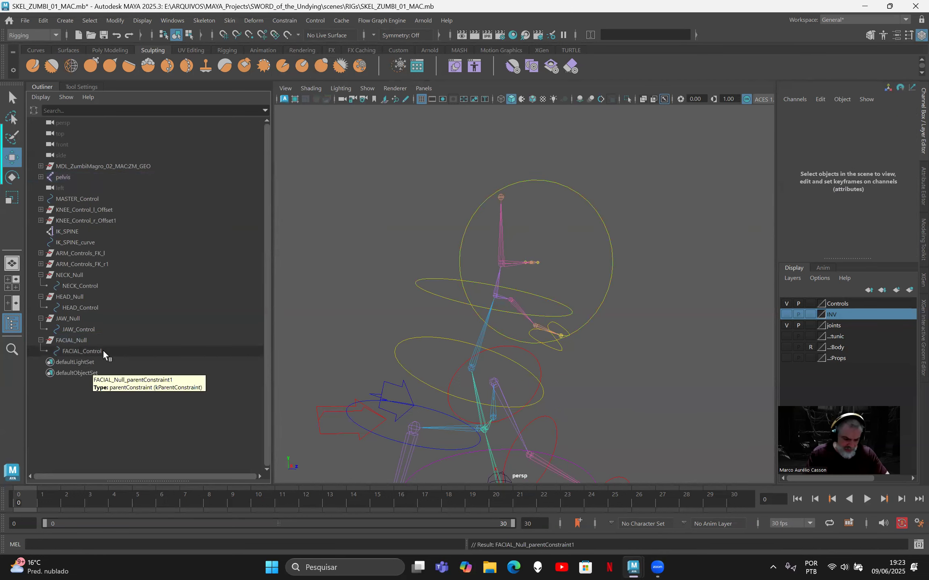
# - Rotate FACIAL_Control to face forward by setting its Rotate Z to 90
pyautogui.click(86, 351)
pyautogui.keyDown('alt'); pyautogui.moveTo(519, 328); pyautogui.dragTo(569, 305); pyautogui.keyUp('alt')
pyautogui.keyDown('alt'); pyautogui.moveTo(659, 278); pyautogui.dragTo(567, 348); pyautogui.keyUp('alt')
pyautogui.press('e')
pyautogui.moveTo(564, 288); pyautogui.dragTo(497, 285)
pyautogui.doubleClick(894, 163)
pyautogui.write('90')
pyautogui.press('Return')
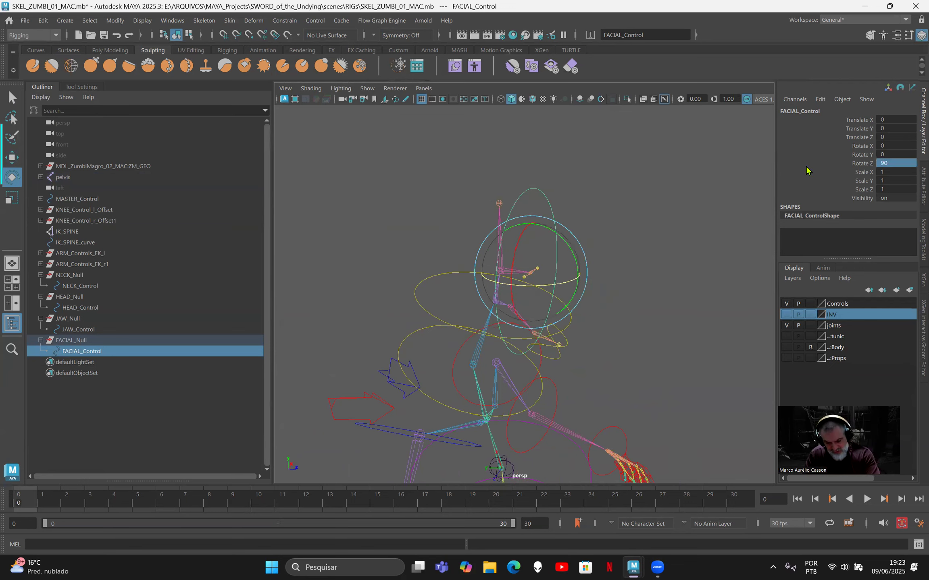
# - Freeze the transformations of FACIAL_Control and switch to the Move tool
pyautogui.moveTo(636, 282)
pyautogui.keyDown('alt'); pyautogui.mouseDown()
pyautogui.moveTo(565, 254)
pyautogui.moveTo(645, 290)
pyautogui.mouseUp(); pyautogui.keyUp('alt')
pyautogui.click(115, 20)
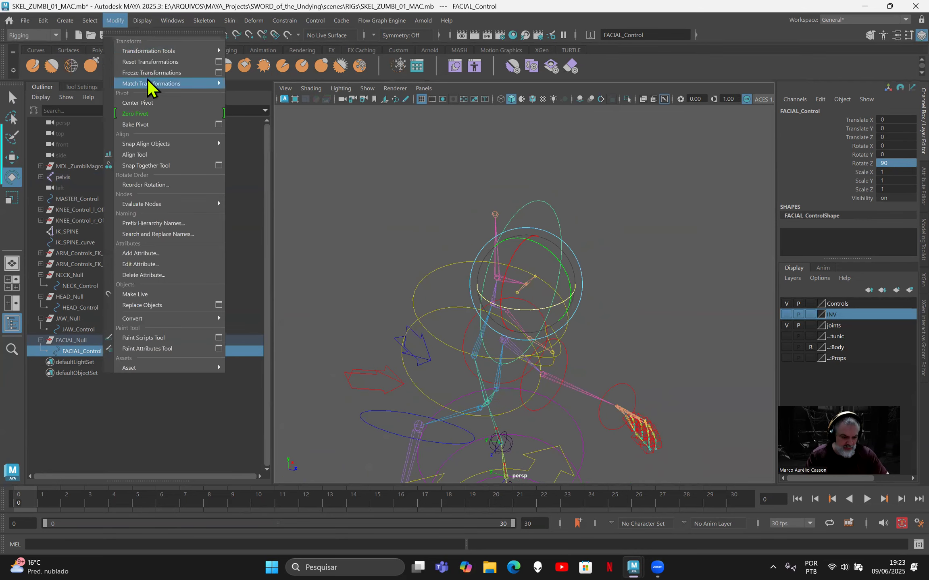
pyautogui.click(149, 73)
pyautogui.keyDown('alt'); pyautogui.moveTo(312, 200); pyautogui.dragTo(410, 261); pyautogui.keyUp('alt')
pyautogui.press('w')
pyautogui.keyDown('alt'); pyautogui.moveTo(633, 290); pyautogui.dragTo(581, 232); pyautogui.keyUp('alt')
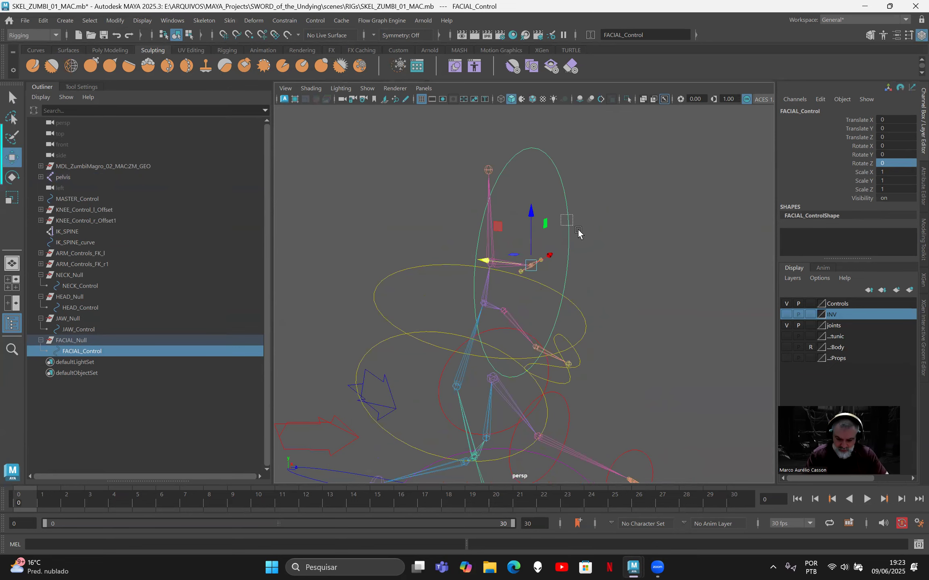
pyautogui.keyDown('alt'); pyautogui.moveTo(642, 327); pyautogui.dragTo(464, 278); pyautogui.keyUp('alt')
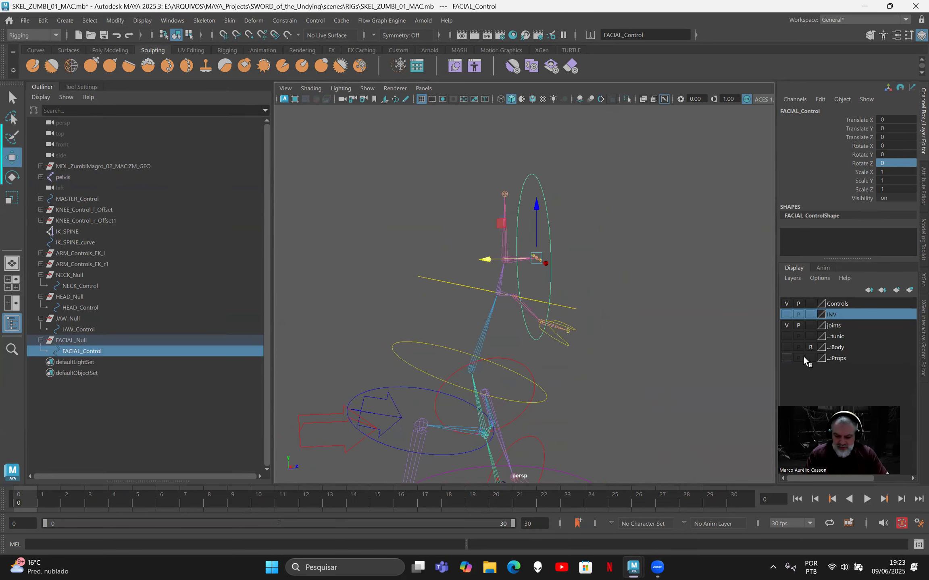
# - Set the joints layer to template and scale all FACIAL_Control vertices down to about half size
pyautogui.click(808, 325)
pyautogui.keyDown('alt'); pyautogui.moveTo(645, 296); pyautogui.dragTo(556, 188); pyautogui.keyUp('alt')
pyautogui.moveTo(538, 137); pyautogui.dragTo(474, 139, button='right')
pyautogui.moveTo(441, 138); pyautogui.dragTo(673, 385)
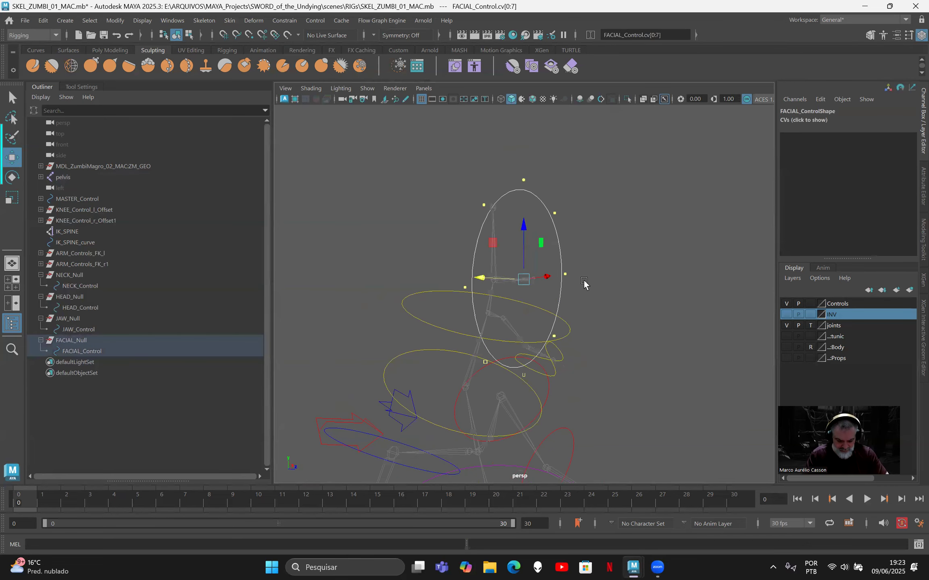
pyautogui.press('r')
pyautogui.moveTo(521, 280); pyautogui.dragTo(387, 328)
pyautogui.keyDown('alt'); pyautogui.moveTo(387, 329); pyautogui.dragTo(488, 375, button='right'); pyautogui.keyUp('alt')
pyautogui.keyDown('alt'); pyautogui.moveTo(454, 363); pyautogui.dragTo(504, 389, button='middle'); pyautogui.keyUp('alt')
pyautogui.keyDown('alt'); pyautogui.moveTo(503, 393); pyautogui.dragTo(566, 359, button='right'); pyautogui.keyUp('alt')
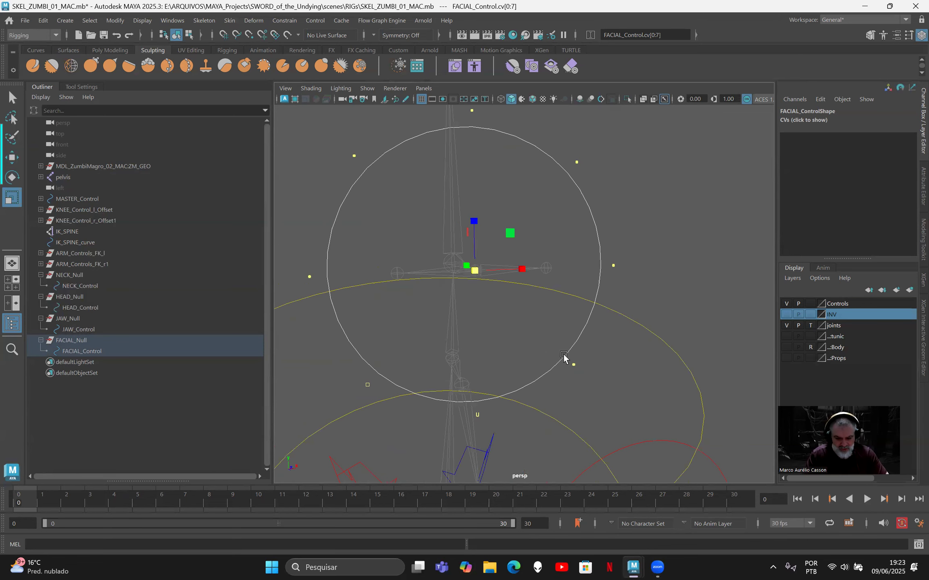
# - Set the joints layer to reference and reselect FACIAL_Control in object mode
pyautogui.click(810, 325)
pyautogui.keyDown('alt'); pyautogui.moveTo(498, 314); pyautogui.dragTo(592, 265); pyautogui.keyUp('alt')
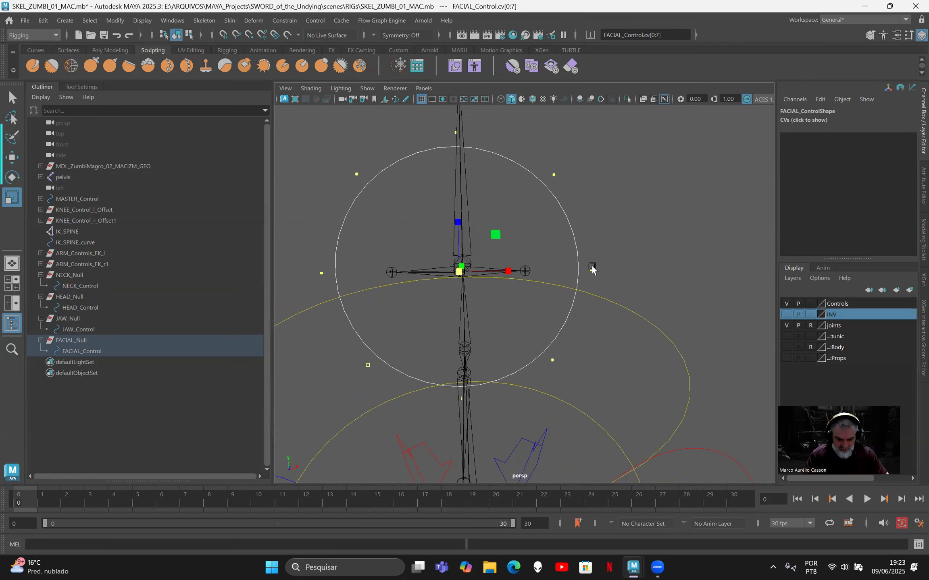
pyautogui.keyDown('alt'); pyautogui.moveTo(411, 313); pyautogui.dragTo(590, 278); pyautogui.keyUp('alt')
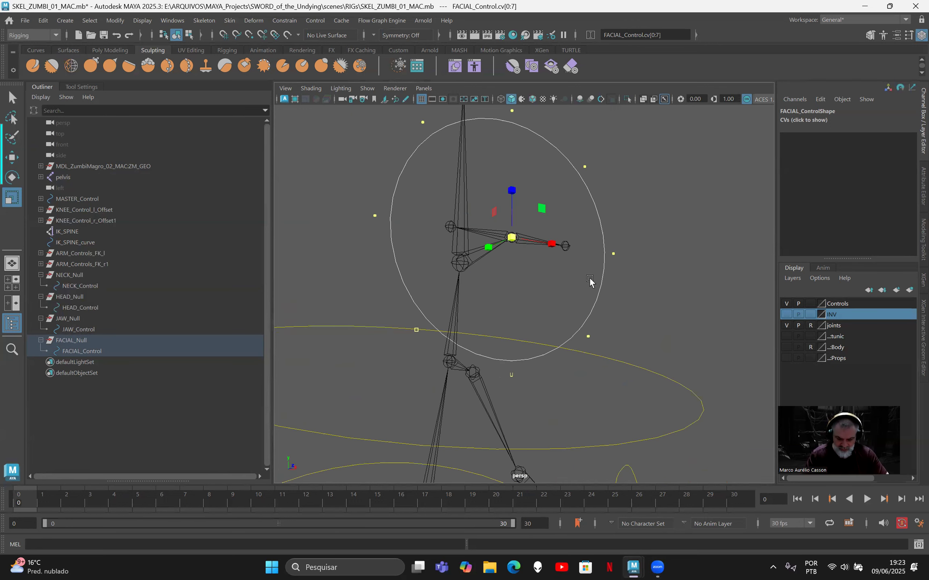
pyautogui.moveTo(604, 299); pyautogui.dragTo(651, 263, button='right')
pyautogui.click(568, 282)
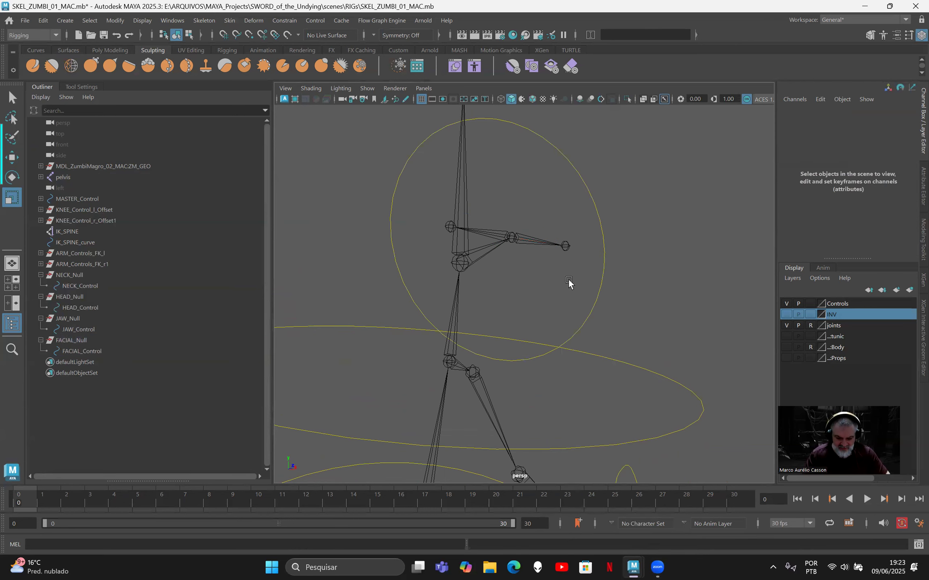
pyautogui.click(514, 359)
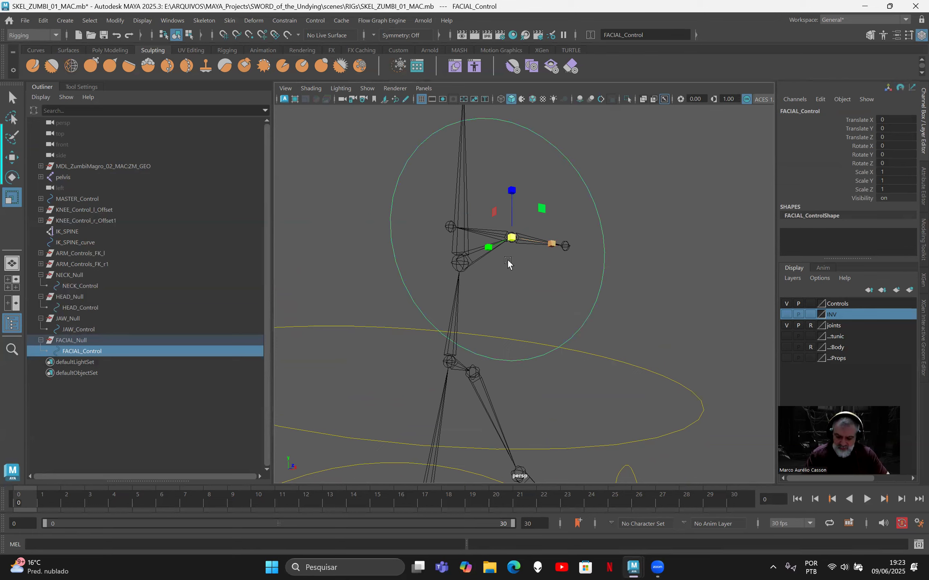
# - Duplicate FACIAL_Control and rename the copy Eye_Control_l
pyautogui.keyDown('alt'); pyautogui.moveTo(503, 291); pyautogui.dragTo(534, 231); pyautogui.keyUp('alt')
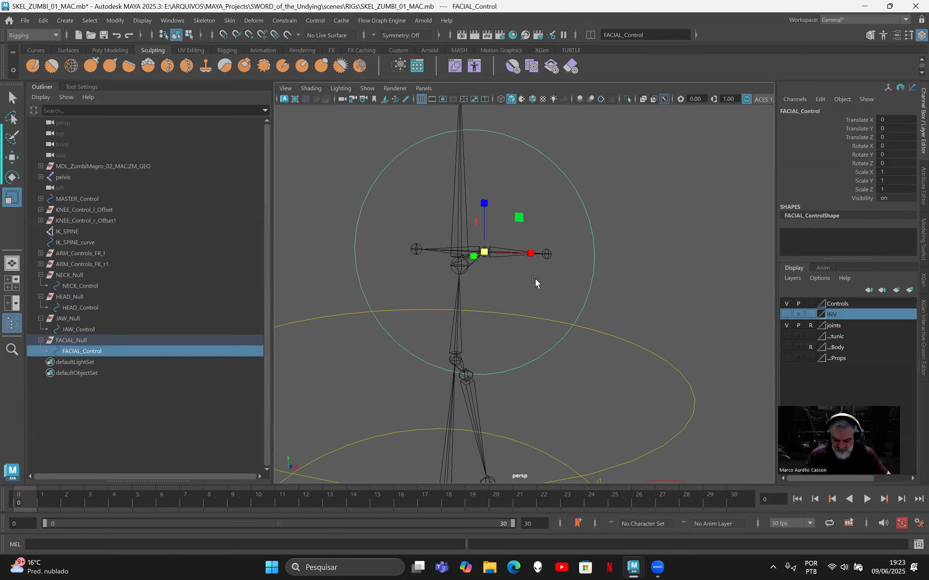
pyautogui.keyDown('alt'); pyautogui.moveTo(460, 244); pyautogui.dragTo(517, 235); pyautogui.keyUp('alt')
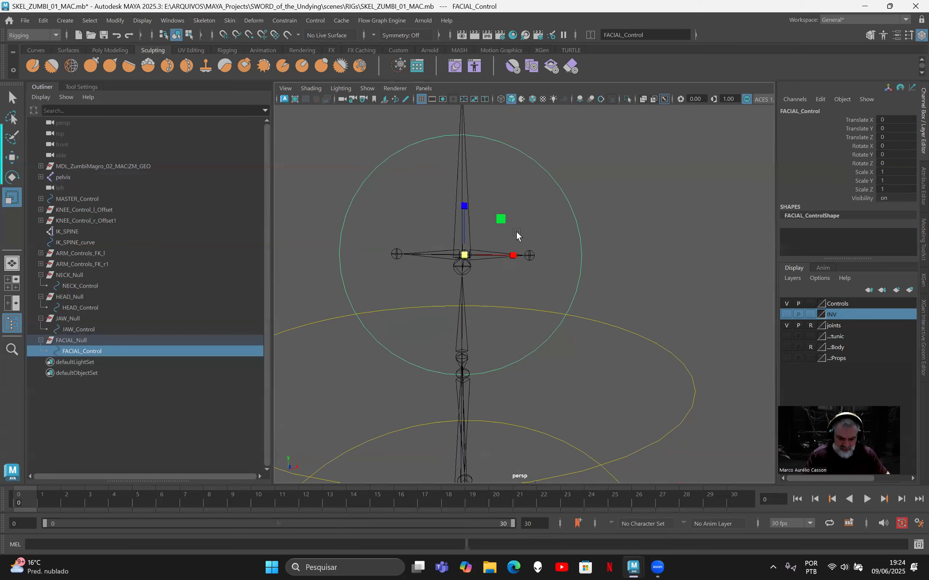
pyautogui.keyDown('alt'); pyautogui.moveTo(487, 188); pyautogui.dragTo(503, 263); pyautogui.keyUp('alt')
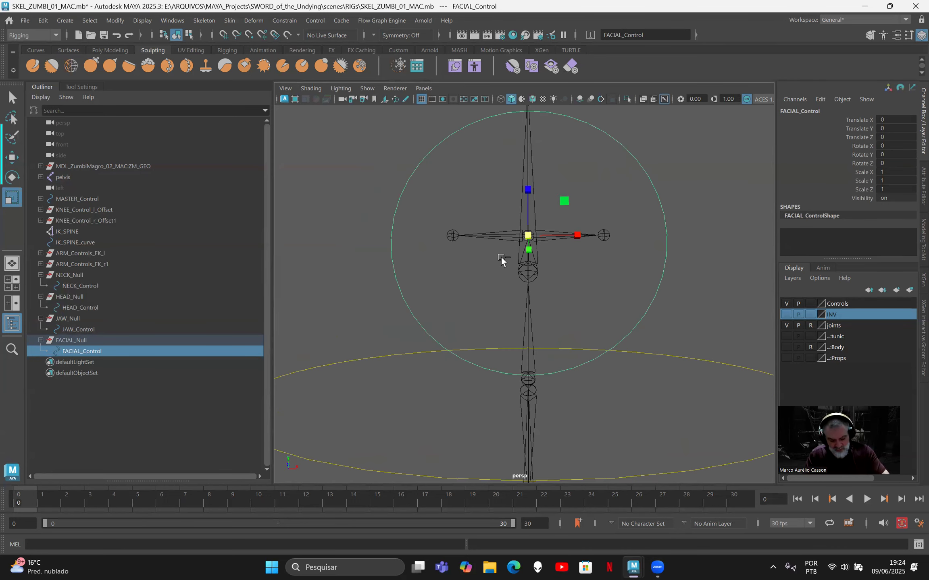
pyautogui.hotkey('ctrl', 'd')
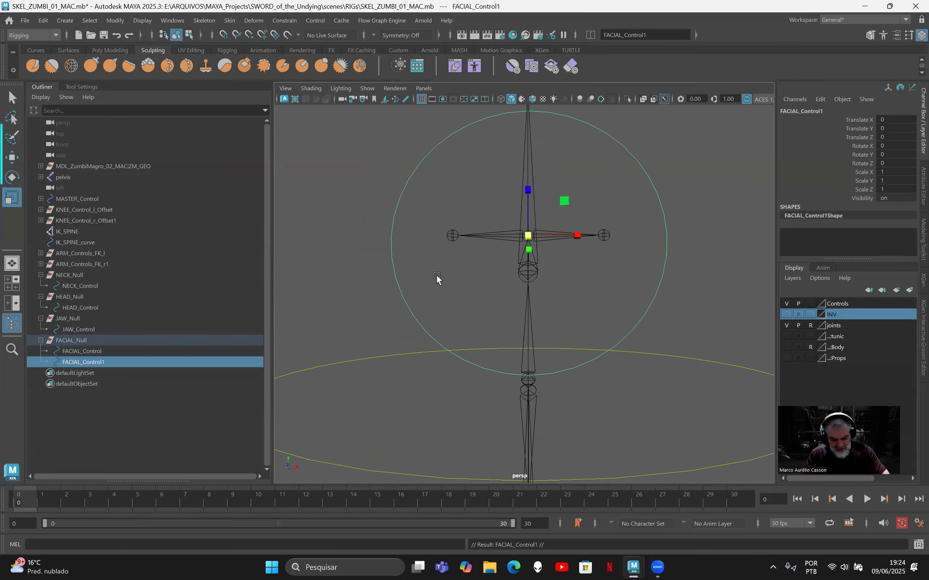
pyautogui.doubleClick(89, 362)
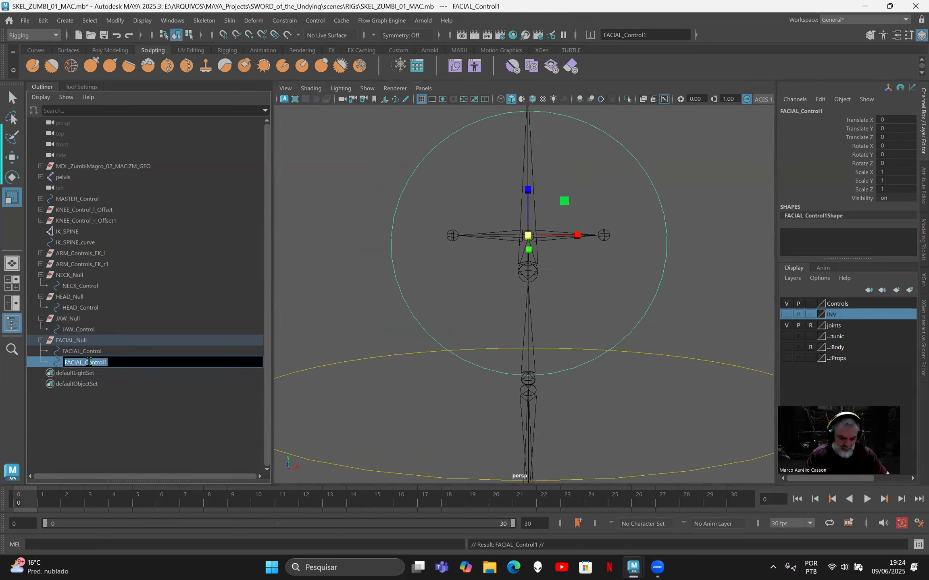
pyautogui.moveTo(82, 362); pyautogui.dragTo(48, 363)
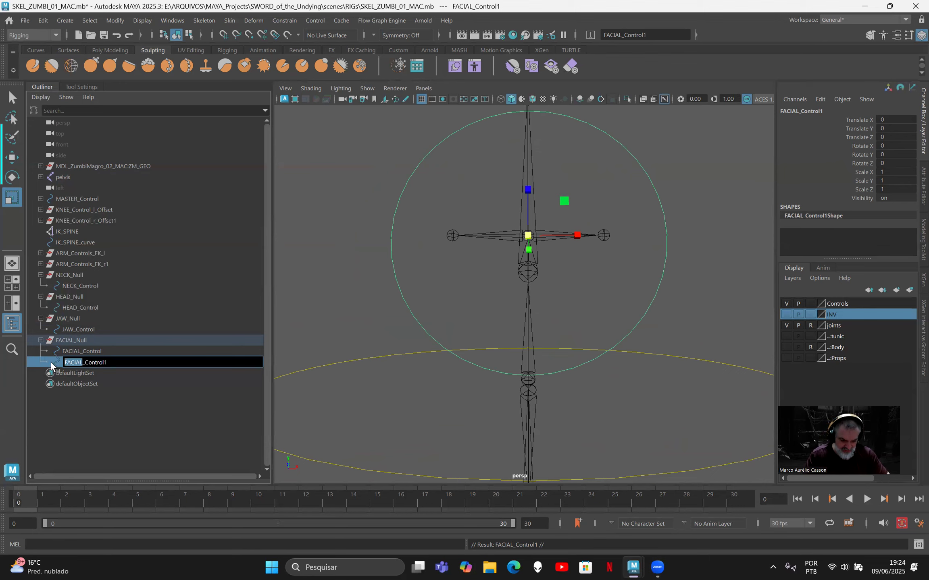
pyautogui.write('Eye')
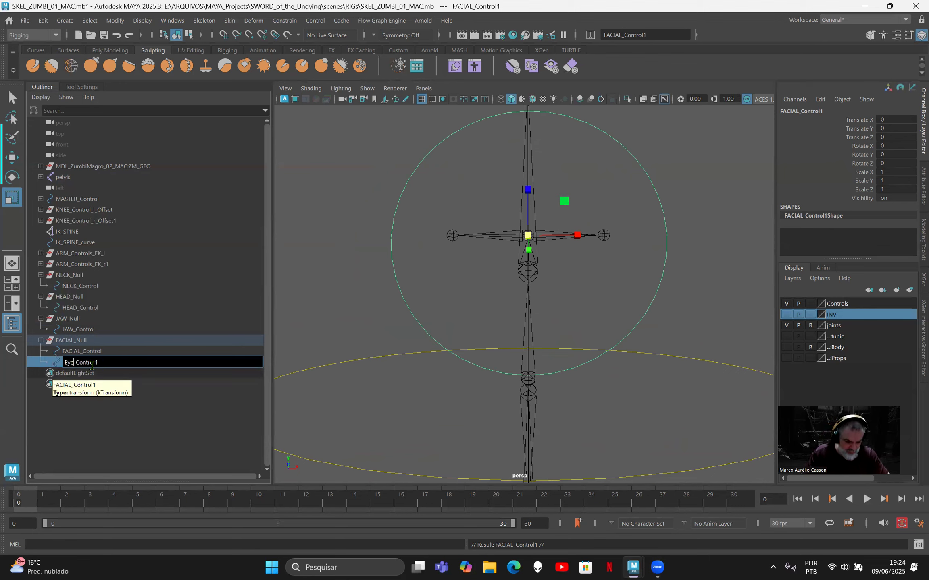
pyautogui.moveTo(96, 364); pyautogui.dragTo(107, 364)
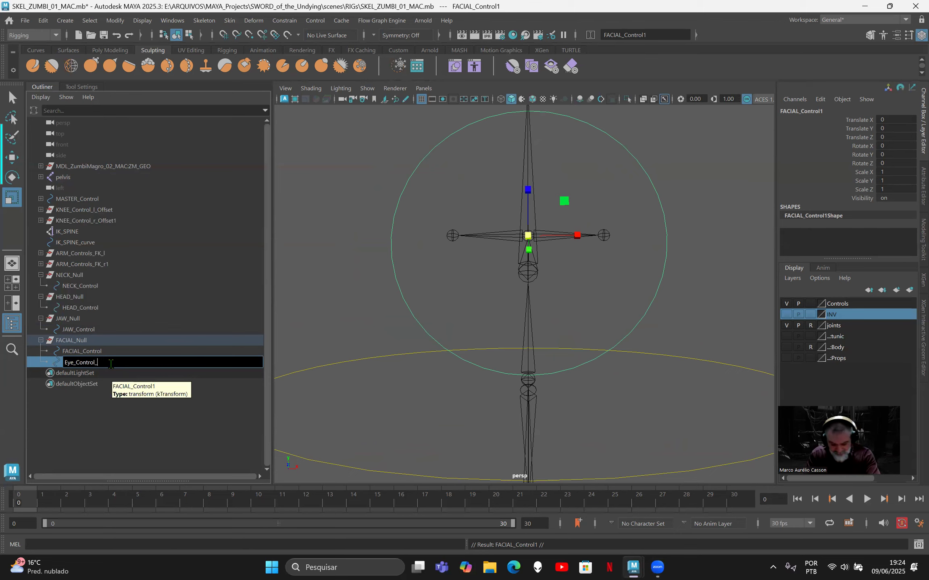
pyautogui.write('_l')
pyautogui.press('Return')
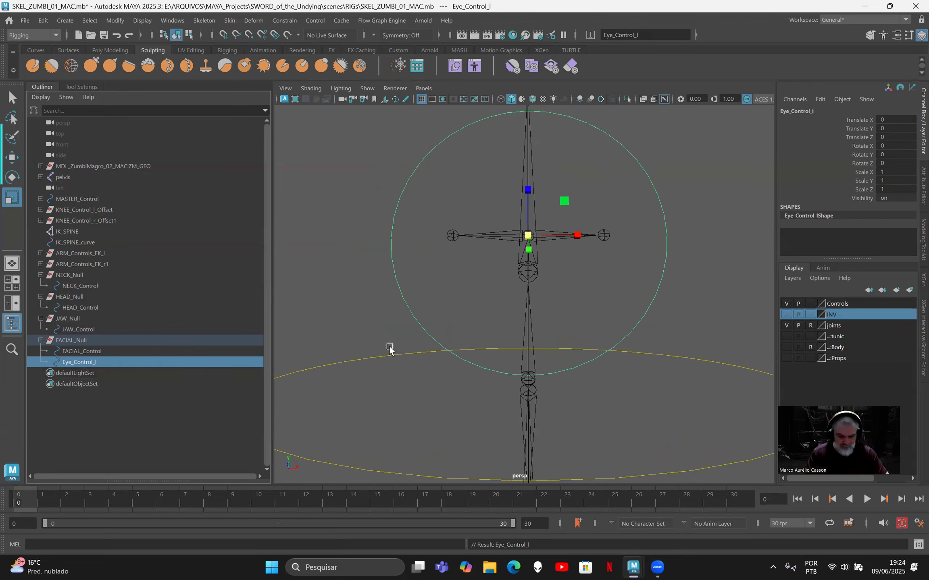
# - Scale Eye_Control_l down uniformly to about 0.234 and parent it under FACIAL_Control
pyautogui.scroll(-3, 606, 368)
pyautogui.moveTo(526, 255); pyautogui.dragTo(416, 292)
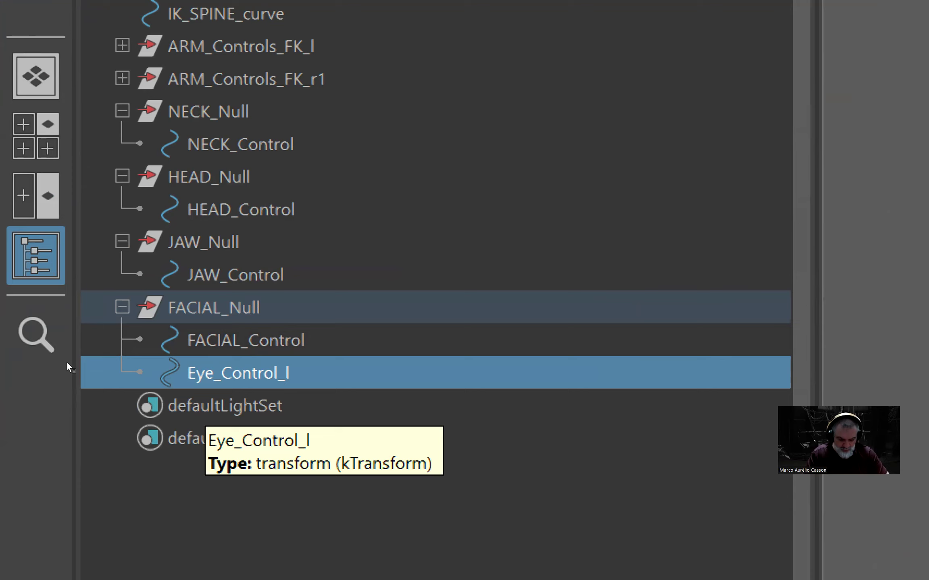
pyautogui.moveTo(66, 361); pyautogui.dragTo(67, 358, button='middle')
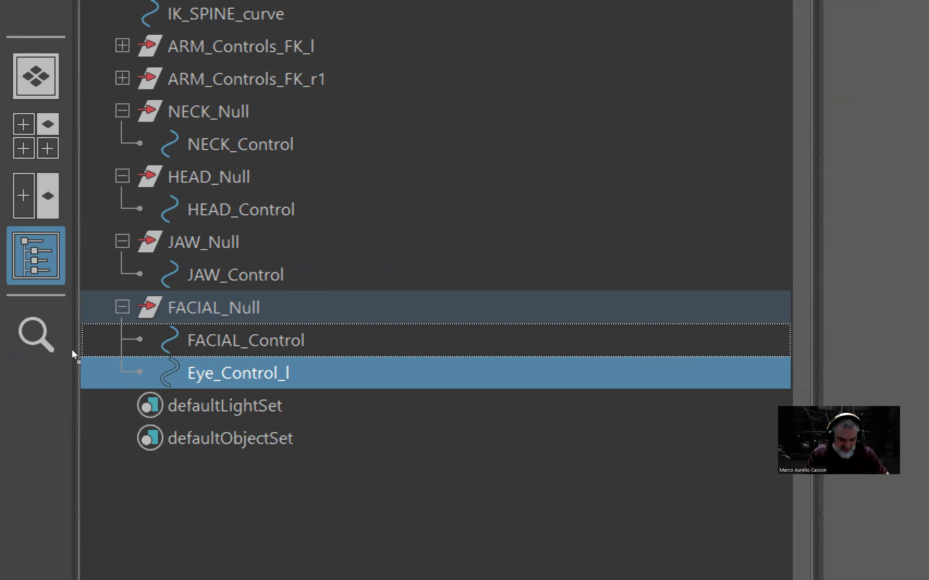
pyautogui.moveTo(71, 349); pyautogui.dragTo(72, 349, button='middle')
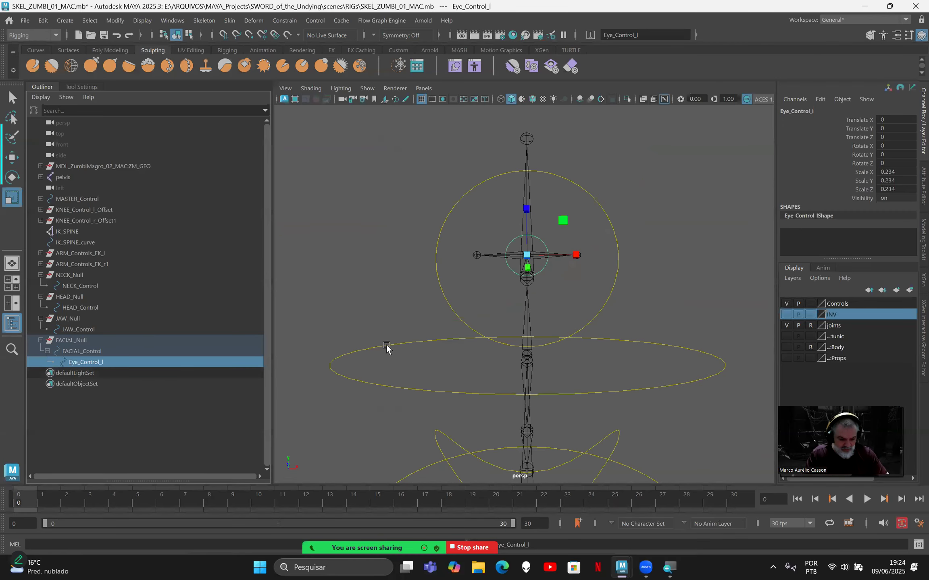
# - Change the drawing override colour of Eye_Control_l's shape to red
pyautogui.scroll(1, 562, 276)
pyautogui.scroll(2, 730, 228)
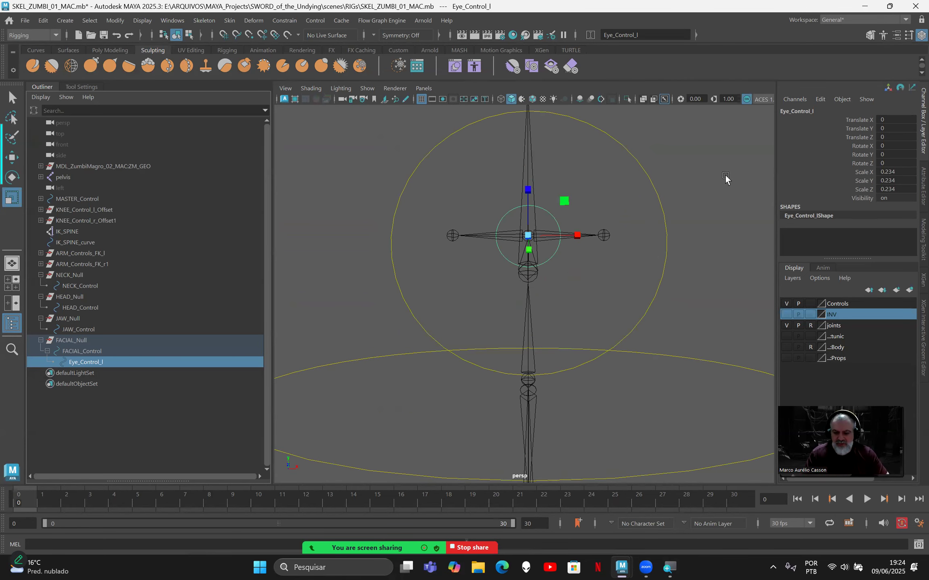
pyautogui.hotkey('ctrl', 'a')
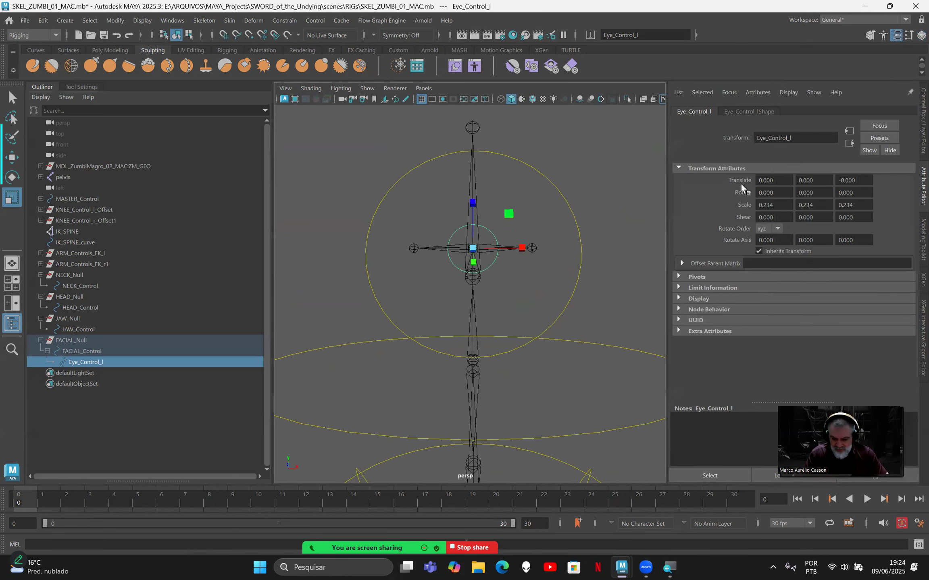
pyautogui.click(752, 111)
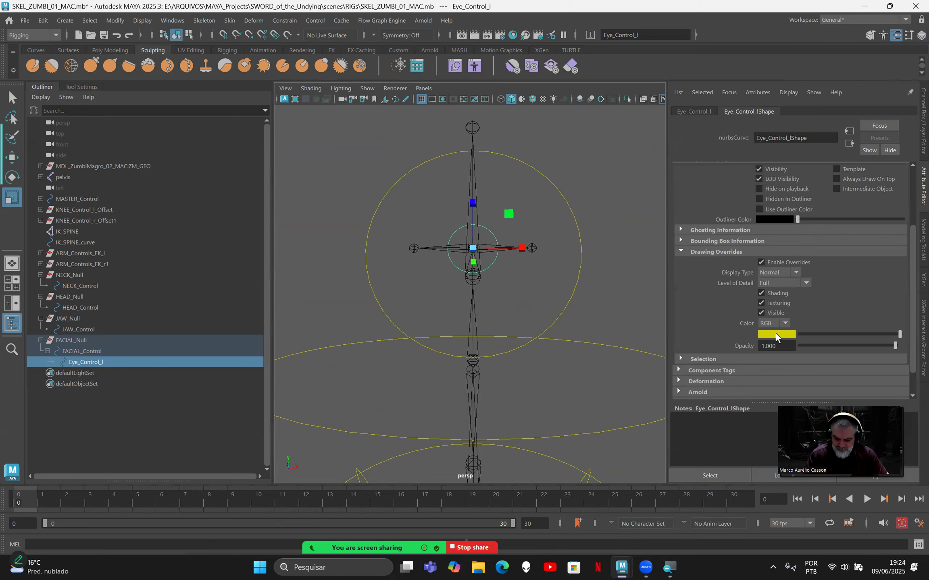
pyautogui.click(777, 335)
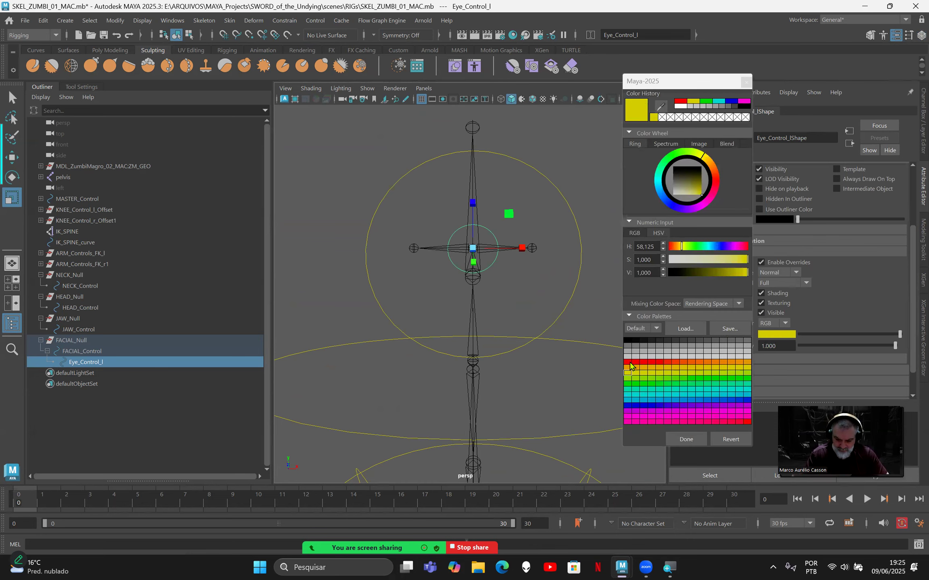
pyautogui.click(628, 363)
pyautogui.click(686, 439)
# - Snap Eye_Control_l onto the joint at the left eye and freeze its transformations
pyautogui.moveTo(516, 319)
pyautogui.keyDown('alt'); pyautogui.mouseDown()
pyautogui.moveTo(542, 346)
pyautogui.moveTo(498, 319)
pyautogui.mouseUp(); pyautogui.keyUp('alt')
pyautogui.press('w')
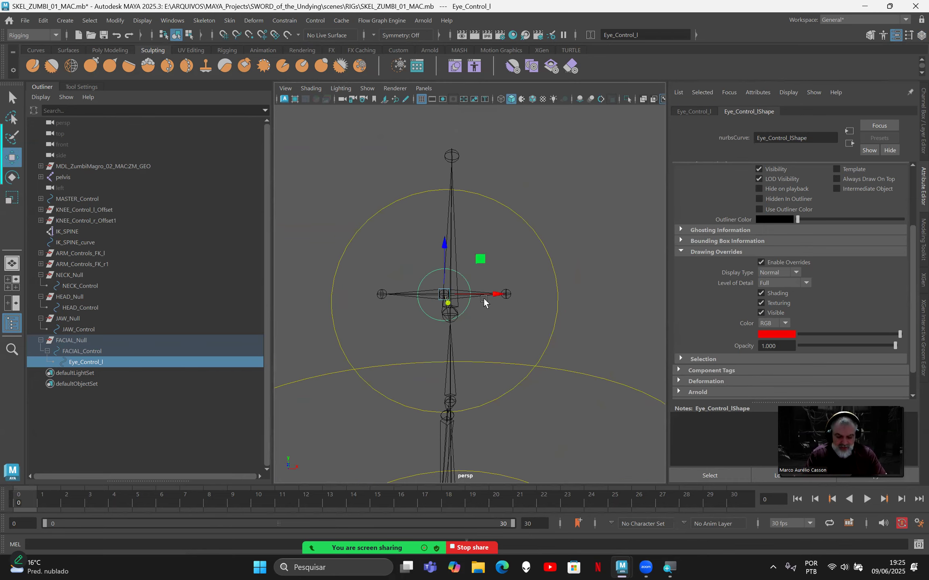
pyautogui.keyDown('alt'); pyautogui.moveTo(470, 336); pyautogui.dragTo(455, 338); pyautogui.keyUp('alt')
pyautogui.keyDown('alt'); pyautogui.moveTo(455, 339); pyautogui.dragTo(497, 358, button='right'); pyautogui.keyUp('alt')
pyautogui.keyDown('alt'); pyautogui.moveTo(497, 358); pyautogui.dragTo(457, 310); pyautogui.keyUp('alt')
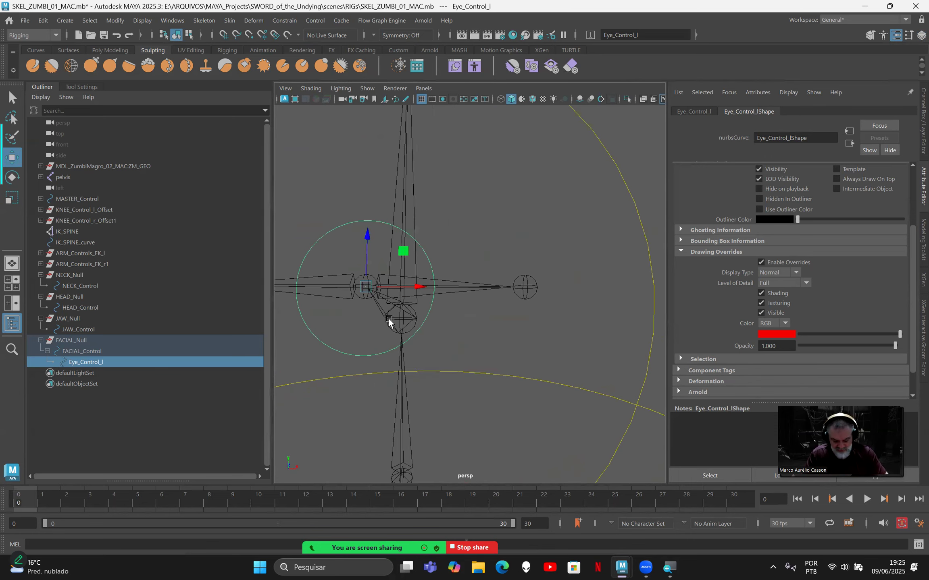
pyautogui.press('v')
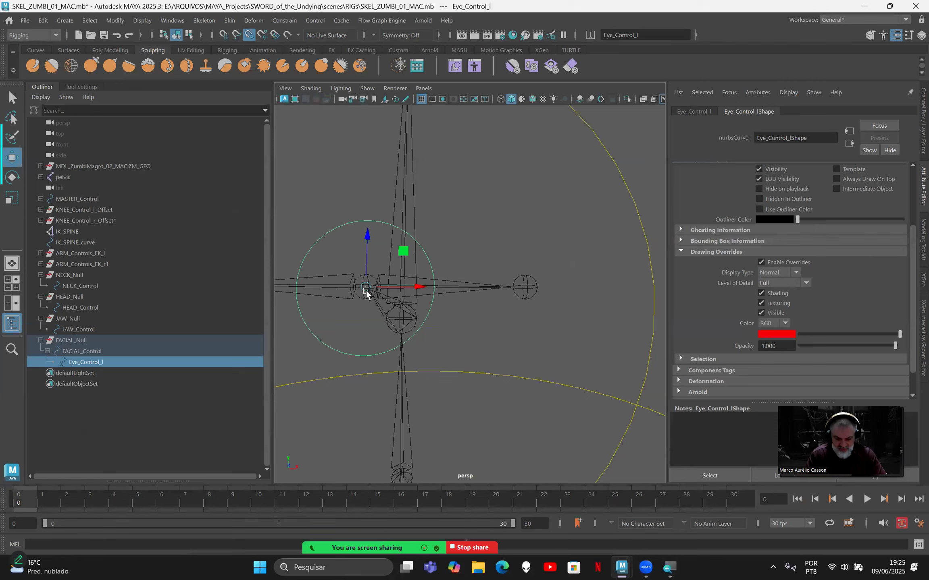
pyautogui.moveTo(366, 291); pyautogui.dragTo(512, 299)
pyautogui.keyDown('alt'); pyautogui.moveTo(509, 374); pyautogui.dragTo(482, 379, button='right'); pyautogui.keyUp('alt')
pyautogui.keyDown('alt'); pyautogui.moveTo(486, 371); pyautogui.dragTo(566, 370, button='middle'); pyautogui.keyUp('alt')
pyautogui.keyDown('alt'); pyautogui.moveTo(566, 370); pyautogui.dragTo(523, 353, button='right'); pyautogui.keyUp('alt')
pyautogui.keyDown('alt'); pyautogui.moveTo(536, 349); pyautogui.dragTo(515, 345, button='middle'); pyautogui.keyUp('alt')
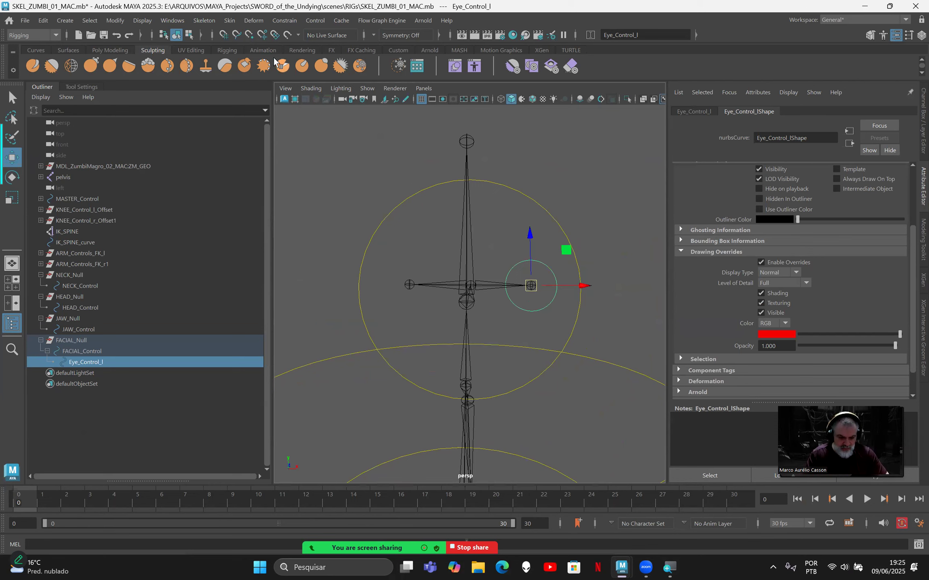
pyautogui.click(116, 20)
pyautogui.click(149, 81)
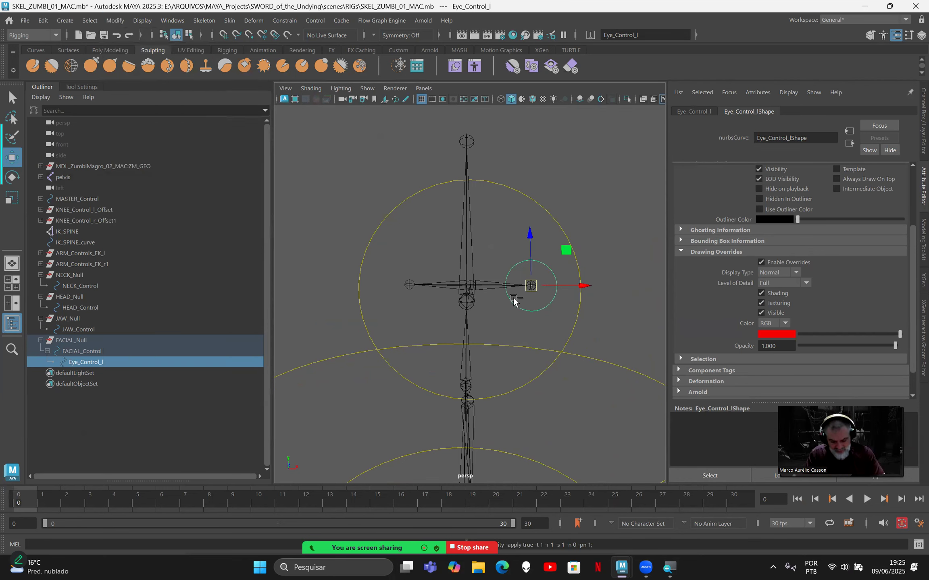
# - Duplicate Eye_Control_l and set the copy's drawing override colour to light blue
pyautogui.hotkey('ctrl', 'd')
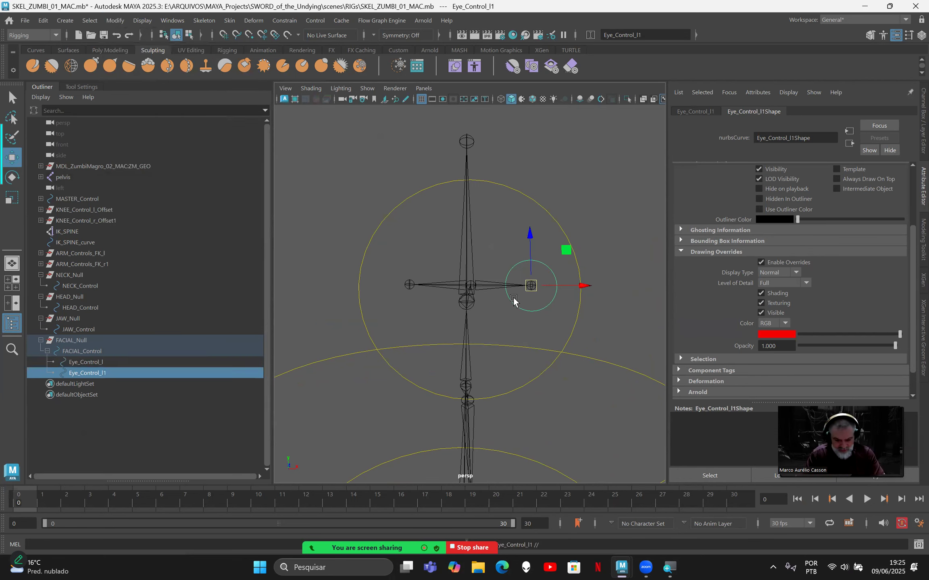
pyautogui.click(774, 336)
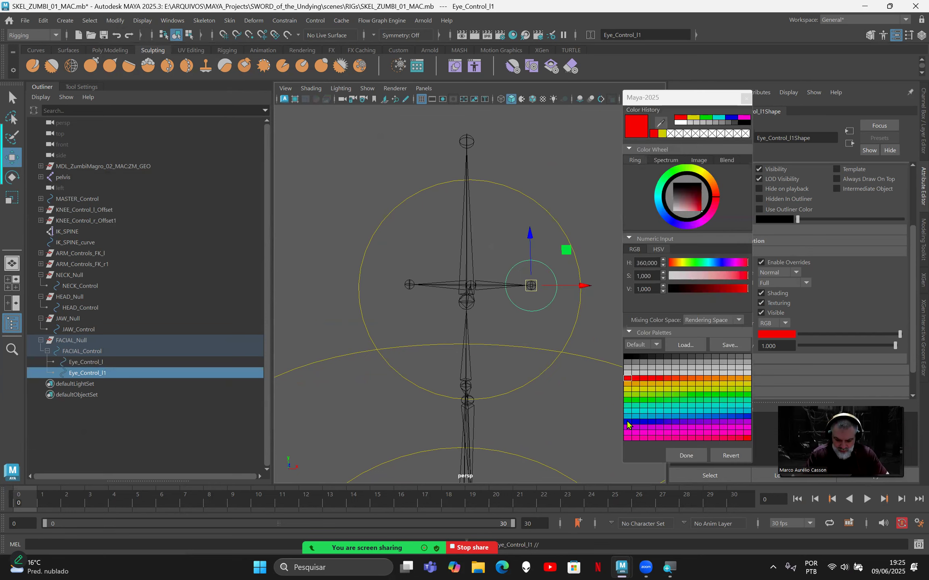
pyautogui.click(626, 417)
pyautogui.click(685, 455)
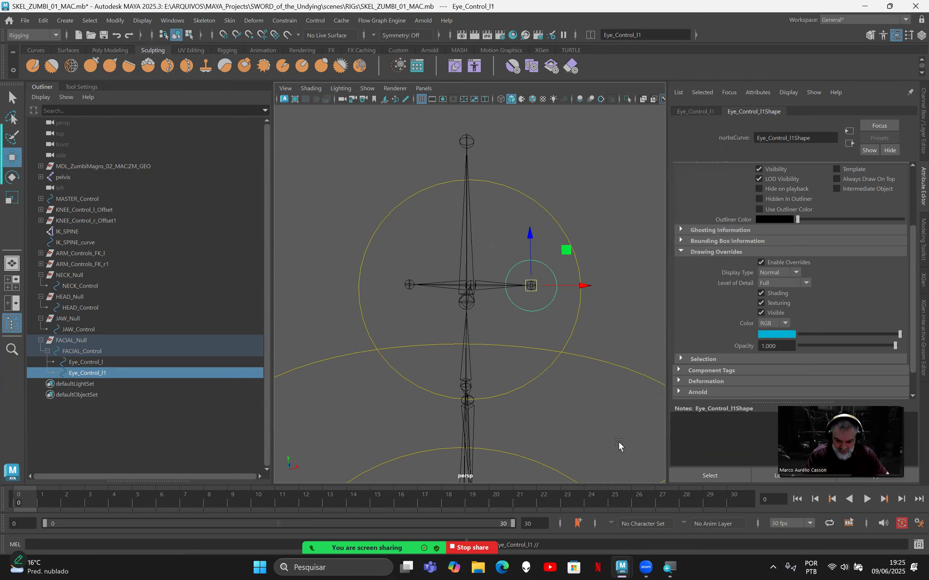
# - Rename the duplicated eye control Eye_Control_r
pyautogui.doubleClick(86, 374)
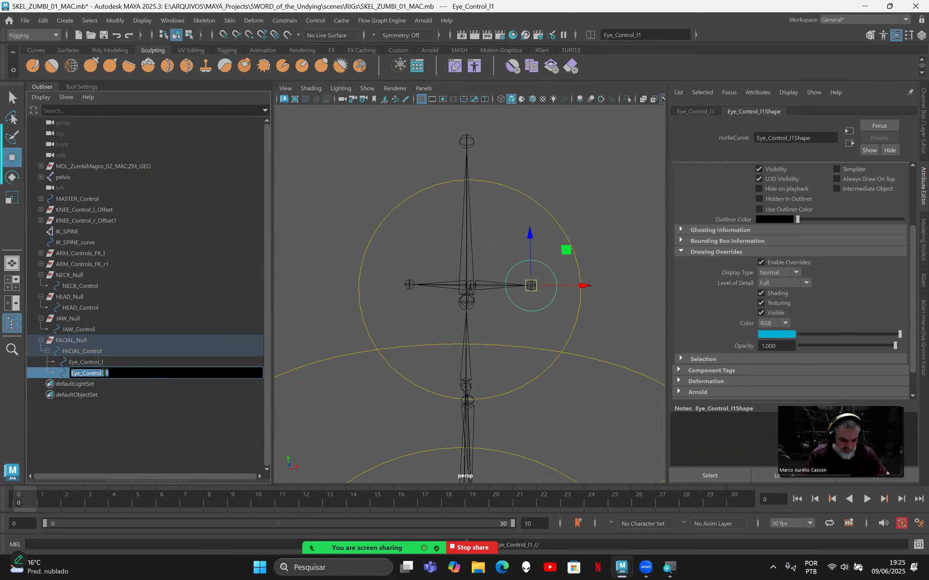
pyautogui.moveTo(104, 373); pyautogui.dragTo(129, 373)
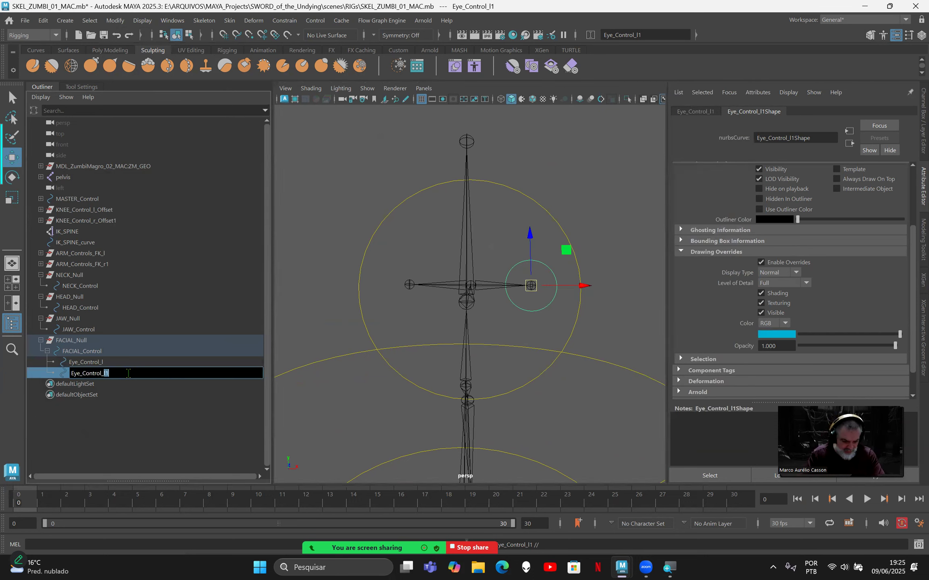
pyautogui.write('r')
pyautogui.press('Return')
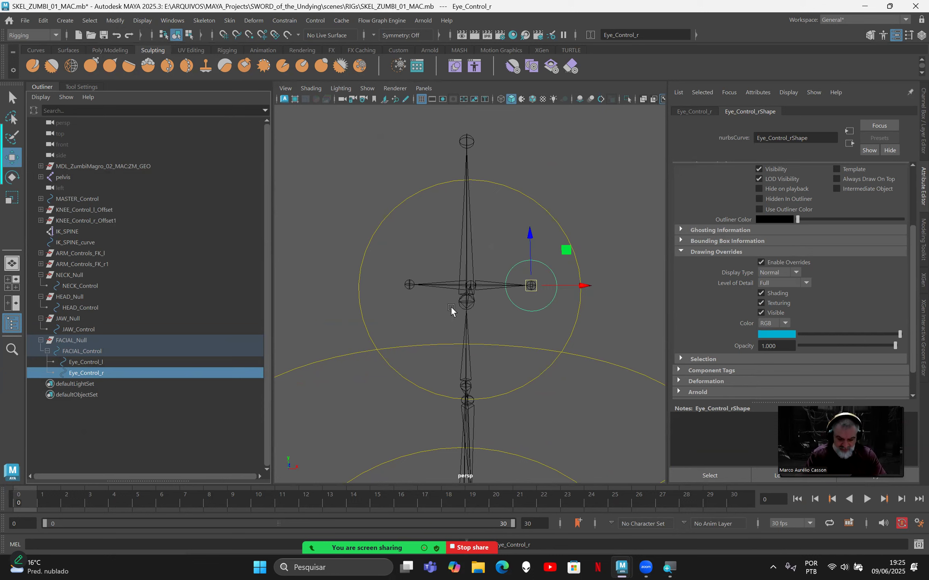
# - Snap Eye_Control_r onto the joint at the right eye and freeze its transformations
pyautogui.moveTo(433, 298); pyautogui.dragTo(407, 283, button='middle')
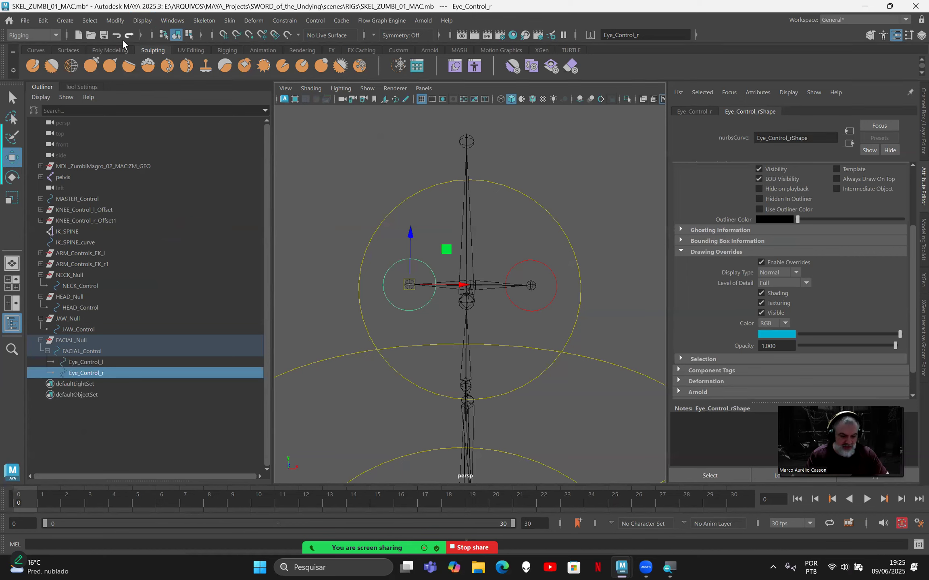
pyautogui.click(110, 21)
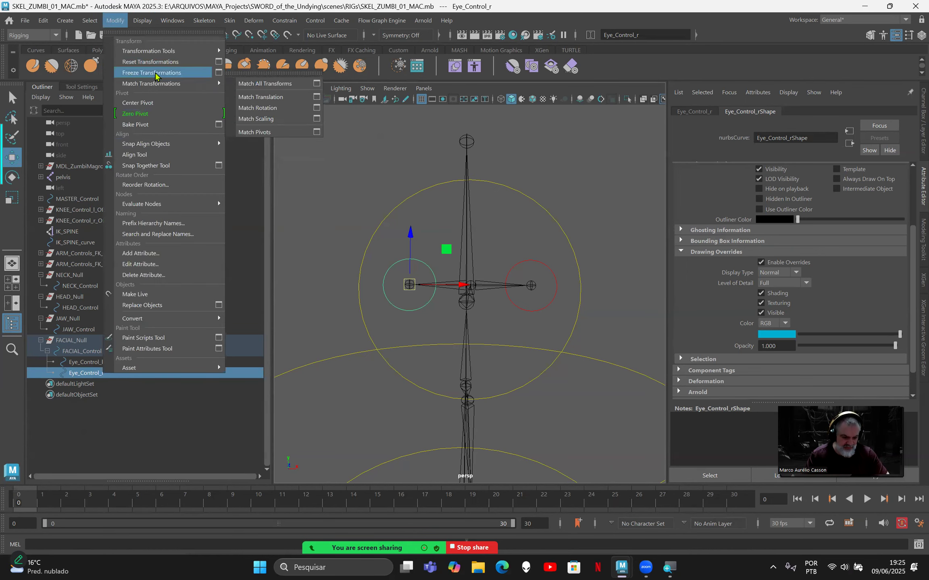
pyautogui.click(160, 72)
pyautogui.scroll(-3, 337, 282)
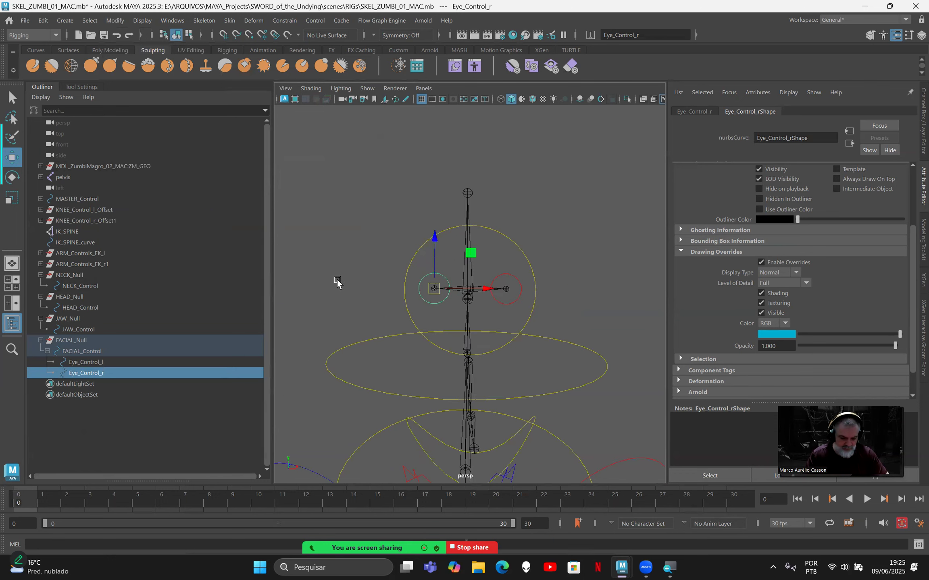
# - Show the Body and Props layers and move FACIAL_Null forward in front of the face, to about 48.8 in Z
pyautogui.click(79, 352)
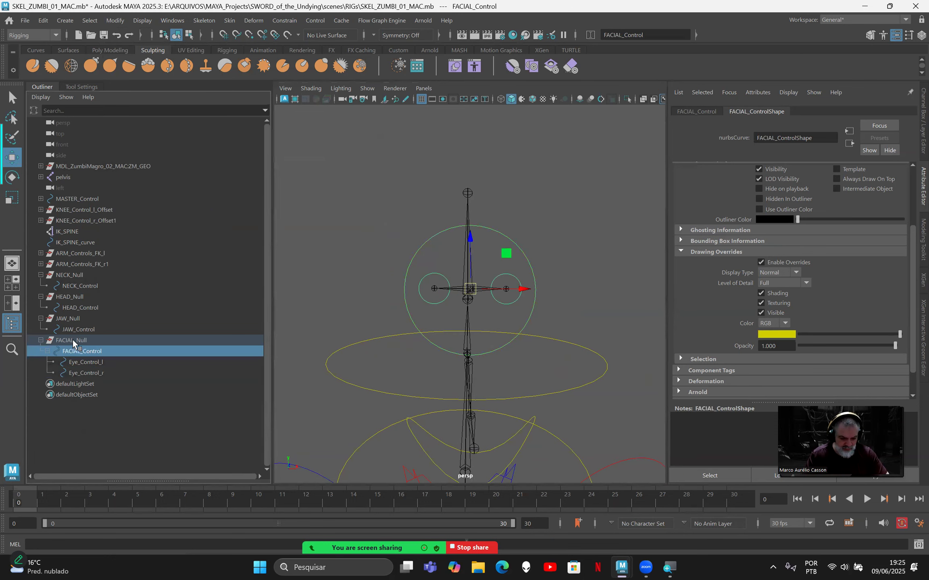
pyautogui.click(72, 339)
pyautogui.keyDown('alt'); pyautogui.moveTo(435, 344); pyautogui.dragTo(564, 376); pyautogui.keyUp('alt')
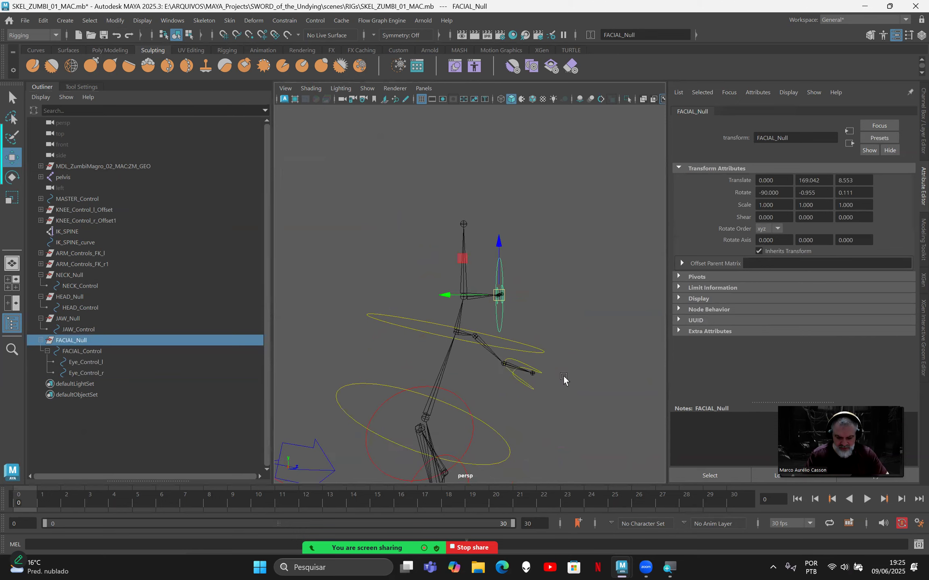
pyautogui.click(922, 118)
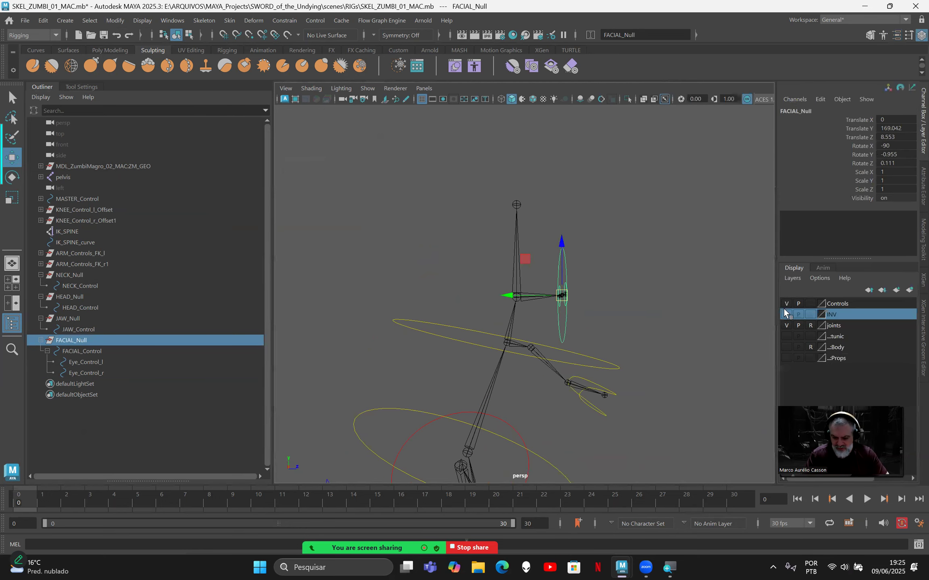
pyautogui.click(786, 347)
pyautogui.keyDown('alt'); pyautogui.moveTo(746, 330); pyautogui.dragTo(789, 364); pyautogui.keyUp('alt')
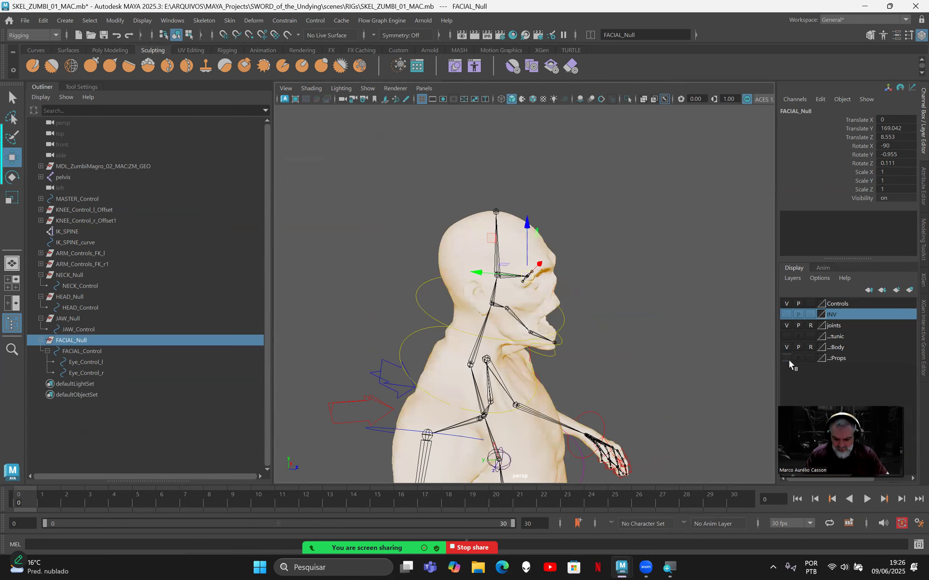
pyautogui.click(786, 358)
pyautogui.keyDown('alt'); pyautogui.moveTo(610, 315); pyautogui.dragTo(580, 323); pyautogui.keyUp('alt')
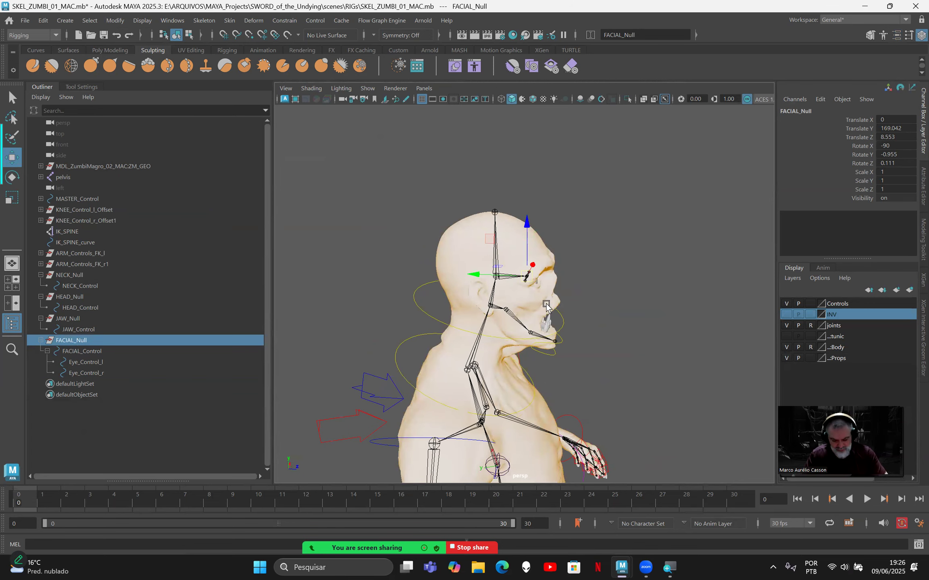
pyautogui.moveTo(495, 277); pyautogui.dragTo(745, 287)
# - Examine the facial and eye controls' placement in front of the face and the head control ring from several angles
pyautogui.keyDown('alt'); pyautogui.moveTo(746, 388); pyautogui.dragTo(563, 233); pyautogui.keyUp('alt')
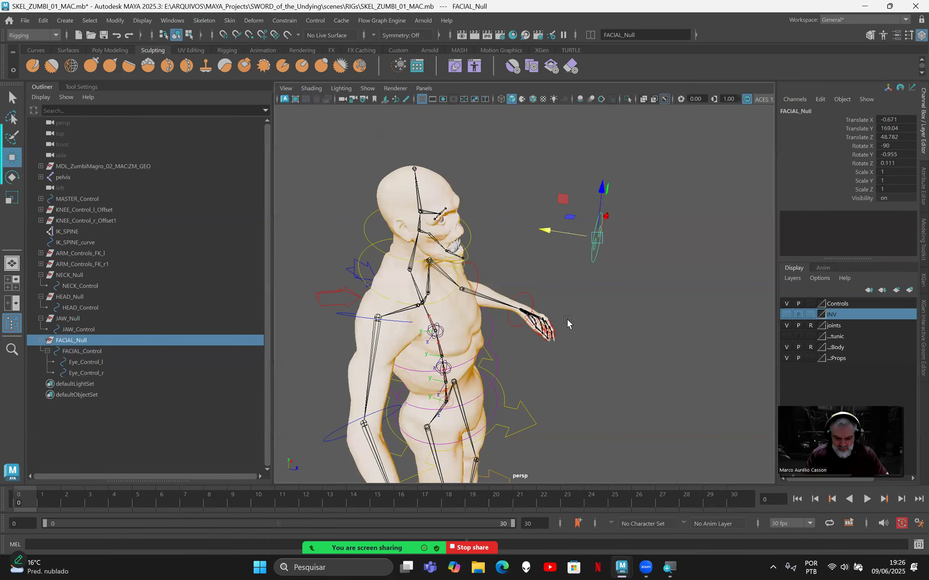
pyautogui.keyDown('alt'); pyautogui.moveTo(568, 326); pyautogui.dragTo(515, 359, button='right'); pyautogui.keyUp('alt')
pyautogui.keyDown('alt'); pyautogui.moveTo(514, 359); pyautogui.dragTo(517, 322); pyautogui.keyUp('alt')
pyautogui.keyDown('alt'); pyautogui.moveTo(610, 348); pyautogui.dragTo(612, 408, button='middle'); pyautogui.keyUp('alt')
pyautogui.scroll(5, 590, 380)
pyautogui.keyDown('alt'); pyautogui.moveTo(591, 380); pyautogui.dragTo(636, 267); pyautogui.keyUp('alt')
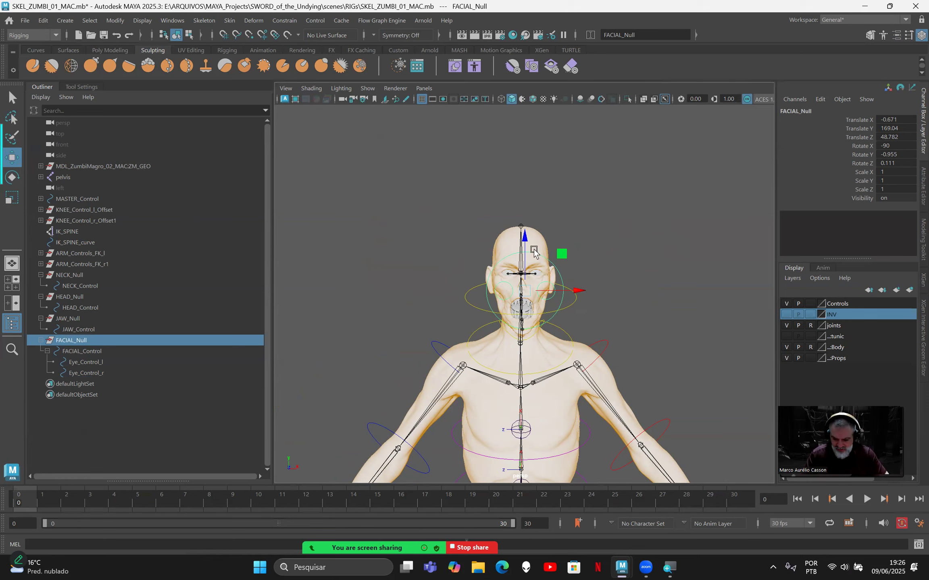
pyautogui.keyDown('alt'); pyautogui.moveTo(450, 257); pyautogui.dragTo(428, 239, button='middle'); pyautogui.keyUp('alt')
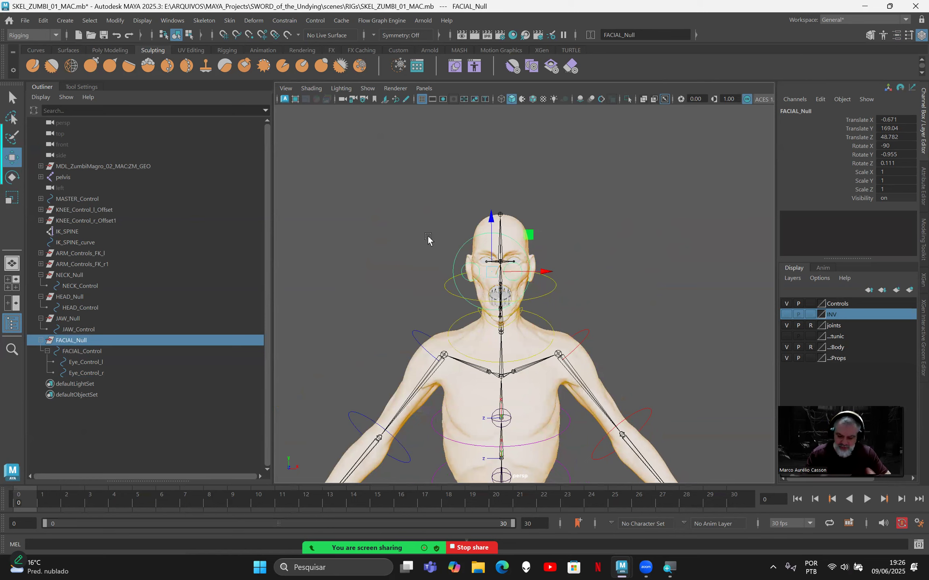
pyautogui.keyDown('alt'); pyautogui.moveTo(482, 238); pyautogui.dragTo(377, 273); pyautogui.keyUp('alt')
pyautogui.keyDown('alt'); pyautogui.moveTo(377, 274); pyautogui.dragTo(466, 253, button='middle'); pyautogui.keyUp('alt')
pyautogui.keyDown('alt'); pyautogui.moveTo(466, 253); pyautogui.dragTo(482, 193); pyautogui.keyUp('alt')
pyautogui.click(337, 212)
pyautogui.keyDown('alt'); pyautogui.moveTo(413, 179); pyautogui.dragTo(388, 182); pyautogui.keyUp('alt')
pyautogui.keyDown('alt'); pyautogui.moveTo(328, 205); pyautogui.dragTo(615, 244); pyautogui.keyUp('alt')
pyautogui.keyDown('alt'); pyautogui.moveTo(615, 244); pyautogui.dragTo(595, 212, button='right'); pyautogui.keyUp('alt')
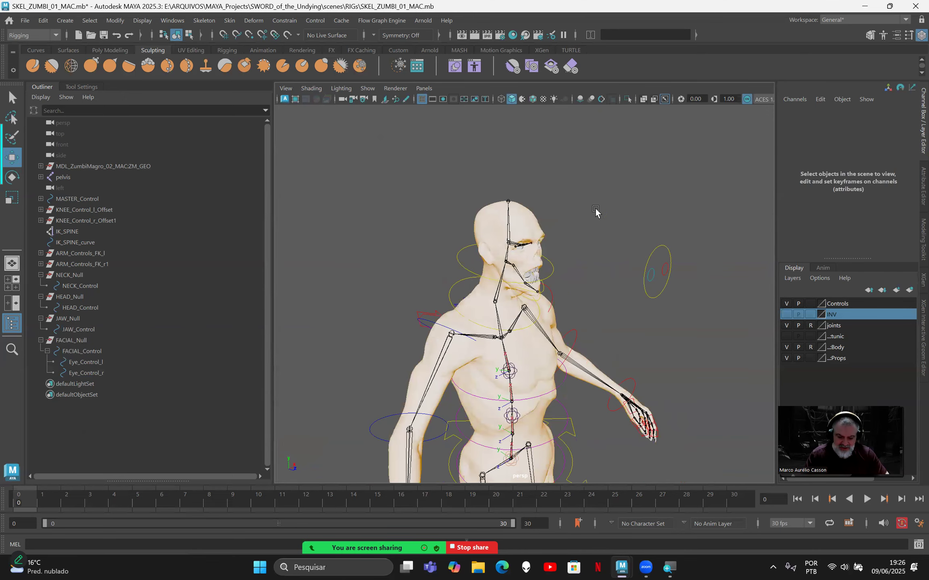
pyautogui.keyDown('alt'); pyautogui.moveTo(489, 312); pyautogui.dragTo(483, 282); pyautogui.keyUp('alt')
pyautogui.scroll(5, 556, 342)
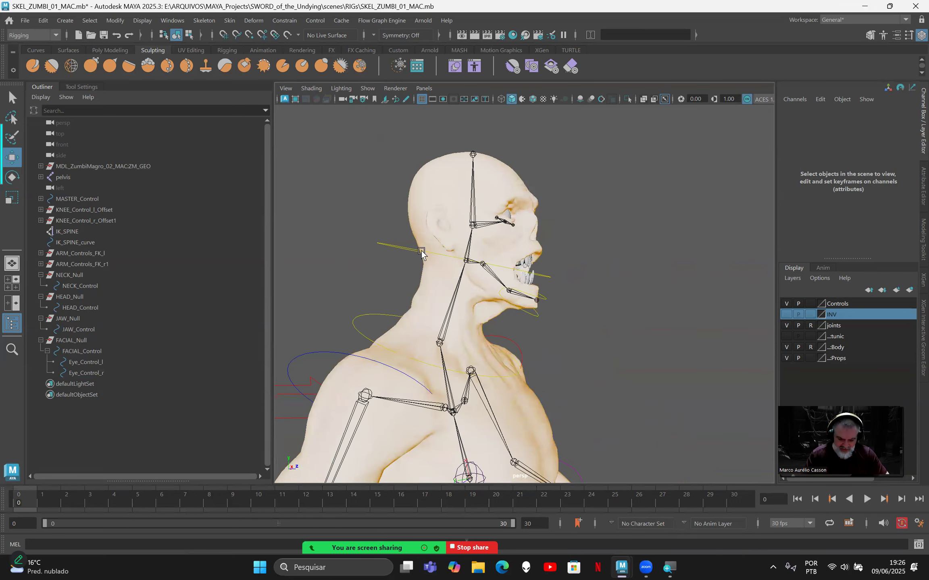
pyautogui.keyDown('alt'); pyautogui.moveTo(421, 251); pyautogui.dragTo(422, 251); pyautogui.keyUp('alt')
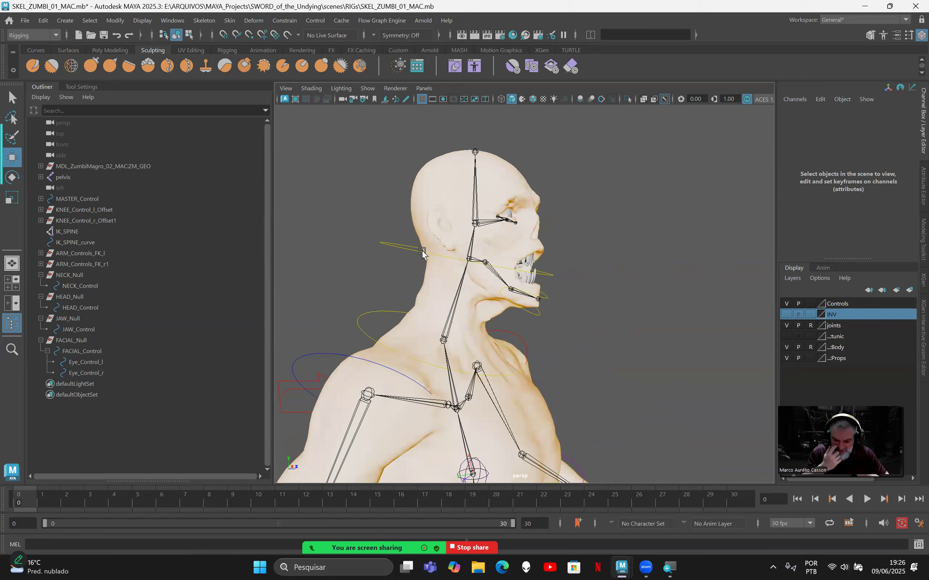
pyautogui.keyDown('alt'); pyautogui.moveTo(422, 250); pyautogui.dragTo(554, 273); pyautogui.keyUp('alt')
# - Select all control vertices of HEAD_Control and raise them above the top of the skull
pyautogui.click(555, 286)
pyautogui.keyDown('alt'); pyautogui.moveTo(596, 333); pyautogui.dragTo(716, 268); pyautogui.keyUp('alt')
pyautogui.scroll(-3, 656, 254)
pyautogui.keyDown('alt'); pyautogui.moveTo(654, 244); pyautogui.dragTo(639, 213, button='middle'); pyautogui.keyUp('alt')
pyautogui.moveTo(638, 208); pyautogui.dragTo(569, 212, button='right')
pyautogui.moveTo(435, 181); pyautogui.dragTo(670, 296)
pyautogui.moveTo(535, 206); pyautogui.dragTo(538, 111)
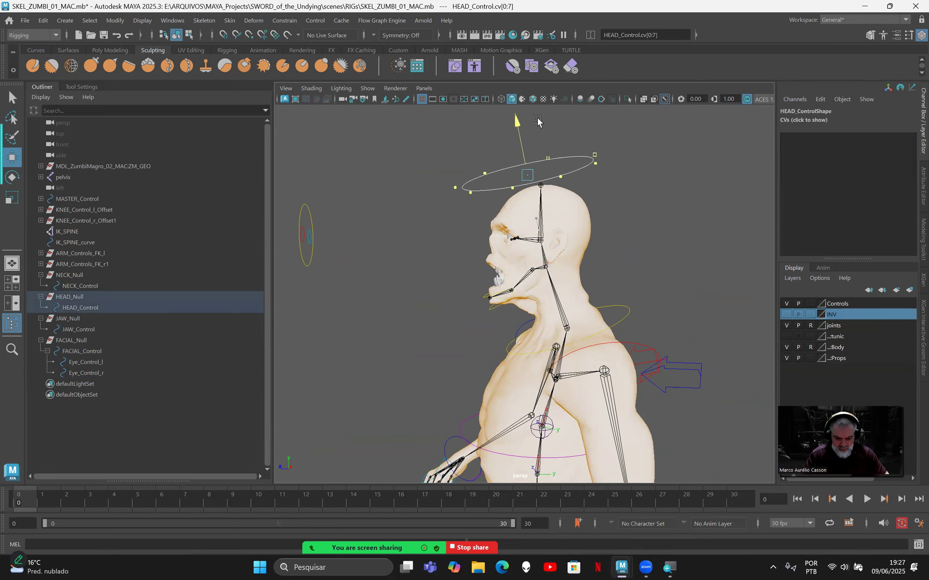
# - Rotate HEAD_Control's vertices until the ring lies level above the head
pyautogui.keyDown('alt'); pyautogui.moveTo(606, 181); pyautogui.dragTo(533, 217); pyautogui.keyUp('alt')
pyautogui.press('e')
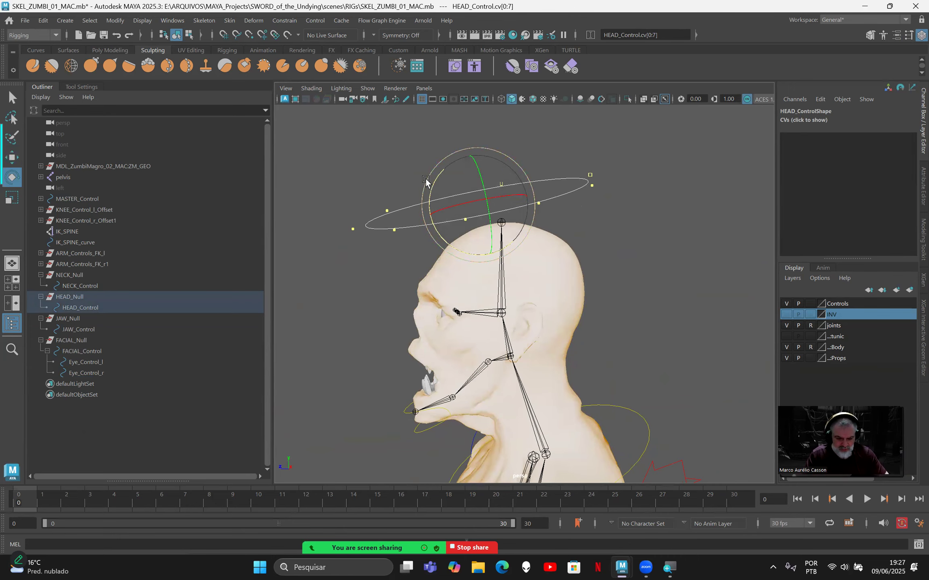
pyautogui.moveTo(438, 176); pyautogui.dragTo(451, 172)
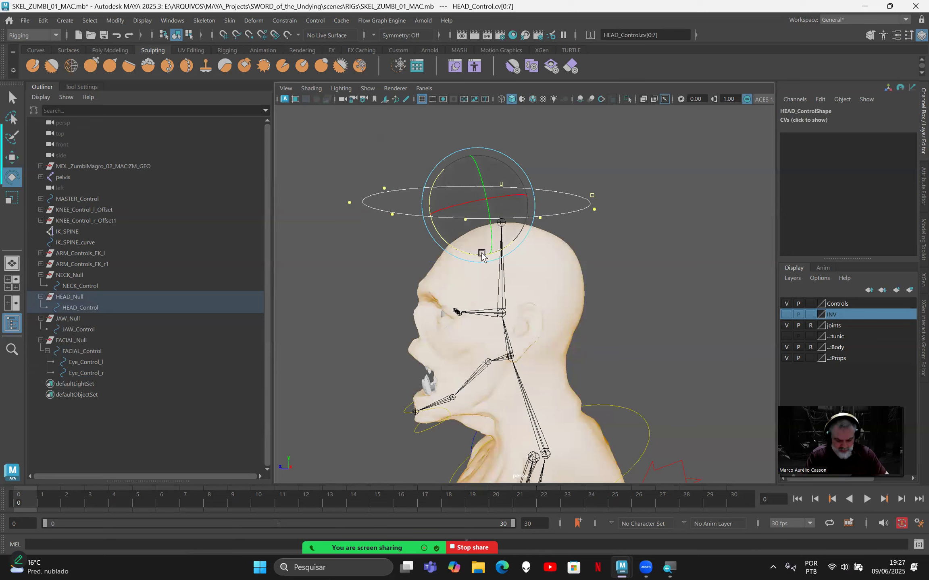
# - Hide the Body layer and snap HEAD_Control's vertices onto the joint at the top of the head
pyautogui.press('w')
pyautogui.keyDown('alt'); pyautogui.moveTo(514, 227); pyautogui.dragTo(509, 266); pyautogui.keyUp('alt')
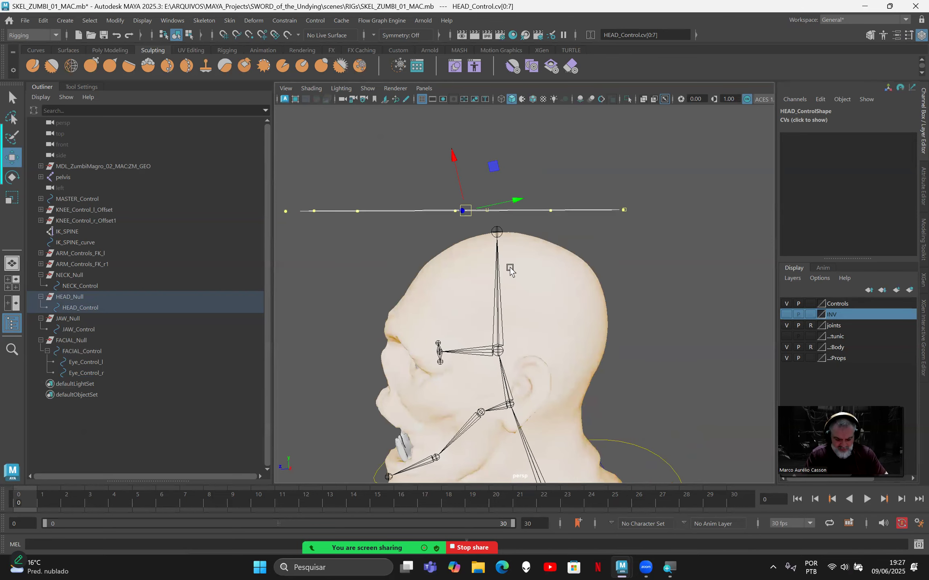
pyautogui.press('v')
pyautogui.moveTo(487, 225); pyautogui.dragTo(497, 230, button='middle')
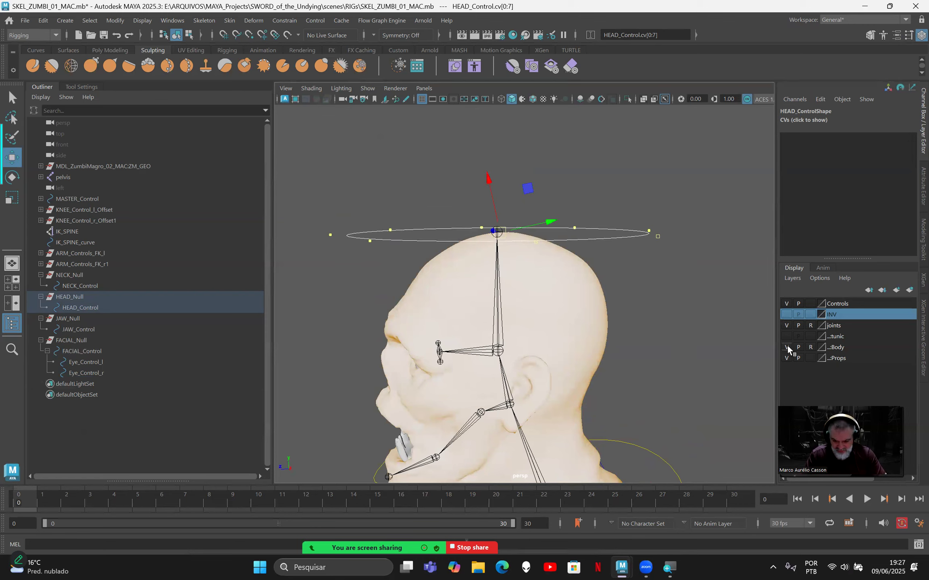
pyautogui.click(786, 347)
pyautogui.press('v')
pyautogui.moveTo(498, 233); pyautogui.dragTo(496, 235, button='middle')
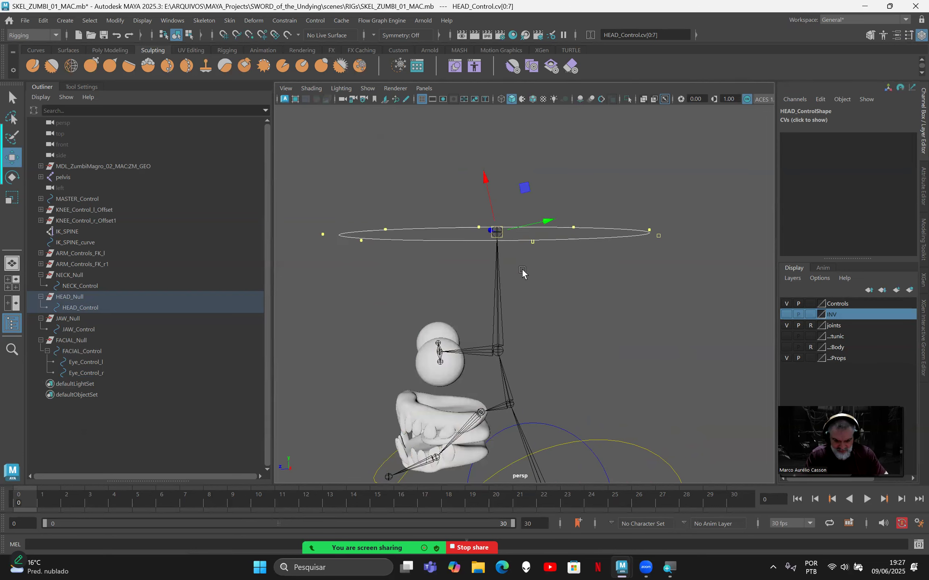
# - Raise HEAD_Control's vertices clear above the joint at the top of the head in side view, and show the Body layer
pyautogui.press('d')
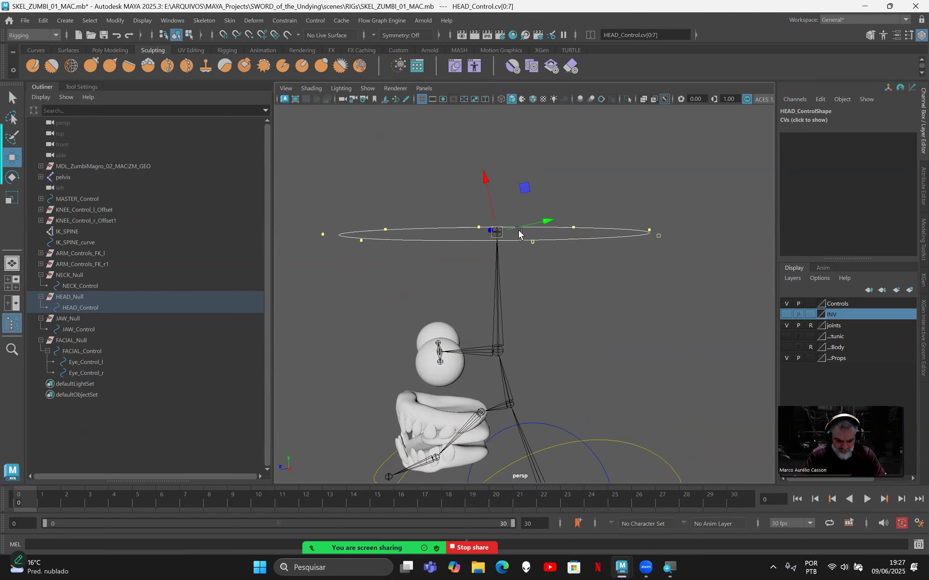
pyautogui.press('space')
pyautogui.moveTo(452, 200); pyautogui.dragTo(516, 202)
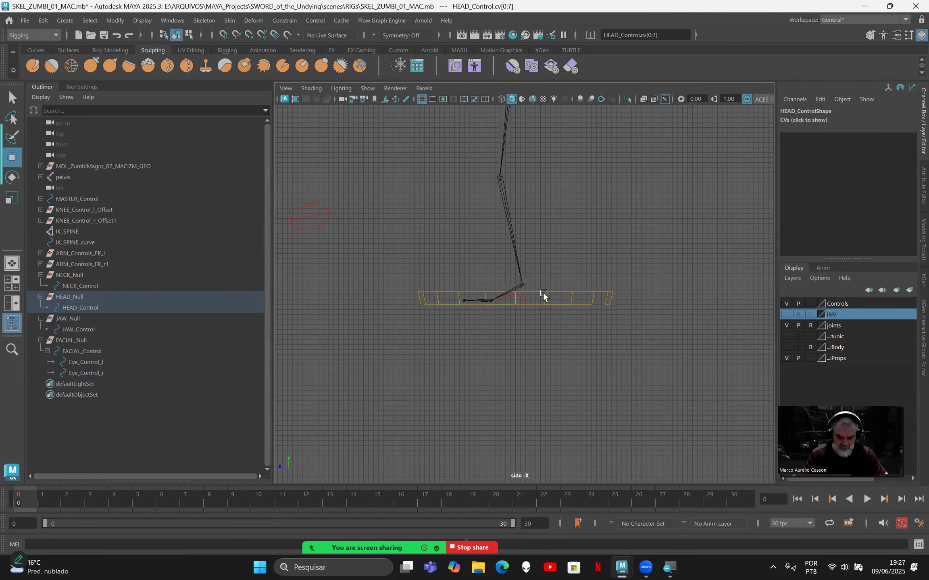
pyautogui.scroll(5, 504, 285)
pyautogui.moveTo(489, 283); pyautogui.dragTo(486, 221)
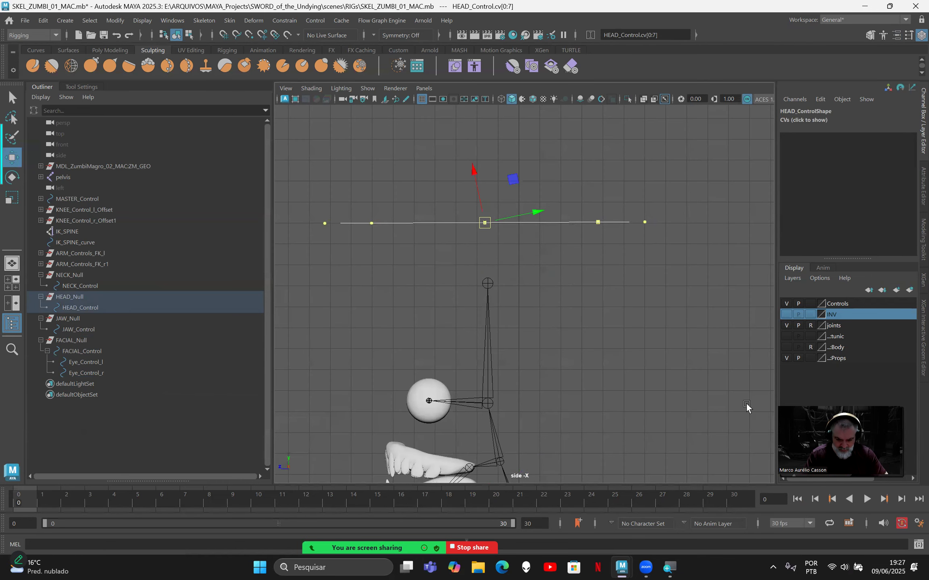
pyautogui.click(788, 347)
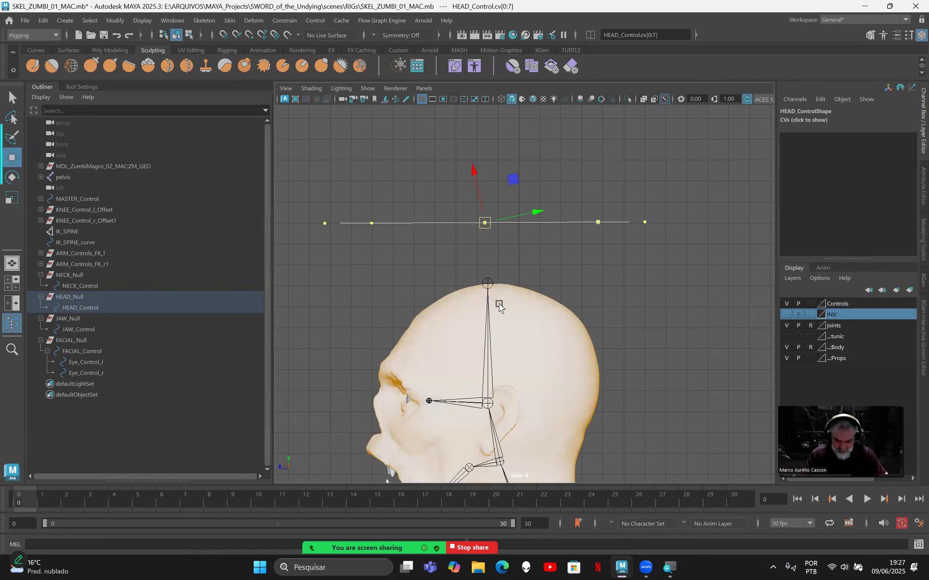
# - Scale down HEAD_Control's vertices in perspective view to make the ring above the skull smaller, and clear the selection
pyautogui.press('space')
pyautogui.moveTo(442, 274); pyautogui.dragTo(480, 274)
pyautogui.scroll(-3, 469, 271)
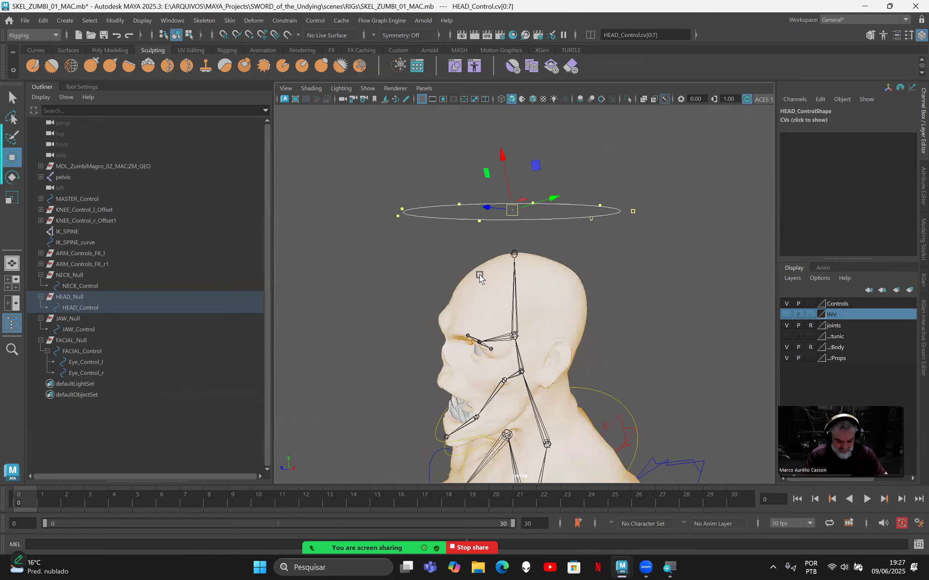
pyautogui.press('r')
pyautogui.moveTo(514, 211); pyautogui.dragTo(439, 226)
pyautogui.moveTo(456, 219); pyautogui.dragTo(505, 198, button='right')
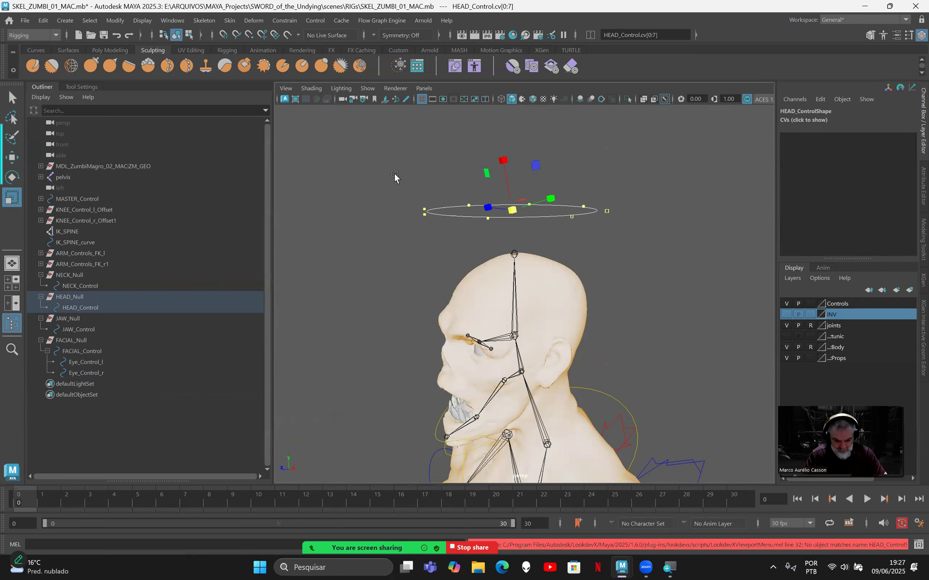
pyautogui.click(394, 175)
# - Examine the head ring, facial, jaw and neck controls around the character from several angles, checking HEAD_Control's pivot
pyautogui.keyDown('alt'); pyautogui.moveTo(495, 278); pyautogui.dragTo(594, 273); pyautogui.keyUp('alt')
pyautogui.keyDown('alt'); pyautogui.moveTo(564, 264); pyautogui.dragTo(523, 276, button='right'); pyautogui.keyUp('alt')
pyautogui.keyDown('alt'); pyautogui.moveTo(579, 277); pyautogui.dragTo(405, 242); pyautogui.keyUp('alt')
pyautogui.keyDown('alt'); pyautogui.moveTo(450, 272); pyautogui.dragTo(548, 330, button='right'); pyautogui.keyUp('alt')
pyautogui.keyDown('alt'); pyautogui.moveTo(597, 329); pyautogui.dragTo(633, 297); pyautogui.keyUp('alt')
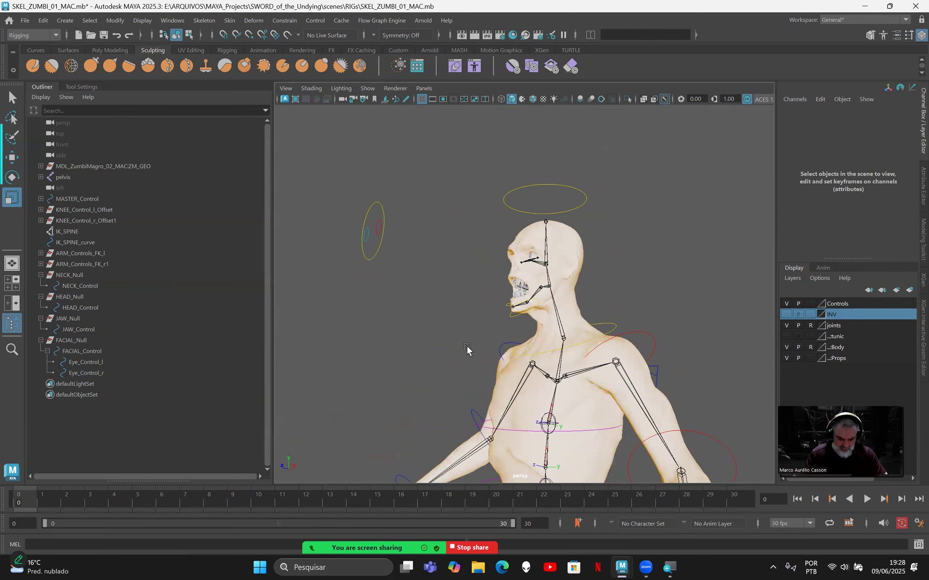
pyautogui.keyDown('alt'); pyautogui.moveTo(467, 350); pyautogui.dragTo(433, 352); pyautogui.keyUp('alt')
pyautogui.keyDown('alt'); pyautogui.moveTo(520, 306); pyautogui.dragTo(589, 178); pyautogui.keyUp('alt')
pyautogui.keyDown('alt'); pyautogui.moveTo(590, 281); pyautogui.dragTo(695, 314, button='right'); pyautogui.keyUp('alt')
pyautogui.moveTo(684, 301); pyautogui.dragTo(706, 338)
pyautogui.keyDown('alt'); pyautogui.moveTo(404, 295); pyautogui.dragTo(330, 204); pyautogui.keyUp('alt')
pyautogui.keyDown('alt'); pyautogui.moveTo(469, 278); pyautogui.dragTo(542, 237); pyautogui.keyUp('alt')
pyautogui.click(589, 151)
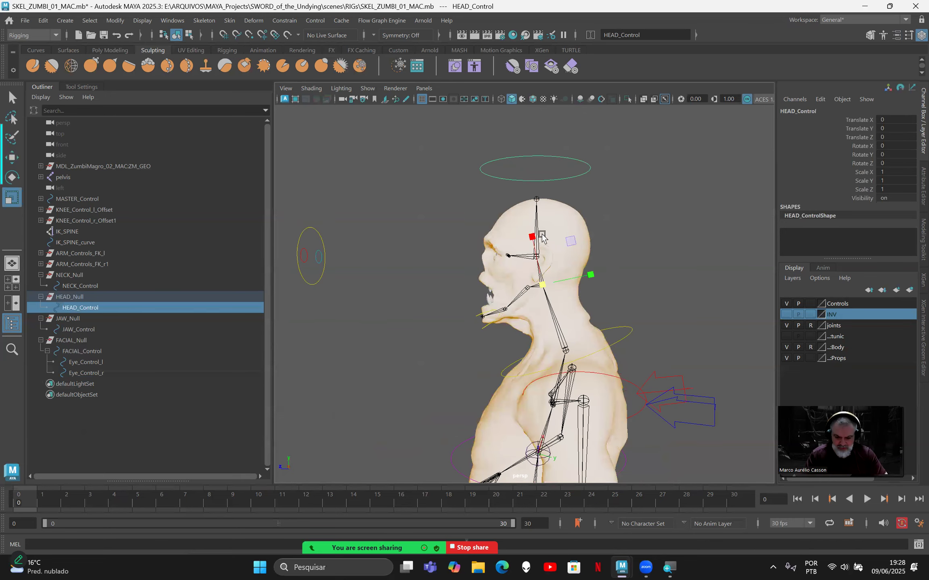
pyautogui.keyDown('alt'); pyautogui.moveTo(500, 223); pyautogui.dragTo(512, 240, button='right'); pyautogui.keyUp('alt')
pyautogui.keyDown('alt'); pyautogui.moveTo(512, 241); pyautogui.dragTo(492, 195); pyautogui.keyUp('alt')
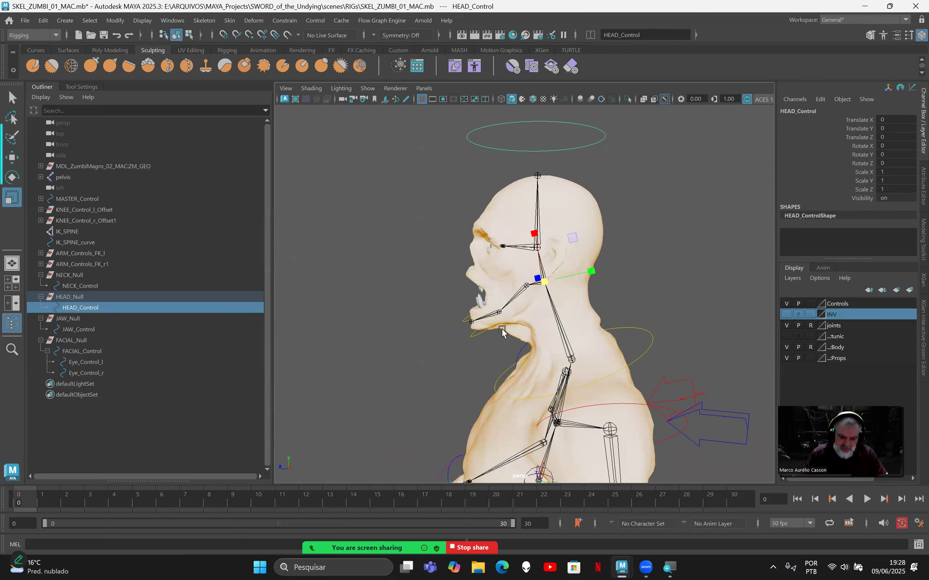
pyautogui.press('w')
pyautogui.keyDown('alt'); pyautogui.moveTo(357, 307); pyautogui.dragTo(491, 236); pyautogui.keyUp('alt')
pyautogui.keyDown('alt'); pyautogui.moveTo(491, 275); pyautogui.dragTo(551, 309, button='right'); pyautogui.keyUp('alt')
pyautogui.keyDown('alt'); pyautogui.moveTo(551, 308); pyautogui.dragTo(543, 282); pyautogui.keyUp('alt')
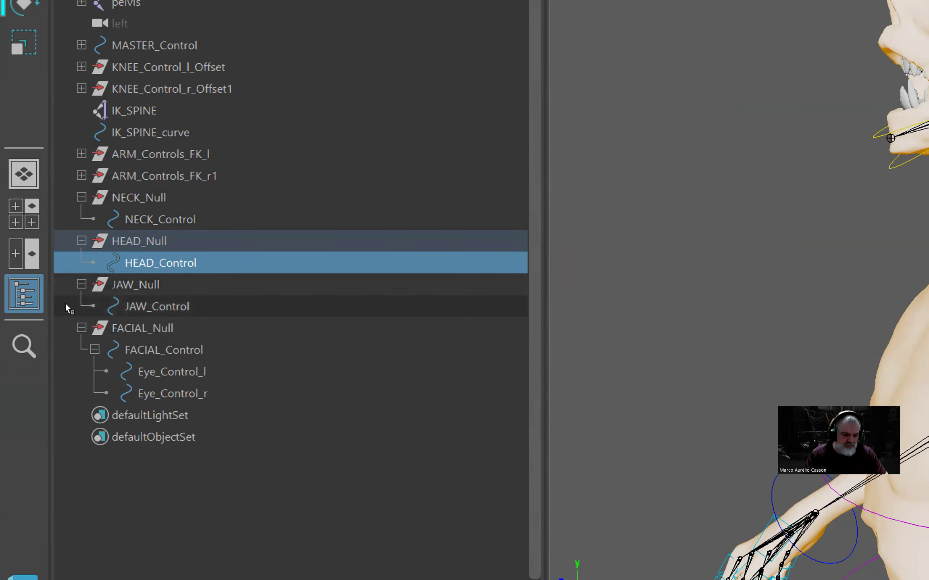
# - Parent FACIAL_Null and JAW_Null under HEAD_Control in the Outliner
pyautogui.click(69, 337)
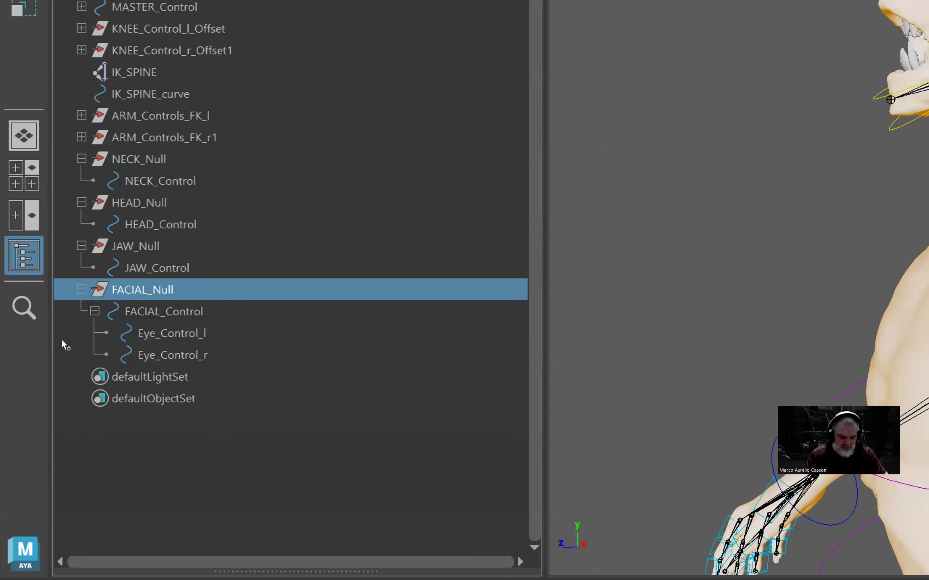
pyautogui.moveTo(61, 340); pyautogui.dragTo(70, 306, button='middle')
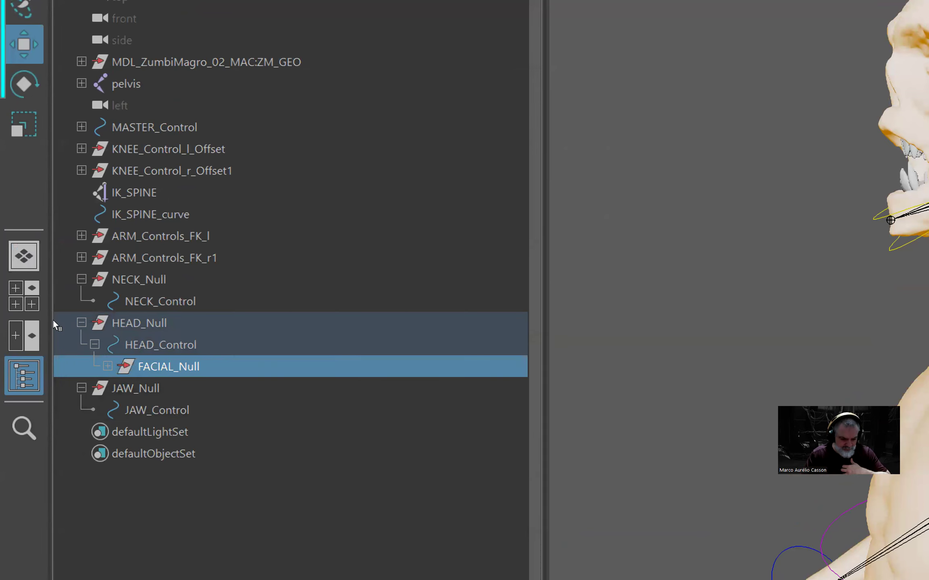
pyautogui.click(107, 366)
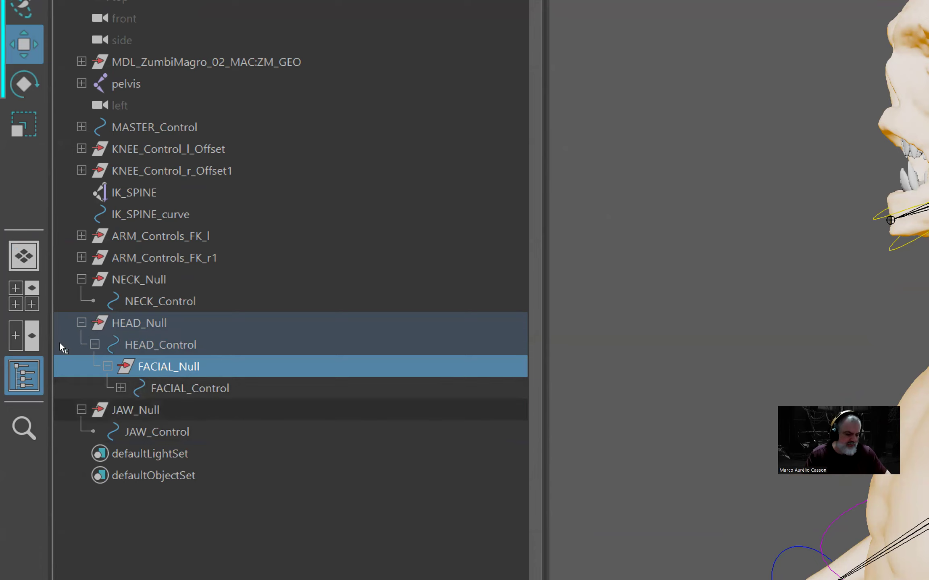
pyautogui.click(60, 410)
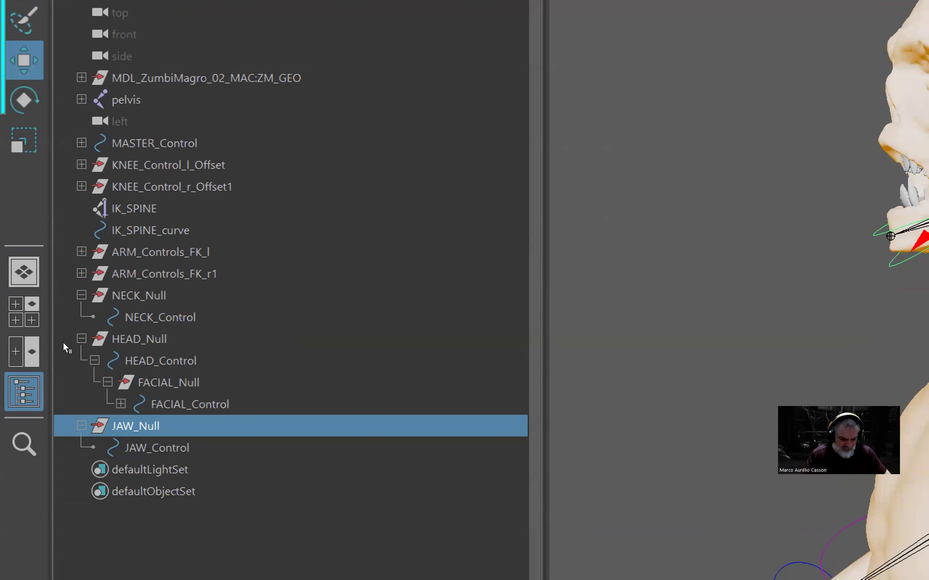
pyautogui.moveTo(63, 342); pyautogui.dragTo(74, 310, button='middle')
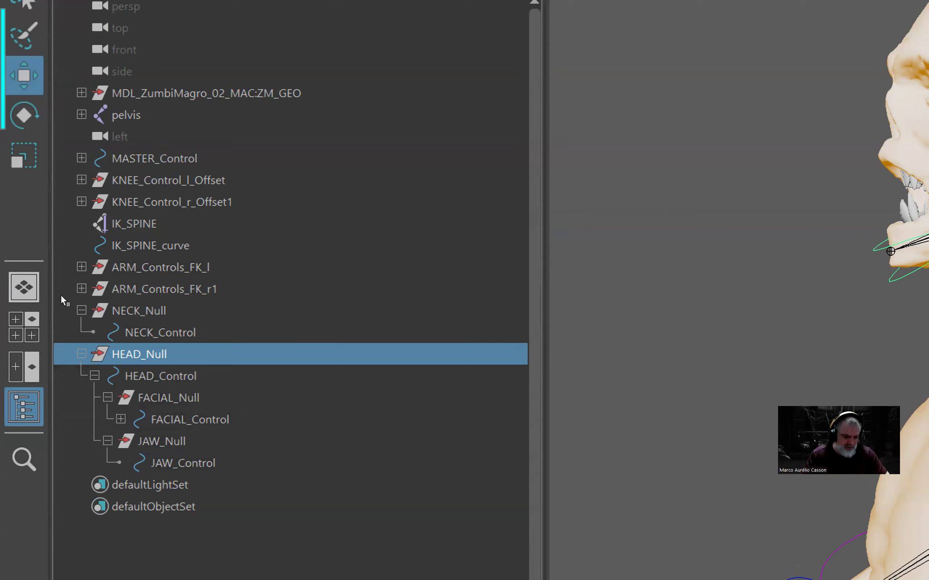
# - Parent HEAD_Null under NECK_Control and expand the hierarchy down to the facial and jaw controls
pyautogui.moveTo(60, 296); pyautogui.dragTo(70, 284, button='middle')
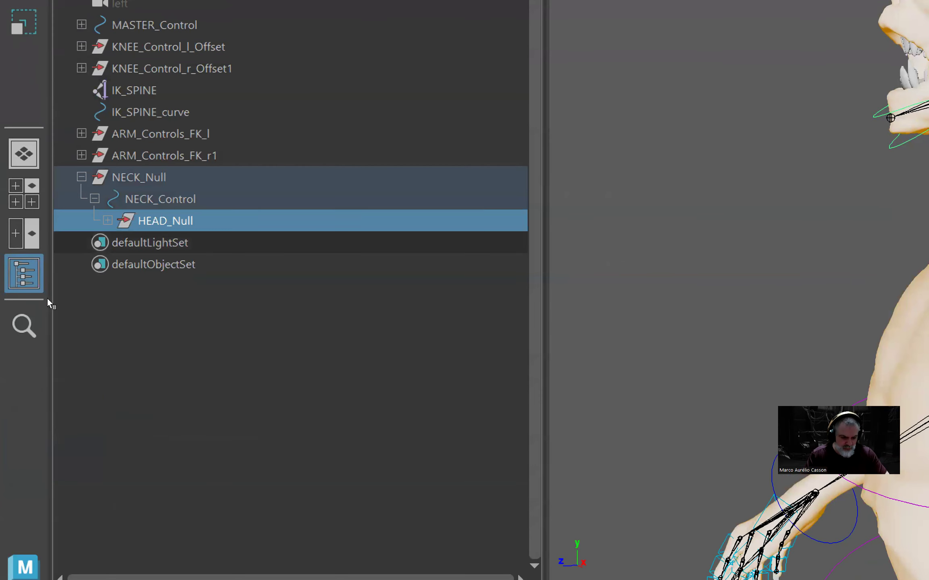
pyautogui.click(107, 220)
pyautogui.click(120, 242)
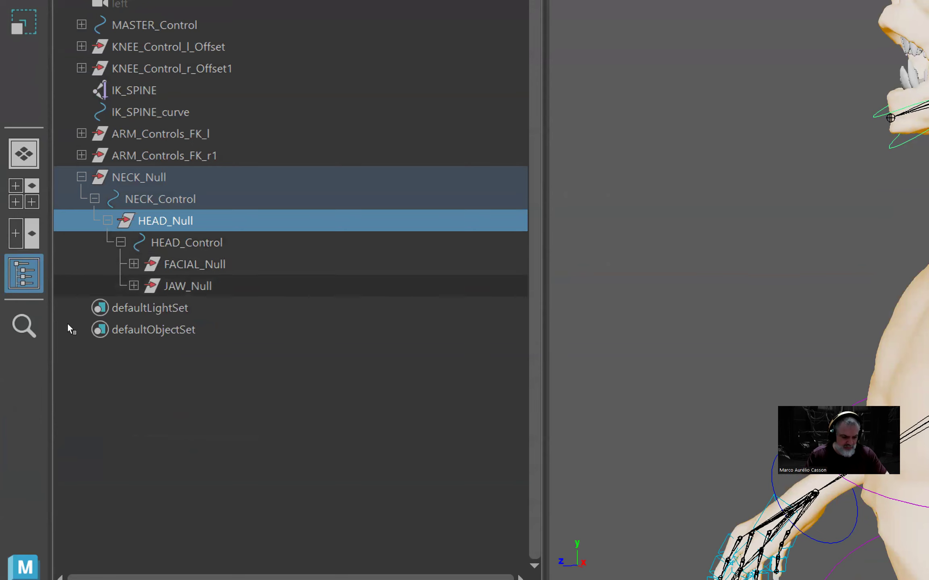
pyautogui.click(134, 264)
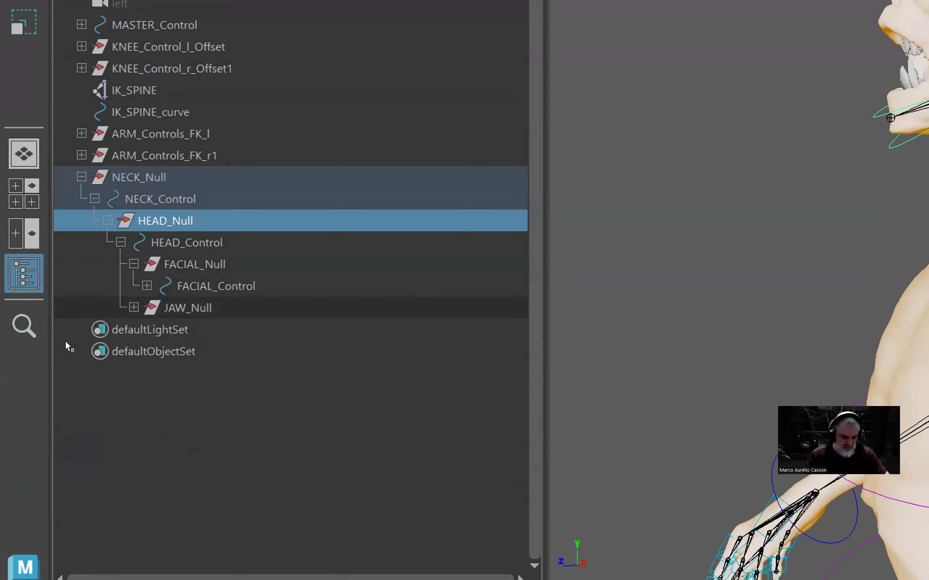
pyautogui.click(133, 308)
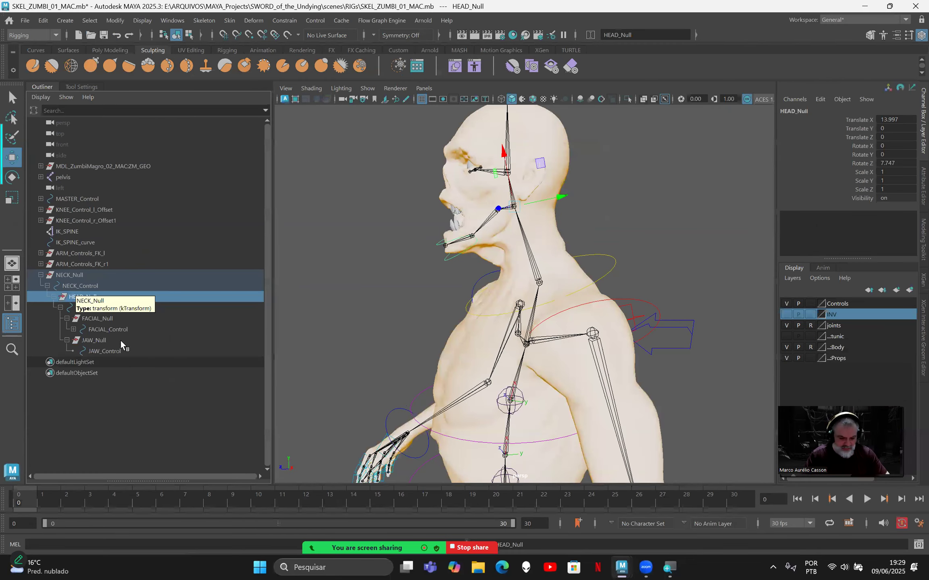
# - Parent NECK_Null under TORAX_Control
pyautogui.keyDown('alt'); pyautogui.moveTo(371, 353); pyautogui.dragTo(440, 347); pyautogui.keyUp('alt')
pyautogui.click(404, 314)
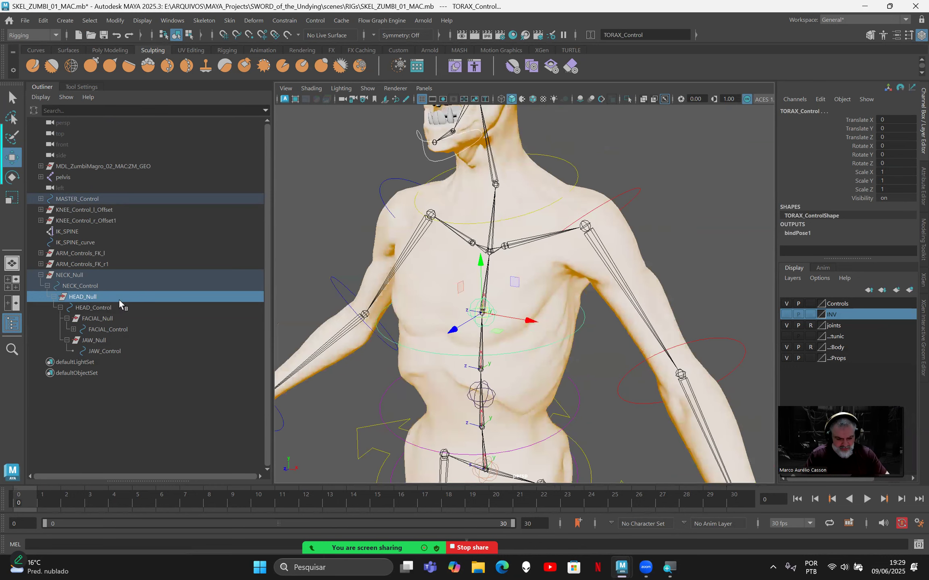
pyautogui.click(83, 275)
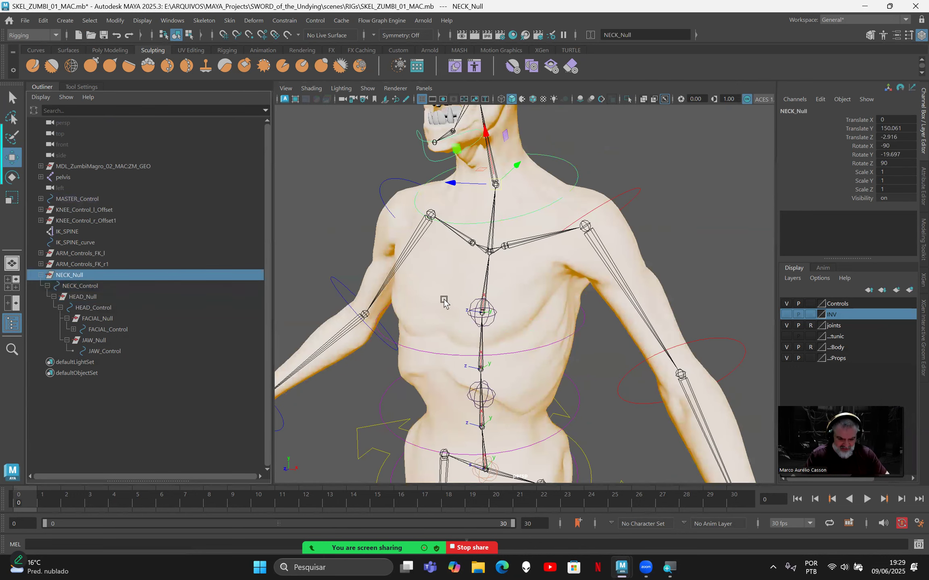
pyautogui.keyDown('alt'); pyautogui.moveTo(443, 297); pyautogui.dragTo(460, 289); pyautogui.keyUp('alt')
pyautogui.keyDown('alt'); pyautogui.moveTo(532, 282); pyautogui.dragTo(482, 333); pyautogui.keyUp('alt')
pyautogui.keyDown('alt'); pyautogui.moveTo(549, 225); pyautogui.dragTo(427, 342); pyautogui.keyUp('alt')
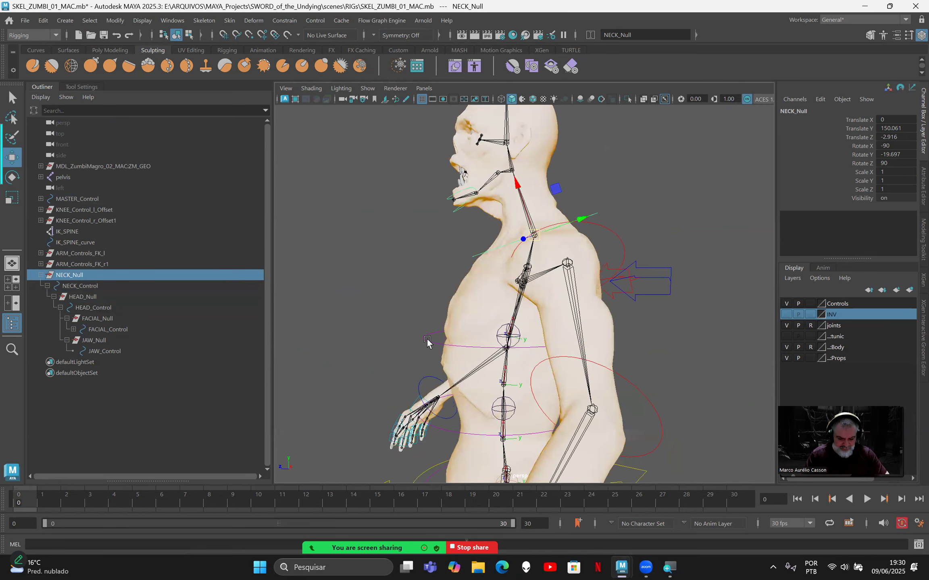
pyautogui.click(427, 343)
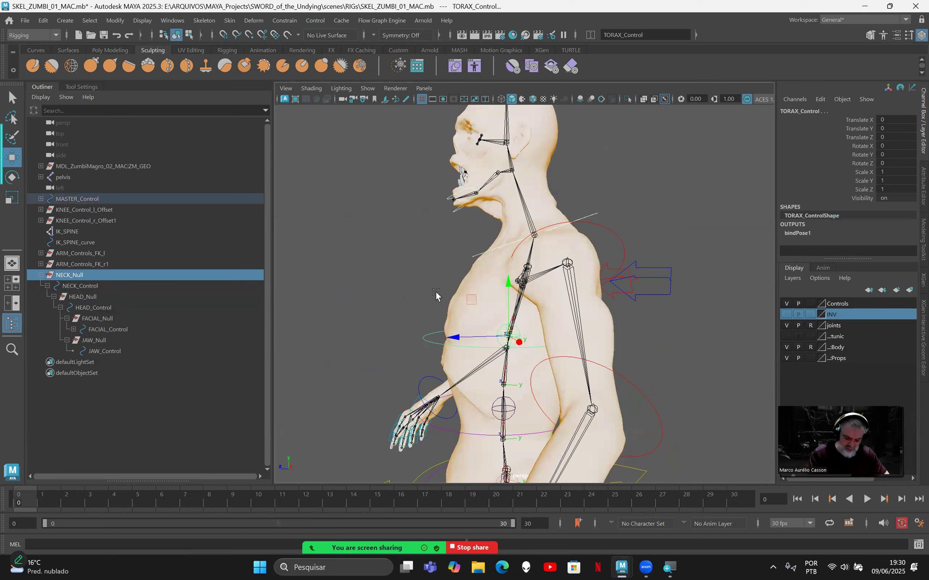
pyautogui.press('p')
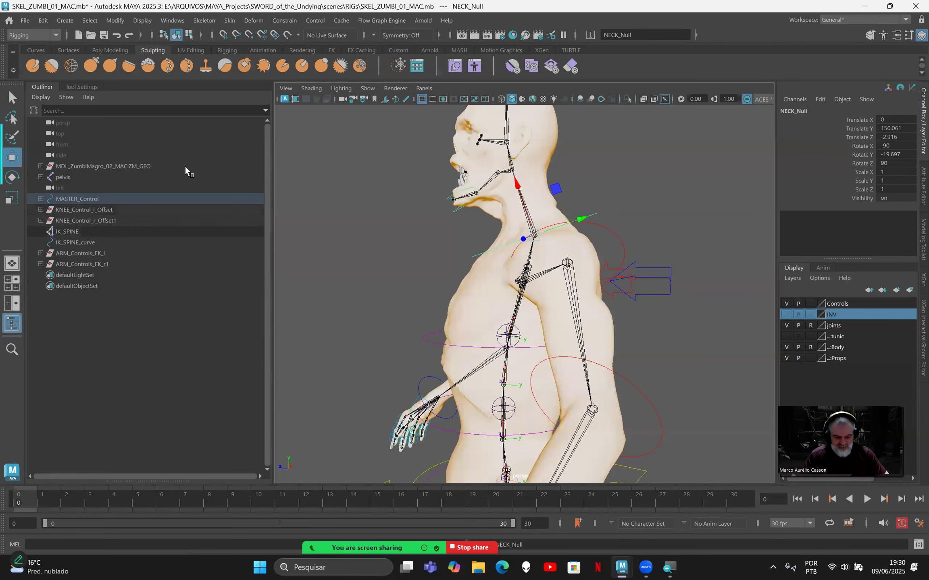
# - Reveal NECK_Null inside the MASTER_Control hierarchy and expand its branches down to FACIAL_Control and JAW_Control
pyautogui.press('f')
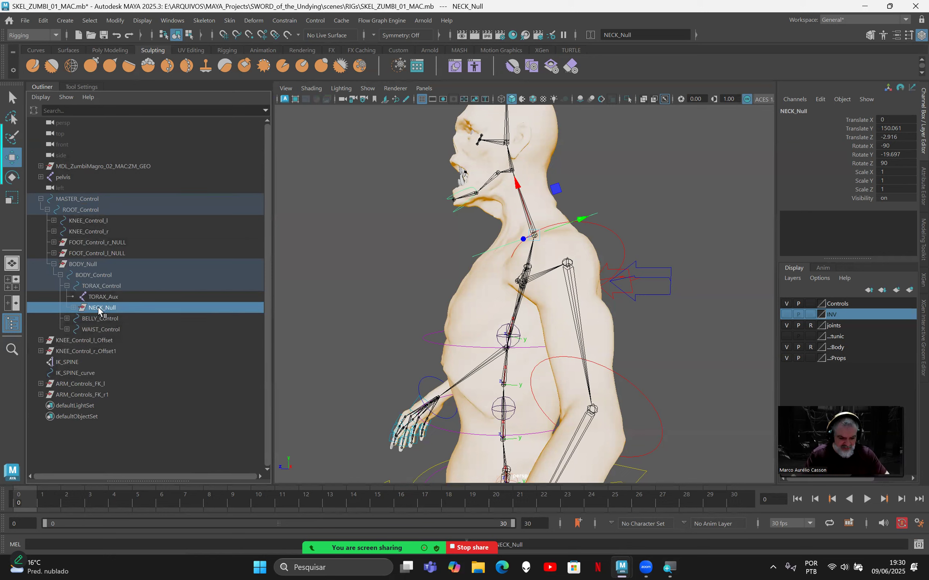
pyautogui.click(74, 308)
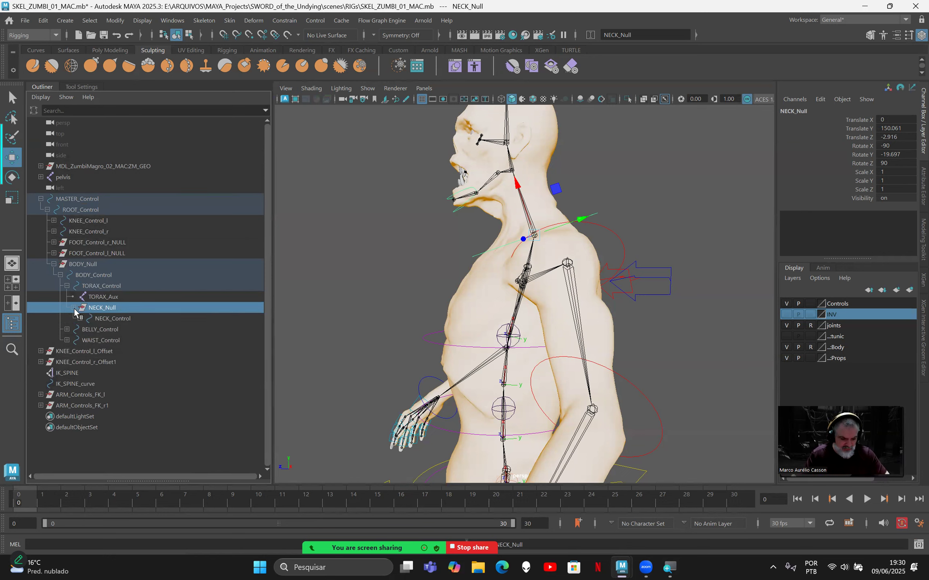
pyautogui.click(87, 329)
pyautogui.click(93, 340)
pyautogui.click(99, 361)
pyautogui.click(99, 351)
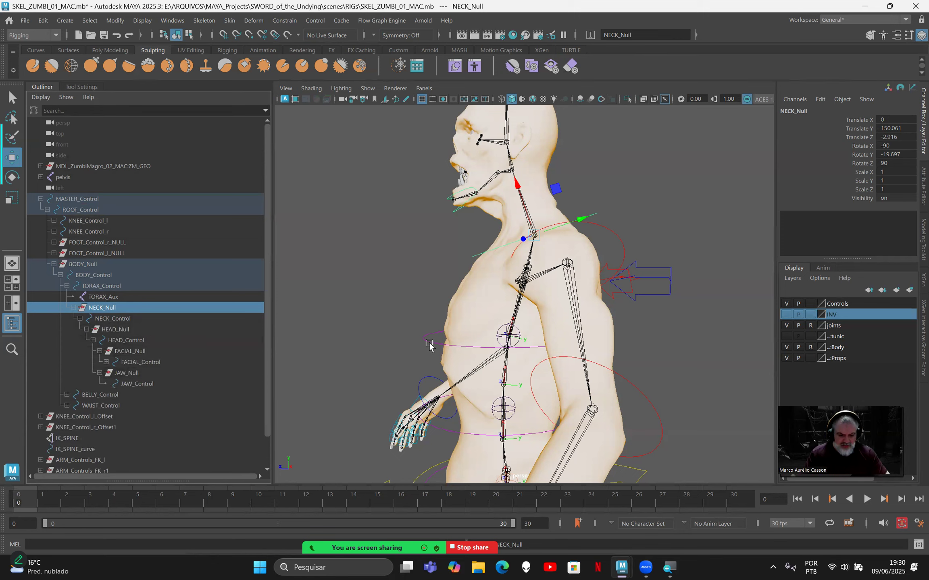
# - Inspect the upper-body rig from the front and check the character's right arm controls, including SHOULDER_Control_r and WRIST_Control_r
pyautogui.keyDown('alt'); pyautogui.moveTo(396, 321); pyautogui.dragTo(520, 306); pyautogui.keyUp('alt')
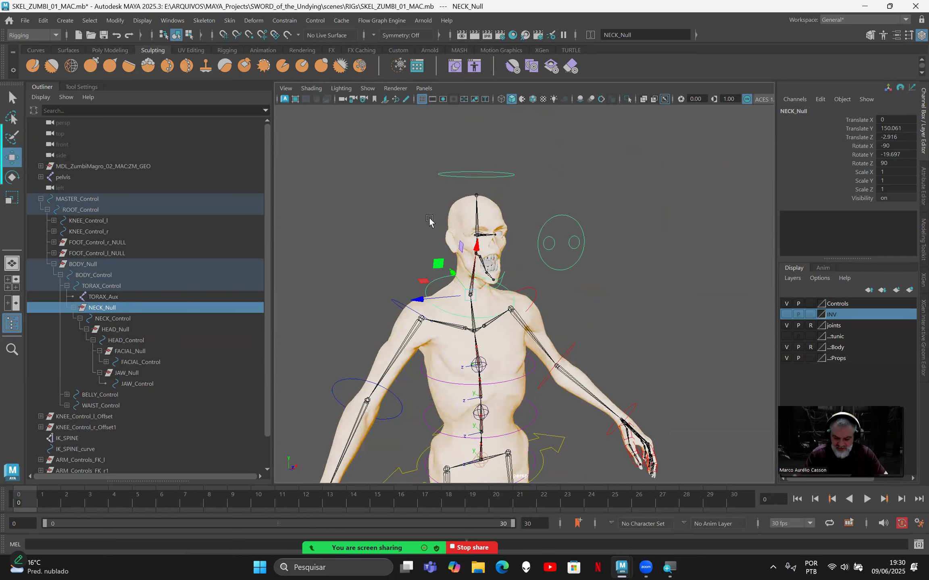
pyautogui.moveTo(381, 323)
pyautogui.keyDown('alt'); pyautogui.mouseDown()
pyautogui.moveTo(397, 331)
pyautogui.moveTo(353, 321)
pyautogui.moveTo(370, 311)
pyautogui.mouseUp(); pyautogui.keyUp('alt')
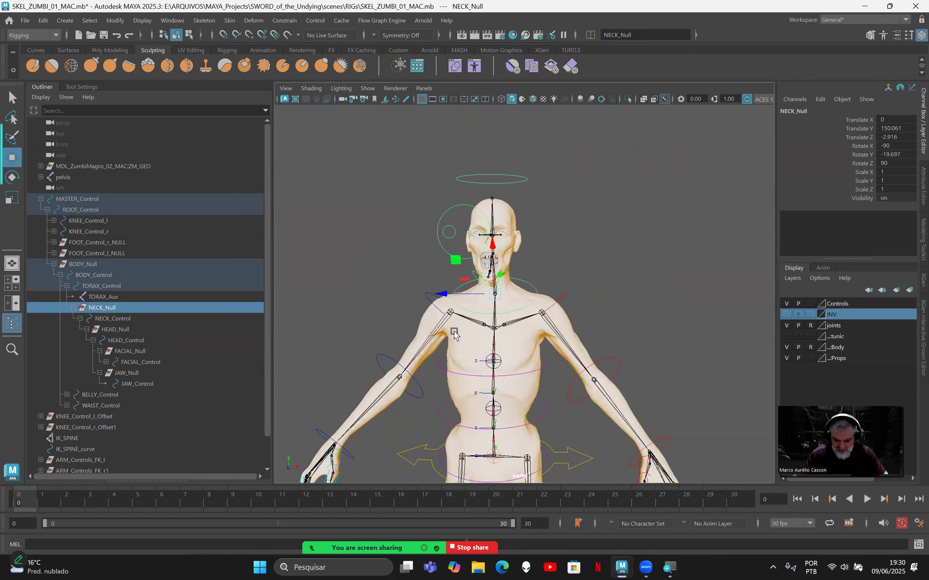
pyautogui.keyDown('alt'); pyautogui.moveTo(540, 373); pyautogui.dragTo(535, 296, button='middle'); pyautogui.keyUp('alt')
pyautogui.keyDown('alt'); pyautogui.moveTo(469, 310); pyautogui.dragTo(464, 252, button='middle'); pyautogui.keyUp('alt')
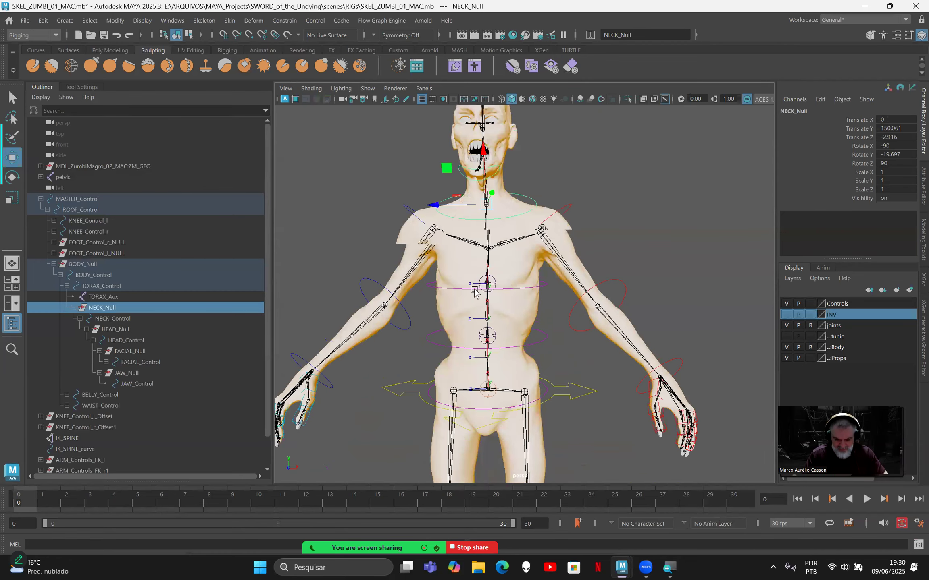
pyautogui.keyDown('alt'); pyautogui.moveTo(474, 291); pyautogui.dragTo(542, 306, button='right'); pyautogui.keyUp('alt')
pyautogui.keyDown('alt'); pyautogui.moveTo(493, 276); pyautogui.dragTo(473, 228); pyautogui.keyUp('alt')
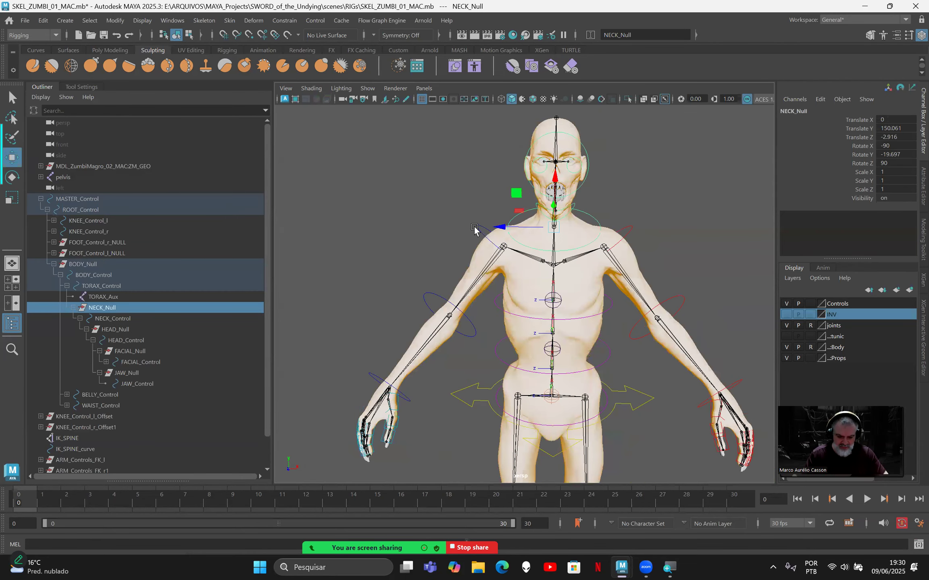
pyautogui.click(447, 300)
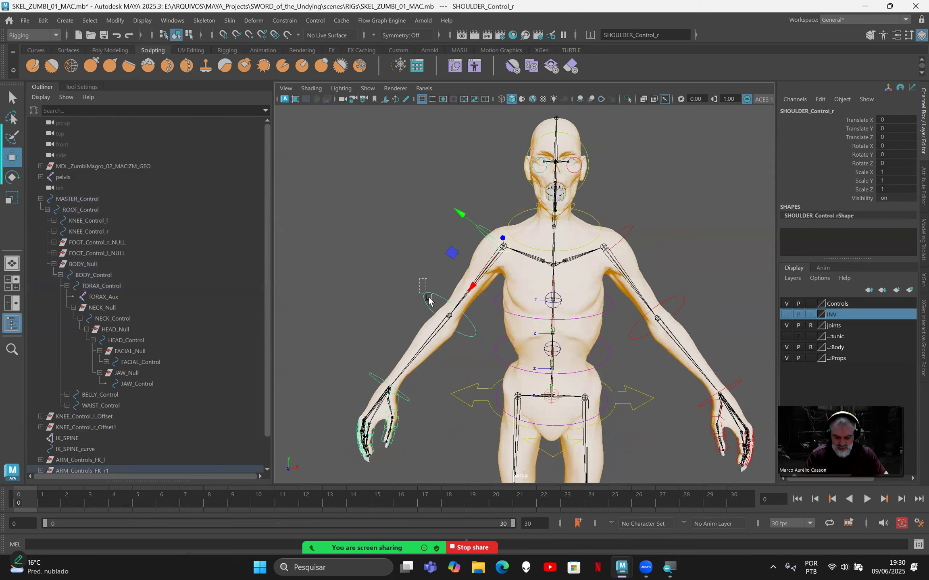
pyautogui.moveTo(344, 361); pyautogui.dragTo(373, 386)
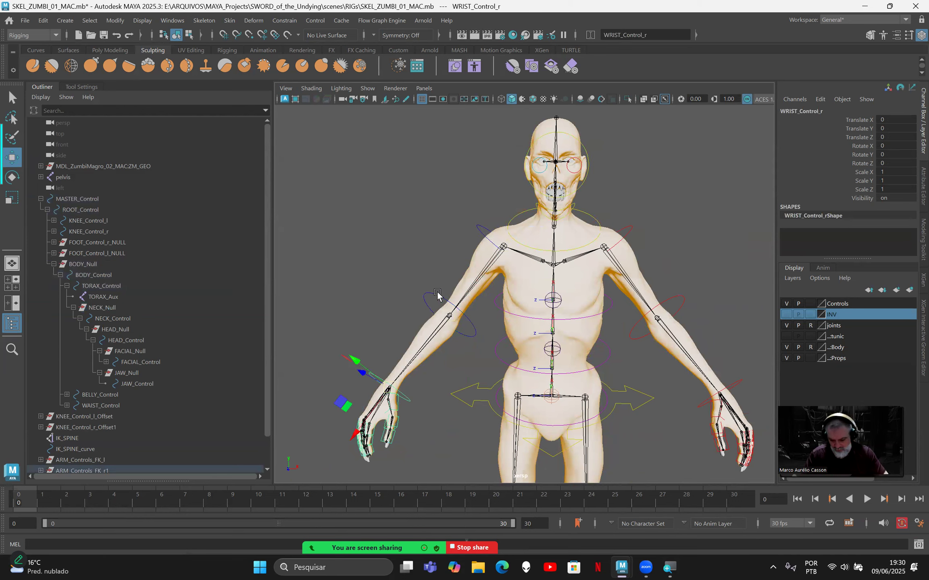
# - Return the joints layer to normal display so that its joints can be selected
pyautogui.keyDown('alt'); pyautogui.moveTo(442, 339); pyautogui.dragTo(504, 310); pyautogui.keyUp('alt')
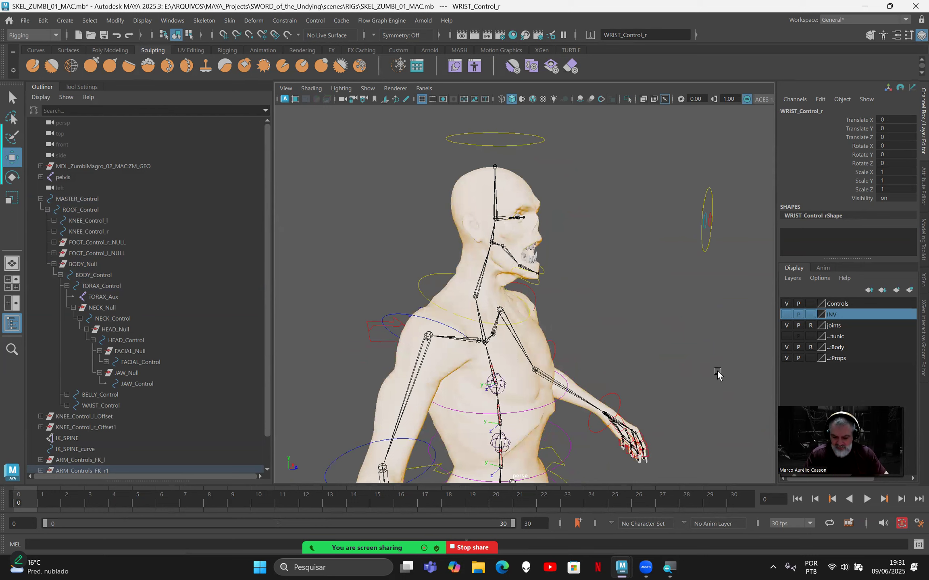
pyautogui.click(810, 326)
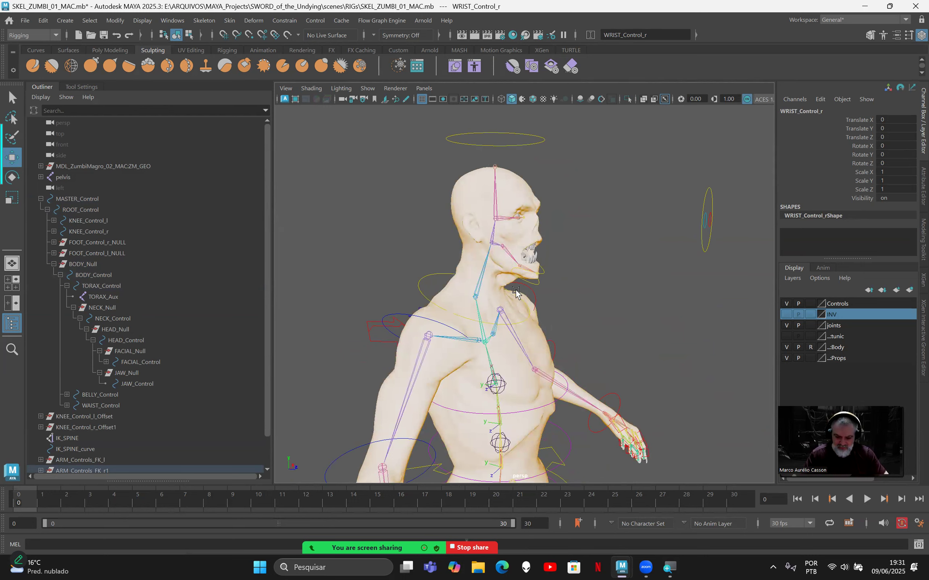
# - Parent-constrain the neck joint to NECK_Control with Maintain offset enabled and all translate and rotate axes constrained
pyautogui.keyDown('alt'); pyautogui.moveTo(516, 290); pyautogui.dragTo(502, 268); pyautogui.keyUp('alt')
pyautogui.keyDown('alt'); pyautogui.moveTo(482, 303); pyautogui.dragTo(572, 349, button='right'); pyautogui.keyUp('alt')
pyautogui.keyDown('alt'); pyautogui.moveTo(535, 349); pyautogui.dragTo(397, 324); pyautogui.keyUp('alt')
pyautogui.moveTo(434, 286); pyautogui.dragTo(443, 307)
pyautogui.keyDown('alt'); pyautogui.moveTo(361, 309); pyautogui.dragTo(388, 313); pyautogui.keyUp('alt')
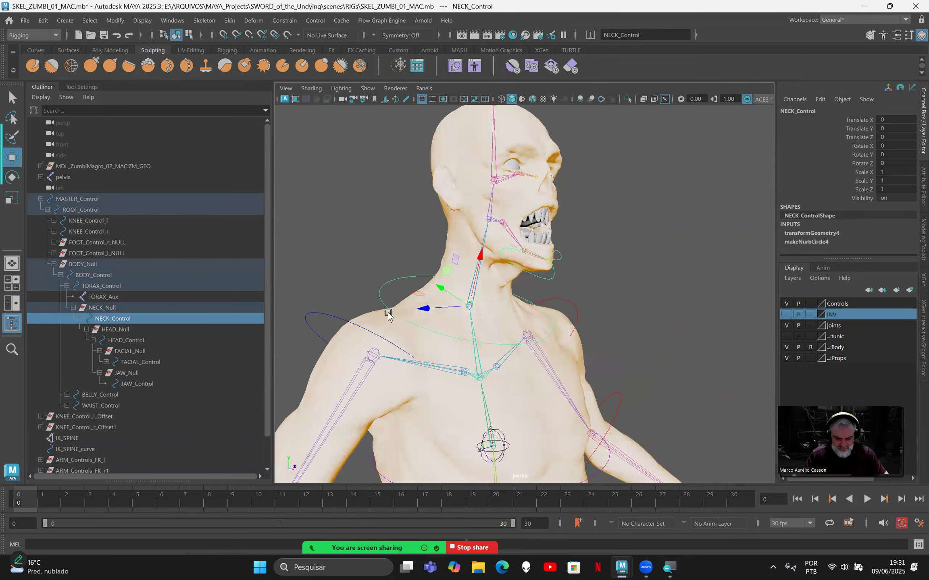
pyautogui.keyDown('alt'); pyautogui.moveTo(387, 313); pyautogui.dragTo(461, 373, button='right'); pyautogui.keyUp('alt')
pyautogui.keyDown('alt'); pyautogui.moveTo(415, 344); pyautogui.dragTo(436, 343); pyautogui.keyUp('alt')
pyautogui.press('q')
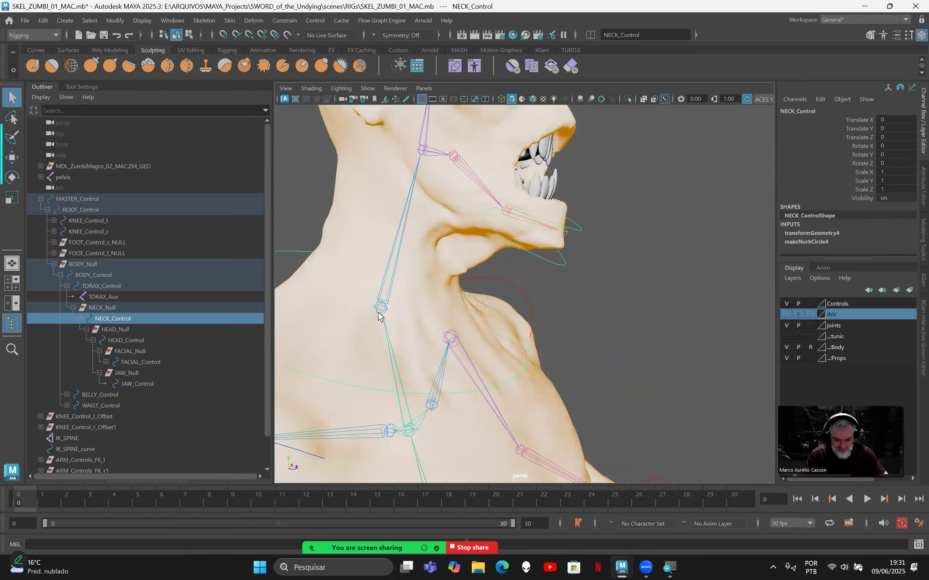
pyautogui.keyDown('alt'); pyautogui.moveTo(378, 316); pyautogui.dragTo(560, 330, button='middle'); pyautogui.keyUp('alt')
pyautogui.keyDown('alt'); pyautogui.moveTo(560, 342); pyautogui.dragTo(475, 322); pyautogui.keyUp('alt')
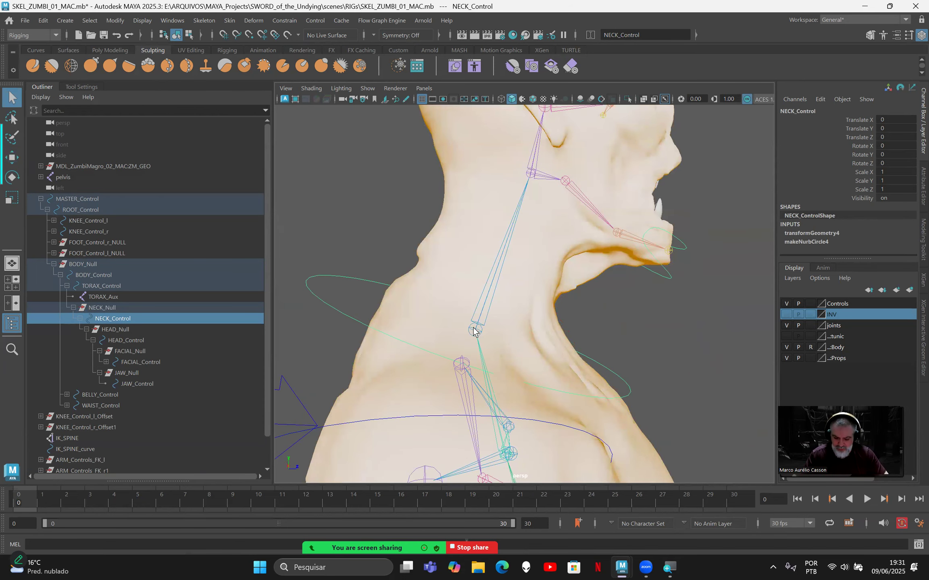
pyautogui.keyDown('alt'); pyautogui.moveTo(362, 310); pyautogui.dragTo(421, 296, button='middle'); pyautogui.keyUp('alt')
pyautogui.keyDown('alt'); pyautogui.moveTo(450, 301); pyautogui.dragTo(433, 243); pyautogui.keyUp('alt')
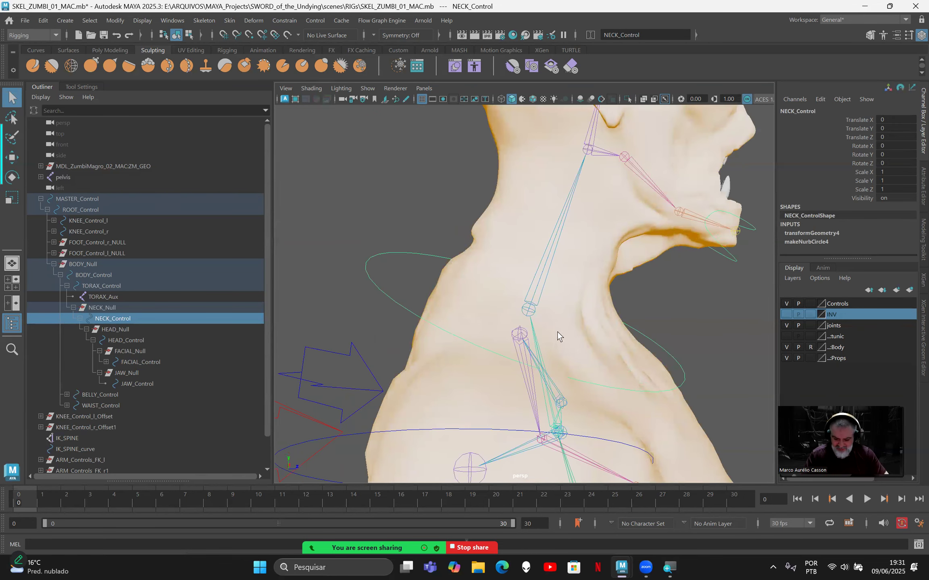
pyautogui.click(530, 311)
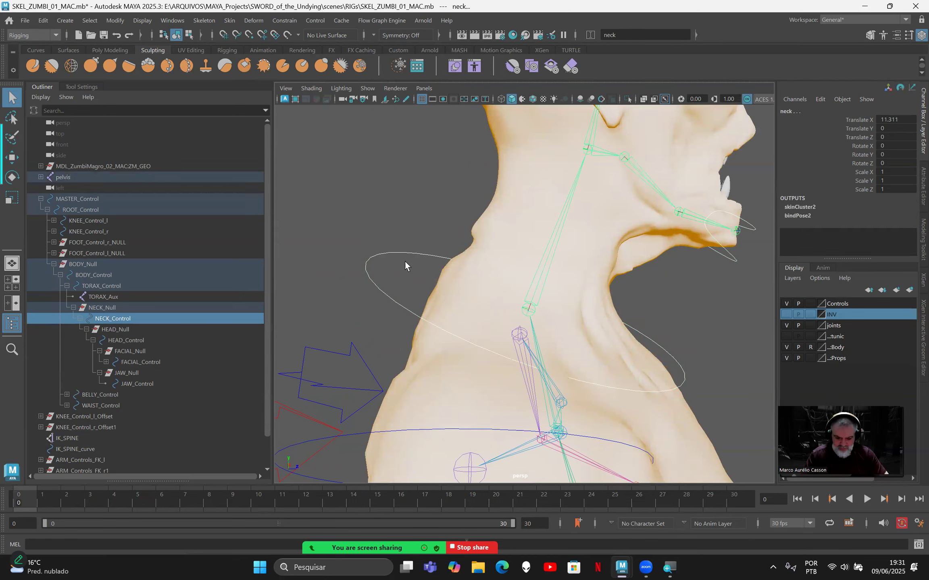
pyautogui.click(281, 22)
pyautogui.click(376, 50)
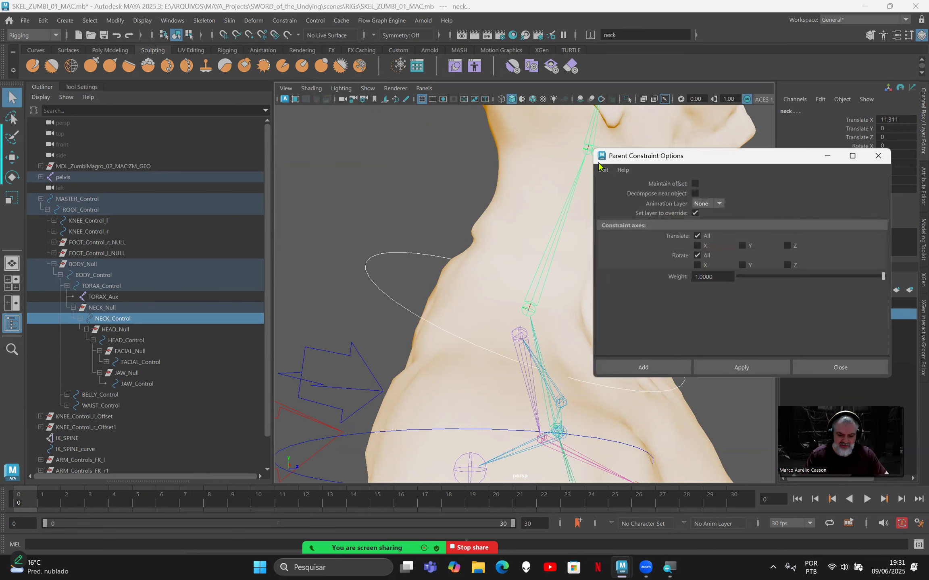
pyautogui.click(694, 183)
pyautogui.keyDown('alt'); pyautogui.moveTo(468, 234); pyautogui.dragTo(414, 221, button='middle'); pyautogui.keyUp('alt')
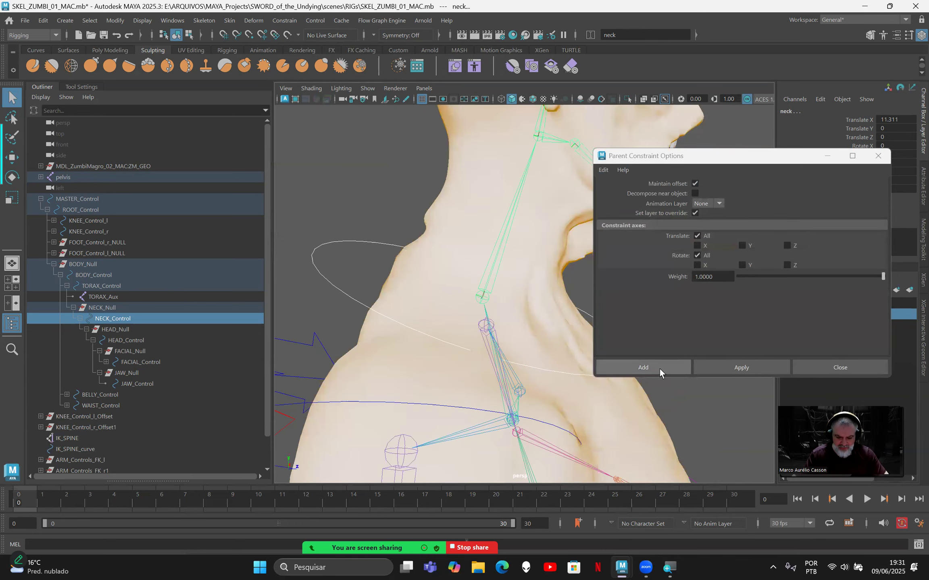
pyautogui.click(658, 367)
# - Apply the same parent constraint from HEAD_Control to the head joint
pyautogui.keyDown('alt'); pyautogui.moveTo(677, 278); pyautogui.dragTo(639, 282, button='right'); pyautogui.keyUp('alt')
pyautogui.keyDown('alt'); pyautogui.moveTo(608, 157); pyautogui.dragTo(564, 397, button='middle'); pyautogui.keyUp('alt')
pyautogui.keyDown('alt'); pyautogui.moveTo(572, 212); pyautogui.dragTo(537, 129, button='right'); pyautogui.keyUp('alt')
pyautogui.click(526, 174)
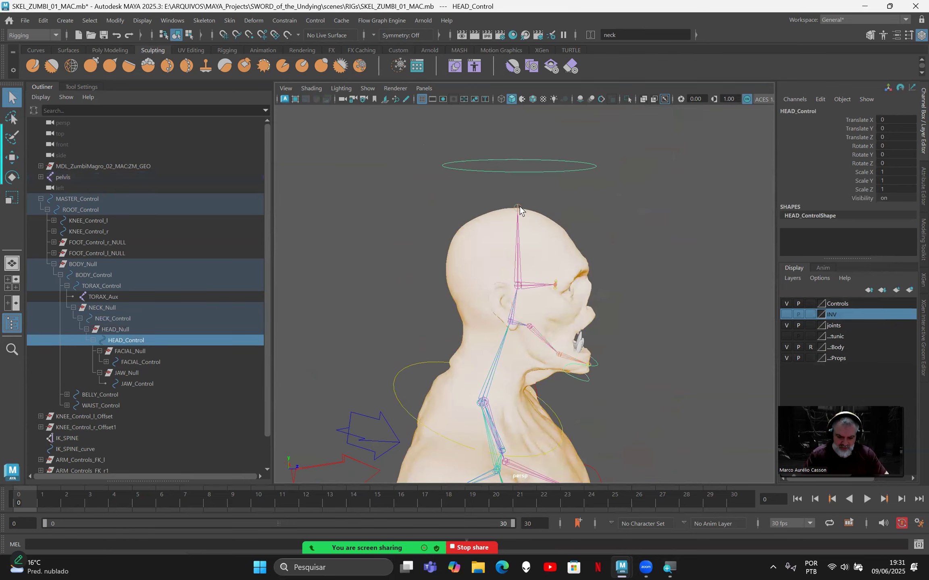
pyautogui.keyDown('alt'); pyautogui.moveTo(461, 248); pyautogui.dragTo(506, 348, button='right'); pyautogui.keyUp('alt')
pyautogui.click(506, 348)
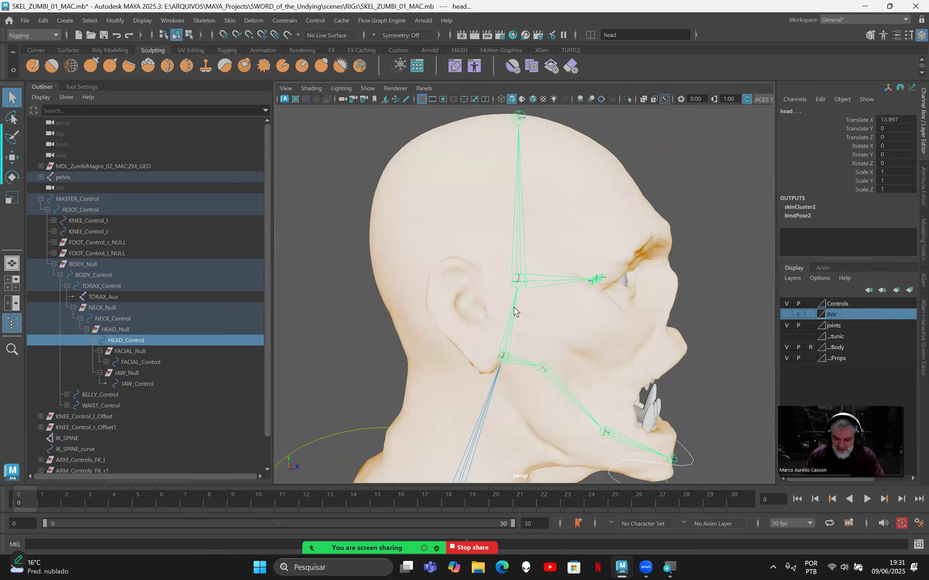
pyautogui.press('g')
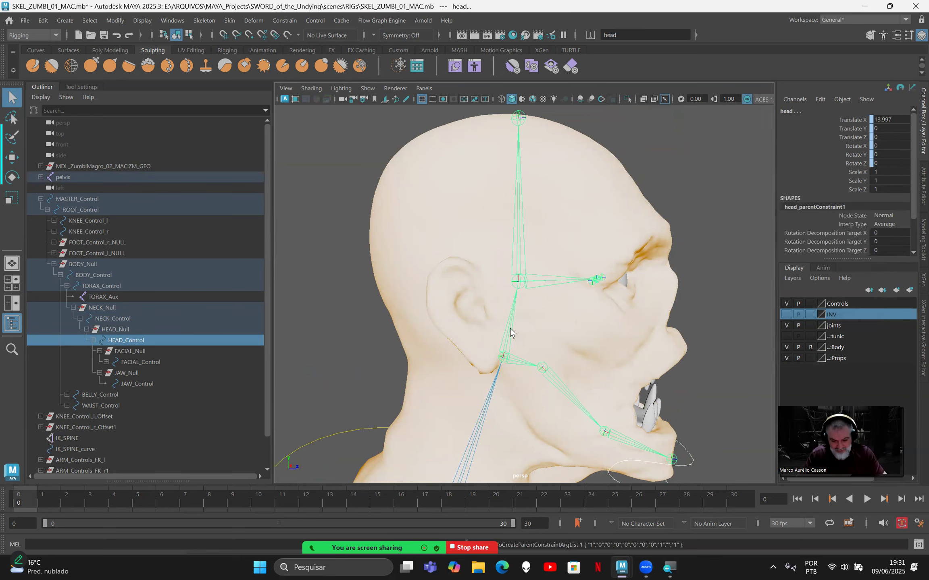
# - Apply the same parent constraint from JAW_Control to the jaw joint
pyautogui.scroll(-4, 550, 362)
pyautogui.keyDown('alt'); pyautogui.moveTo(568, 363); pyautogui.dragTo(580, 374); pyautogui.keyUp('alt')
pyautogui.scroll(2, 580, 373)
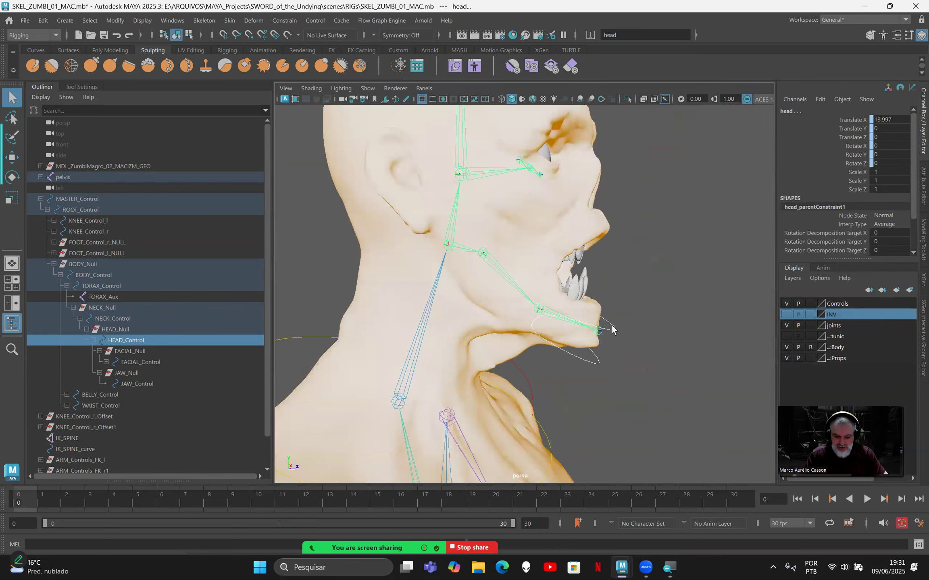
pyautogui.scroll(2, 612, 325)
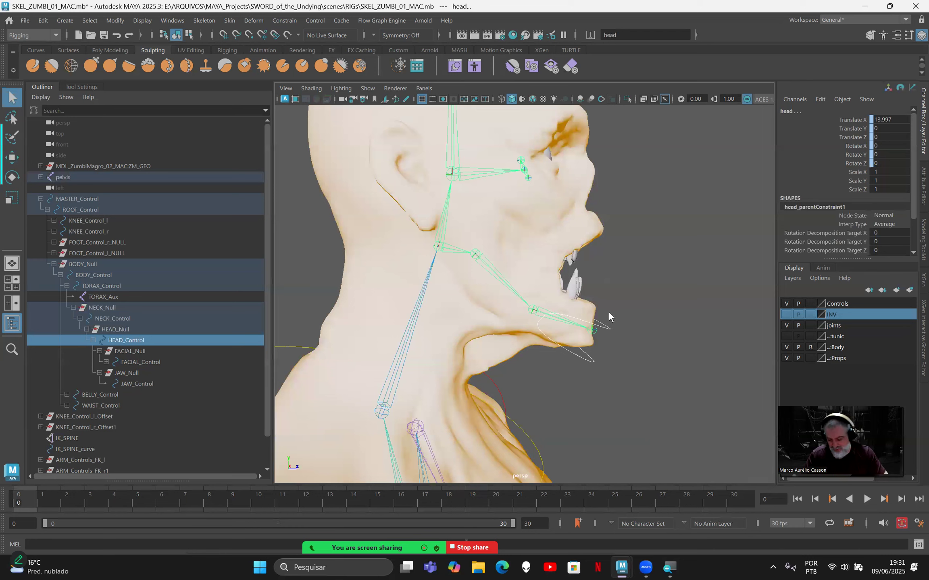
pyautogui.moveTo(615, 339); pyautogui.dragTo(611, 342)
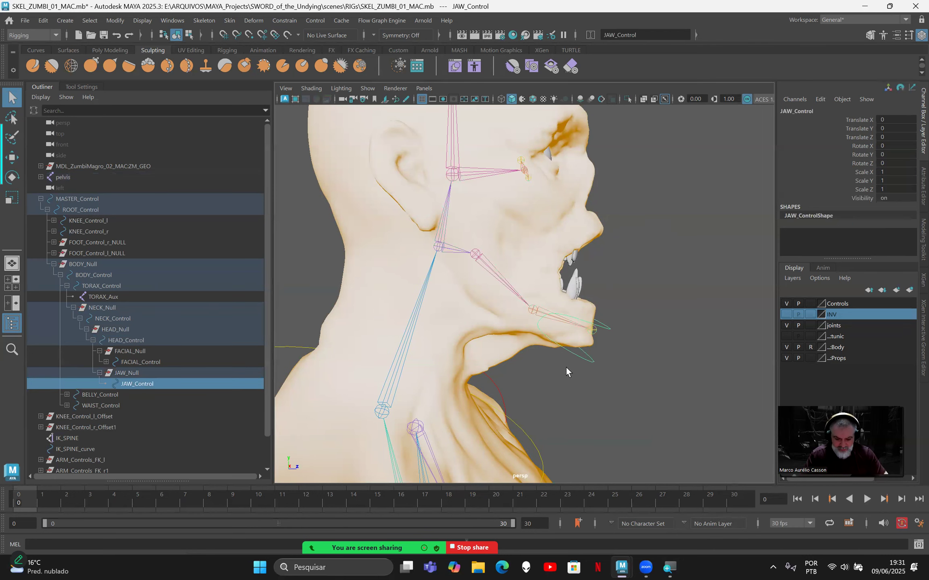
pyautogui.keyDown('alt'); pyautogui.moveTo(565, 367); pyautogui.dragTo(537, 367); pyautogui.keyUp('alt')
pyautogui.scroll(3, 495, 274)
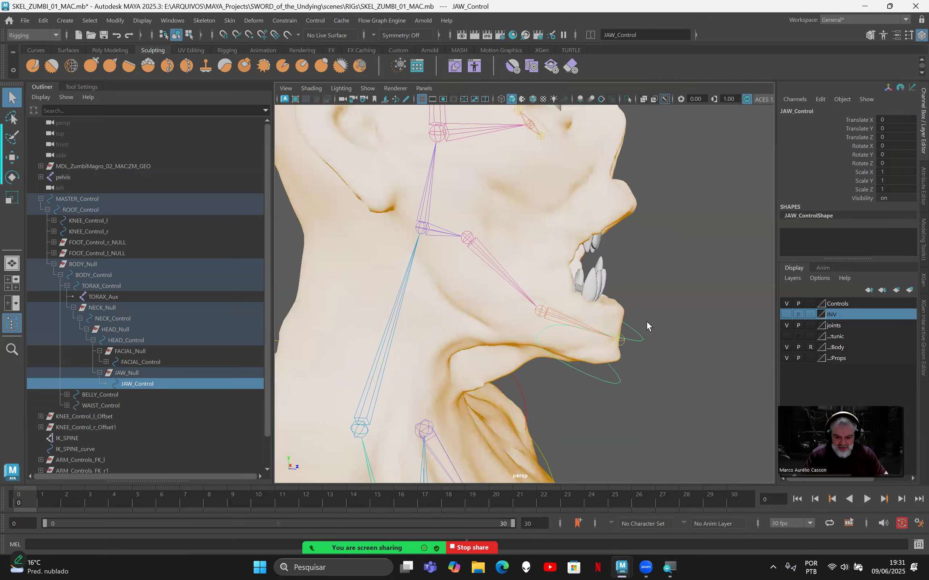
pyautogui.click(467, 238)
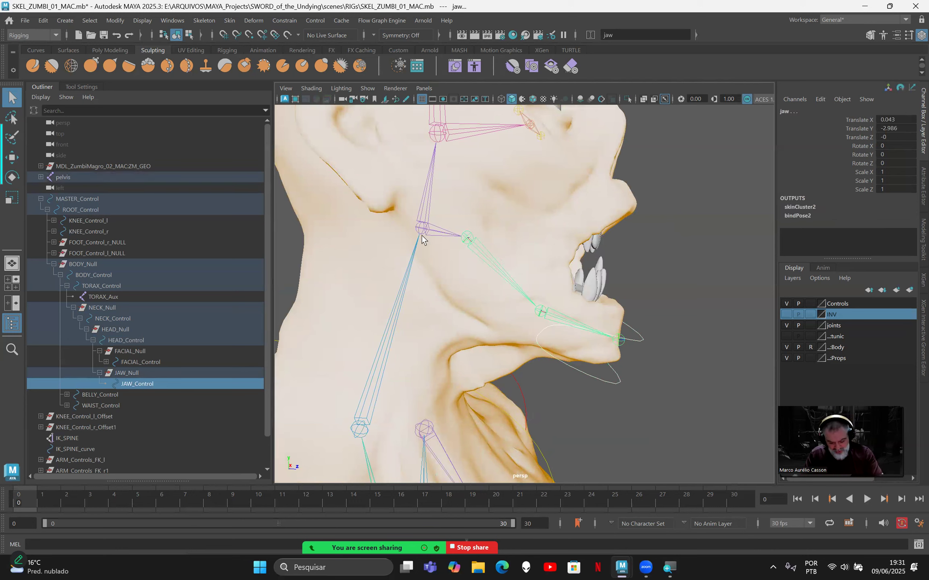
pyautogui.press('g')
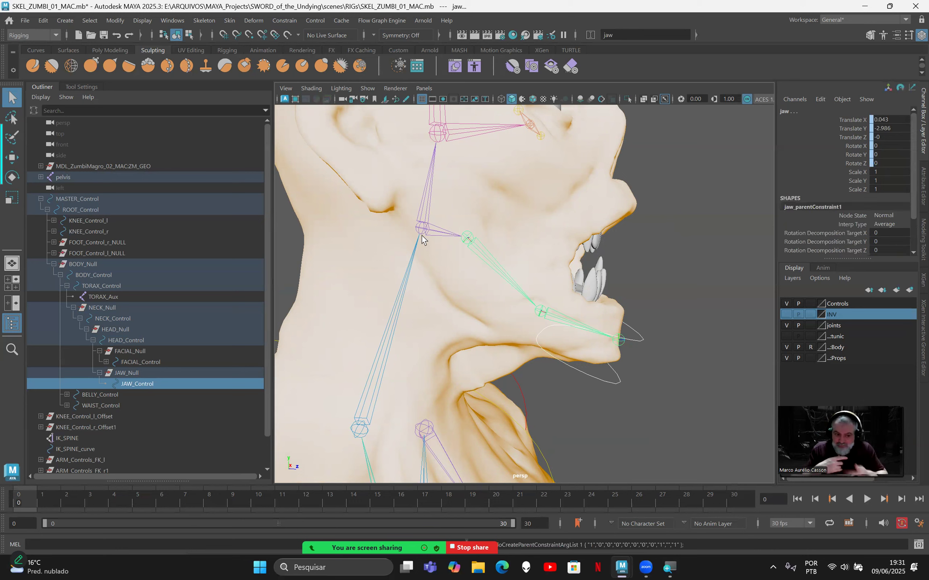
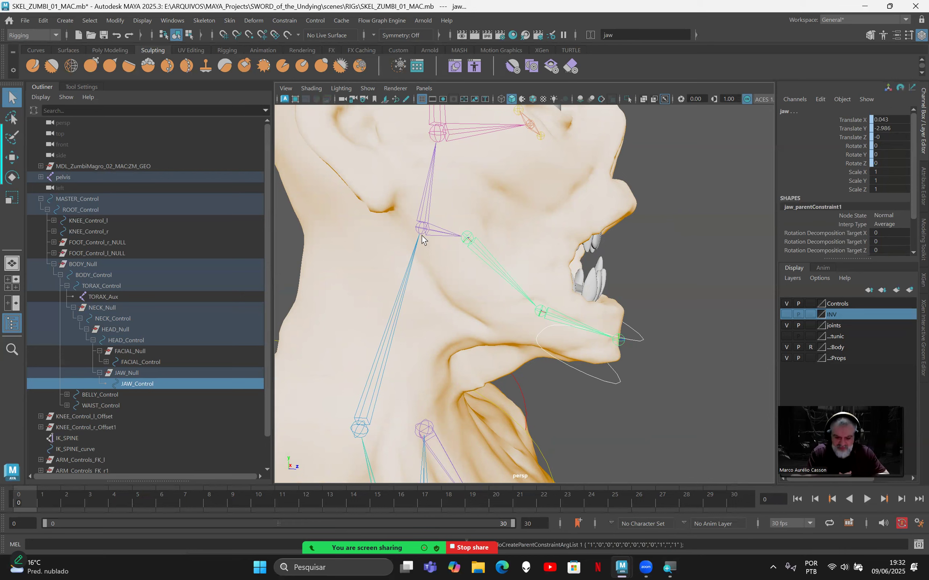
# - Test the neck constraint by rotating NECK_Control, and undo the rotation
pyautogui.scroll(-8, 423, 233)
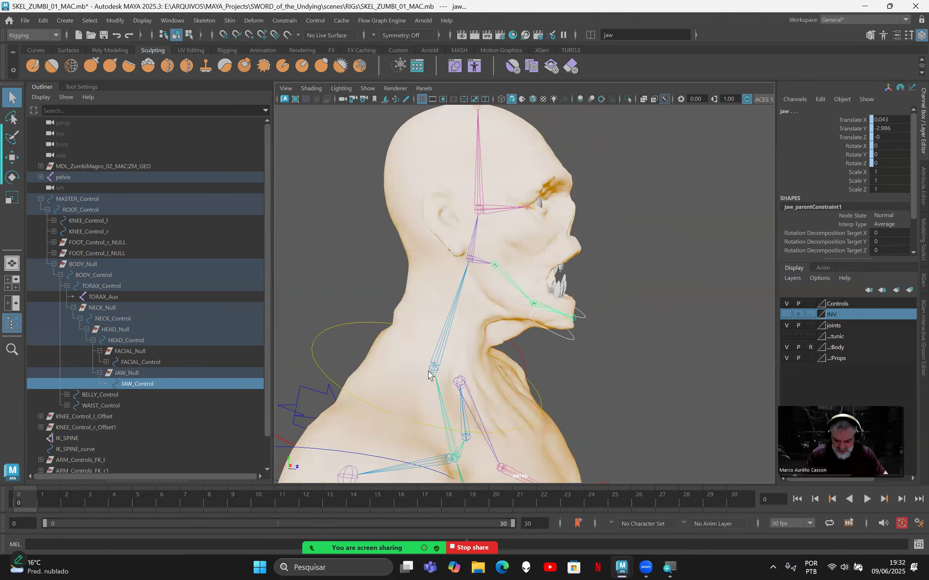
pyautogui.click(364, 325)
pyautogui.keyDown('alt'); pyautogui.moveTo(367, 328); pyautogui.dragTo(463, 344, button='right'); pyautogui.keyUp('alt')
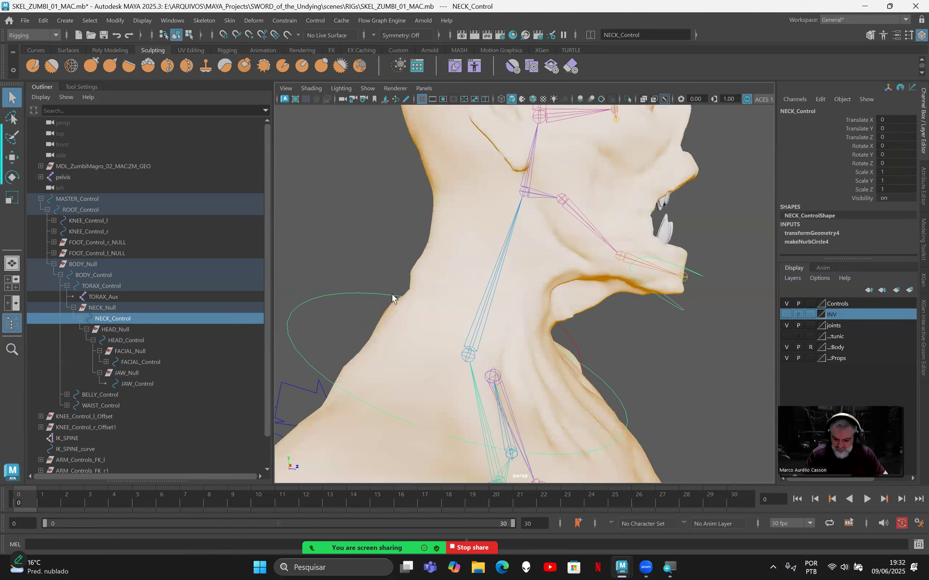
pyautogui.scroll(-6, 426, 330)
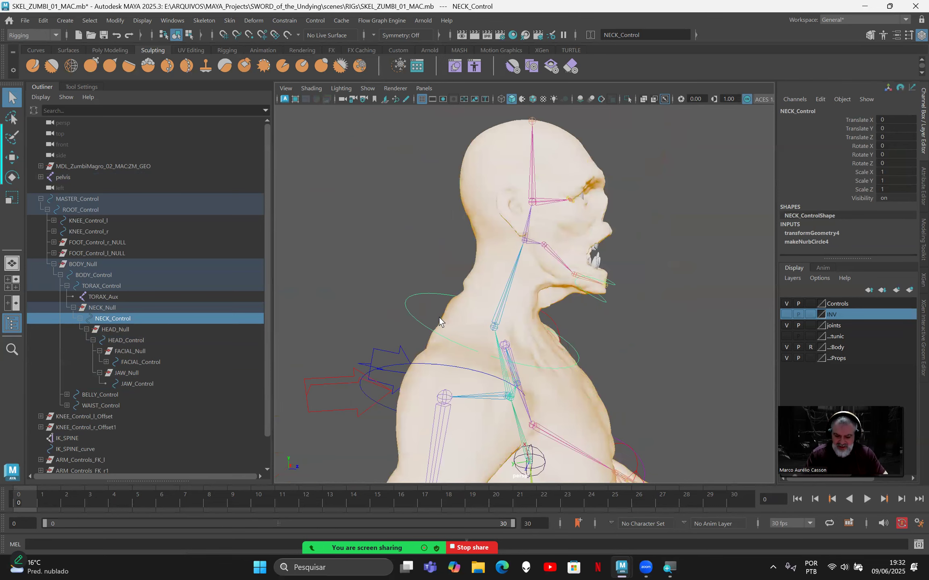
pyautogui.scroll(-3, 541, 330)
pyautogui.press('e')
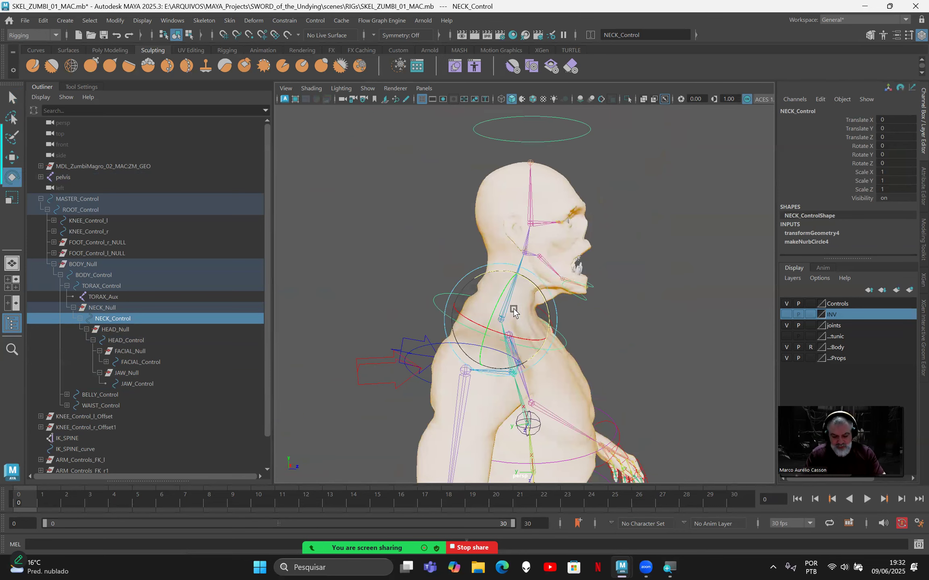
pyautogui.moveTo(548, 309); pyautogui.dragTo(484, 267)
pyautogui.hotkey('ctrl', 'z')
pyautogui.keyDown('alt'); pyautogui.moveTo(482, 246); pyautogui.dragTo(428, 220); pyautogui.keyUp('alt')
pyautogui.scroll(3, 541, 279)
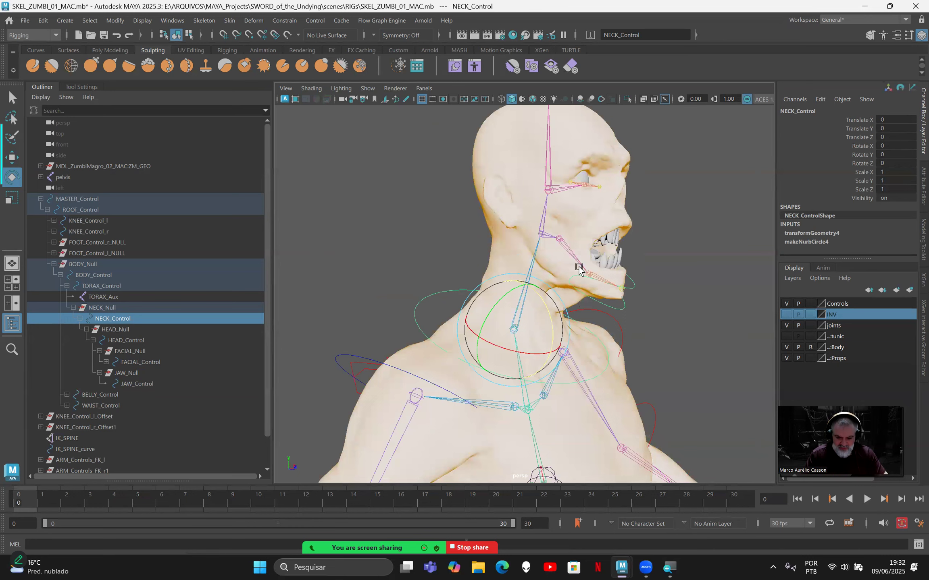
pyautogui.keyDown('alt'); pyautogui.moveTo(562, 278); pyautogui.dragTo(580, 266); pyautogui.keyUp('alt')
pyautogui.scroll(-3, 546, 214)
# - Hide the Props layer, test the jaw by rotating JAW_Control about 29 degrees in Z, and undo the rotation
pyautogui.click(498, 129)
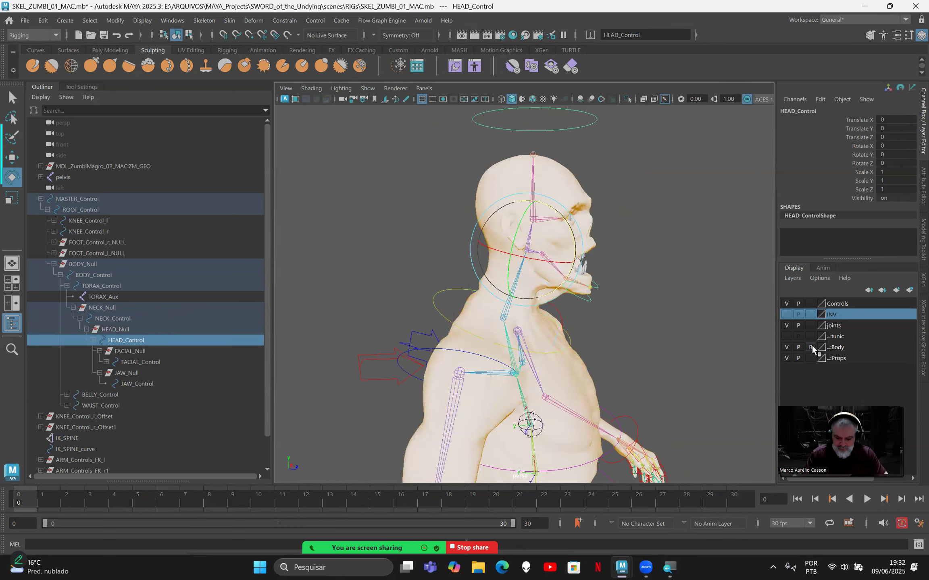
pyautogui.click(785, 358)
pyautogui.keyDown('alt'); pyautogui.moveTo(700, 277); pyautogui.dragTo(634, 281); pyautogui.keyUp('alt')
pyautogui.keyDown('alt'); pyautogui.moveTo(667, 264); pyautogui.dragTo(561, 275, button='middle'); pyautogui.keyUp('alt')
pyautogui.keyDown('alt'); pyautogui.moveTo(561, 276); pyautogui.dragTo(634, 266, button='right'); pyautogui.keyUp('alt')
pyautogui.keyDown('alt'); pyautogui.moveTo(634, 267); pyautogui.dragTo(615, 302, button='middle'); pyautogui.keyUp('alt')
pyautogui.keyDown('alt'); pyautogui.moveTo(487, 233); pyautogui.dragTo(617, 328, button='right'); pyautogui.keyUp('alt')
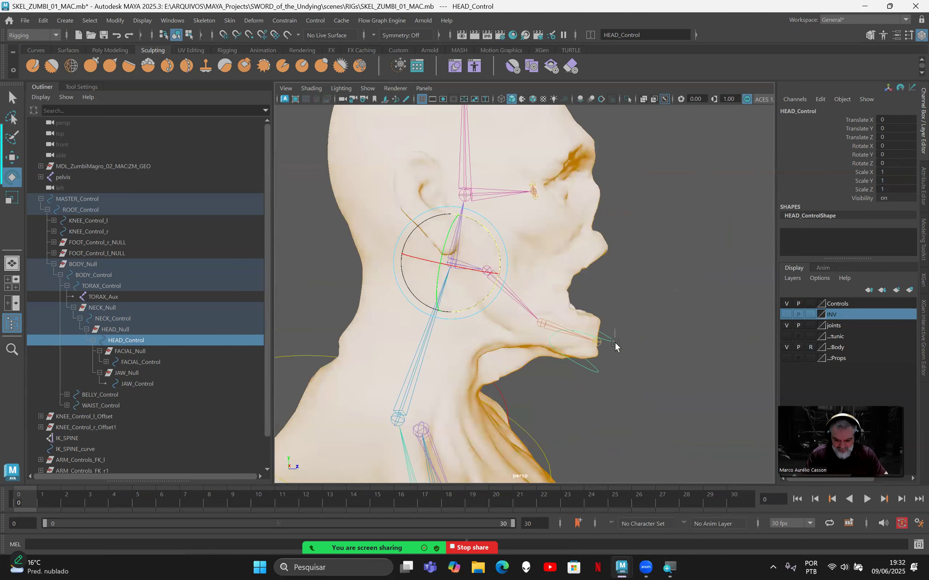
pyautogui.click(608, 341)
pyautogui.moveTo(531, 262)
pyautogui.mouseDown()
pyautogui.moveTo(528, 272)
pyautogui.moveTo(543, 243)
pyautogui.moveTo(538, 275)
pyautogui.mouseUp()
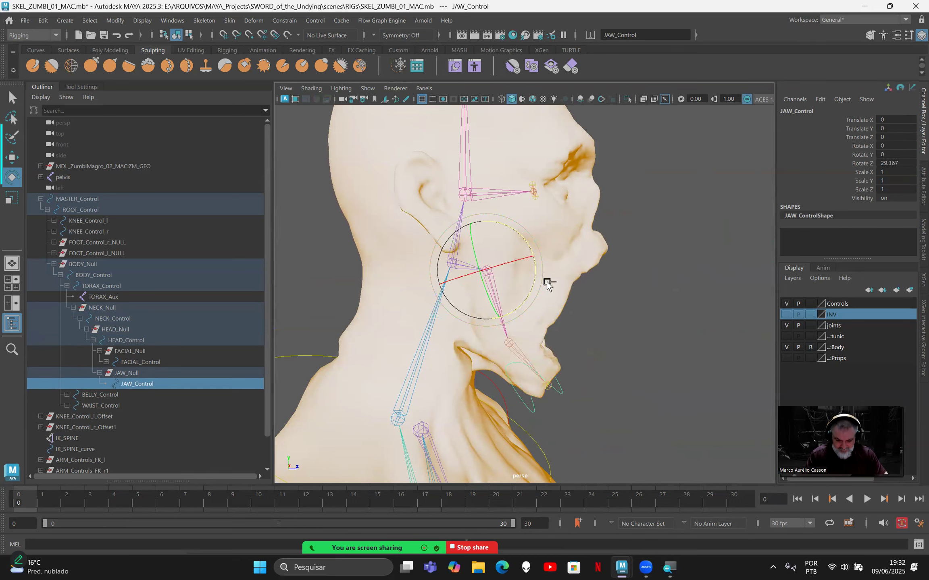
pyautogui.hotkey('ctrl', 'z')
# - Select FACIAL_Control in front of the face and show the Props layer again
pyautogui.scroll(-4, 652, 311)
pyautogui.keyDown('alt'); pyautogui.moveTo(665, 321); pyautogui.dragTo(610, 321, button='middle'); pyautogui.keyUp('alt')
pyautogui.keyDown('alt'); pyautogui.moveTo(579, 304); pyautogui.dragTo(676, 284); pyautogui.keyUp('alt')
pyautogui.click(672, 284)
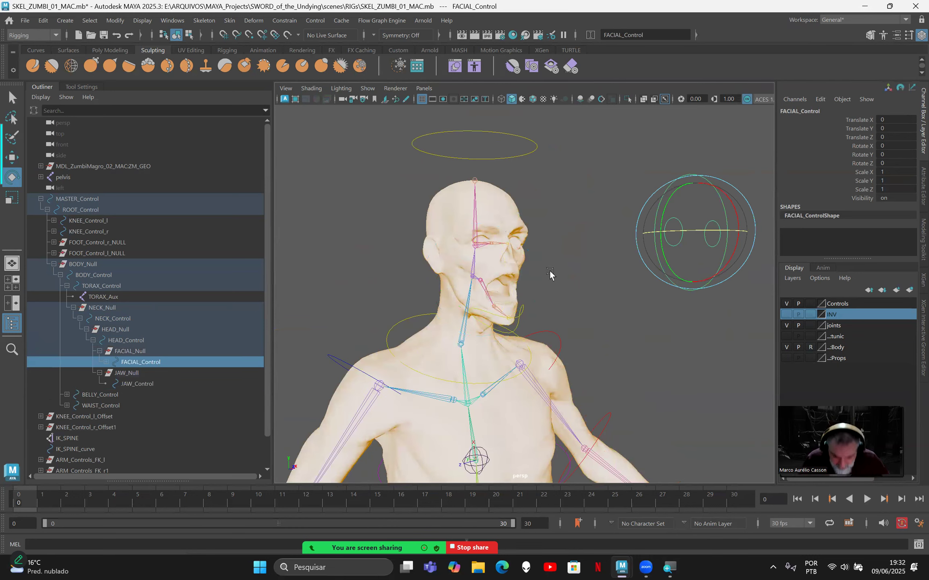
pyautogui.click(785, 359)
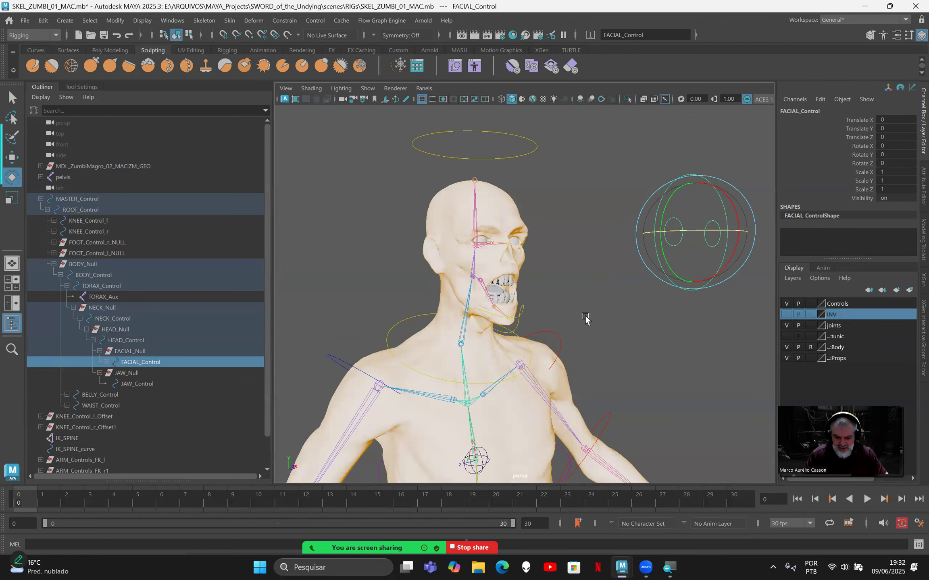
# - Select the Props mesh at the eyes and examine how the eye joints sit relative to the eyeballs
pyautogui.scroll(5, 549, 305)
pyautogui.keyDown('alt'); pyautogui.moveTo(550, 251); pyautogui.dragTo(596, 430, button='middle'); pyautogui.keyUp('alt')
pyautogui.scroll(5, 478, 288)
pyautogui.keyDown('alt'); pyautogui.moveTo(478, 288); pyautogui.dragTo(579, 351, button='middle'); pyautogui.keyUp('alt')
pyautogui.keyDown('alt'); pyautogui.moveTo(561, 351); pyautogui.dragTo(540, 344); pyautogui.keyUp('alt')
pyautogui.scroll(3, 661, 399)
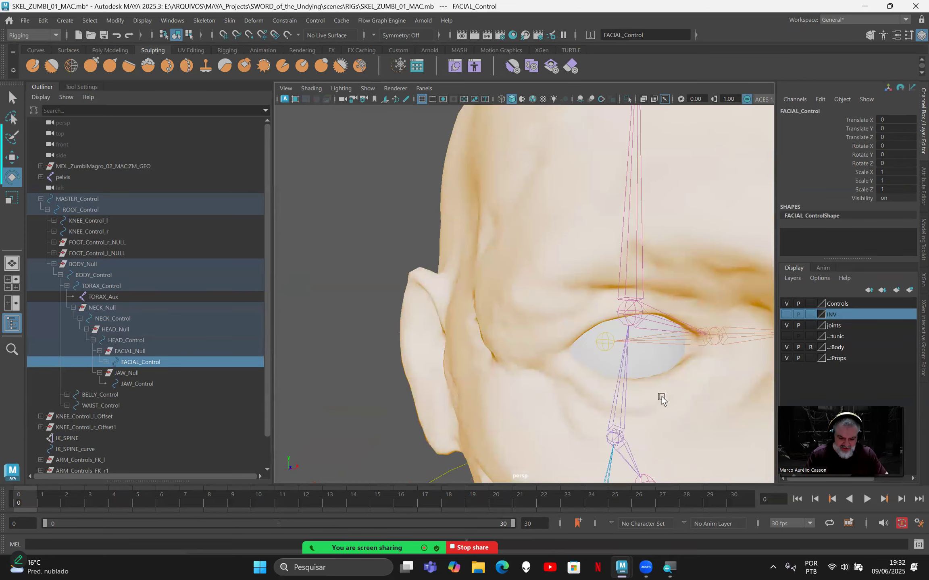
pyautogui.keyDown('alt'); pyautogui.moveTo(661, 399); pyautogui.dragTo(400, 300); pyautogui.keyUp('alt')
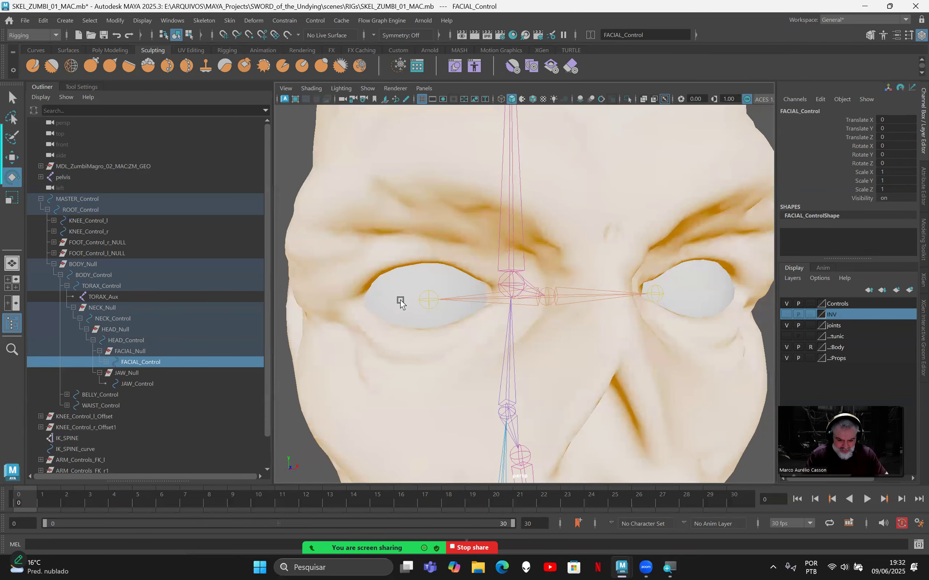
pyautogui.click(403, 302)
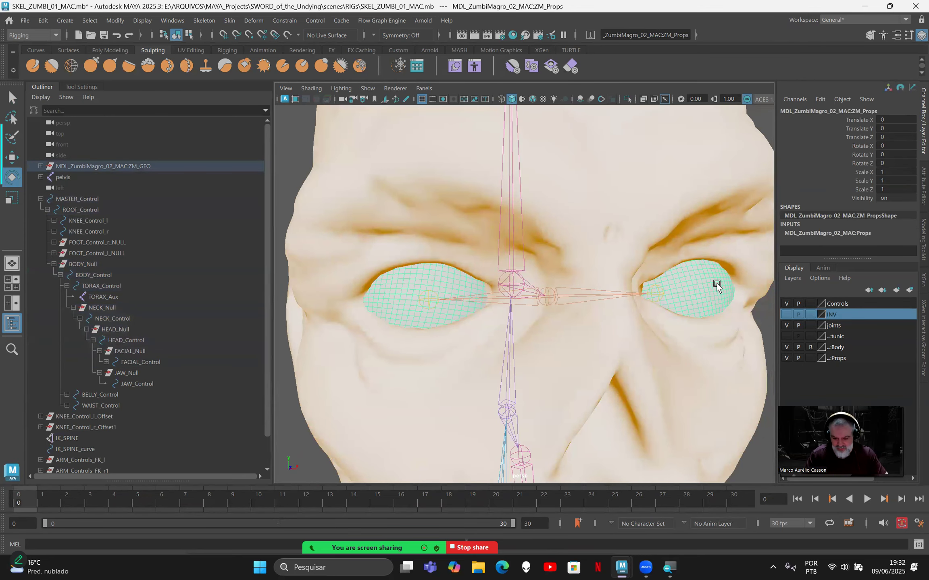
pyautogui.keyDown('alt'); pyautogui.moveTo(423, 307); pyautogui.dragTo(550, 357); pyautogui.keyUp('alt')
pyautogui.keyDown('alt'); pyautogui.moveTo(549, 357); pyautogui.dragTo(631, 393, button='right'); pyautogui.keyUp('alt')
pyautogui.keyDown('alt'); pyautogui.moveTo(535, 333); pyautogui.dragTo(490, 336); pyautogui.keyUp('alt')
pyautogui.keyDown('alt'); pyautogui.moveTo(586, 332); pyautogui.dragTo(418, 301, button='middle'); pyautogui.keyUp('alt')
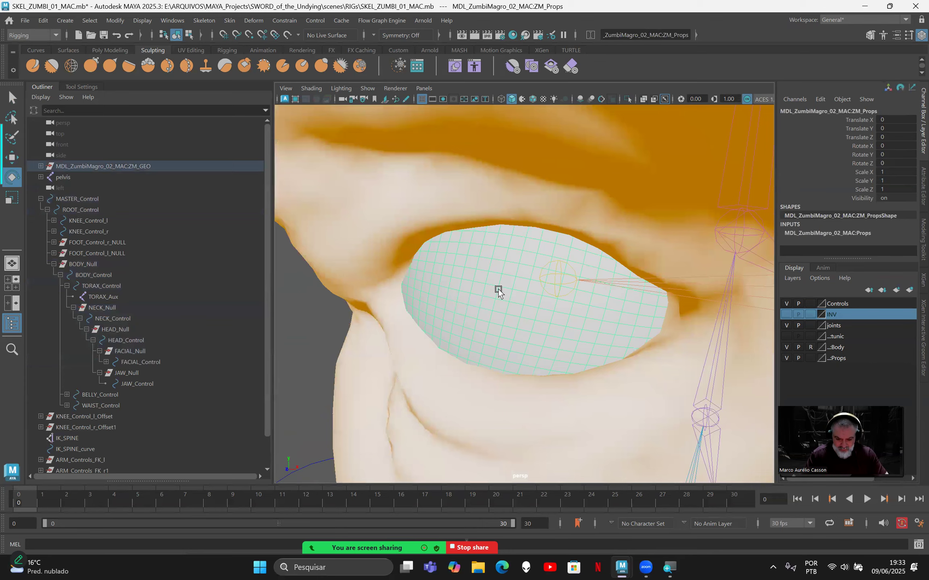
# - Hide the Body layer to expose the Props mesh's full eyeballs and the eye joints
pyautogui.scroll(-3, 494, 314)
pyautogui.scroll(-4, 529, 324)
pyautogui.keyDown('alt'); pyautogui.moveTo(606, 341); pyautogui.dragTo(562, 294, button='middle'); pyautogui.keyUp('alt')
pyautogui.scroll(-5, 536, 306)
pyautogui.scroll(1, 524, 296)
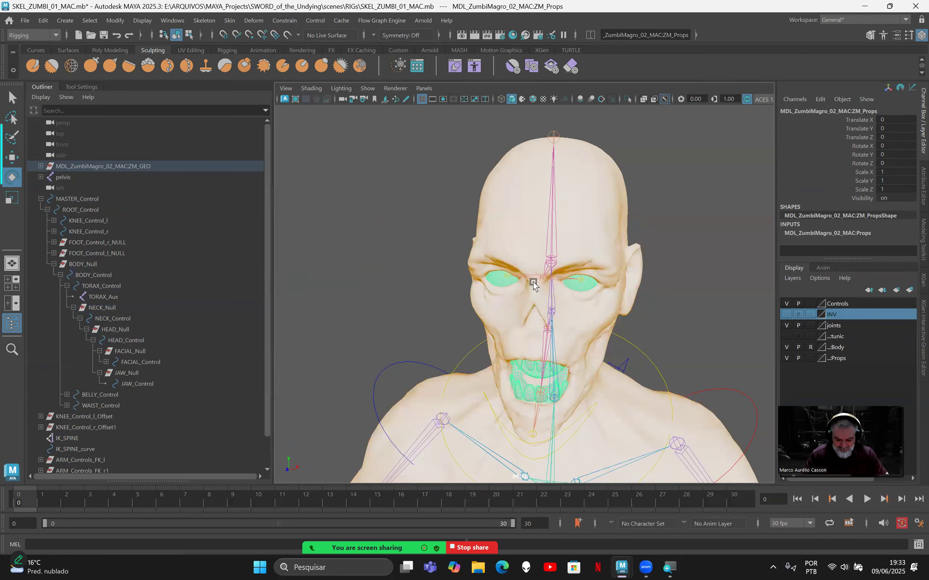
pyautogui.scroll(1, 544, 315)
pyautogui.scroll(3, 506, 266)
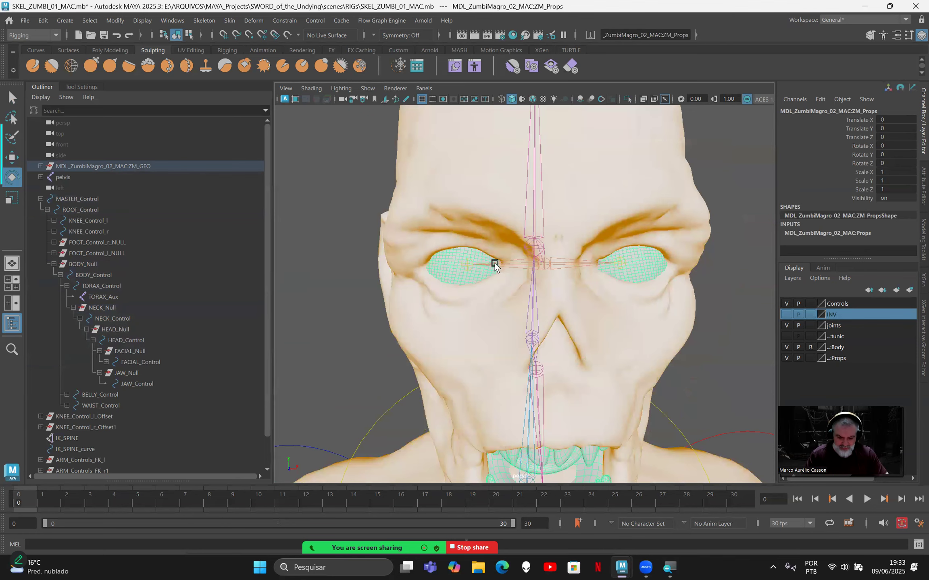
pyautogui.scroll(2, 448, 258)
pyautogui.scroll(1, 325, 209)
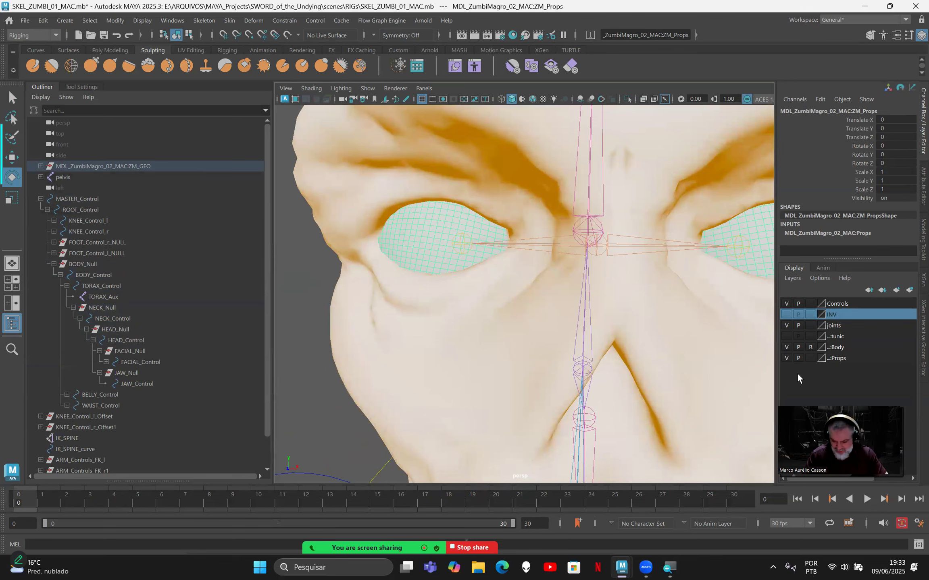
pyautogui.click(785, 347)
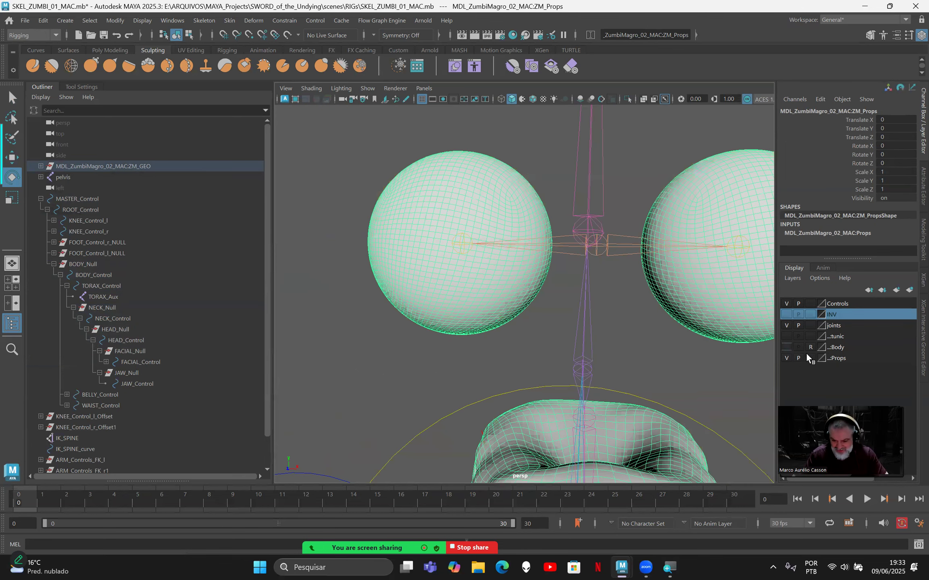
# - Show the Body layer again and set its display type to Template so the eyeballs are seen through its wireframe
pyautogui.hotkey('ctrl', 'z')
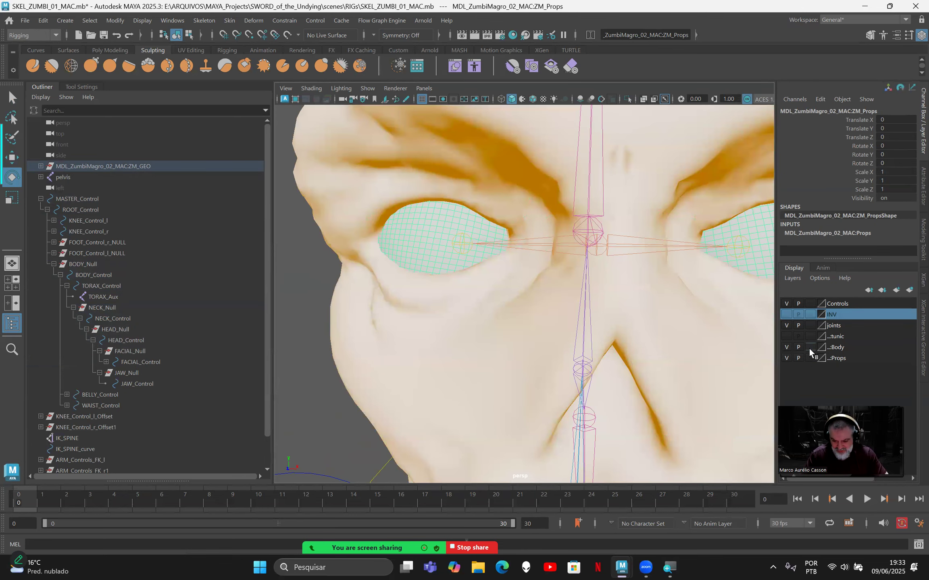
pyautogui.click(810, 347)
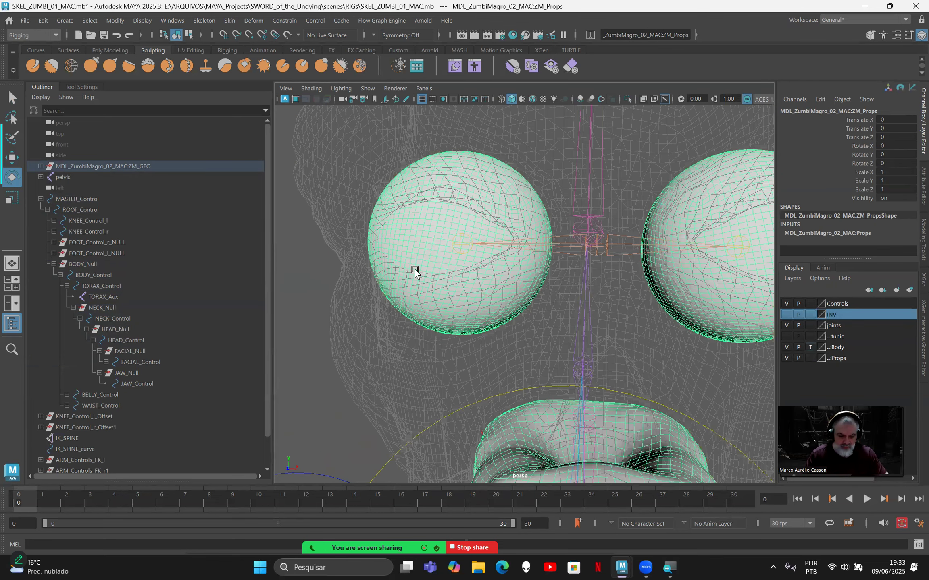
pyautogui.scroll(-2, 415, 272)
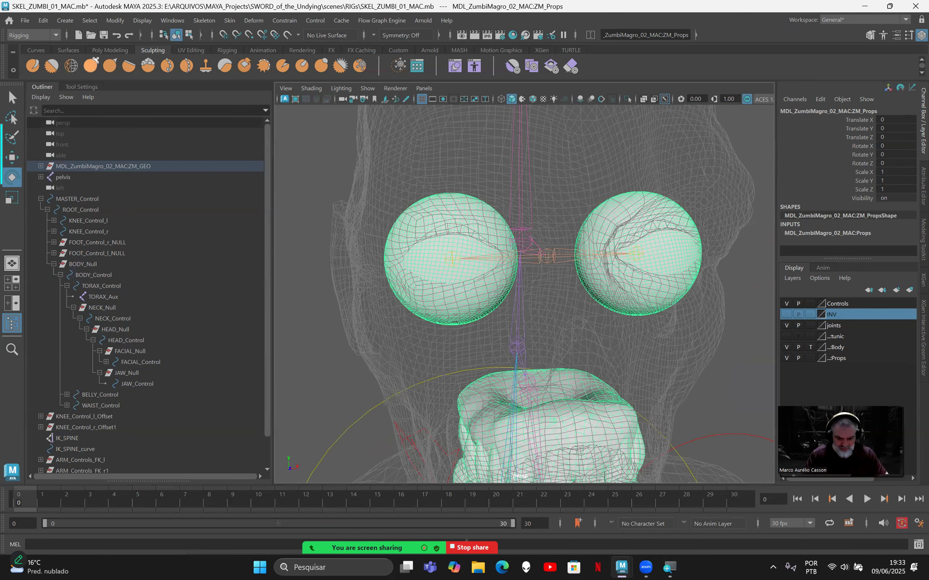
# - Try the Flatten sculpting brush on the front of the Props mesh's eyeball with object X symmetry
pyautogui.click(90, 65)
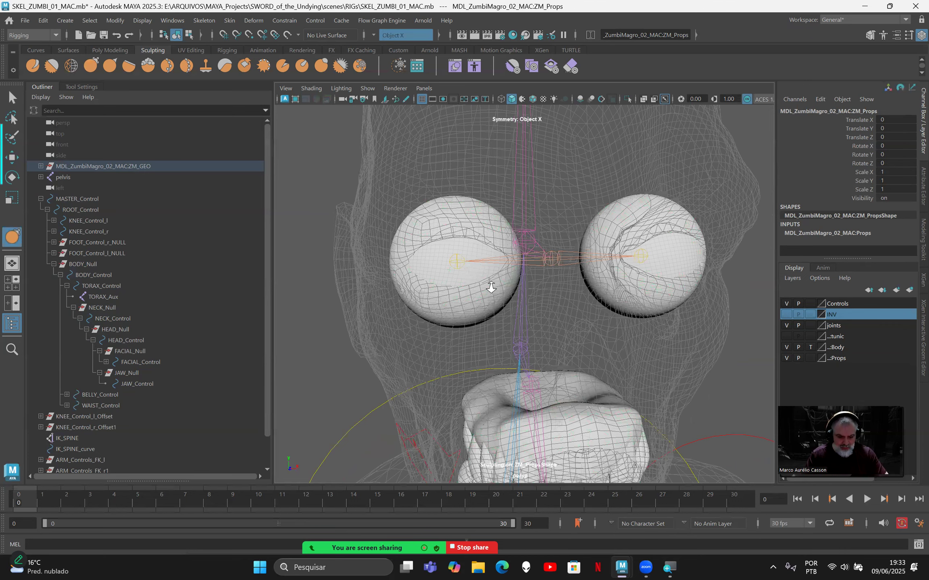
pyautogui.scroll(3, 473, 275)
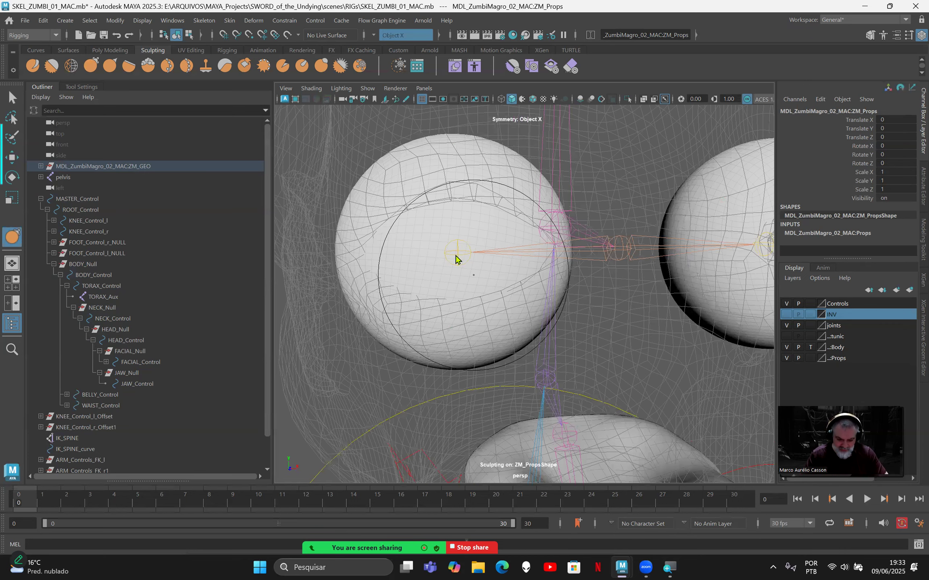
pyautogui.rightClick(455, 254)
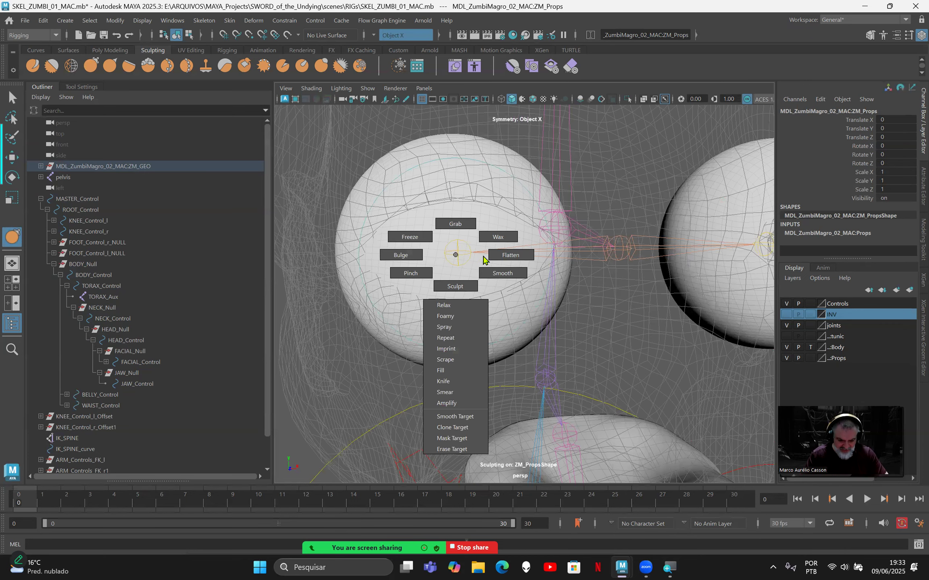
pyautogui.click(494, 254)
pyautogui.moveTo(455, 253)
pyautogui.mouseDown()
pyautogui.moveTo(415, 275)
pyautogui.moveTo(442, 256)
pyautogui.moveTo(422, 296)
pyautogui.mouseUp()
pyautogui.keyDown('alt'); pyautogui.moveTo(504, 306); pyautogui.dragTo(478, 308); pyautogui.keyUp('alt')
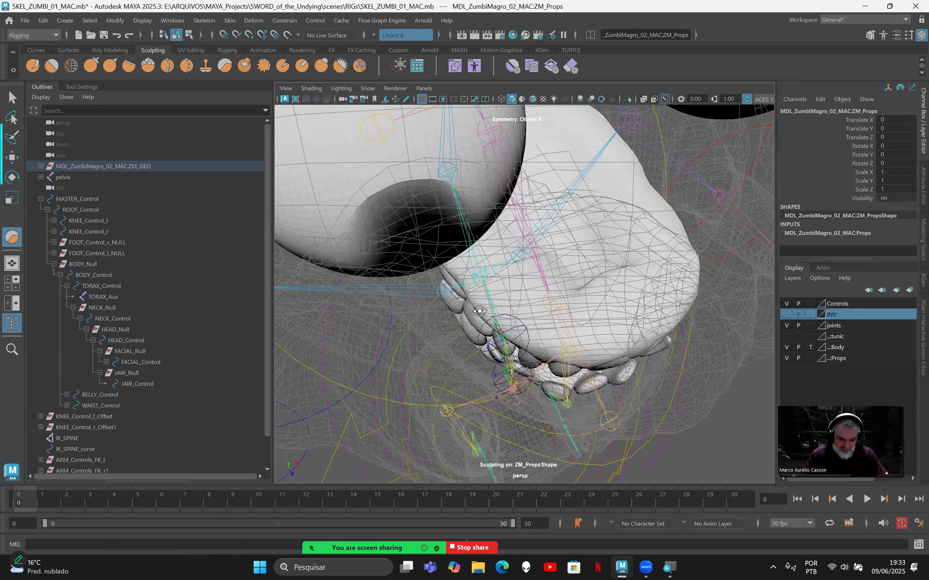
pyautogui.moveTo(565, 330)
pyautogui.keyDown('alt'); pyautogui.mouseDown()
pyautogui.moveTo(513, 307)
pyautogui.moveTo(493, 313)
pyautogui.moveTo(503, 316)
pyautogui.mouseUp(); pyautogui.keyUp('alt')
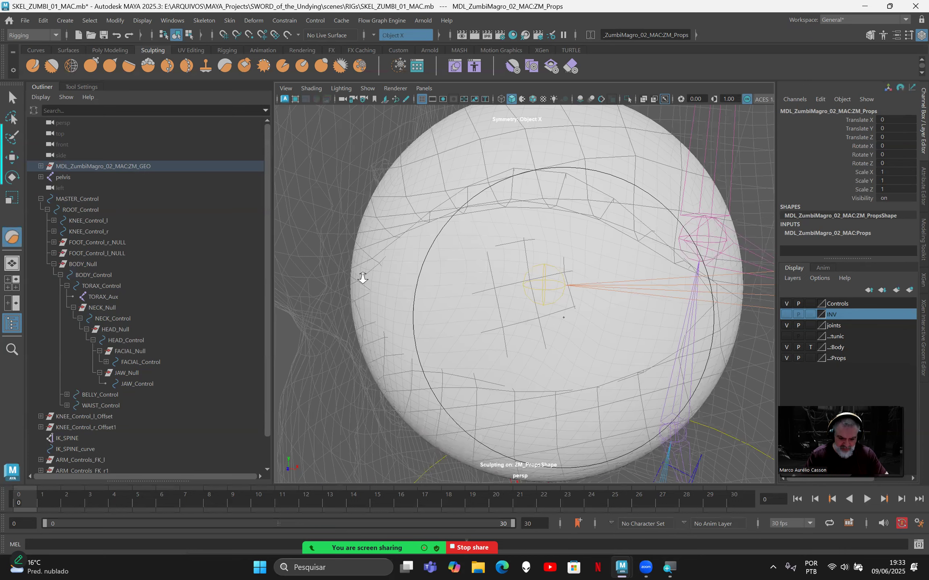
pyautogui.keyDown('alt'); pyautogui.moveTo(563, 318); pyautogui.dragTo(507, 321, button='right'); pyautogui.keyUp('alt')
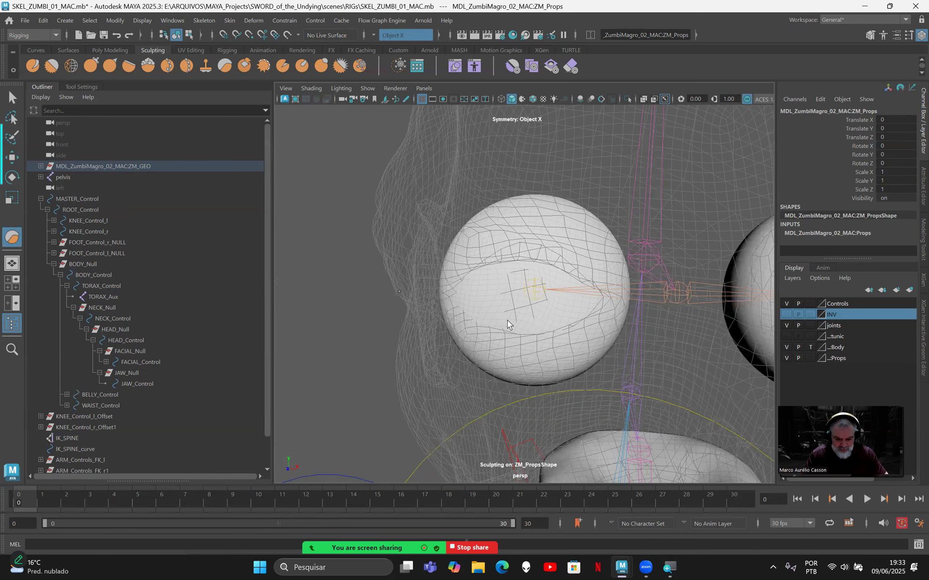
# - Leave sculpting, check the eyeballs from the side and undo the last flattening strokes on the Props mesh
pyautogui.press('q')
pyautogui.click(363, 340)
pyautogui.moveTo(363, 339)
pyautogui.keyDown('alt'); pyautogui.mouseDown()
pyautogui.moveTo(400, 338)
pyautogui.moveTo(348, 335)
pyautogui.mouseUp(); pyautogui.keyUp('alt')
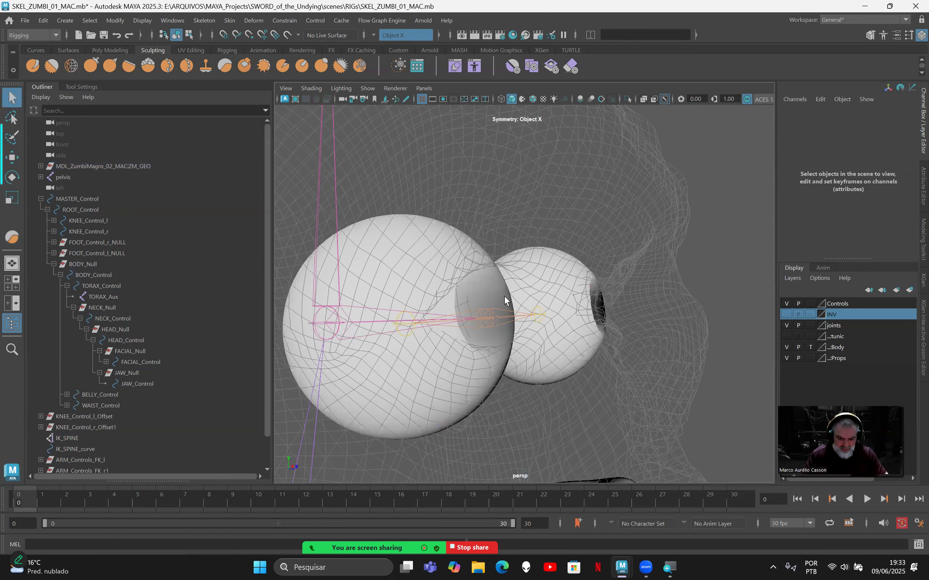
pyautogui.hotkey('ctrl', 'z')
pyautogui.hotkey('ctrl', 'z')
pyautogui.hotkey('ctrl', 'z')
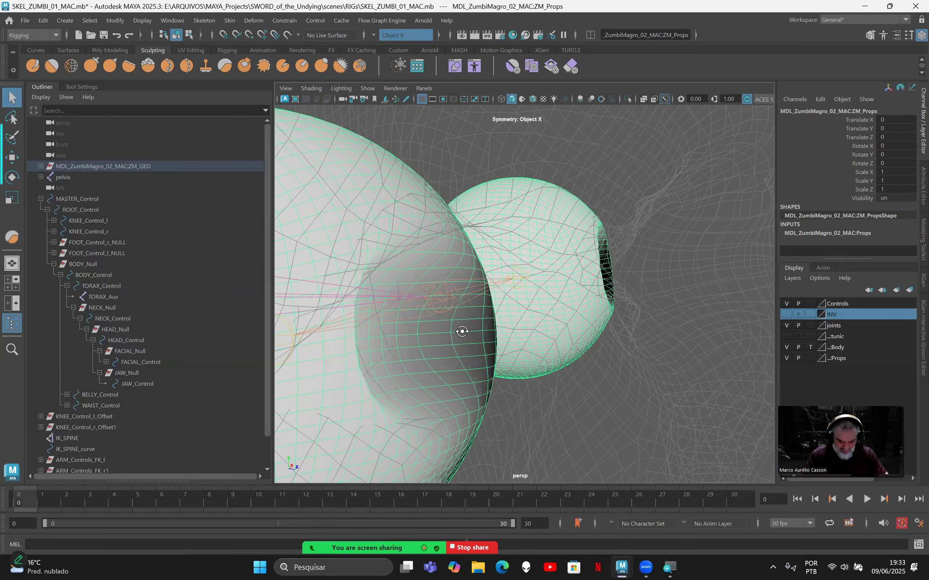
pyautogui.hotkey('ctrl', 'z')
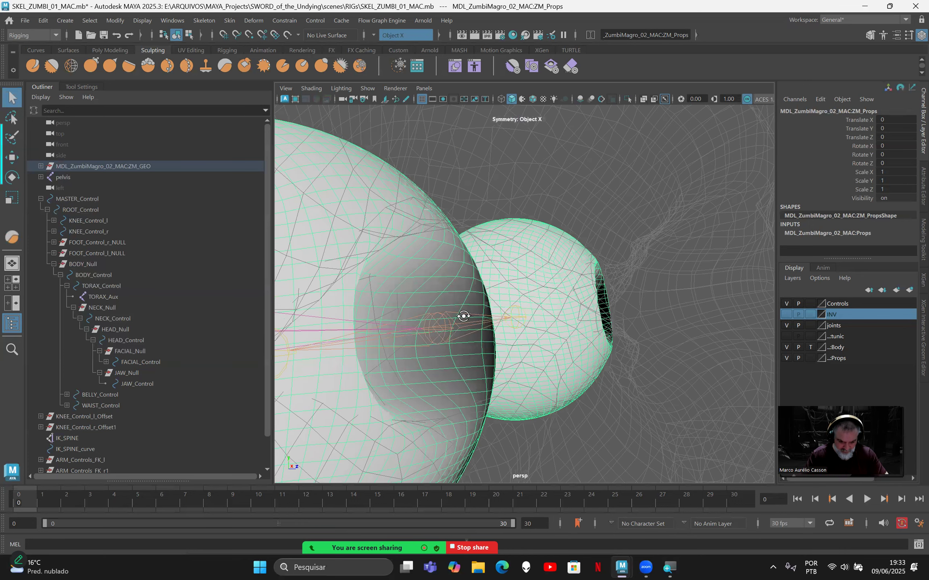
pyautogui.hotkey('ctrl', 'z')
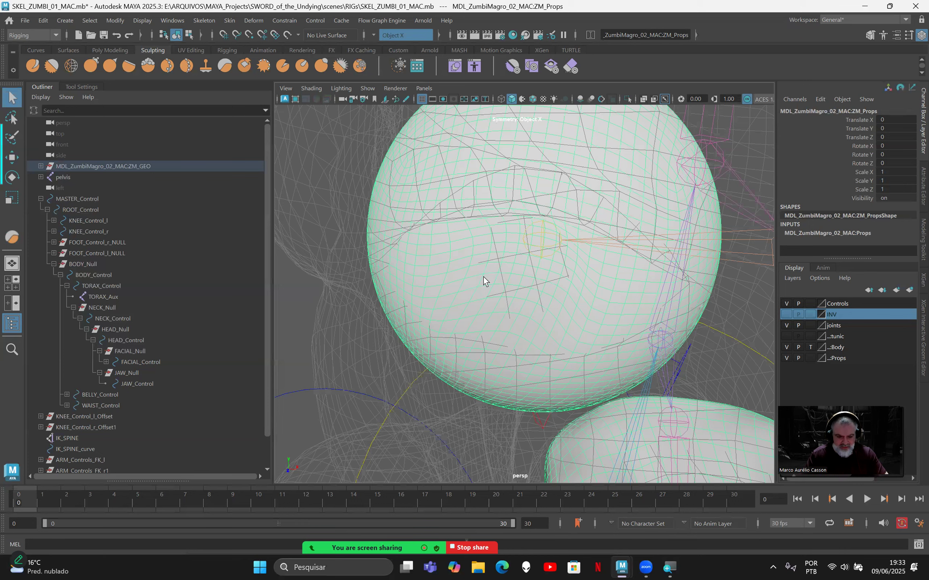
# - Sculpt the front of the Props mesh's eyeballs again with the Flatten brush at a smaller size, keeping object X symmetry
pyautogui.keyDown('alt'); pyautogui.moveTo(460, 296); pyautogui.dragTo(486, 335); pyautogui.keyUp('alt')
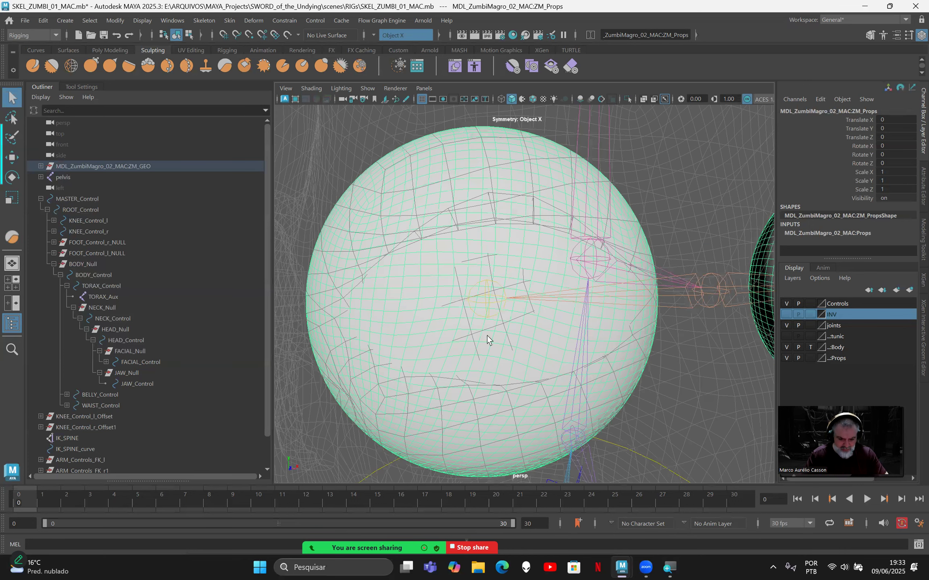
pyautogui.scroll(2, 475, 308)
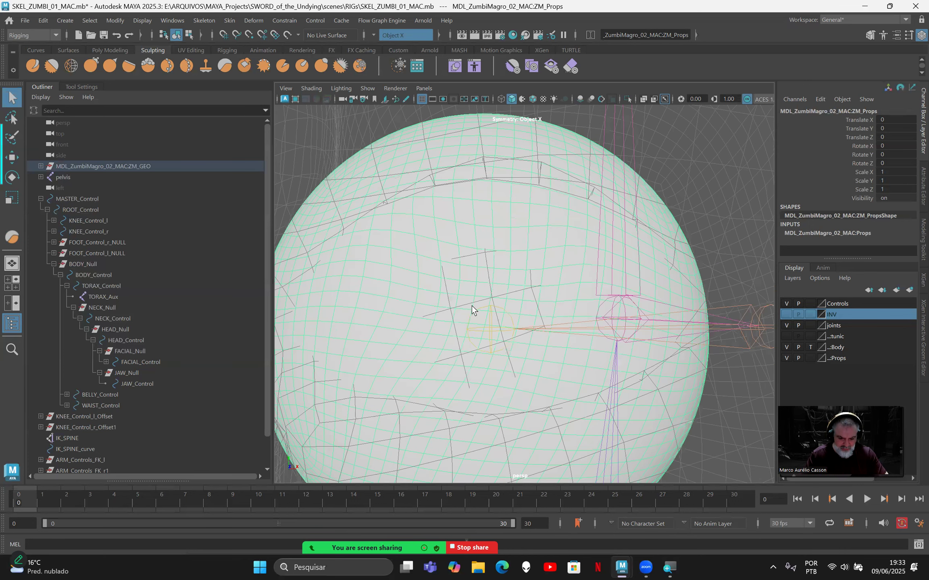
pyautogui.keyDown('alt'); pyautogui.moveTo(459, 279); pyautogui.dragTo(459, 290); pyautogui.keyUp('alt')
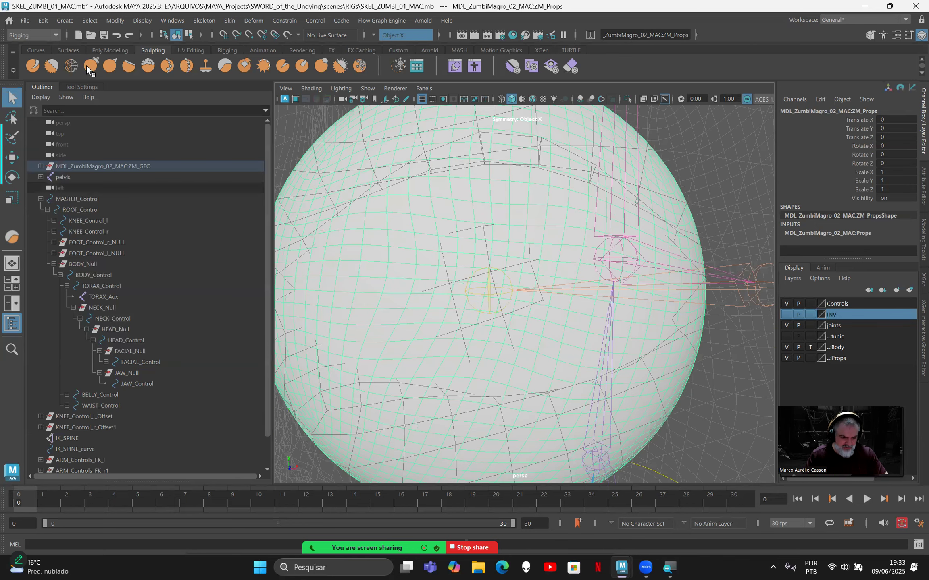
pyautogui.press('y')
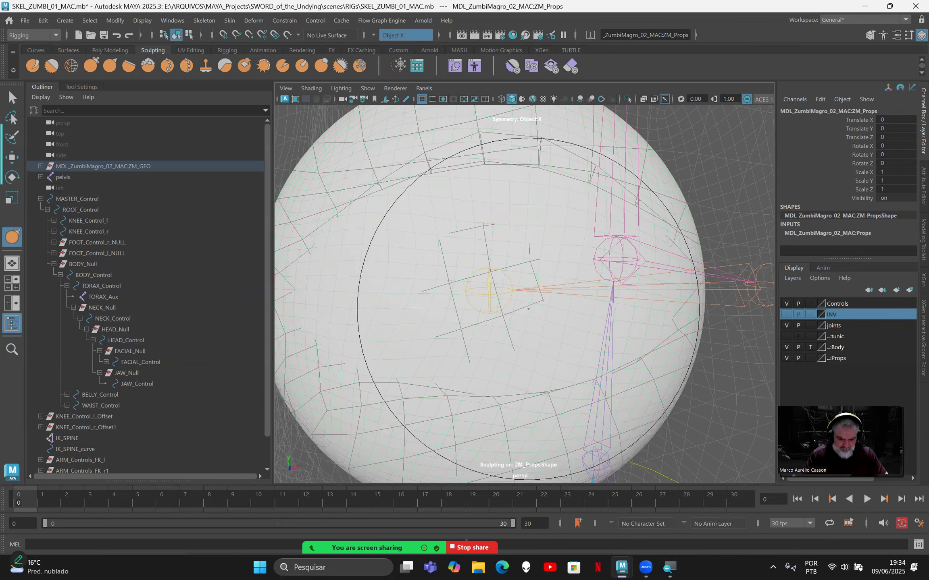
pyautogui.moveTo(484, 290); pyautogui.dragTo(411, 288)
pyautogui.moveTo(476, 292)
pyautogui.mouseDown(button='right')
pyautogui.moveTo(443, 287)
pyautogui.moveTo(433, 309)
pyautogui.moveTo(526, 299)
pyautogui.mouseUp(button='right')
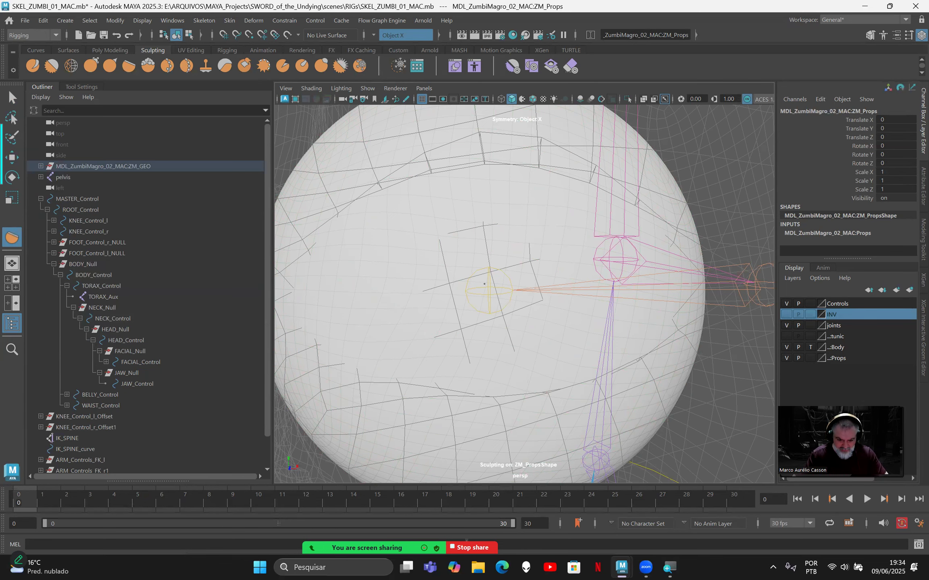
pyautogui.moveTo(478, 297)
pyautogui.keyDown('alt'); pyautogui.mouseDown()
pyautogui.moveTo(531, 331)
pyautogui.moveTo(553, 331)
pyautogui.moveTo(523, 346)
pyautogui.mouseUp(); pyautogui.keyUp('alt')
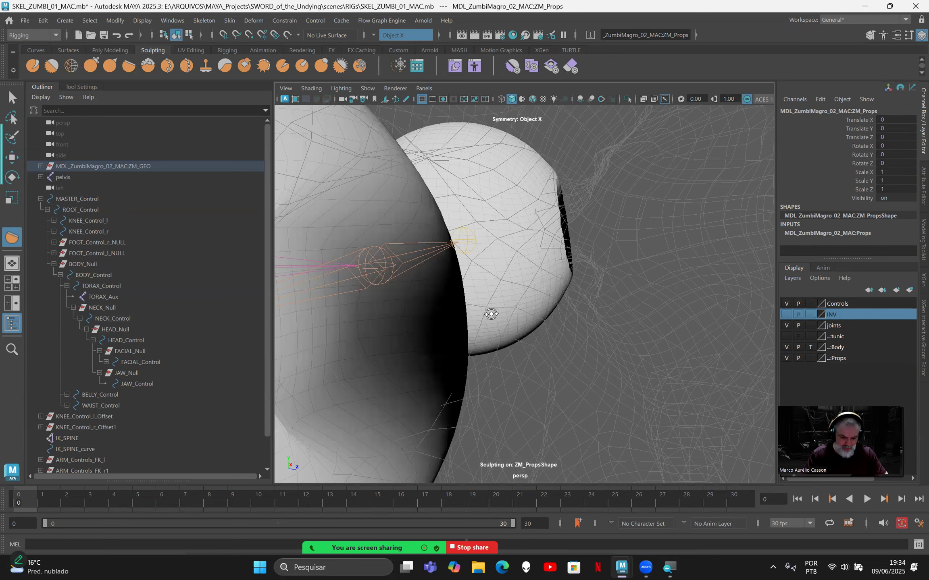
pyautogui.keyDown('alt'); pyautogui.moveTo(523, 282); pyautogui.dragTo(433, 277); pyautogui.keyUp('alt')
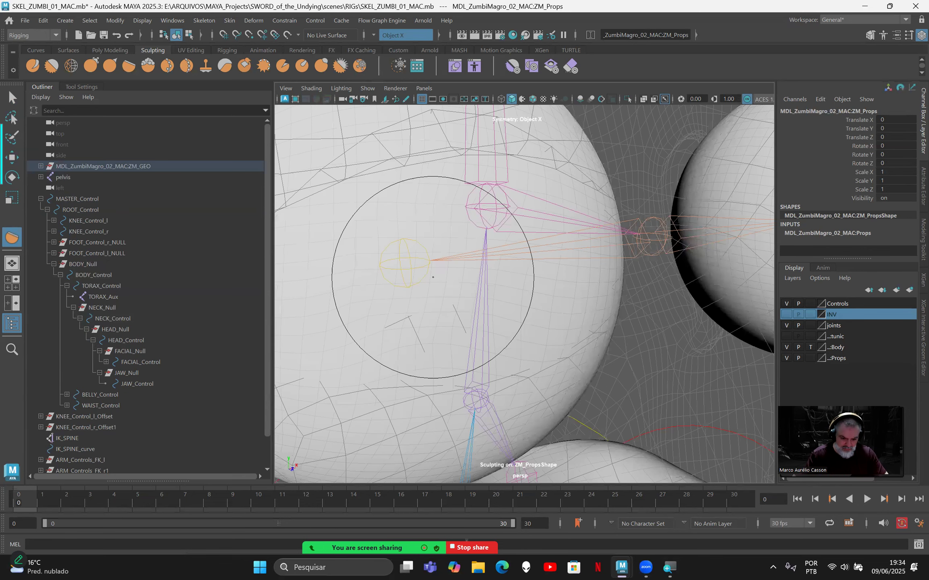
pyautogui.moveTo(502, 313)
pyautogui.keyDown('alt'); pyautogui.mouseDown()
pyautogui.moveTo(470, 299)
pyautogui.moveTo(447, 313)
pyautogui.moveTo(476, 314)
pyautogui.moveTo(508, 290)
pyautogui.moveTo(449, 302)
pyautogui.mouseUp(); pyautogui.keyUp('alt')
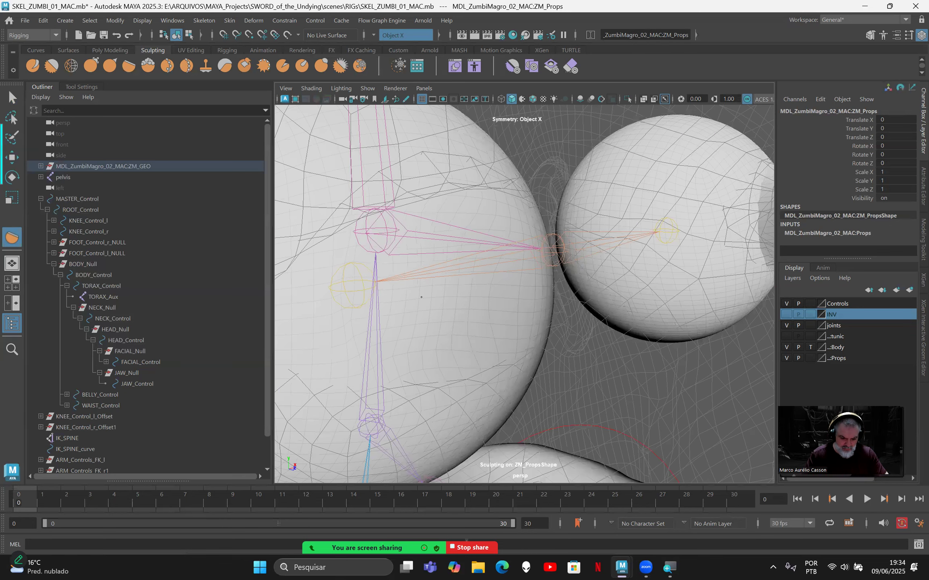
pyautogui.keyDown('alt'); pyautogui.moveTo(444, 250); pyautogui.dragTo(386, 292); pyautogui.keyUp('alt')
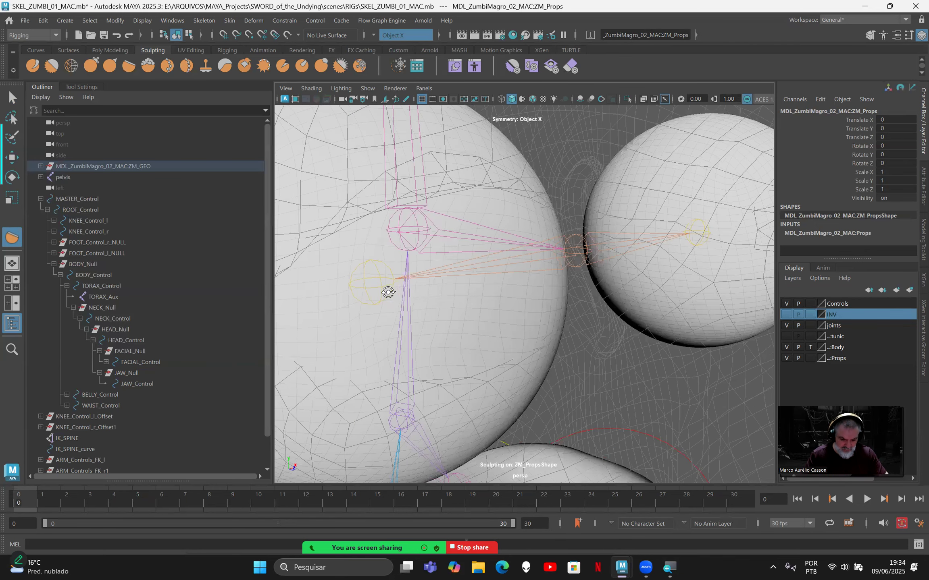
pyautogui.keyDown('alt'); pyautogui.moveTo(345, 255); pyautogui.dragTo(411, 285); pyautogui.keyUp('alt')
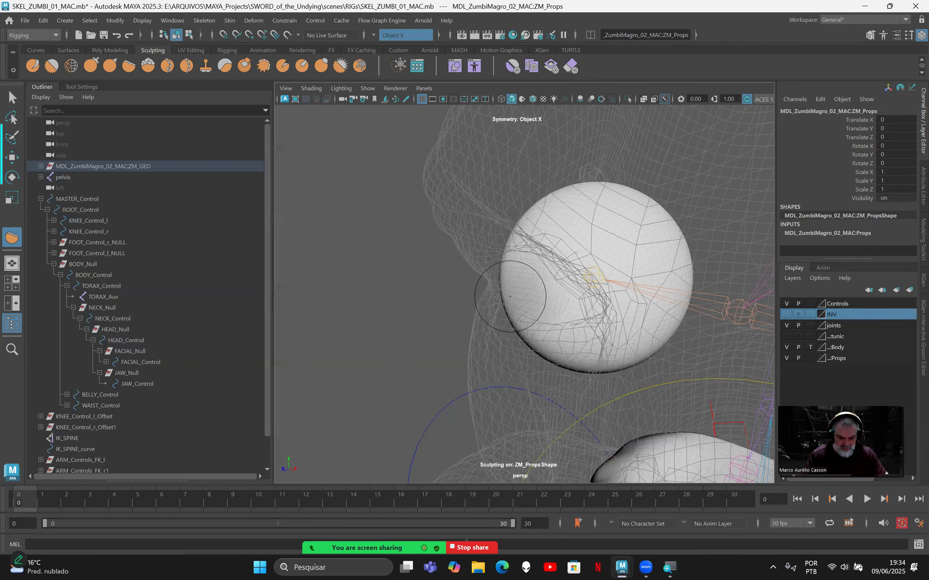
pyautogui.scroll(-3, 430, 291)
pyautogui.press('q')
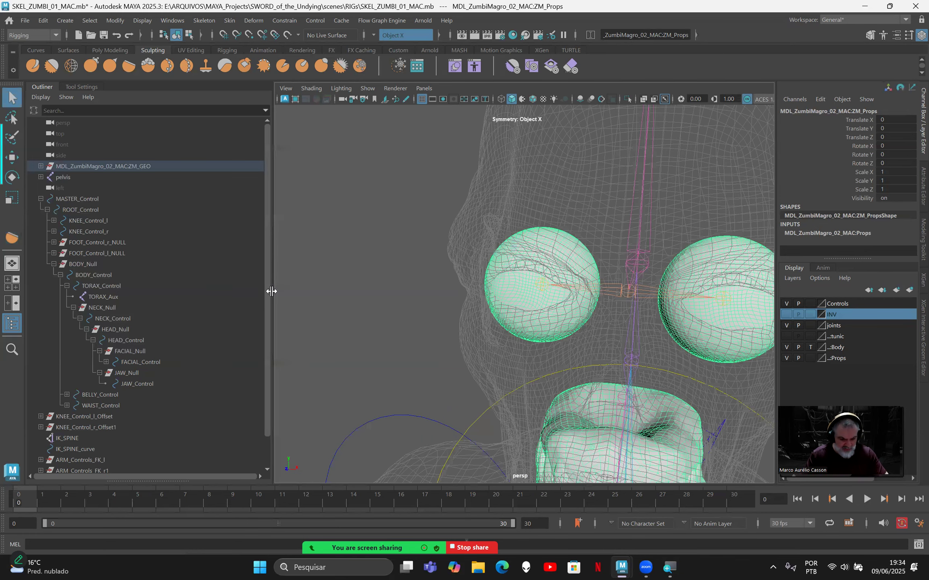
# - Deselect the Props mesh and examine the sculpted eyeballs and their eye joints from the side and front
pyautogui.keyDown('alt'); pyautogui.moveTo(444, 360); pyautogui.dragTo(376, 352); pyautogui.keyUp('alt')
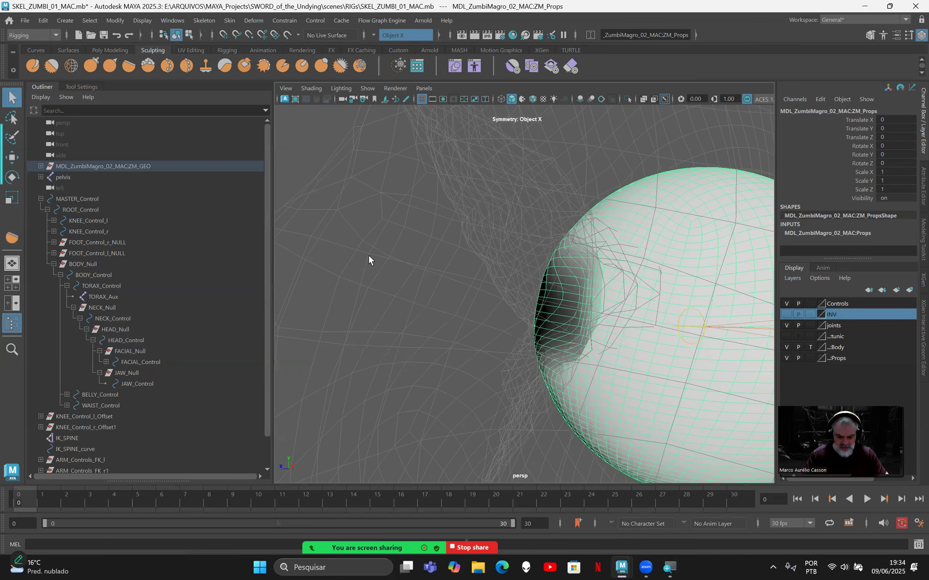
pyautogui.press('[')
pyautogui.click(316, 333)
pyautogui.moveTo(345, 321)
pyautogui.keyDown('alt'); pyautogui.mouseDown()
pyautogui.moveTo(381, 336)
pyautogui.moveTo(341, 329)
pyautogui.mouseUp(); pyautogui.keyUp('alt')
pyautogui.keyDown('alt'); pyautogui.moveTo(384, 347); pyautogui.dragTo(591, 390, button='right'); pyautogui.keyUp('alt')
pyautogui.keyDown('alt'); pyautogui.moveTo(479, 354); pyautogui.dragTo(505, 347, button='right'); pyautogui.keyUp('alt')
pyautogui.keyDown('alt'); pyautogui.moveTo(505, 348); pyautogui.dragTo(461, 334, button='middle'); pyautogui.keyUp('alt')
pyautogui.moveTo(462, 333)
pyautogui.keyDown('alt'); pyautogui.mouseDown()
pyautogui.moveTo(470, 308)
pyautogui.moveTo(462, 316)
pyautogui.mouseUp(); pyautogui.keyUp('alt')
pyautogui.keyDown('alt'); pyautogui.moveTo(502, 326); pyautogui.dragTo(447, 306, button='right'); pyautogui.keyUp('alt')
pyautogui.keyDown('alt'); pyautogui.moveTo(446, 306); pyautogui.dragTo(553, 323); pyautogui.keyUp('alt')
pyautogui.keyDown('alt'); pyautogui.moveTo(625, 377); pyautogui.dragTo(616, 325, button='right'); pyautogui.keyUp('alt')
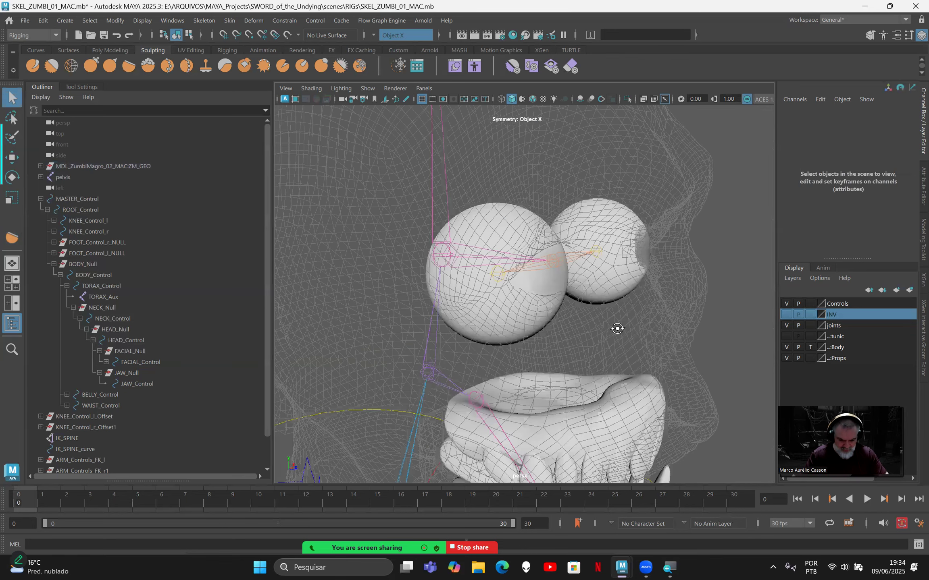
pyautogui.keyDown('alt'); pyautogui.moveTo(525, 281); pyautogui.dragTo(501, 321); pyautogui.keyUp('alt')
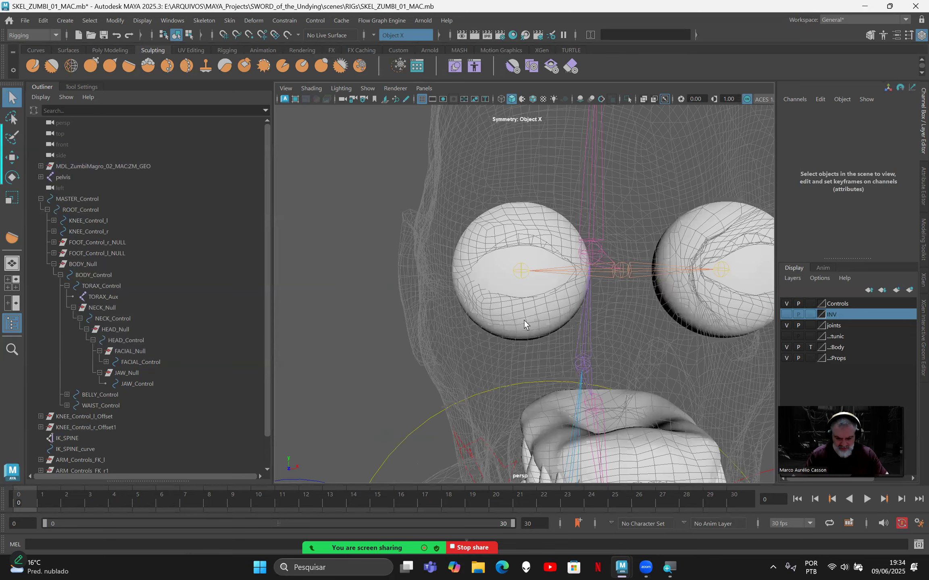
pyautogui.keyDown('alt'); pyautogui.moveTo(524, 320); pyautogui.dragTo(570, 315, button='right'); pyautogui.keyUp('alt')
pyautogui.keyDown('alt'); pyautogui.moveTo(549, 315); pyautogui.dragTo(517, 329); pyautogui.keyUp('alt')
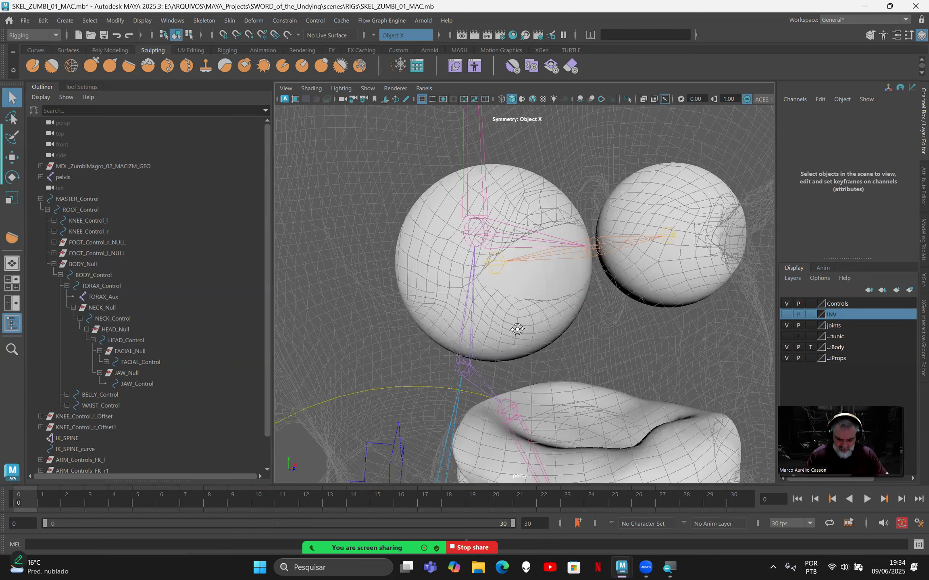
pyautogui.press('[')
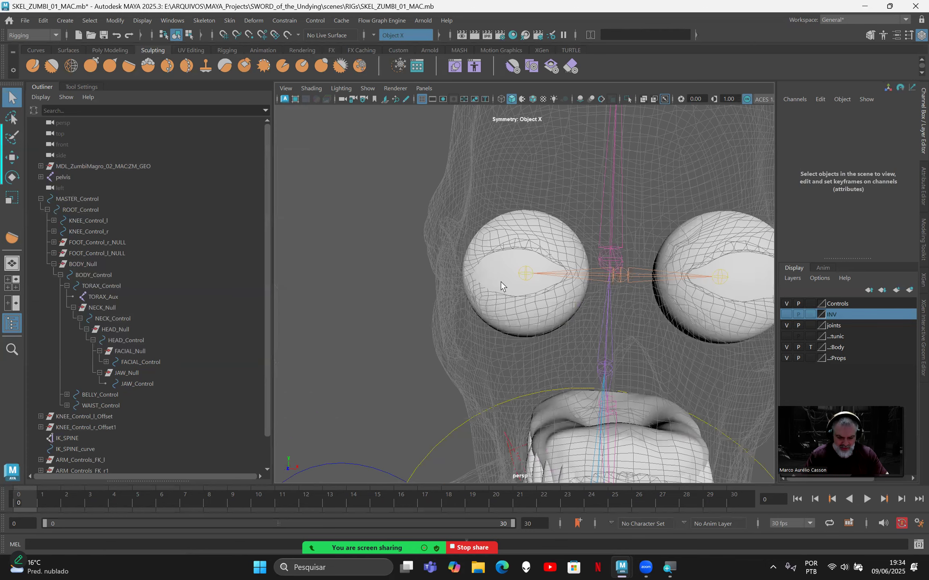
# - Select the Props mesh and examine its eyeballs and teeth in profile inside the templated head
pyautogui.click(509, 321)
pyautogui.press('[')
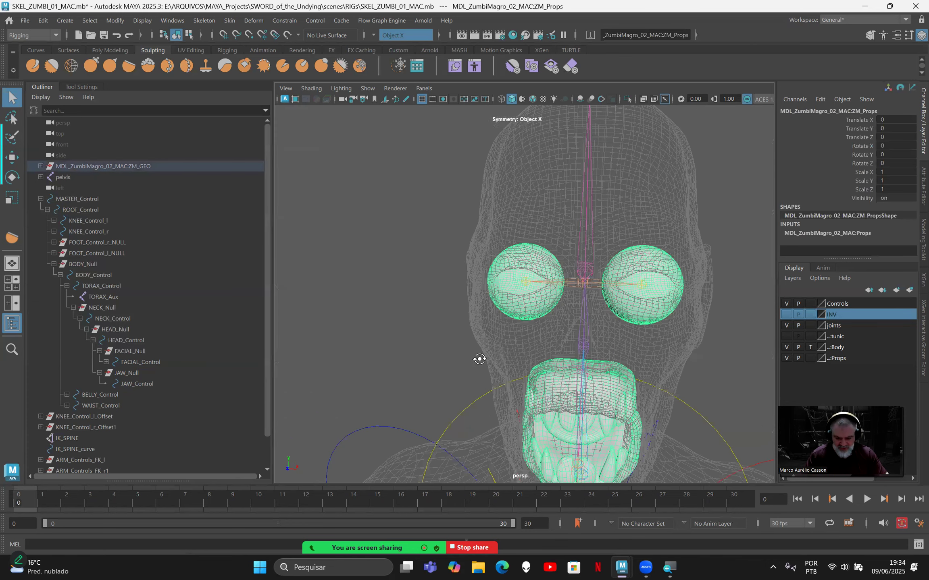
pyautogui.keyDown('alt'); pyautogui.moveTo(481, 361); pyautogui.dragTo(516, 337); pyautogui.keyUp('alt')
pyautogui.keyDown('alt'); pyautogui.moveTo(452, 324); pyautogui.dragTo(492, 314); pyautogui.keyUp('alt')
pyautogui.scroll(5, 466, 329)
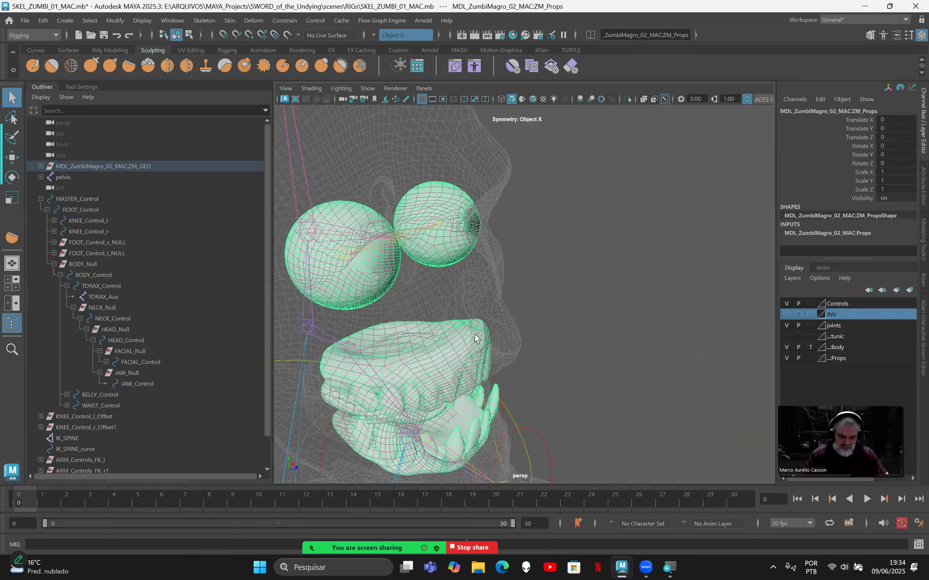
pyautogui.keyDown('alt'); pyautogui.moveTo(481, 199); pyautogui.dragTo(497, 236); pyautogui.keyUp('alt')
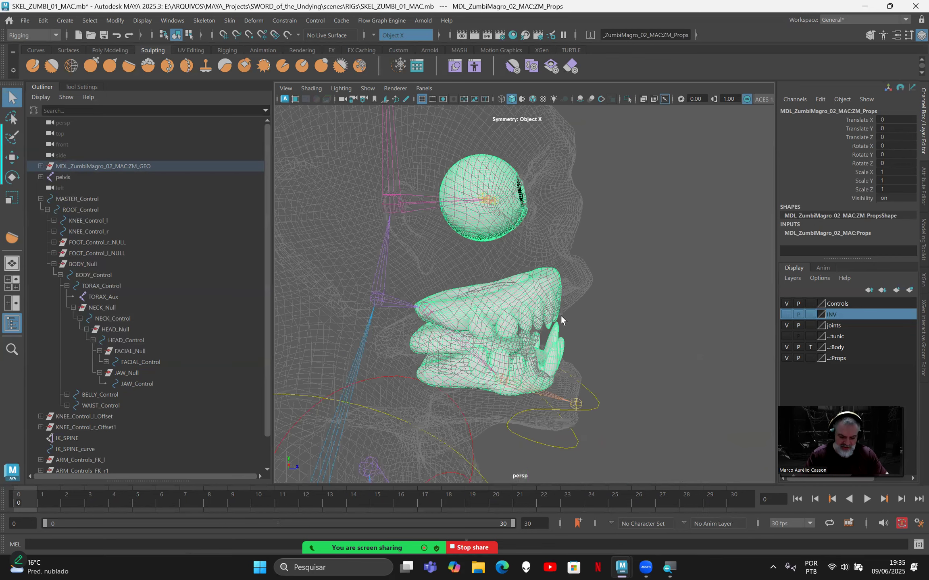
pyautogui.keyDown('alt'); pyautogui.moveTo(541, 380); pyautogui.dragTo(562, 293); pyautogui.keyUp('alt')
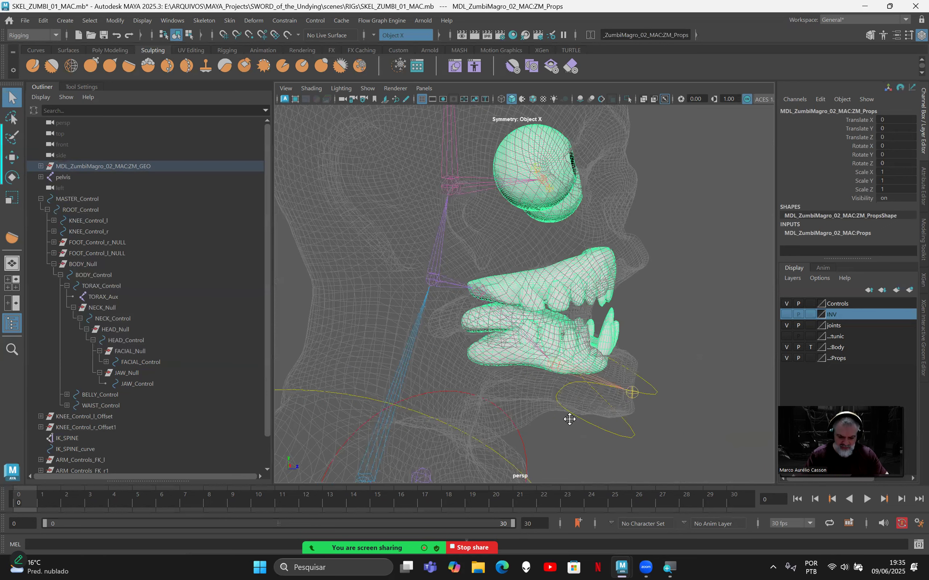
pyautogui.scroll(3, 562, 308)
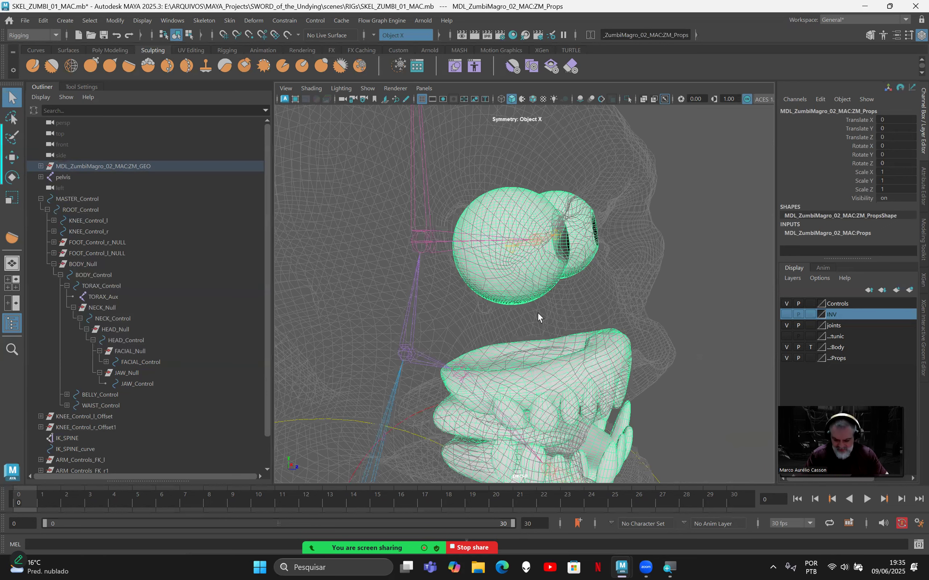
pyautogui.keyDown('alt'); pyautogui.moveTo(559, 331); pyautogui.dragTo(578, 335); pyautogui.keyUp('alt')
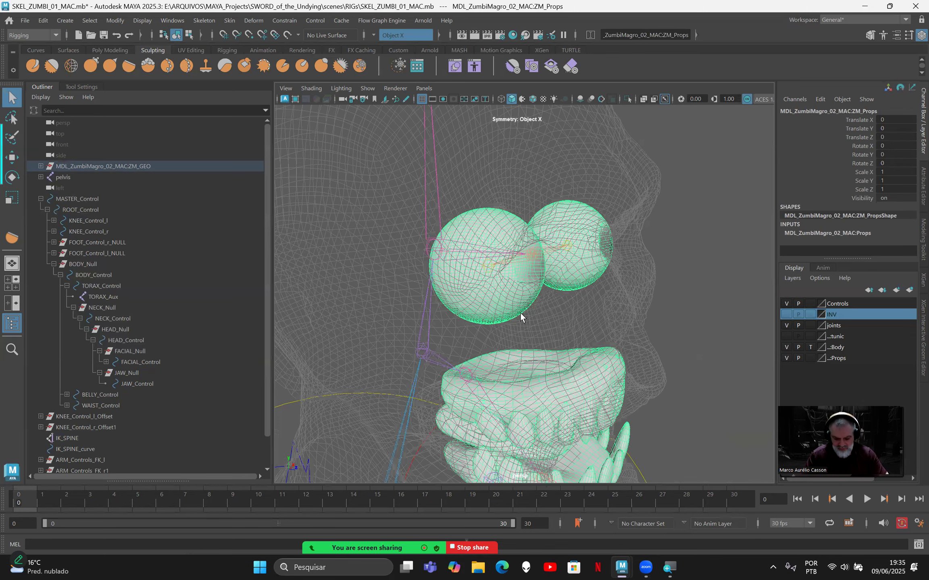
# - Examine the Props mesh's eyeballs and teeth against the head and jaw joints from the front and side
pyautogui.keyDown('alt'); pyautogui.moveTo(485, 319); pyautogui.dragTo(461, 323); pyautogui.keyUp('alt')
pyautogui.keyDown('alt'); pyautogui.moveTo(473, 336); pyautogui.dragTo(527, 273, button='middle'); pyautogui.keyUp('alt')
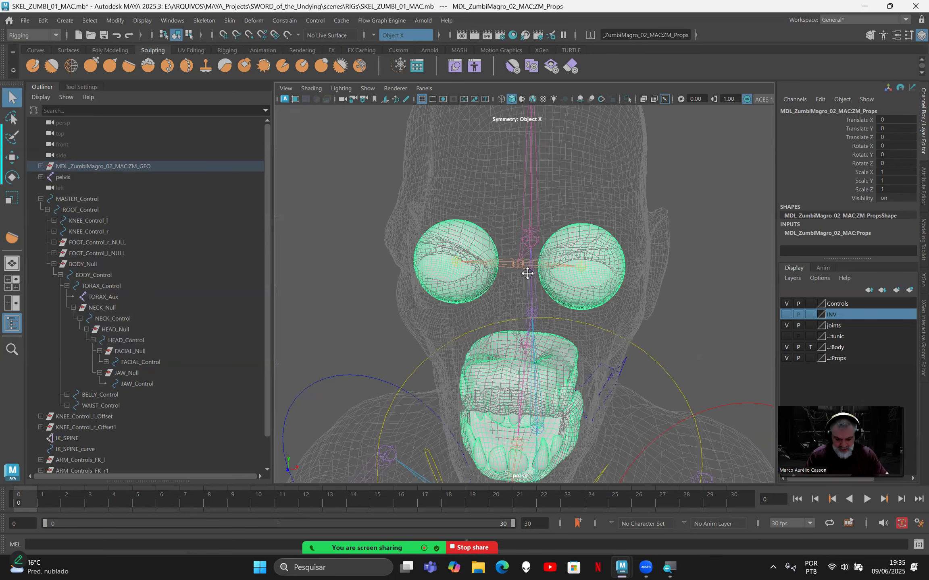
pyautogui.keyDown('alt'); pyautogui.moveTo(525, 315); pyautogui.dragTo(559, 372); pyautogui.keyUp('alt')
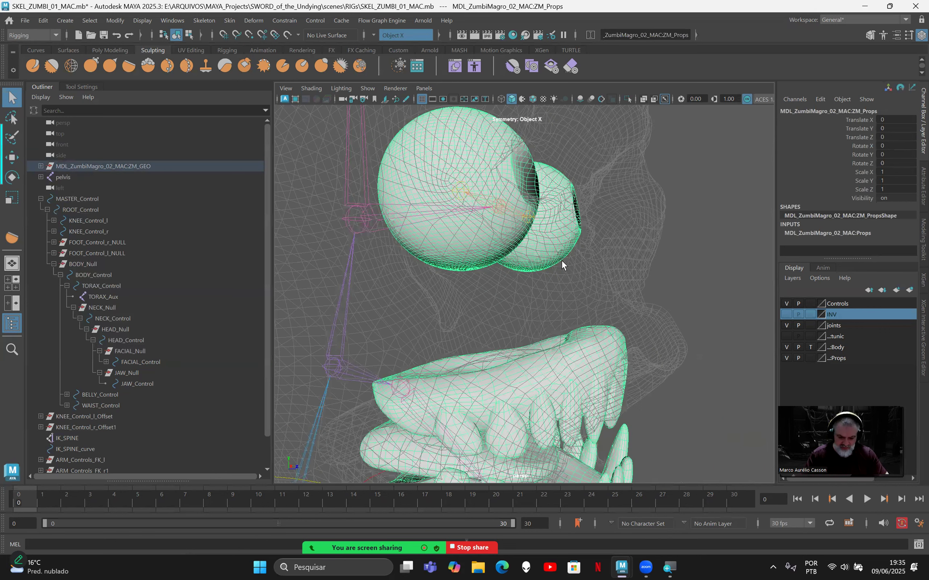
pyautogui.keyDown('alt'); pyautogui.moveTo(604, 324); pyautogui.dragTo(585, 347); pyautogui.keyUp('alt')
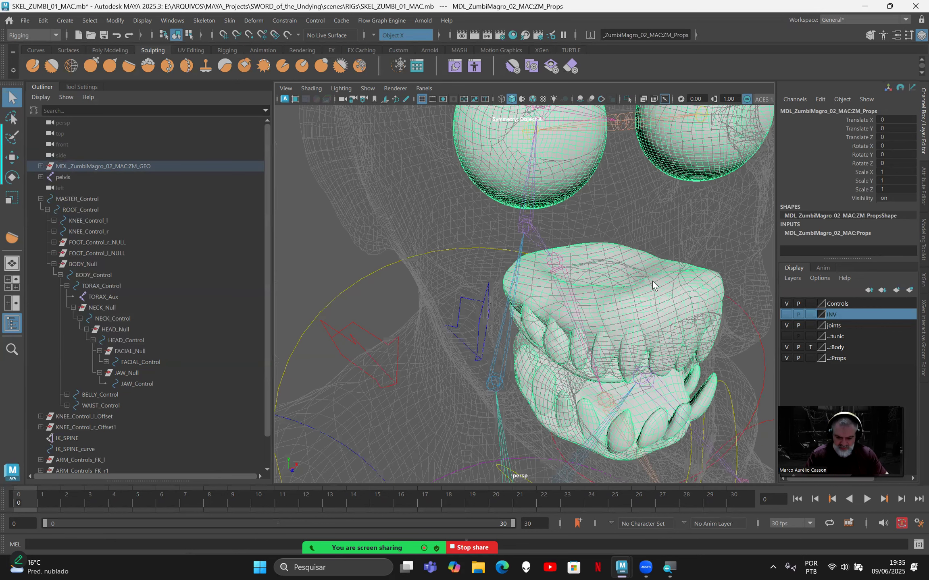
pyautogui.keyDown('alt'); pyautogui.moveTo(585, 272); pyautogui.dragTo(589, 314); pyautogui.keyUp('alt')
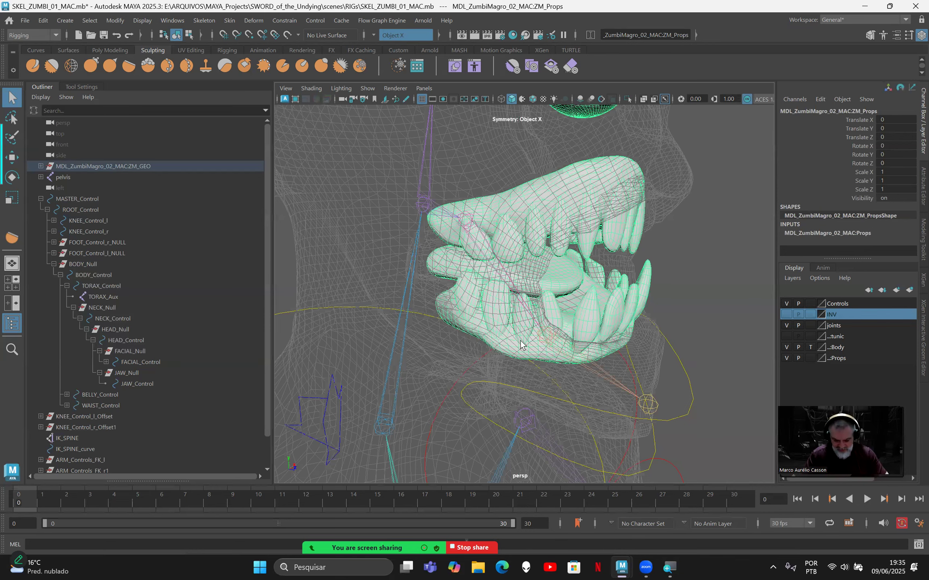
pyautogui.keyDown('alt'); pyautogui.moveTo(466, 329); pyautogui.dragTo(513, 378); pyautogui.keyUp('alt')
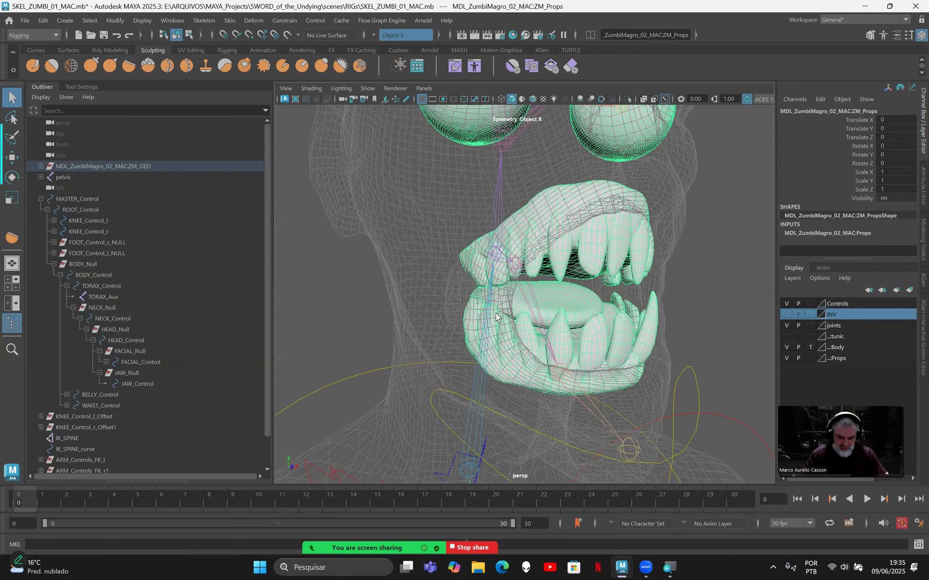
pyautogui.keyDown('alt'); pyautogui.moveTo(495, 313); pyautogui.dragTo(461, 304); pyautogui.keyUp('alt')
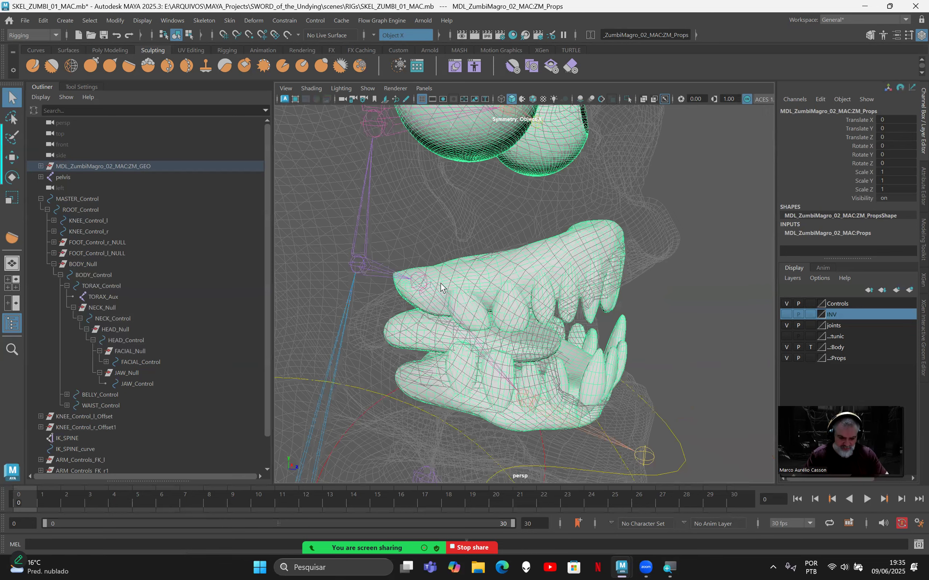
# - Bind the Props mesh to the jaw joint and the left and right eye joints with Bind Skin
pyautogui.scroll(-2, 506, 421)
pyautogui.keyDown('shift'); pyautogui.click(510, 359); pyautogui.keyUp('shift')
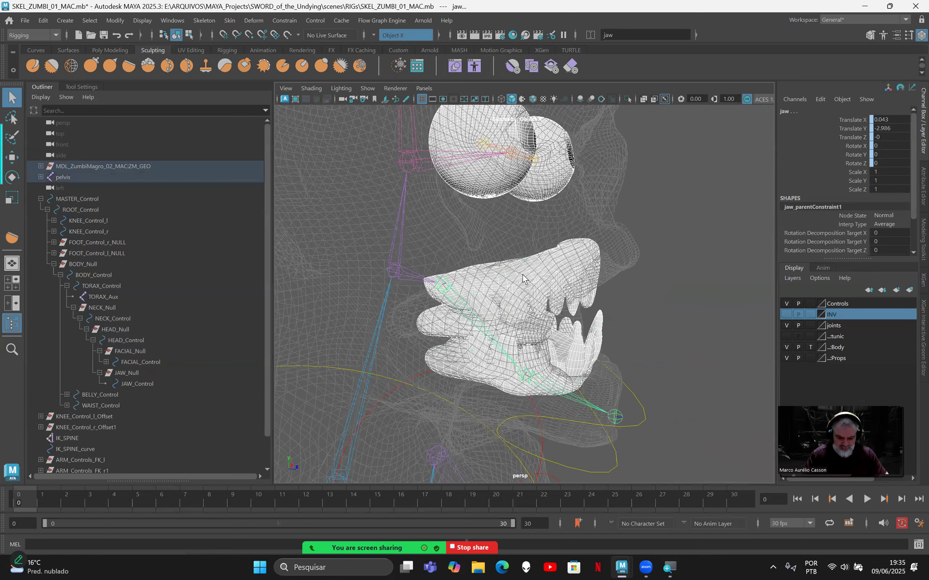
pyautogui.keyDown('alt'); pyautogui.moveTo(516, 248); pyautogui.dragTo(687, 289); pyautogui.keyUp('alt')
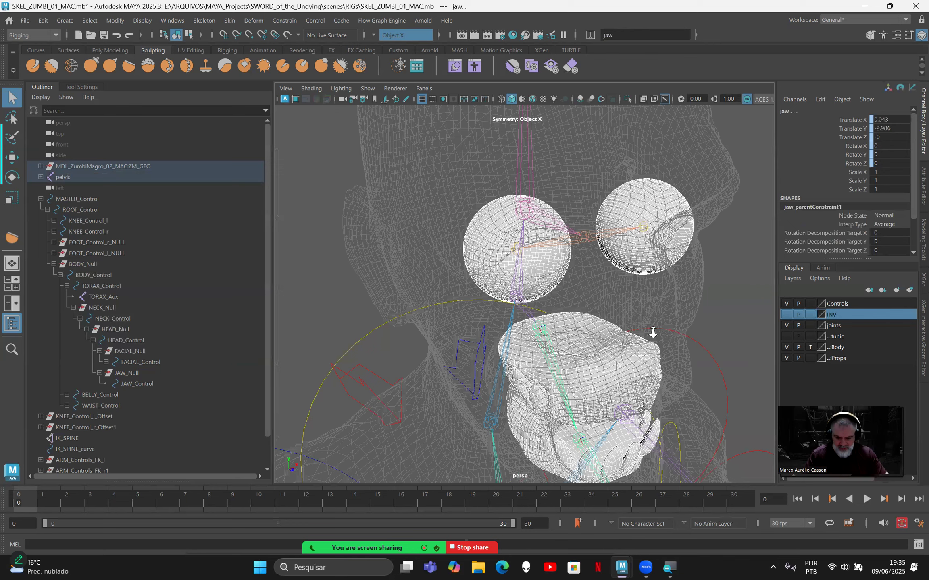
pyautogui.scroll(2, 637, 220)
pyautogui.click(629, 231)
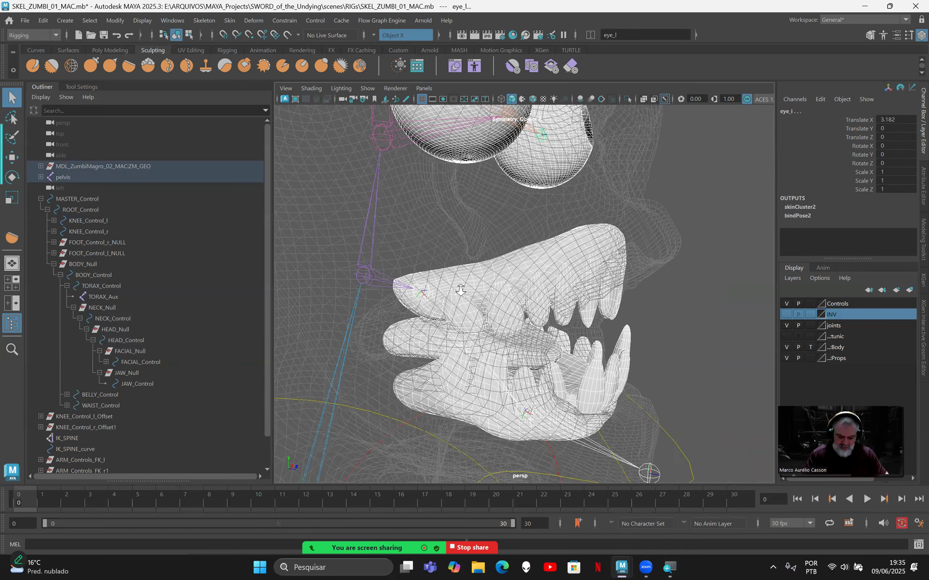
pyautogui.scroll(-5, 460, 290)
pyautogui.keyDown('alt'); pyautogui.moveTo(461, 290); pyautogui.dragTo(466, 247); pyautogui.keyUp('alt')
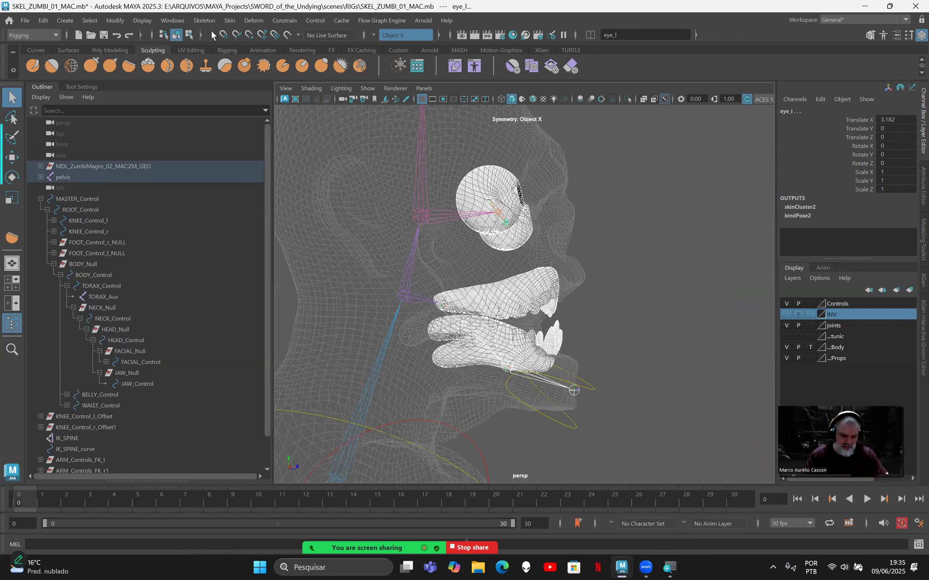
pyautogui.click(230, 21)
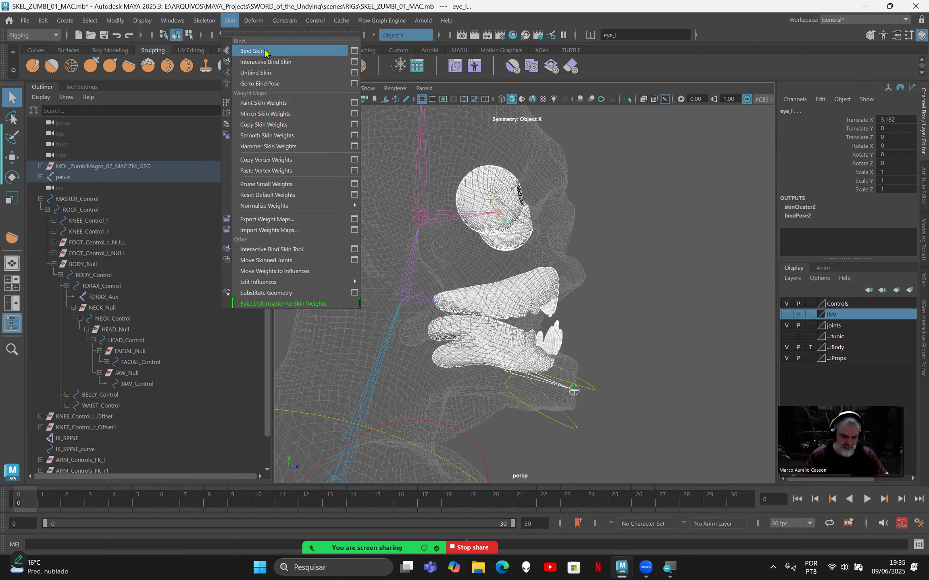
pyautogui.click(354, 51)
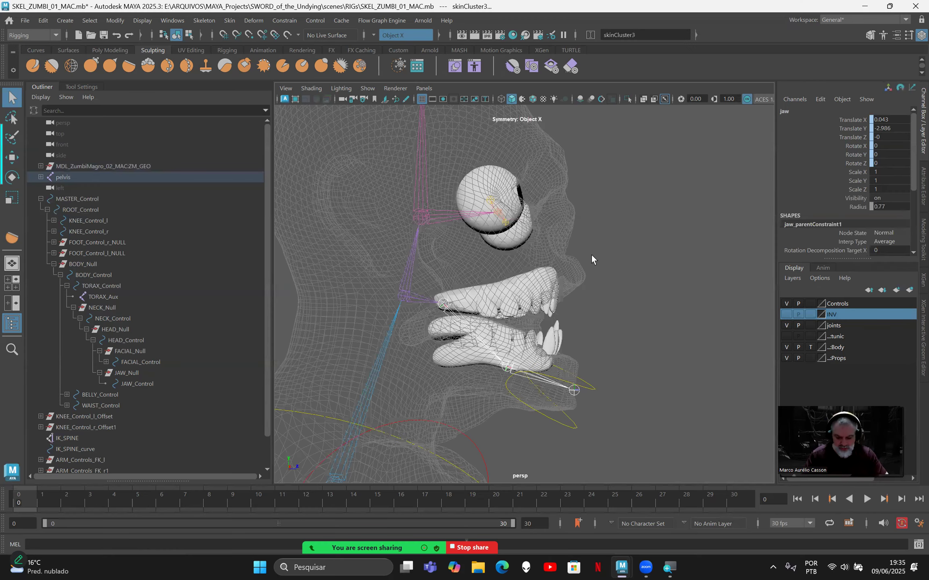
# - Examine the skinned eyeballs, teeth and facial controls from the side and front
pyautogui.keyDown('alt'); pyautogui.moveTo(591, 255); pyautogui.dragTo(551, 263); pyautogui.keyUp('alt')
pyautogui.keyDown('alt'); pyautogui.moveTo(586, 257); pyautogui.dragTo(532, 256, button='right'); pyautogui.keyUp('alt')
pyautogui.keyDown('alt'); pyautogui.moveTo(497, 244); pyautogui.dragTo(462, 245); pyautogui.keyUp('alt')
pyautogui.keyDown('alt'); pyautogui.moveTo(616, 260); pyautogui.dragTo(596, 307, button='right'); pyautogui.keyUp('alt')
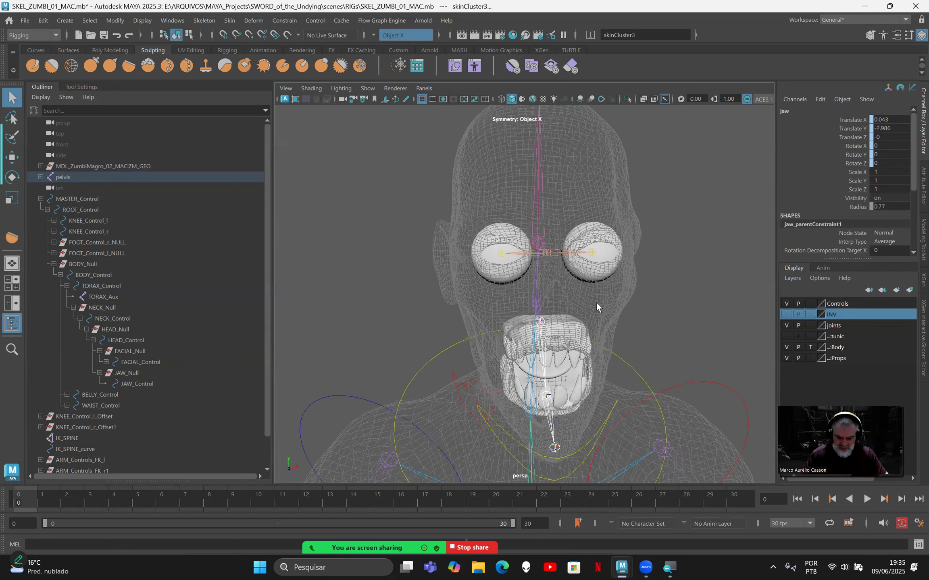
pyautogui.scroll(-5, 516, 285)
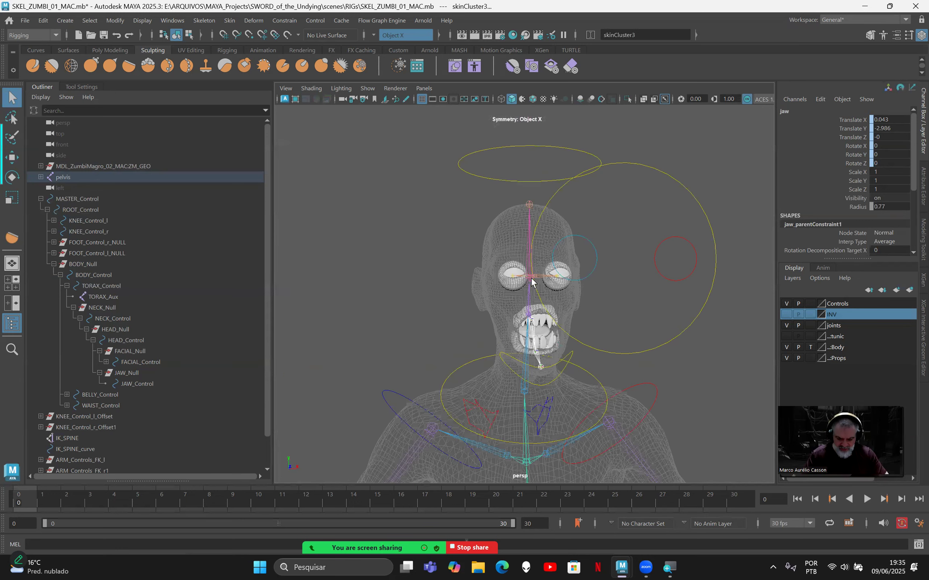
pyautogui.keyDown('alt'); pyautogui.moveTo(558, 268); pyautogui.dragTo(518, 261); pyautogui.keyUp('alt')
# - Aim-constrain the eye_r joint to Eye_Control_r with Maintain offset on and all axes constrained
pyautogui.click(598, 237)
pyautogui.keyDown('alt'); pyautogui.moveTo(457, 256); pyautogui.dragTo(461, 277, button='right'); pyautogui.keyUp('alt')
pyautogui.keyDown('alt'); pyautogui.moveTo(514, 299); pyautogui.dragTo(528, 322, button='middle'); pyautogui.keyUp('alt')
pyautogui.keyDown('alt'); pyautogui.moveTo(732, 387); pyautogui.dragTo(521, 332, button='middle'); pyautogui.keyUp('alt')
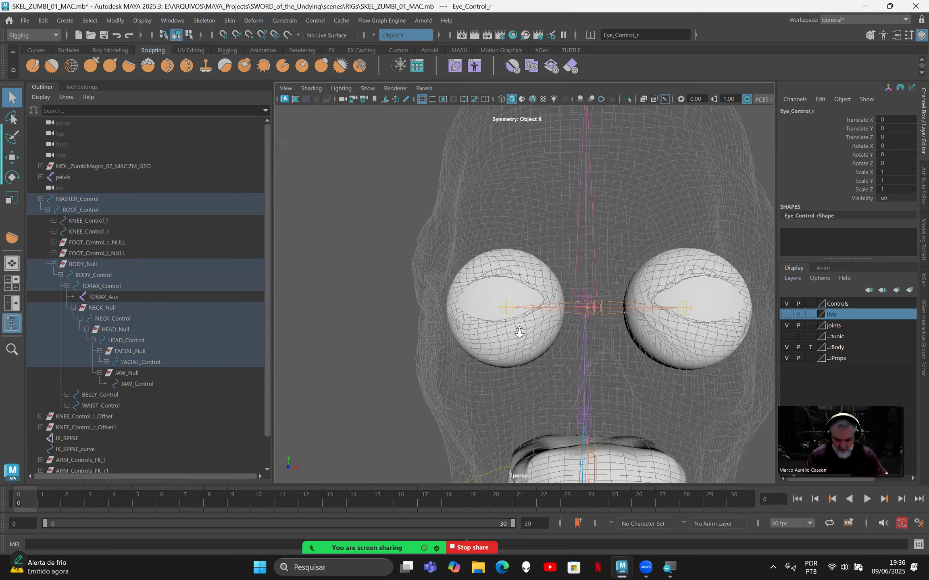
pyautogui.scroll(2, 498, 311)
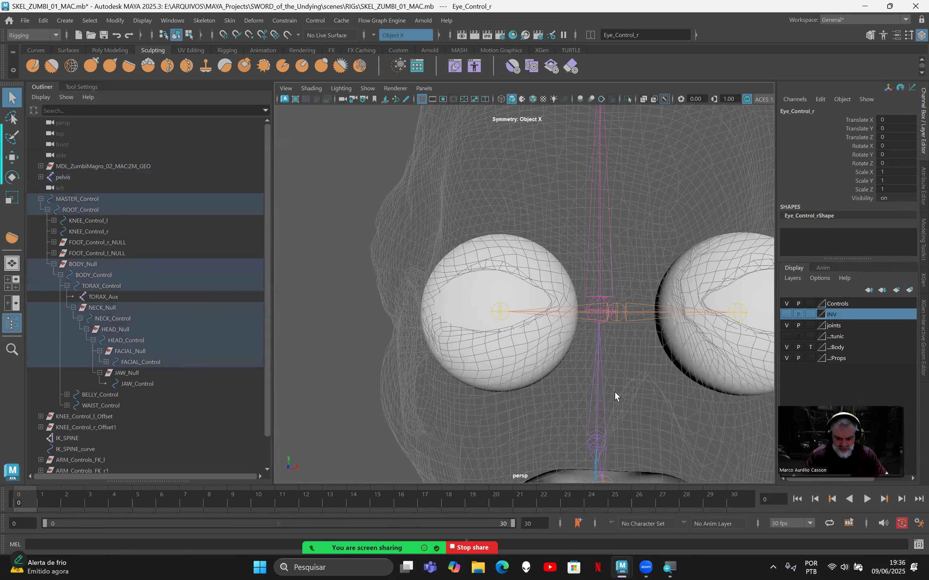
pyautogui.click(453, 328)
pyautogui.scroll(-3, 438, 312)
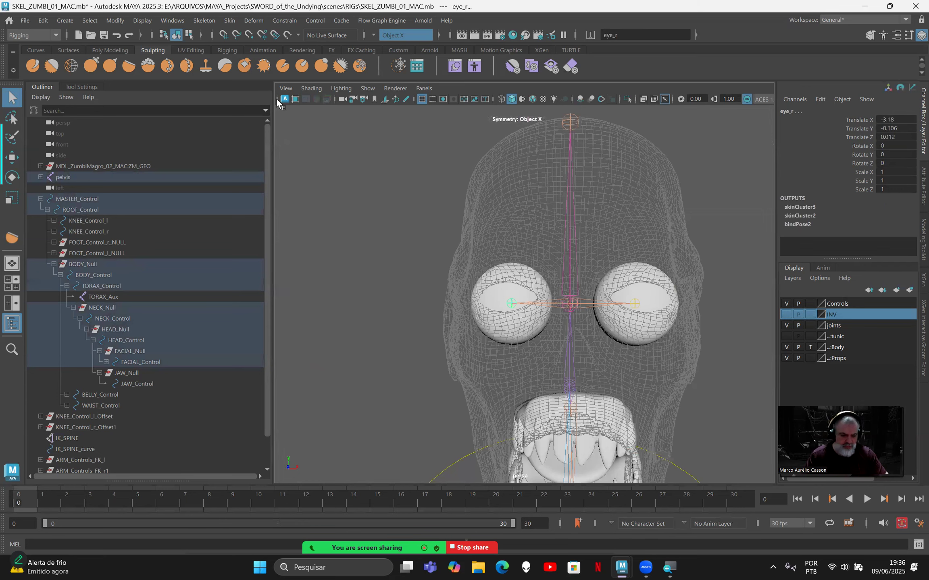
pyautogui.scroll(-2, 295, 111)
pyautogui.click(280, 19)
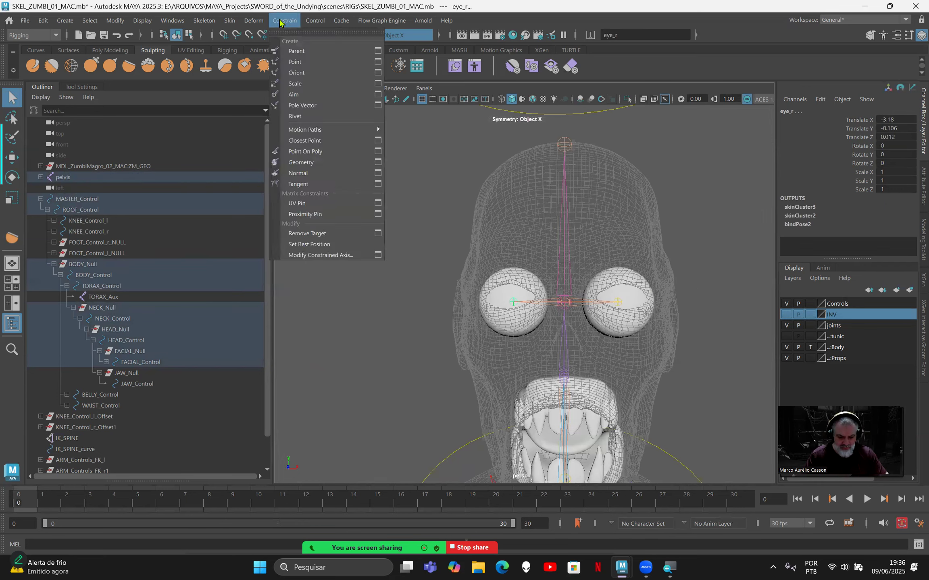
pyautogui.click(372, 93)
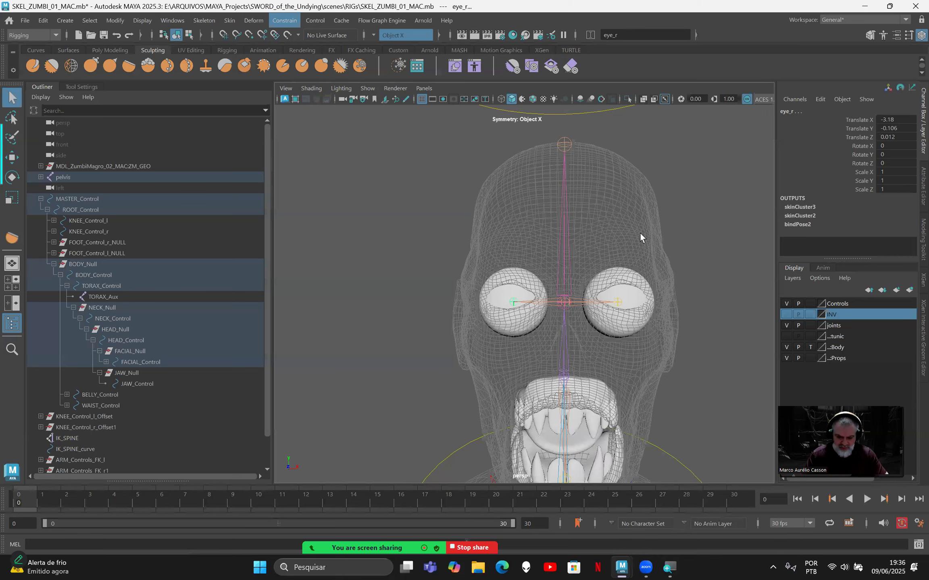
pyautogui.click(623, 335)
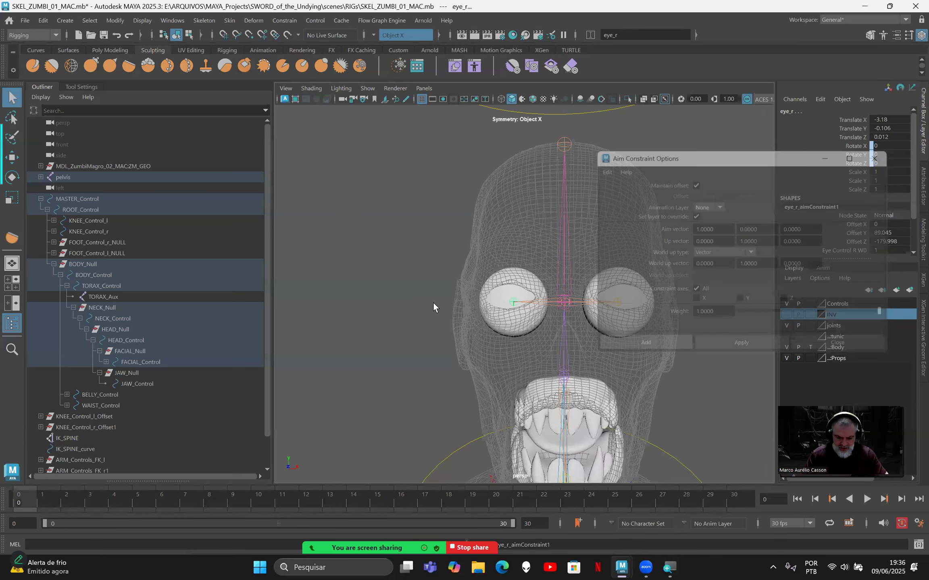
# - Aim-constrain the eye_l joint to Eye_Control_l with the same Aim constraint settings
pyautogui.scroll(-1, 443, 306)
pyautogui.scroll(-2, 606, 209)
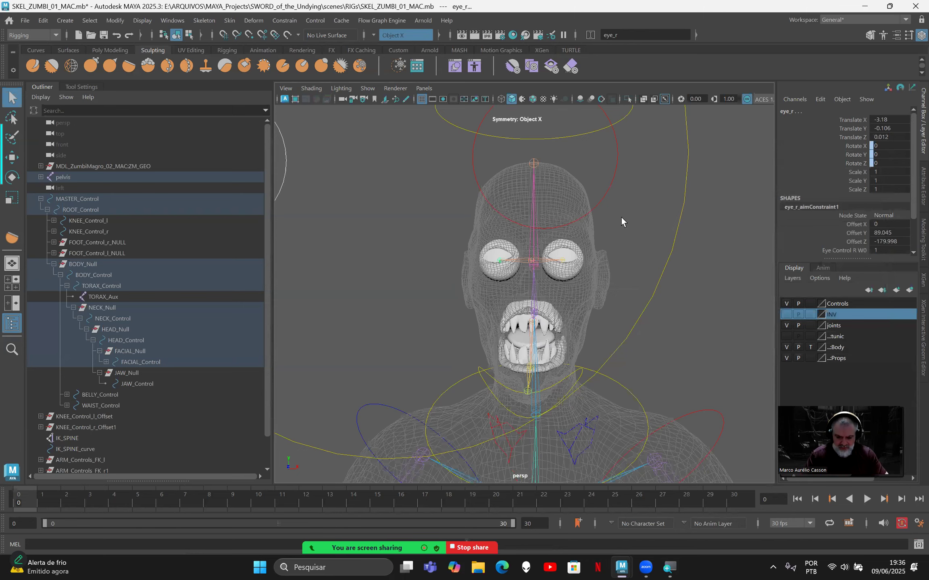
pyautogui.keyDown('alt'); pyautogui.moveTo(621, 218); pyautogui.dragTo(640, 187); pyautogui.keyUp('alt')
pyautogui.click(640, 260)
pyautogui.keyDown('alt'); pyautogui.moveTo(544, 252); pyautogui.dragTo(530, 270); pyautogui.keyUp('alt')
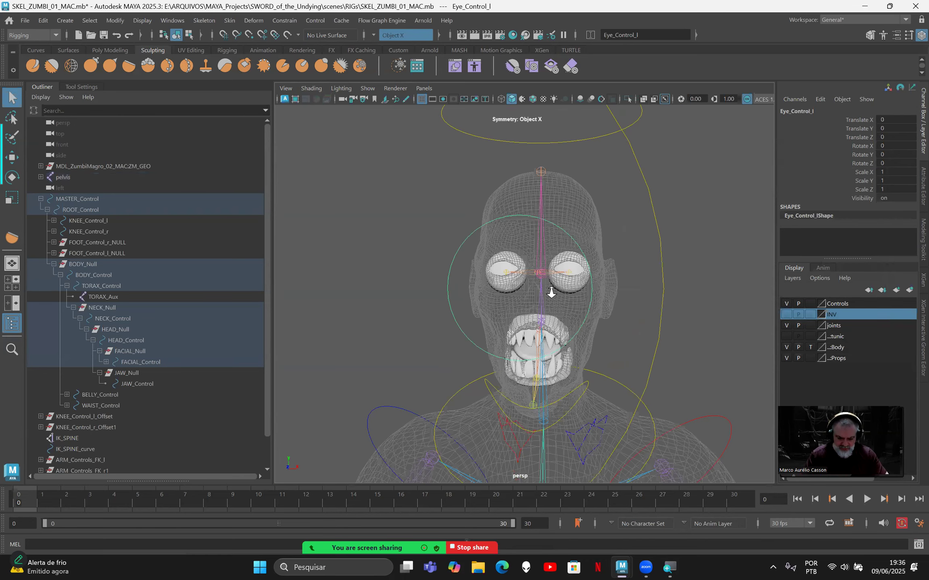
pyautogui.scroll(3, 552, 291)
pyautogui.scroll(-5, 421, 243)
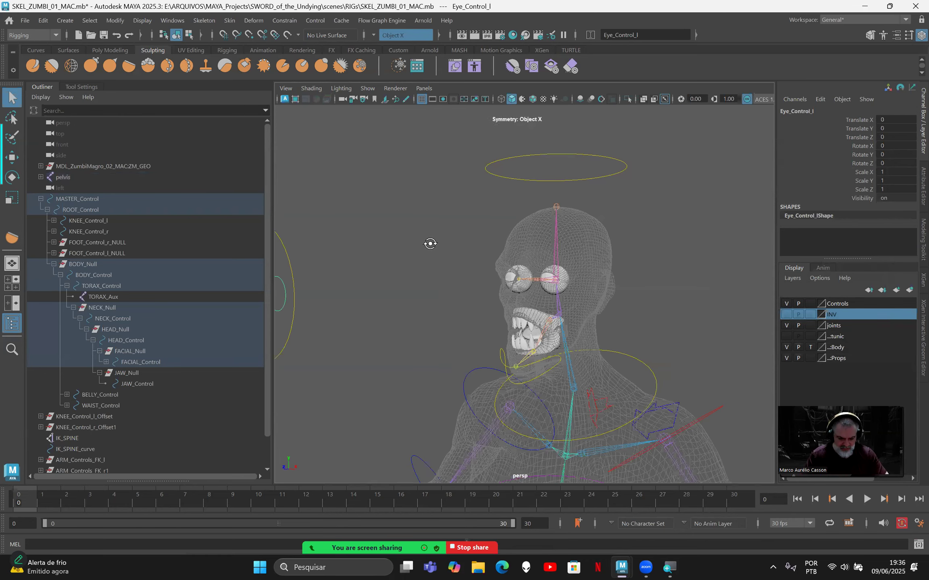
pyautogui.scroll(2, 543, 301)
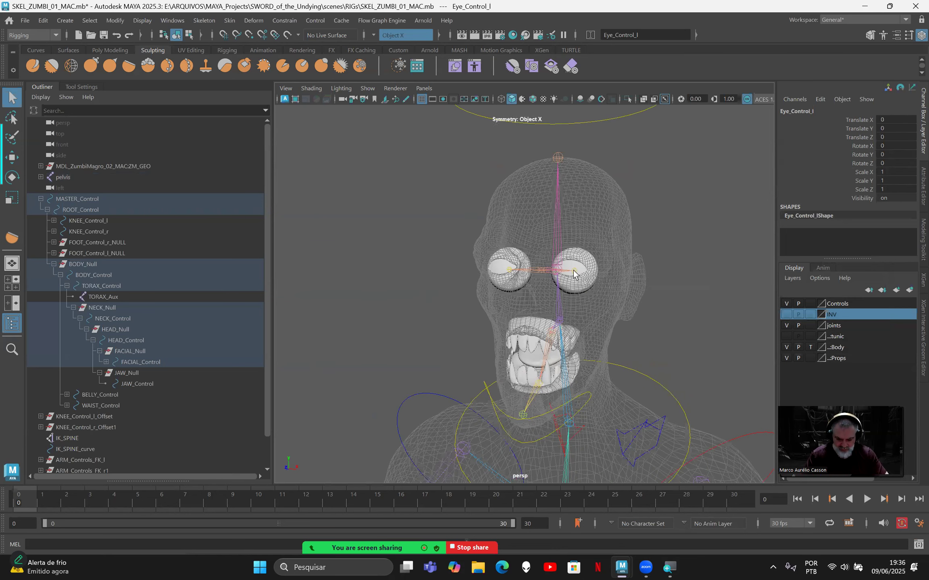
pyautogui.click(573, 274)
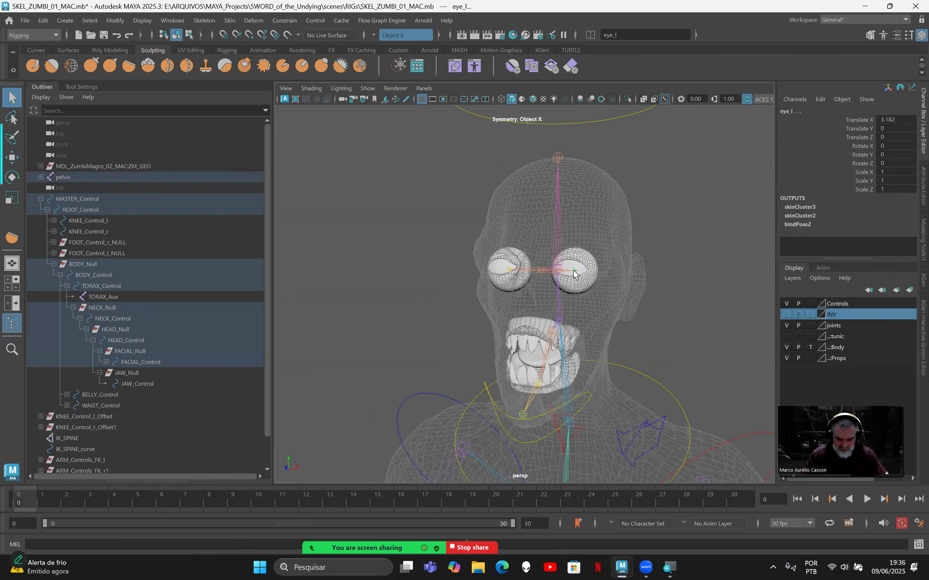
pyautogui.click(284, 20)
pyautogui.click(294, 95)
# - Test the eye aim by moving FACIAL_Control in front of the face, and undo the moves
pyautogui.scroll(-3, 477, 284)
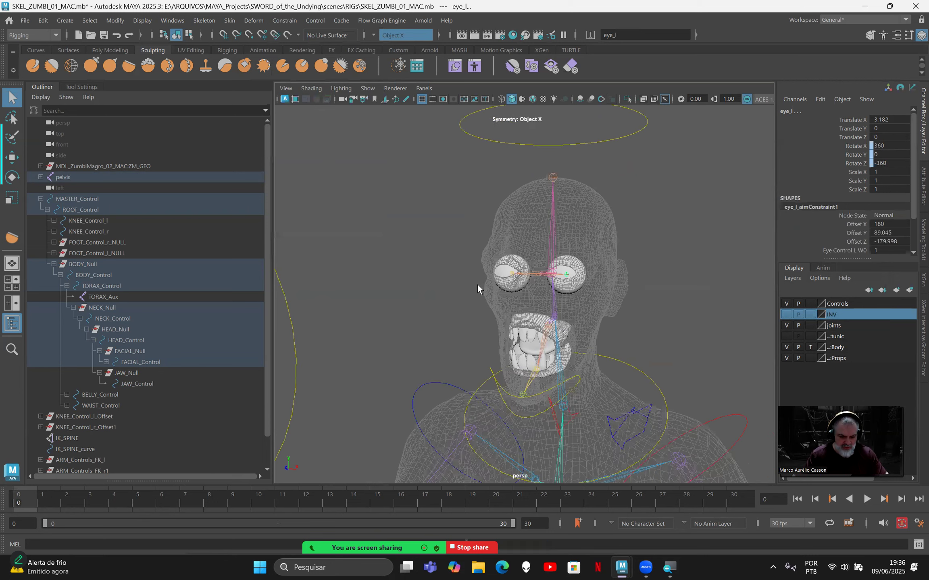
pyautogui.moveTo(391, 241); pyautogui.dragTo(410, 270)
pyautogui.keyDown('alt'); pyautogui.moveTo(450, 304); pyautogui.dragTo(547, 269); pyautogui.keyUp('alt')
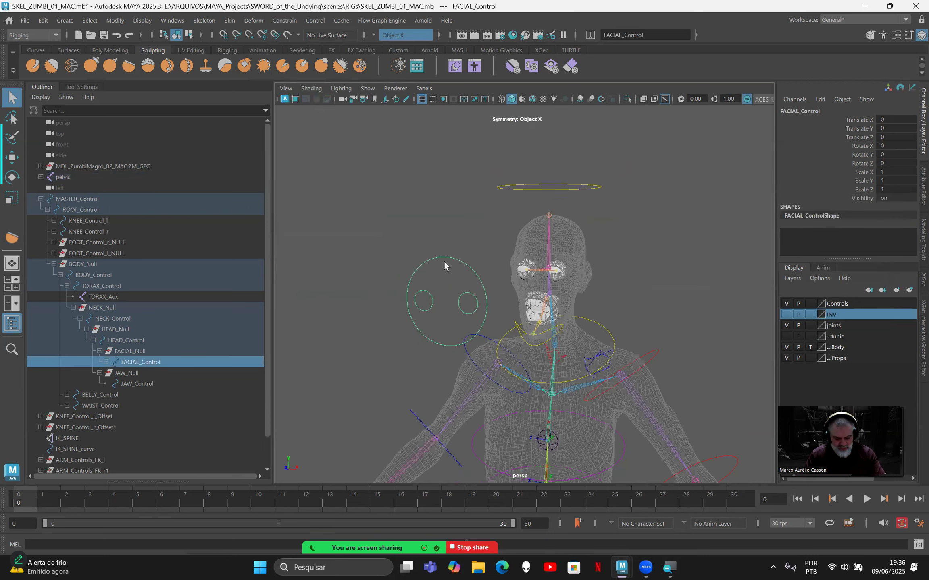
pyautogui.press('w')
pyautogui.keyDown('alt'); pyautogui.moveTo(444, 262); pyautogui.dragTo(650, 230); pyautogui.keyUp('alt')
pyautogui.hotkey('ctrl', 'z')
pyautogui.hotkey('ctrl', 'z')
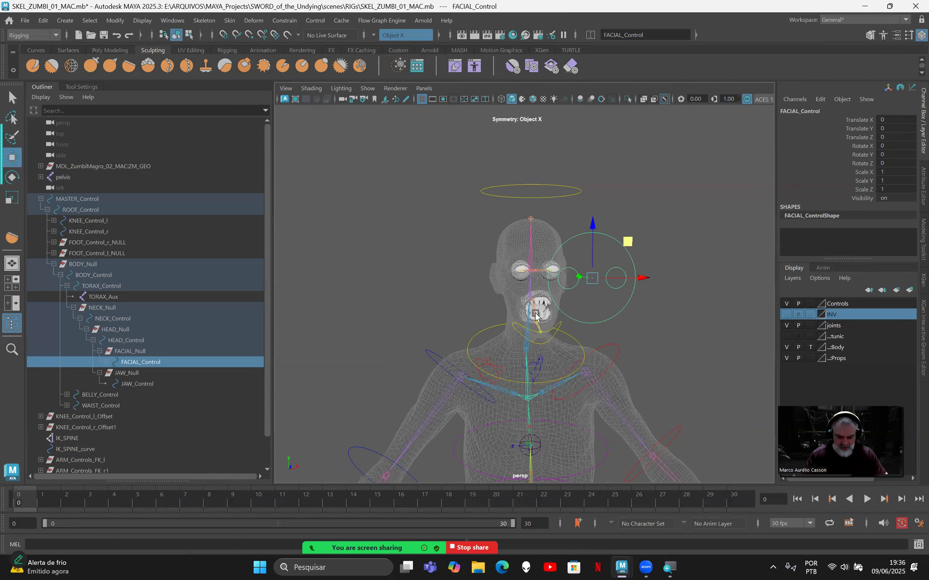
pyautogui.hotkey('ctrl', 'z')
pyautogui.moveTo(583, 231); pyautogui.dragTo(527, 238)
pyautogui.hotkey('ctrl', 'z')
pyautogui.hotkey('ctrl', 'z')
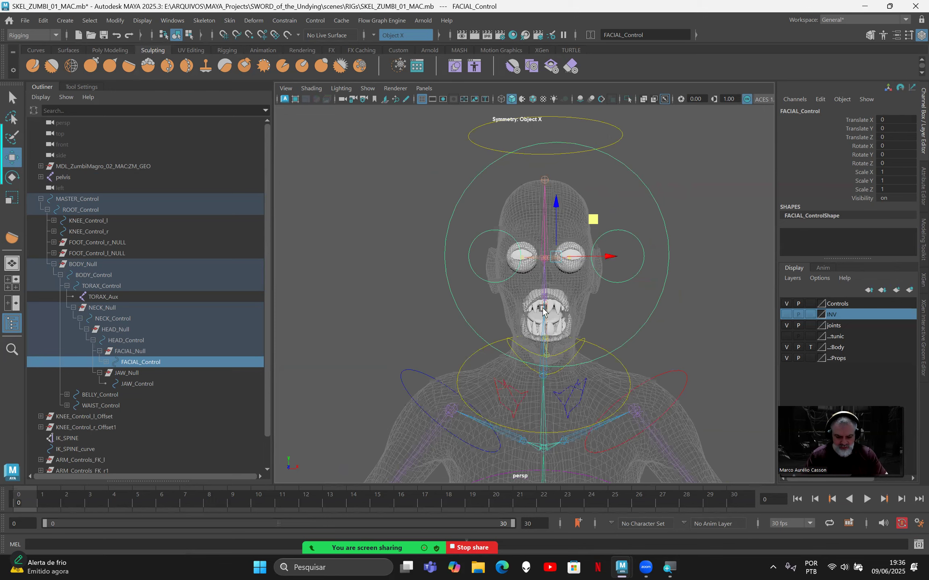
# - Undo any remaining FACIAL_Control test moves and examine the eyeballs and teeth from the front and side
pyautogui.hotkey('ctrl', 'z')
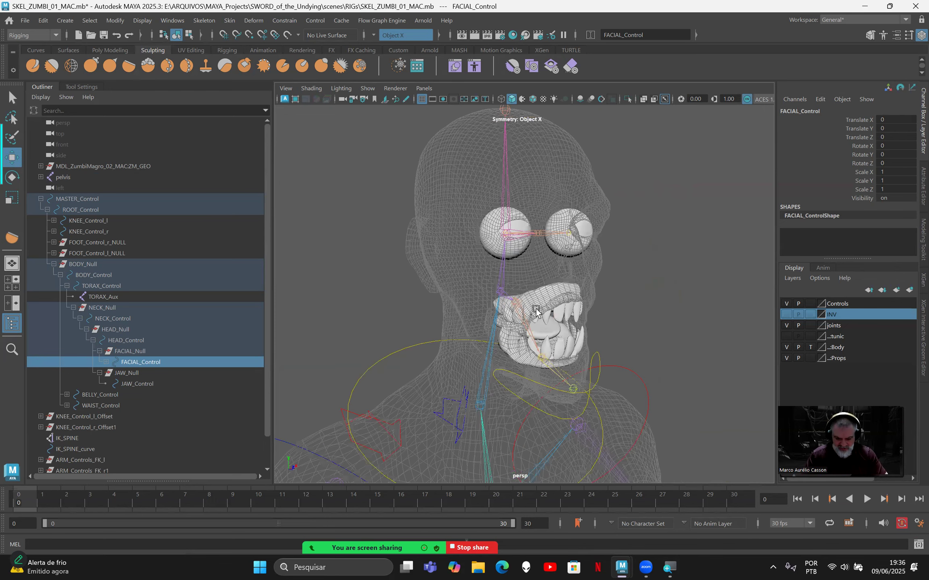
pyautogui.hotkey('ctrl', 'z')
pyautogui.hotkey('ctrl', 'z')
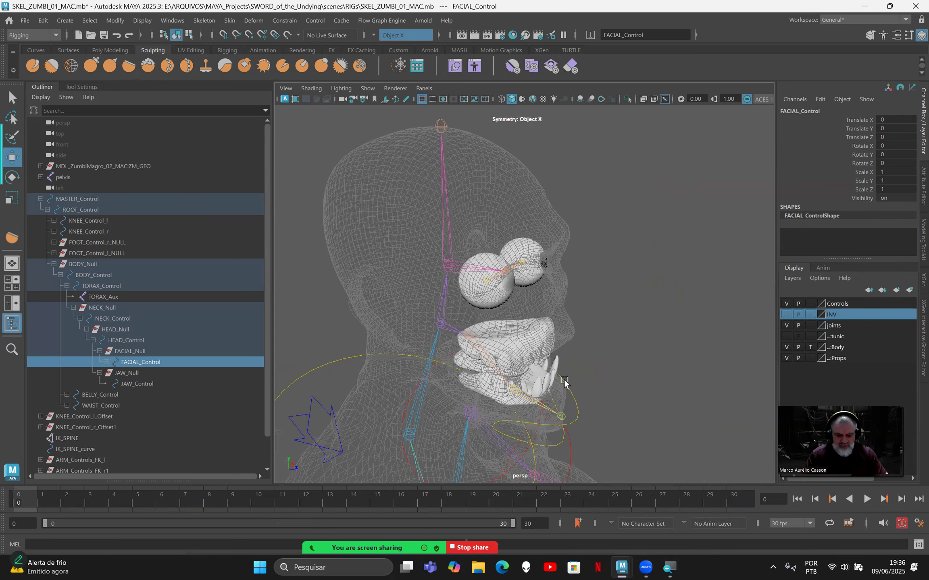
pyautogui.hotkey('ctrl', 'z')
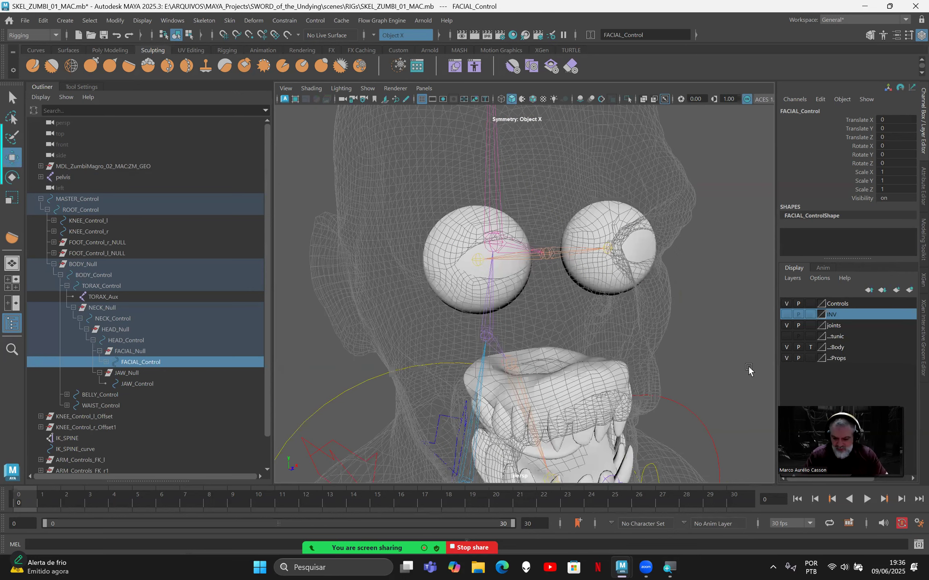
pyautogui.hotkey('ctrl', 'z')
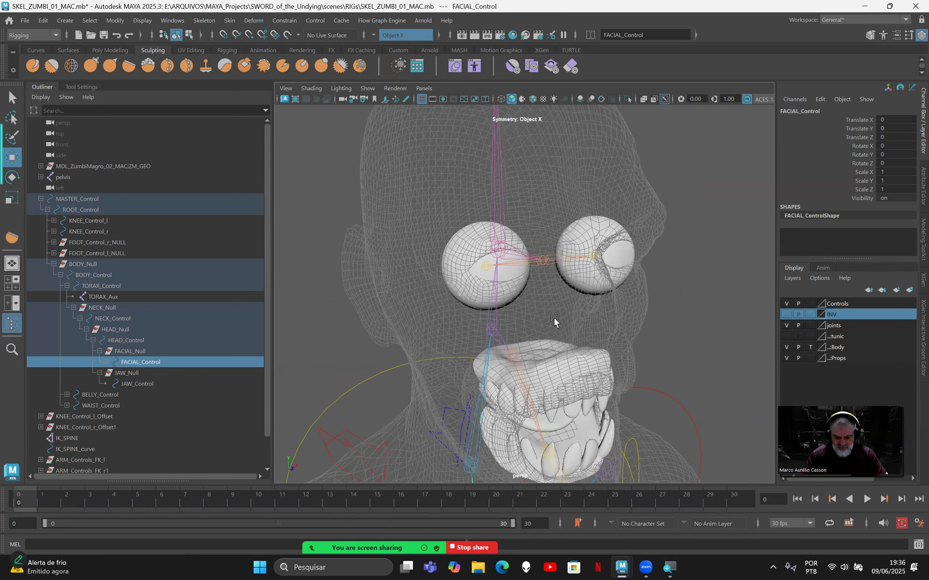
pyautogui.hotkey('ctrl', 'z')
pyautogui.hotkey('ctrl', 'z')
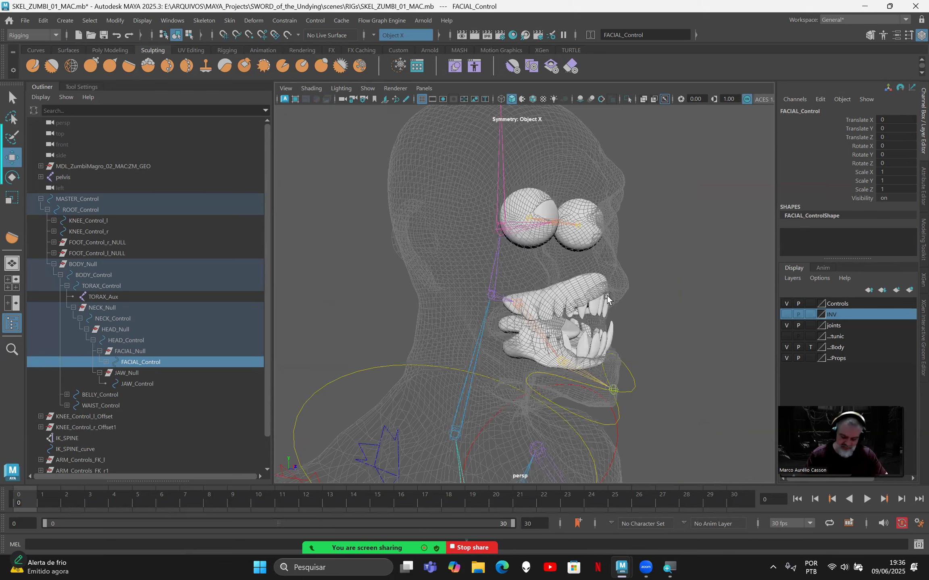
pyautogui.hotkey('ctrl', 'z')
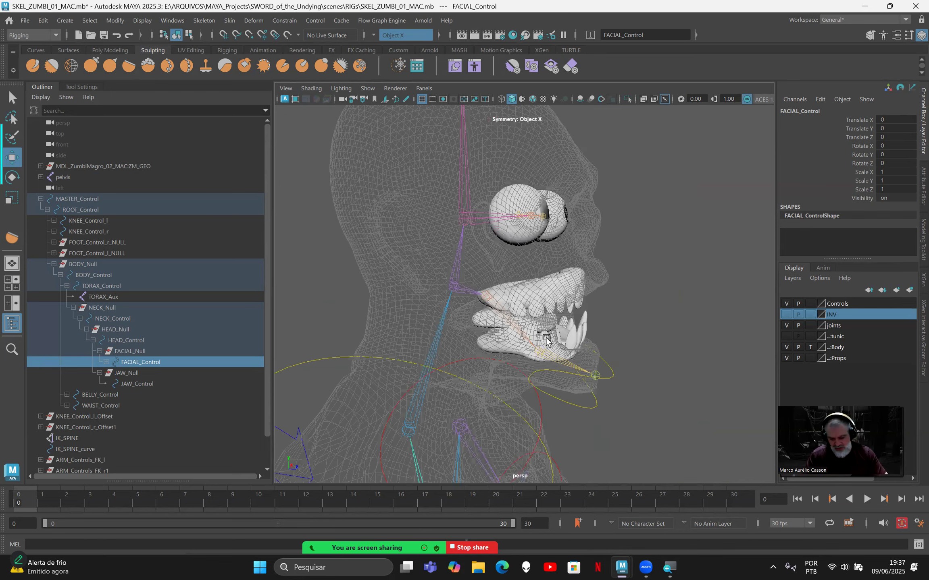
# - Switch the Body layer from template to reference display and examine the shaded head from the front
pyautogui.hotkey('ctrl', 'z')
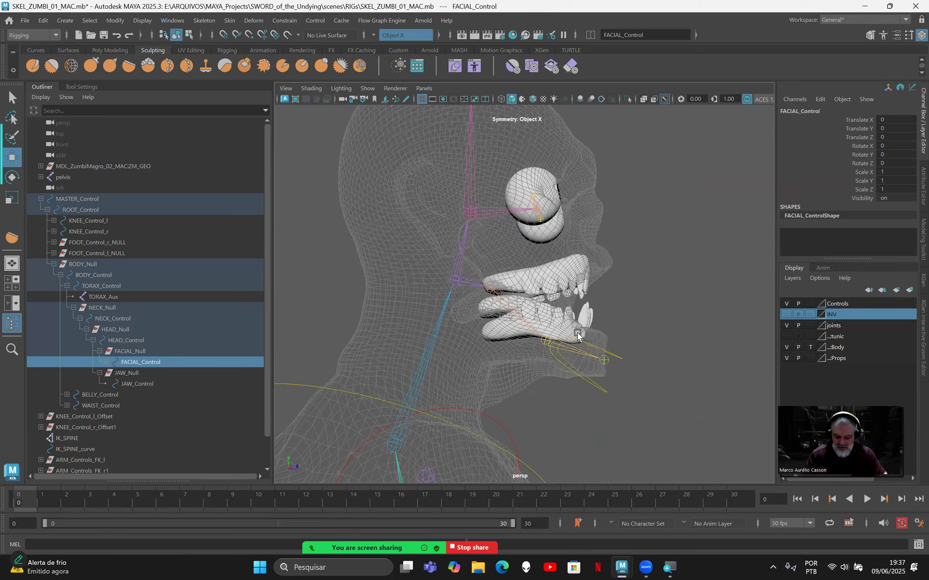
pyautogui.hotkey('ctrl', 'z')
pyautogui.hotkey('ctrl', 'z')
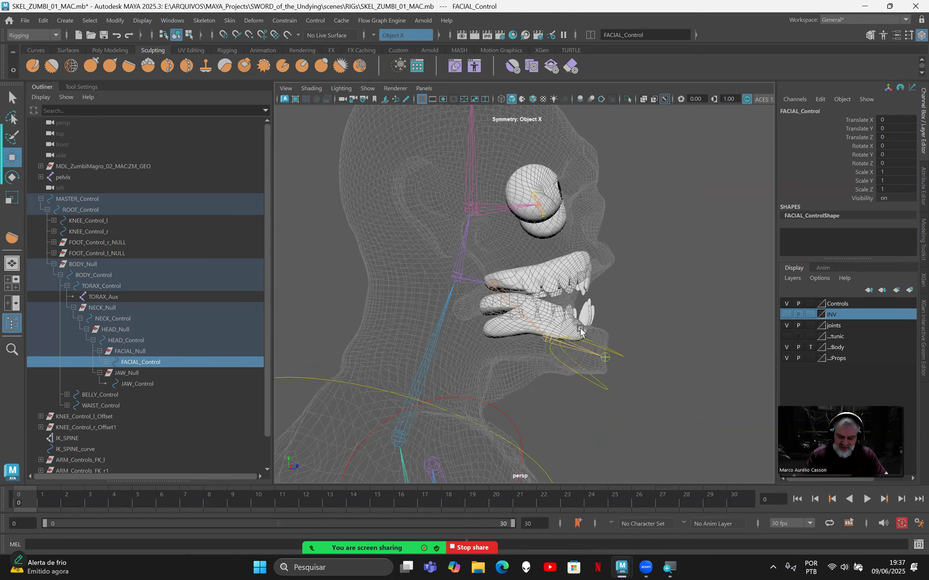
pyautogui.hotkey('ctrl', 'z')
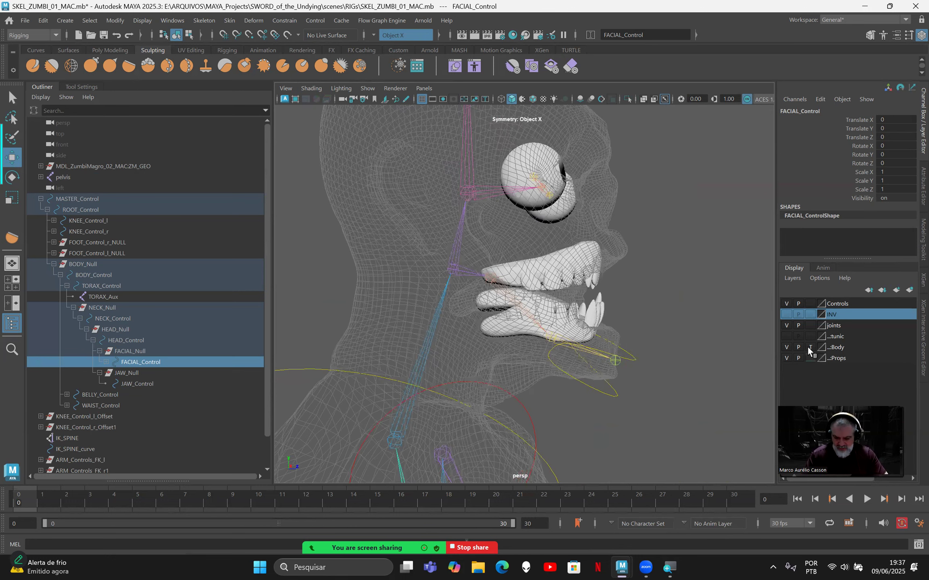
pyautogui.click(811, 347)
pyautogui.press('[')
pyautogui.press('[')
pyautogui.press('[')
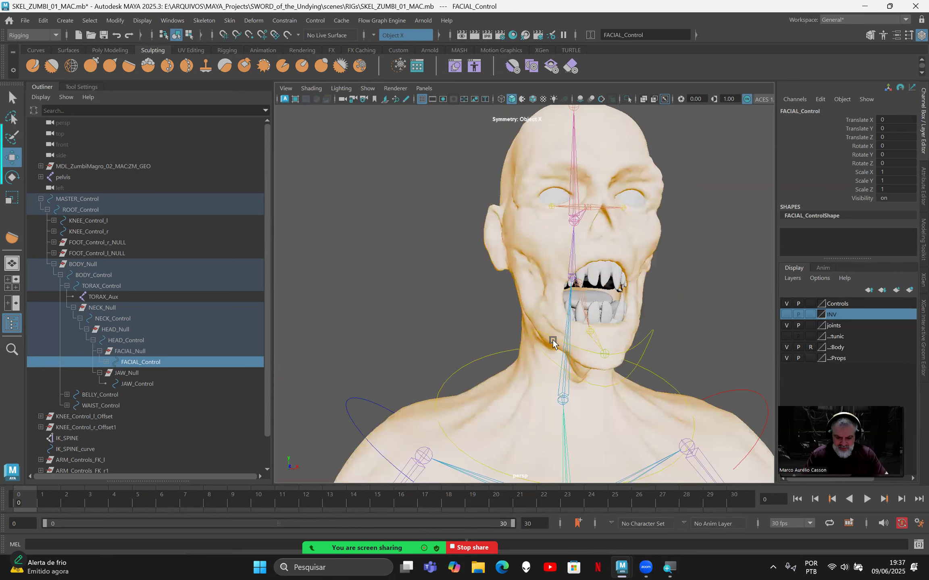
pyautogui.press('[')
pyautogui.press('[')
pyautogui.press('[')
pyautogui.press('[')
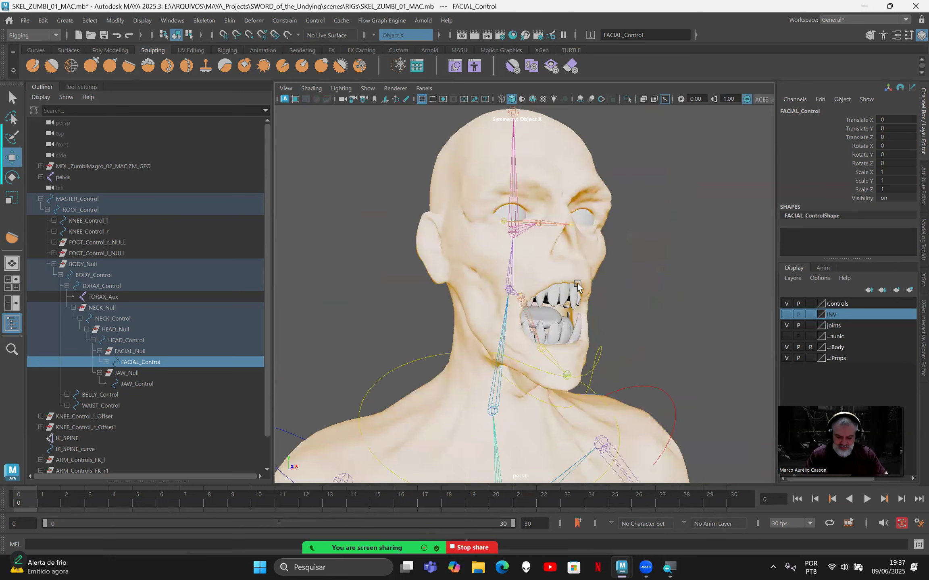
# - Test the eye aim against the shaded head by moving FACIAL_Control sideways, and undo the move
pyautogui.scroll(-4, 575, 293)
pyautogui.moveTo(728, 206); pyautogui.dragTo(633, 200)
pyautogui.hotkey('ctrl', 'z')
pyautogui.scroll(4, 460, 228)
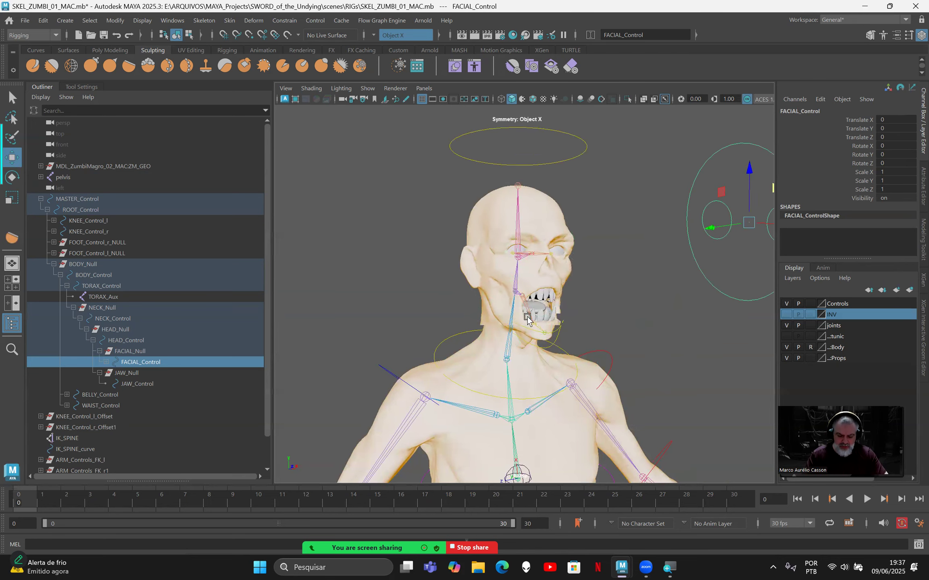
# - Set the Body layer to normal display, select the ZM_Corpo body mesh and open the Paint Skin Weights Tool settings
pyautogui.keyDown('alt'); pyautogui.moveTo(460, 250); pyautogui.dragTo(510, 298); pyautogui.keyUp('alt')
pyautogui.click(426, 233)
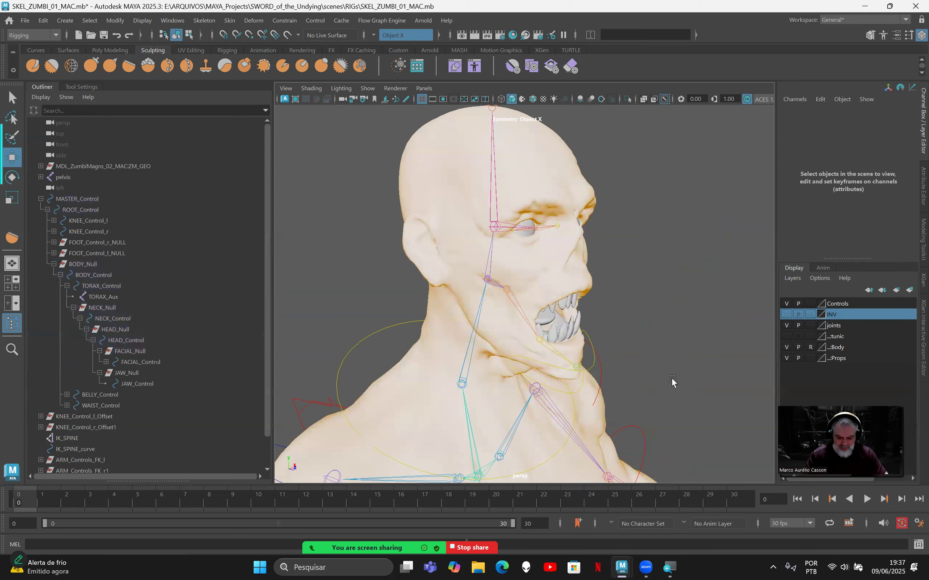
pyautogui.click(811, 347)
pyautogui.click(446, 287)
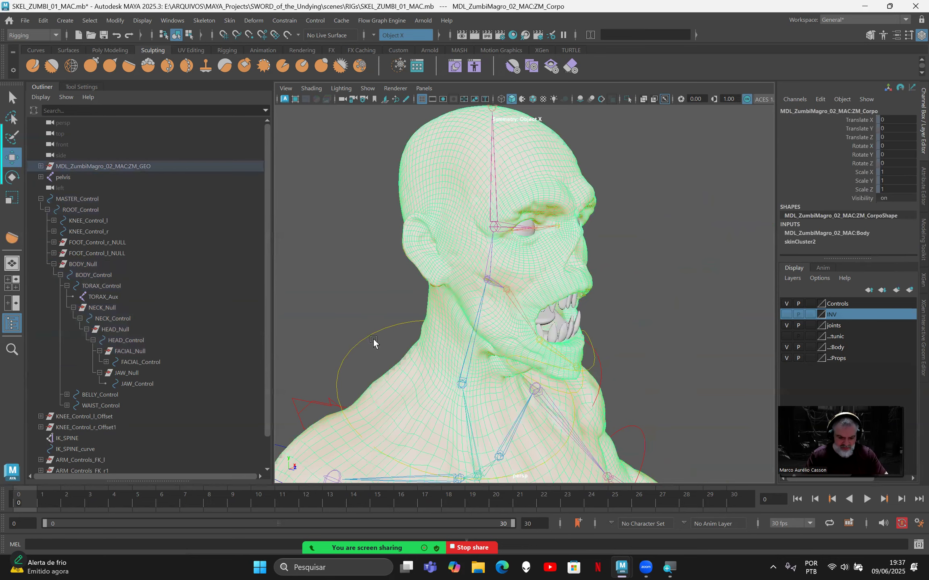
pyautogui.click(229, 20)
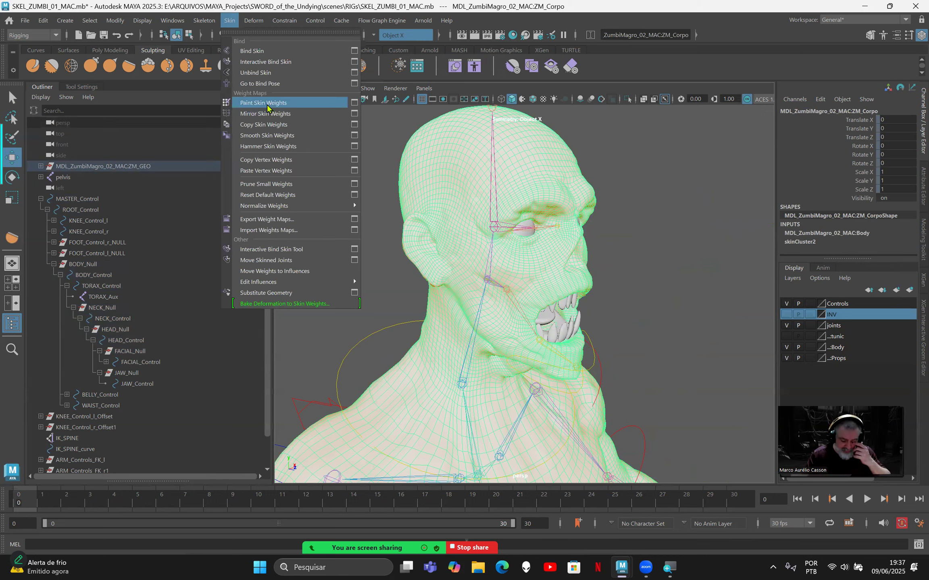
pyautogui.click(353, 103)
# - Choose the eye_r joint as the influence and examine its weights across the face and side of the head
pyautogui.keyDown('alt'); pyautogui.moveTo(477, 269); pyautogui.dragTo(425, 269); pyautogui.keyUp('alt')
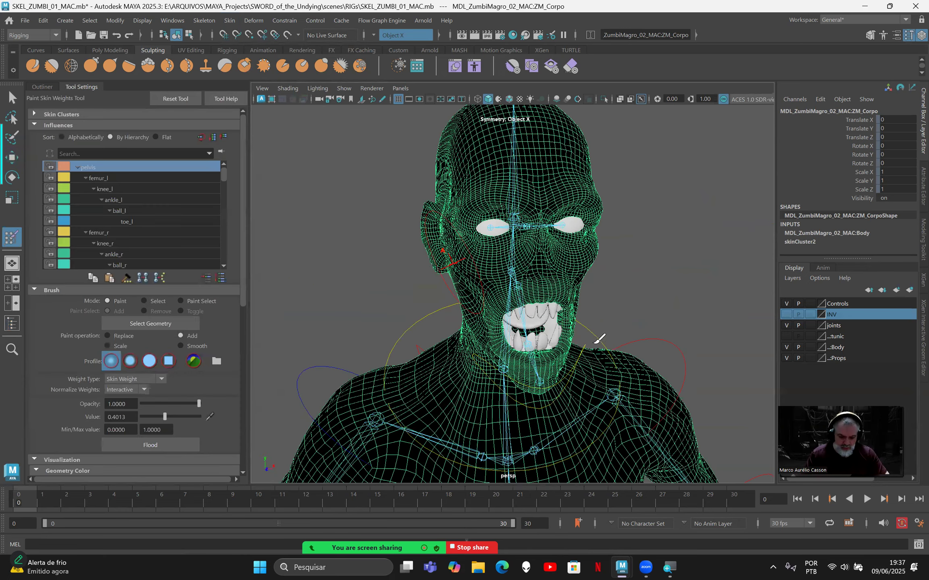
pyautogui.keyDown('alt'); pyautogui.moveTo(597, 338); pyautogui.dragTo(530, 238); pyautogui.keyUp('alt')
pyautogui.scroll(5, 527, 241)
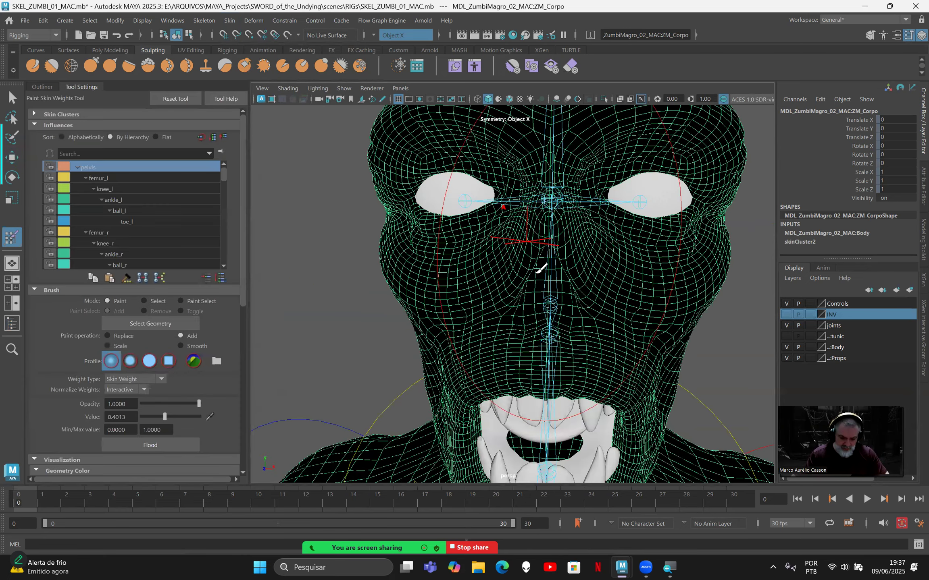
pyautogui.rightClick(474, 243)
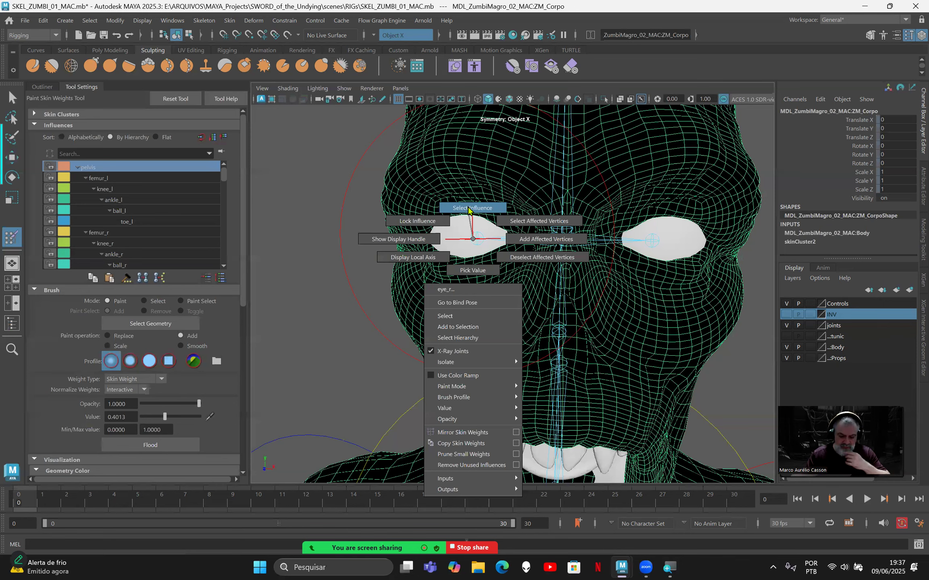
pyautogui.click(468, 208)
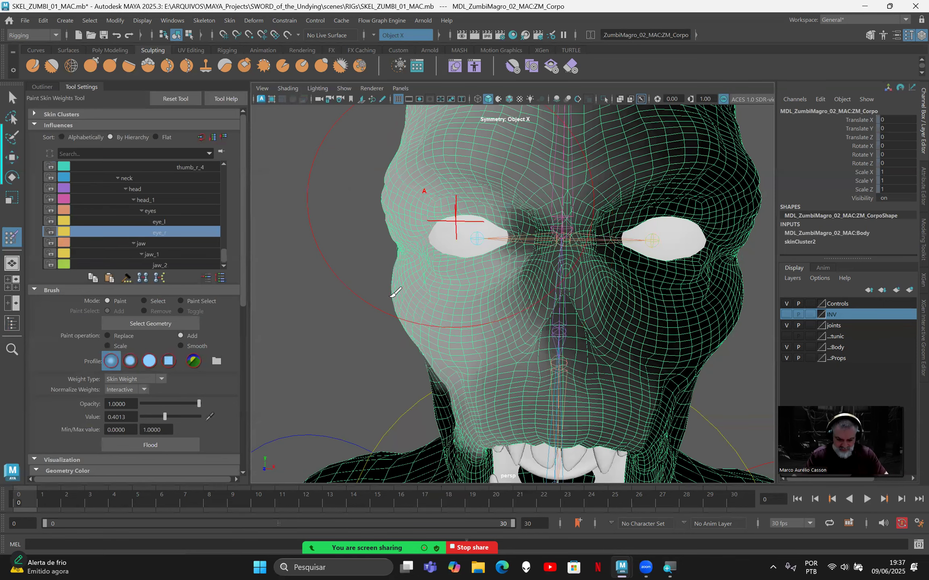
pyautogui.keyDown('alt'); pyautogui.moveTo(512, 294); pyautogui.dragTo(461, 227); pyautogui.keyUp('alt')
pyautogui.keyDown('alt'); pyautogui.moveTo(476, 287); pyautogui.dragTo(516, 284); pyautogui.keyUp('alt')
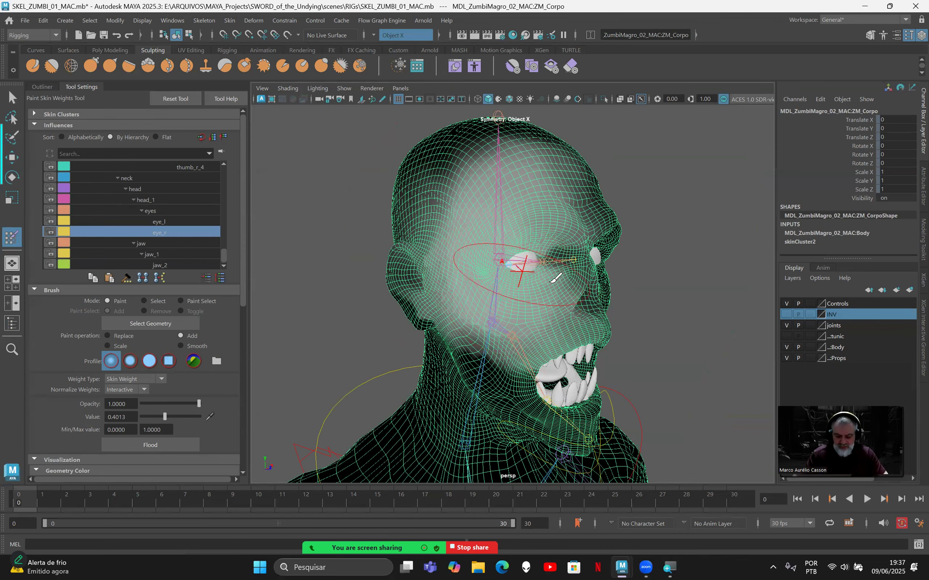
pyautogui.keyDown('alt'); pyautogui.moveTo(519, 283); pyautogui.dragTo(549, 233); pyautogui.keyUp('alt')
pyautogui.keyDown('alt'); pyautogui.moveTo(472, 233); pyautogui.dragTo(459, 226); pyautogui.keyUp('alt')
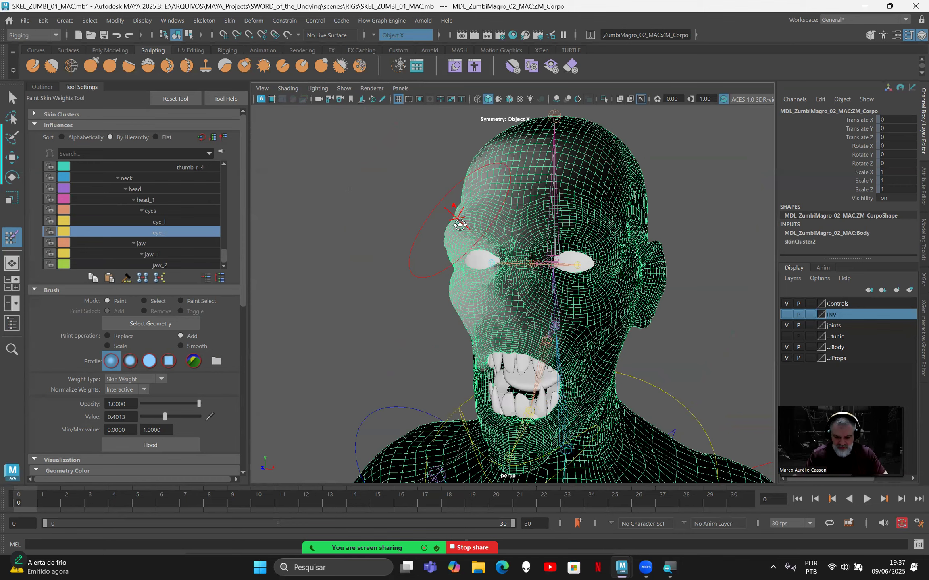
pyautogui.keyDown('alt'); pyautogui.moveTo(503, 252); pyautogui.dragTo(532, 249); pyautogui.keyUp('alt')
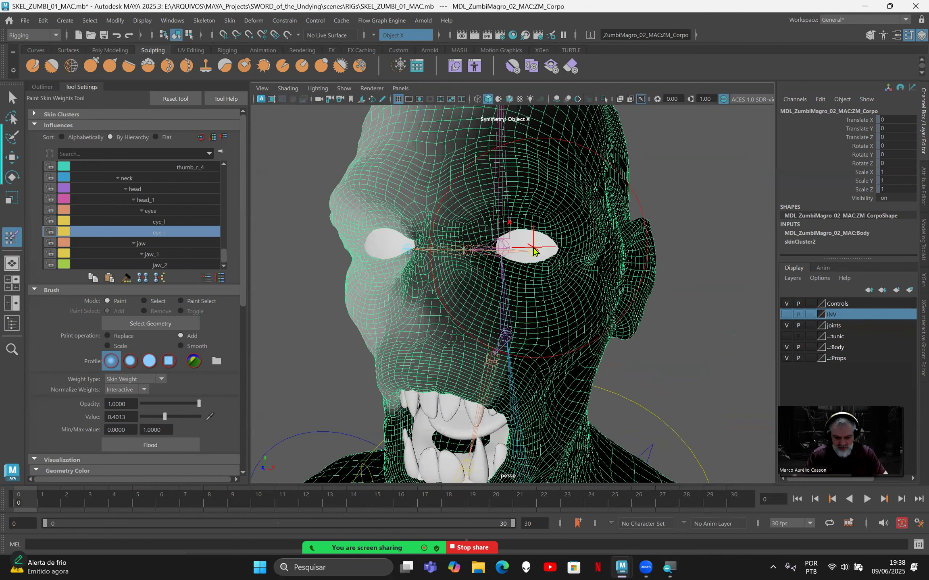
# - Choose the eye_l joint as the influence and examine its weights from the front and side of the head
pyautogui.rightClick(522, 223)
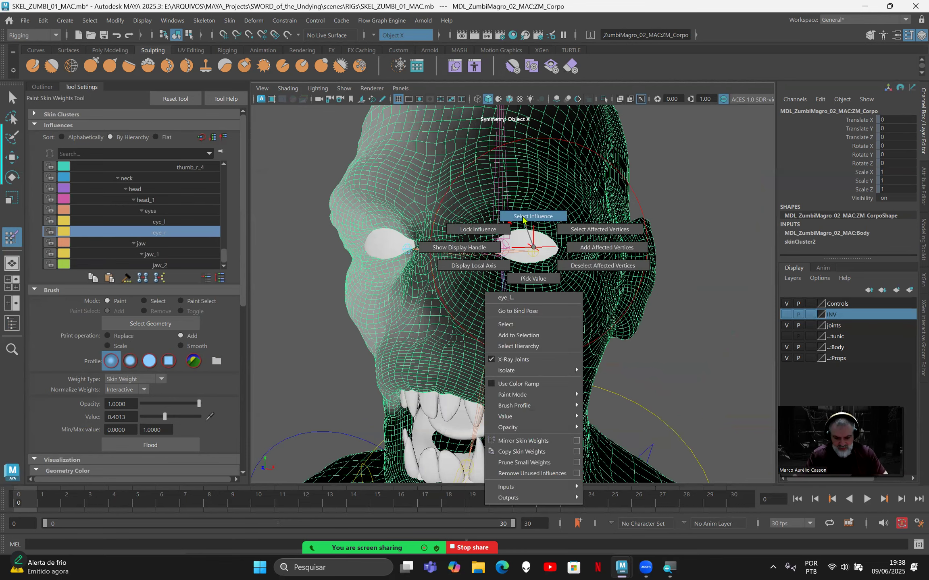
pyautogui.click(522, 217)
pyautogui.moveTo(473, 269)
pyautogui.keyDown('alt'); pyautogui.mouseDown()
pyautogui.moveTo(490, 268)
pyautogui.moveTo(474, 253)
pyautogui.mouseUp(); pyautogui.keyUp('alt')
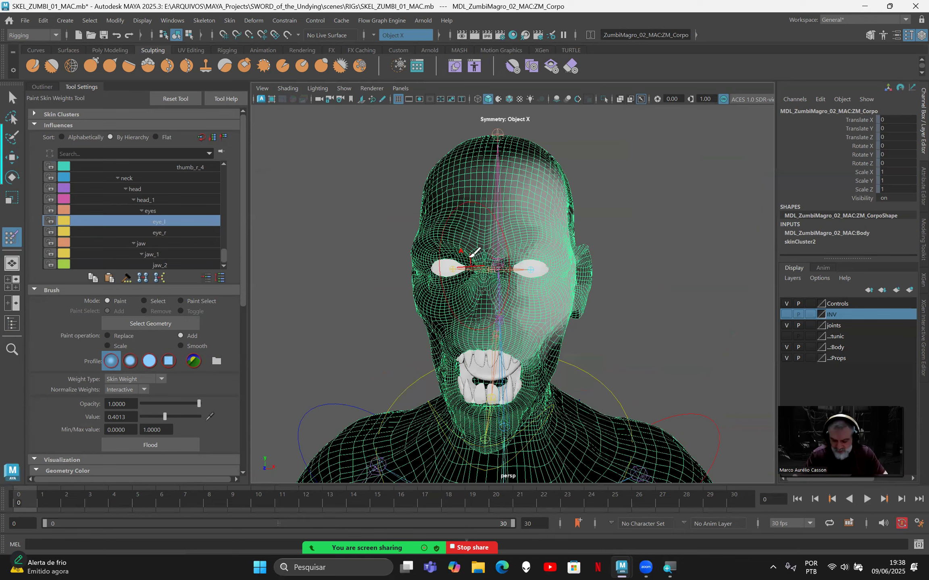
pyautogui.keyDown('alt'); pyautogui.moveTo(429, 287); pyautogui.dragTo(536, 319); pyautogui.keyUp('alt')
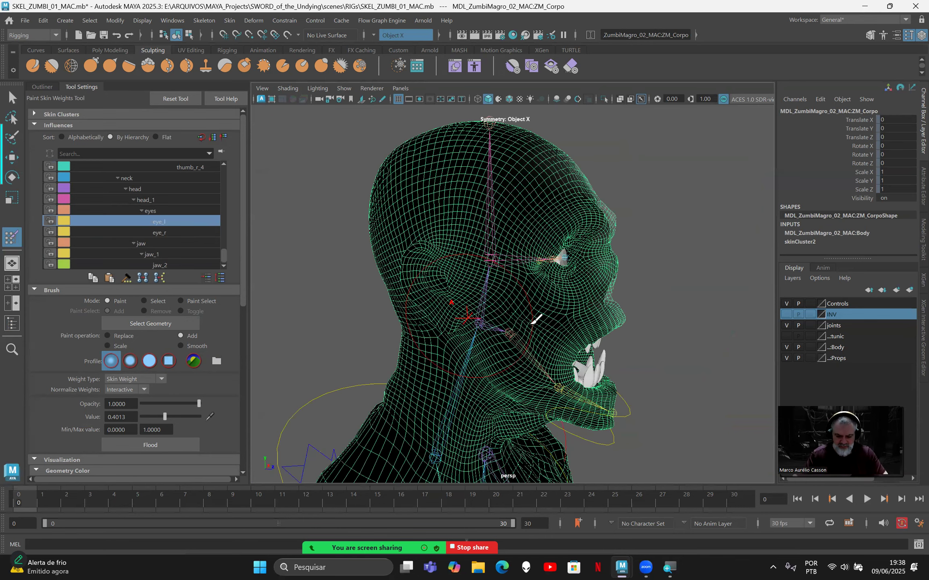
pyautogui.moveTo(563, 236)
pyautogui.keyDown('alt'); pyautogui.mouseDown()
pyautogui.moveTo(514, 240)
pyautogui.moveTo(522, 233)
pyautogui.mouseUp(); pyautogui.keyUp('alt')
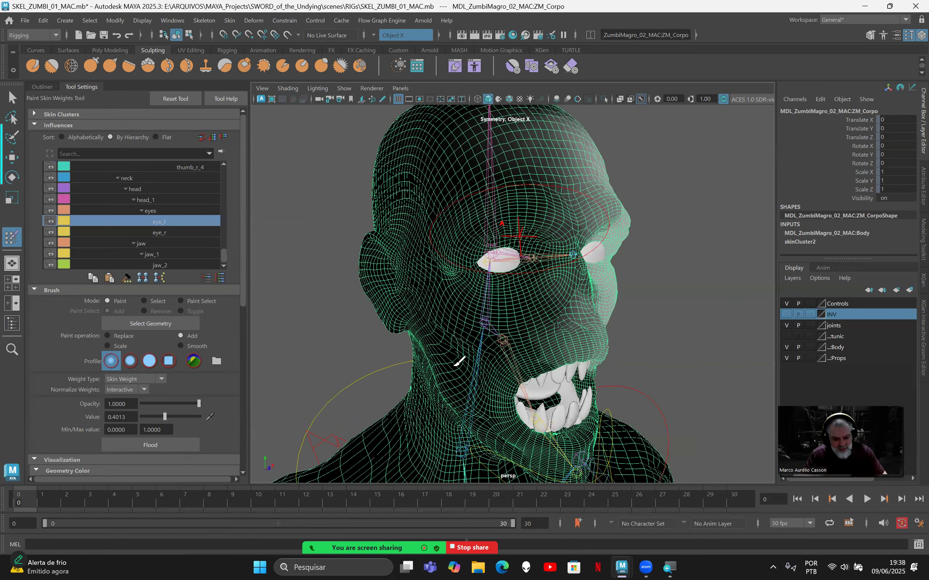
pyautogui.keyDown('alt'); pyautogui.moveTo(509, 360); pyautogui.dragTo(476, 325); pyautogui.keyUp('alt')
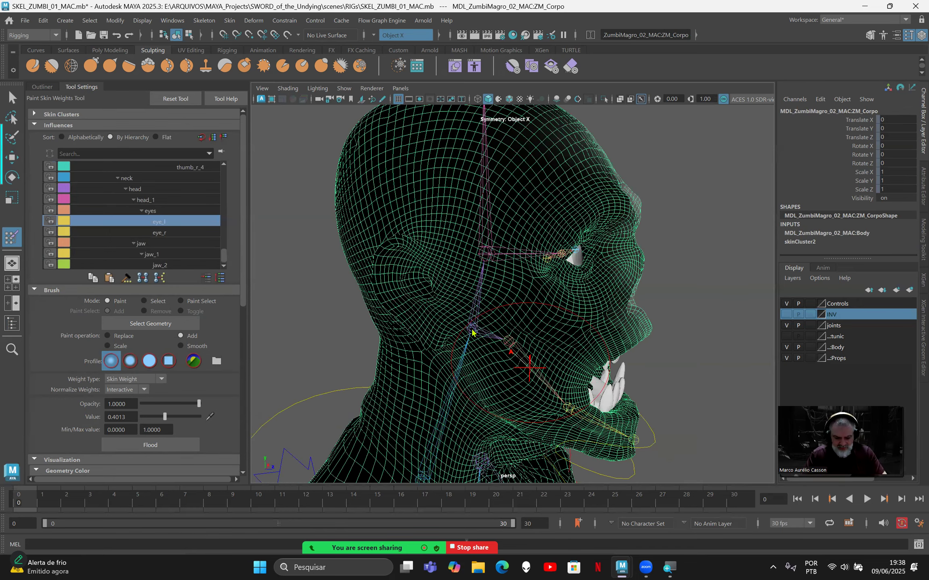
# - Choose the head joint as the influence and set the Add brush value to 1.0
pyautogui.moveTo(479, 271); pyautogui.dragTo(561, 309, button='right')
pyautogui.keyDown('alt'); pyautogui.moveTo(596, 239); pyautogui.dragTo(408, 255); pyautogui.keyUp('alt')
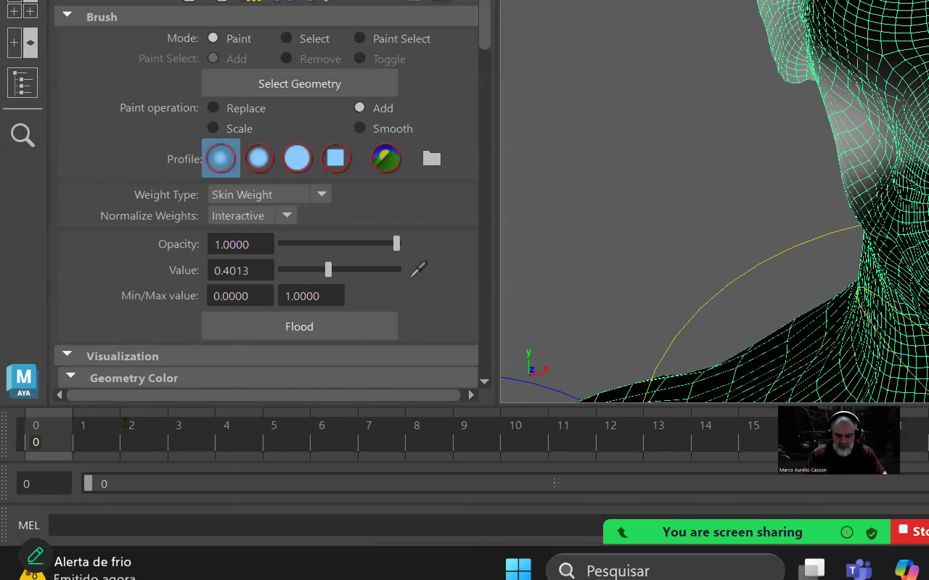
pyautogui.doubleClick(244, 270)
pyautogui.moveTo(328, 269); pyautogui.dragTo(396, 269)
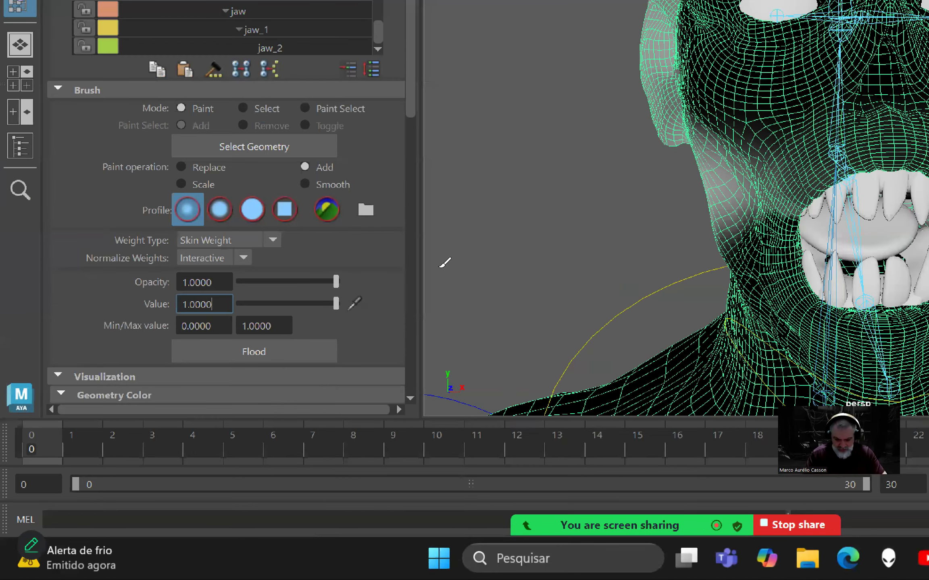
# - Paint full head influence over one half of the face, using a smaller brush around the nose and upper lip
pyautogui.moveTo(493, 232)
pyautogui.mouseDown()
pyautogui.moveTo(455, 229)
pyautogui.moveTo(508, 213)
pyautogui.moveTo(447, 209)
pyautogui.moveTo(483, 235)
pyautogui.moveTo(469, 221)
pyautogui.moveTo(499, 197)
pyautogui.moveTo(497, 161)
pyautogui.moveTo(426, 236)
pyautogui.moveTo(403, 250)
pyautogui.moveTo(393, 242)
pyautogui.moveTo(409, 258)
pyautogui.moveTo(412, 288)
pyautogui.moveTo(389, 298)
pyautogui.moveTo(500, 266)
pyautogui.moveTo(509, 251)
pyautogui.moveTo(491, 278)
pyautogui.moveTo(514, 297)
pyautogui.moveTo(517, 322)
pyautogui.moveTo(488, 319)
pyautogui.moveTo(518, 334)
pyautogui.moveTo(485, 331)
pyautogui.moveTo(442, 293)
pyautogui.mouseUp()
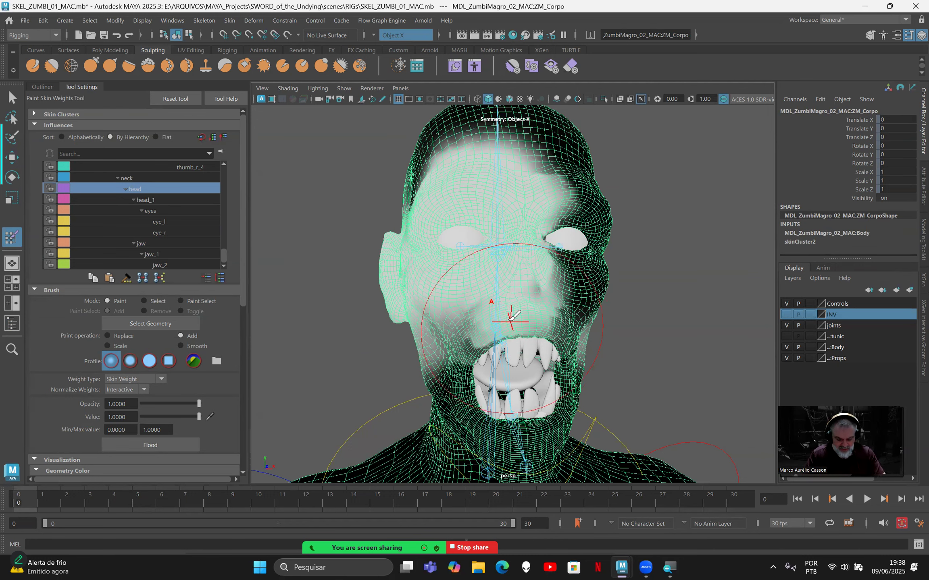
pyautogui.press('b')
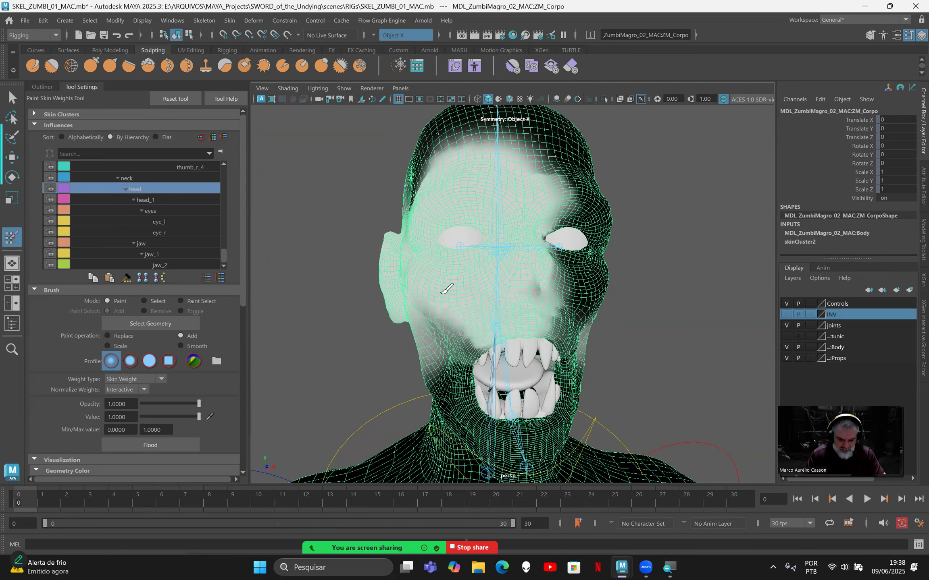
pyautogui.moveTo(492, 347); pyautogui.dragTo(491, 343)
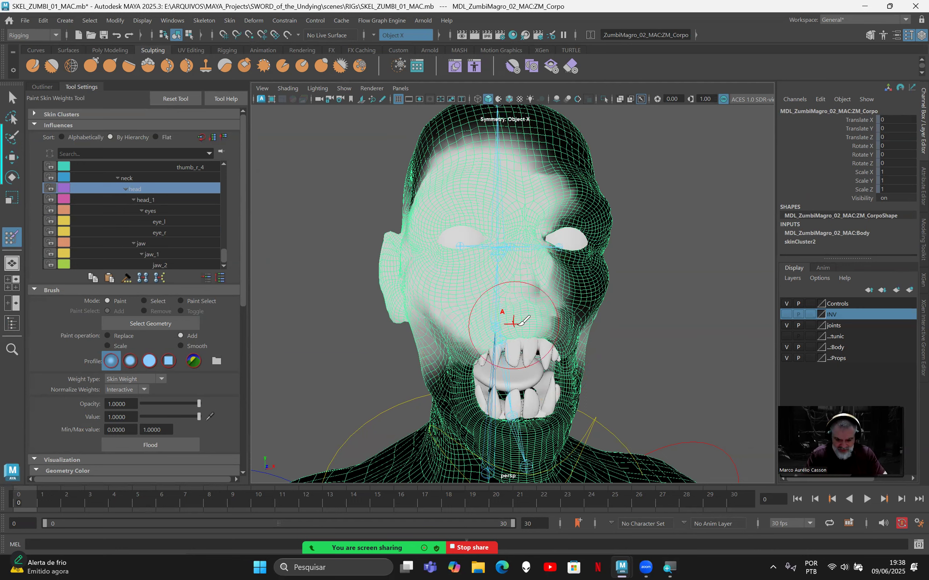
pyautogui.moveTo(516, 322); pyautogui.dragTo(529, 266)
pyautogui.moveTo(524, 323); pyautogui.dragTo(502, 259)
# - Paint full head influence over the side of the skull, from the cheek and temple towards the back
pyautogui.keyDown('alt'); pyautogui.moveTo(508, 312); pyautogui.dragTo(567, 349); pyautogui.keyUp('alt')
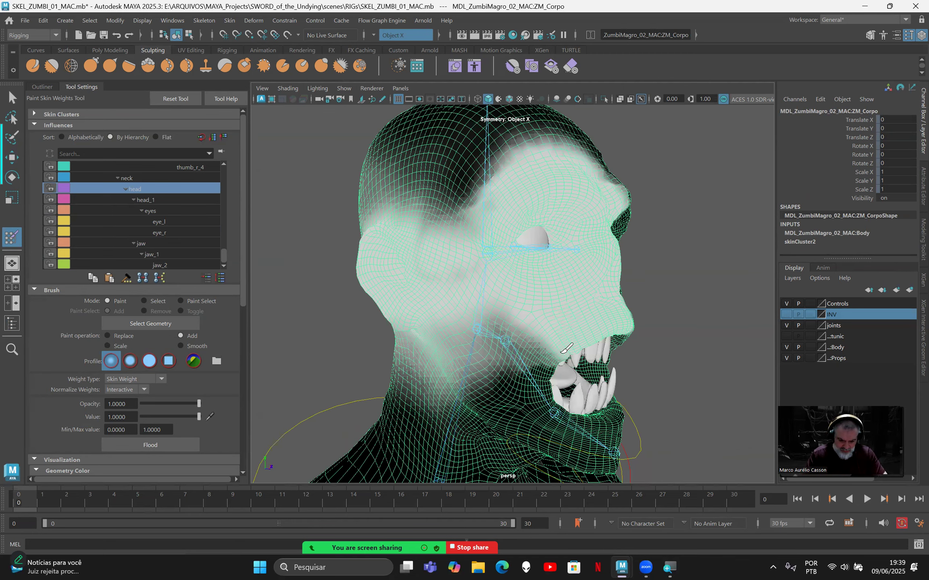
pyautogui.moveTo(522, 313)
pyautogui.mouseDown()
pyautogui.moveTo(475, 305)
pyautogui.moveTo(411, 271)
pyautogui.moveTo(443, 244)
pyautogui.moveTo(484, 269)
pyautogui.moveTo(464, 260)
pyautogui.mouseUp()
pyautogui.moveTo(498, 209)
pyautogui.keyDown('alt'); pyautogui.mouseDown()
pyautogui.moveTo(486, 236)
pyautogui.moveTo(484, 229)
pyautogui.mouseUp(); pyautogui.keyUp('alt')
pyautogui.moveTo(542, 229)
pyautogui.mouseDown()
pyautogui.moveTo(421, 209)
pyautogui.moveTo(472, 170)
pyautogui.moveTo(576, 218)
pyautogui.moveTo(468, 143)
pyautogui.moveTo(403, 185)
pyautogui.moveTo(399, 246)
pyautogui.moveTo(564, 277)
pyautogui.moveTo(480, 273)
pyautogui.moveTo(463, 259)
pyautogui.mouseUp()
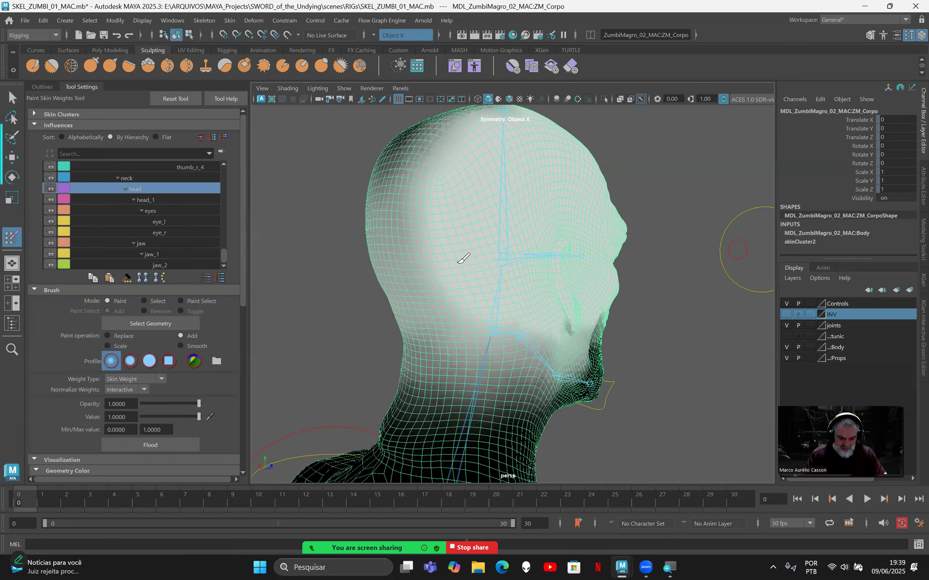
# - Check the painted area from above and fill in head influence on the back of the skull and the cheek
pyautogui.keyDown('alt'); pyautogui.moveTo(524, 154); pyautogui.dragTo(416, 162); pyautogui.keyUp('alt')
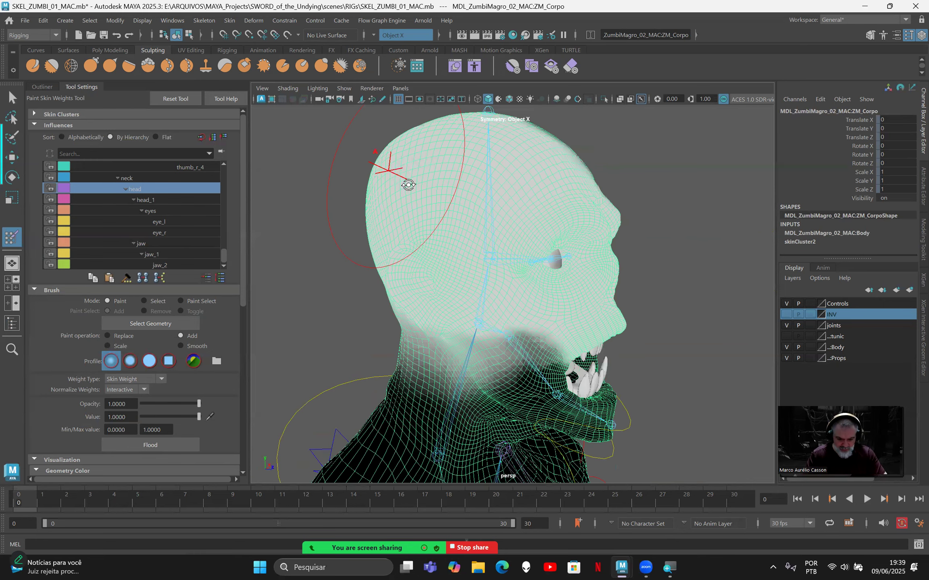
pyautogui.keyDown('alt'); pyautogui.moveTo(457, 191); pyautogui.dragTo(421, 115); pyautogui.keyUp('alt')
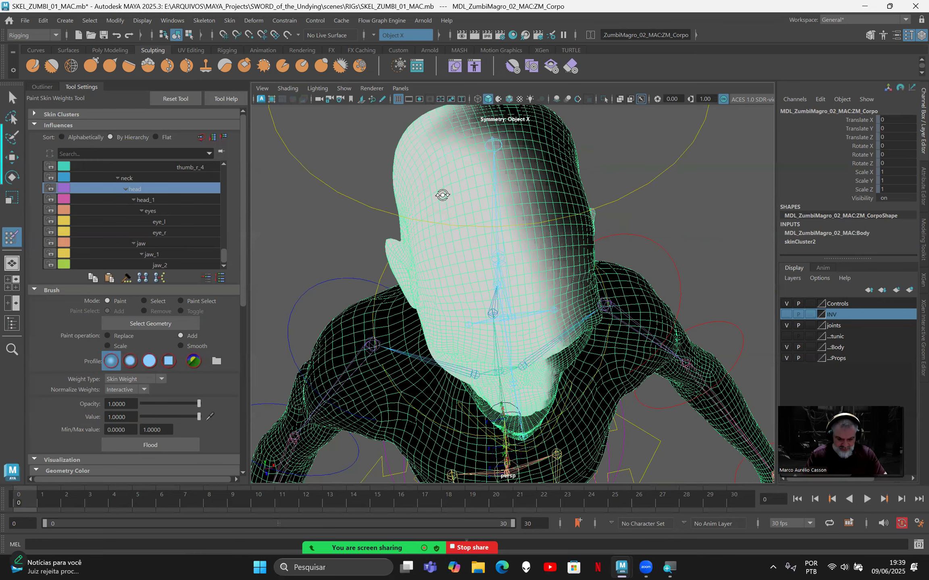
pyautogui.keyDown('alt'); pyautogui.moveTo(437, 230); pyautogui.dragTo(550, 264); pyautogui.keyUp('alt')
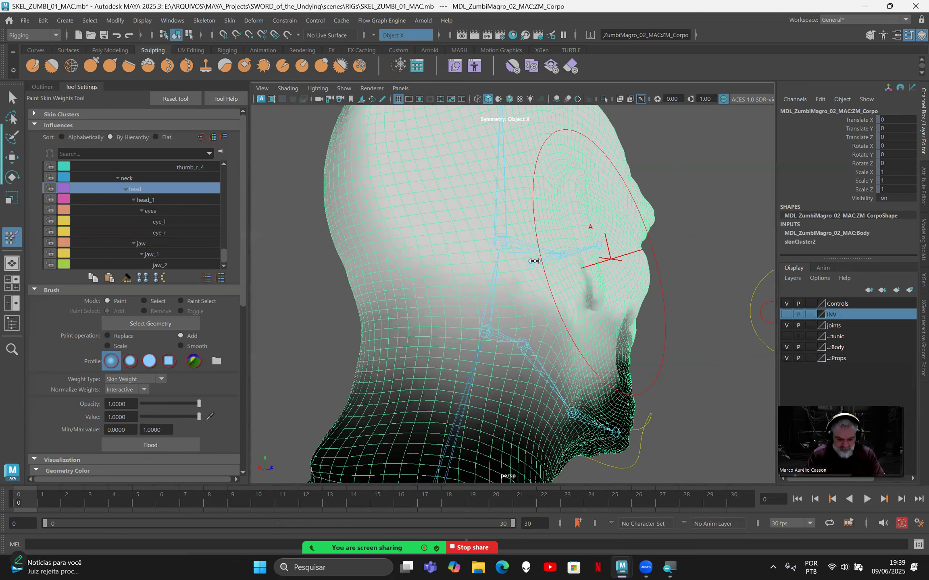
pyautogui.moveTo(468, 241)
pyautogui.mouseDown()
pyautogui.moveTo(478, 241)
pyautogui.moveTo(441, 253)
pyautogui.moveTo(447, 269)
pyautogui.mouseUp()
pyautogui.moveTo(608, 266); pyautogui.dragTo(607, 309)
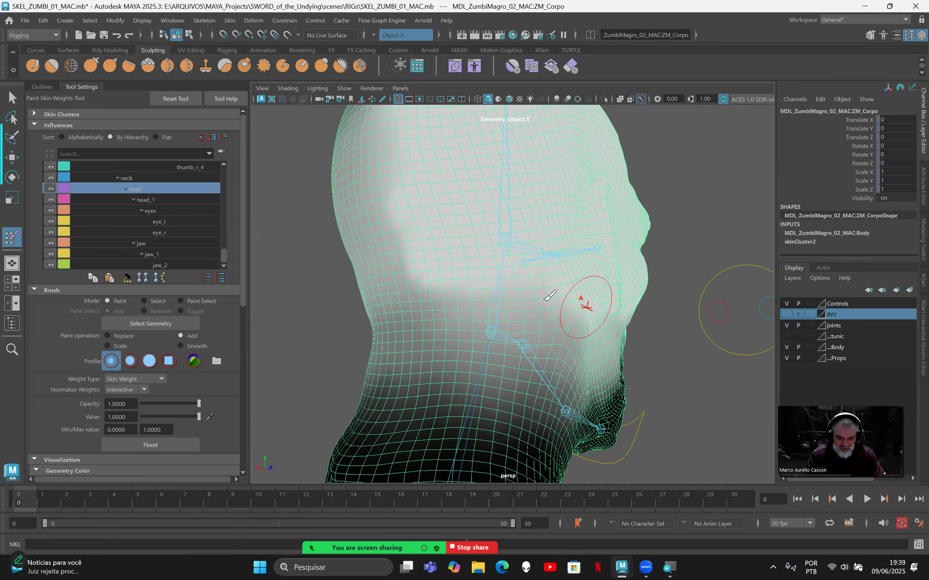
# - Add head-joint weight around the back of the skull and cheek, and smooth the head influence with a flood
pyautogui.keyDown('alt'); pyautogui.moveTo(553, 293); pyautogui.dragTo(526, 298); pyautogui.keyUp('alt')
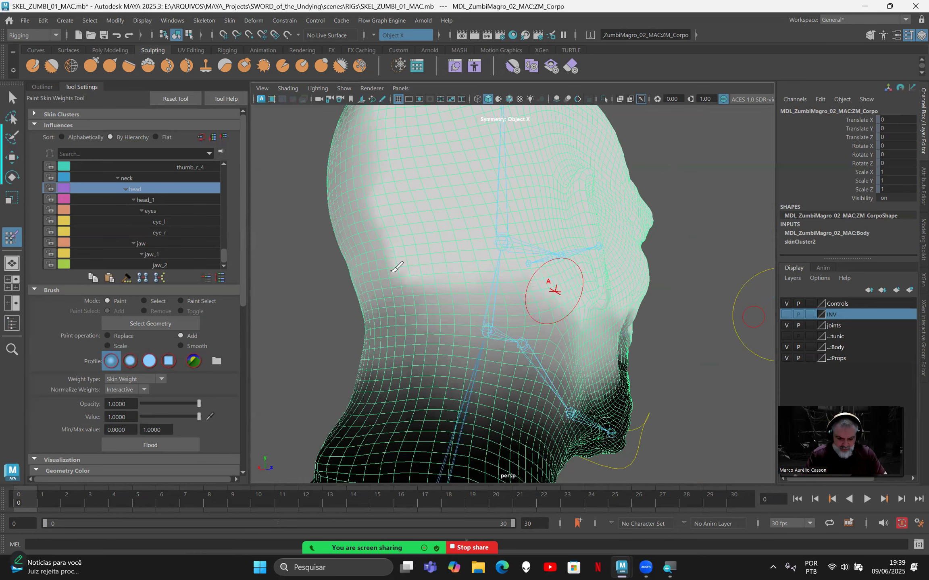
pyautogui.keyDown('alt'); pyautogui.moveTo(396, 267); pyautogui.dragTo(493, 284); pyautogui.keyUp('alt')
pyautogui.click(181, 347)
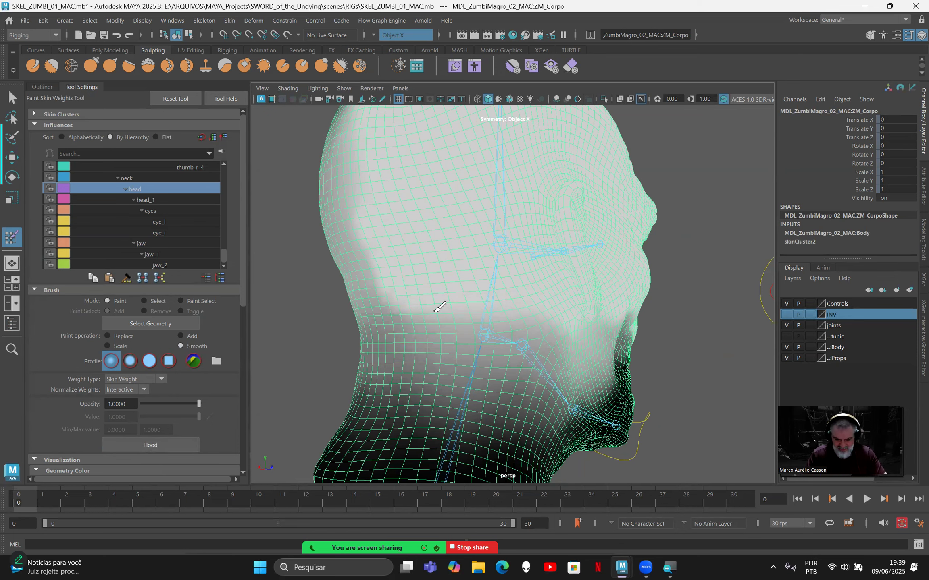
pyautogui.click(155, 450)
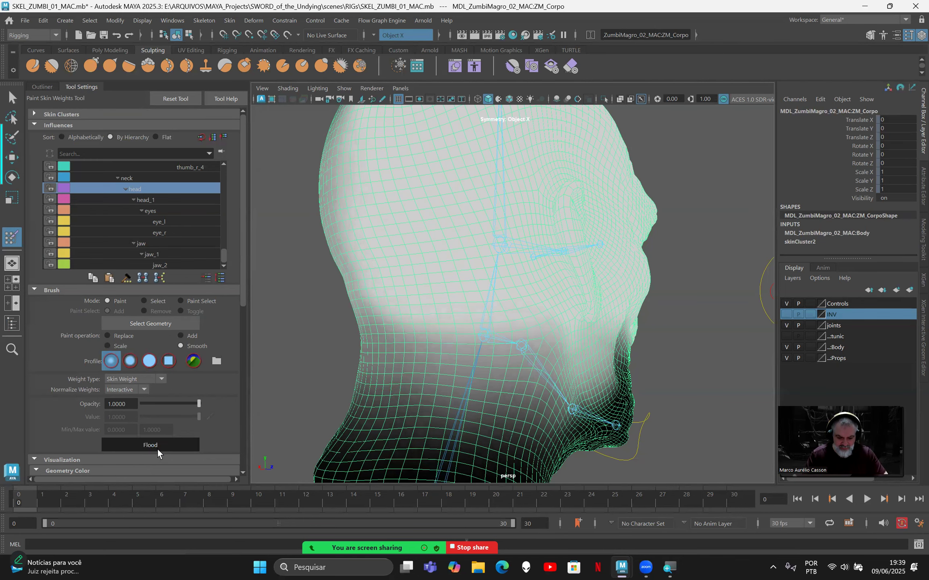
# - Hide the Props layer and paint head-joint weight with the Add operation over the roof of the mouth and upper lip
pyautogui.keyDown('alt'); pyautogui.moveTo(416, 424); pyautogui.dragTo(429, 375); pyautogui.keyUp('alt')
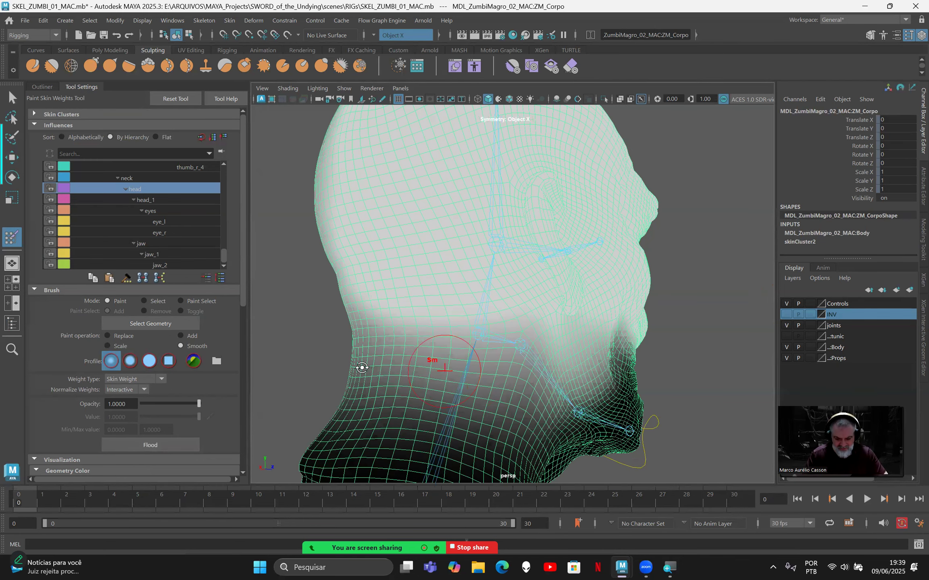
pyautogui.keyDown('alt'); pyautogui.moveTo(530, 286); pyautogui.dragTo(735, 383); pyautogui.keyUp('alt')
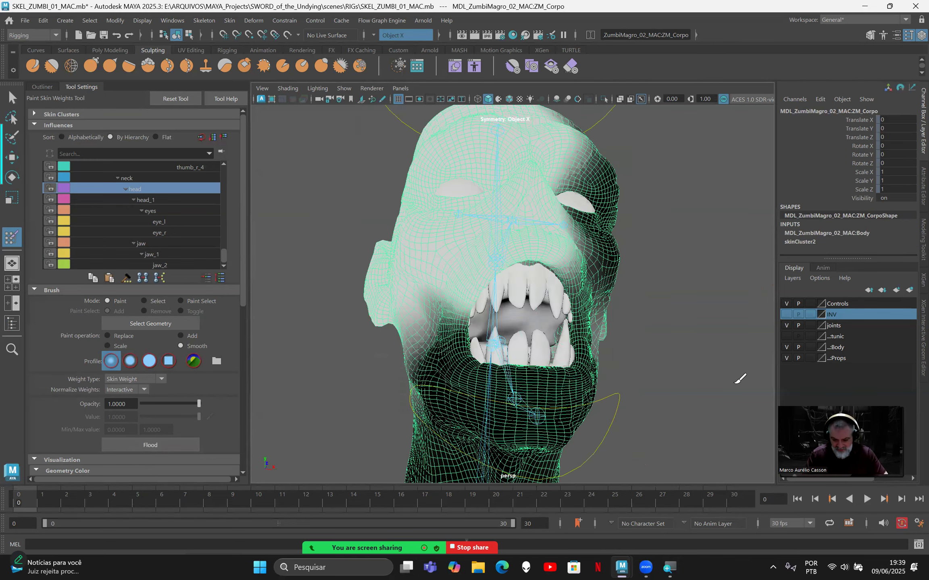
pyautogui.click(786, 358)
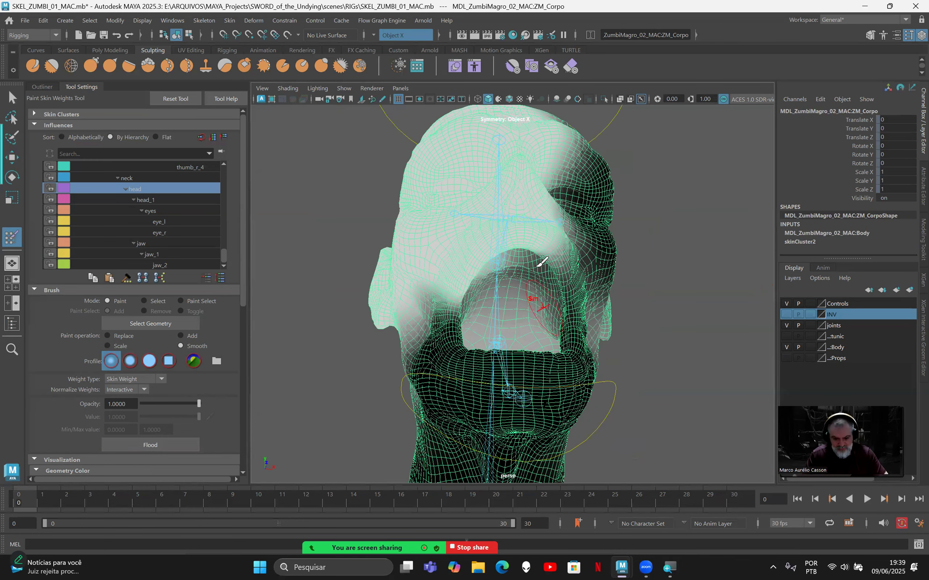
pyautogui.scroll(2, 506, 276)
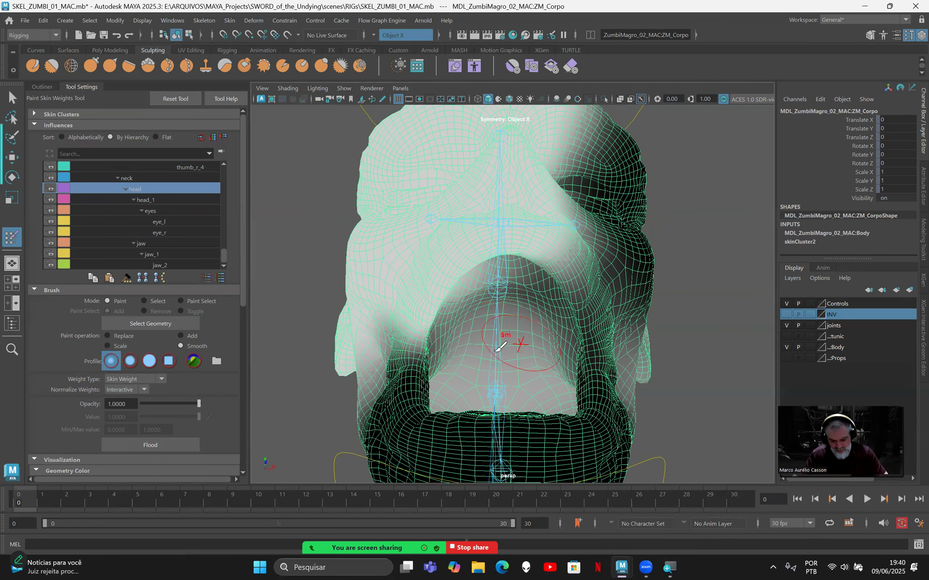
pyautogui.click(179, 336)
pyautogui.moveTo(513, 356)
pyautogui.mouseDown()
pyautogui.moveTo(454, 351)
pyautogui.moveTo(458, 332)
pyautogui.moveTo(518, 294)
pyautogui.moveTo(480, 271)
pyautogui.moveTo(507, 310)
pyautogui.moveTo(495, 295)
pyautogui.moveTo(486, 308)
pyautogui.mouseUp()
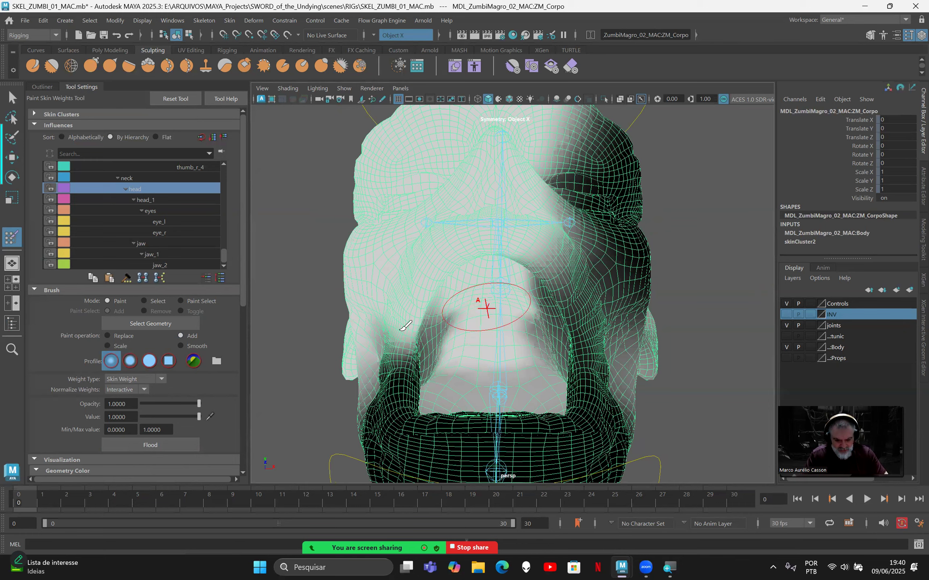
pyautogui.keyDown('alt'); pyautogui.moveTo(401, 330); pyautogui.dragTo(427, 355); pyautogui.keyUp('alt')
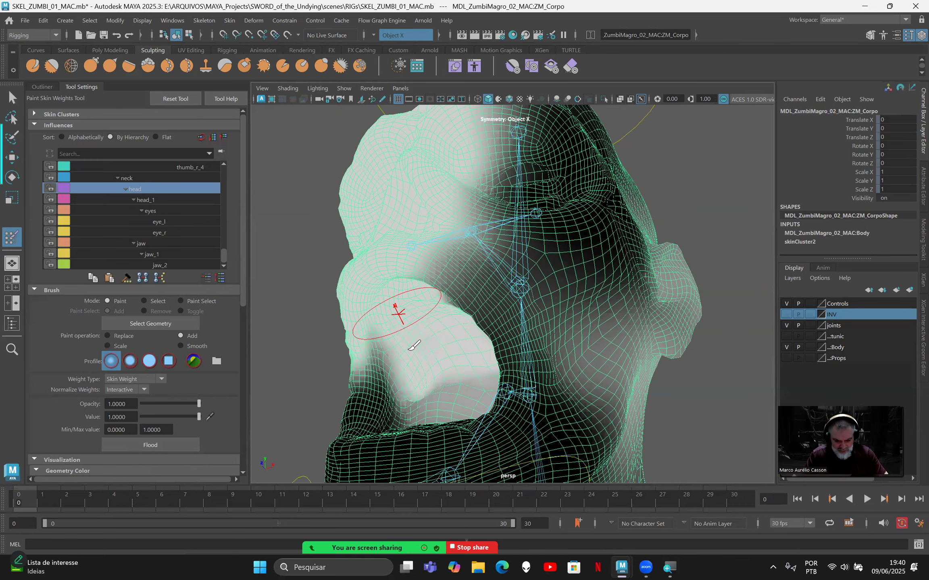
pyautogui.keyDown('alt'); pyautogui.moveTo(430, 316); pyautogui.dragTo(438, 304); pyautogui.keyUp('alt')
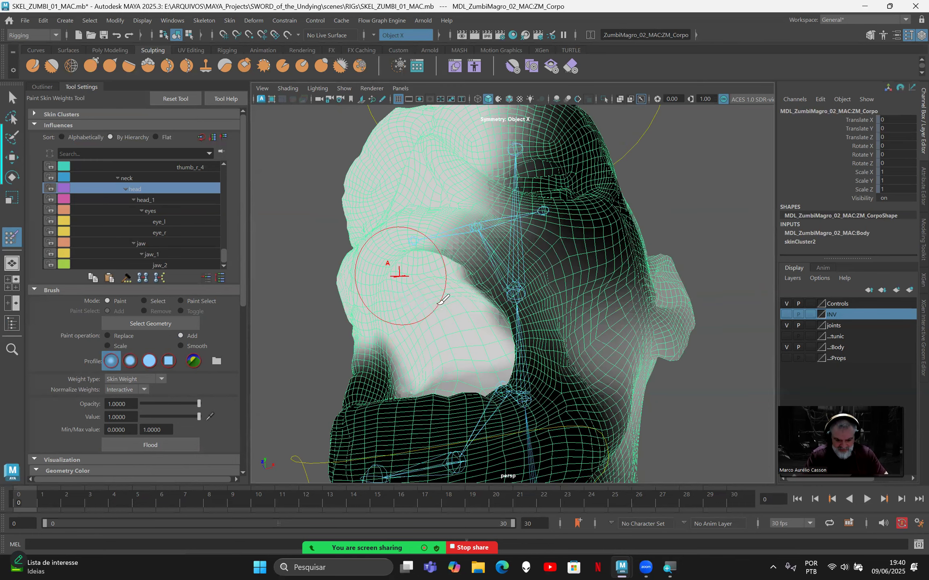
pyautogui.keyDown('alt'); pyautogui.moveTo(506, 328); pyautogui.dragTo(546, 312); pyautogui.keyUp('alt')
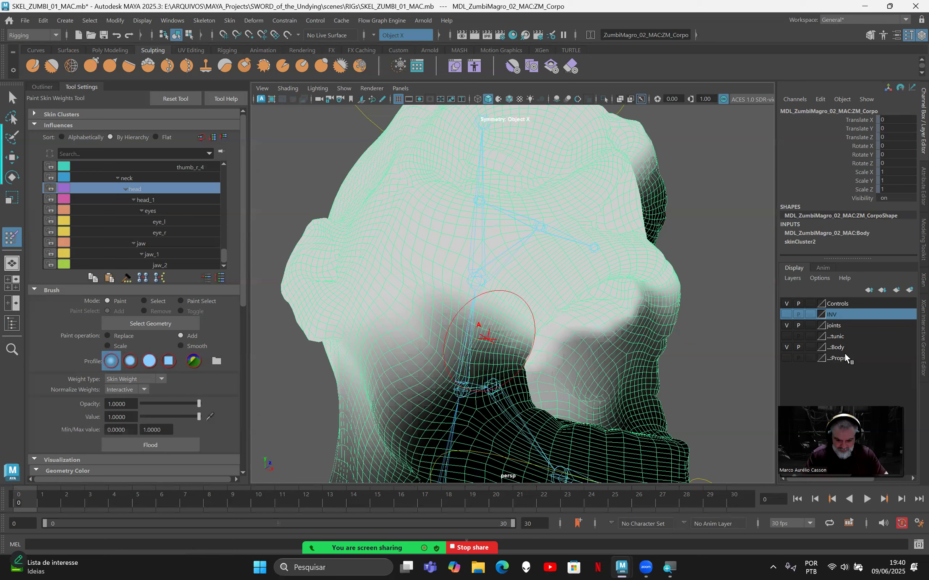
# - Set the paint operation to Smooth and flood the head-joint weights several times to soften the mouth and cheek transitions
pyautogui.click(199, 345)
pyautogui.click(148, 446)
pyautogui.click(151, 444)
pyautogui.click(150, 445)
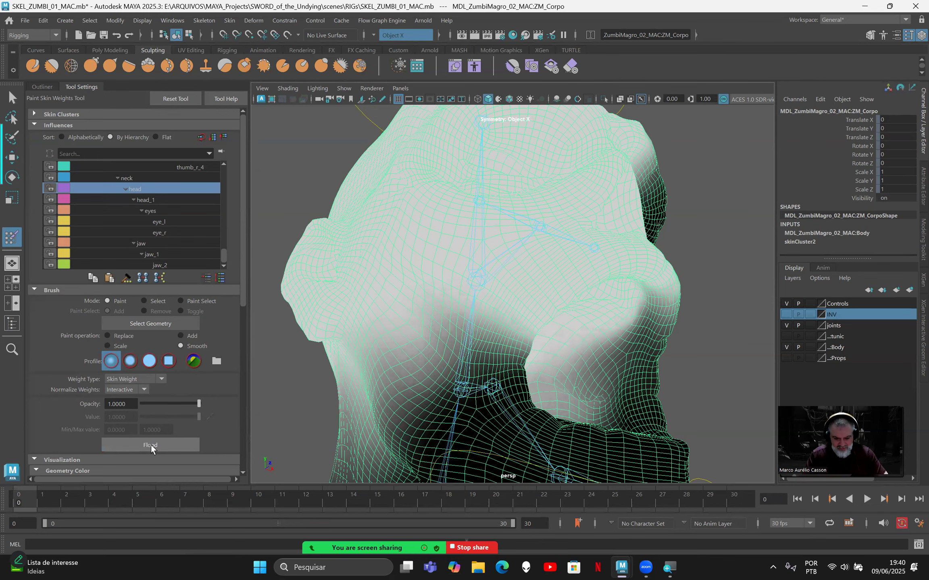
pyautogui.keyDown('alt'); pyautogui.moveTo(412, 339); pyautogui.dragTo(403, 350); pyautogui.keyUp('alt')
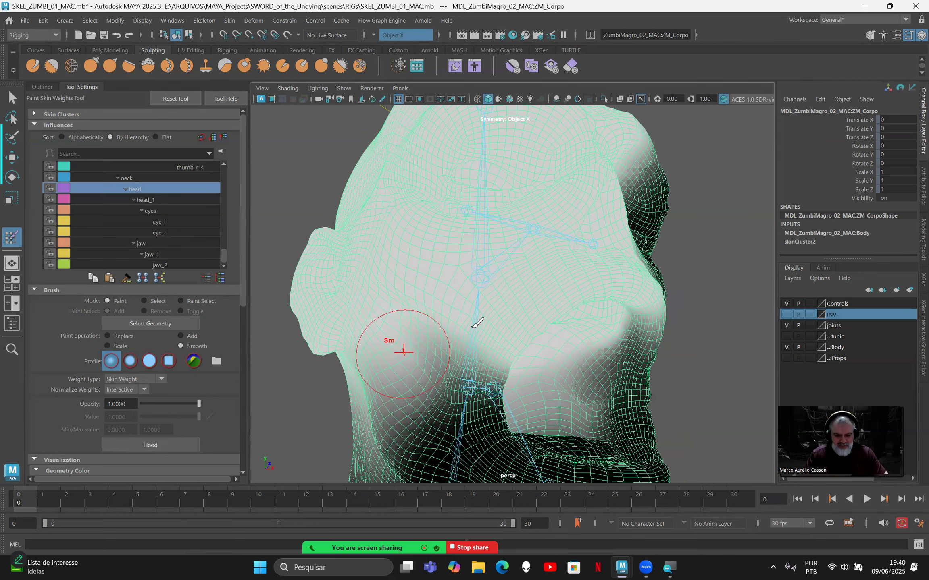
pyautogui.press('[')
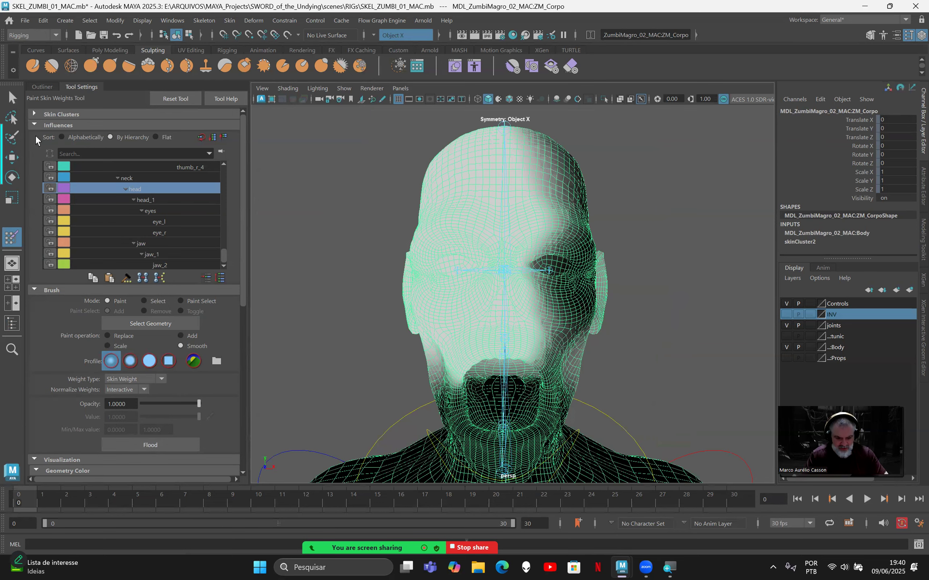
# - Mirror the body mesh's skin weights across YZ from -X to +X, using Ray cast and Closest joint, and check the head influence
pyautogui.press('q')
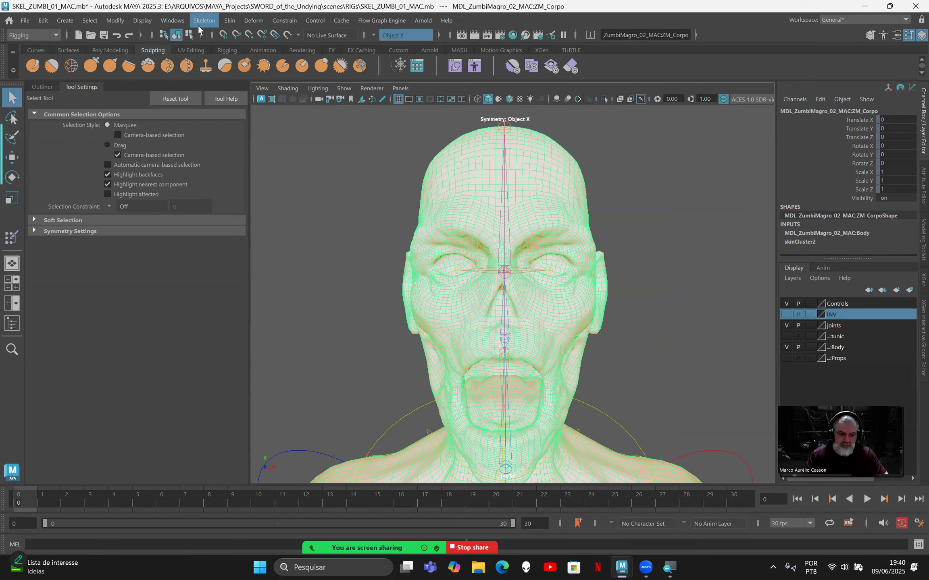
pyautogui.click(233, 25)
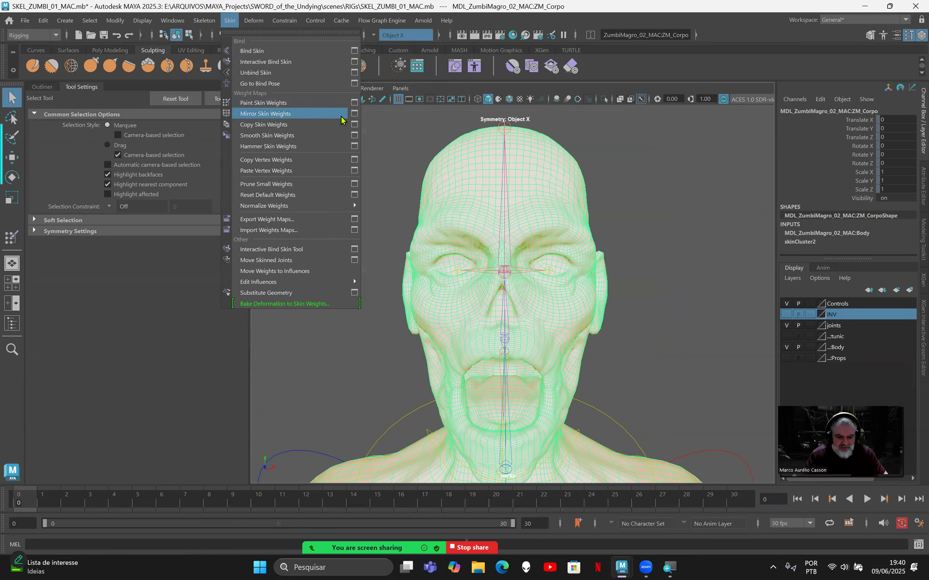
pyautogui.click(354, 114)
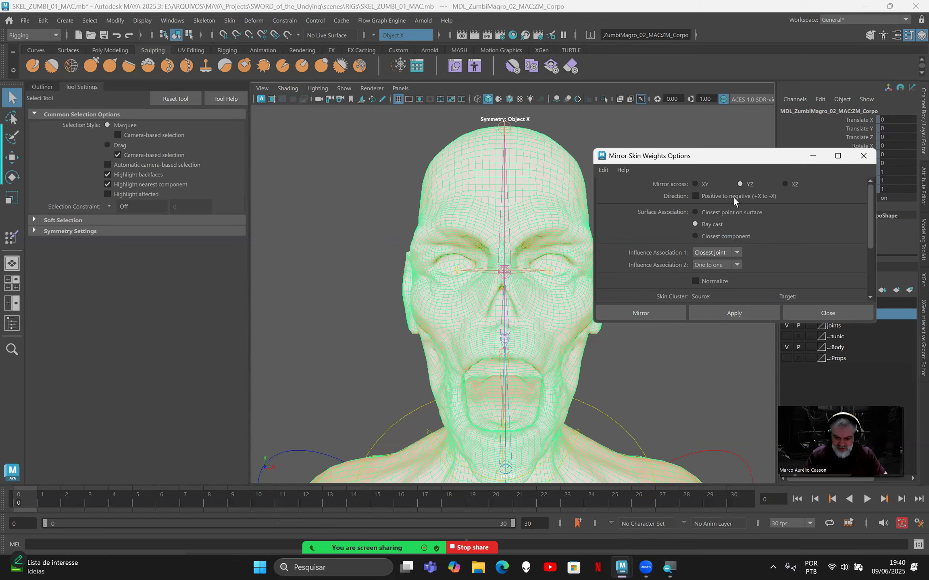
pyautogui.moveTo(724, 154); pyautogui.dragTo(718, 141)
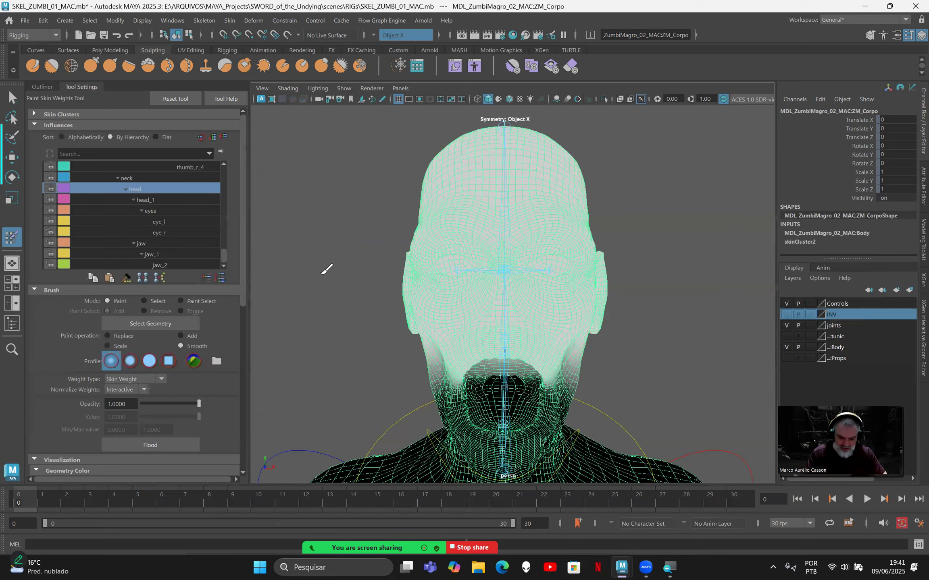
pyautogui.keyDown('alt'); pyautogui.moveTo(357, 282); pyautogui.dragTo(323, 278); pyautogui.keyUp('alt')
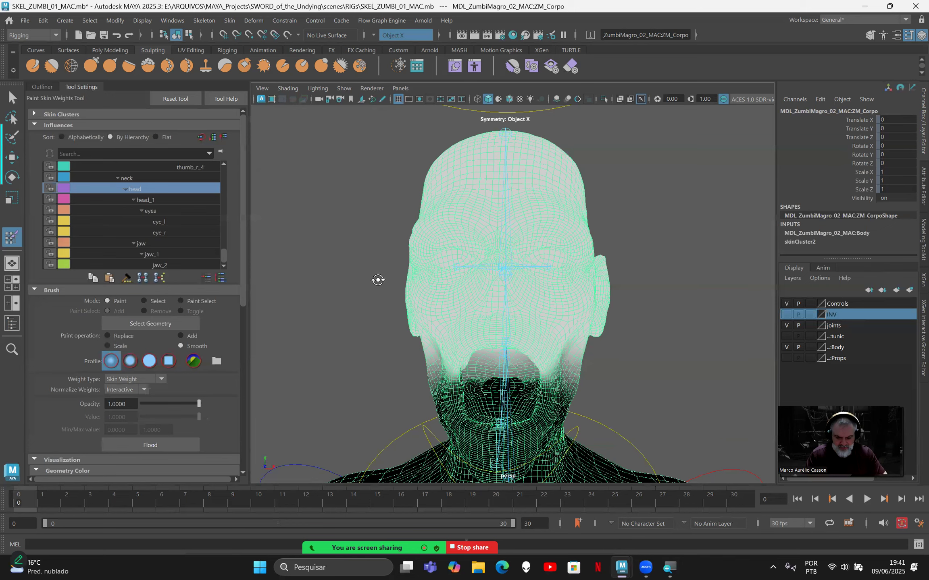
pyautogui.keyDown('alt'); pyautogui.moveTo(326, 322); pyautogui.dragTo(403, 266); pyautogui.keyUp('alt')
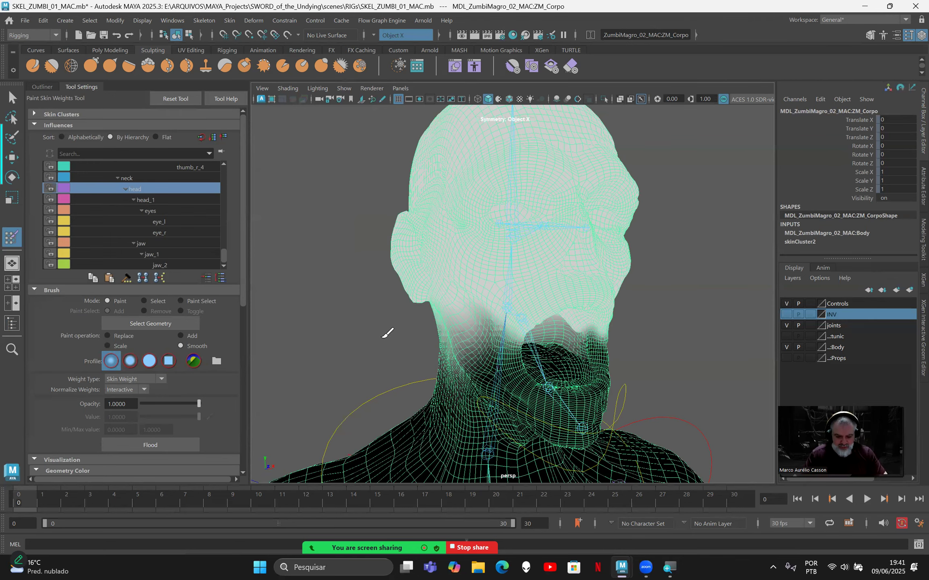
pyautogui.keyDown('alt'); pyautogui.moveTo(419, 286); pyautogui.dragTo(431, 287); pyautogui.keyUp('alt')
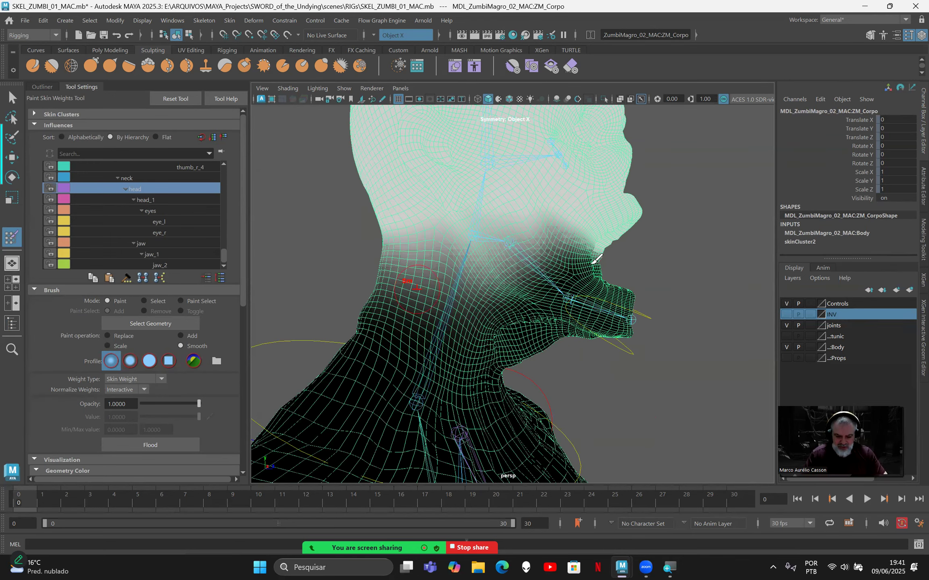
pyautogui.keyDown('alt'); pyautogui.moveTo(657, 298); pyautogui.dragTo(583, 169); pyautogui.keyUp('alt')
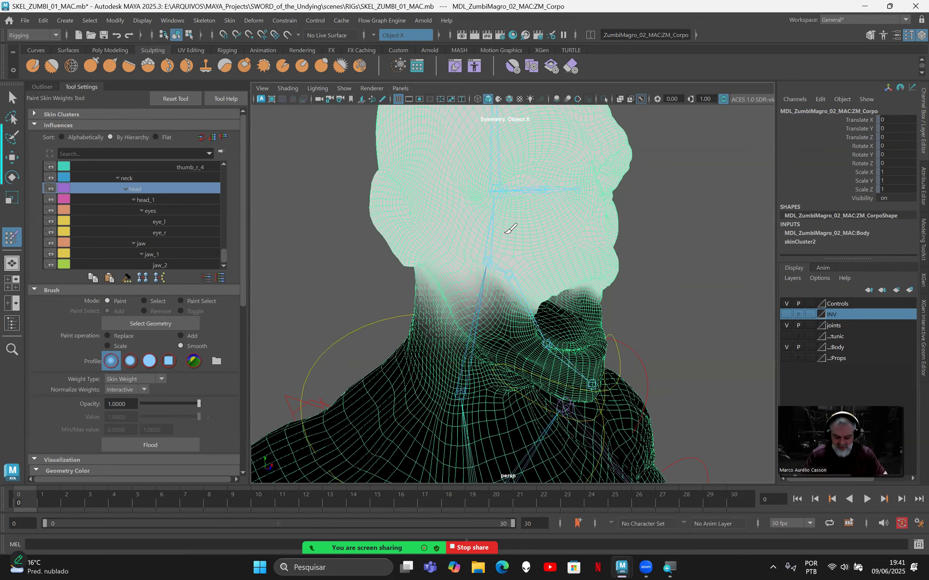
pyautogui.keyDown('alt'); pyautogui.moveTo(402, 202); pyautogui.dragTo(296, 193); pyautogui.keyUp('alt')
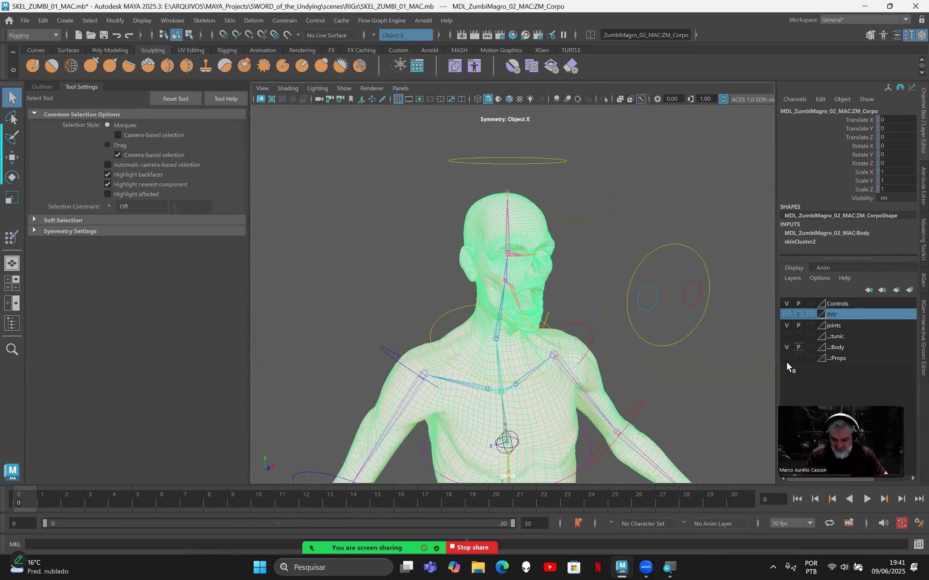
# - Show the Props layer and try out FACIAL_Control with the Move tool, undoing the test
pyautogui.click(787, 358)
pyautogui.keyDown('alt'); pyautogui.moveTo(631, 180); pyautogui.dragTo(549, 200); pyautogui.keyUp('alt')
pyautogui.click(618, 241)
pyautogui.press('w')
pyautogui.hotkey('ctrl', 'z')
pyautogui.keyDown('alt'); pyautogui.moveTo(412, 270); pyautogui.dragTo(570, 337, button='right'); pyautogui.keyUp('alt')
pyautogui.keyDown('alt'); pyautogui.moveTo(570, 338); pyautogui.dragTo(582, 330); pyautogui.keyUp('alt')
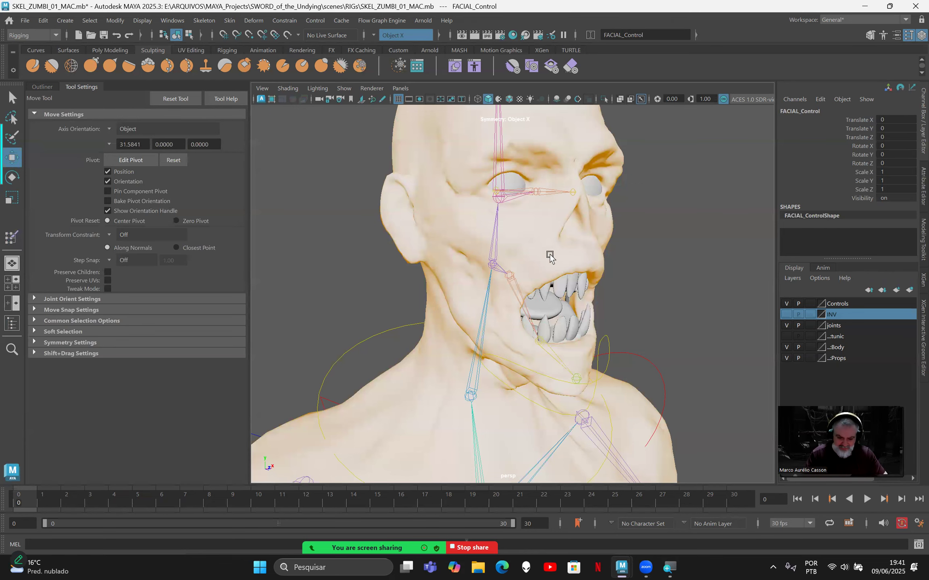
pyautogui.keyDown('alt'); pyautogui.moveTo(530, 246); pyautogui.dragTo(544, 282); pyautogui.keyUp('alt')
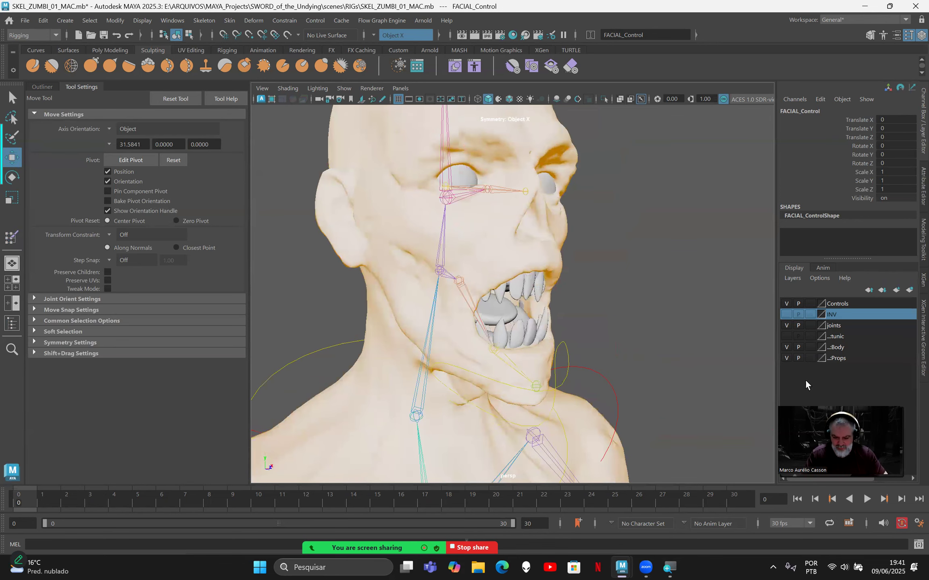
# - Hide the Body layer to isolate and select the eyes-and-teeth Props mesh, and set the joints layer to template display
pyautogui.click(786, 346)
pyautogui.keyDown('alt'); pyautogui.moveTo(537, 296); pyautogui.dragTo(576, 350); pyautogui.keyUp('alt')
pyautogui.click(363, 238)
pyautogui.scroll(2, 473, 255)
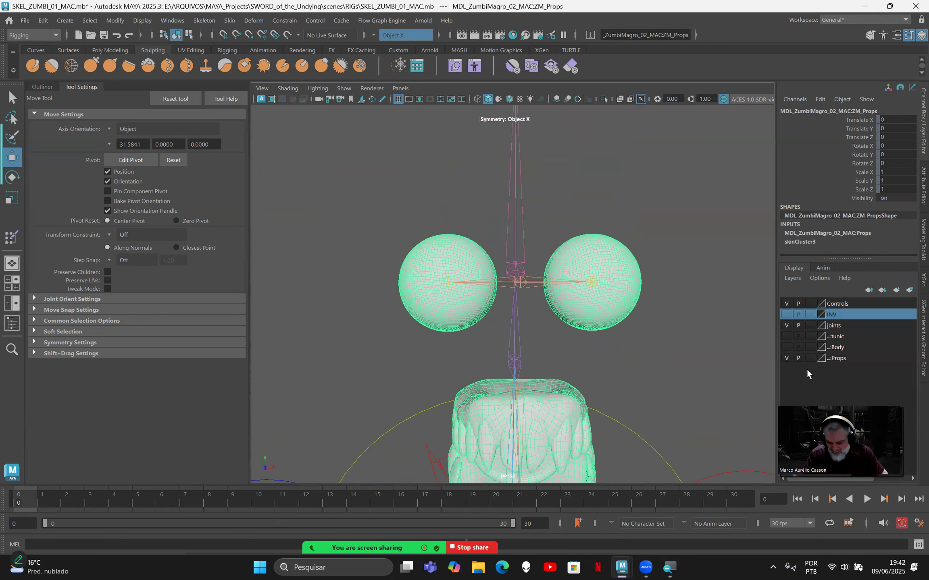
pyautogui.click(809, 325)
# - Examine the eyes, teeth and tongue of the Props mesh against the jaw and eye joints from the front and side
pyautogui.keyDown('alt'); pyautogui.moveTo(420, 305); pyautogui.dragTo(471, 271); pyautogui.keyUp('alt')
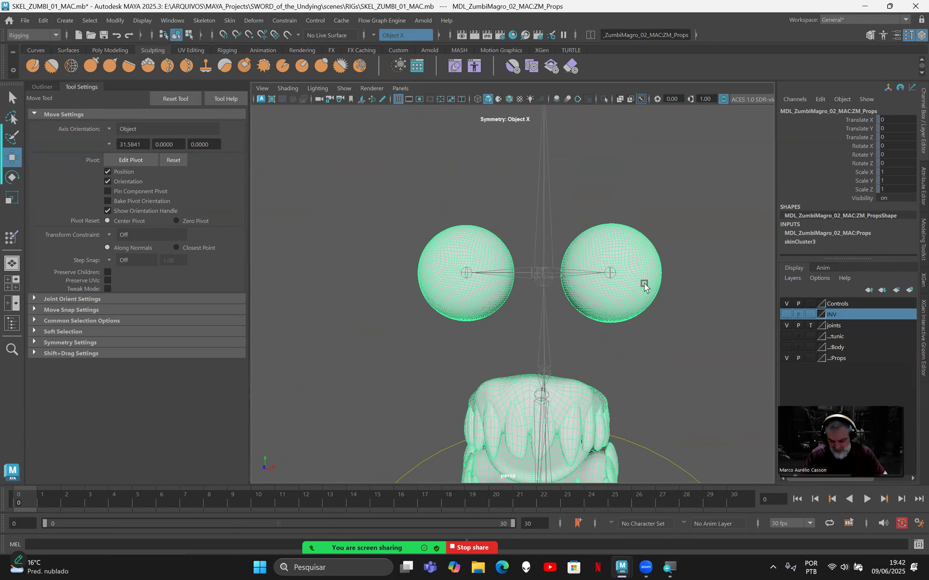
pyautogui.keyDown('alt'); pyautogui.moveTo(517, 350); pyautogui.dragTo(516, 276, button='middle'); pyautogui.keyUp('alt')
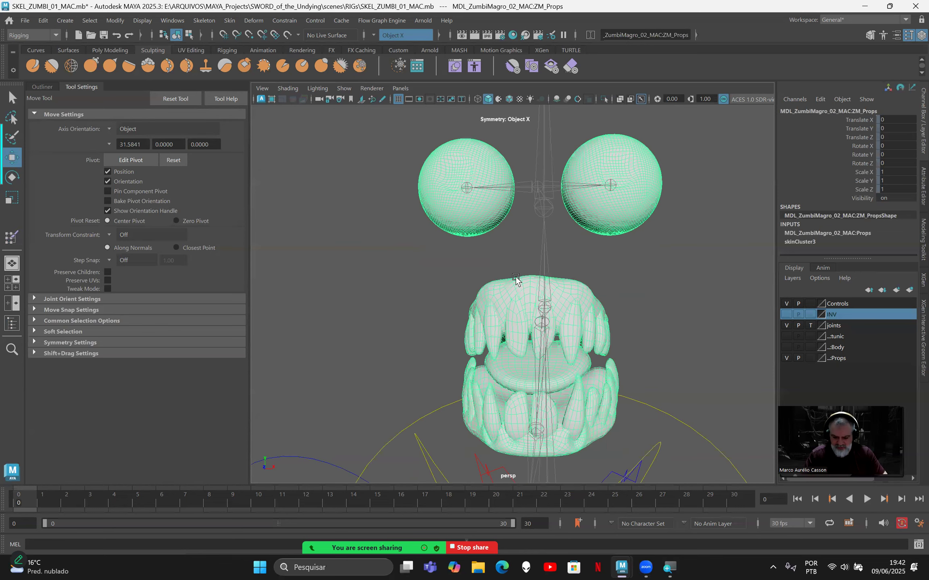
pyautogui.keyDown('alt'); pyautogui.moveTo(550, 295); pyautogui.dragTo(505, 259); pyautogui.keyUp('alt')
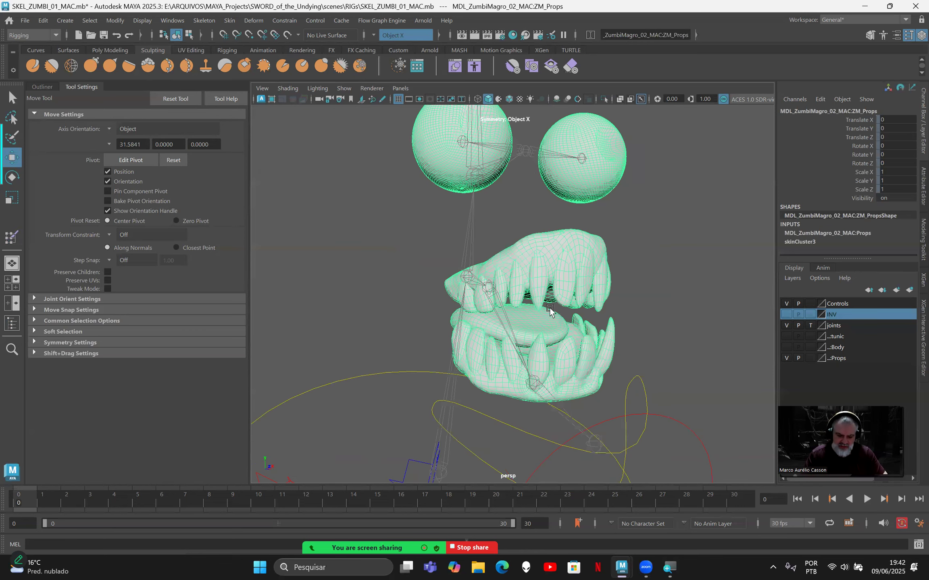
pyautogui.keyDown('alt'); pyautogui.moveTo(550, 308); pyautogui.dragTo(600, 261); pyautogui.keyUp('alt')
pyautogui.scroll(2, 600, 261)
pyautogui.scroll(-2, 513, 276)
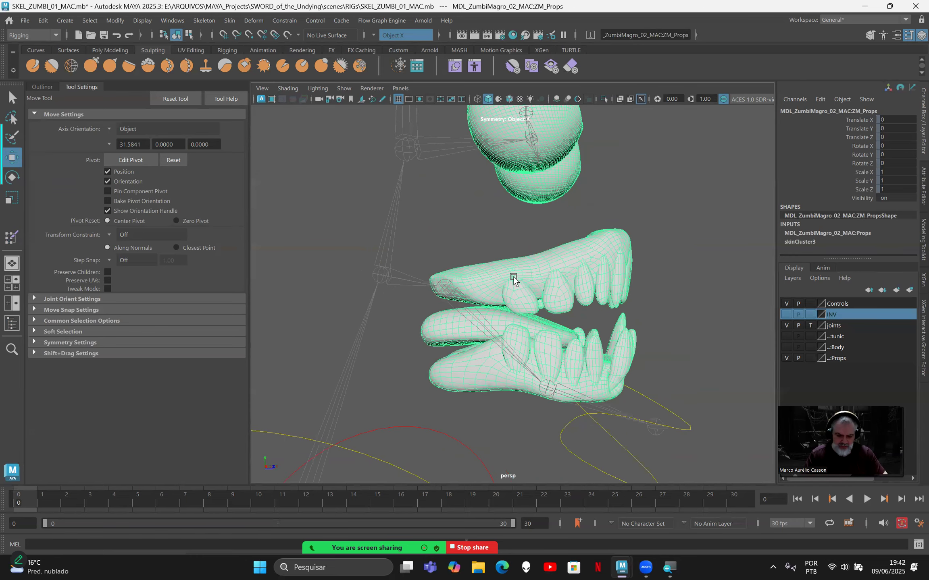
pyautogui.scroll(-3, 442, 270)
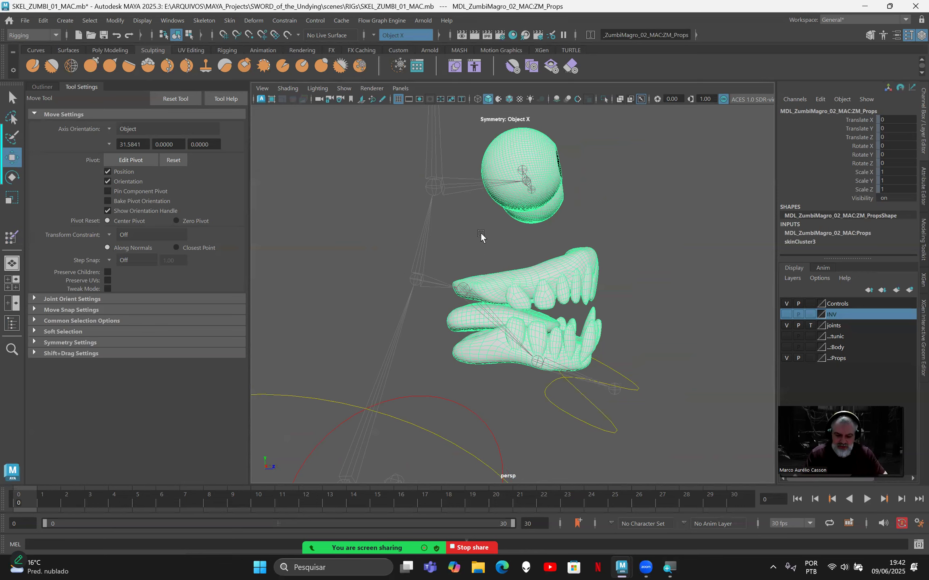
pyautogui.scroll(3, 488, 262)
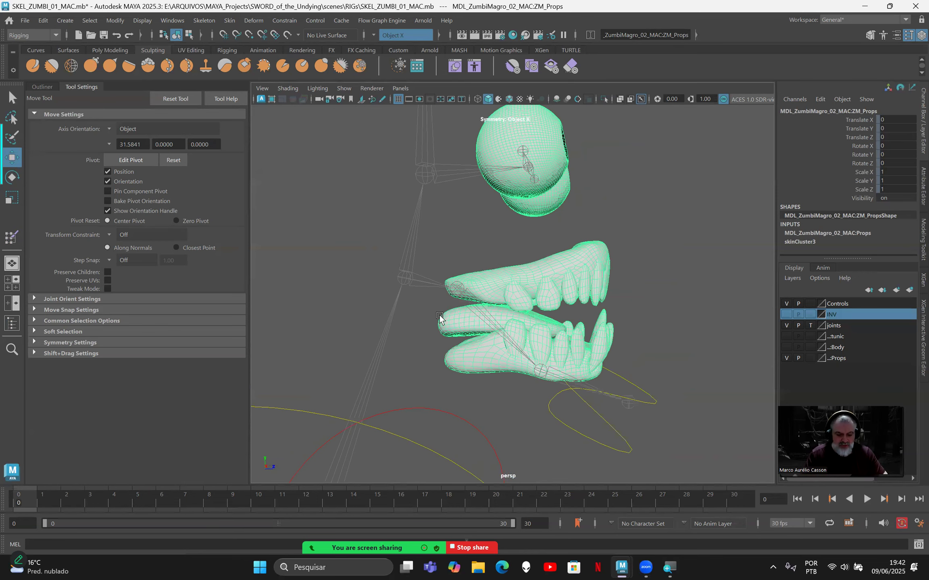
pyautogui.keyDown('alt'); pyautogui.moveTo(485, 299); pyautogui.dragTo(424, 271, button='middle'); pyautogui.keyUp('alt')
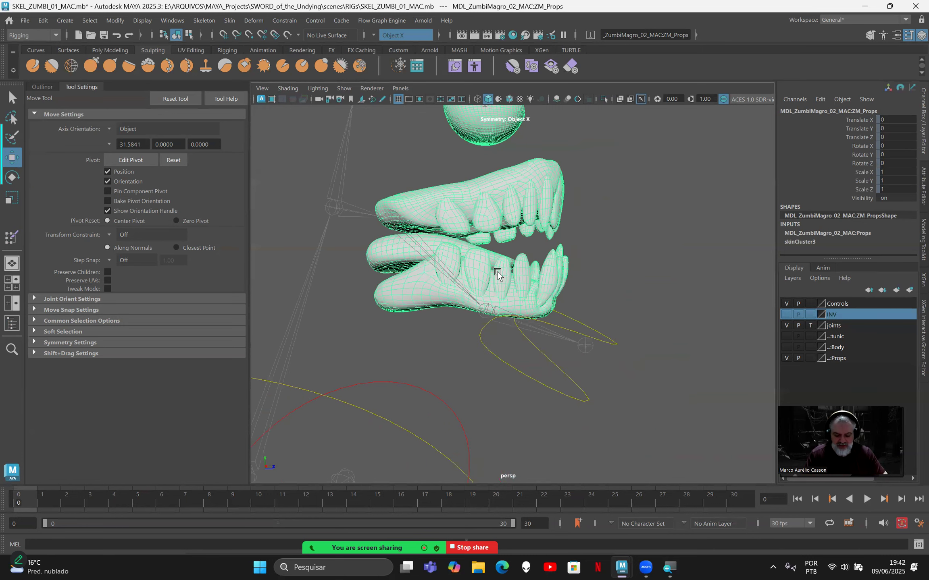
pyautogui.keyDown('alt'); pyautogui.moveTo(421, 227); pyautogui.dragTo(427, 277, button='middle'); pyautogui.keyUp('alt')
pyautogui.keyDown('alt'); pyautogui.moveTo(501, 221); pyautogui.dragTo(500, 241, button='middle'); pyautogui.keyUp('alt')
pyautogui.keyDown('alt'); pyautogui.moveTo(507, 258); pyautogui.dragTo(443, 203); pyautogui.keyUp('alt')
# - Turn symmetry off and select all vertices of the character's right eyeball for painting with the Paint Skin Weights tool
pyautogui.moveTo(444, 201); pyautogui.dragTo(369, 173, button='right')
pyautogui.moveTo(360, 157); pyautogui.dragTo(491, 300)
pyautogui.click(374, 37)
pyautogui.click(403, 45)
pyautogui.click(359, 145)
pyautogui.moveTo(358, 143); pyautogui.dragTo(489, 307)
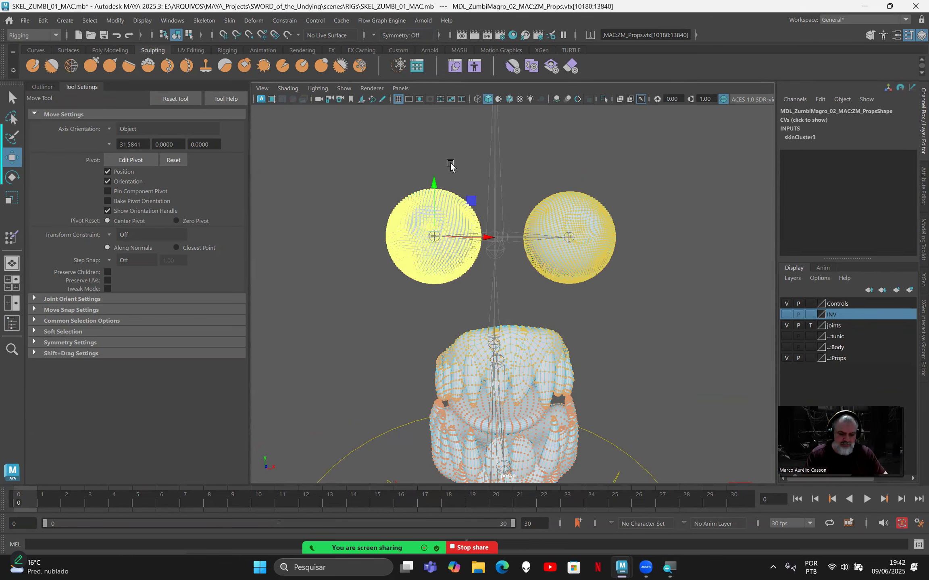
pyautogui.click(9, 240)
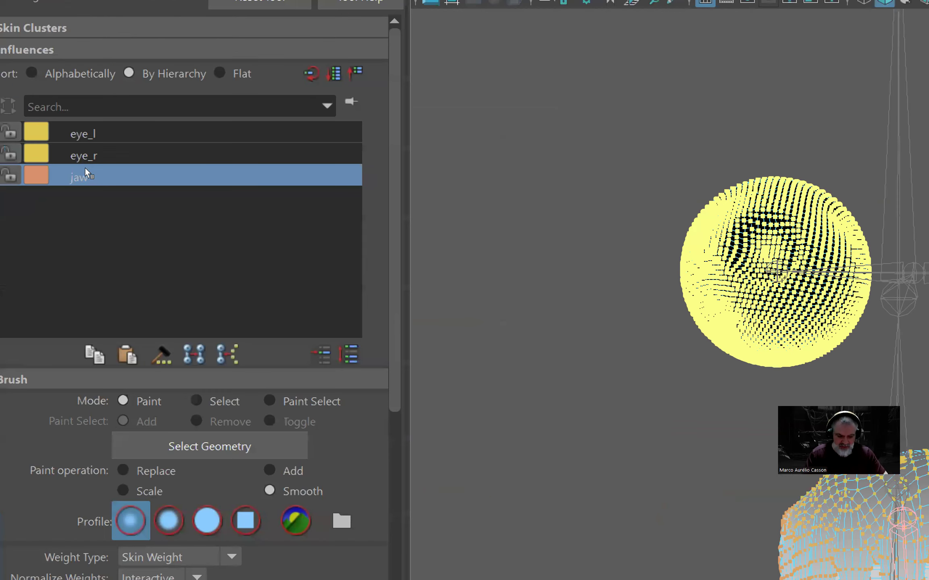
# - Flood the selected right eyeball vertices with full eye_r influence, using the Add operation at value 1
pyautogui.click(83, 133)
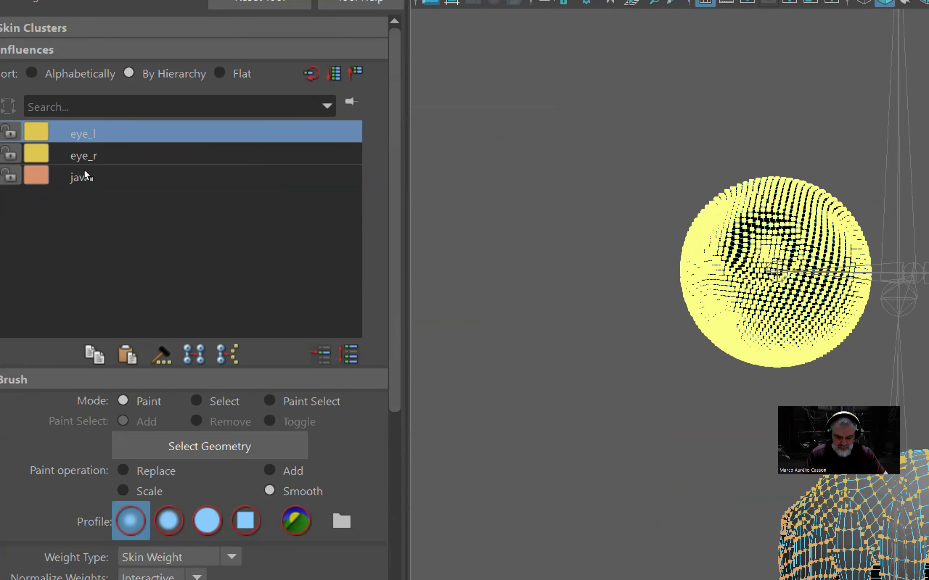
pyautogui.click(84, 157)
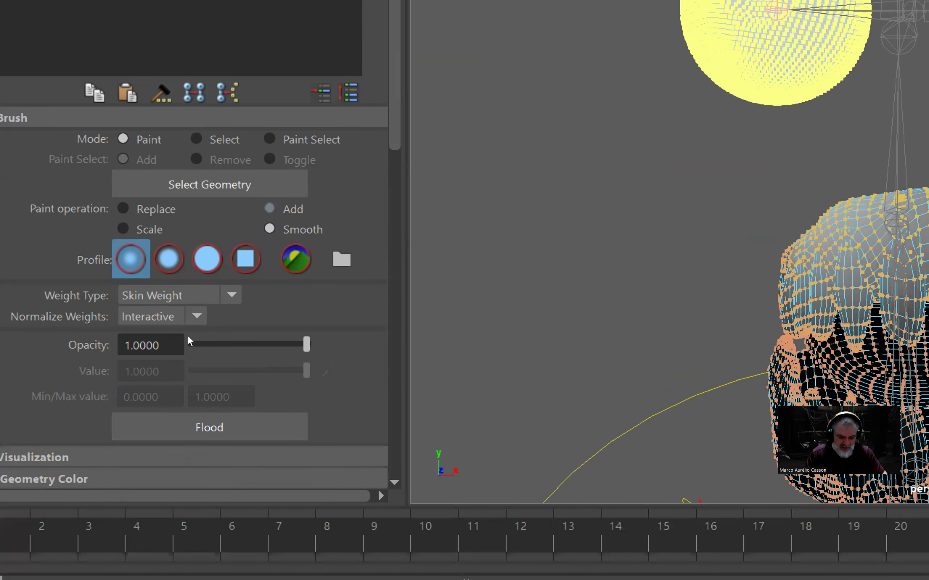
pyautogui.click(269, 209)
pyautogui.moveTo(161, 371); pyautogui.dragTo(64, 409)
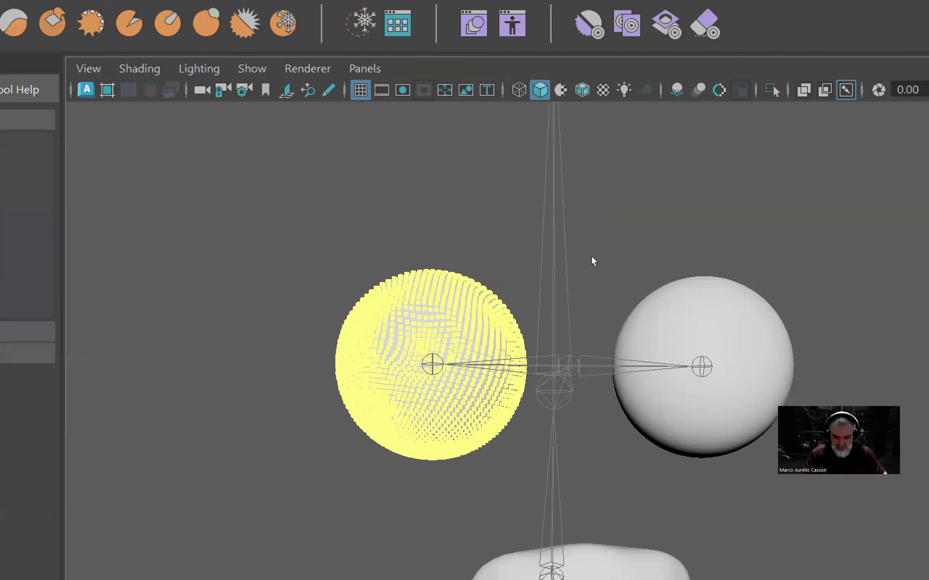
# - Select all vertices of the character's left eyeball and flood them to eye_l with the Add operation at value 1
pyautogui.click(732, 380)
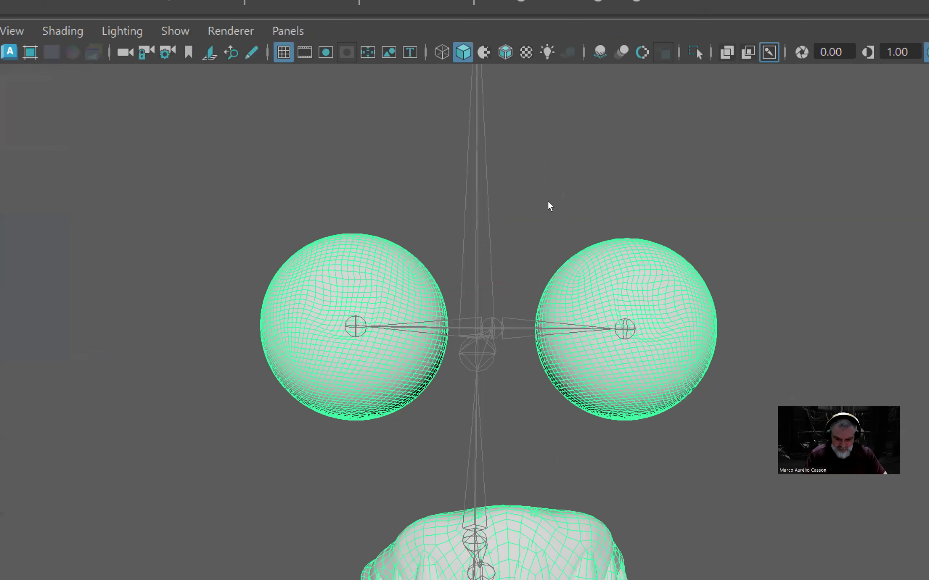
pyautogui.press('F9')
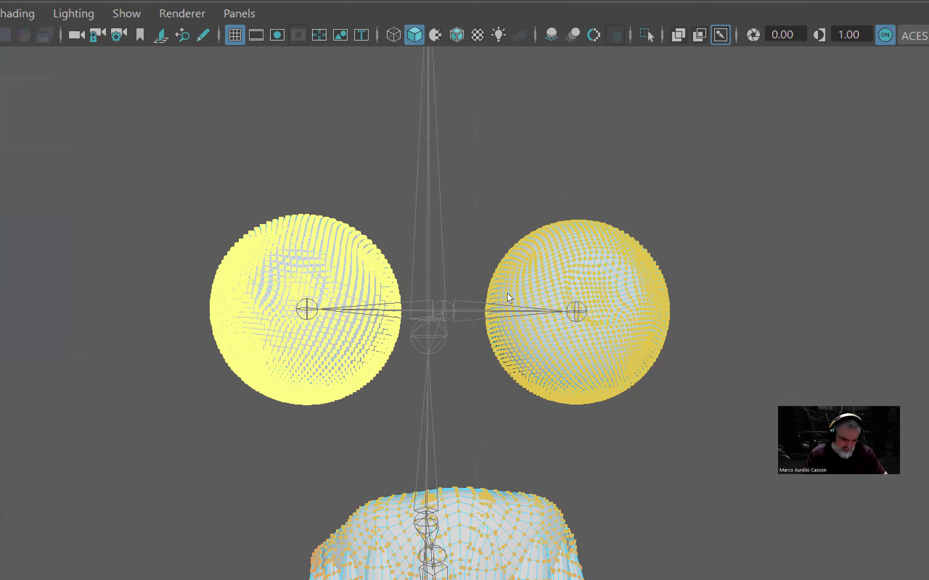
pyautogui.doubleClick(572, 244)
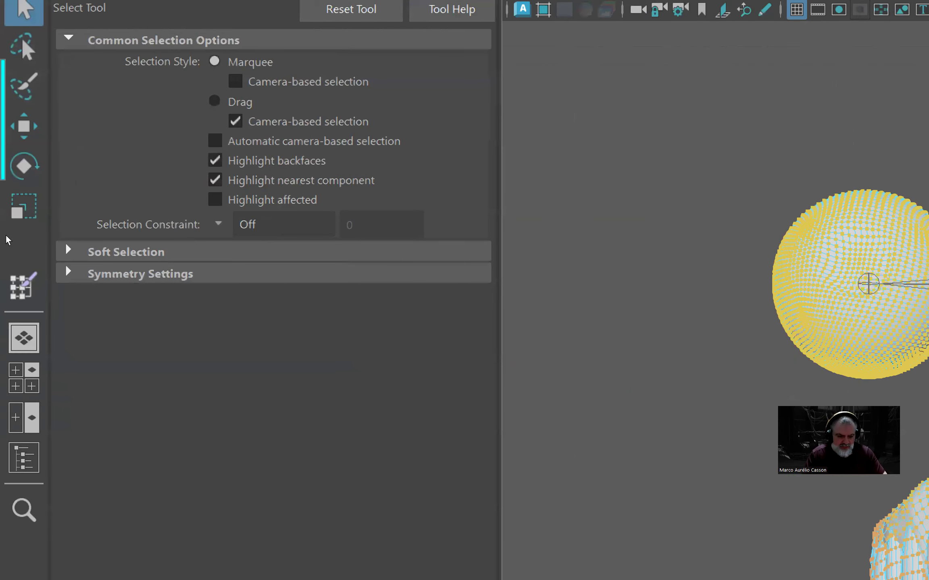
pyautogui.press('y')
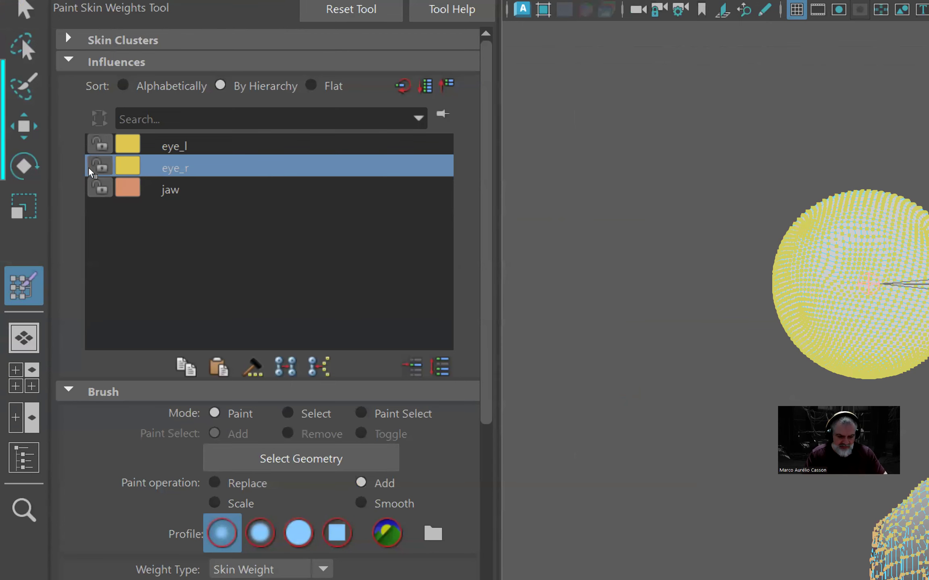
pyautogui.click(93, 147)
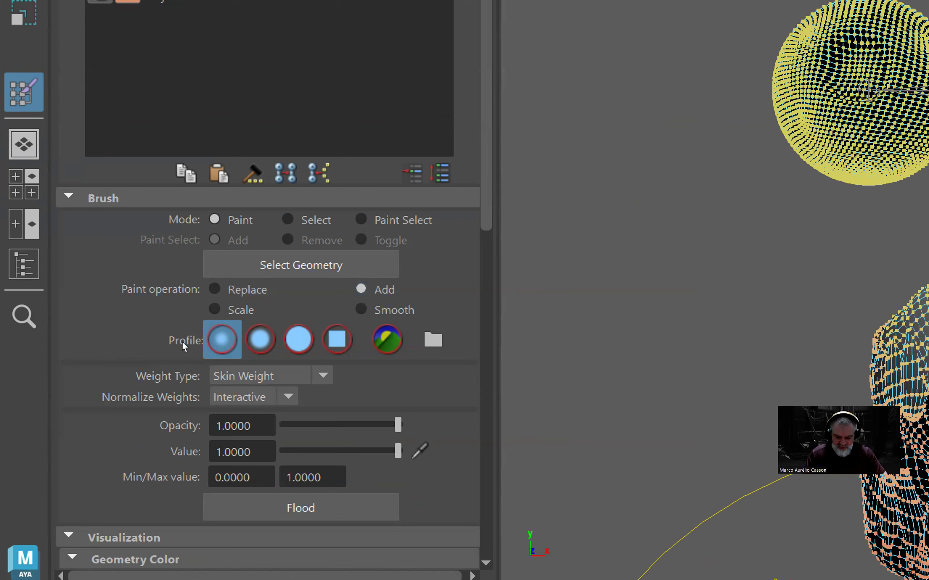
pyautogui.moveTo(251, 452); pyautogui.dragTo(87, 439)
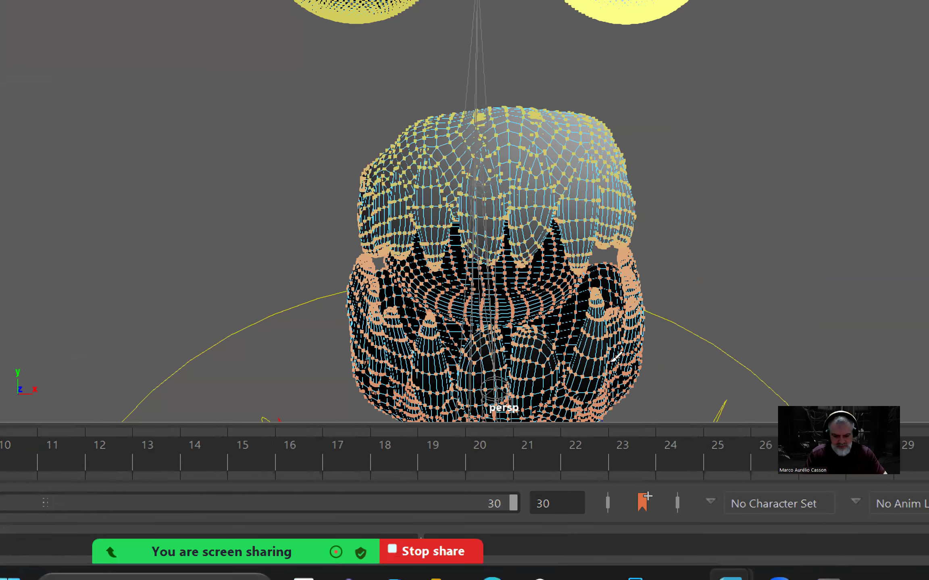
# - Examine the skin weights on the upper teeth, lower teeth and tongue from the front and in the side view
pyautogui.keyDown('alt'); pyautogui.moveTo(391, 375); pyautogui.dragTo(373, 371); pyautogui.keyUp('alt')
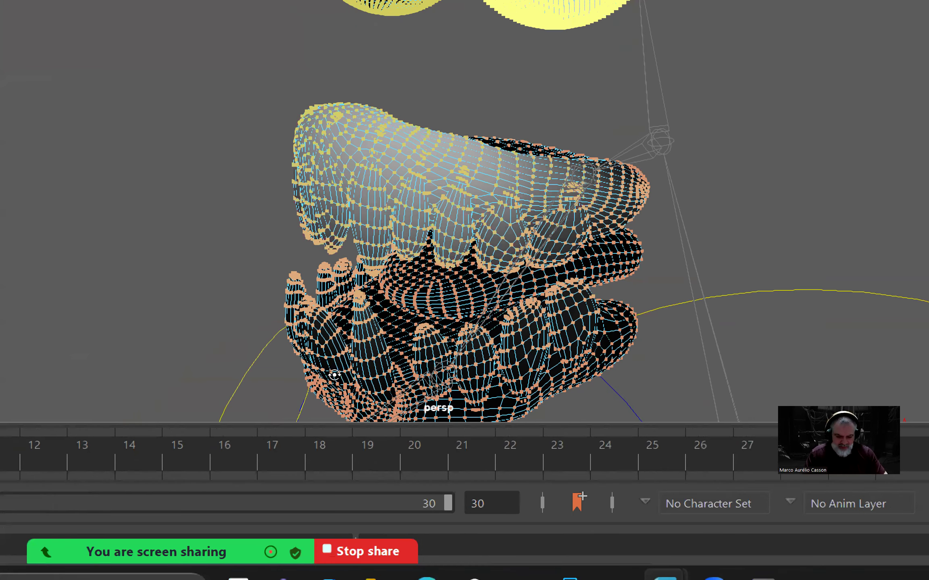
pyautogui.keyDown('alt'); pyautogui.moveTo(309, 369); pyautogui.dragTo(299, 367); pyautogui.keyUp('alt')
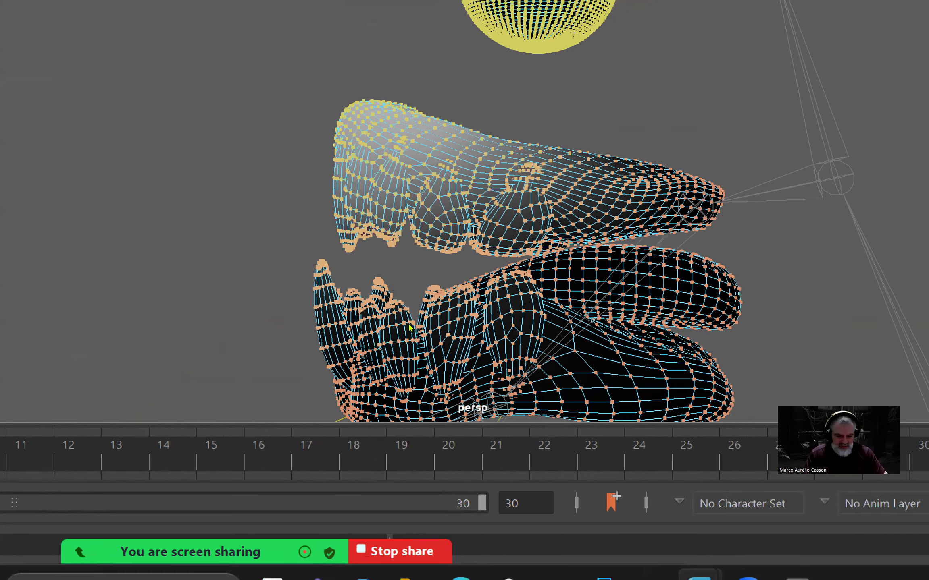
pyautogui.press('space')
pyautogui.press('space')
pyautogui.keyDown('alt'); pyautogui.moveTo(358, 423); pyautogui.dragTo(486, 299, button='middle'); pyautogui.keyUp('alt')
pyautogui.keyDown('alt'); pyautogui.moveTo(425, 319); pyautogui.dragTo(483, 379, button='right'); pyautogui.keyUp('alt')
pyautogui.keyDown('alt'); pyautogui.moveTo(482, 379); pyautogui.dragTo(528, 314, button='middle'); pyautogui.keyUp('alt')
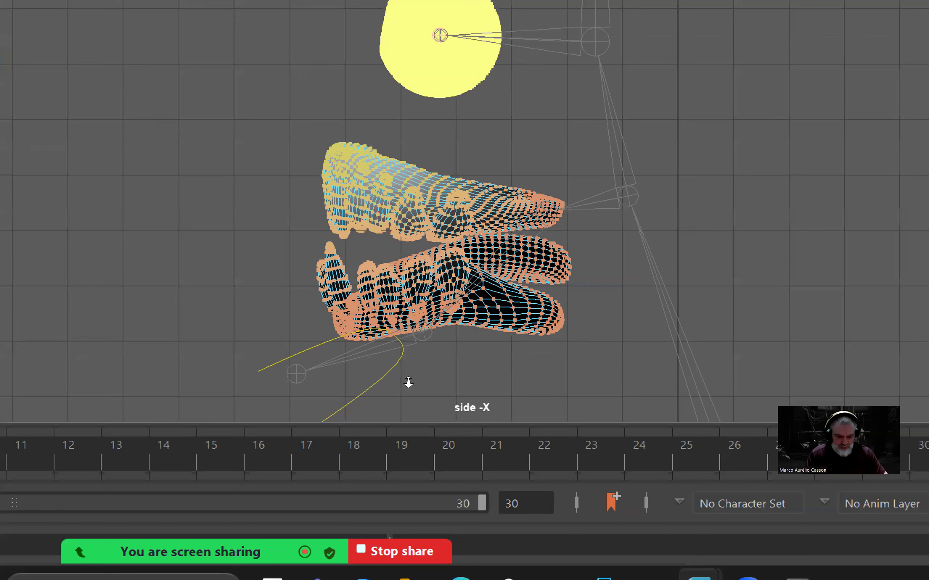
pyautogui.scroll(2, 408, 379)
pyautogui.keyDown('alt'); pyautogui.moveTo(433, 376); pyautogui.dragTo(441, 335, button='middle'); pyautogui.keyUp('alt')
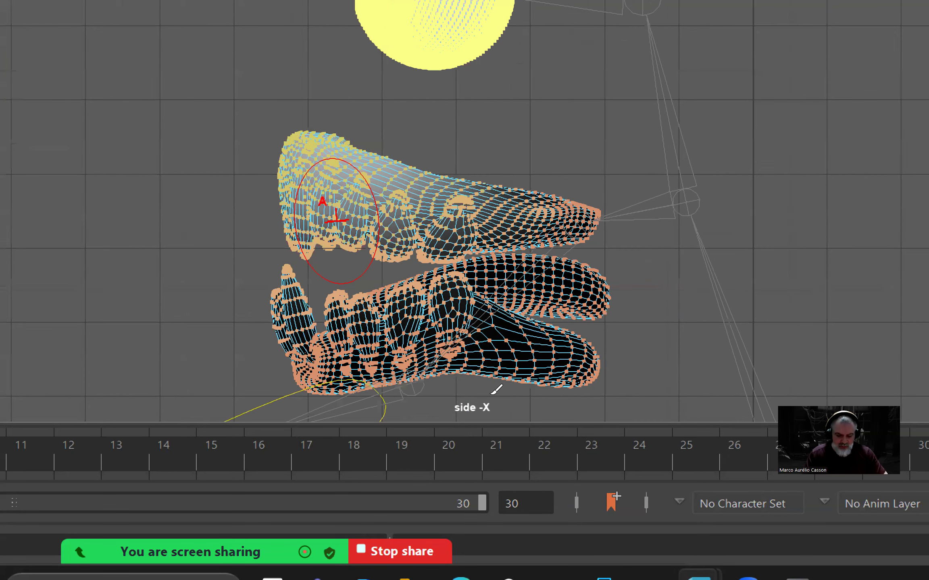
# - Leave component mode, return the joints layer to normal display, and select the head joint together with the Props mesh
pyautogui.click(507, 405)
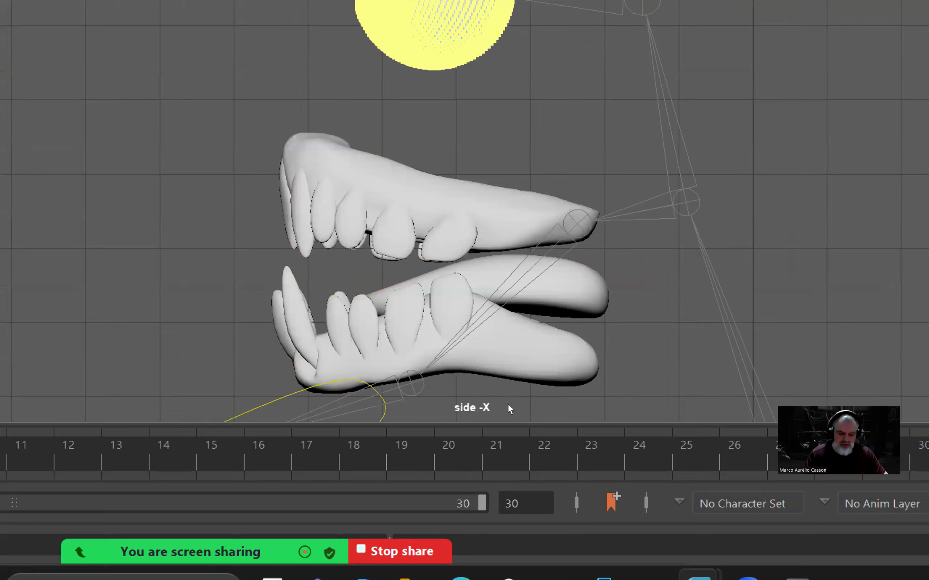
pyautogui.scroll(-4, 501, 383)
pyautogui.keyDown('alt'); pyautogui.moveTo(485, 351); pyautogui.dragTo(475, 452, button='middle'); pyautogui.keyUp('alt')
pyautogui.moveTo(456, 383); pyautogui.dragTo(670, 28, button='right')
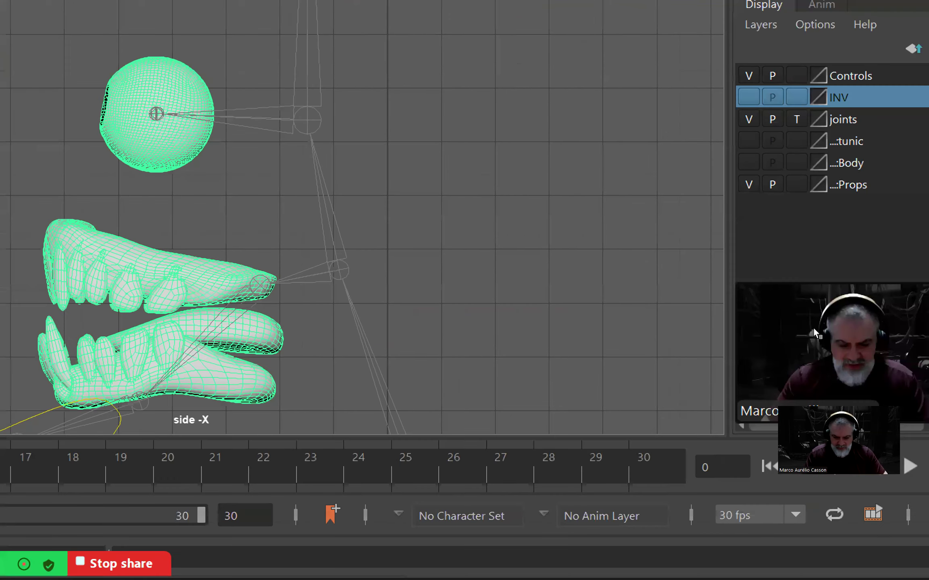
pyautogui.click(797, 119)
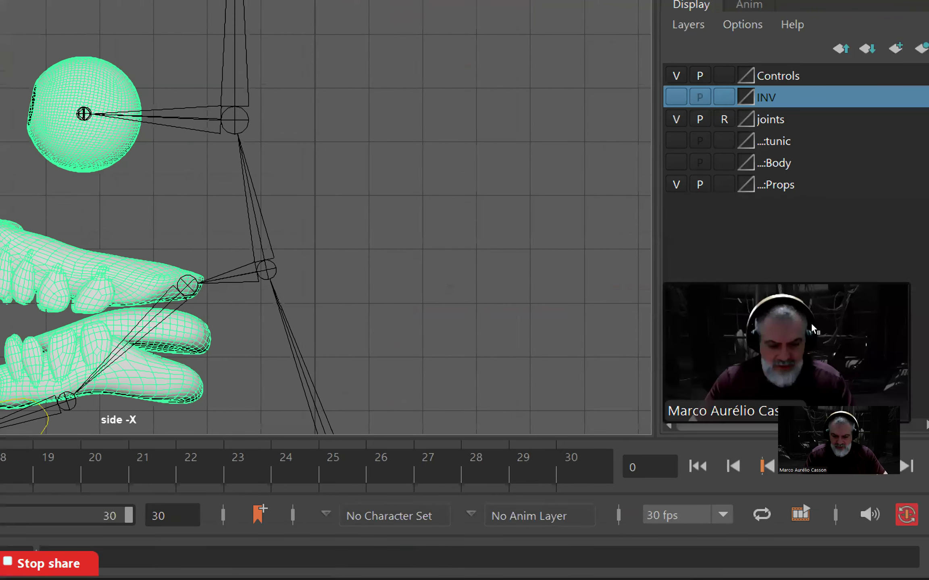
pyautogui.hotkey('ctrl', 'z')
pyautogui.hotkey('ctrl', 'z')
pyautogui.hotkey('ctrl', 'z')
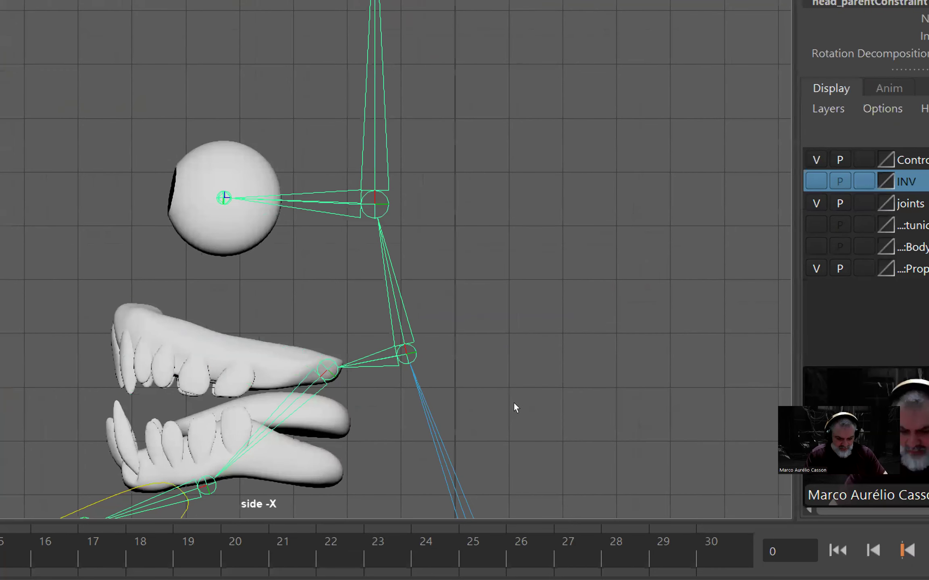
pyautogui.hotkey('shift', 'z')
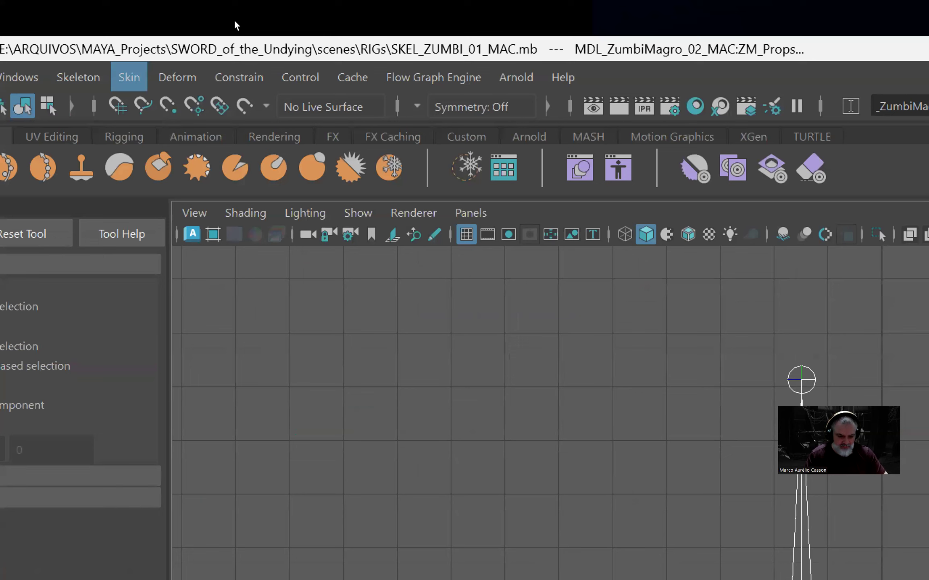
# - Add the head joint as an influence to the Props mesh's skinCluster3, with Use geometry, dropoff 4.0, Lock weights and default weight 0
pyautogui.click(128, 77)
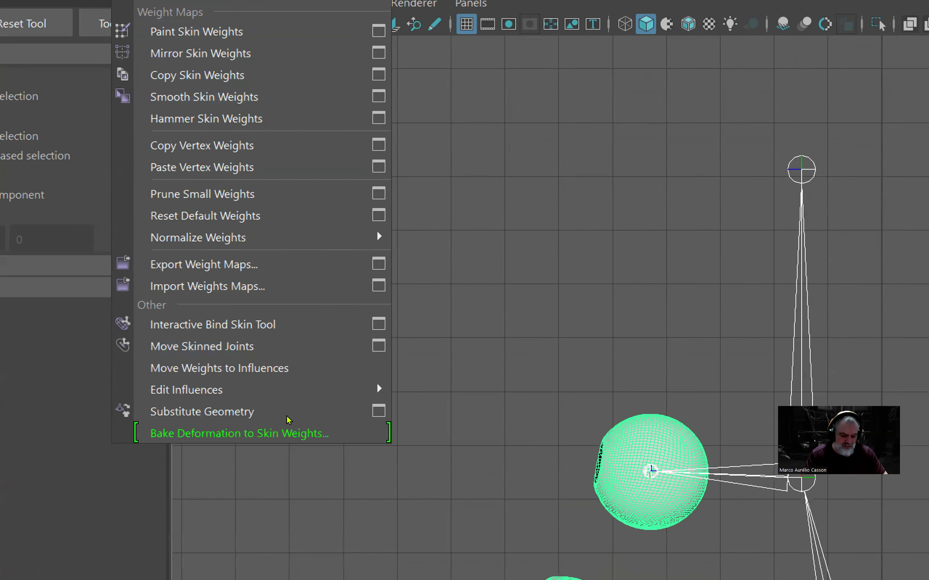
pyautogui.moveTo(265, 389)
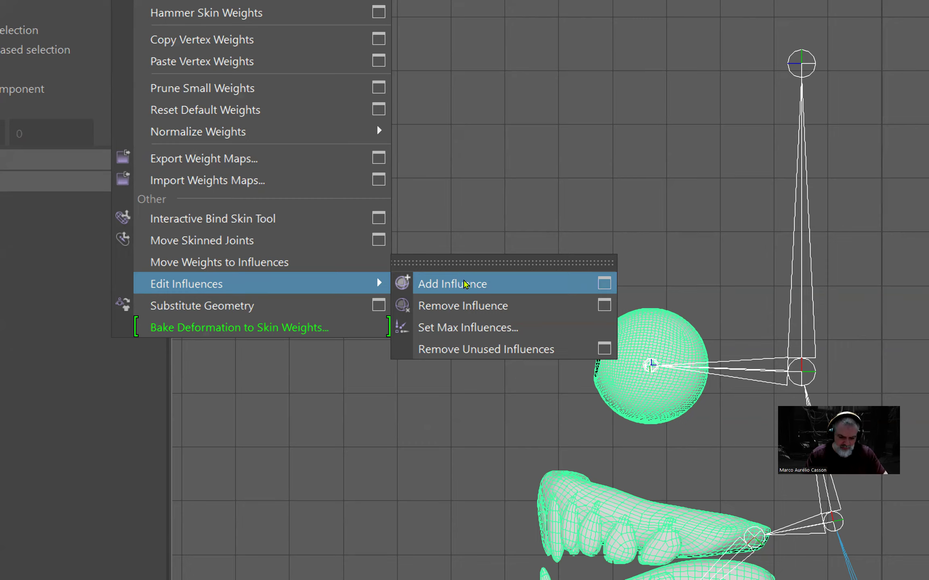
pyautogui.click(604, 283)
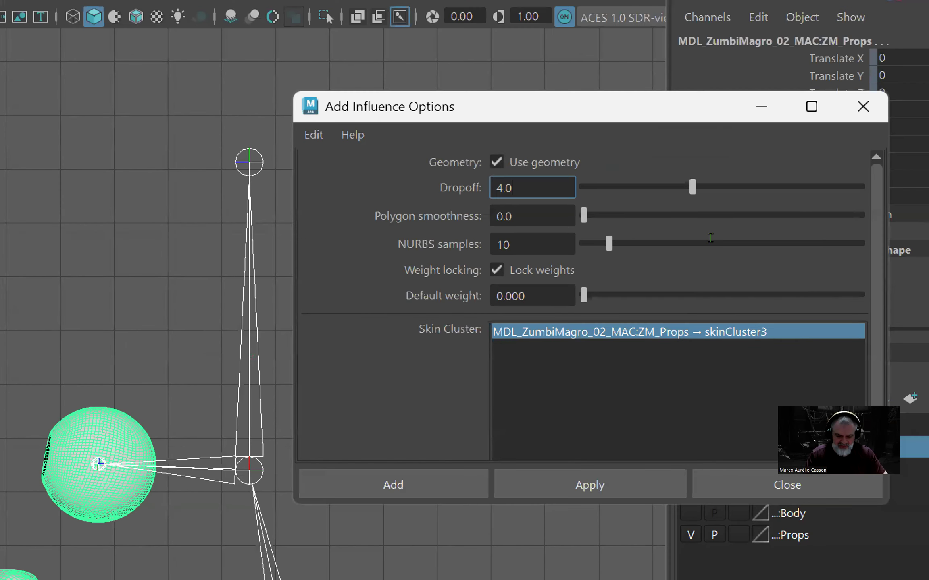
pyautogui.press('Tab')
pyautogui.press('Tab')
pyautogui.press('Tab')
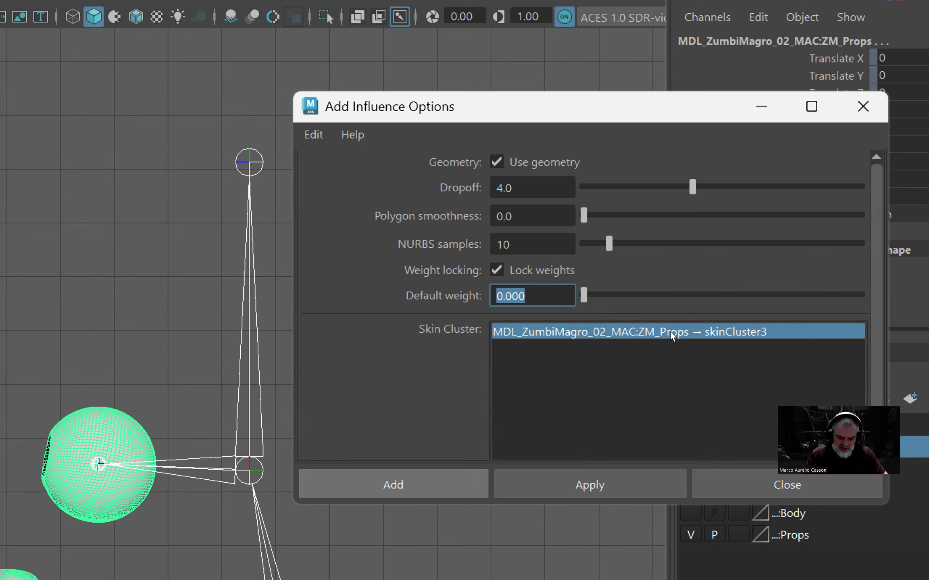
pyautogui.press('Return')
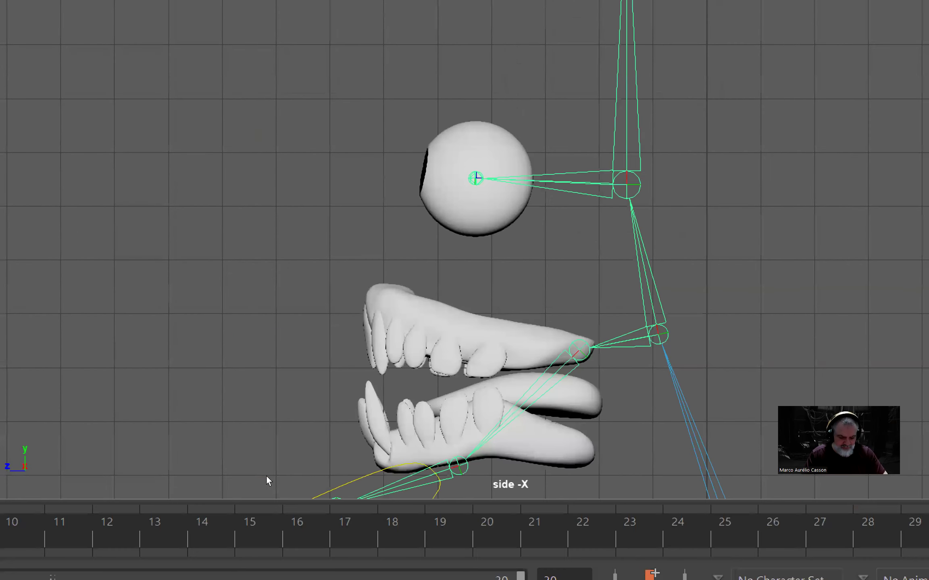
# - Select the eyes-and-teeth Props mesh and set the joints layer back to template display
pyautogui.click(433, 391)
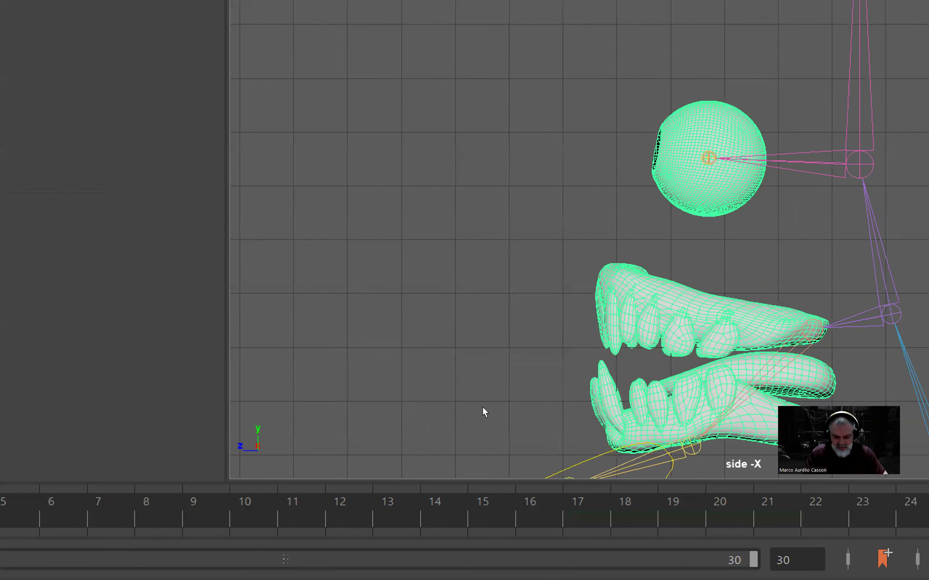
pyautogui.scroll(2, 493, 412)
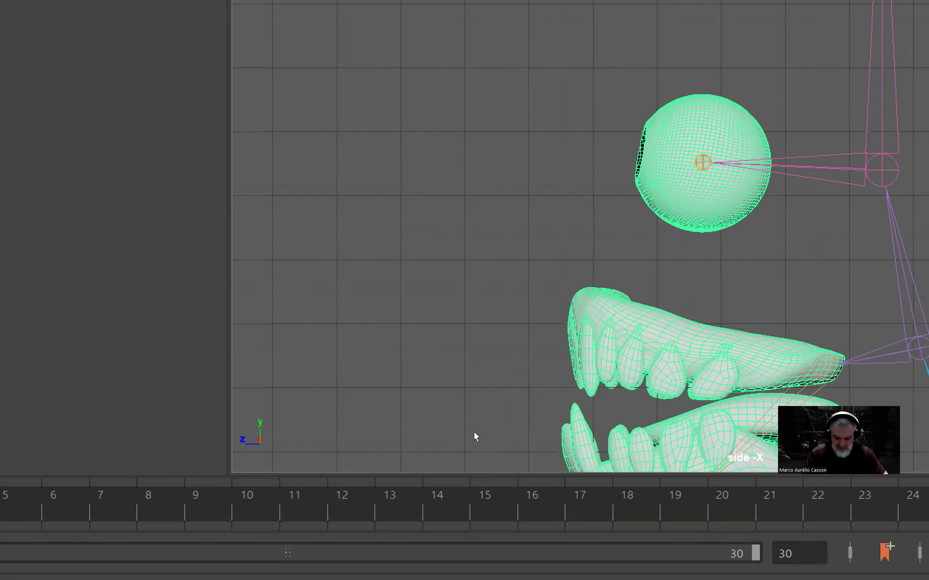
pyautogui.keyDown('alt'); pyautogui.moveTo(476, 418); pyautogui.dragTo(383, 332, button='middle'); pyautogui.keyUp('alt')
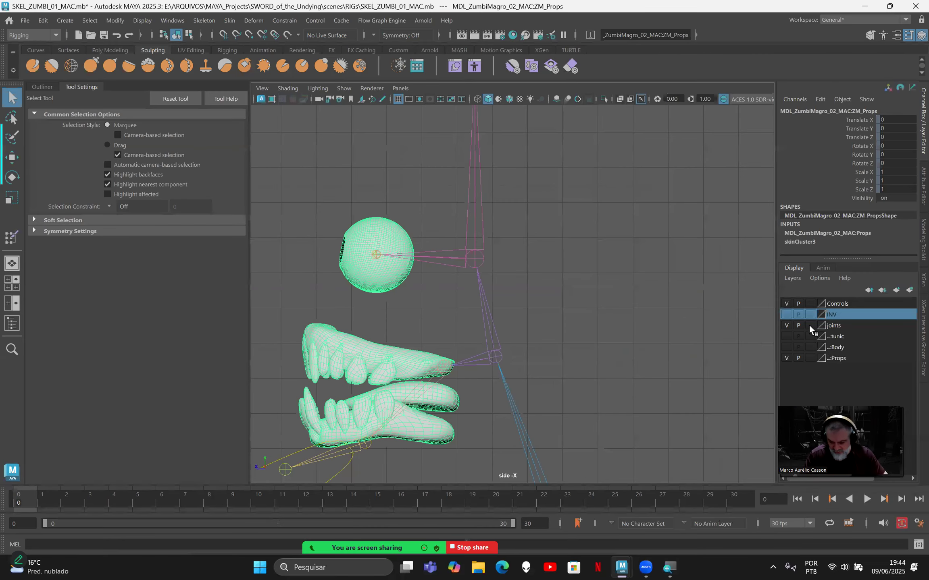
pyautogui.click(811, 325)
# - Select the vertices of the upper gum and teeth on the Props mesh with the Lasso tool in the side view
pyautogui.keyDown('alt'); pyautogui.moveTo(476, 336); pyautogui.dragTo(594, 270, button='middle'); pyautogui.keyUp('alt')
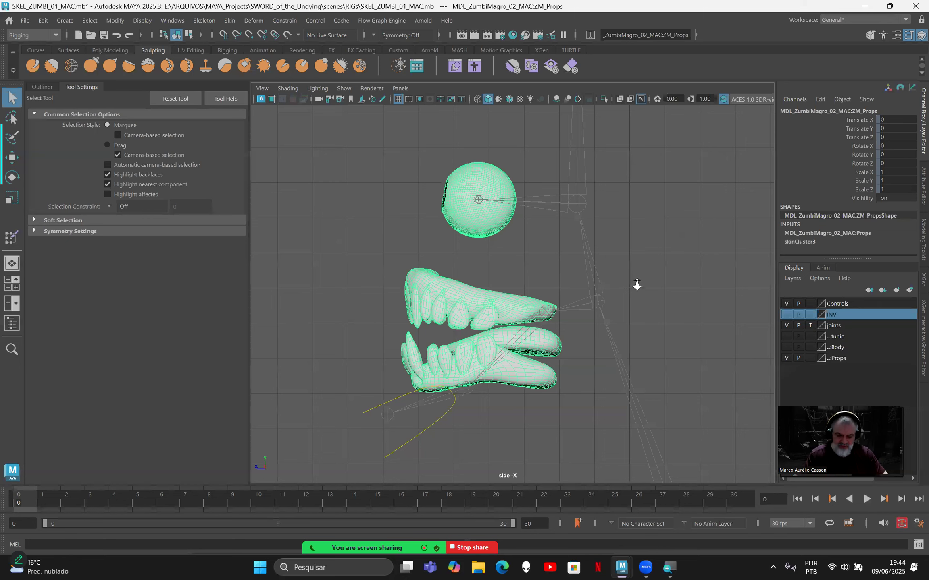
pyautogui.press('f')
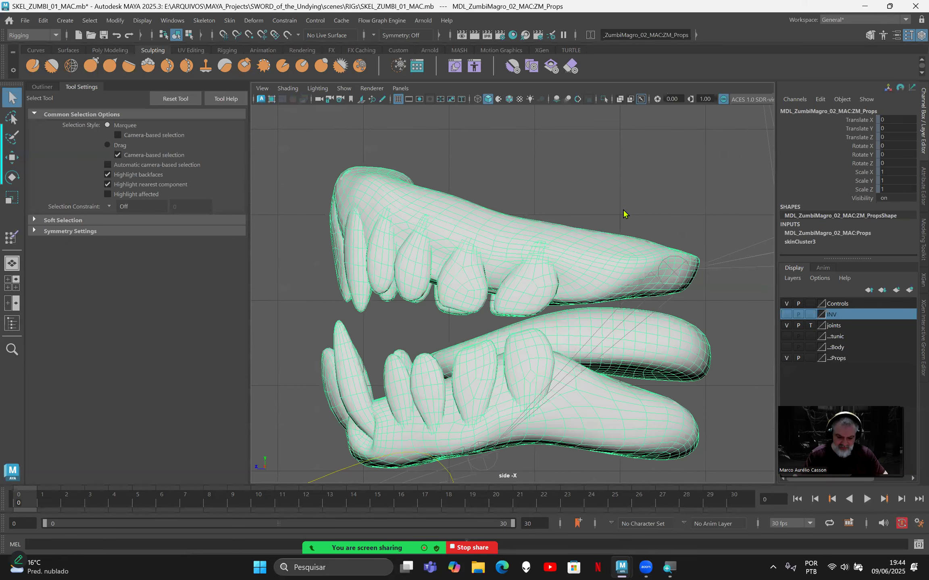
pyautogui.moveTo(579, 208); pyautogui.dragTo(492, 191, button='right')
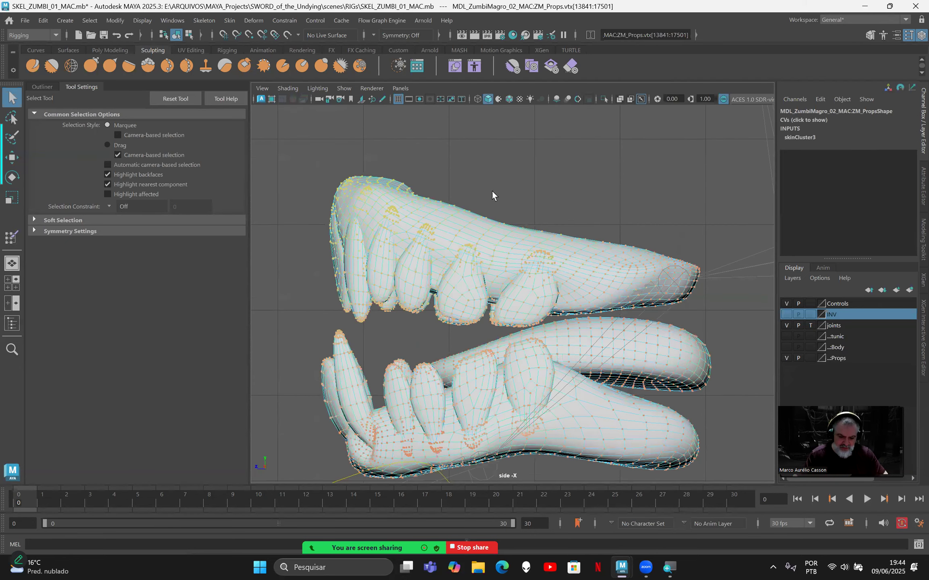
pyautogui.click(12, 119)
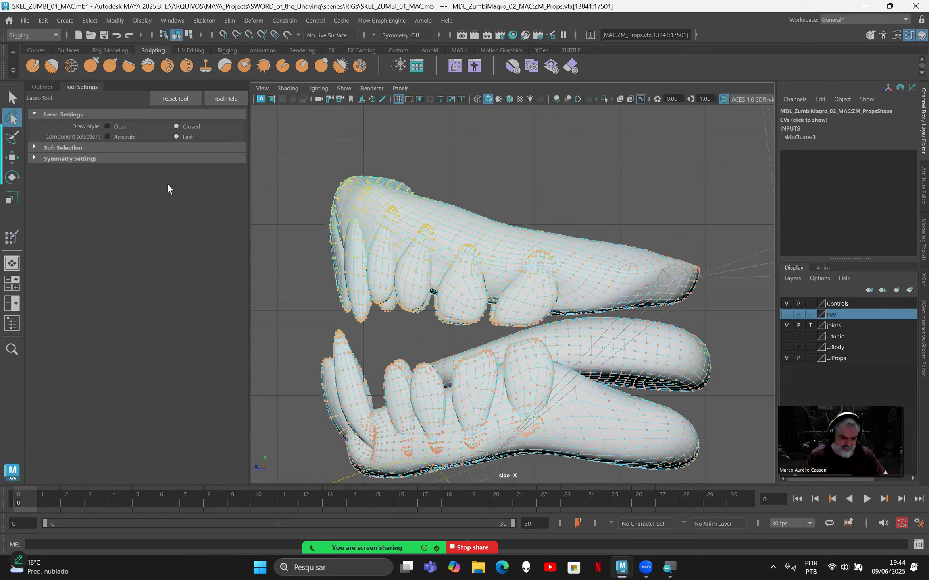
pyautogui.moveTo(706, 236)
pyautogui.mouseDown()
pyautogui.moveTo(617, 184)
pyautogui.moveTo(411, 150)
pyautogui.moveTo(317, 177)
pyautogui.moveTo(310, 249)
pyautogui.moveTo(323, 296)
pyautogui.moveTo(343, 320)
pyautogui.moveTo(407, 336)
pyautogui.moveTo(665, 330)
pyautogui.moveTo(726, 263)
pyautogui.moveTo(717, 245)
pyautogui.mouseUp()
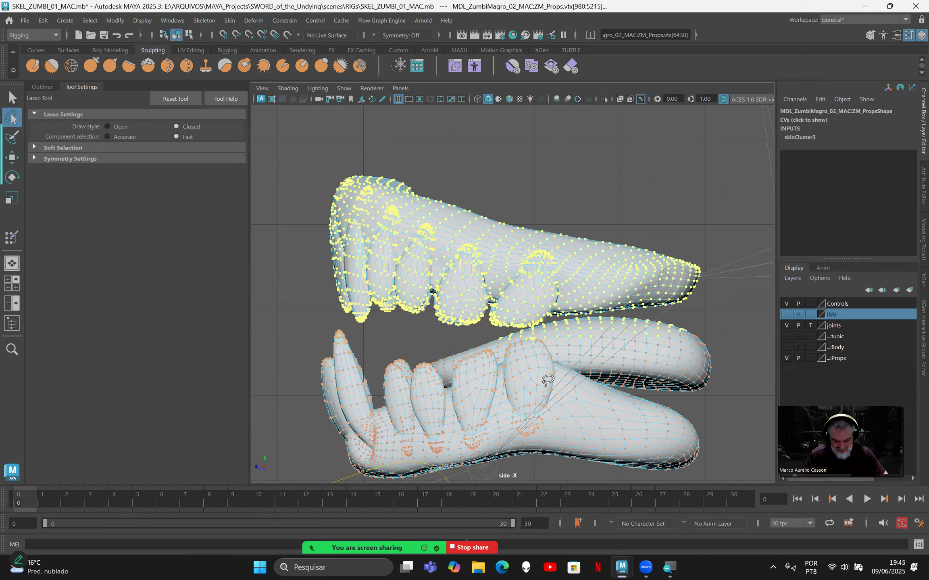
# - Switch to the perspective view and remove the stray lower-teeth vertices from the upper gum and teeth selection
pyautogui.press('space')
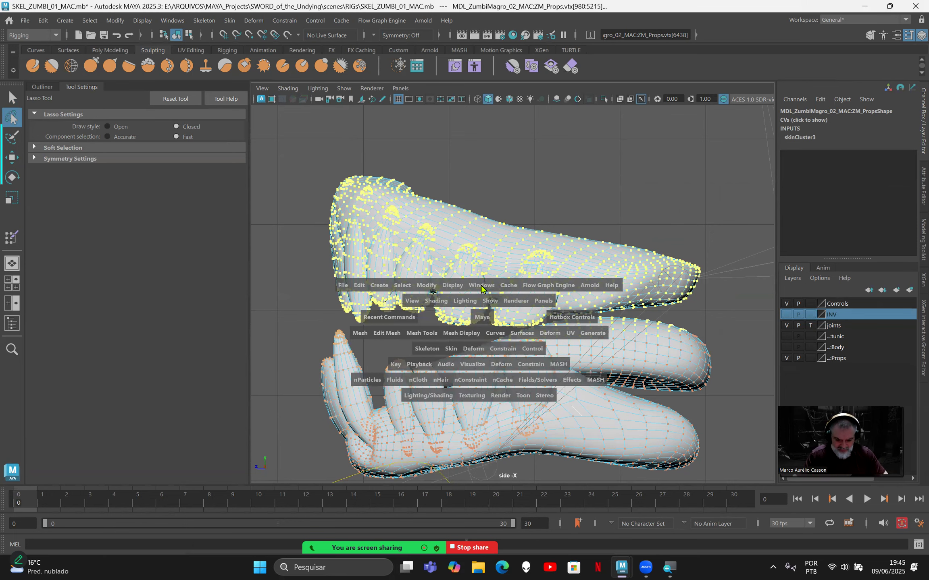
pyautogui.moveTo(482, 317); pyautogui.dragTo(488, 281)
pyautogui.keyDown('alt'); pyautogui.moveTo(429, 383); pyautogui.dragTo(513, 390); pyautogui.keyUp('alt')
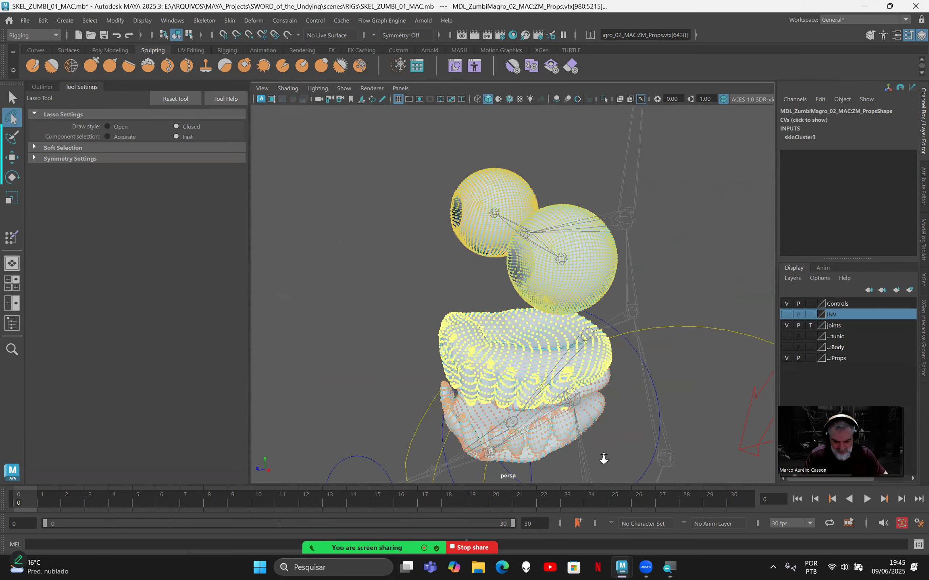
pyautogui.keyDown('alt'); pyautogui.moveTo(603, 458); pyautogui.dragTo(536, 427, button='right'); pyautogui.keyUp('alt')
pyautogui.keyDown('alt'); pyautogui.moveTo(575, 370); pyautogui.dragTo(523, 316); pyautogui.keyUp('alt')
pyautogui.keyDown('alt'); pyautogui.moveTo(522, 317); pyautogui.dragTo(549, 302, button='right'); pyautogui.keyUp('alt')
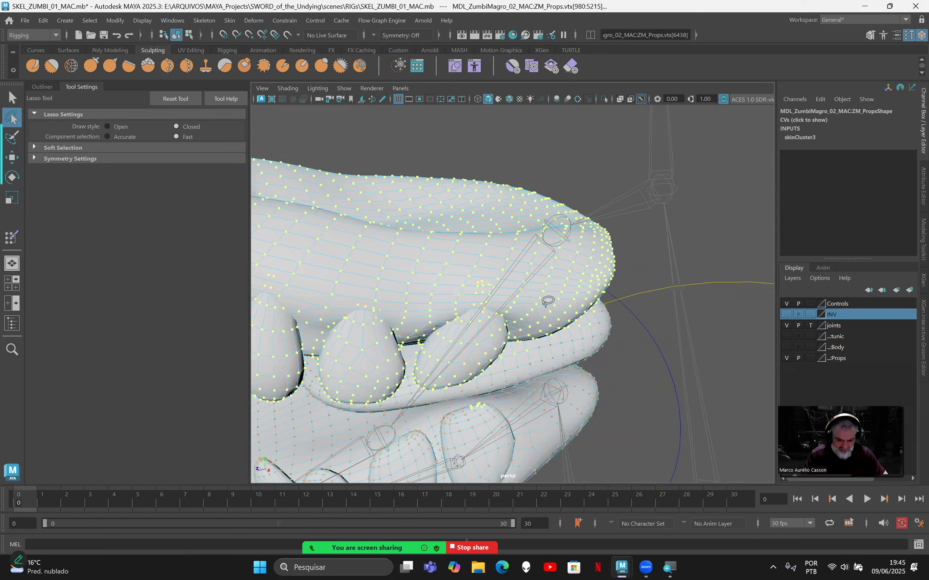
pyautogui.keyDown('alt'); pyautogui.moveTo(332, 333); pyautogui.dragTo(361, 327, button='right'); pyautogui.keyUp('alt')
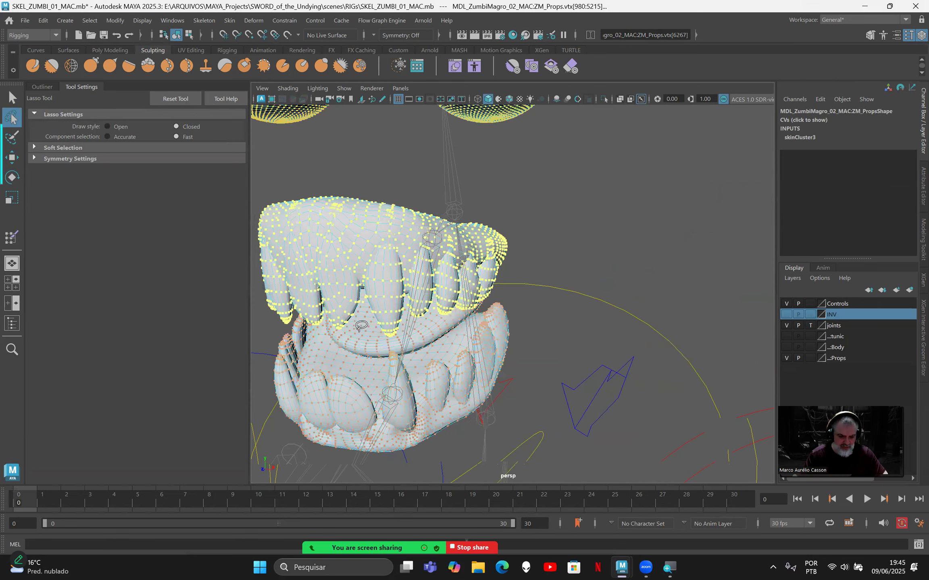
# - Grow the vertex selection until it covers the whole tongue along with the upper gum and teeth
pyautogui.keyDown('alt'); pyautogui.moveTo(502, 323); pyautogui.dragTo(519, 320); pyautogui.keyUp('alt')
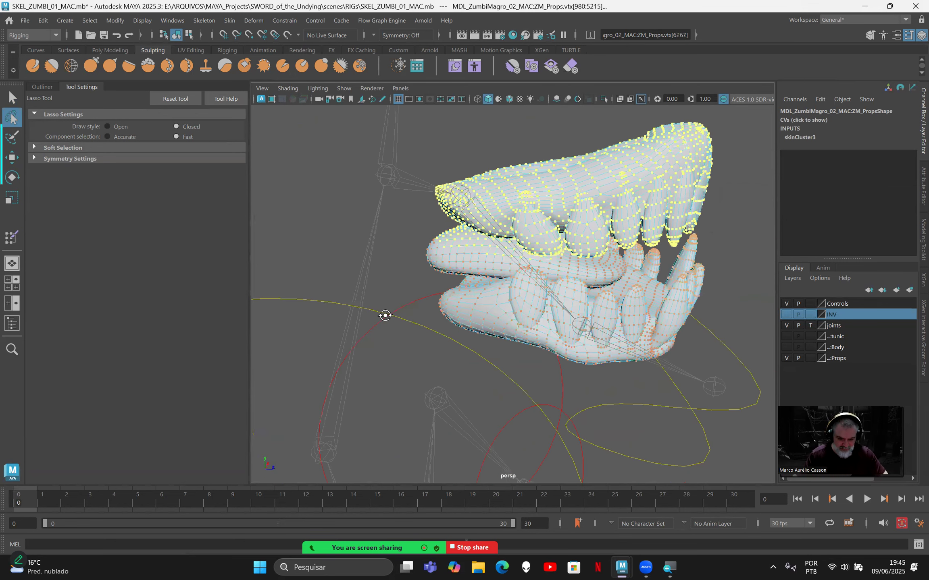
pyautogui.keyDown('alt'); pyautogui.moveTo(332, 320); pyautogui.dragTo(417, 311); pyautogui.keyUp('alt')
pyautogui.keyDown('alt'); pyautogui.moveTo(342, 315); pyautogui.dragTo(327, 317); pyautogui.keyUp('alt')
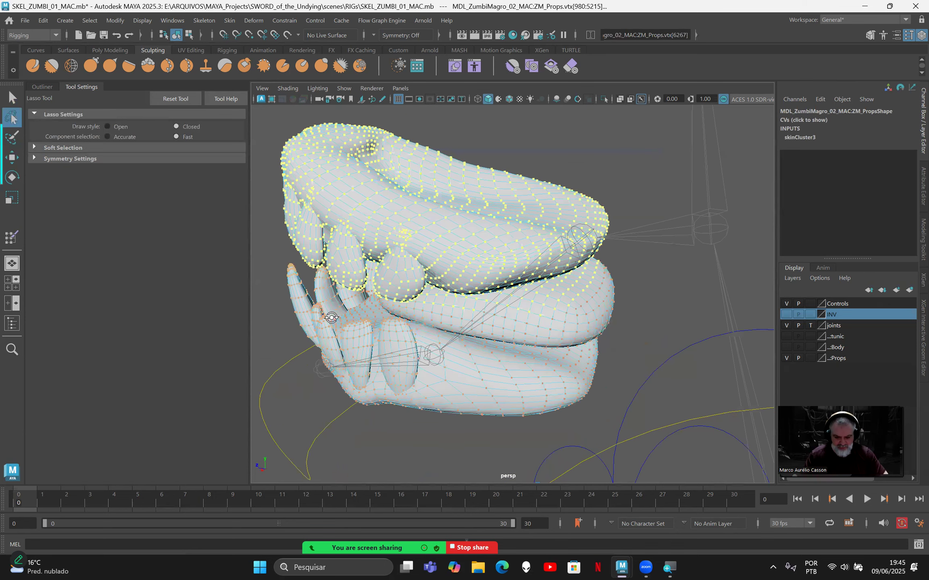
pyautogui.scroll(4, 602, 318)
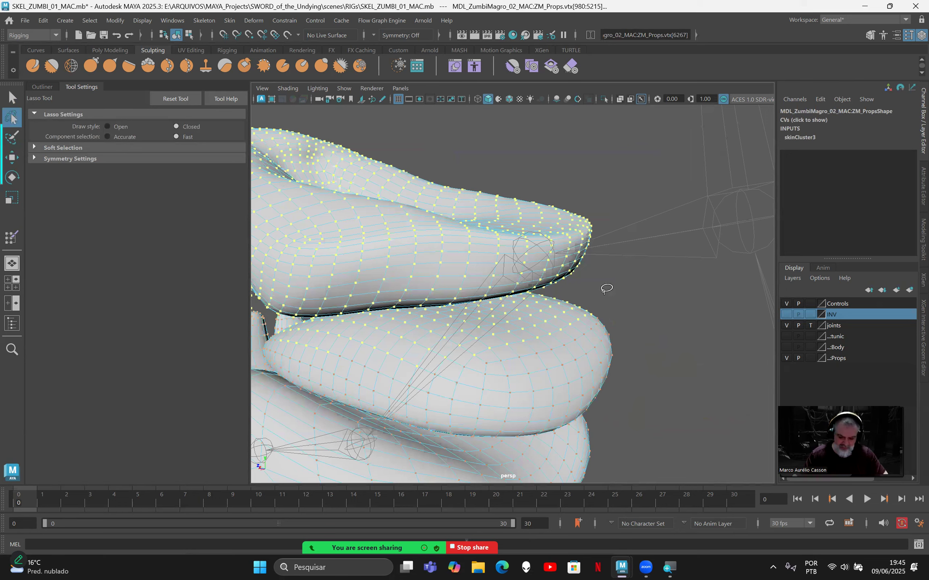
pyautogui.keyDown('ctrl'); pyautogui.rightClick(604, 297); pyautogui.keyUp('ctrl')
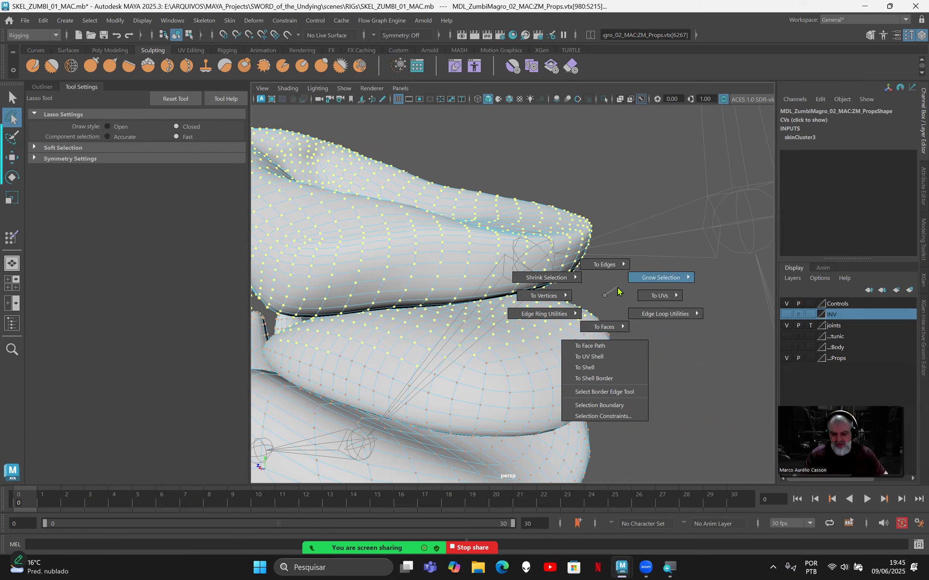
pyautogui.keyDown('ctrl'); pyautogui.moveTo(633, 283); pyautogui.dragTo(675, 266, button='right'); pyautogui.keyUp('ctrl')
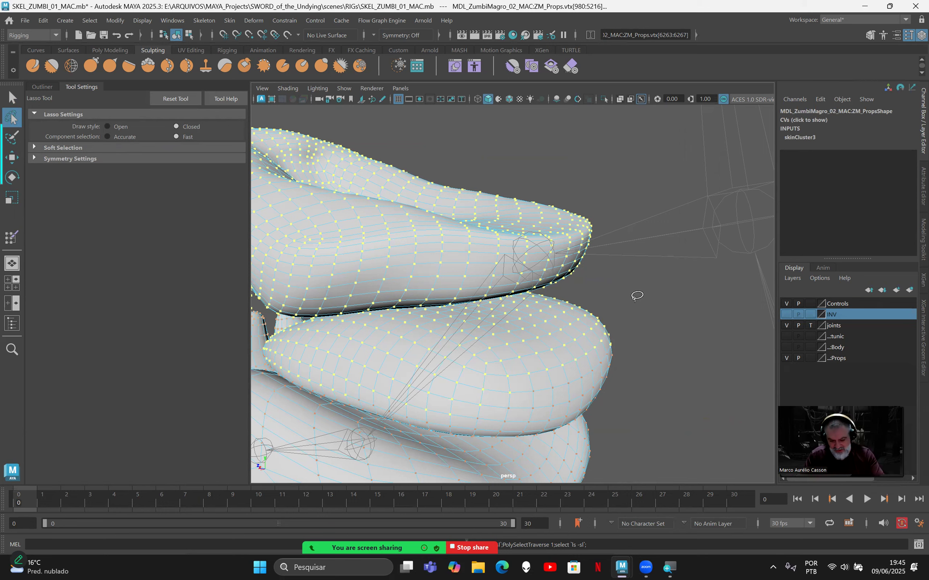
pyautogui.hotkey('shift', '.')
pyautogui.hotkey('shift', '.')
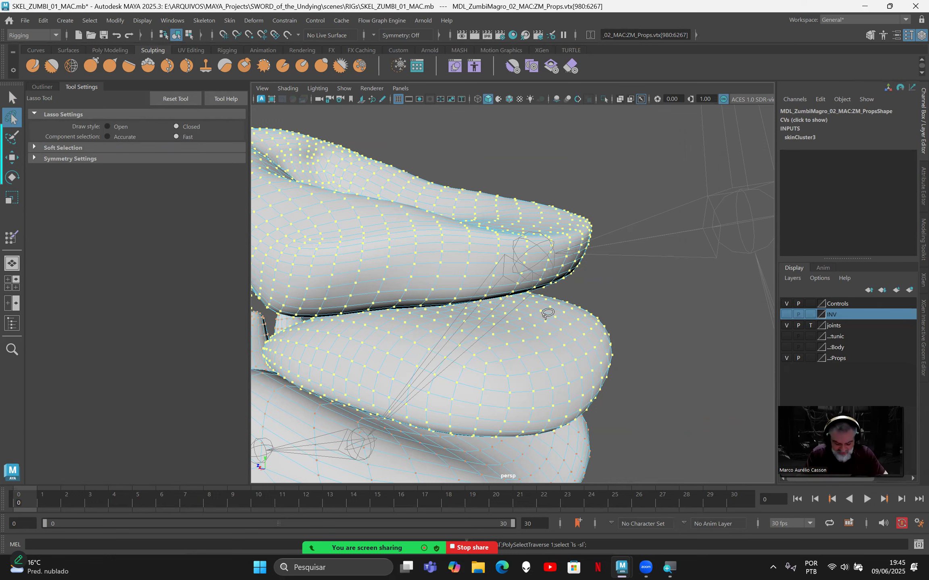
# - Examine the selected upper gum, teeth and tongue vertices from the front, back and side
pyautogui.keyDown('alt'); pyautogui.moveTo(492, 317); pyautogui.dragTo(539, 323); pyautogui.keyUp('alt')
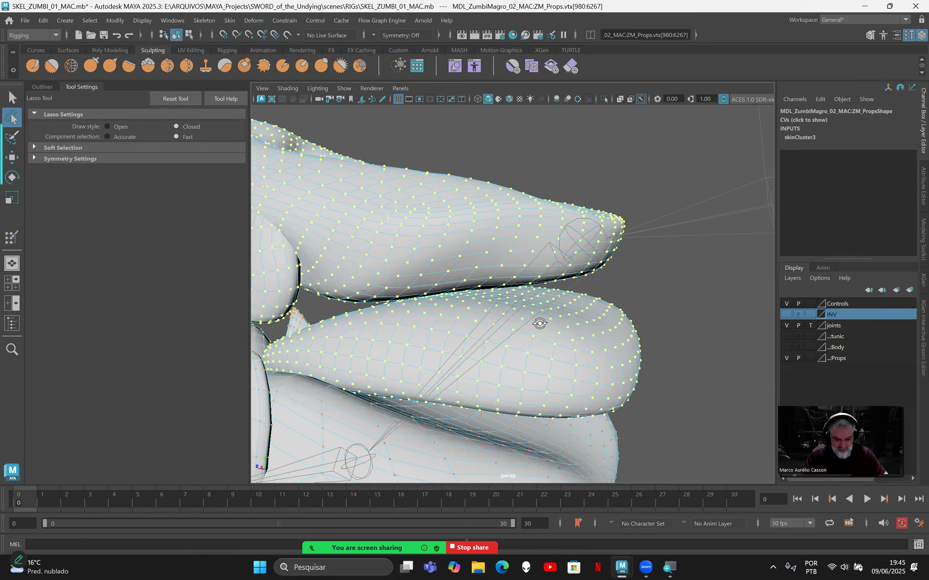
pyautogui.moveTo(469, 299)
pyautogui.keyDown('alt'); pyautogui.mouseDown()
pyautogui.moveTo(530, 302)
pyautogui.moveTo(529, 345)
pyautogui.mouseUp(); pyautogui.keyUp('alt')
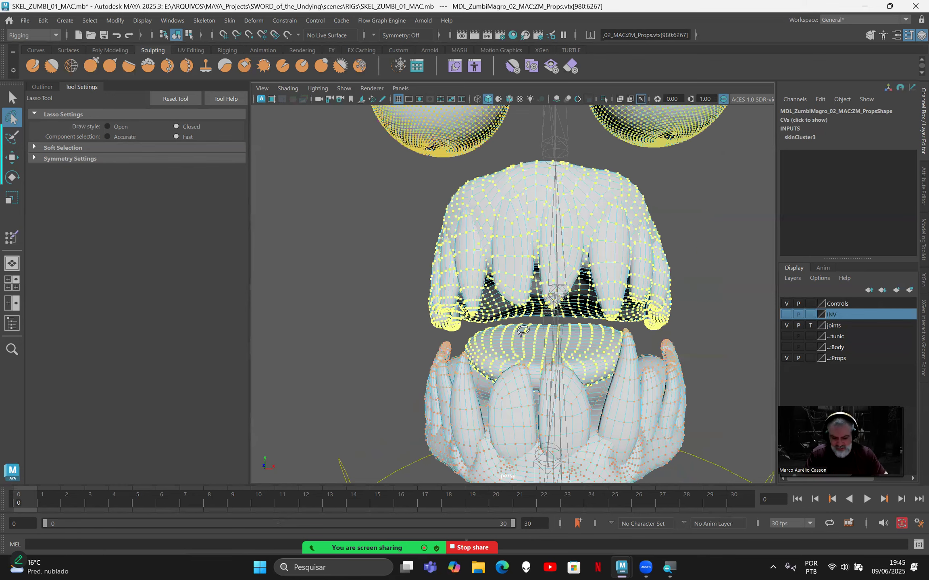
pyautogui.press('[')
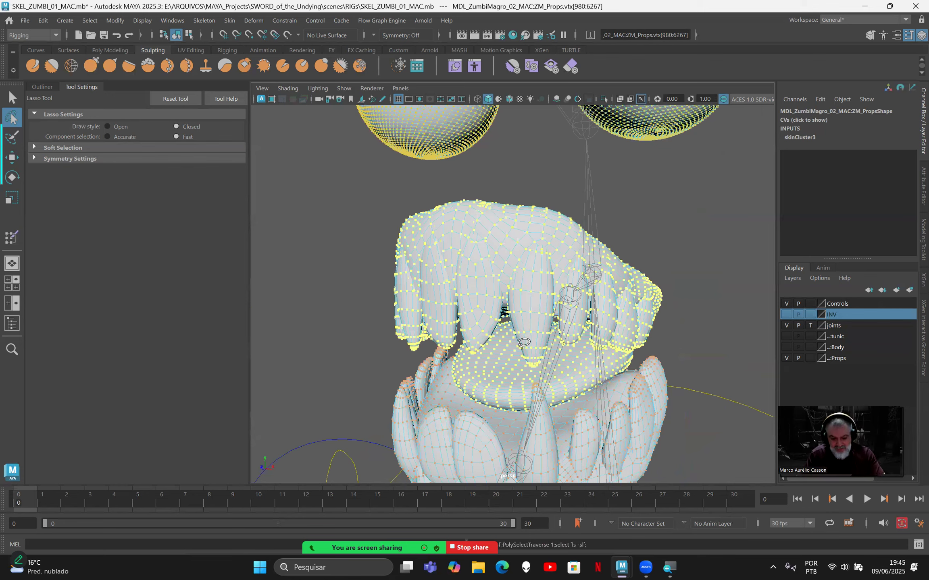
pyautogui.scroll(-2, 525, 350)
pyautogui.keyDown('alt'); pyautogui.moveTo(483, 369); pyautogui.dragTo(406, 352); pyautogui.keyUp('alt')
pyautogui.keyDown('alt'); pyautogui.moveTo(406, 352); pyautogui.dragTo(467, 302, button='middle'); pyautogui.keyUp('alt')
pyautogui.scroll(4, 532, 404)
pyautogui.keyDown('alt'); pyautogui.moveTo(486, 355); pyautogui.dragTo(516, 369); pyautogui.keyUp('alt')
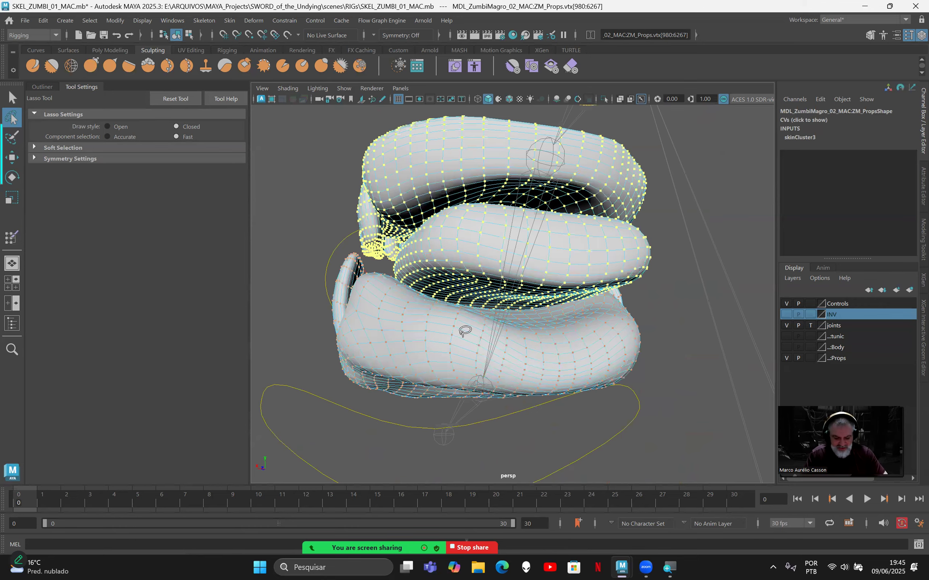
pyautogui.press('[')
pyautogui.press('[')
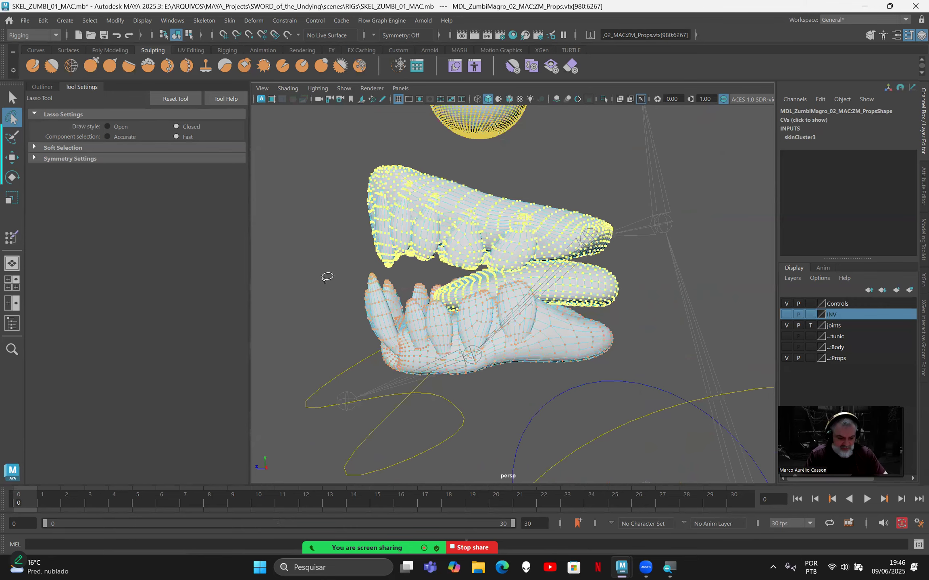
pyautogui.press('[')
pyautogui.press('[')
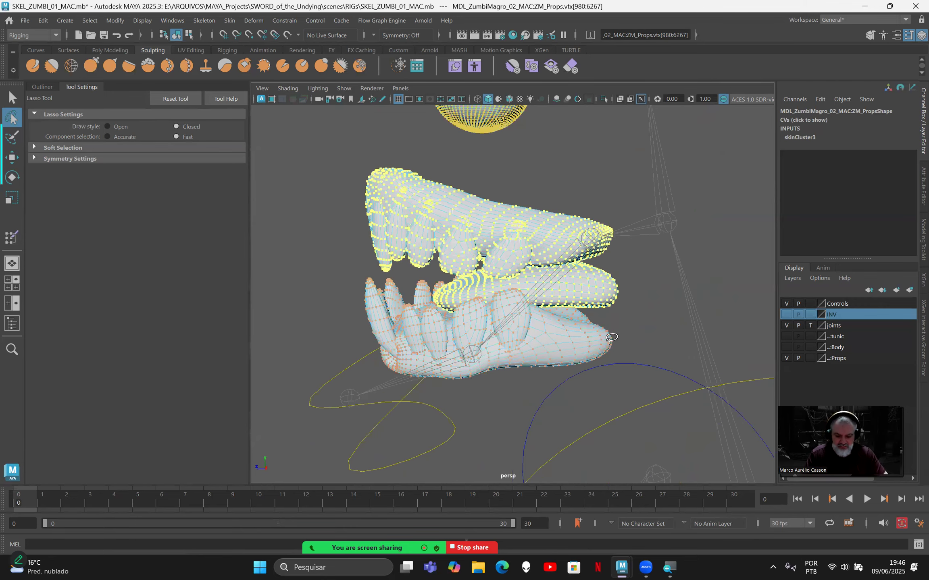
# - Return the joints layer to normal display and flood the selected vertices with head influence, using Paint Skin Weights in Add mode at value 1
pyautogui.click(811, 325)
pyautogui.click(811, 326)
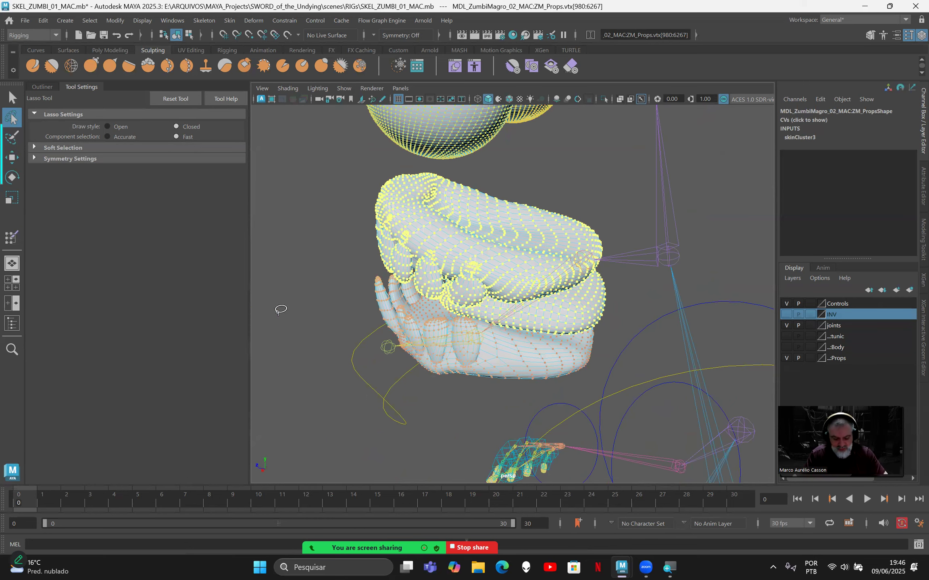
pyautogui.click(11, 240)
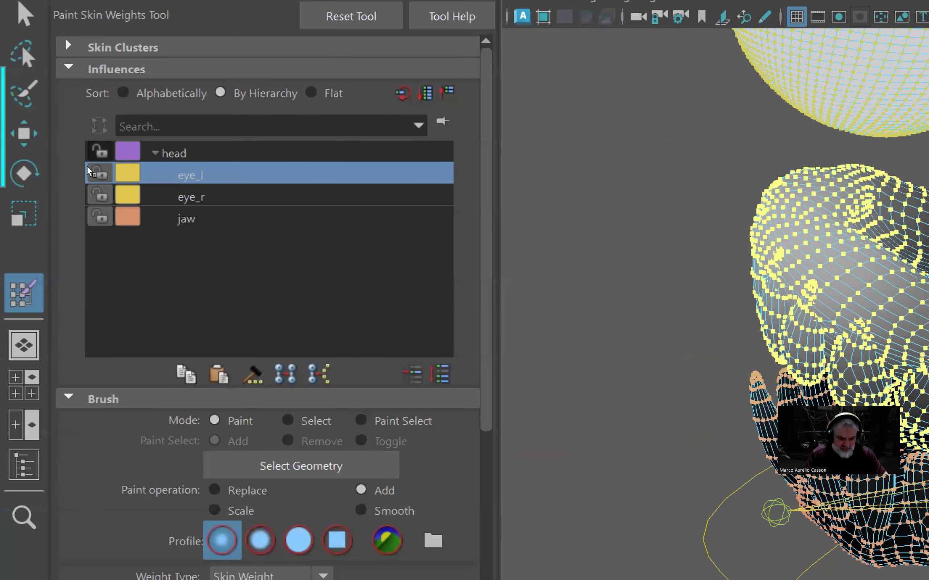
pyautogui.hotkey('ctrl', 'z')
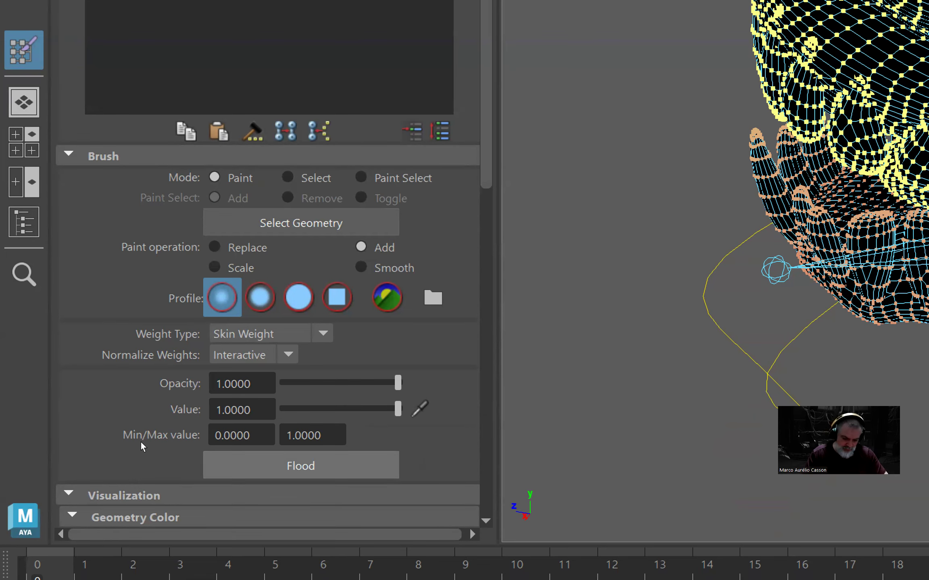
pyautogui.click(301, 465)
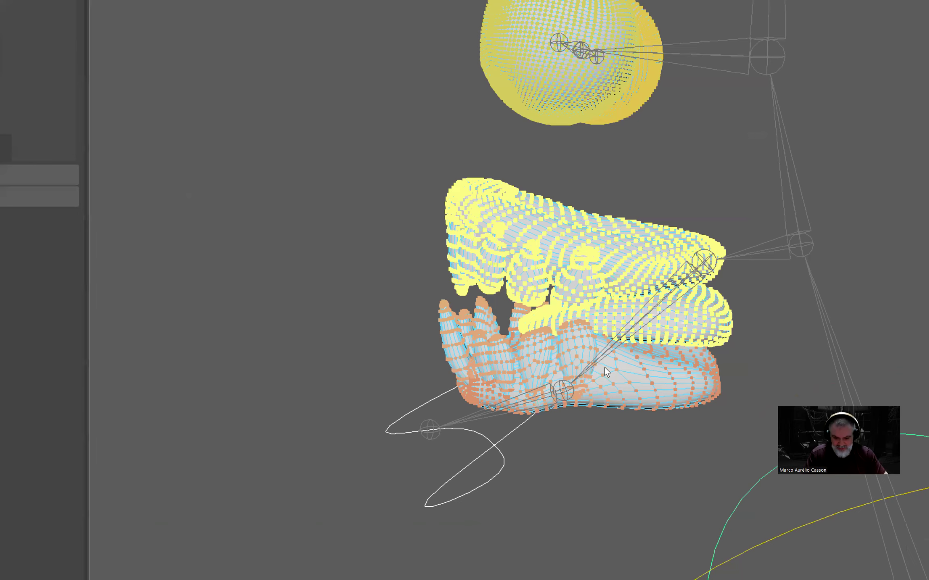
# - Invert the vertex selection around the mouth so that only the lower gum and teeth are selected
pyautogui.moveTo(340, 166); pyautogui.dragTo(787, 469)
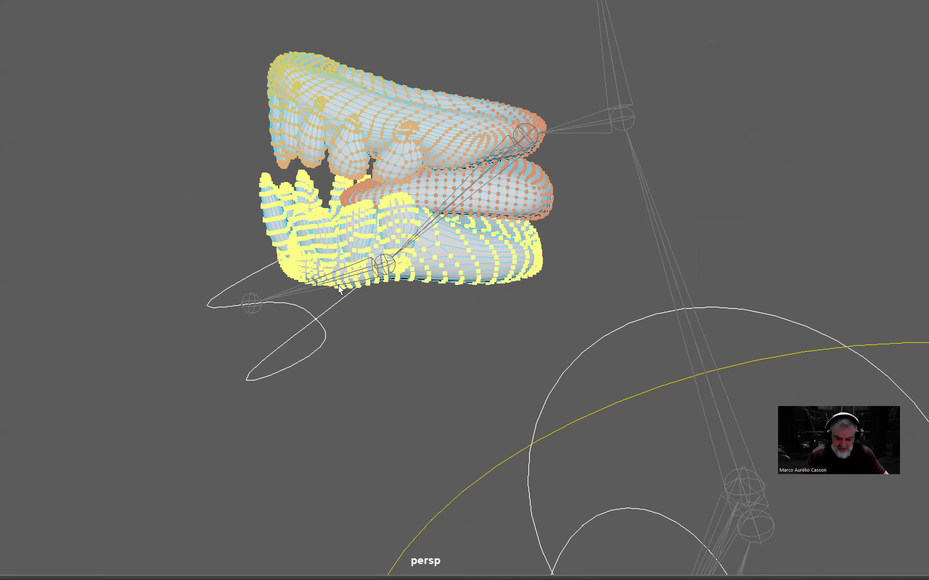
pyautogui.keyDown('alt'); pyautogui.moveTo(358, 292); pyautogui.dragTo(389, 341, button='middle'); pyautogui.keyUp('alt')
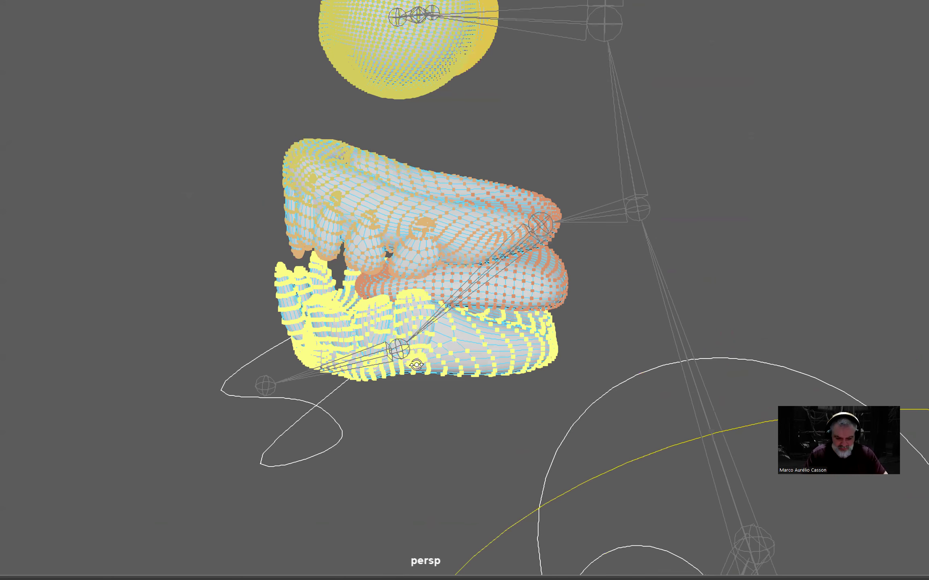
pyautogui.keyDown('alt'); pyautogui.moveTo(538, 358); pyautogui.dragTo(611, 357); pyautogui.keyUp('alt')
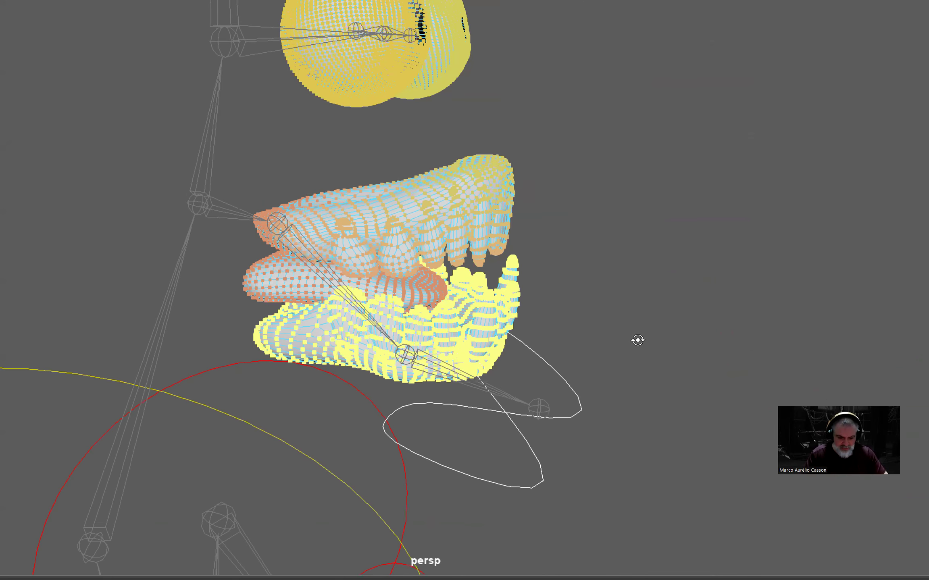
pyautogui.keyDown('alt'); pyautogui.moveTo(685, 353); pyautogui.dragTo(583, 363); pyautogui.keyUp('alt')
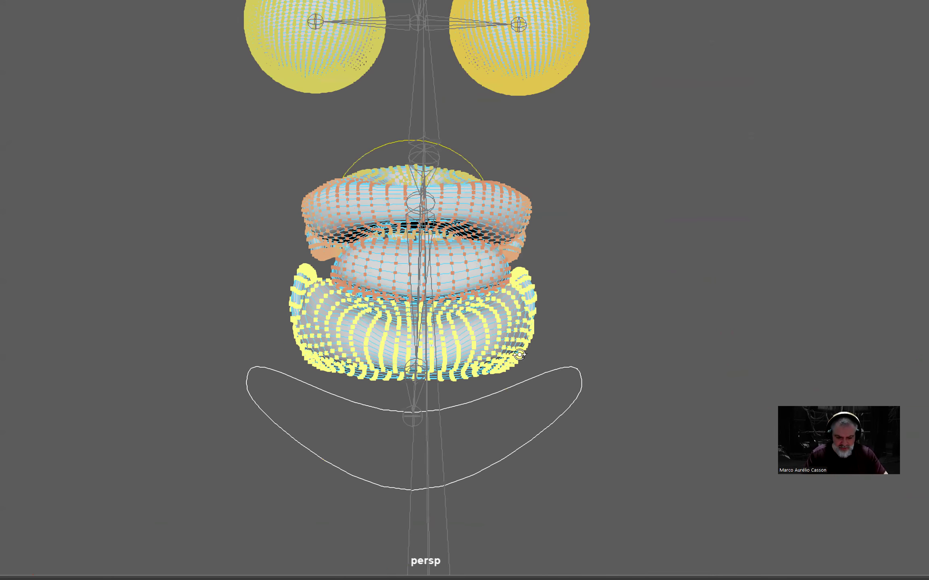
pyautogui.keyDown('alt'); pyautogui.moveTo(451, 367); pyautogui.dragTo(808, 344); pyautogui.keyUp('alt')
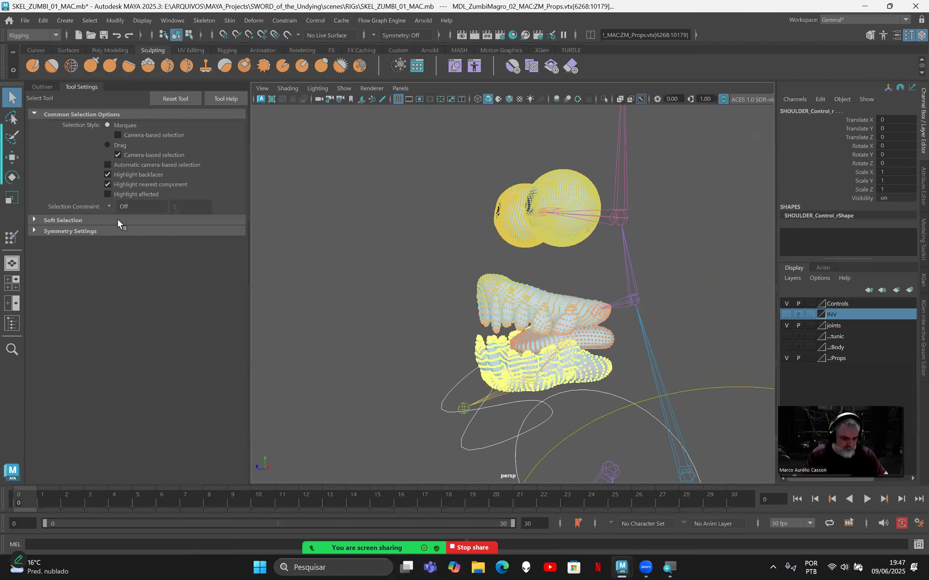
# - Flood the selected lower gum and teeth vertices with the jaw influence, using Paint Skin Weights in Add mode at value 1
pyautogui.press('y')
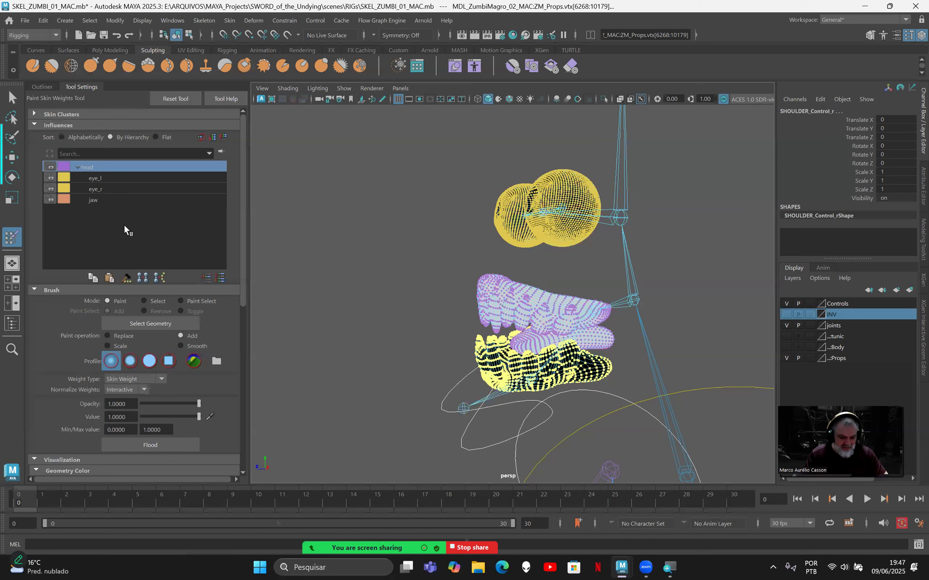
pyautogui.click(92, 200)
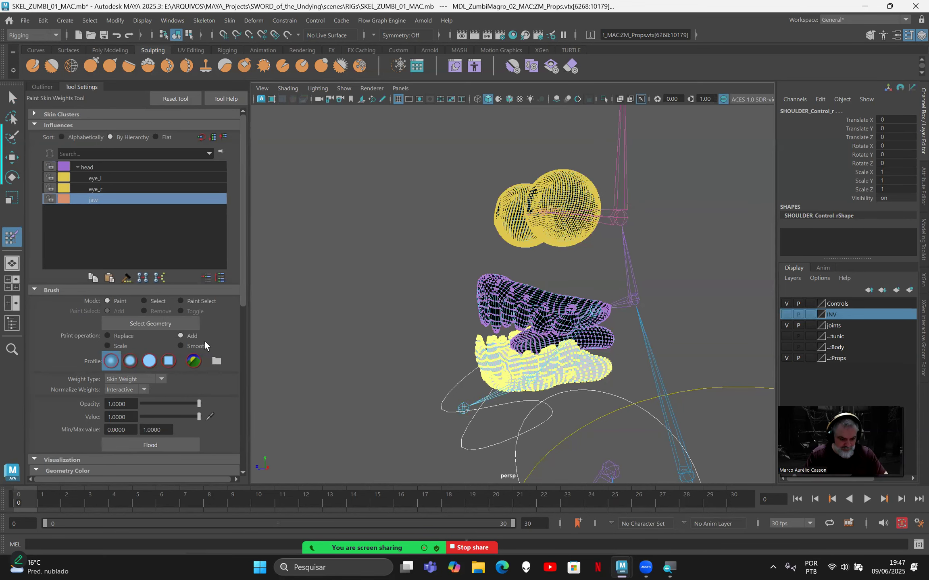
pyautogui.click(153, 444)
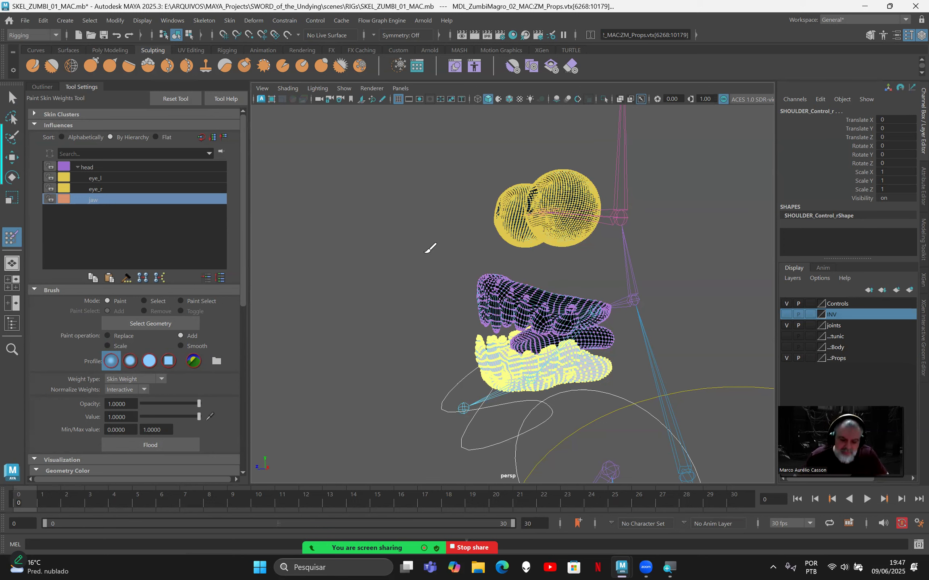
pyautogui.keyDown('alt'); pyautogui.moveTo(438, 325); pyautogui.dragTo(497, 287); pyautogui.keyUp('alt')
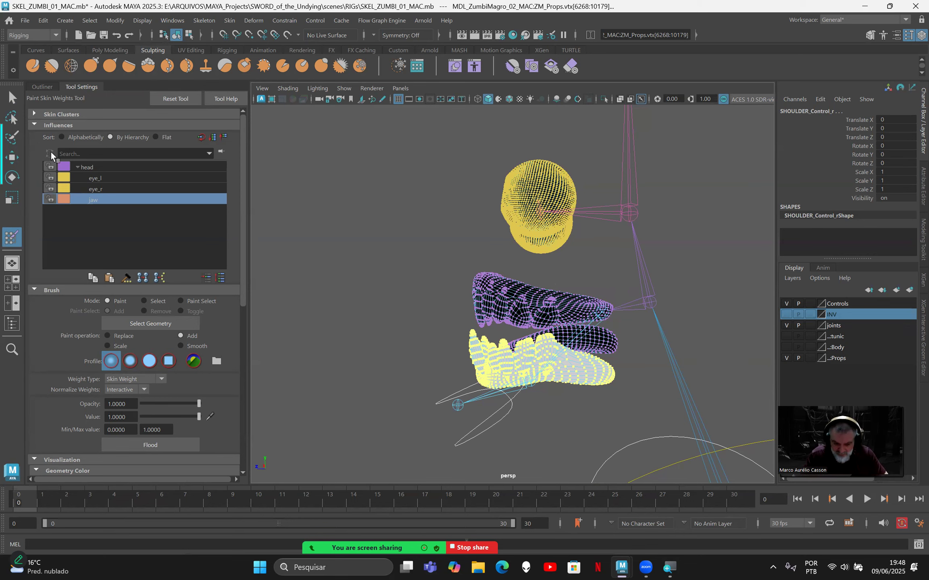
# - Leave weight painting, set the joints layer to template display, and return the Props mesh to object mode
pyautogui.press('q')
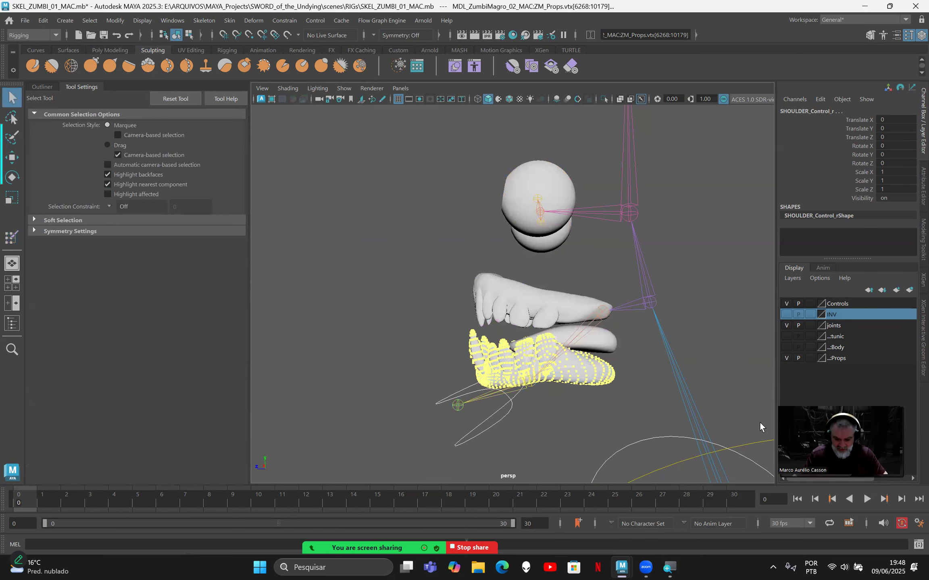
pyautogui.click(810, 325)
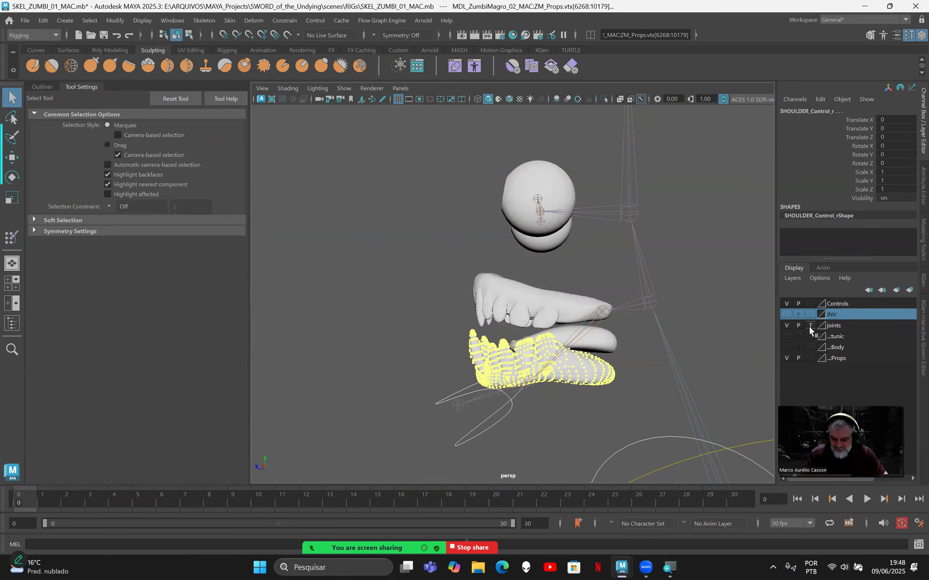
pyautogui.keyDown('alt'); pyautogui.moveTo(372, 354); pyautogui.dragTo(425, 373); pyautogui.keyUp('alt')
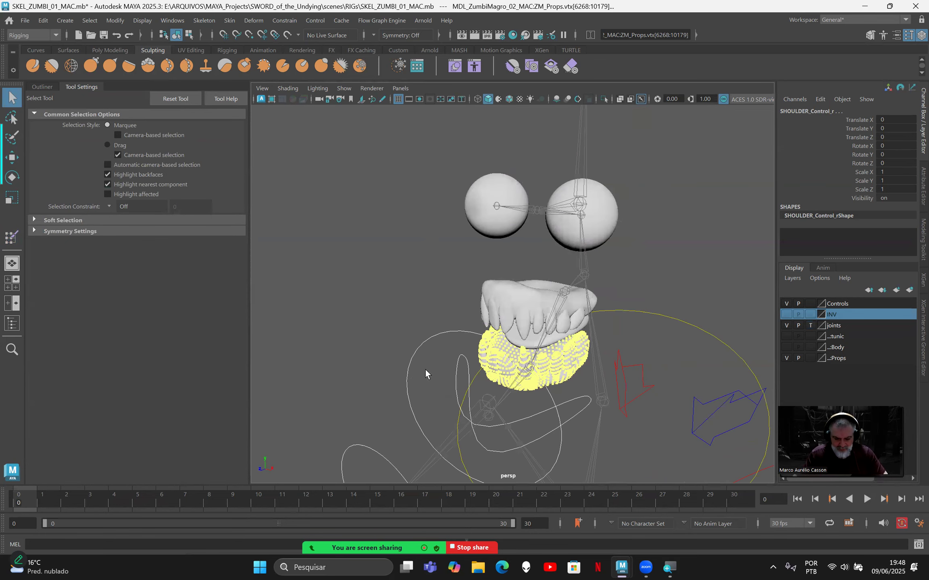
pyautogui.rightClick(433, 278)
pyautogui.click(468, 263)
# - Show the Body layer and select the large FACIAL_Control curve in front of the face
pyautogui.keyDown('alt'); pyautogui.moveTo(407, 284); pyautogui.dragTo(569, 316); pyautogui.keyUp('alt')
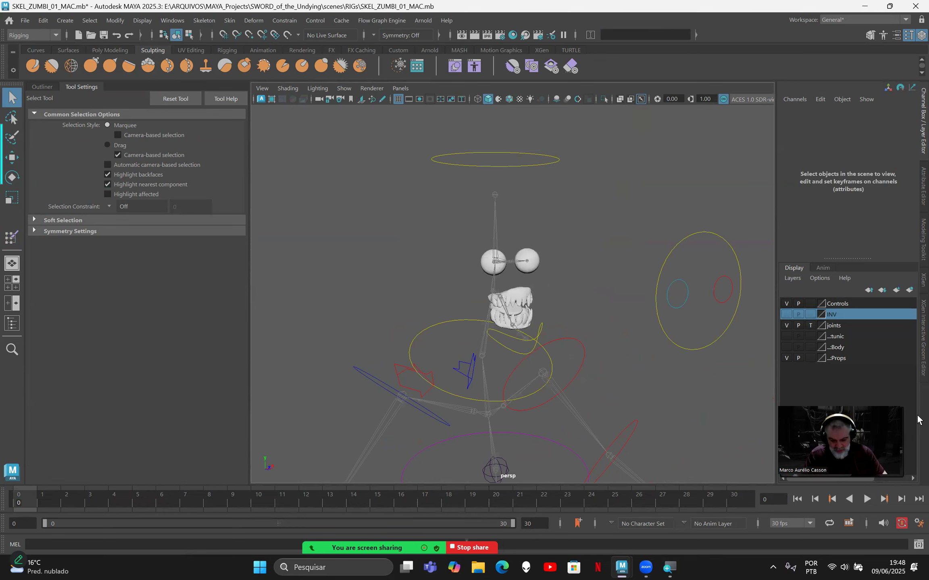
pyautogui.click(786, 347)
pyautogui.keyDown('alt'); pyautogui.moveTo(586, 341); pyautogui.dragTo(593, 318); pyautogui.keyUp('alt')
pyautogui.click(628, 220)
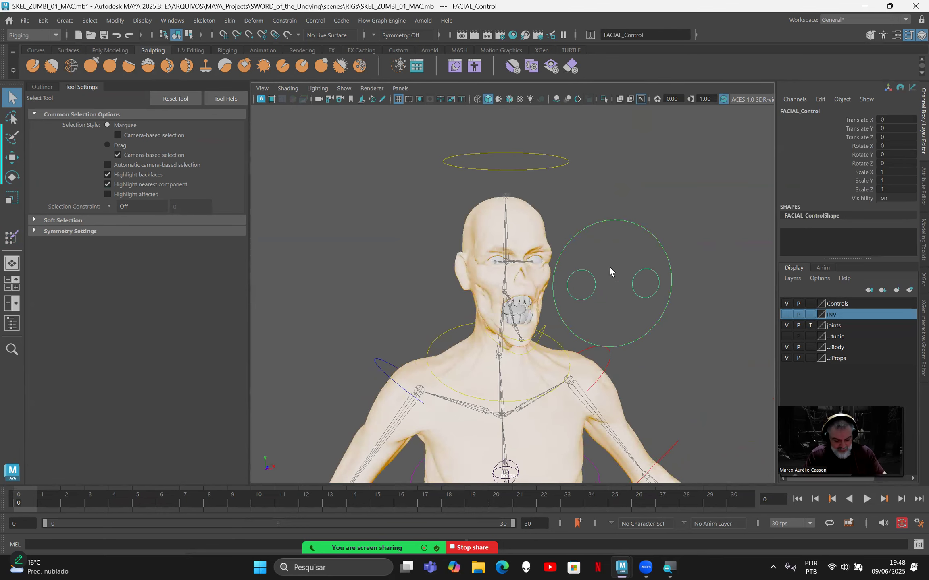
# - Test the eye rig by moving FACIAL_Control up and down, undoing each move
pyautogui.press('w')
pyautogui.moveTo(645, 254); pyautogui.dragTo(656, 220)
pyautogui.hotkey('ctrl', 'z')
pyautogui.keyDown('alt'); pyautogui.moveTo(520, 214); pyautogui.dragTo(607, 346, button='right'); pyautogui.keyUp('alt')
pyautogui.keyDown('alt'); pyautogui.moveTo(607, 346); pyautogui.dragTo(658, 344); pyautogui.keyUp('alt')
pyautogui.moveTo(658, 344); pyautogui.dragTo(653, 290, button='middle')
pyautogui.hotkey('ctrl', 'z')
pyautogui.scroll(-2, 611, 307)
pyautogui.scroll(-6, 610, 306)
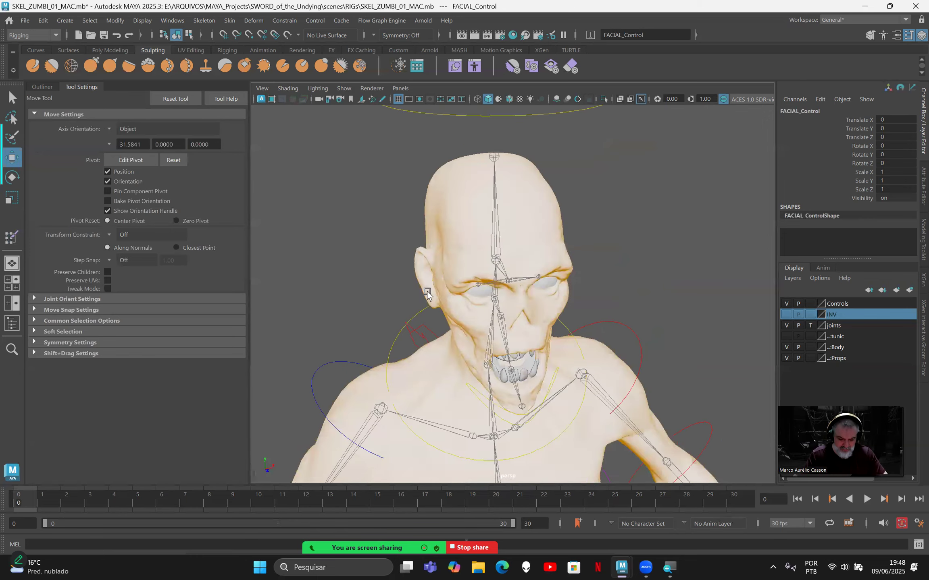
# - Test the lower teeth binding by rotating JAW_Control below the chin, and undo the rotation
pyautogui.keyDown('alt'); pyautogui.moveTo(518, 252); pyautogui.dragTo(511, 190, button='middle'); pyautogui.keyUp('alt')
pyautogui.scroll(4, 531, 308)
pyautogui.keyDown('alt'); pyautogui.moveTo(531, 307); pyautogui.dragTo(553, 309); pyautogui.keyUp('alt')
pyautogui.click(553, 308)
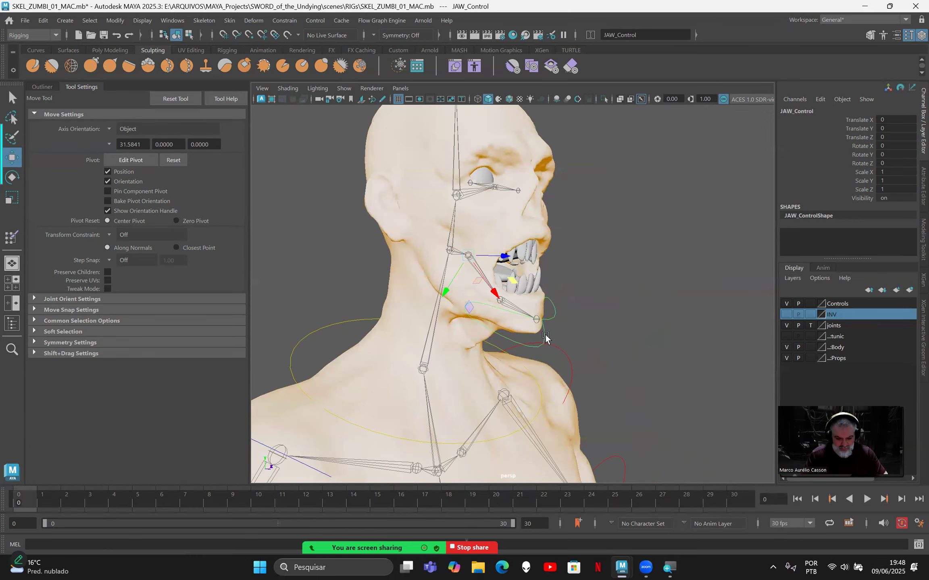
pyautogui.scroll(2, 590, 361)
pyautogui.scroll(2, 590, 352)
pyautogui.press('e')
pyautogui.moveTo(483, 226); pyautogui.dragTo(500, 244)
pyautogui.keyDown('alt'); pyautogui.moveTo(571, 244); pyautogui.dragTo(419, 305); pyautogui.keyUp('alt')
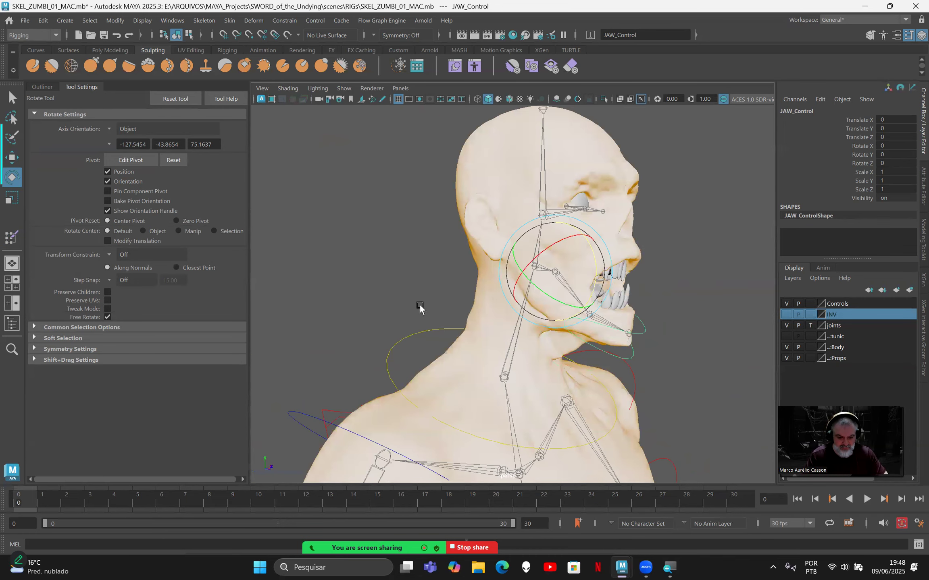
# - Test the neck by rotating NECK_Control about 48° in Z, and undo the rotation
pyautogui.click(429, 331)
pyautogui.moveTo(538, 366); pyautogui.dragTo(563, 169)
pyautogui.hotkey('ctrl', 'z')
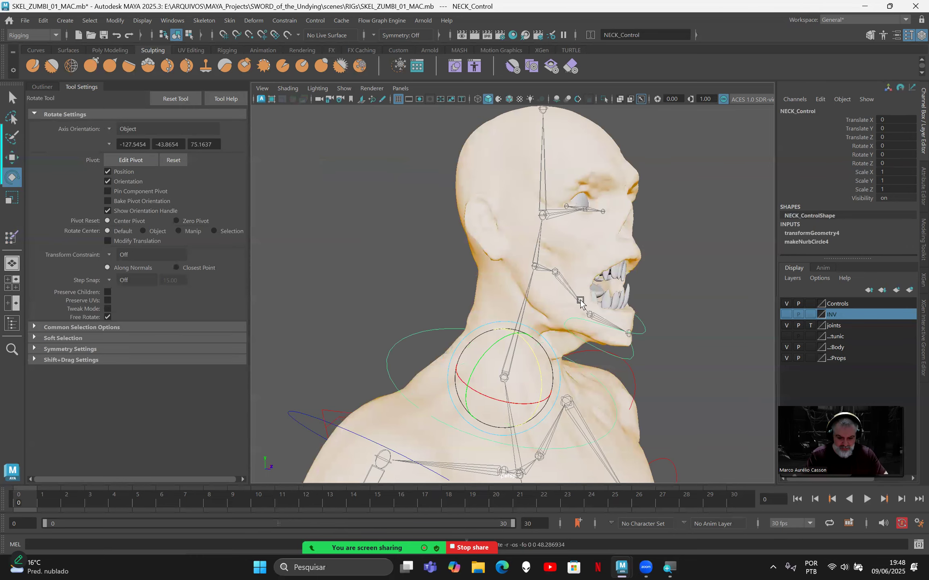
# - Test the head rig by rotating HEAD_Control, the ring above the head, and undo the rotations
pyautogui.keyDown('alt'); pyautogui.moveTo(580, 301); pyautogui.dragTo(580, 399, button='middle'); pyautogui.keyUp('alt')
pyautogui.scroll(-2, 586, 168)
pyautogui.click(586, 169)
pyautogui.moveTo(550, 369); pyautogui.dragTo(521, 365)
pyautogui.moveTo(572, 363); pyautogui.dragTo(579, 383)
pyautogui.hotkey('ctrl', 'z')
pyautogui.scroll(-3, 566, 369)
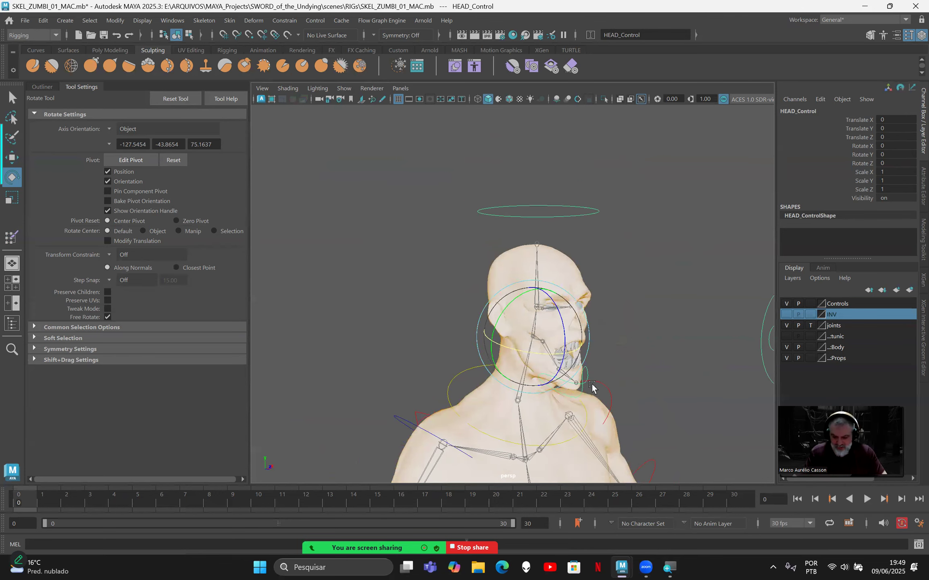
# - Hide the joints layer and clear the selection of HEAD_Control
pyautogui.keyDown('alt'); pyautogui.moveTo(562, 348); pyautogui.dragTo(559, 308); pyautogui.keyUp('alt')
pyautogui.scroll(4, 587, 403)
pyautogui.keyDown('alt'); pyautogui.moveTo(560, 309); pyautogui.dragTo(538, 240, button='middle'); pyautogui.keyUp('alt')
pyautogui.keyDown('alt'); pyautogui.moveTo(597, 369); pyautogui.dragTo(556, 333); pyautogui.keyUp('alt')
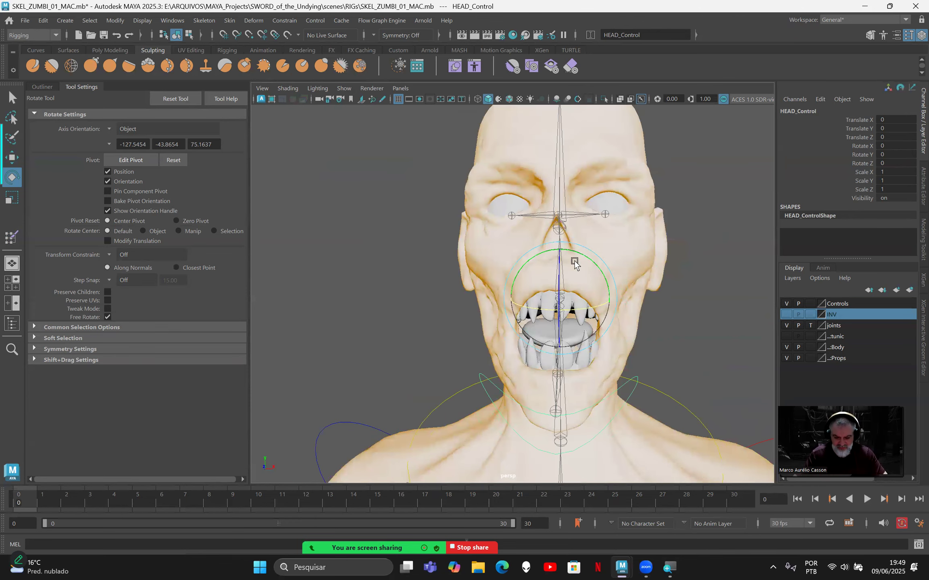
pyautogui.keyDown('alt'); pyautogui.moveTo(431, 265); pyautogui.dragTo(520, 292); pyautogui.keyUp('alt')
pyautogui.click(786, 325)
pyautogui.keyDown('alt'); pyautogui.moveTo(603, 293); pyautogui.dragTo(653, 290); pyautogui.keyUp('alt')
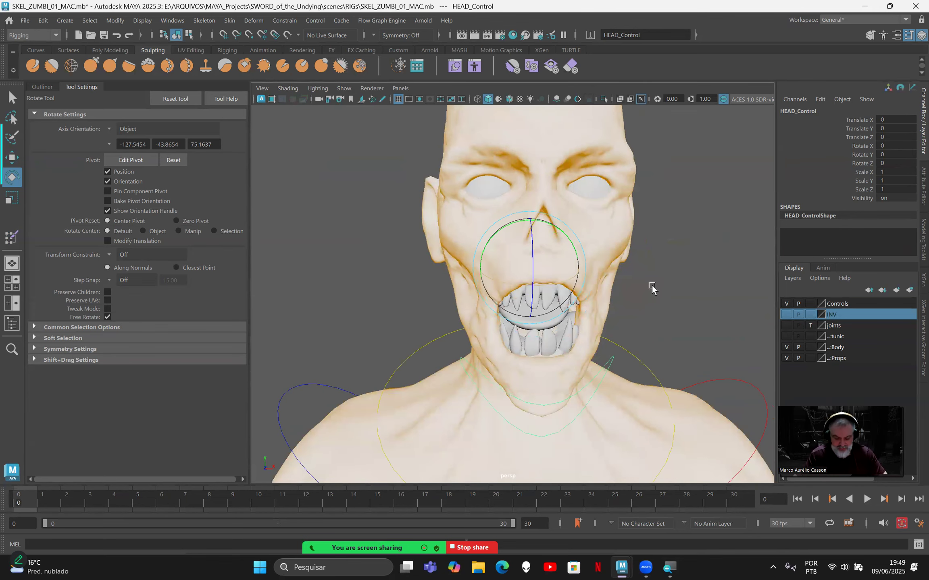
pyautogui.click(653, 290)
pyautogui.keyDown('alt'); pyautogui.moveTo(583, 305); pyautogui.dragTo(632, 302); pyautogui.keyUp('alt')
pyautogui.keyDown('alt'); pyautogui.moveTo(632, 302); pyautogui.dragTo(493, 266, button='right'); pyautogui.keyUp('alt')
pyautogui.scroll(-5, 595, 270)
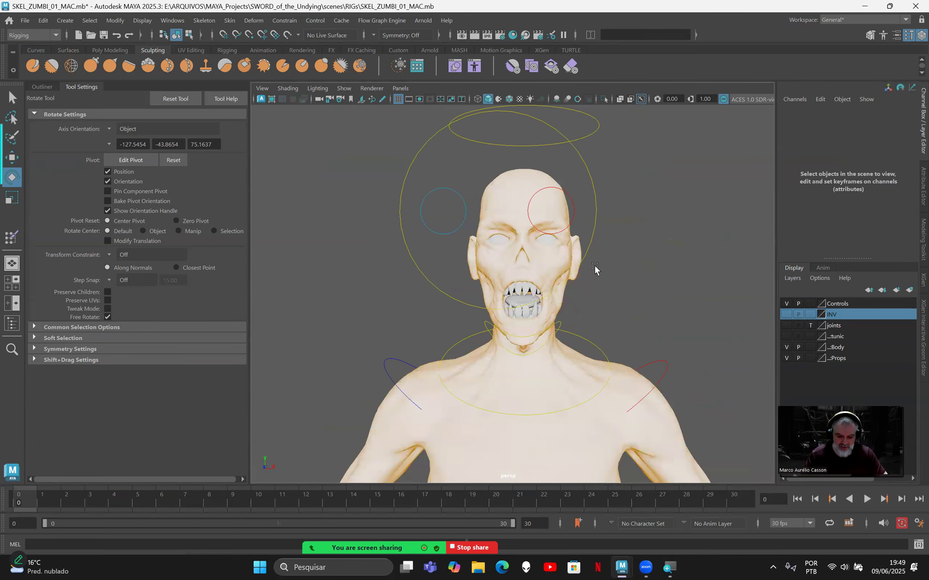
# - Test closing the mouth by rotating JAW_Control about -31° in Z, and undo the rotation
pyautogui.keyDown('alt'); pyautogui.moveTo(581, 258); pyautogui.dragTo(622, 343); pyautogui.keyUp('alt')
pyautogui.scroll(6, 574, 356)
pyautogui.keyDown('alt'); pyautogui.moveTo(647, 385); pyautogui.dragTo(580, 390, button='middle'); pyautogui.keyUp('alt')
pyautogui.keyDown('alt'); pyautogui.moveTo(579, 390); pyautogui.dragTo(560, 349); pyautogui.keyUp('alt')
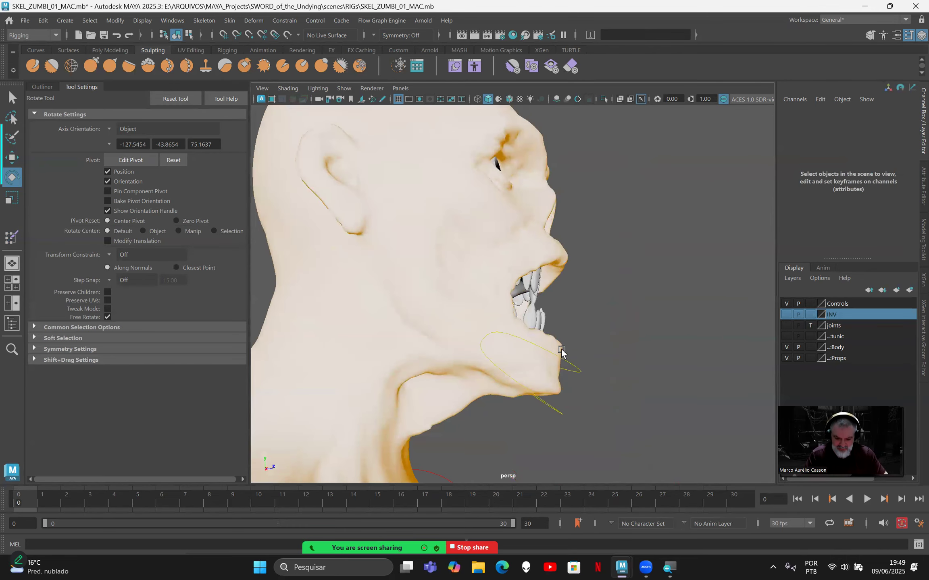
pyautogui.click(571, 373)
pyautogui.keyDown('alt'); pyautogui.moveTo(572, 388); pyautogui.dragTo(543, 369); pyautogui.keyUp('alt')
pyautogui.moveTo(468, 300); pyautogui.dragTo(582, 337)
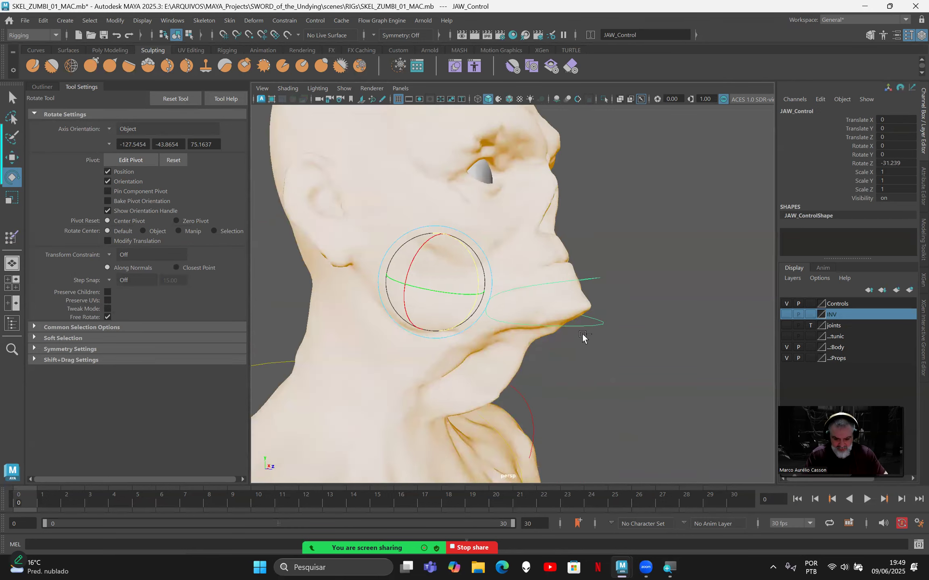
pyautogui.hotkey('ctrl', 'z')
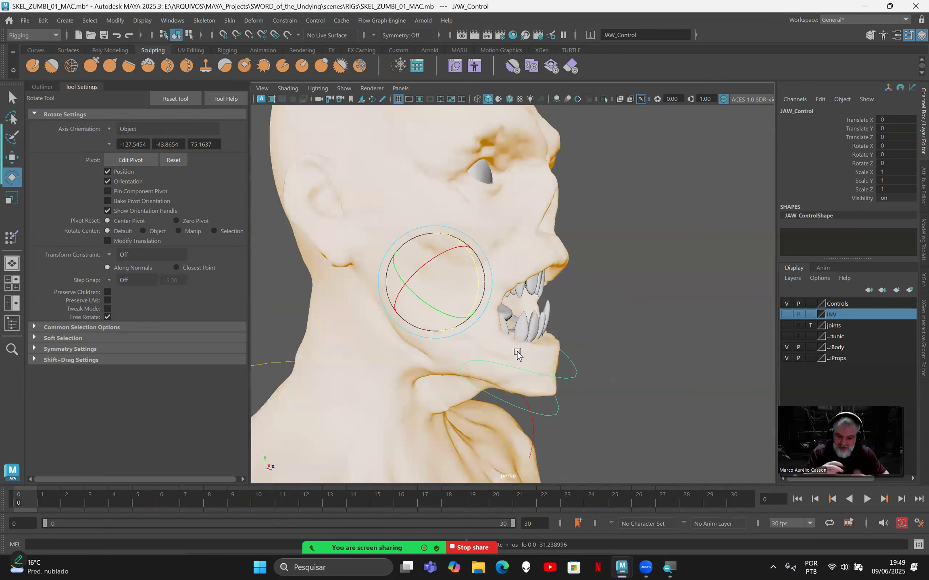
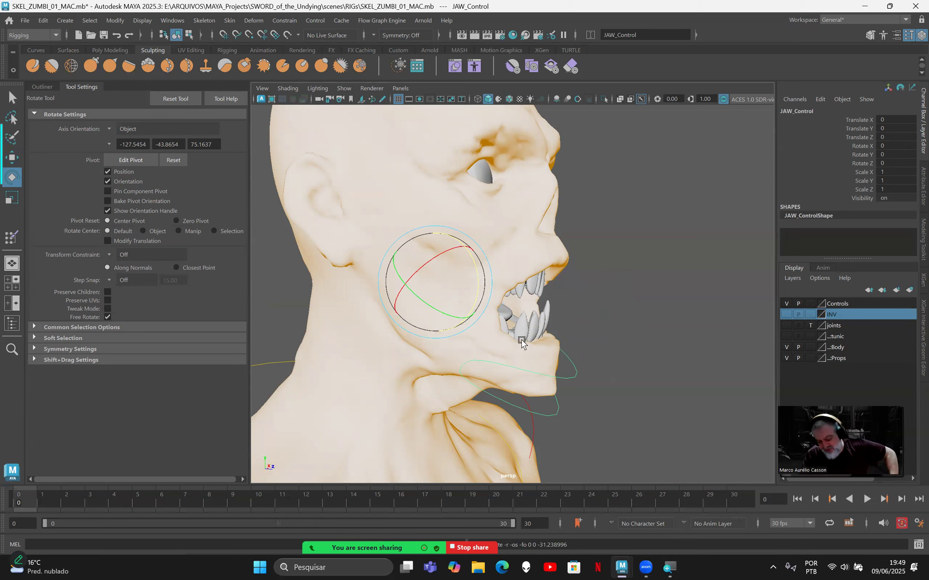
# - Add a keyable float attribute named Fechar_Boca with minimum 0 to FACIAL_Control
pyautogui.keyDown('alt'); pyautogui.moveTo(568, 274); pyautogui.dragTo(532, 288); pyautogui.keyUp('alt')
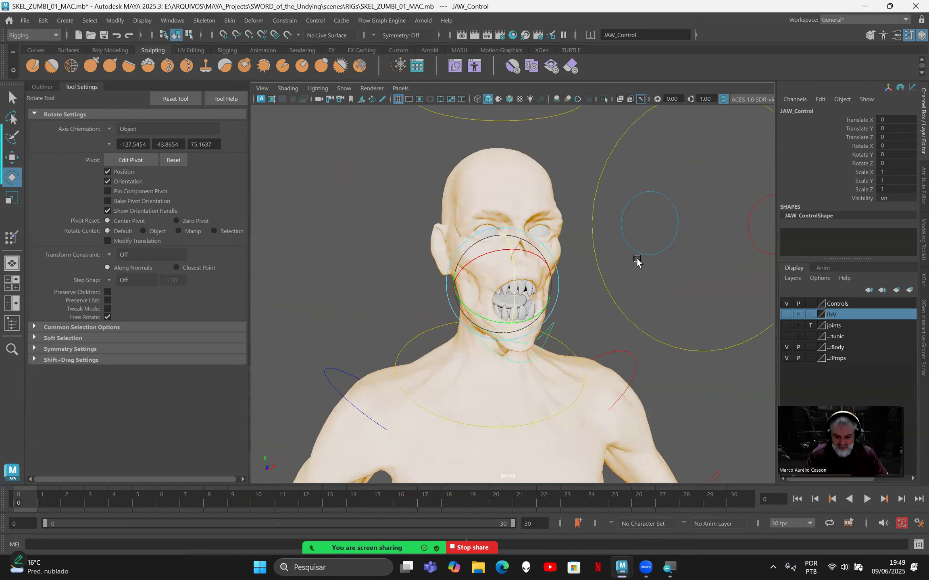
pyautogui.keyDown('alt'); pyautogui.moveTo(636, 262); pyautogui.dragTo(635, 169); pyautogui.keyUp('alt')
pyautogui.click(653, 175)
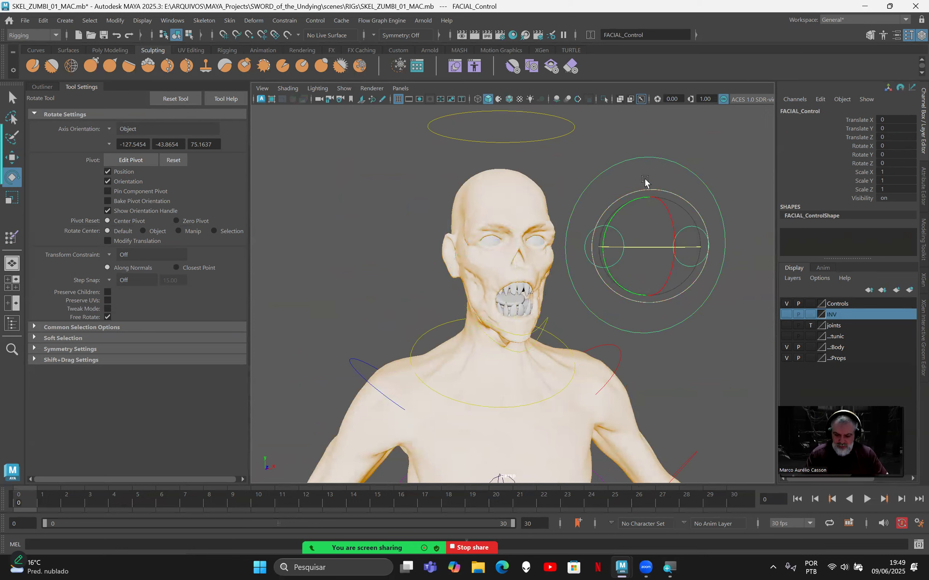
pyautogui.click(120, 21)
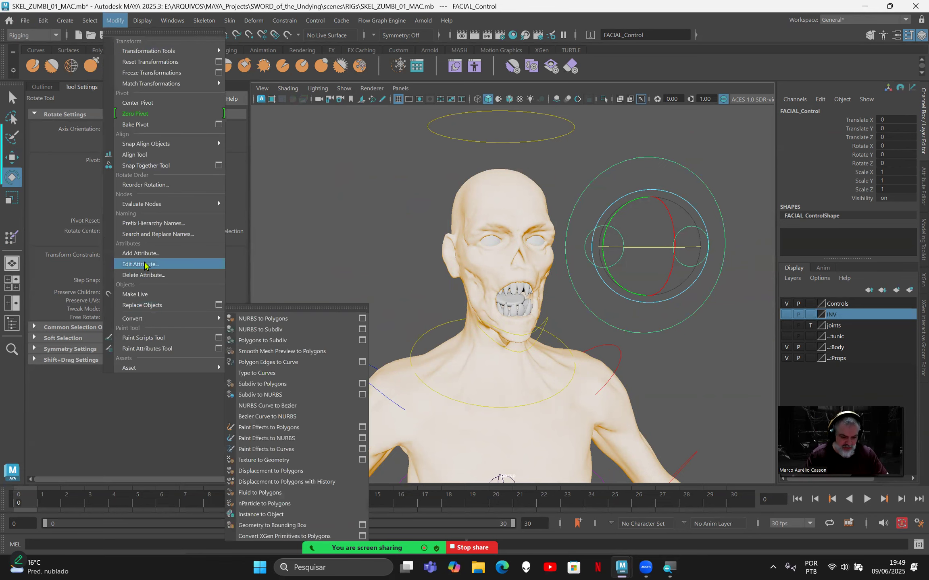
pyautogui.click(141, 253)
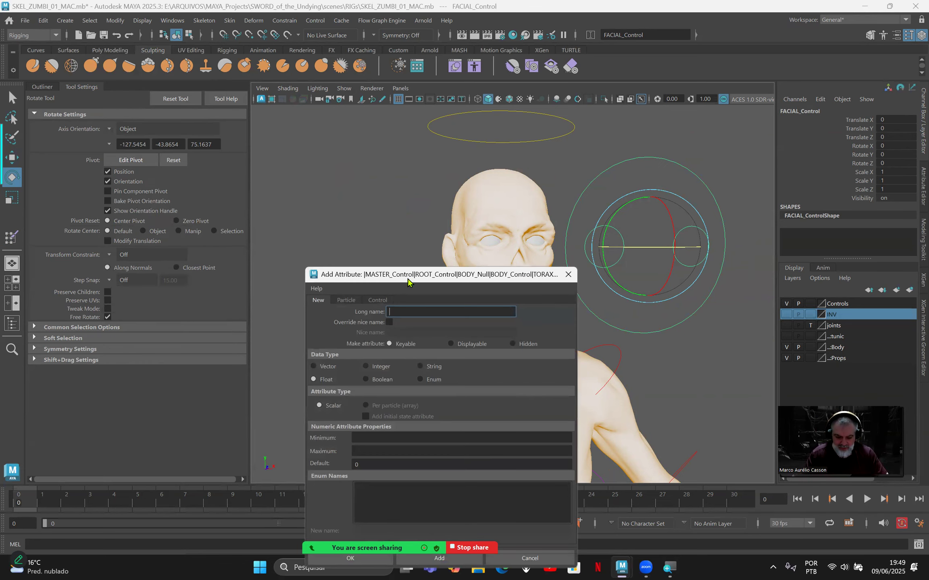
pyautogui.moveTo(408, 276); pyautogui.dragTo(358, 150)
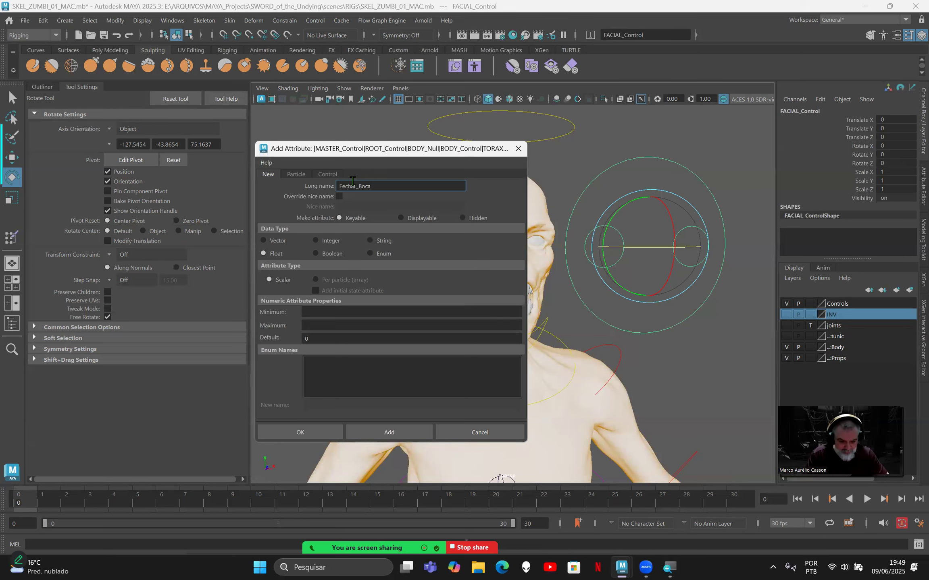
pyautogui.click(333, 312)
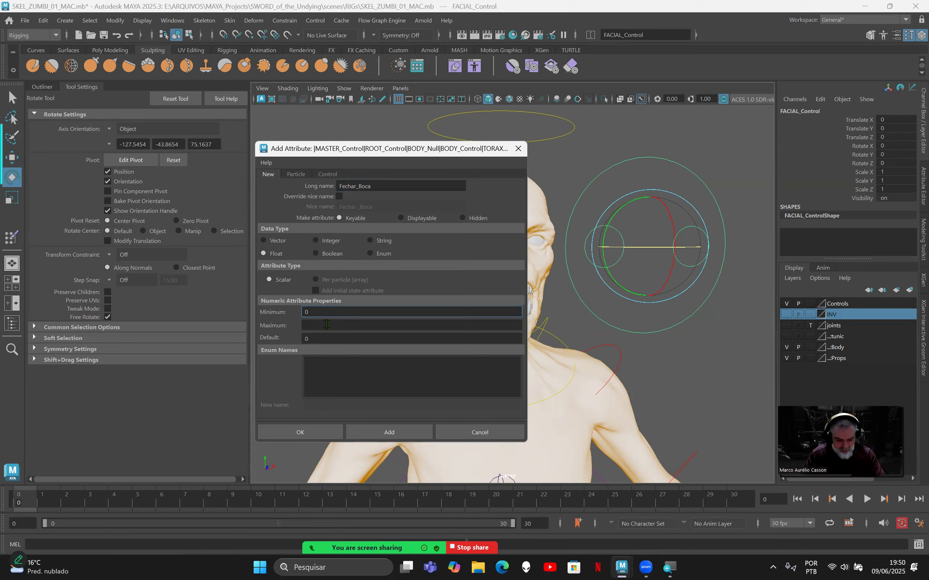
pyautogui.click(324, 324)
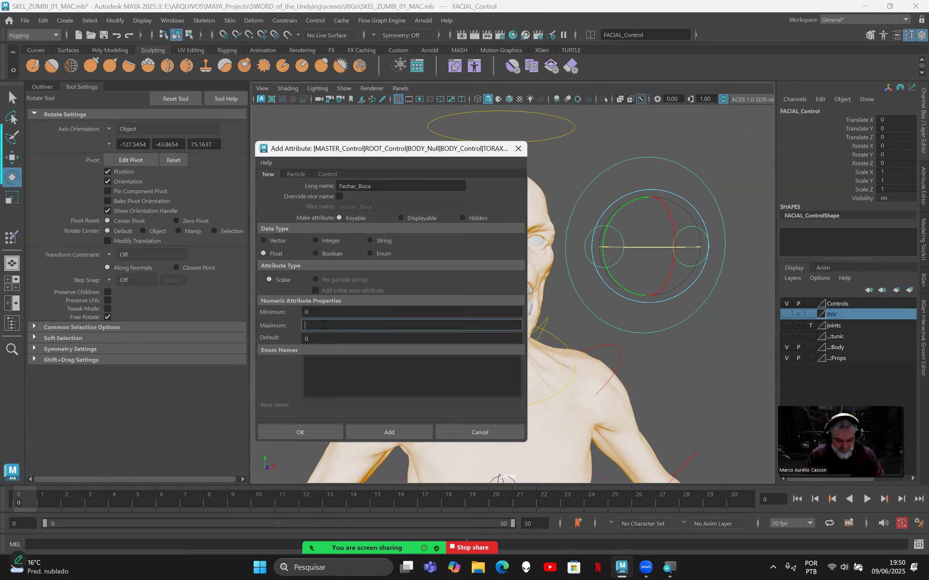
pyautogui.click(382, 432)
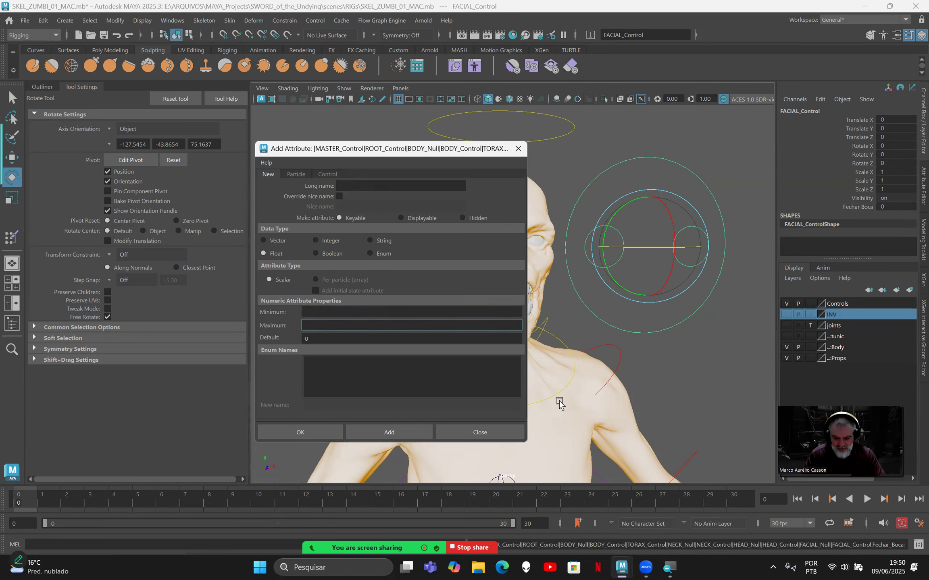
pyautogui.click(858, 207)
pyautogui.click(480, 432)
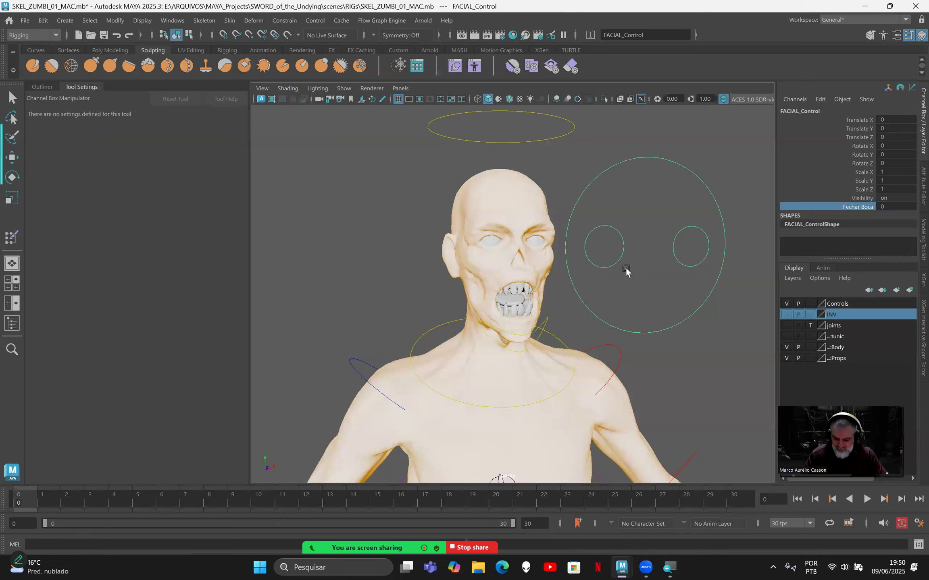
# - Widen the viewport by narrowing the tool settings area beside it
pyautogui.moveTo(246, 249); pyautogui.dragTo(200, 249)
pyautogui.keyDown('alt'); pyautogui.moveTo(572, 337); pyautogui.dragTo(564, 335); pyautogui.keyUp('alt')
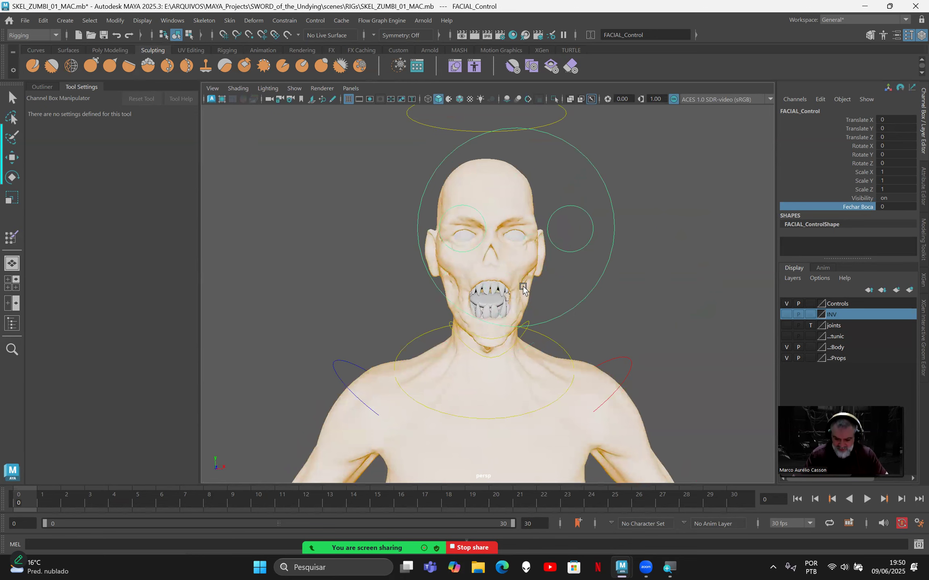
pyautogui.scroll(-2, 508, 292)
pyautogui.keyDown('alt'); pyautogui.moveTo(492, 301); pyautogui.dragTo(531, 319); pyautogui.keyUp('alt')
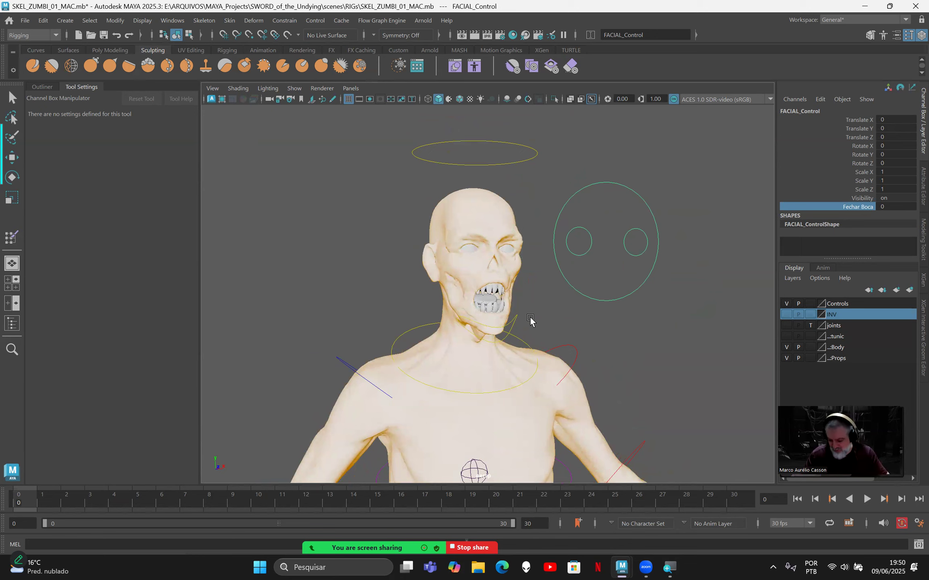
pyautogui.keyDown('alt'); pyautogui.moveTo(550, 251); pyautogui.dragTo(659, 307); pyautogui.keyUp('alt')
pyautogui.keyDown('alt'); pyautogui.moveTo(488, 260); pyautogui.dragTo(565, 223); pyautogui.keyUp('alt')
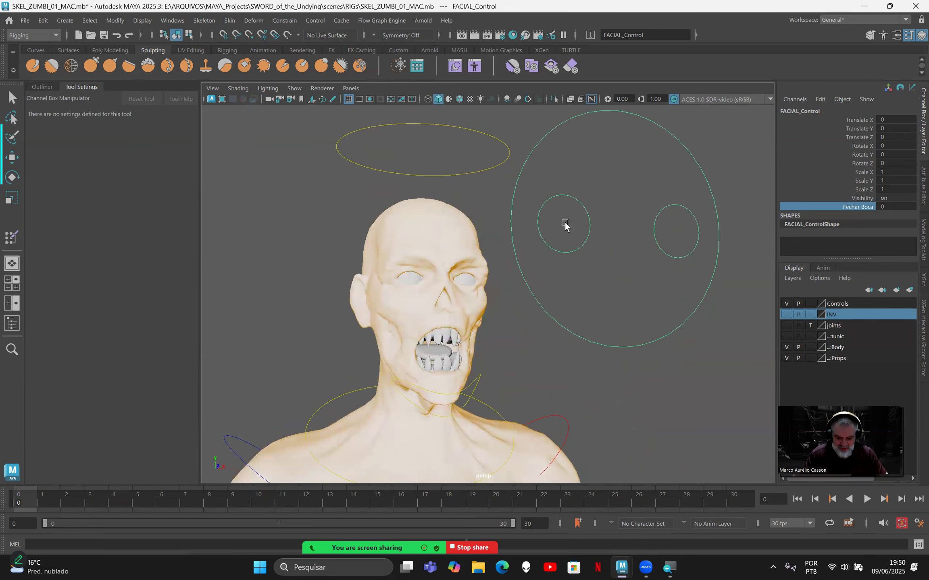
# - Add a keyable float attribute named piscar with minimum 0 and maximum 1 to Eye_Control_r
pyautogui.press('e')
pyautogui.click(597, 236)
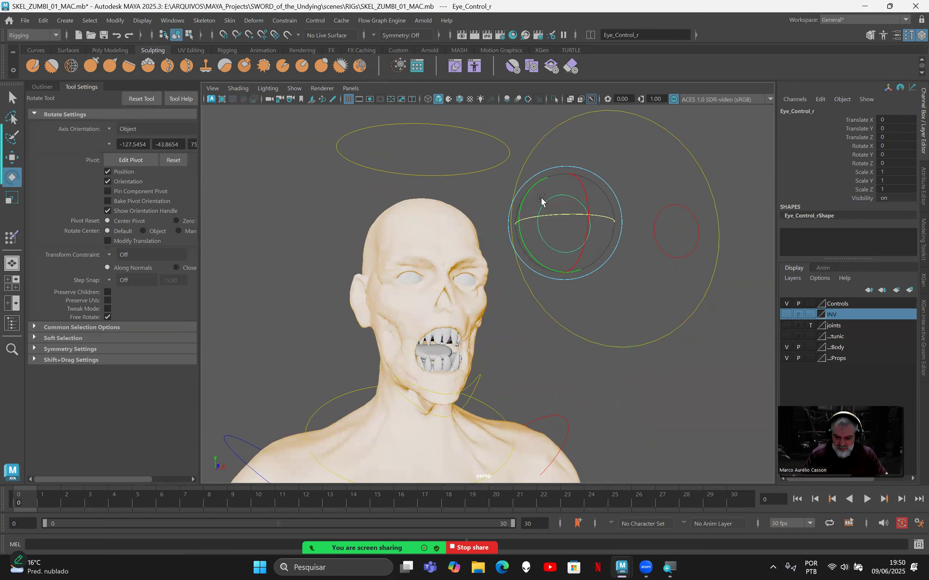
pyautogui.moveTo(670, 185); pyautogui.dragTo(685, 213)
pyautogui.moveTo(554, 176); pyautogui.dragTo(577, 211)
pyautogui.click(115, 21)
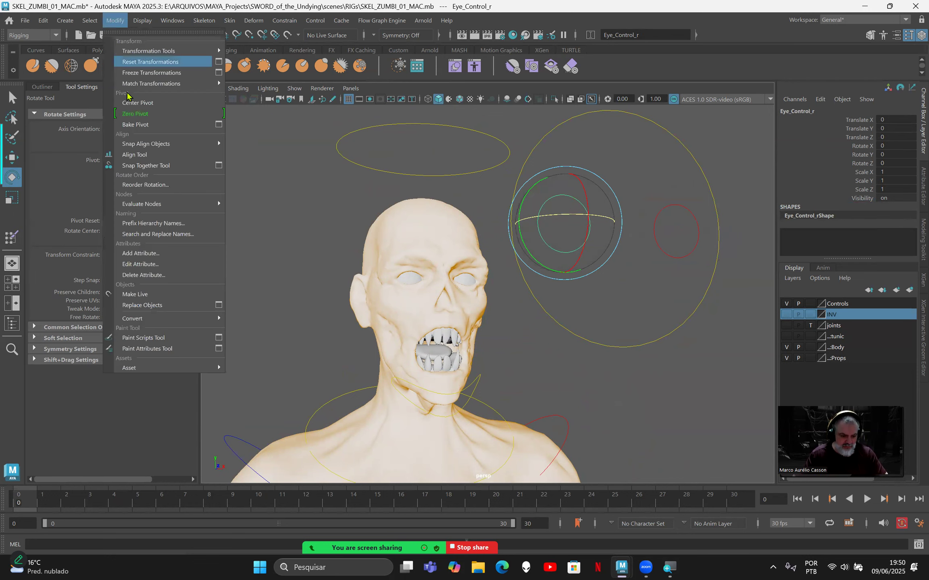
pyautogui.click(175, 252)
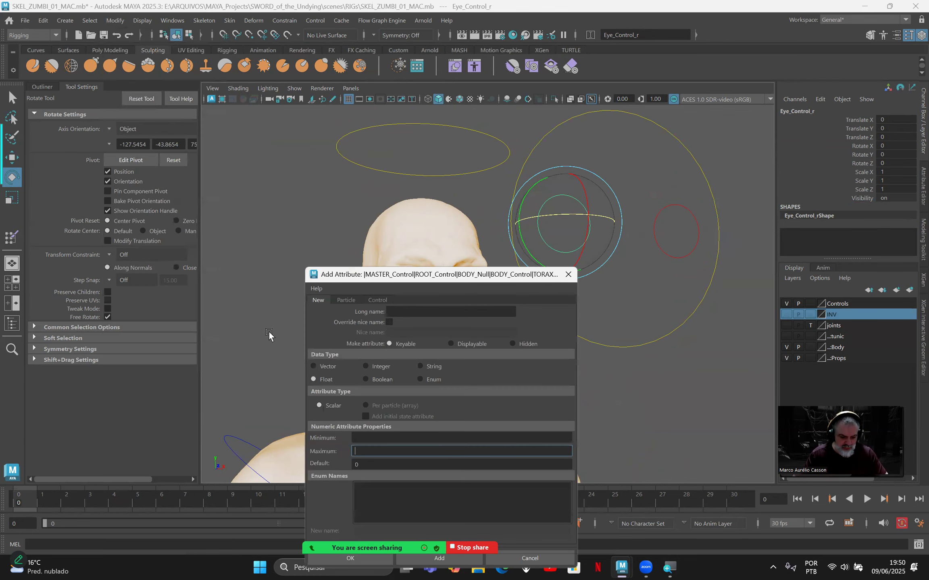
pyautogui.click(377, 438)
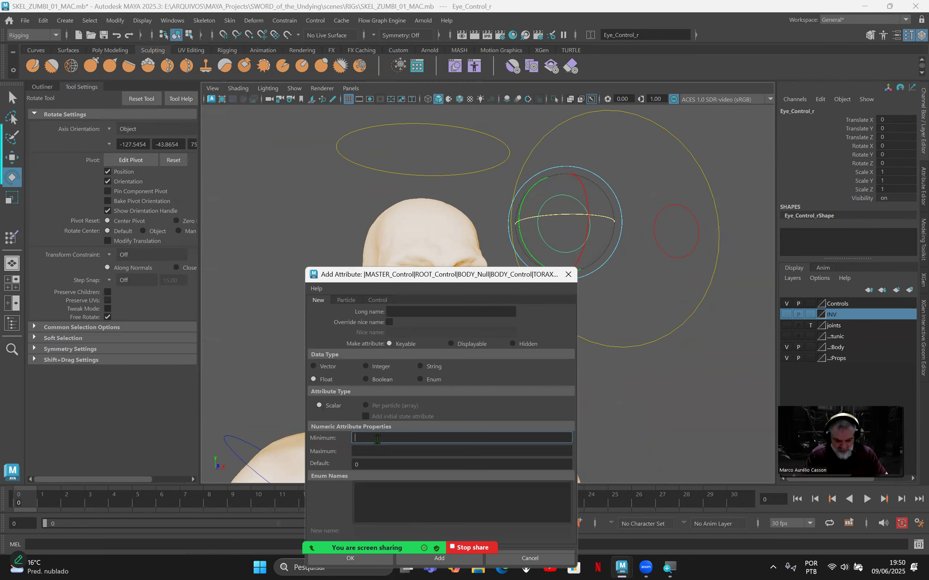
pyautogui.write('0')
pyautogui.click(375, 450)
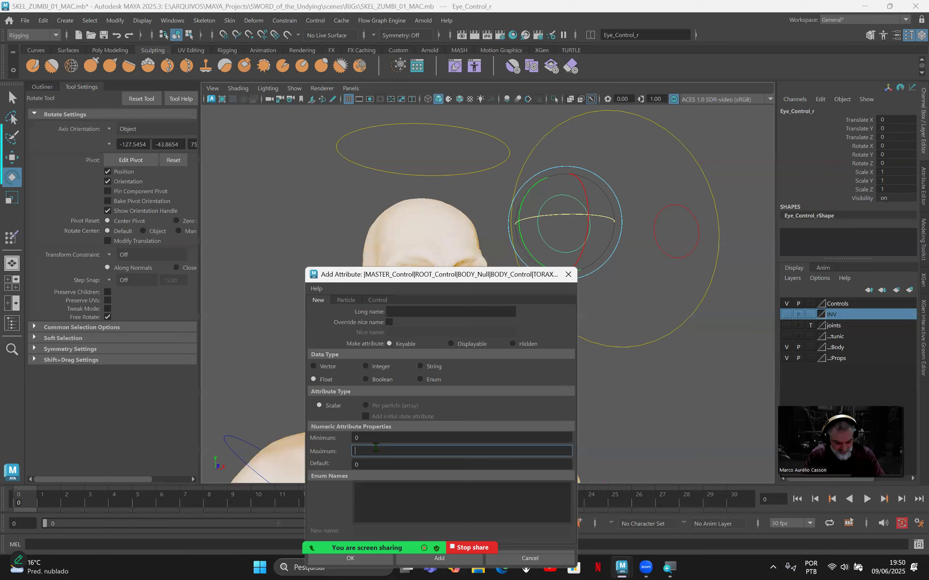
pyautogui.press('Tab')
pyautogui.click(418, 311)
pyautogui.write('piscar')
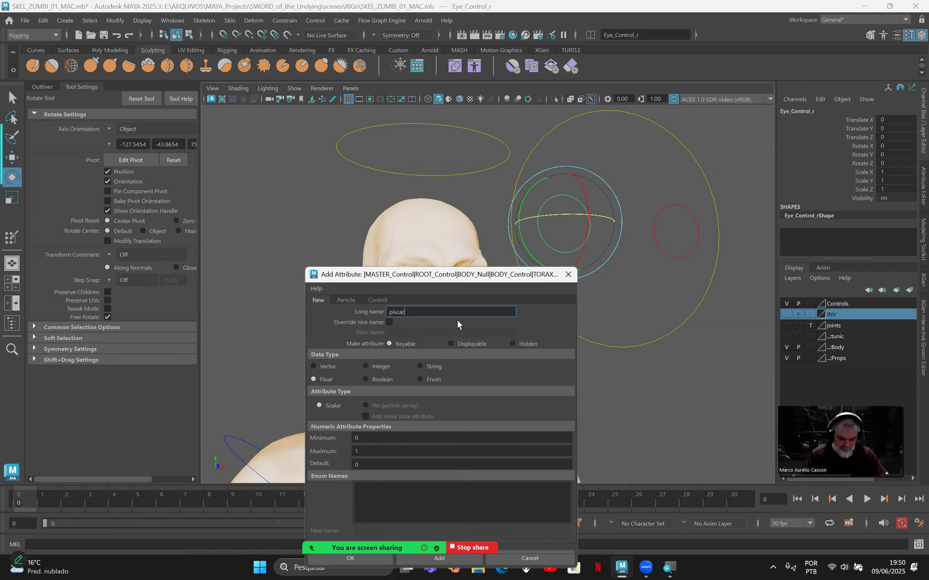
pyautogui.moveTo(457, 274); pyautogui.dragTo(357, 121)
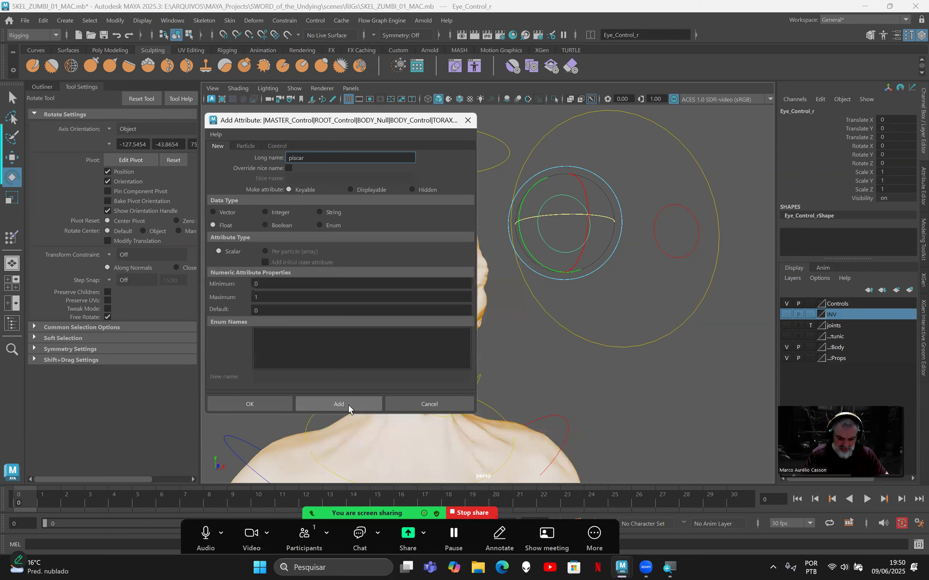
pyautogui.click(348, 405)
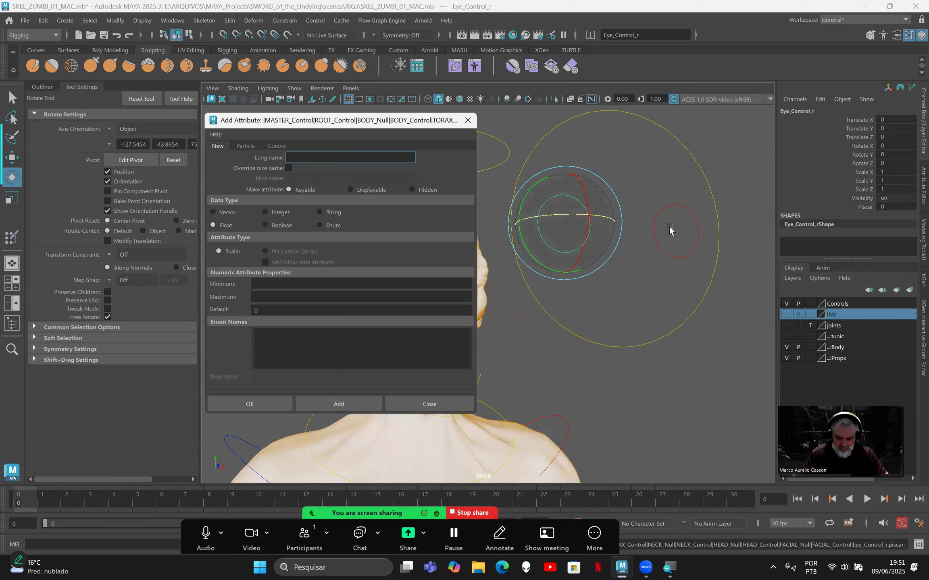
# - Add a keyable float attribute named piscar with minimum 0 to Eye_Control_l
pyautogui.click(676, 205)
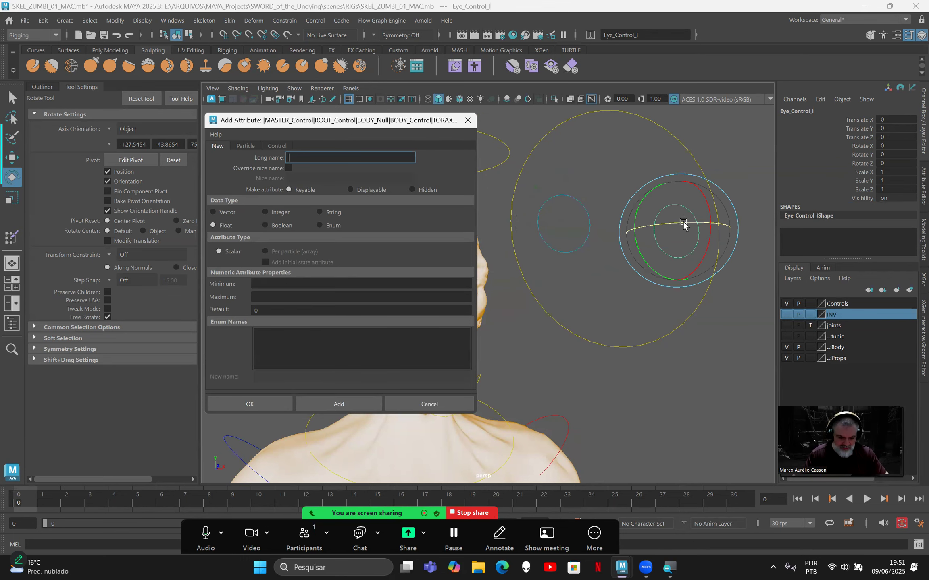
pyautogui.write('piscar')
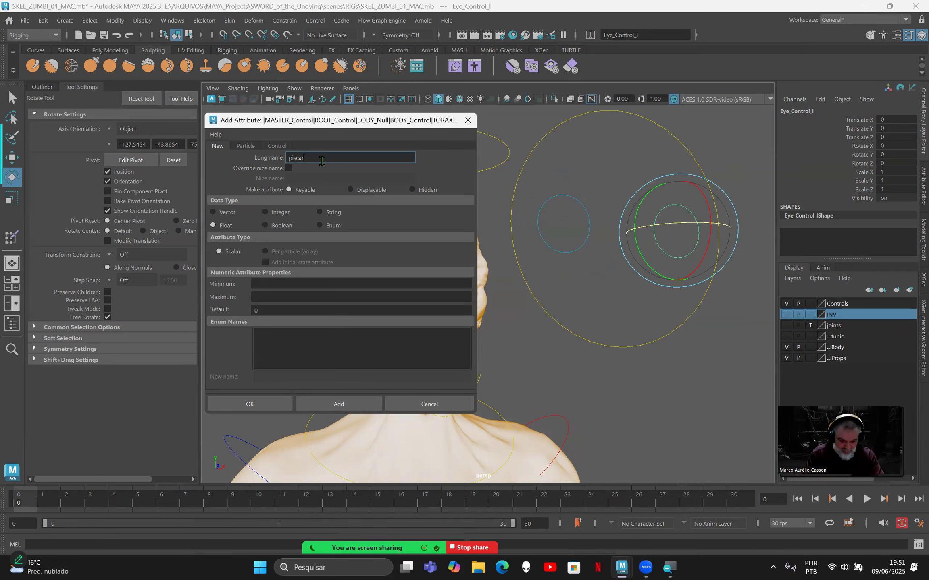
pyautogui.click(270, 284)
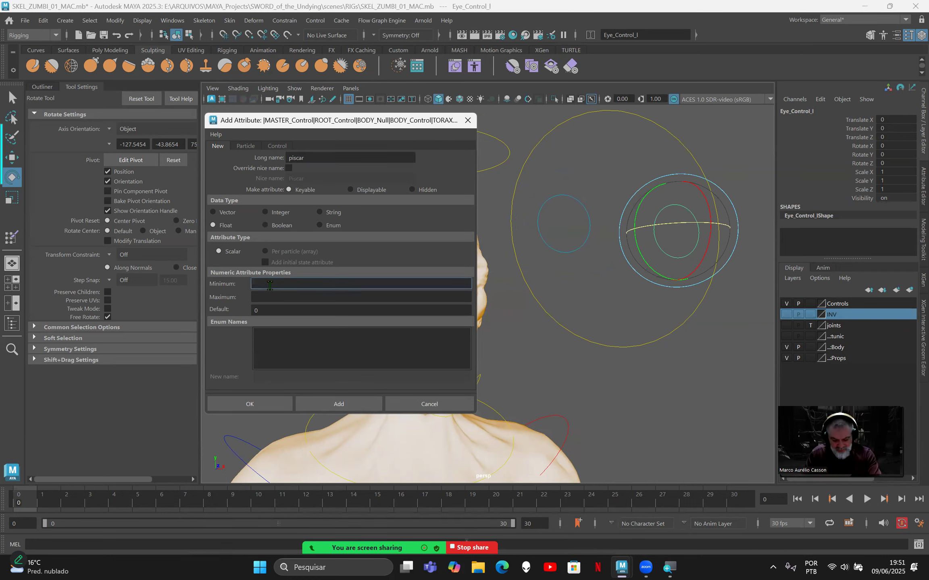
pyautogui.click(274, 297)
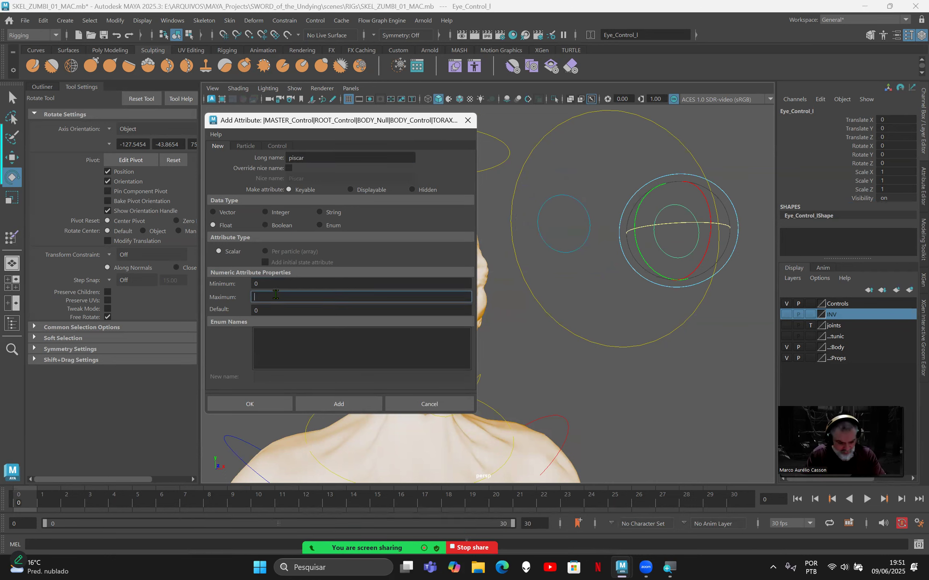
pyautogui.click(339, 405)
pyautogui.click(425, 403)
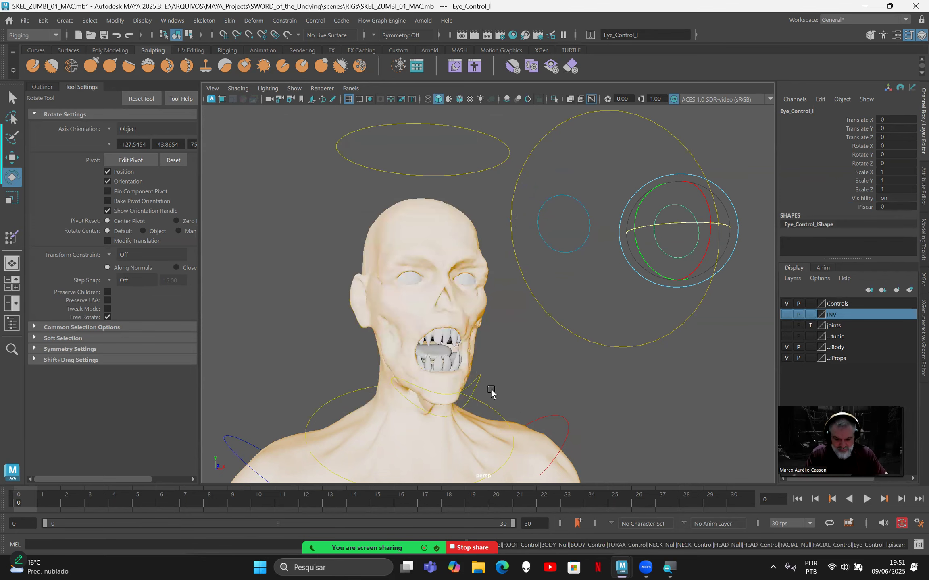
# - Select FACIAL_Control to check its attributes and examine the zombie's face and open mouth from the front
pyautogui.keyDown('alt'); pyautogui.moveTo(584, 401); pyautogui.dragTo(557, 399); pyautogui.keyUp('alt')
pyautogui.keyDown('alt'); pyautogui.moveTo(572, 299); pyautogui.dragTo(598, 320); pyautogui.keyUp('alt')
pyautogui.click(588, 211)
pyautogui.moveTo(593, 215); pyautogui.dragTo(680, 276)
pyautogui.moveTo(662, 349); pyautogui.dragTo(674, 405)
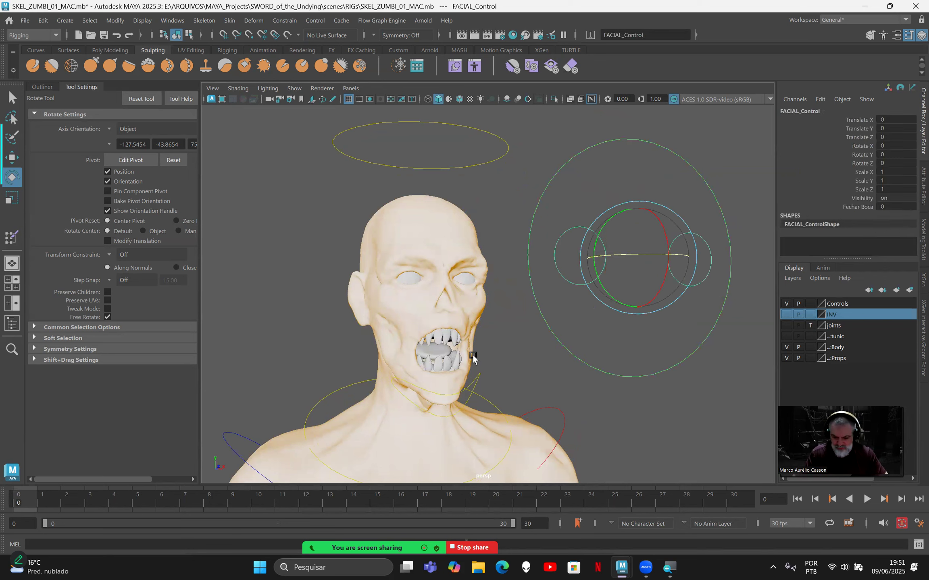
pyautogui.keyDown('alt'); pyautogui.moveTo(559, 364); pyautogui.dragTo(570, 383); pyautogui.keyUp('alt')
pyautogui.keyDown('alt'); pyautogui.moveTo(543, 346); pyautogui.dragTo(522, 326); pyautogui.keyUp('alt')
pyautogui.keyDown('alt'); pyautogui.moveTo(546, 366); pyautogui.dragTo(525, 342); pyautogui.keyUp('alt')
pyautogui.keyDown('alt'); pyautogui.moveTo(525, 342); pyautogui.dragTo(553, 369, button='right'); pyautogui.keyUp('alt')
pyautogui.keyDown('alt'); pyautogui.moveTo(553, 369); pyautogui.dragTo(554, 273); pyautogui.keyUp('alt')
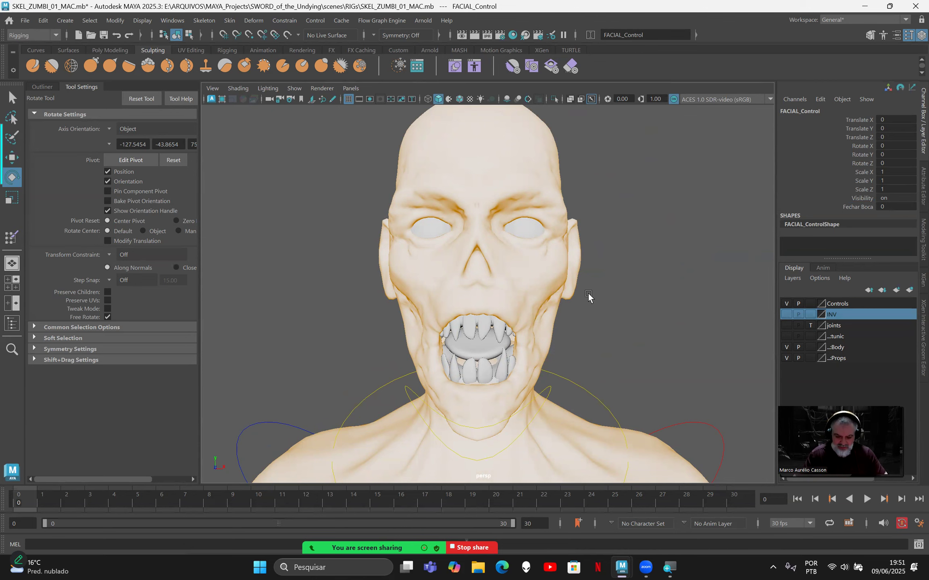
# - Create a blend shape on the zombie body mesh ZM_Corpo using the Shape Editor
pyautogui.click(557, 264)
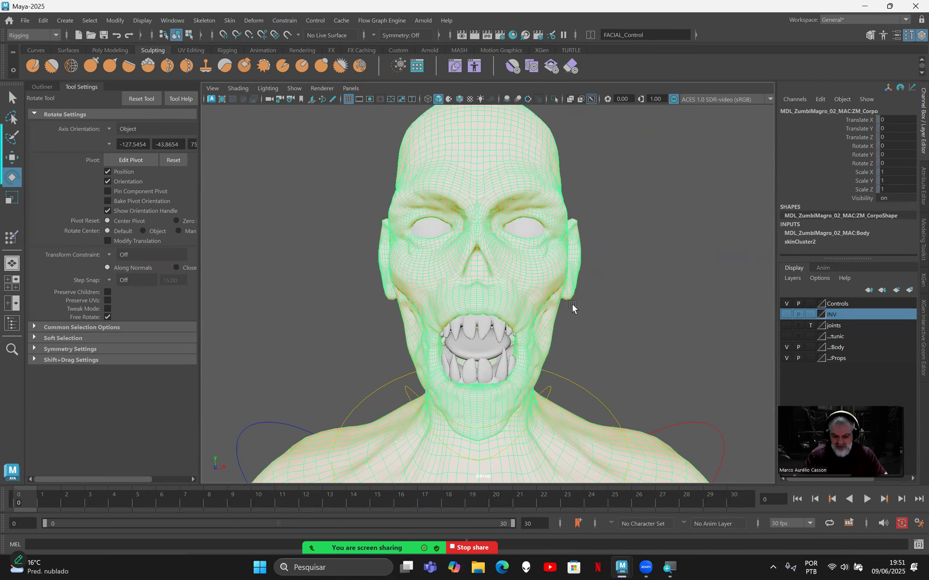
pyautogui.keyDown('alt'); pyautogui.moveTo(599, 321); pyautogui.dragTo(630, 315); pyautogui.keyUp('alt')
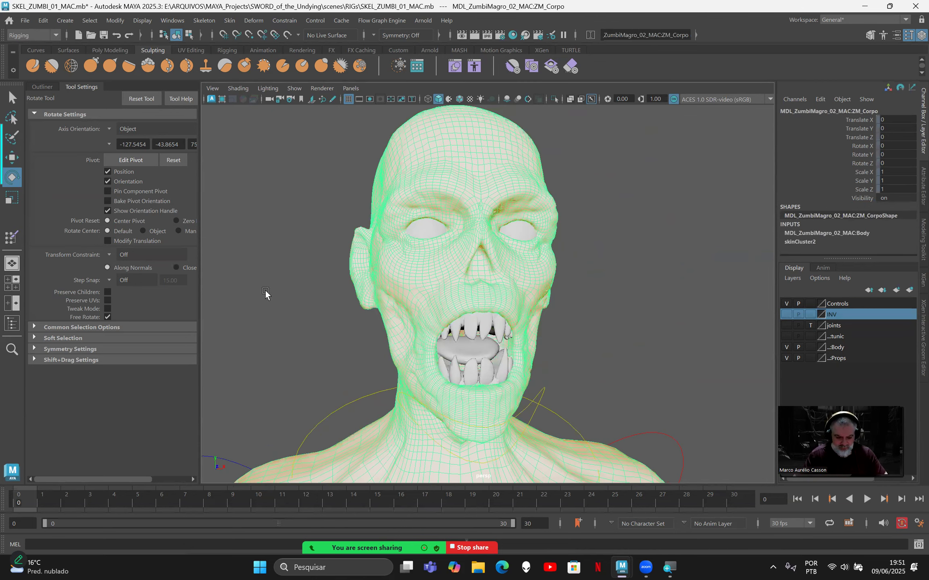
pyautogui.keyDown('alt'); pyautogui.moveTo(265, 295); pyautogui.dragTo(260, 281); pyautogui.keyUp('alt')
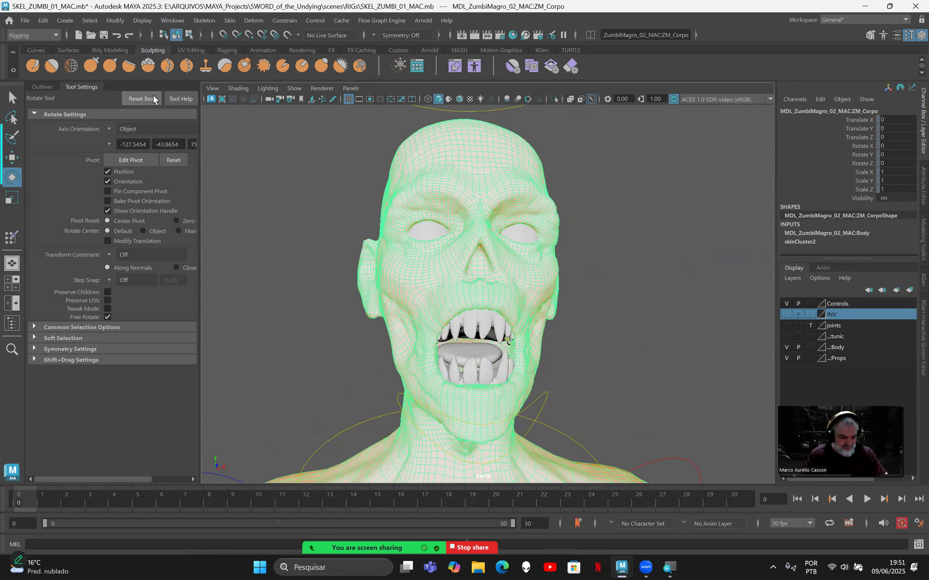
pyautogui.click(166, 24)
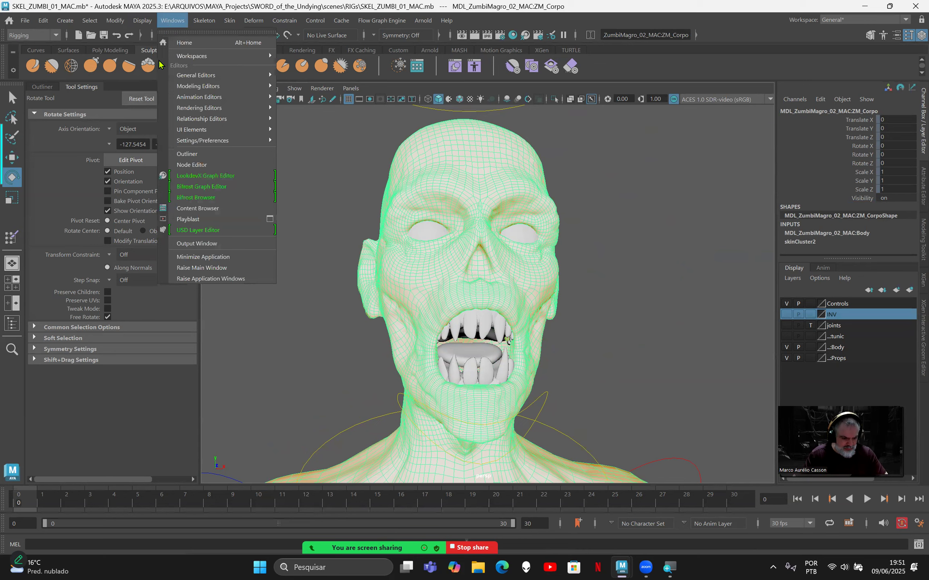
pyautogui.moveTo(199, 97)
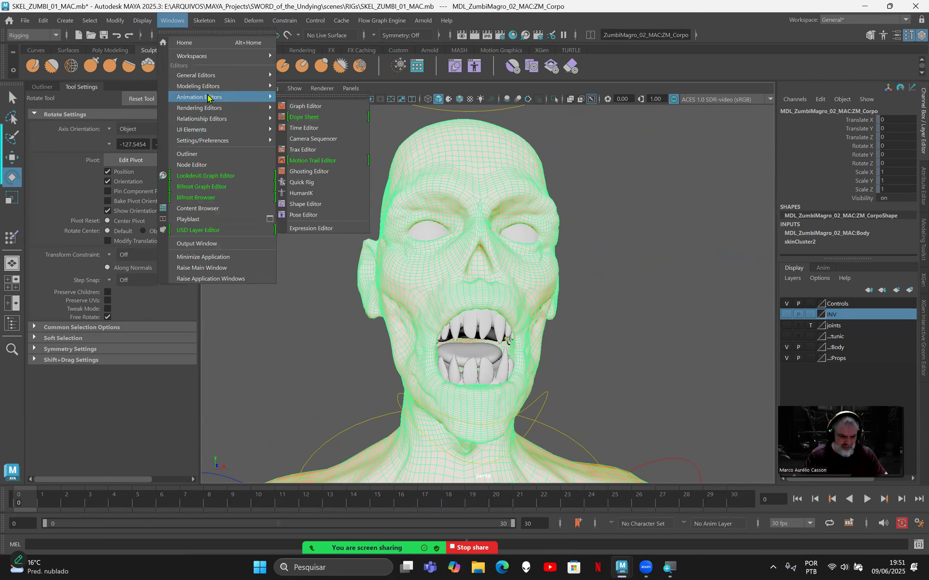
pyautogui.click(305, 204)
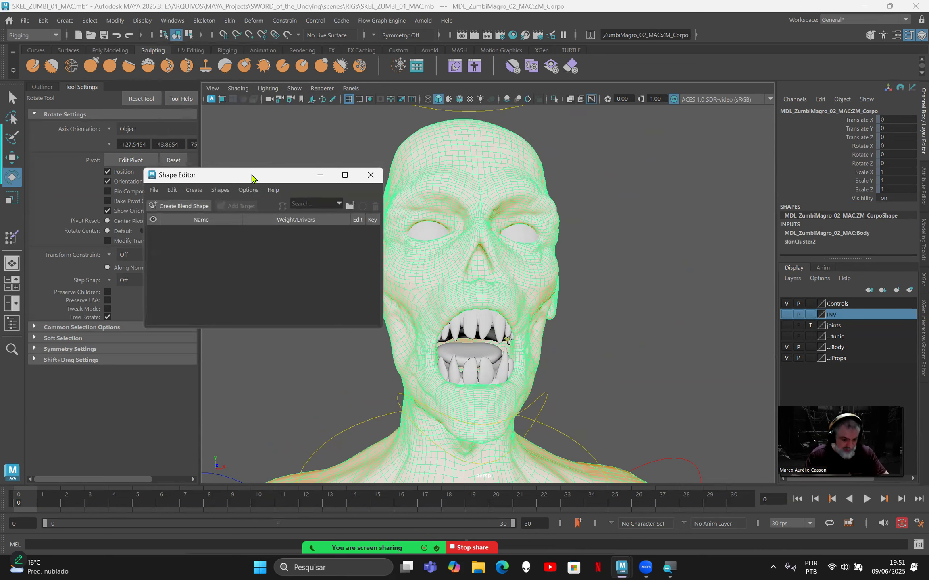
pyautogui.moveTo(252, 178); pyautogui.dragTo(715, 107)
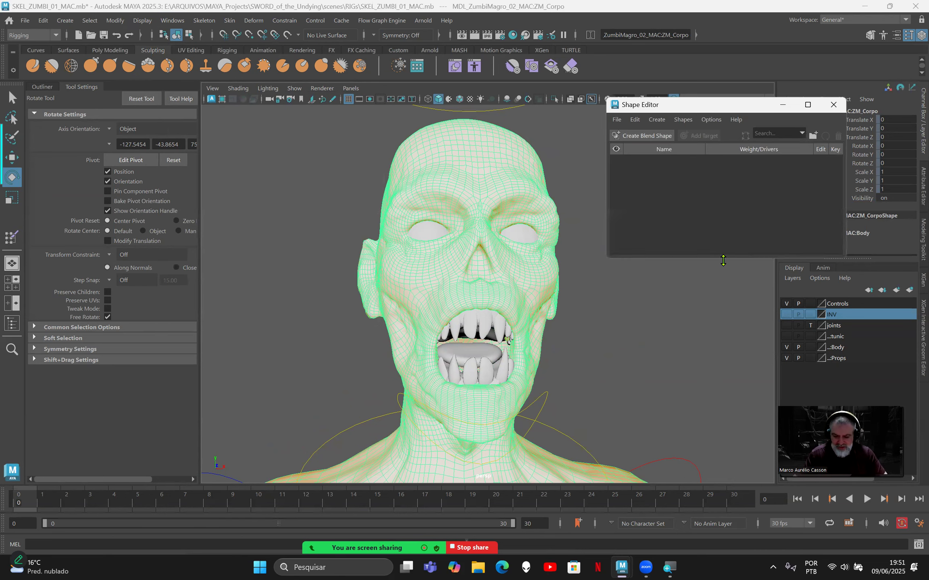
pyautogui.moveTo(723, 261); pyautogui.dragTo(723, 334)
pyautogui.click(631, 137)
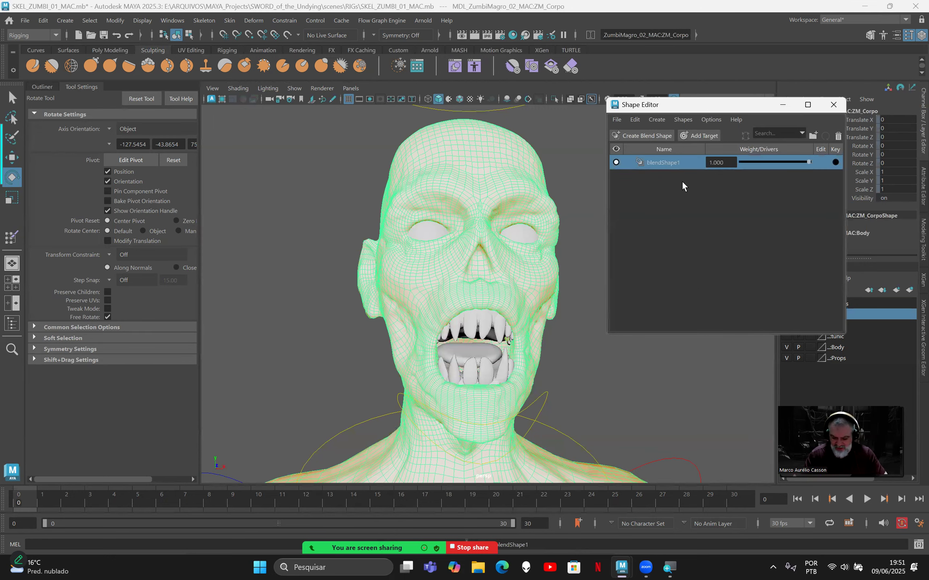
# - Add a target to the body mesh's blend shape and name it Fechar_Boca
pyautogui.keyDown('alt'); pyautogui.moveTo(443, 263); pyautogui.dragTo(419, 271); pyautogui.keyUp('alt')
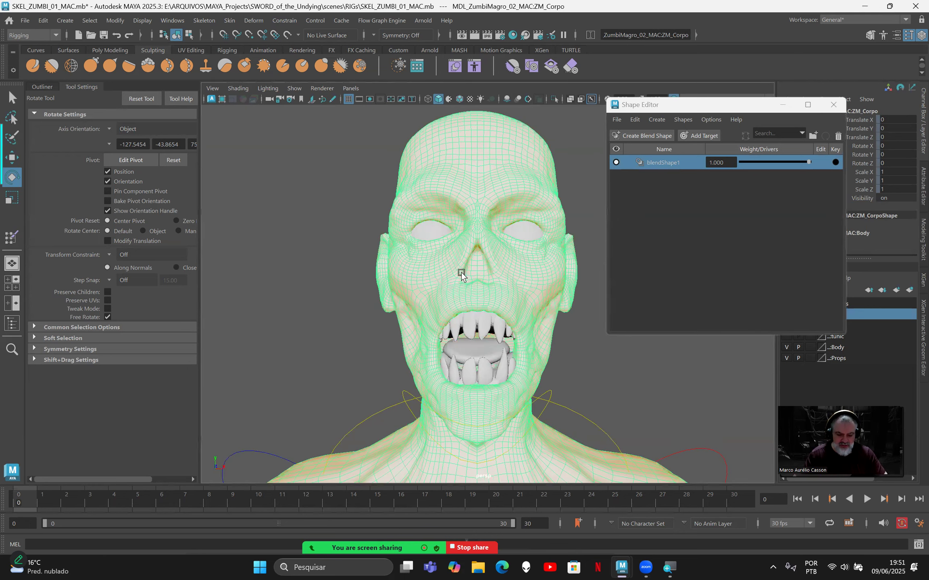
pyautogui.scroll(3, 532, 303)
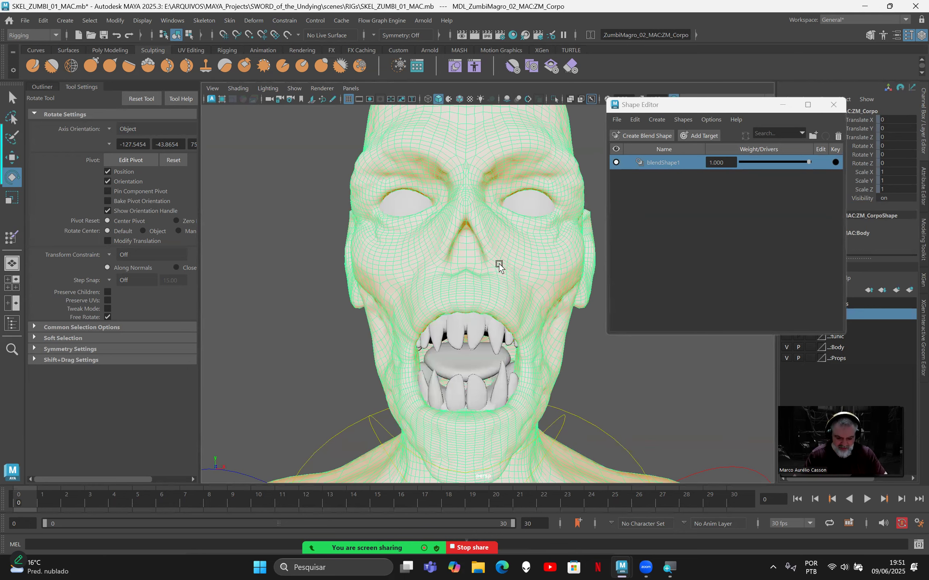
pyautogui.keyDown('alt'); pyautogui.moveTo(495, 259); pyautogui.dragTo(494, 249); pyautogui.keyUp('alt')
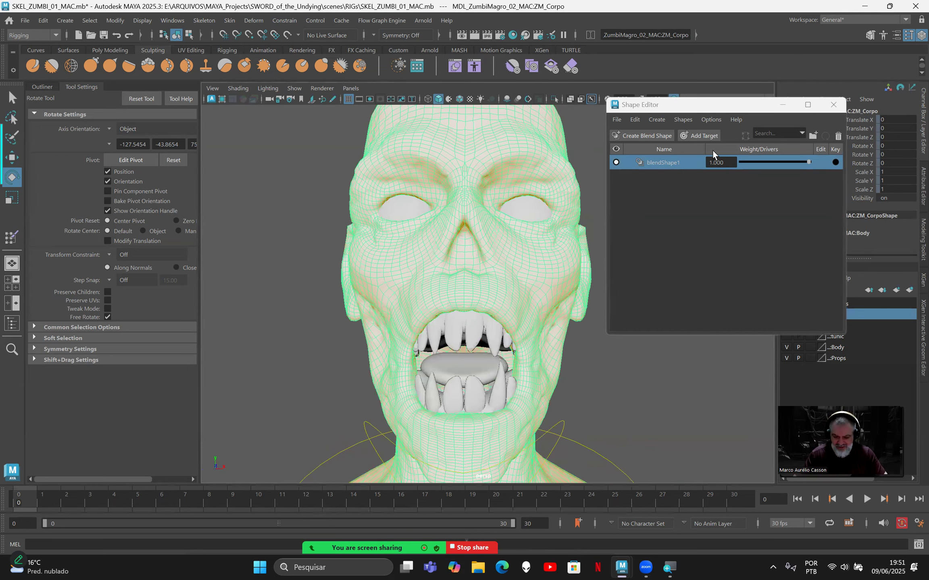
pyautogui.click(697, 137)
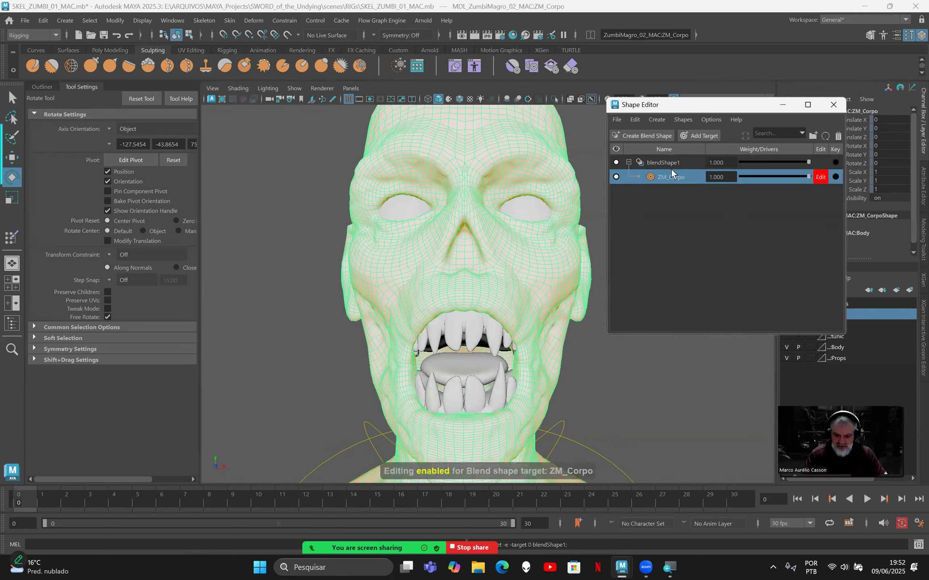
pyautogui.write('Fechar')
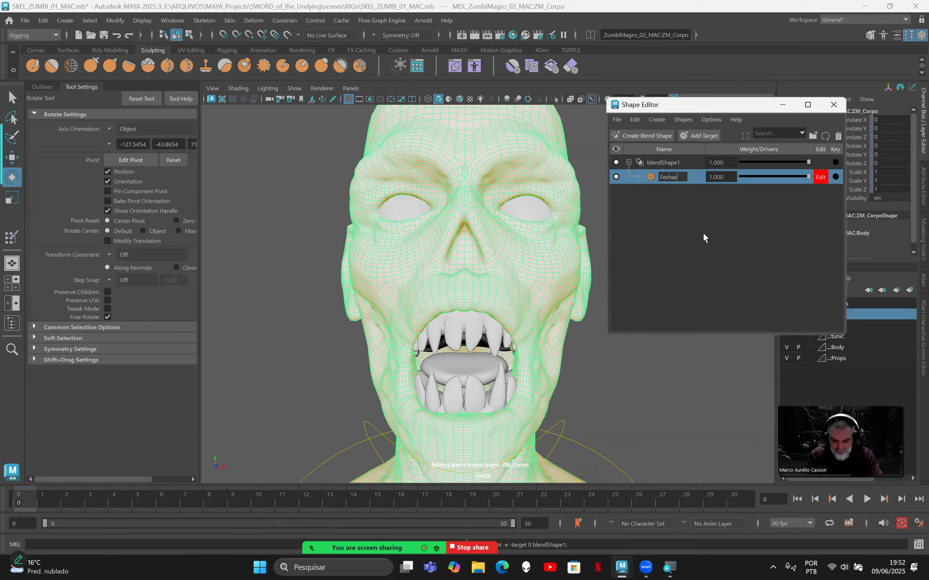
pyautogui.write('_Boca')
pyautogui.press('Return')
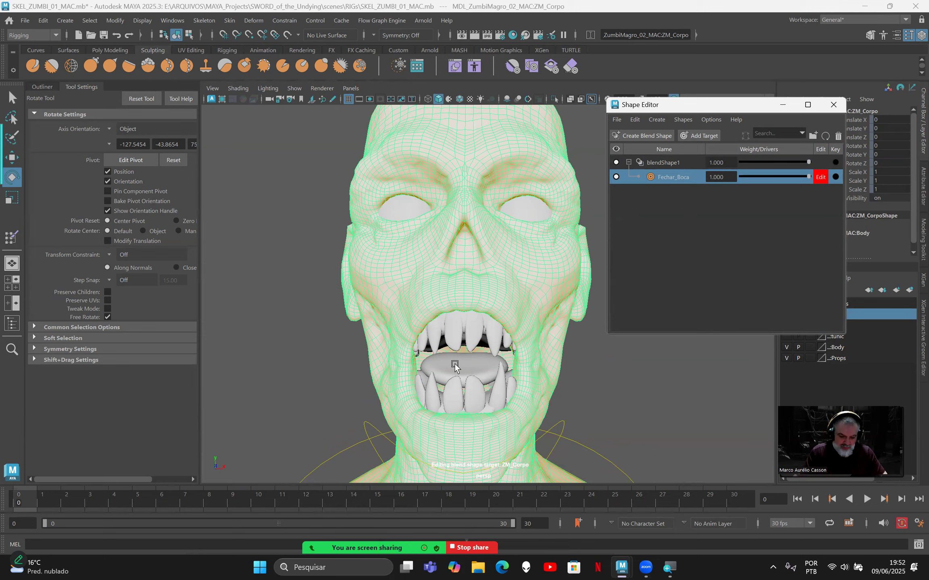
# - Try to sculpt the upper lip for the Fechar_Boca target with the Grab tool
pyautogui.keyDown('alt'); pyautogui.moveTo(516, 317); pyautogui.dragTo(502, 314); pyautogui.keyUp('alt')
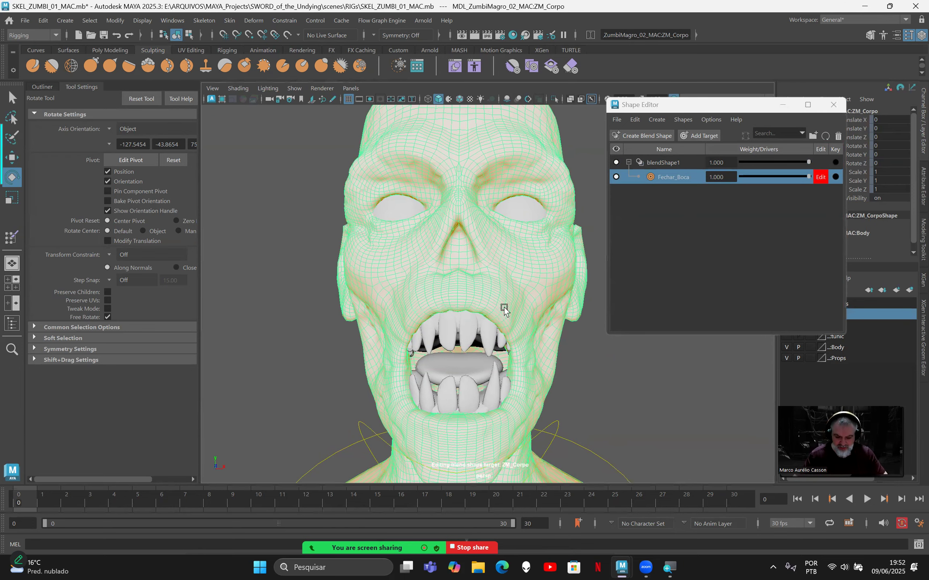
pyautogui.press('[')
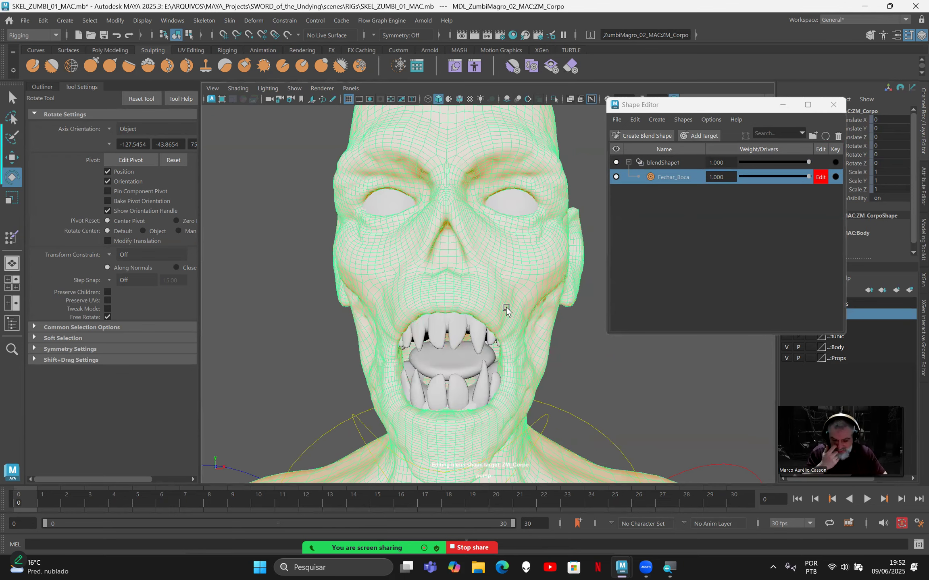
pyautogui.scroll(-1, 442, 285)
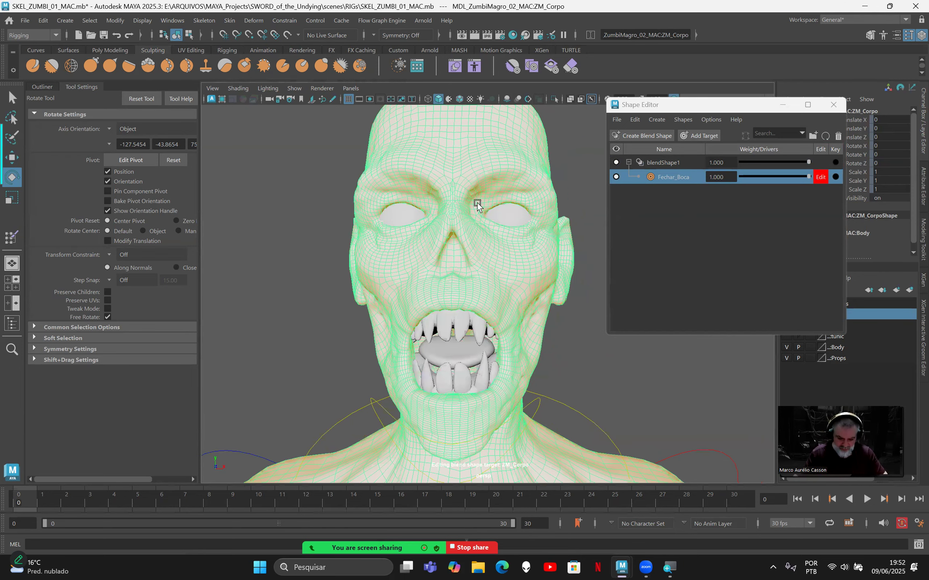
pyautogui.scroll(-1, 325, 203)
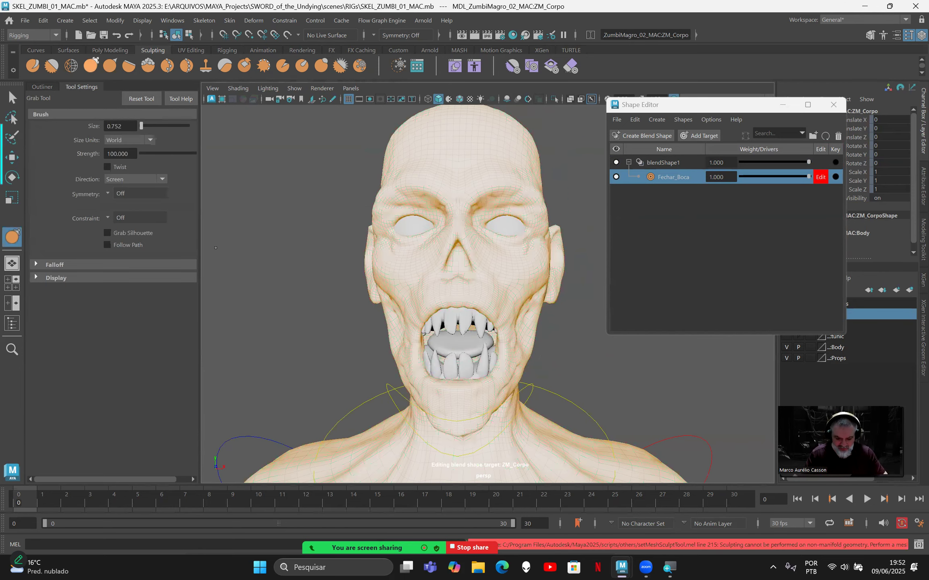
pyautogui.scroll(2, 445, 297)
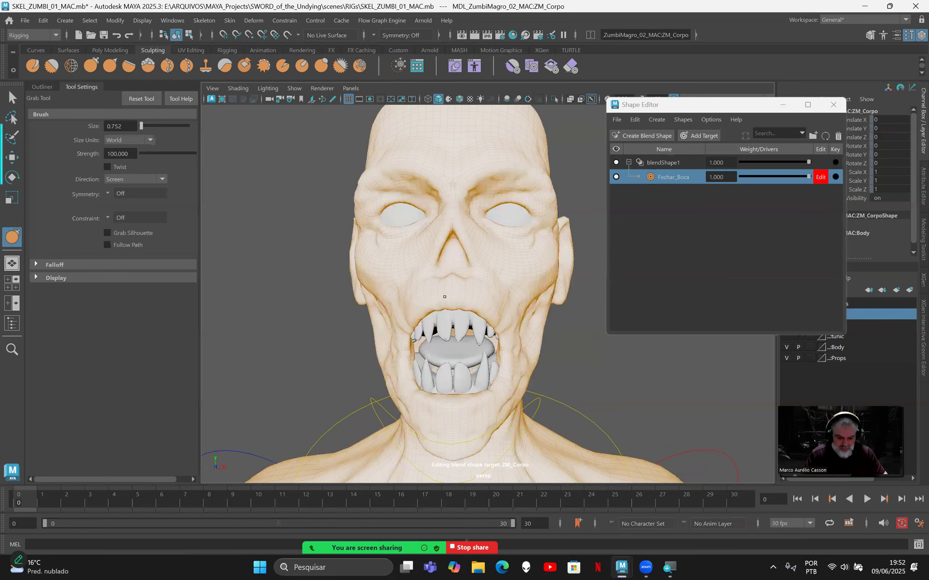
pyautogui.keyDown('alt'); pyautogui.moveTo(467, 300); pyautogui.dragTo(595, 277); pyautogui.keyUp('alt')
pyautogui.keyDown('ctrl'); pyautogui.keyDown('shift'); pyautogui.rightClick(472, 289); pyautogui.keyUp('shift'); pyautogui.keyUp('ctrl')
pyautogui.keyDown('shift'); pyautogui.moveTo(471, 288); pyautogui.dragTo(477, 247, button='right'); pyautogui.keyUp('shift')
pyautogui.click(464, 307)
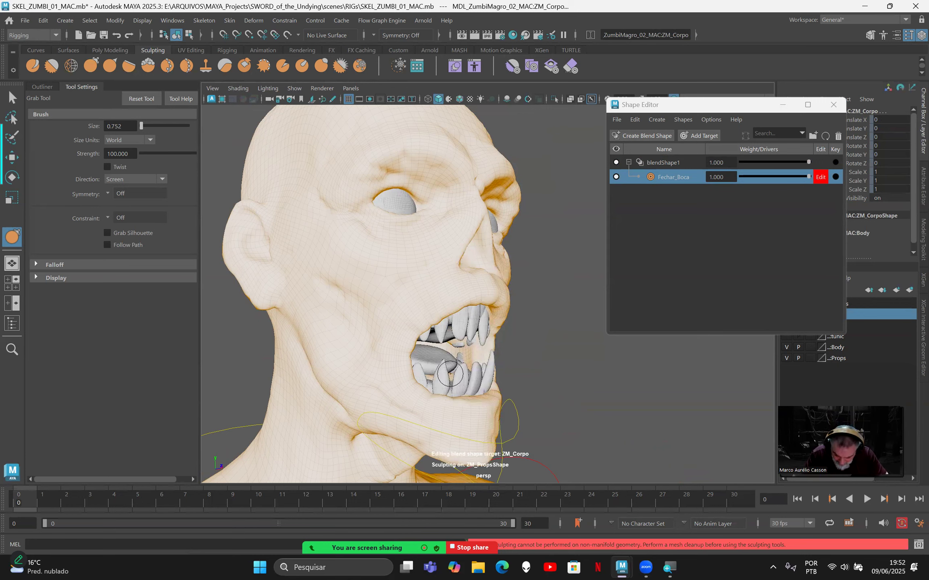
pyautogui.keyDown('alt'); pyautogui.moveTo(443, 335); pyautogui.dragTo(437, 335); pyautogui.keyUp('alt')
pyautogui.keyDown('alt'); pyautogui.moveTo(536, 306); pyautogui.dragTo(448, 299); pyautogui.keyUp('alt')
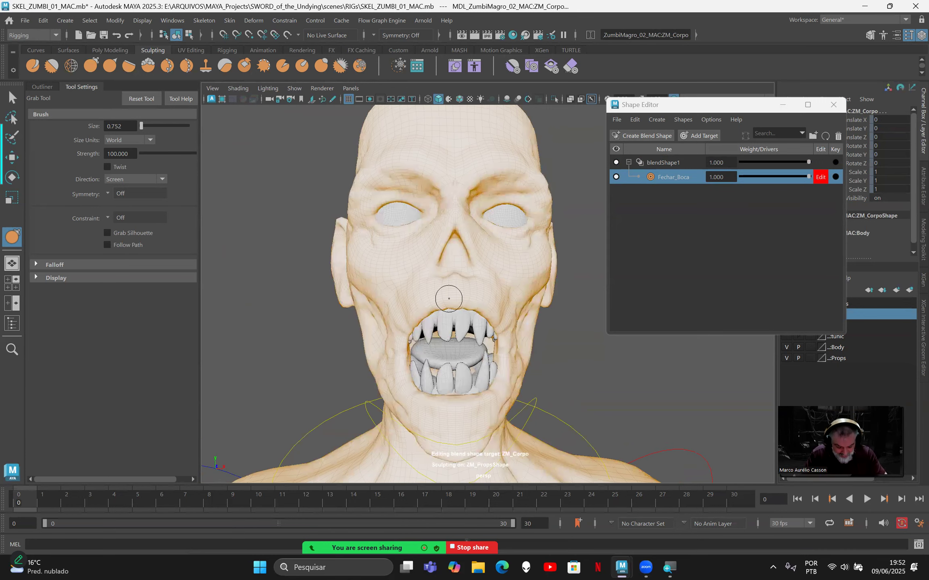
pyautogui.click(449, 298)
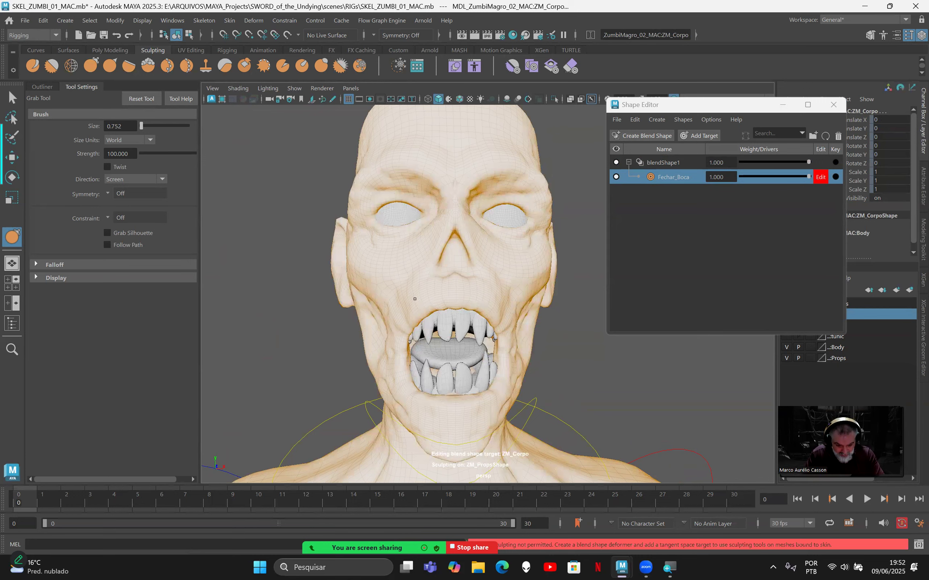
# - Leave the sculpting tool and switch the zombie body mesh to vertex editing around the mouth
pyautogui.moveTo(467, 319)
pyautogui.keyDown('alt'); pyautogui.mouseDown()
pyautogui.moveTo(439, 332)
pyautogui.moveTo(468, 302)
pyautogui.moveTo(439, 318)
pyautogui.moveTo(386, 296)
pyautogui.mouseUp(); pyautogui.keyUp('alt')
pyautogui.moveTo(407, 260)
pyautogui.keyDown('alt'); pyautogui.mouseDown()
pyautogui.moveTo(466, 259)
pyautogui.moveTo(450, 269)
pyautogui.mouseUp(); pyautogui.keyUp('alt')
pyautogui.scroll(3, 487, 306)
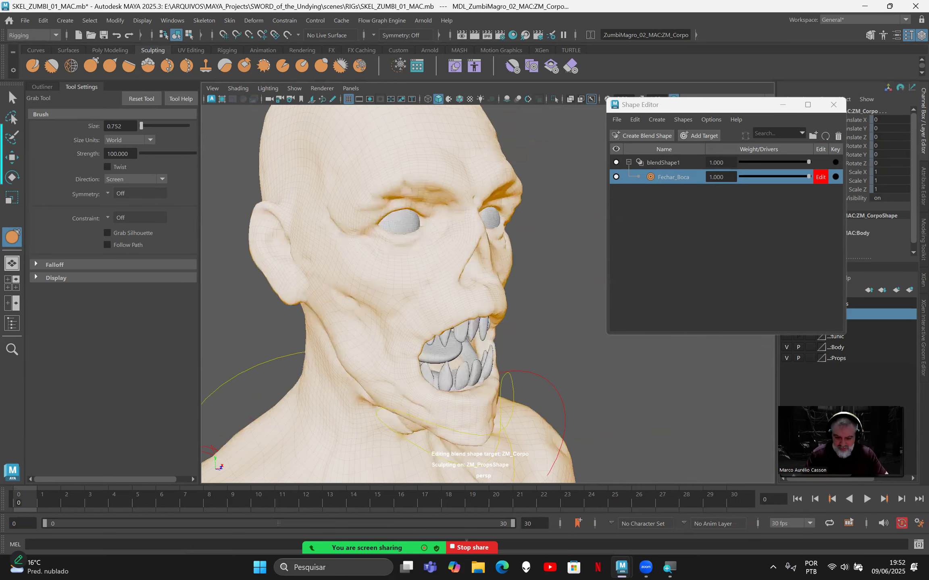
pyautogui.keyDown('alt'); pyautogui.moveTo(429, 321); pyautogui.dragTo(476, 356); pyautogui.keyUp('alt')
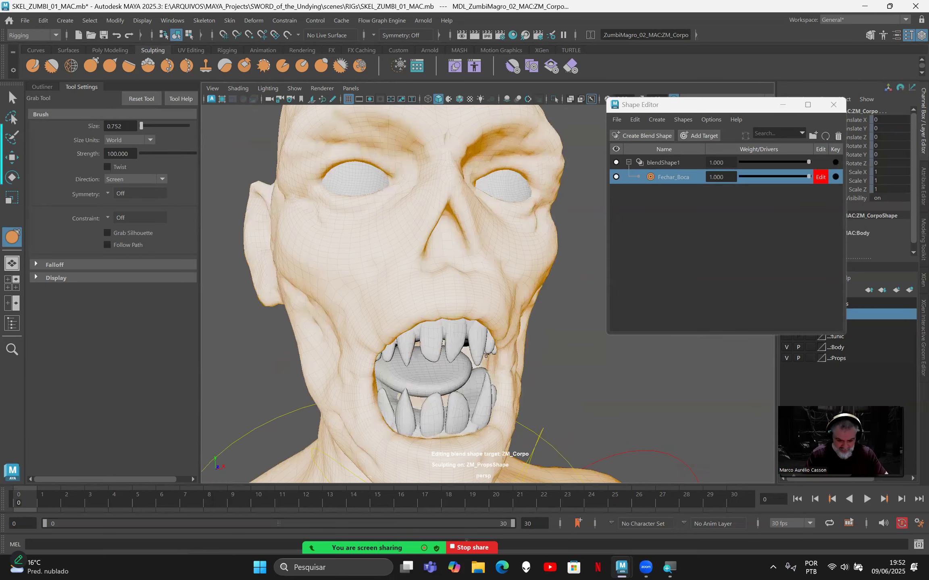
pyautogui.press('q')
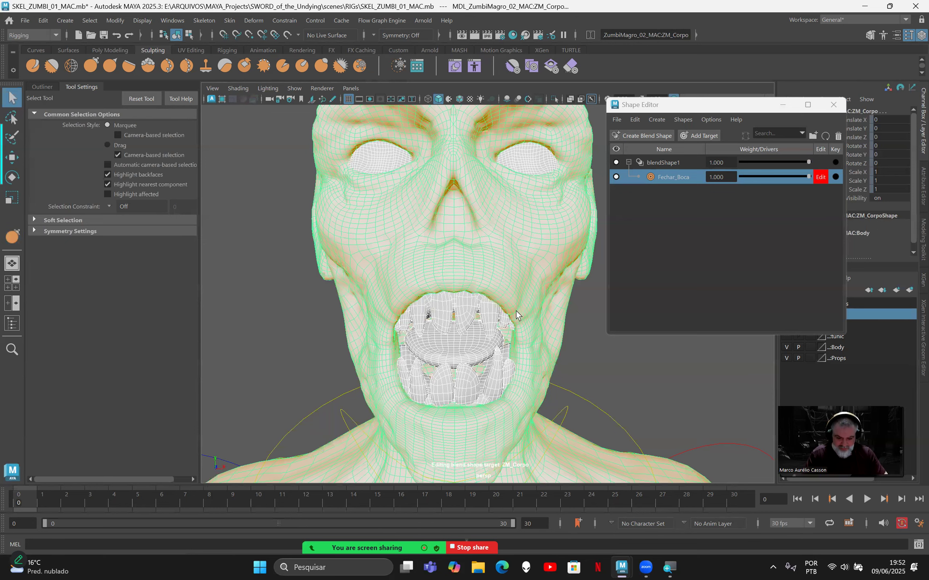
pyautogui.scroll(5, 509, 252)
pyautogui.moveTo(509, 249); pyautogui.dragTo(450, 248, button='right')
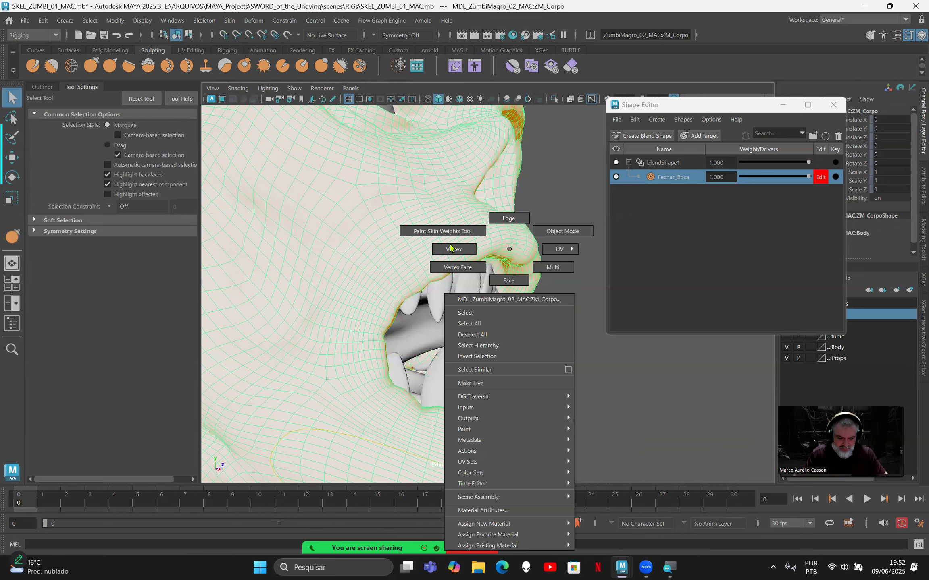
pyautogui.moveTo(531, 260); pyautogui.dragTo(525, 257, button='right')
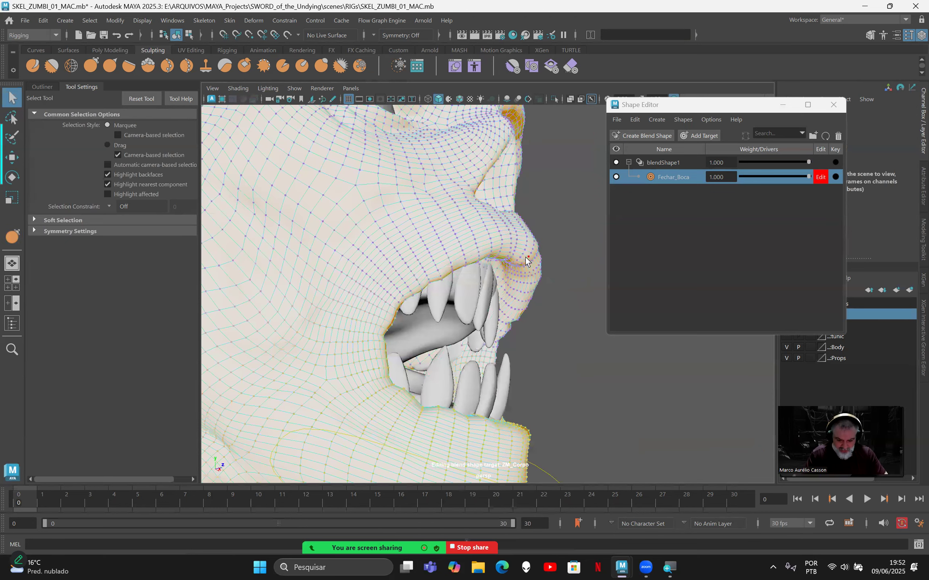
pyautogui.keyDown('alt'); pyautogui.moveTo(525, 257); pyautogui.dragTo(508, 287); pyautogui.keyUp('alt')
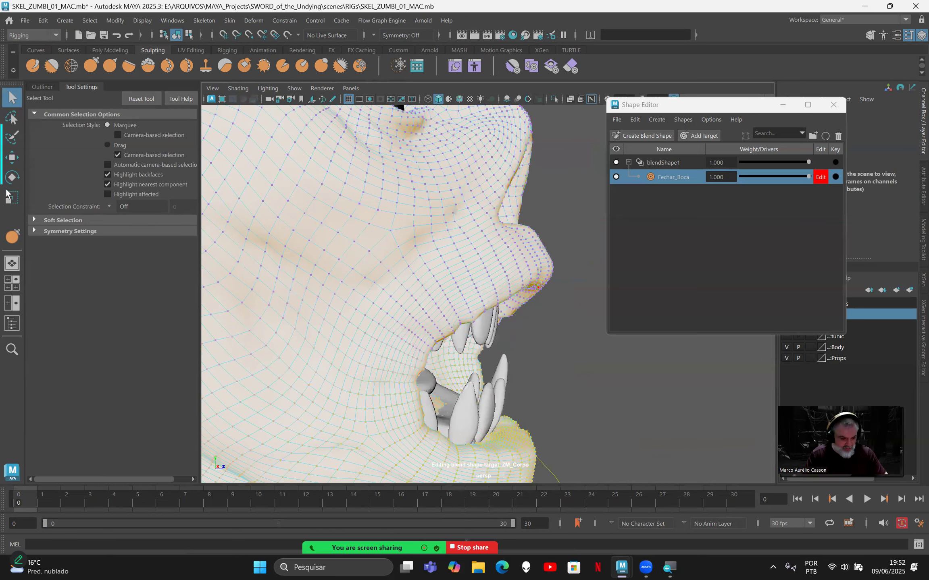
# - Paint-select the vertices along the whole edge of the zombie's upper lip, from one mouth corner to the other
pyautogui.press('[')
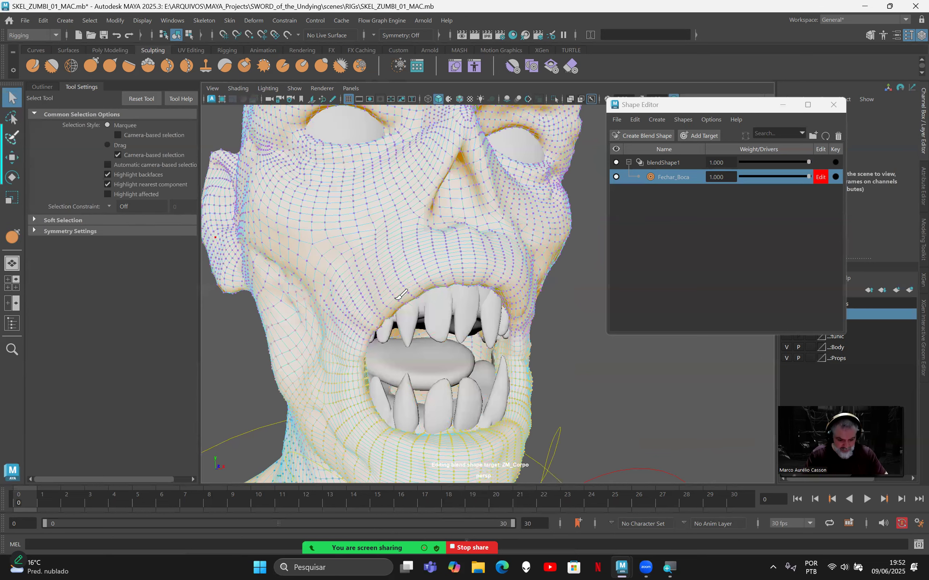
pyautogui.press('b')
pyautogui.moveTo(384, 305)
pyautogui.mouseDown()
pyautogui.moveTo(498, 278)
pyautogui.moveTo(511, 305)
pyautogui.moveTo(520, 298)
pyautogui.moveTo(514, 284)
pyautogui.mouseUp()
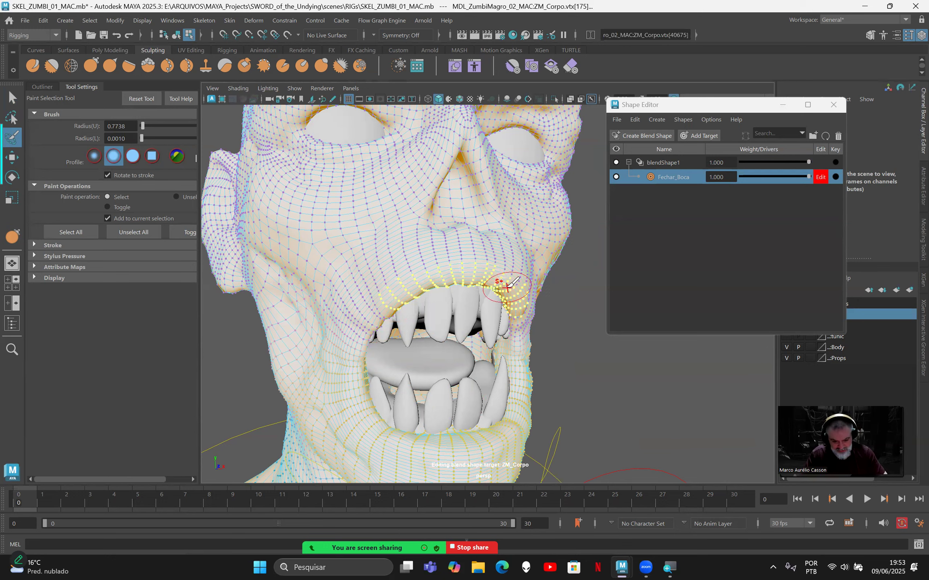
pyautogui.moveTo(393, 306); pyautogui.dragTo(377, 317)
pyautogui.keyDown('alt'); pyautogui.moveTo(428, 332); pyautogui.dragTo(464, 335); pyautogui.keyUp('alt')
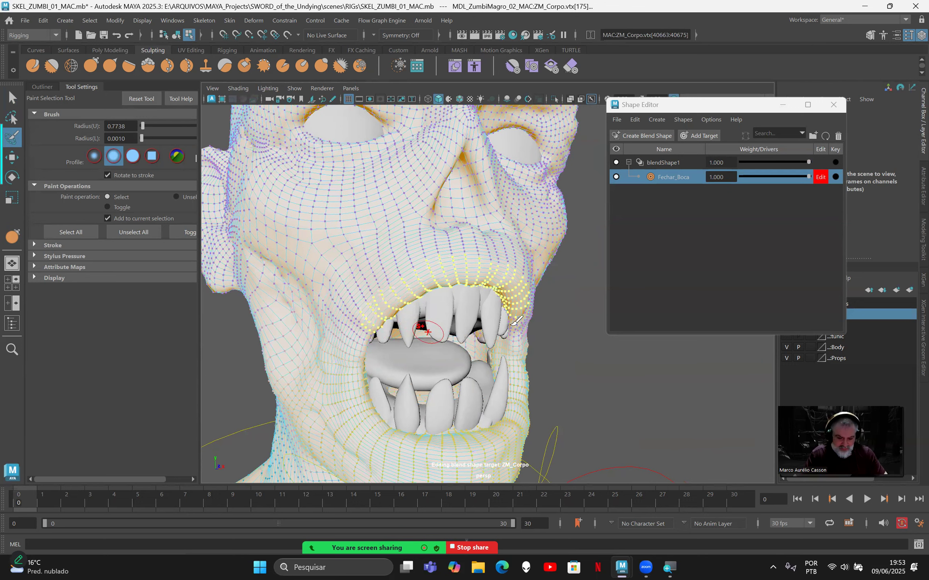
pyautogui.keyDown('alt'); pyautogui.moveTo(388, 304); pyautogui.dragTo(500, 312); pyautogui.keyUp('alt')
pyautogui.scroll(1, 447, 308)
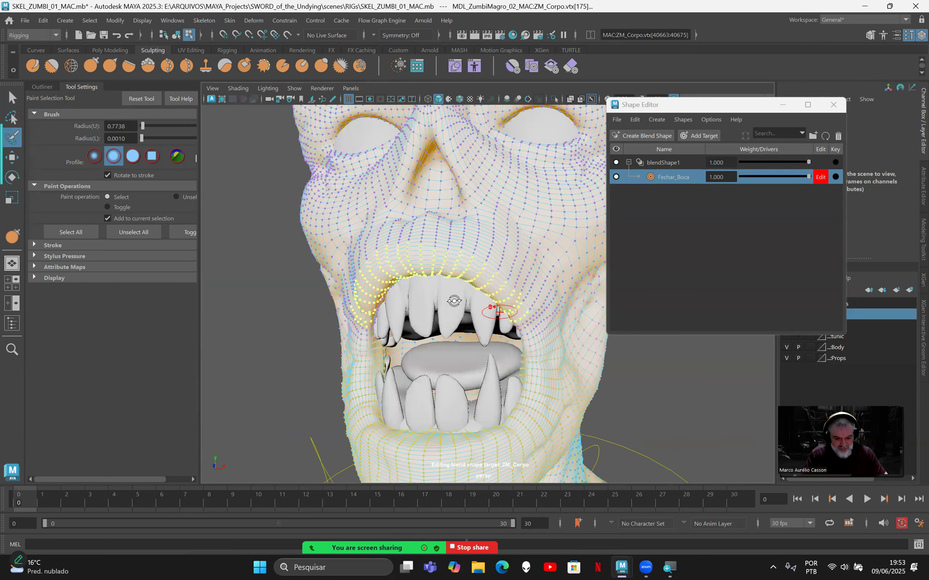
pyautogui.keyDown('alt'); pyautogui.moveTo(320, 314); pyautogui.dragTo(383, 311); pyautogui.keyUp('alt')
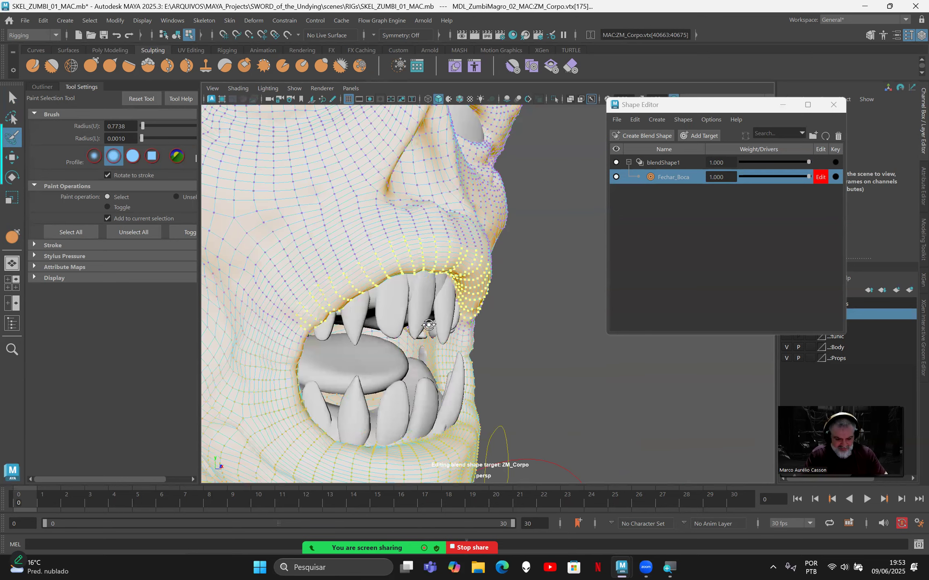
pyautogui.keyDown('alt'); pyautogui.moveTo(430, 277); pyautogui.dragTo(423, 269); pyautogui.keyUp('alt')
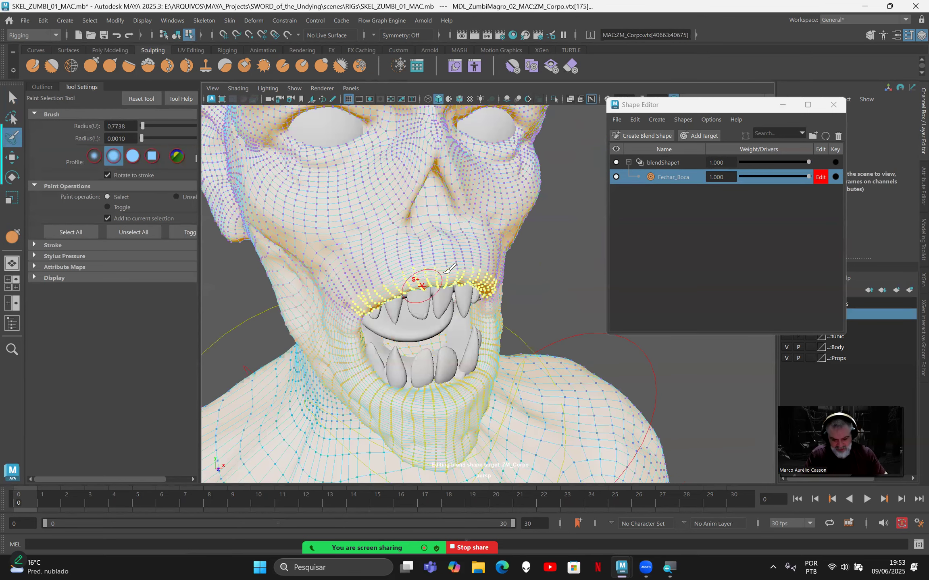
pyautogui.moveTo(430, 284)
pyautogui.keyDown('alt'); pyautogui.mouseDown()
pyautogui.moveTo(389, 286)
pyautogui.moveTo(428, 275)
pyautogui.moveTo(413, 290)
pyautogui.moveTo(441, 266)
pyautogui.mouseUp(); pyautogui.keyUp('alt')
pyautogui.keyDown('alt'); pyautogui.moveTo(441, 266); pyautogui.dragTo(419, 241); pyautogui.keyUp('alt')
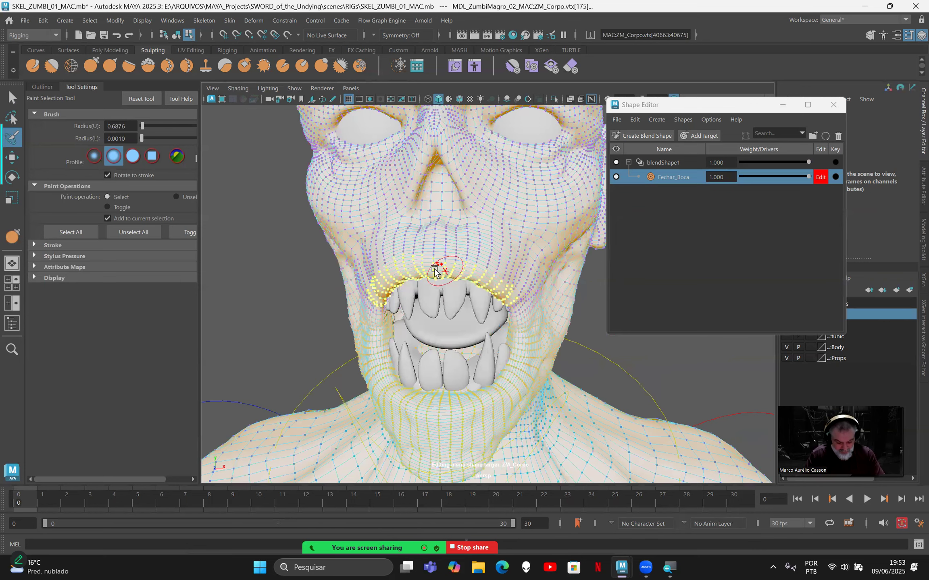
# - Turn on soft selection for moving the upper lip vertices and narrow its falloff to the area around the lip
pyautogui.press('w')
pyautogui.press('b')
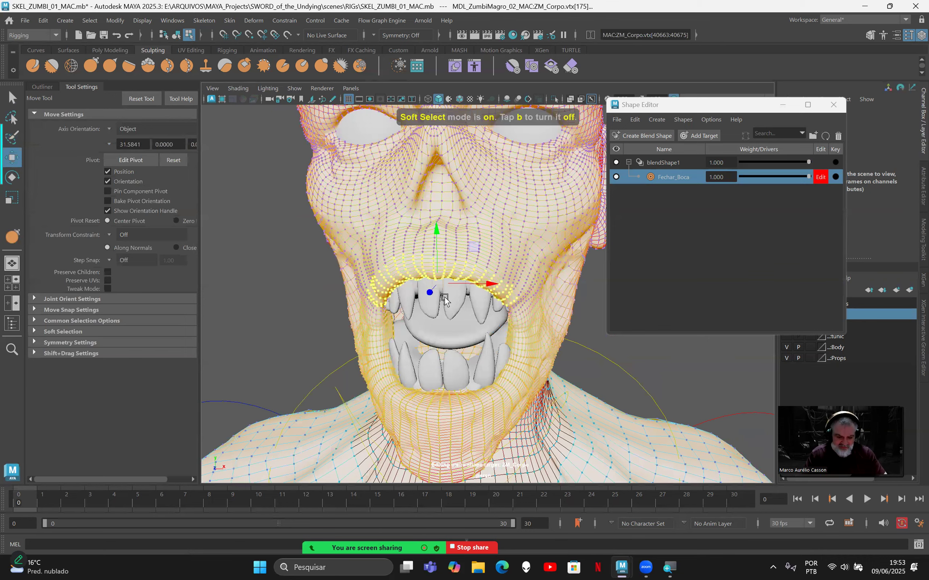
pyautogui.keyDown('alt'); pyautogui.moveTo(352, 308); pyautogui.dragTo(410, 303); pyautogui.keyUp('alt')
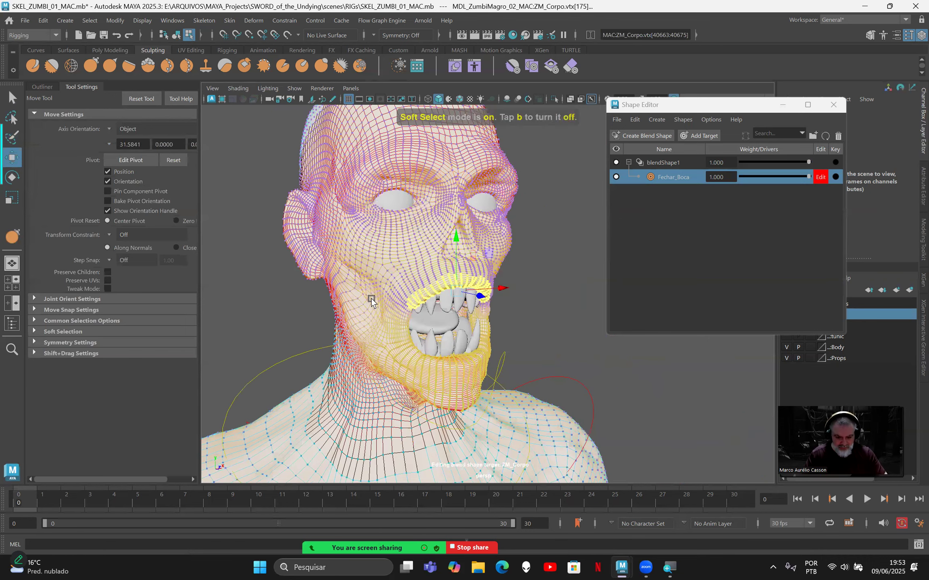
pyautogui.keyDown('alt'); pyautogui.moveTo(484, 357); pyautogui.dragTo(456, 329); pyautogui.keyUp('alt')
pyautogui.scroll(5, 456, 330)
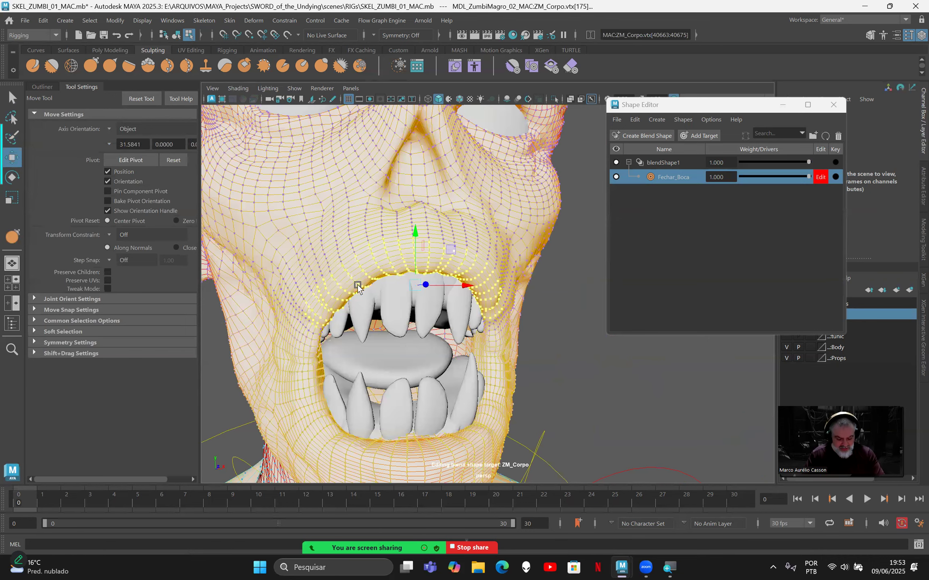
pyautogui.scroll(-5, 379, 324)
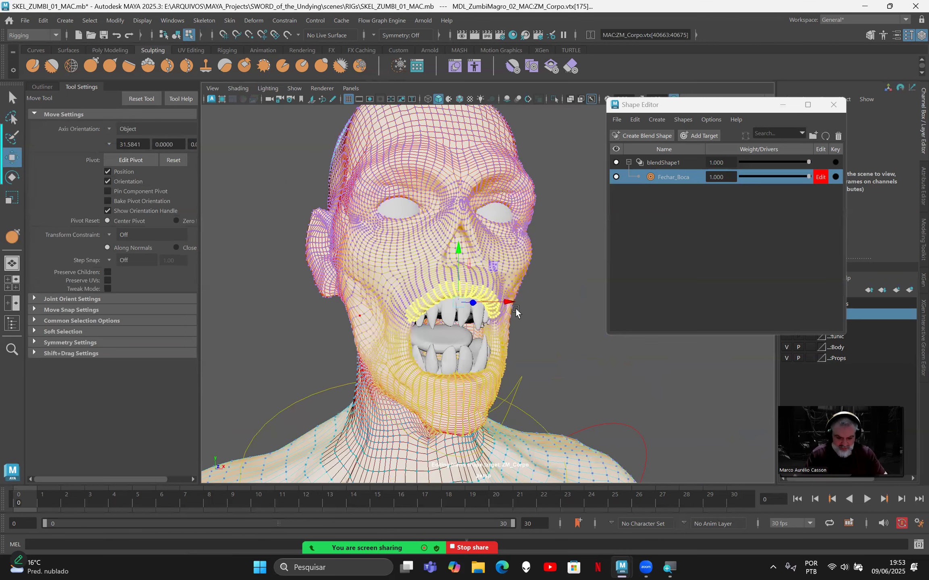
pyautogui.keyDown('alt'); pyautogui.moveTo(533, 303); pyautogui.dragTo(571, 309); pyautogui.keyUp('alt')
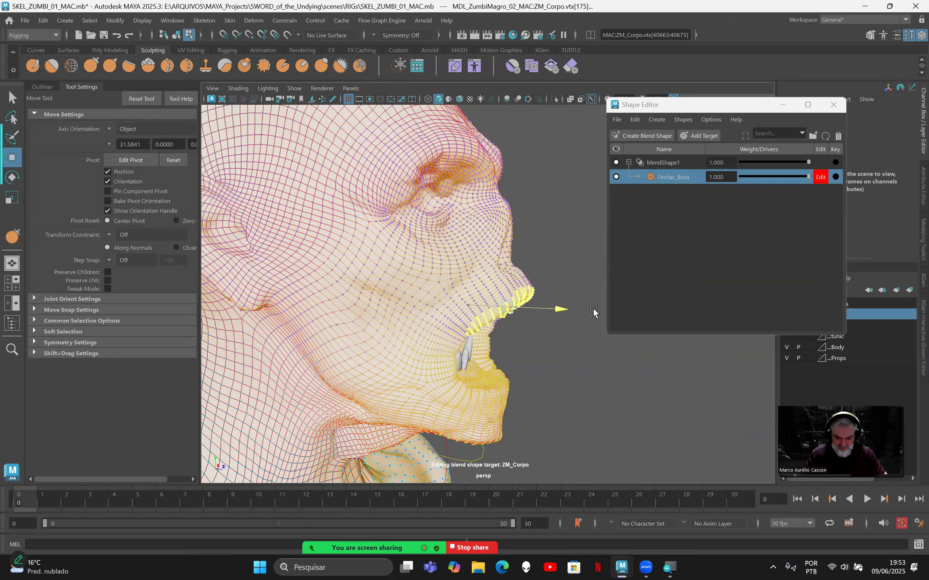
pyautogui.keyDown('alt'); pyautogui.moveTo(364, 301); pyautogui.dragTo(452, 368); pyautogui.keyUp('alt')
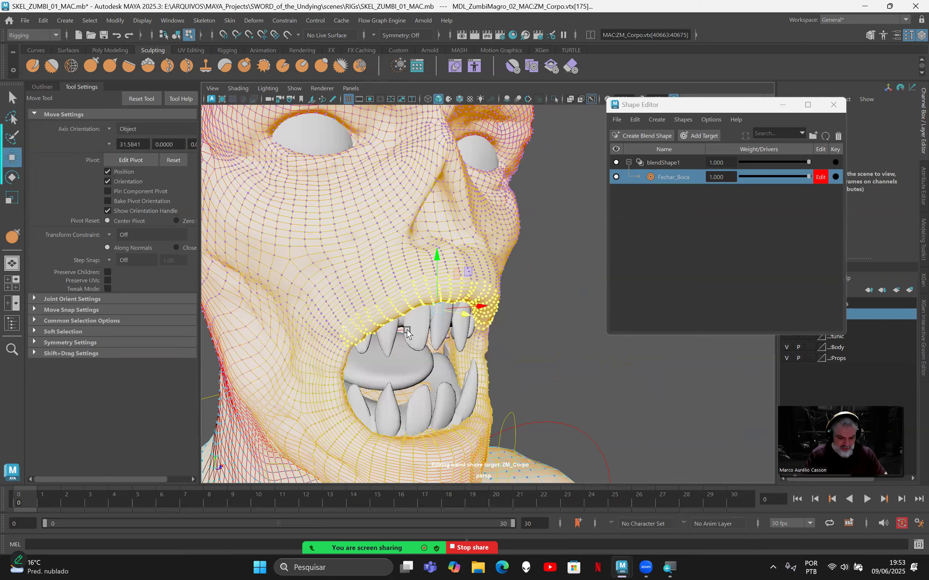
pyautogui.keyDown('alt'); pyautogui.moveTo(364, 273); pyautogui.dragTo(372, 292); pyautogui.keyUp('alt')
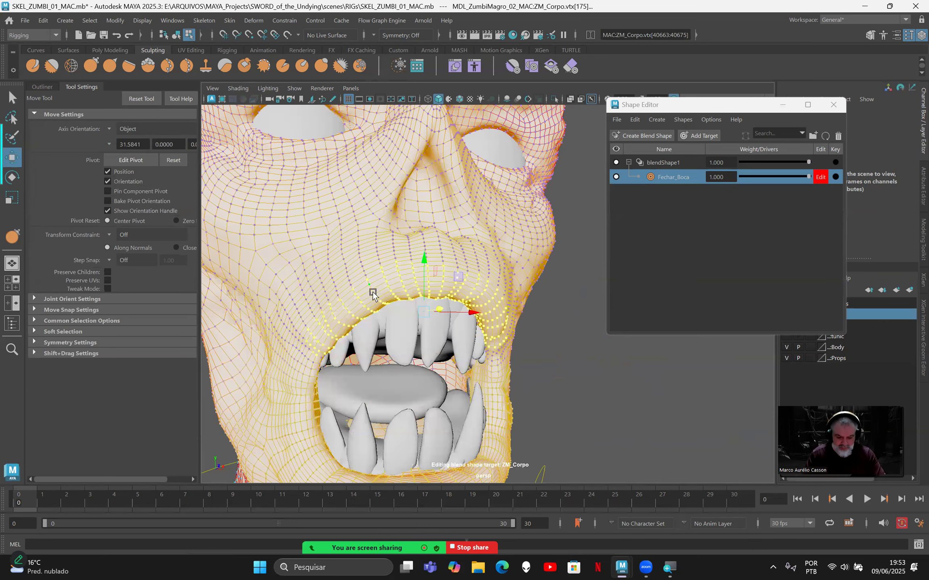
pyautogui.press('b')
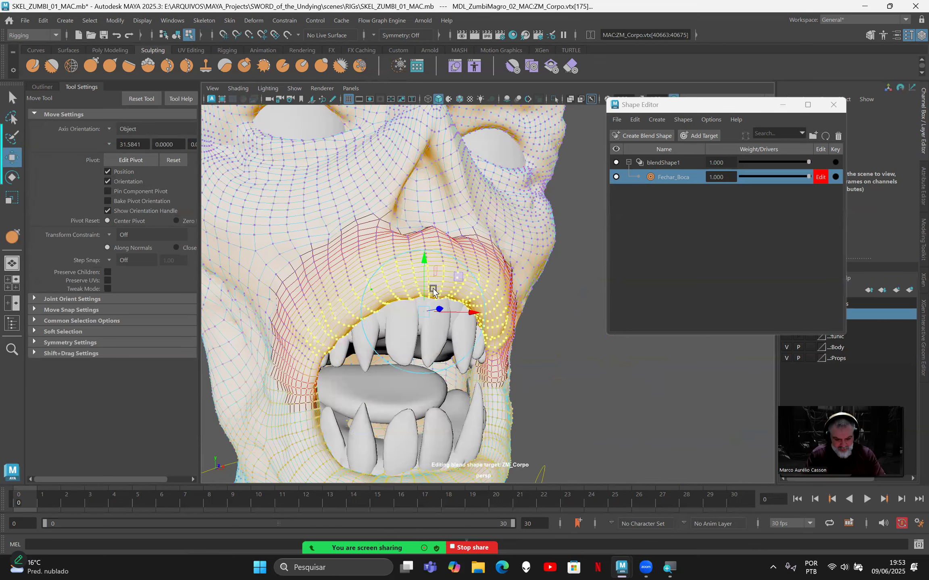
# - Adjust the pivot and rotate the selected upper lip vertices downward over the upper teeth in side view
pyautogui.keyDown('alt'); pyautogui.moveTo(381, 329); pyautogui.dragTo(506, 298); pyautogui.keyUp('alt')
pyautogui.press('e')
pyautogui.keyDown('alt'); pyautogui.moveTo(525, 247); pyautogui.dragTo(521, 296); pyautogui.keyUp('alt')
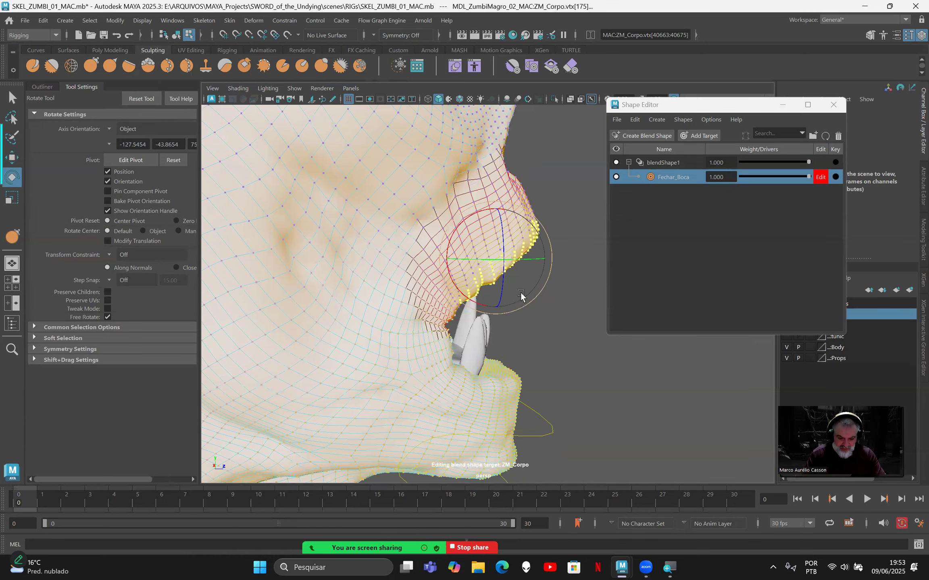
pyautogui.press('d')
pyautogui.moveTo(542, 211); pyautogui.dragTo(506, 260)
pyautogui.press('w')
# - Select a vertex at the front edge of the upper lip, widen its soft falloff and move it to reshape the lip
pyautogui.keyDown('alt'); pyautogui.moveTo(449, 279); pyautogui.dragTo(429, 312); pyautogui.keyUp('alt')
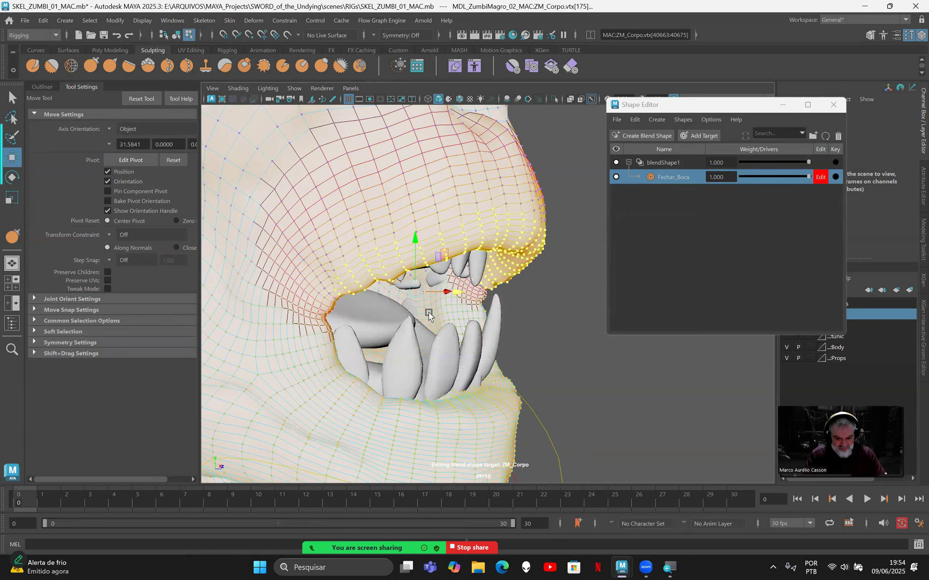
pyautogui.click(496, 251)
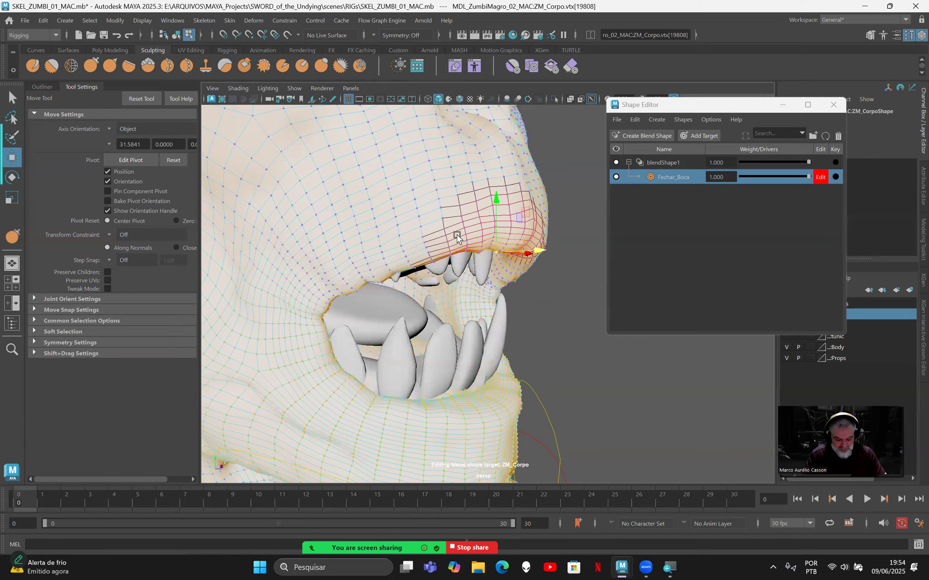
pyautogui.press('b')
pyautogui.moveTo(524, 269); pyautogui.dragTo(549, 270)
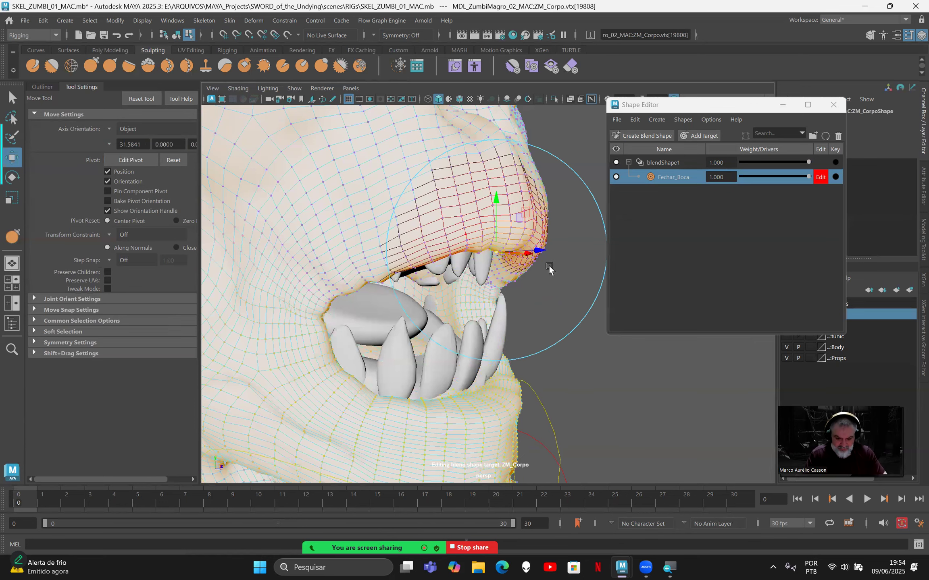
pyautogui.scroll(2, 462, 282)
pyautogui.keyDown('alt'); pyautogui.moveTo(484, 262); pyautogui.dragTo(464, 335, button='middle'); pyautogui.keyUp('alt')
pyautogui.moveTo(483, 267); pyautogui.dragTo(485, 261)
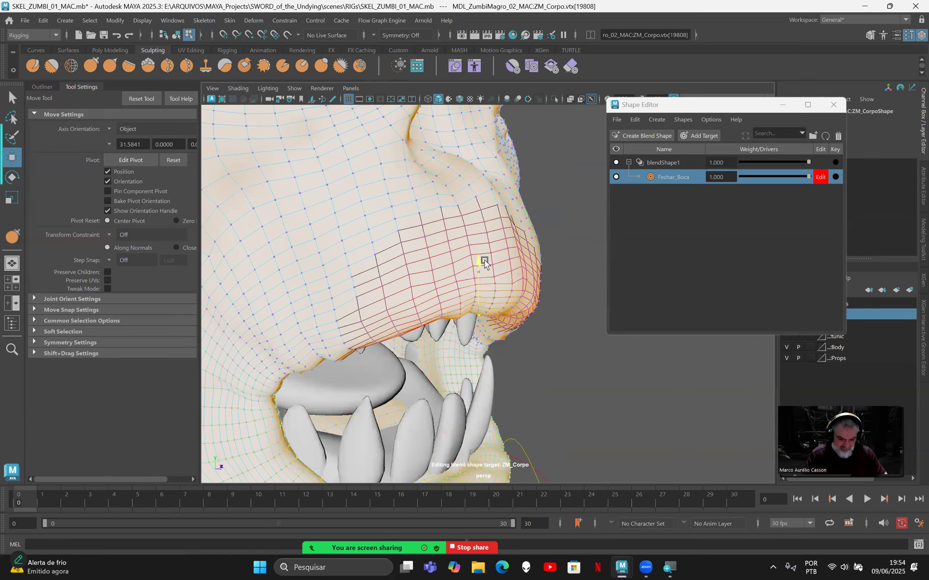
pyautogui.keyDown('alt'); pyautogui.moveTo(425, 295); pyautogui.dragTo(425, 249); pyautogui.keyUp('alt')
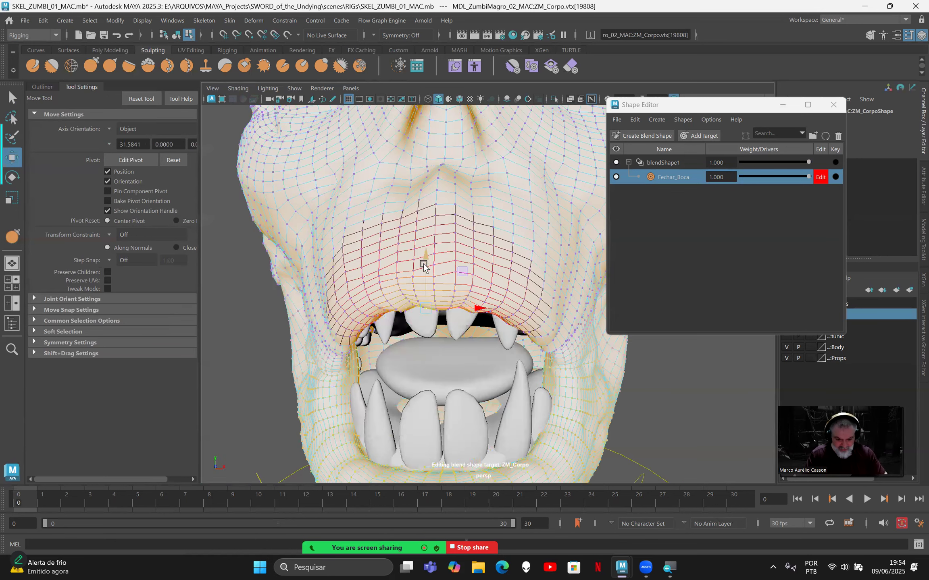
pyautogui.keyDown('alt'); pyautogui.moveTo(450, 325); pyautogui.dragTo(495, 328); pyautogui.keyUp('alt')
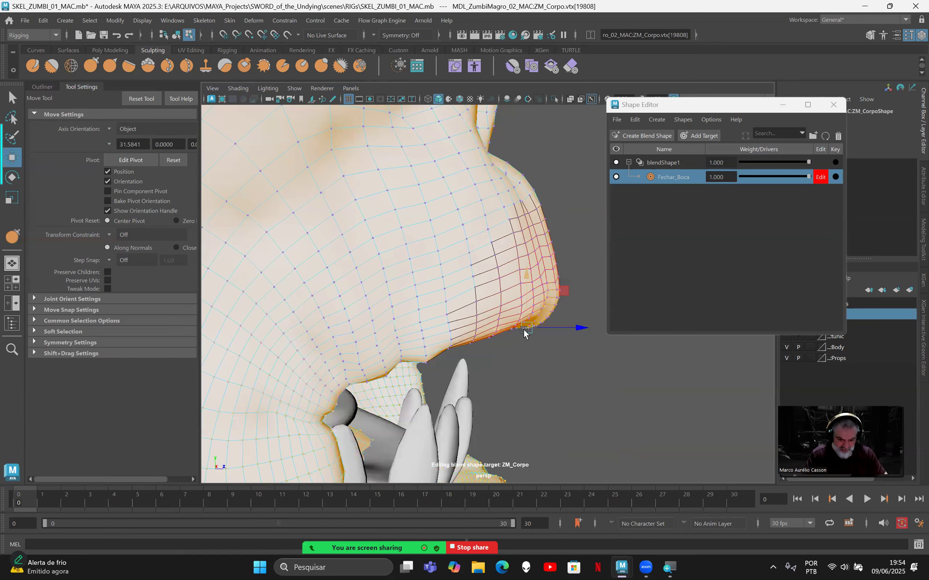
# - Select a vertex just below the nose and apply the smooth falloff curve preset to the soft selection
pyautogui.click(536, 191)
pyautogui.keyDown('alt'); pyautogui.moveTo(539, 220); pyautogui.dragTo(547, 298, button='middle'); pyautogui.keyUp('alt')
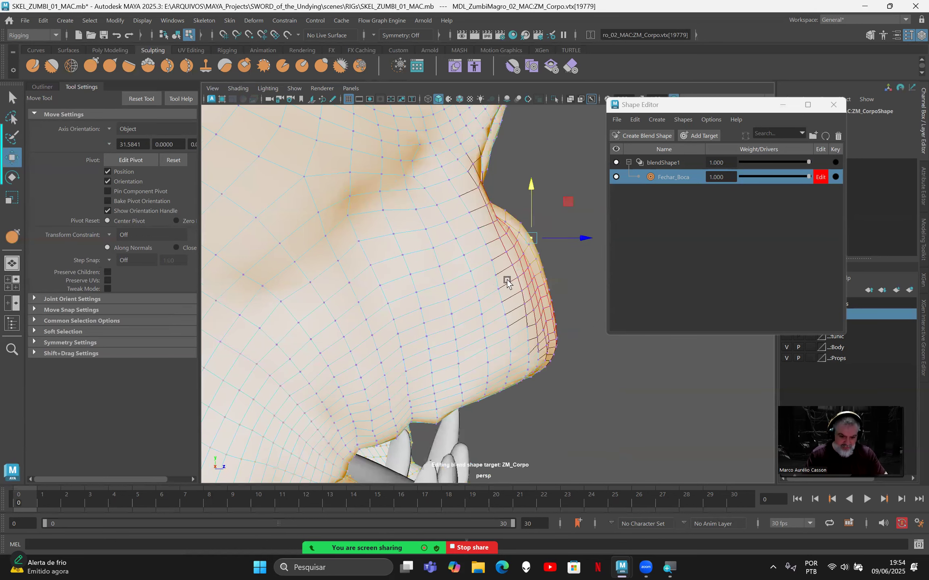
pyautogui.keyDown('alt'); pyautogui.moveTo(495, 286); pyautogui.dragTo(13, 354, button='right'); pyautogui.keyUp('alt')
pyautogui.click(34, 332)
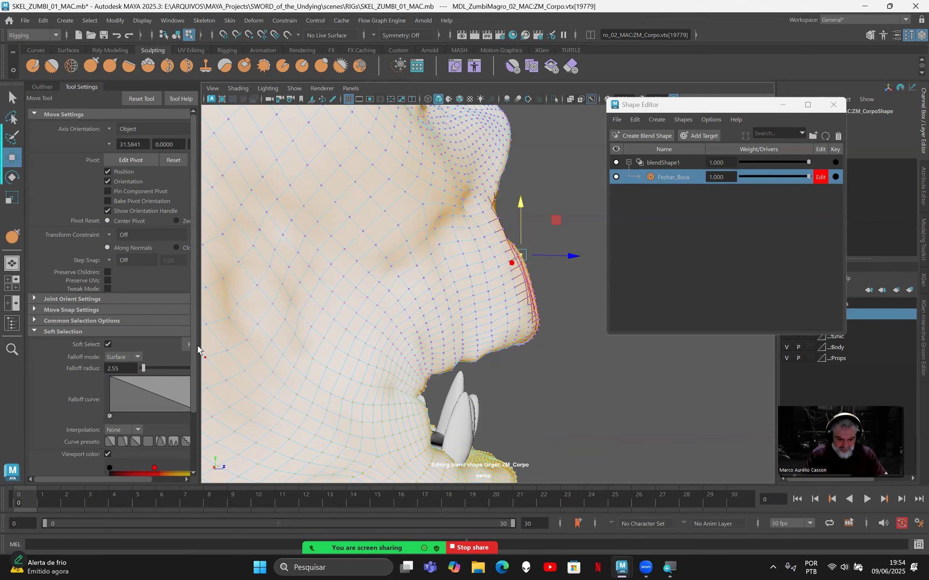
pyautogui.moveTo(199, 346); pyautogui.dragTo(239, 346)
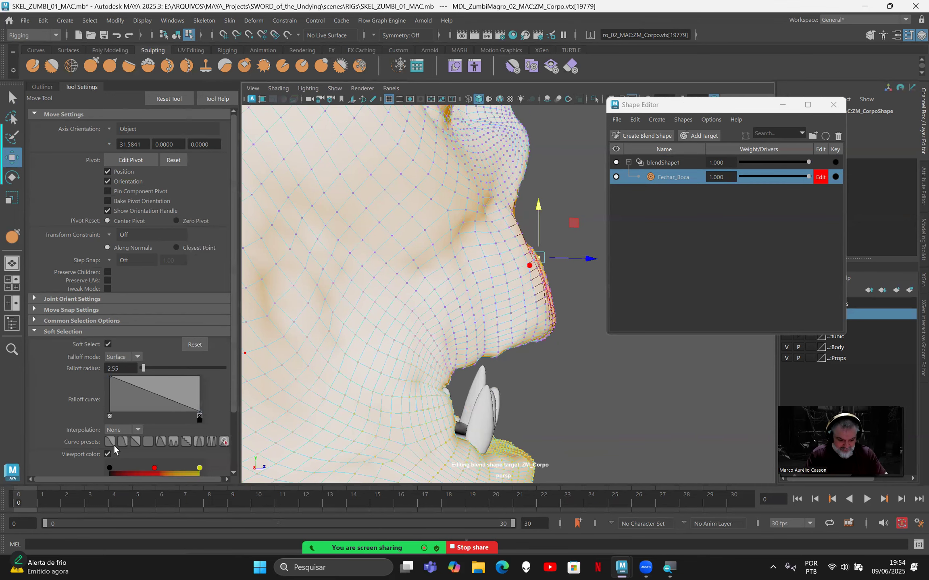
pyautogui.click(110, 442)
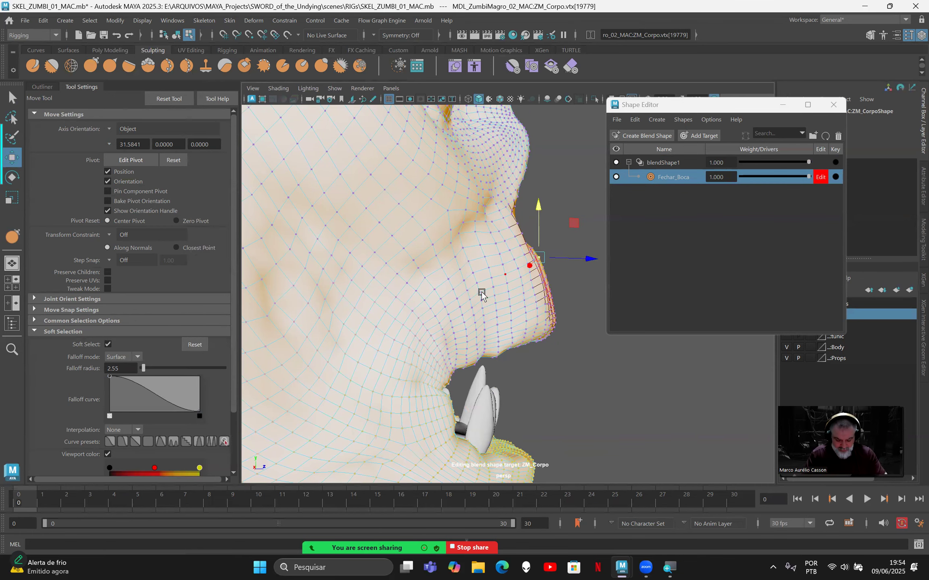
# - Set the soft selection falloff radius to 2.90 and push the skin just below the nose back toward the face
pyautogui.press('b')
pyautogui.moveTo(520, 304); pyautogui.dragTo(604, 315)
pyautogui.moveTo(573, 226); pyautogui.dragTo(550, 228)
# - Turn on Object X symmetry and adjust the vertices between the nose and the upper lip on both sides
pyautogui.click(514, 261)
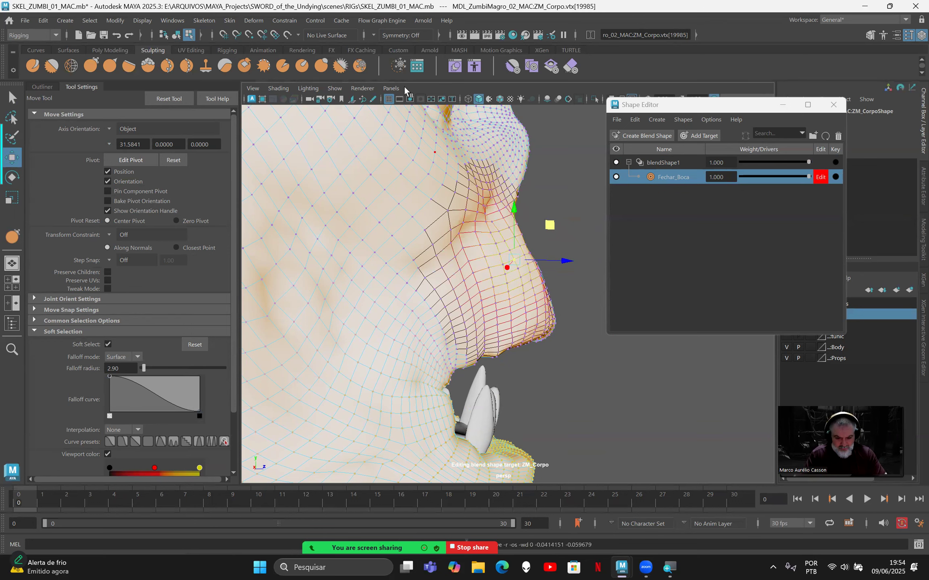
pyautogui.click(371, 35)
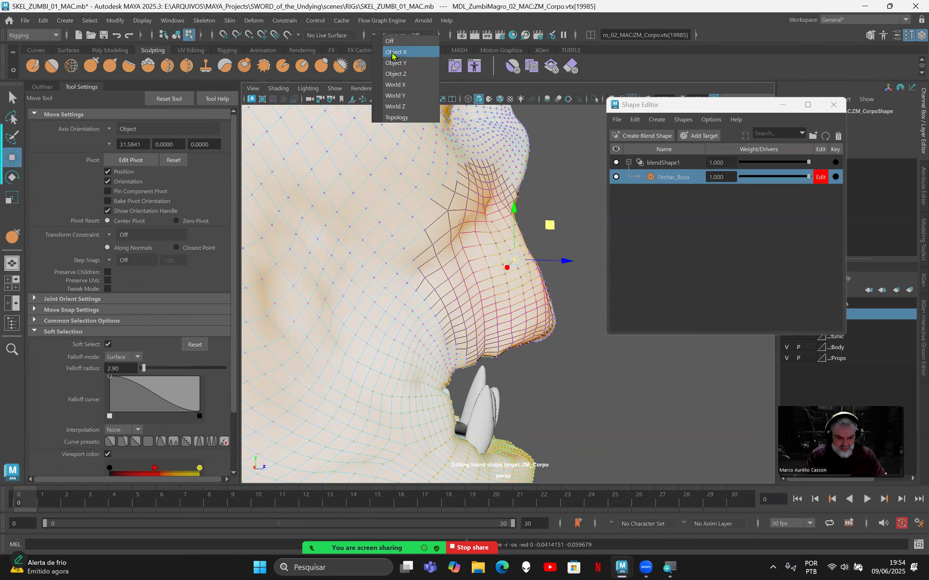
pyautogui.click(394, 56)
pyautogui.moveTo(552, 226)
pyautogui.mouseDown()
pyautogui.moveTo(539, 235)
pyautogui.moveTo(557, 230)
pyautogui.mouseUp()
pyautogui.click(531, 258)
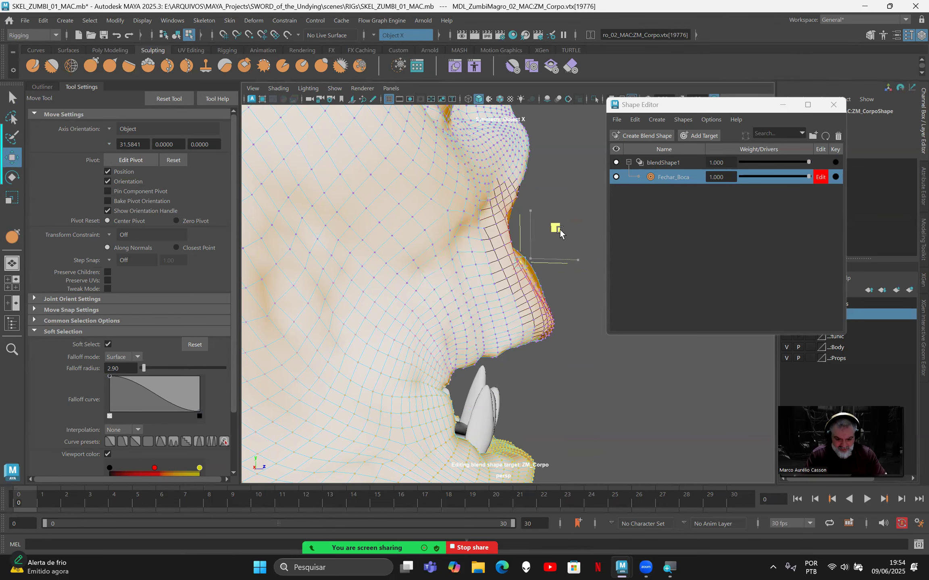
pyautogui.click(568, 250)
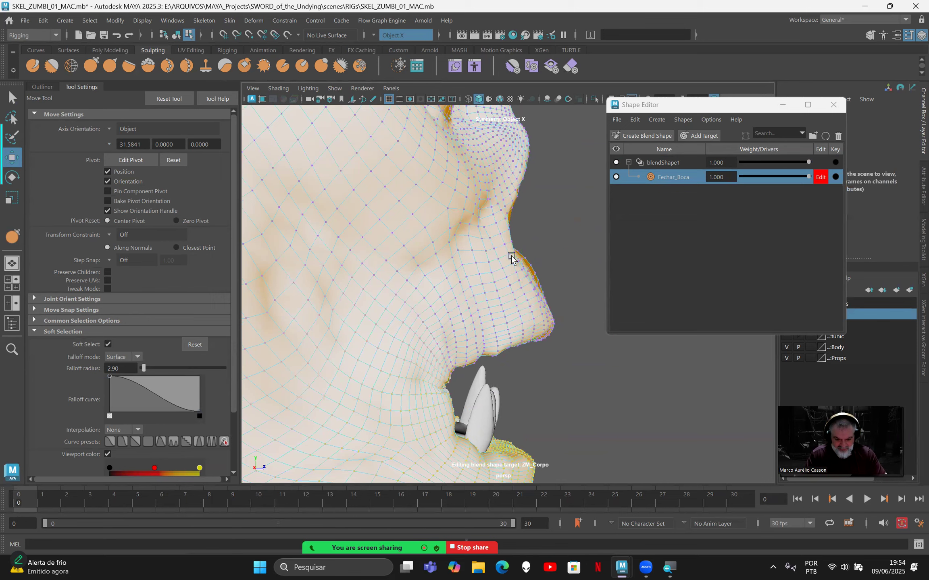
pyautogui.keyDown('alt'); pyautogui.moveTo(513, 259); pyautogui.dragTo(446, 265); pyautogui.keyUp('alt')
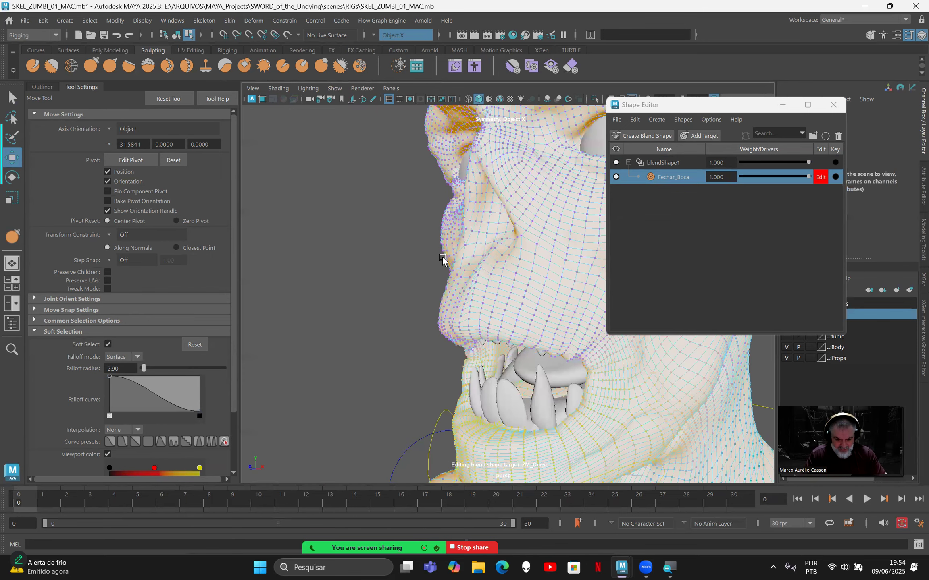
pyautogui.click(482, 267)
pyautogui.moveTo(451, 235); pyautogui.dragTo(462, 252)
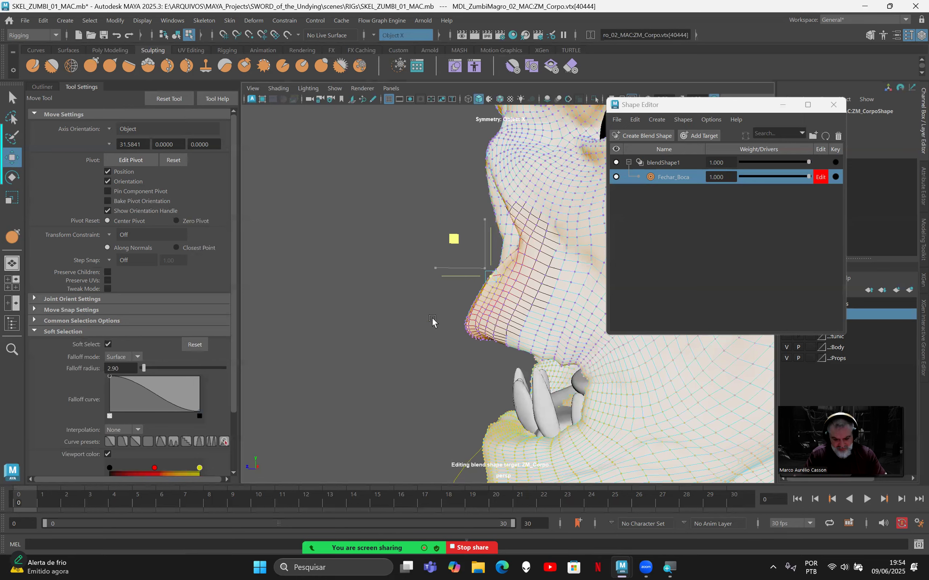
pyautogui.hotkey('ctrl', 'z')
pyautogui.hotkey('ctrl', 'z')
# - Adjust the soft-selected vertices of the upper lip and the area beside the nose to refine the lip's profile on both sides
pyautogui.moveTo(448, 302); pyautogui.dragTo(462, 310)
pyautogui.keyDown('alt'); pyautogui.moveTo(576, 362); pyautogui.dragTo(592, 353); pyautogui.keyUp('alt')
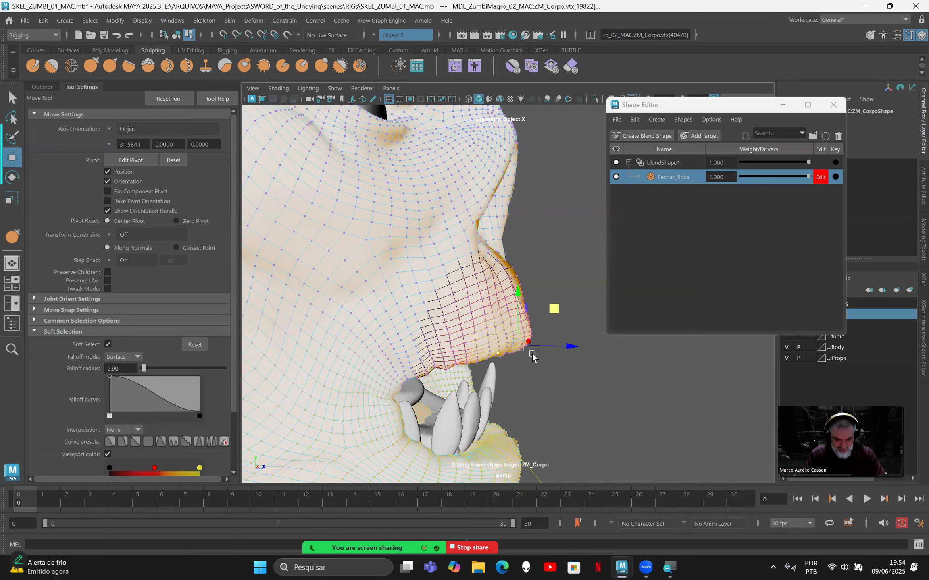
pyautogui.keyDown('alt'); pyautogui.moveTo(528, 278); pyautogui.dragTo(524, 288); pyautogui.keyUp('alt')
pyautogui.click(558, 241)
pyautogui.moveTo(557, 241); pyautogui.dragTo(559, 240)
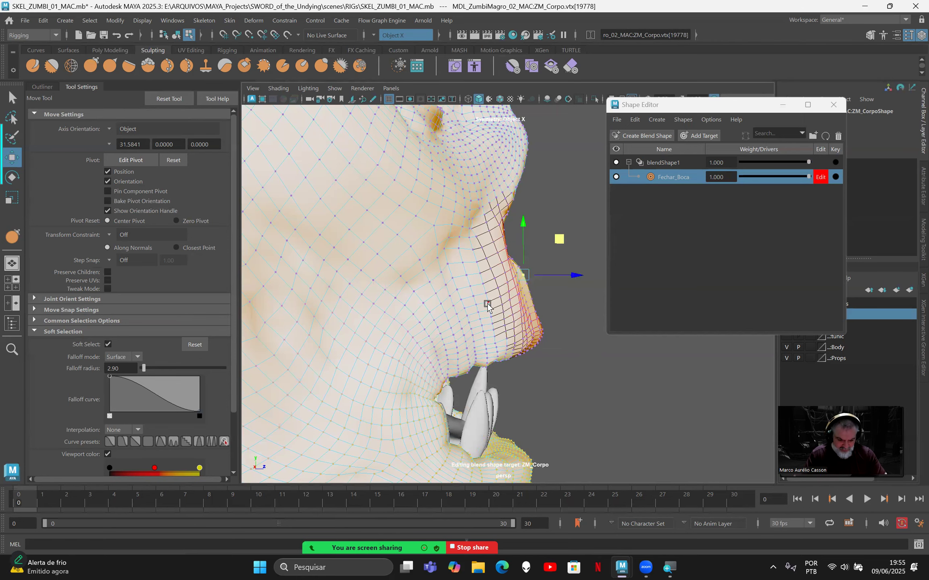
pyautogui.click(487, 304)
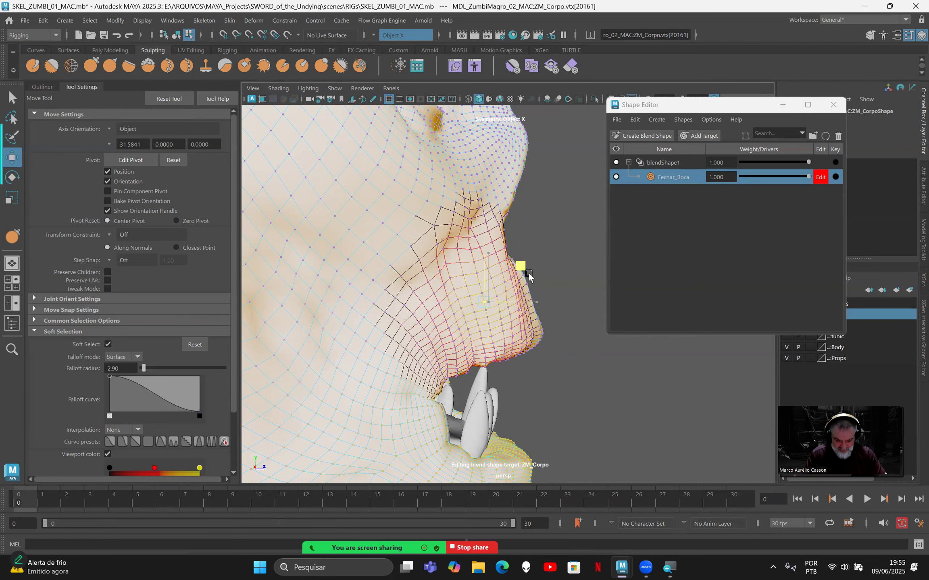
# - Reduce the Paint Selection Tool's brush radius to 0.3601 and paint-select the vertices along the lower lip
pyautogui.keyDown('alt'); pyautogui.moveTo(524, 269); pyautogui.dragTo(533, 364); pyautogui.keyUp('alt')
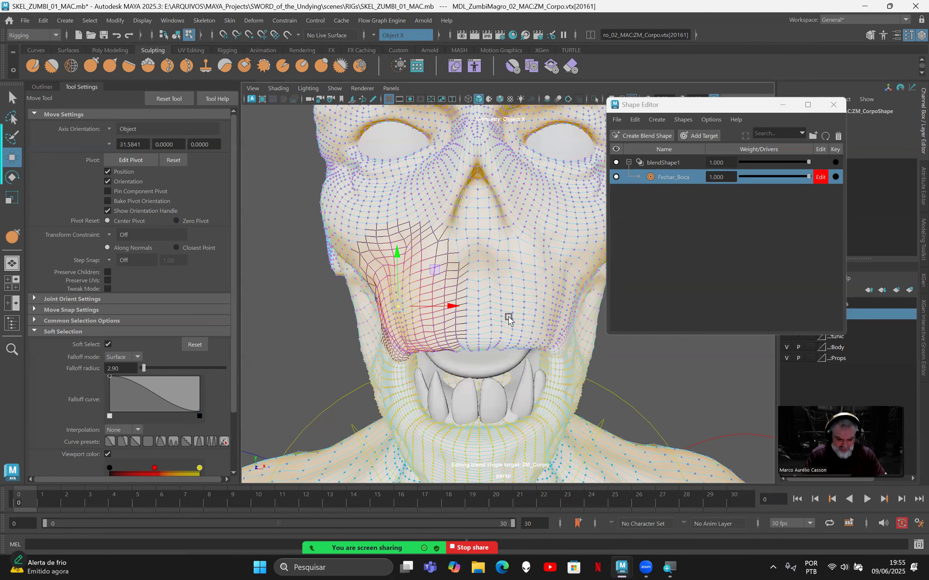
pyautogui.keyDown('alt'); pyautogui.moveTo(543, 414); pyautogui.dragTo(499, 365); pyautogui.keyUp('alt')
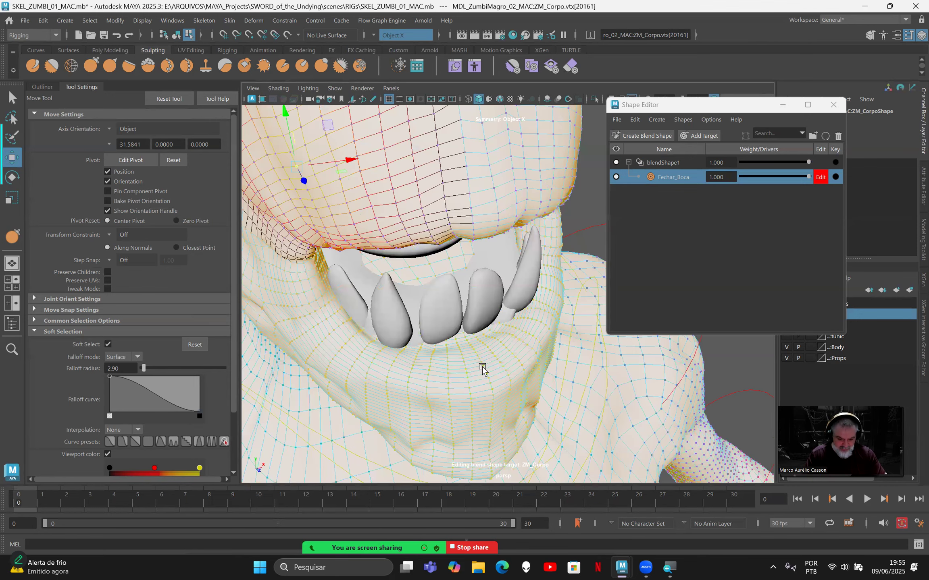
pyautogui.click(12, 138)
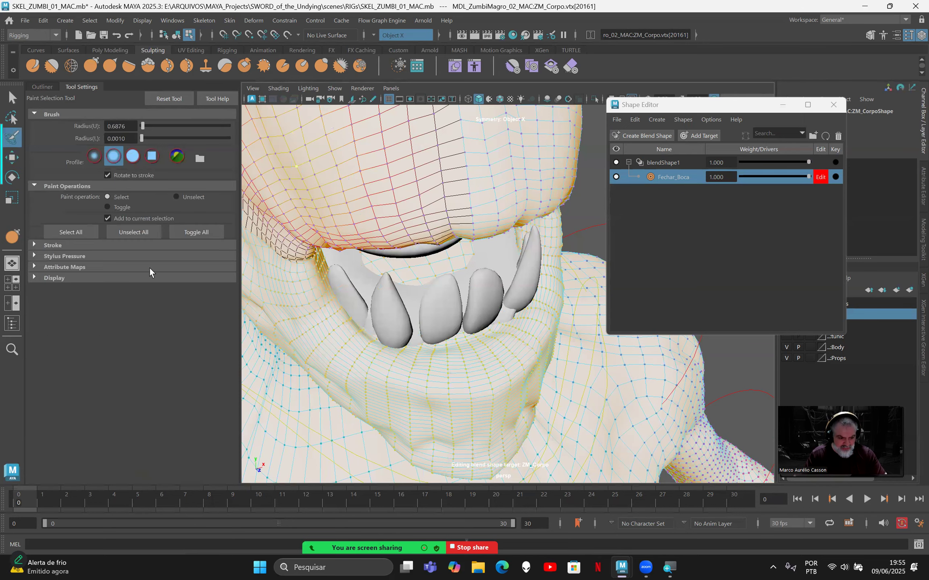
pyautogui.press('b')
pyautogui.moveTo(423, 384)
pyautogui.mouseDown()
pyautogui.moveTo(409, 380)
pyautogui.moveTo(522, 381)
pyautogui.mouseUp()
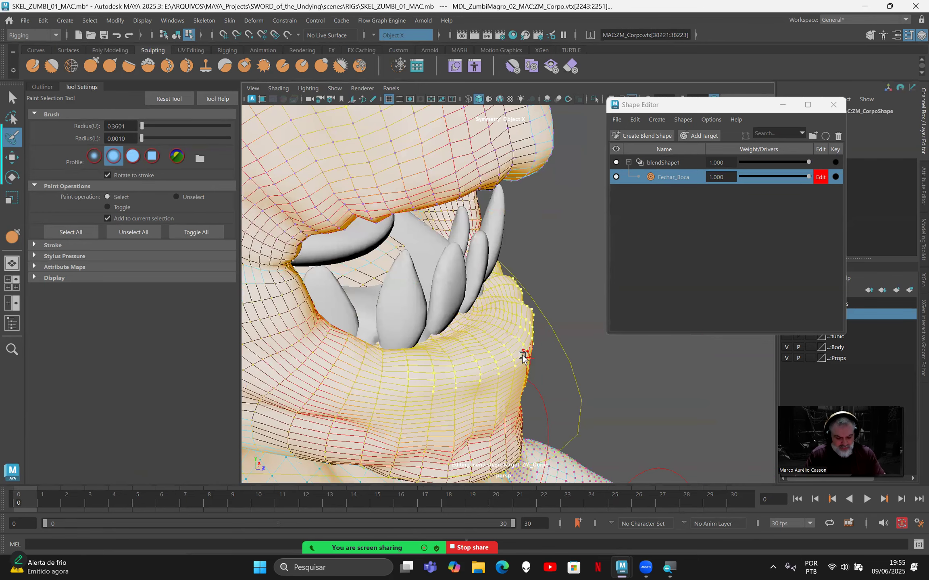
# - Snap the move pivot to a vertex at the centre of the lower lip and raise the lip toward the upper lip
pyautogui.press('w')
pyautogui.moveTo(499, 325)
pyautogui.keyDown('alt'); pyautogui.mouseDown()
pyautogui.moveTo(443, 323)
pyautogui.moveTo(479, 328)
pyautogui.moveTo(506, 357)
pyautogui.moveTo(526, 354)
pyautogui.mouseUp(); pyautogui.keyUp('alt')
pyautogui.press('d')
pyautogui.press('v')
pyautogui.click(478, 325)
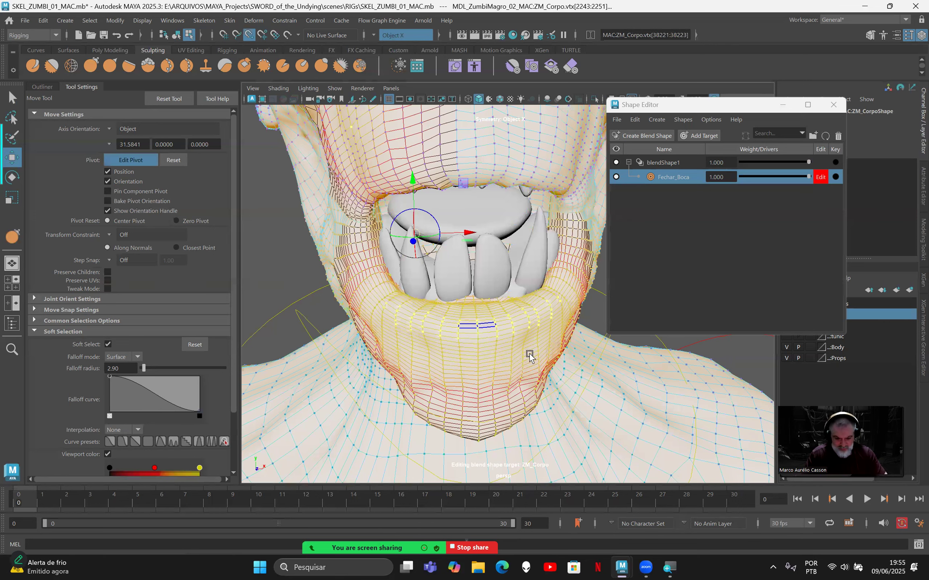
pyautogui.moveTo(567, 272); pyautogui.dragTo(509, 282)
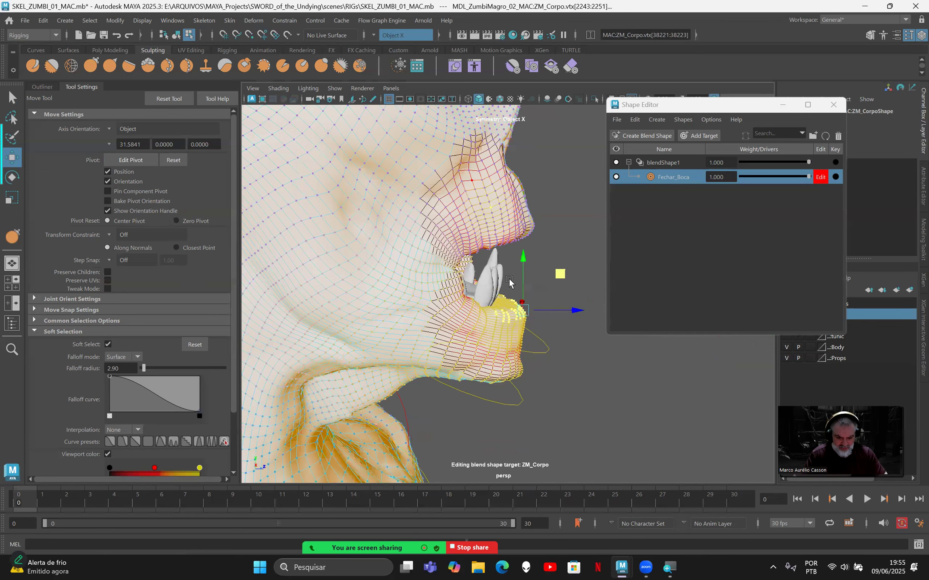
pyautogui.moveTo(557, 246); pyautogui.dragTo(562, 249, button='middle')
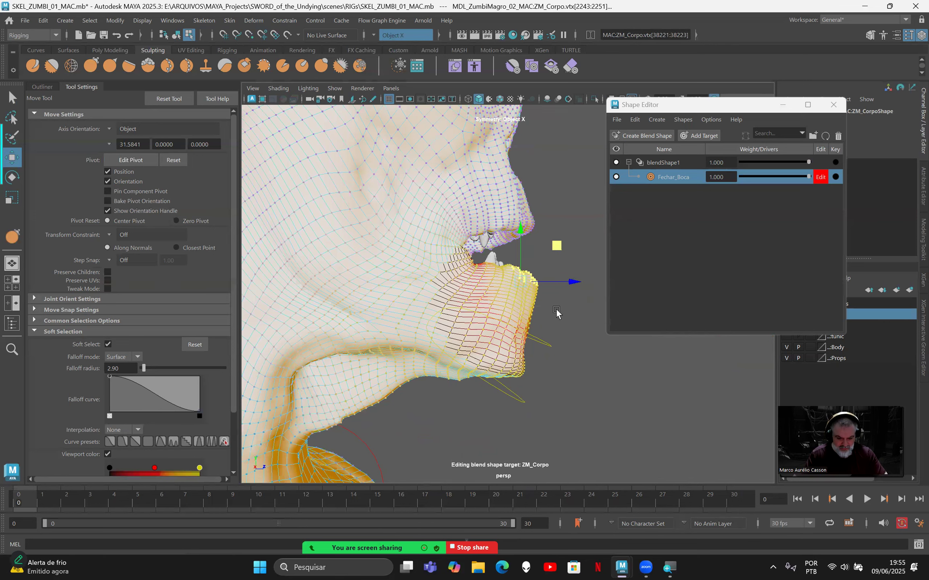
# - Select a lower-lip vertex near the mouth corner, set the soft selection falloff radius to 1.73 and raise it on both sides
pyautogui.scroll(2, 506, 314)
pyautogui.scroll(2, 417, 334)
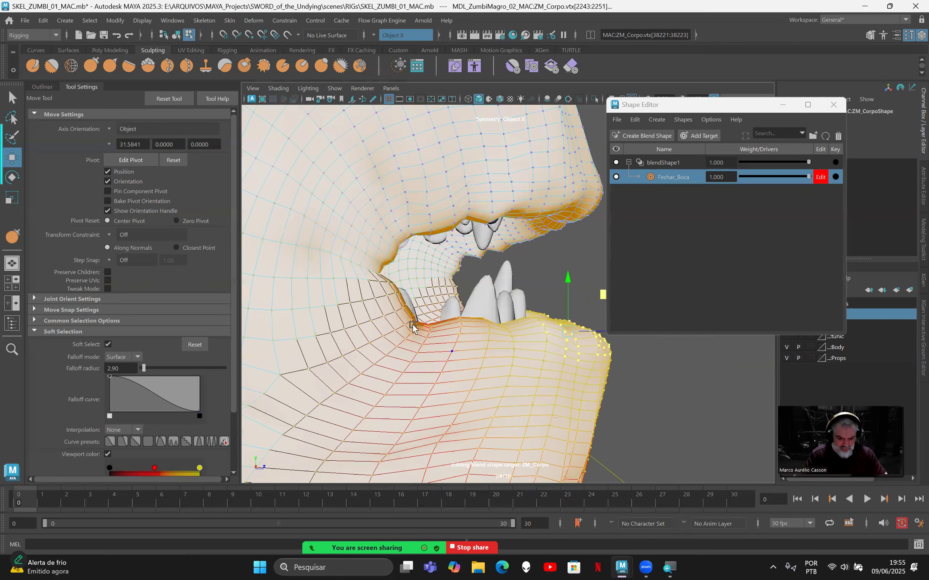
pyautogui.click(415, 324)
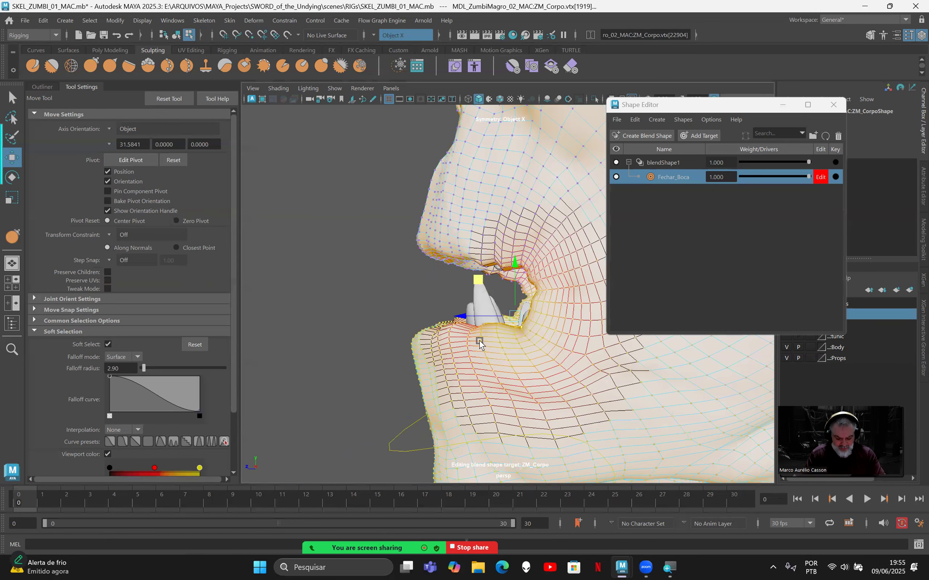
pyautogui.moveTo(539, 356); pyautogui.dragTo(473, 258)
pyautogui.keyDown('alt'); pyautogui.moveTo(446, 316); pyautogui.dragTo(461, 333); pyautogui.keyUp('alt')
pyautogui.keyDown('alt'); pyautogui.moveTo(461, 334); pyautogui.dragTo(499, 384, button='right'); pyautogui.keyUp('alt')
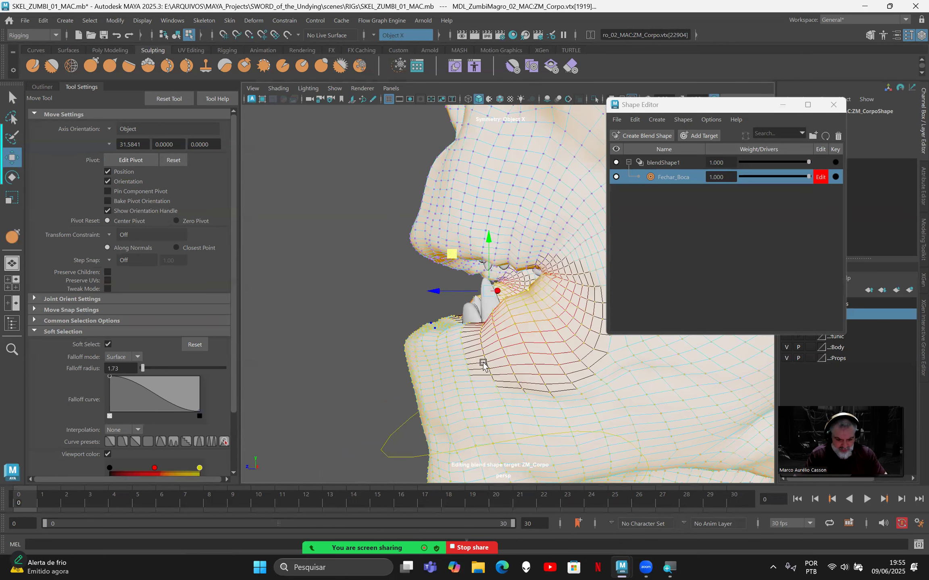
# - Raise the vertices along the front sides of the lower lip's rim to narrow the mouth opening
pyautogui.keyDown('alt'); pyautogui.moveTo(463, 365); pyautogui.dragTo(458, 362); pyautogui.keyUp('alt')
pyautogui.click(457, 362)
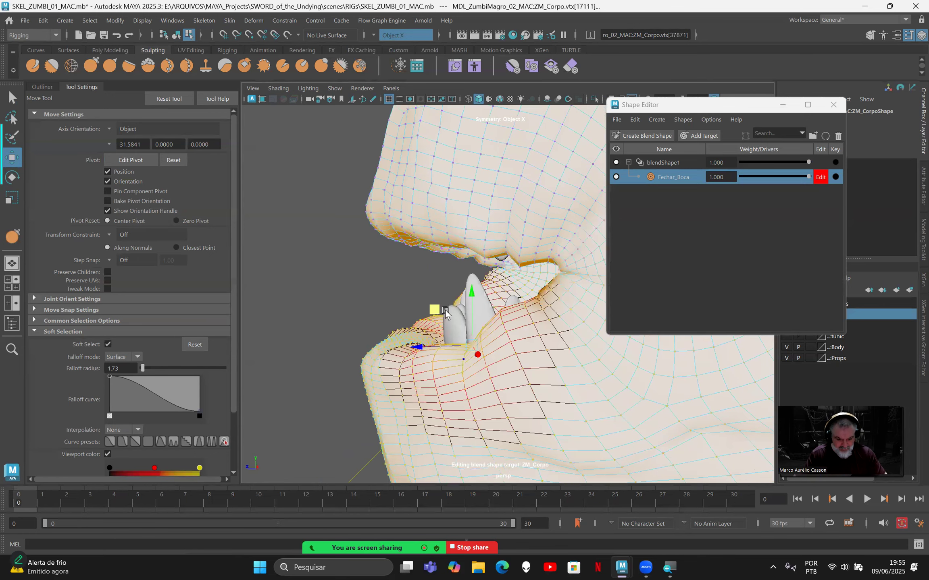
pyautogui.keyDown('alt'); pyautogui.moveTo(427, 309); pyautogui.dragTo(474, 331); pyautogui.keyUp('alt')
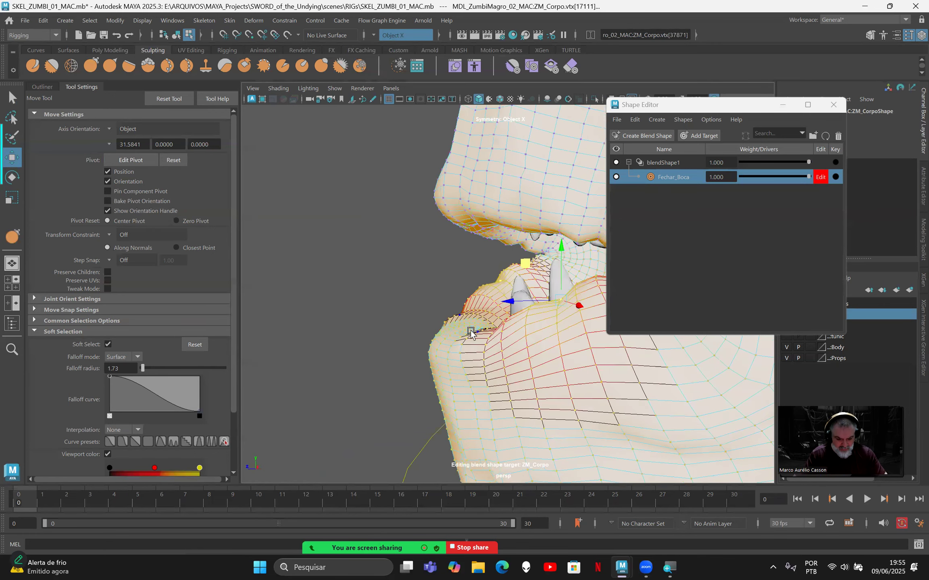
pyautogui.click(469, 330)
pyautogui.moveTo(434, 298); pyautogui.dragTo(450, 264)
pyautogui.click(487, 316)
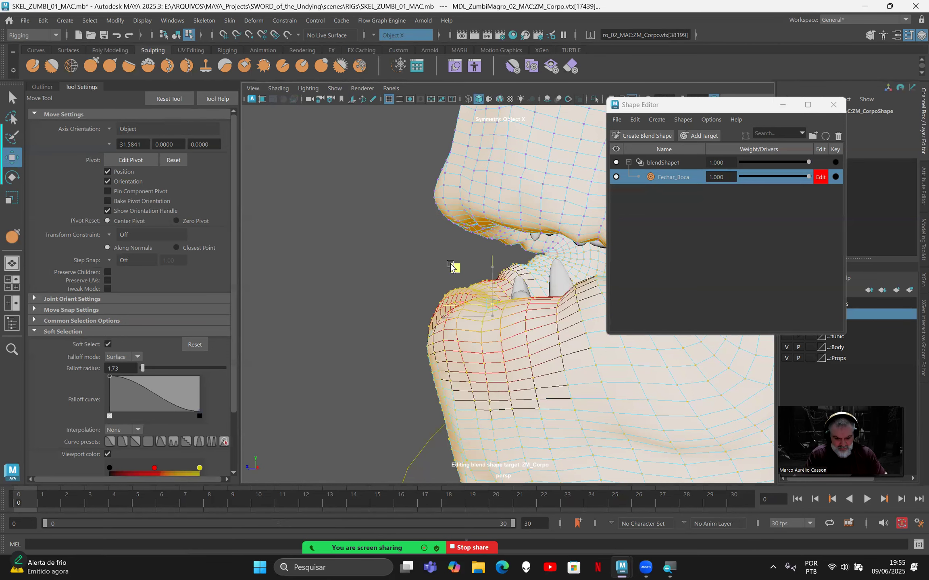
# - Raise the dipped centre of the lower lip and a neighbouring rim vertex to even out the lip line
pyautogui.keyDown('alt'); pyautogui.moveTo(451, 339); pyautogui.dragTo(468, 316); pyautogui.keyUp('alt')
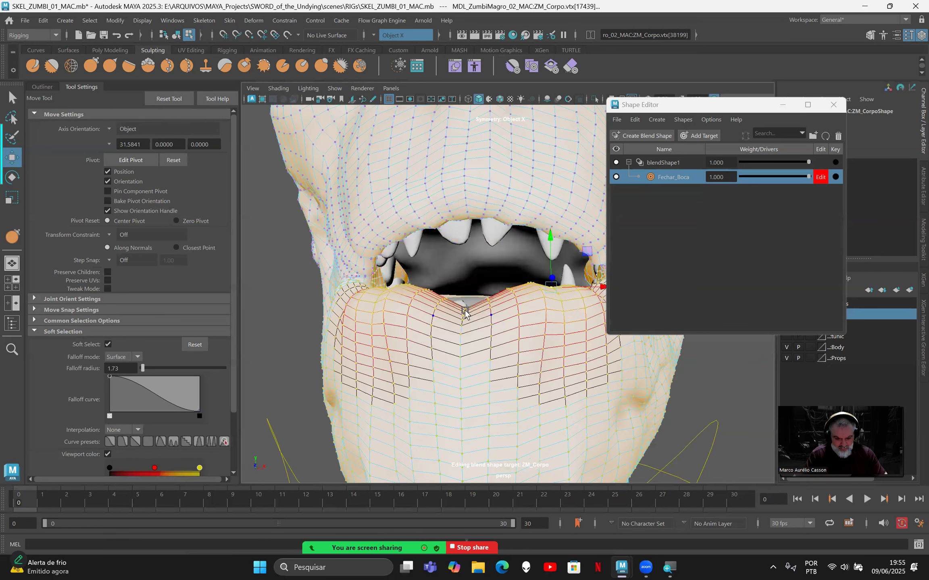
pyautogui.click(465, 307)
pyautogui.moveTo(465, 258); pyautogui.dragTo(466, 216)
pyautogui.keyDown('alt'); pyautogui.moveTo(511, 305); pyautogui.dragTo(531, 295); pyautogui.keyUp('alt')
pyautogui.click(504, 277)
pyautogui.keyDown('alt'); pyautogui.moveTo(520, 250); pyautogui.dragTo(505, 213); pyautogui.keyUp('alt')
# - Move the lower lip's rim vertices between the centre and the mouth corners to bring them closer to the upper lip
pyautogui.keyDown('alt'); pyautogui.moveTo(547, 297); pyautogui.dragTo(492, 313); pyautogui.keyUp('alt')
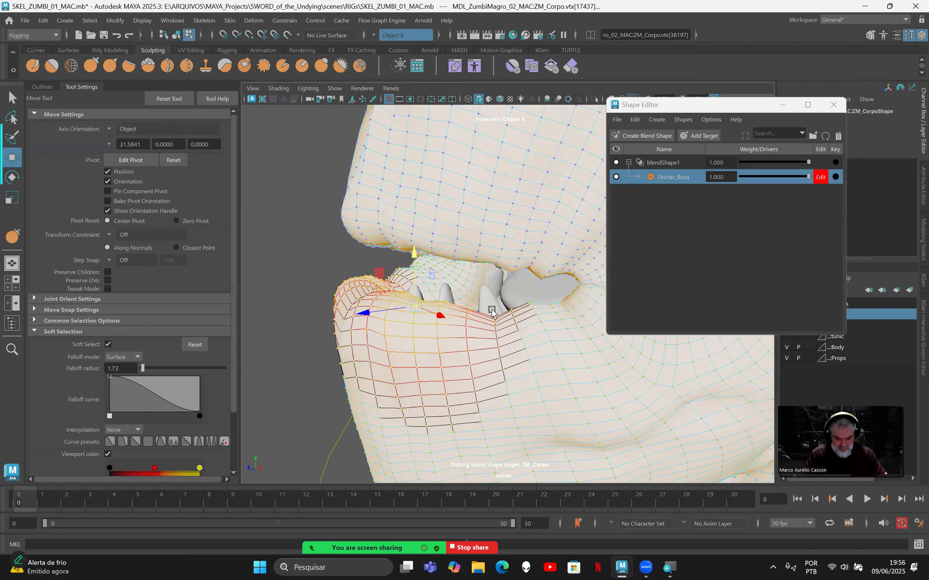
pyautogui.click(484, 278)
pyautogui.moveTo(492, 266); pyautogui.dragTo(496, 303)
pyautogui.keyDown('alt'); pyautogui.moveTo(477, 253); pyautogui.dragTo(481, 252); pyautogui.keyUp('alt')
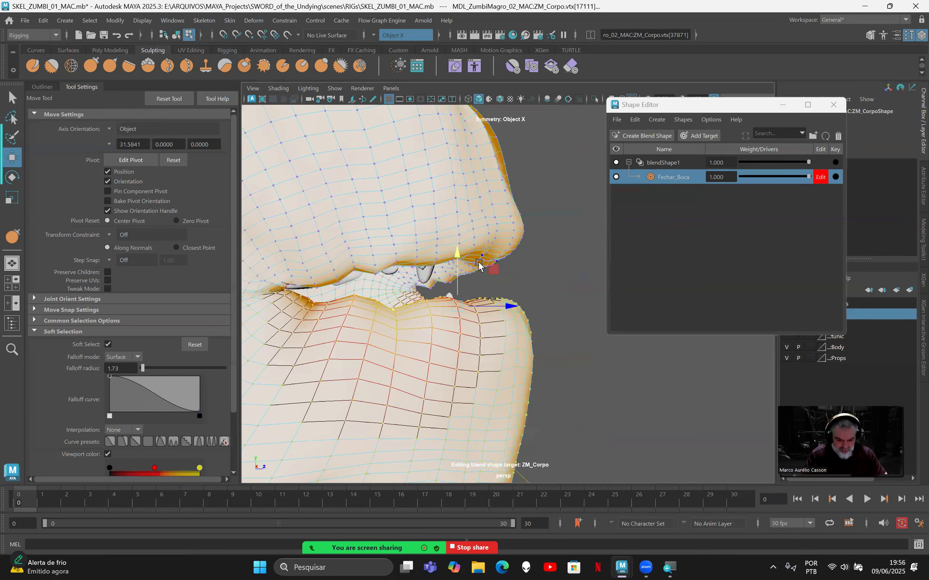
# - Lower the upper lip's side rim vertices toward the lower lip, reducing the soft selection falloff radius to 0.79
pyautogui.click(479, 264)
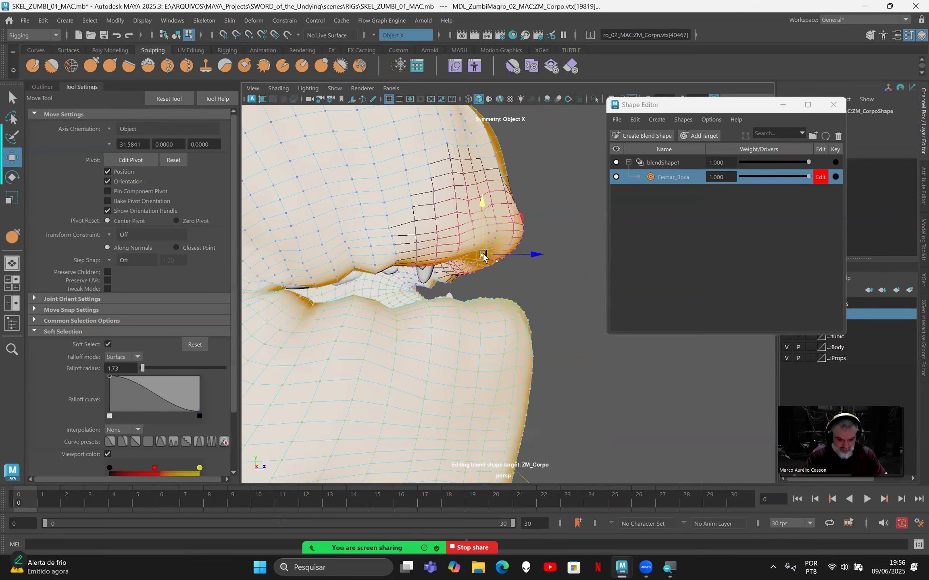
pyautogui.click(396, 266)
pyautogui.moveTo(400, 262); pyautogui.dragTo(382, 279)
pyautogui.click(354, 280)
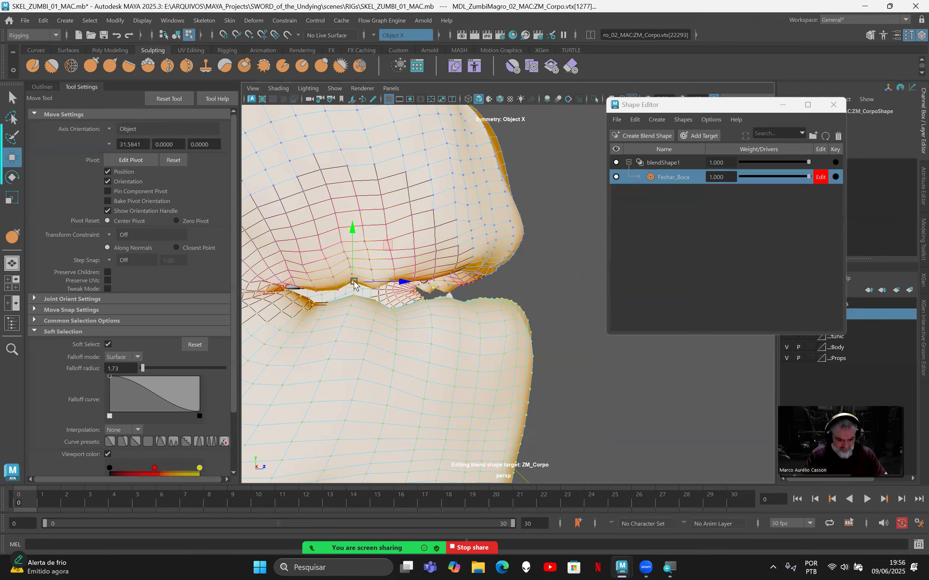
pyautogui.moveTo(416, 283); pyautogui.dragTo(420, 278)
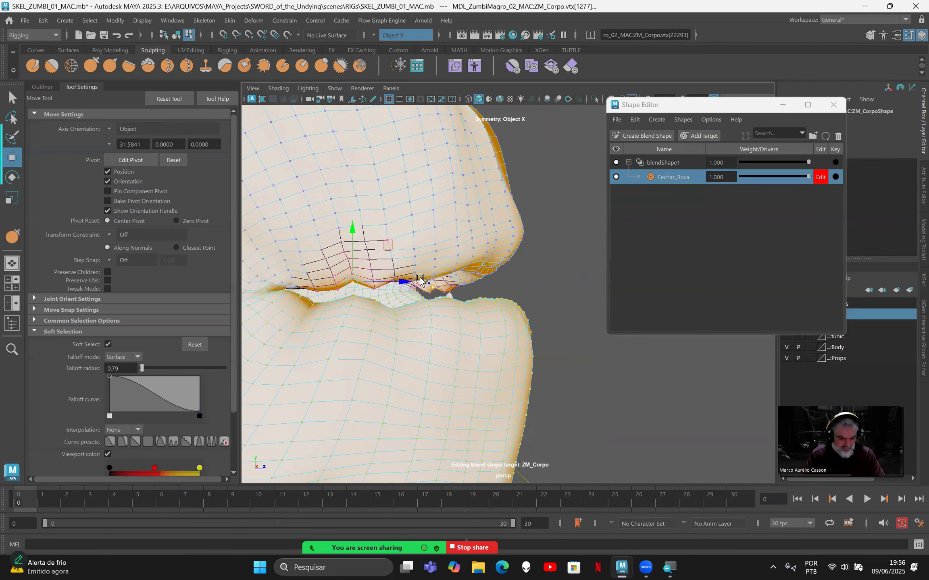
pyautogui.moveTo(350, 249)
pyautogui.mouseDown()
pyautogui.moveTo(350, 238)
pyautogui.moveTo(350, 253)
pyautogui.mouseUp()
# - Select the vertex just above the centre edge of the upper lip and push it back toward the mouth
pyautogui.keyDown('alt'); pyautogui.moveTo(406, 298); pyautogui.dragTo(398, 297); pyautogui.keyUp('alt')
pyautogui.keyDown('alt'); pyautogui.moveTo(324, 302); pyautogui.dragTo(367, 356); pyautogui.keyUp('alt')
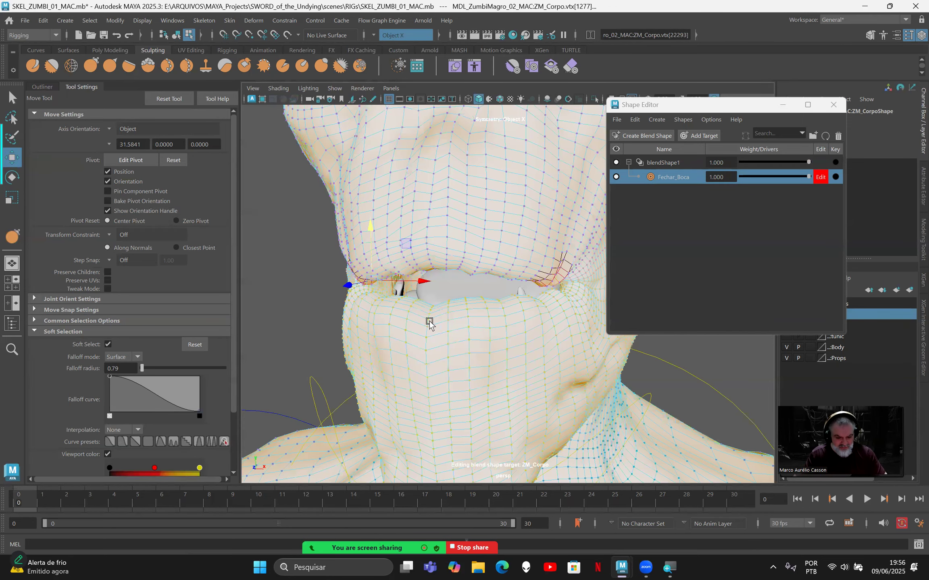
pyautogui.keyDown('alt'); pyautogui.moveTo(487, 361); pyautogui.dragTo(417, 274); pyautogui.keyUp('alt')
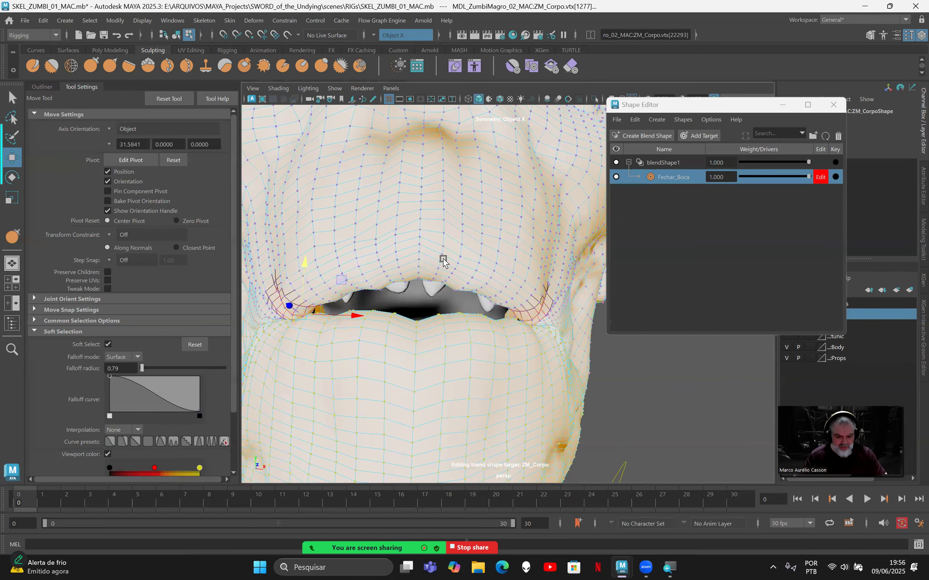
pyautogui.keyDown('alt'); pyautogui.moveTo(472, 201); pyautogui.dragTo(484, 211); pyautogui.keyUp('alt')
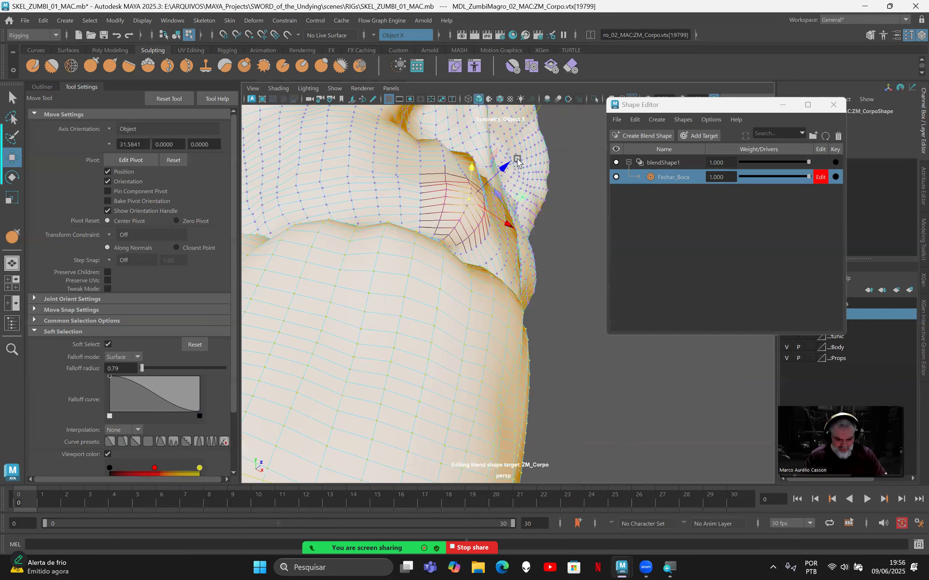
pyautogui.moveTo(509, 164); pyautogui.dragTo(499, 176)
pyautogui.keyDown('alt'); pyautogui.moveTo(465, 217); pyautogui.dragTo(392, 266); pyautogui.keyUp('alt')
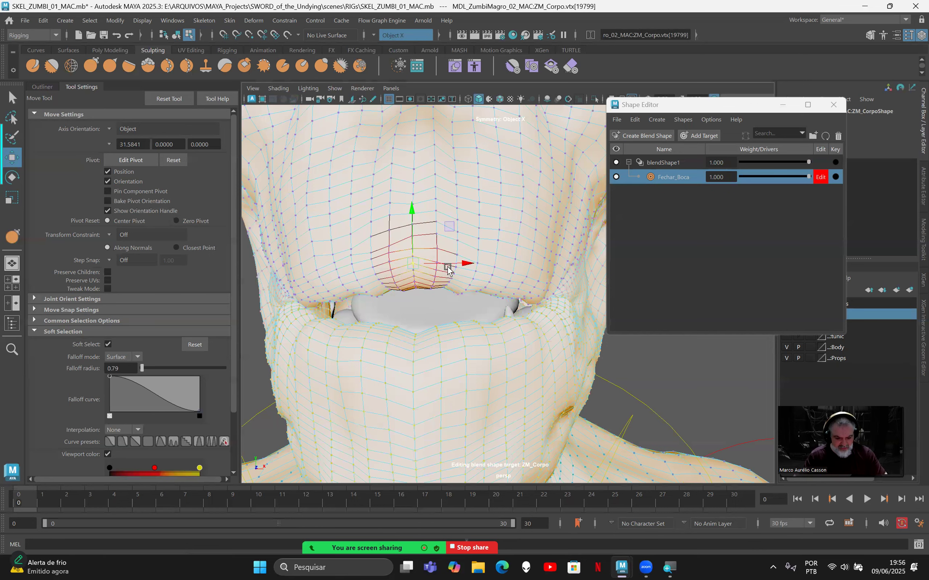
# - Paint-select the band of vertices along the lower lip's rim, from the mouth corner to the centre
pyautogui.keyDown('alt'); pyautogui.moveTo(306, 293); pyautogui.dragTo(398, 292); pyautogui.keyUp('alt')
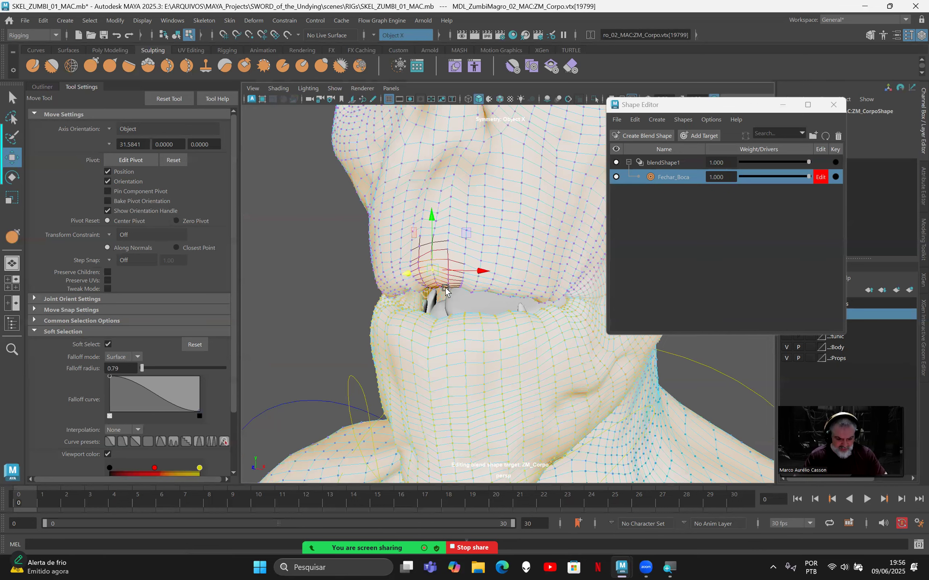
pyautogui.keyDown('alt'); pyautogui.moveTo(397, 336); pyautogui.dragTo(354, 367); pyautogui.keyUp('alt')
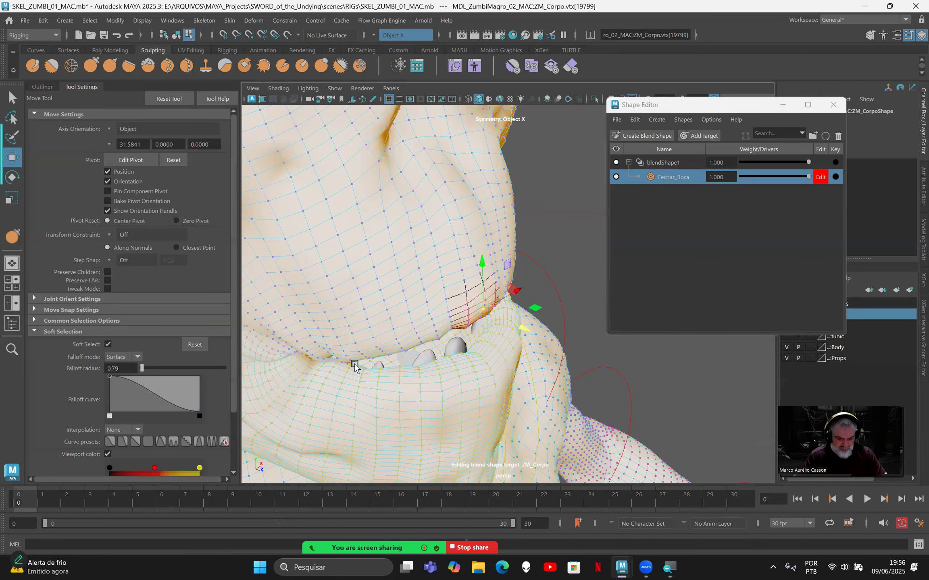
pyautogui.press('[')
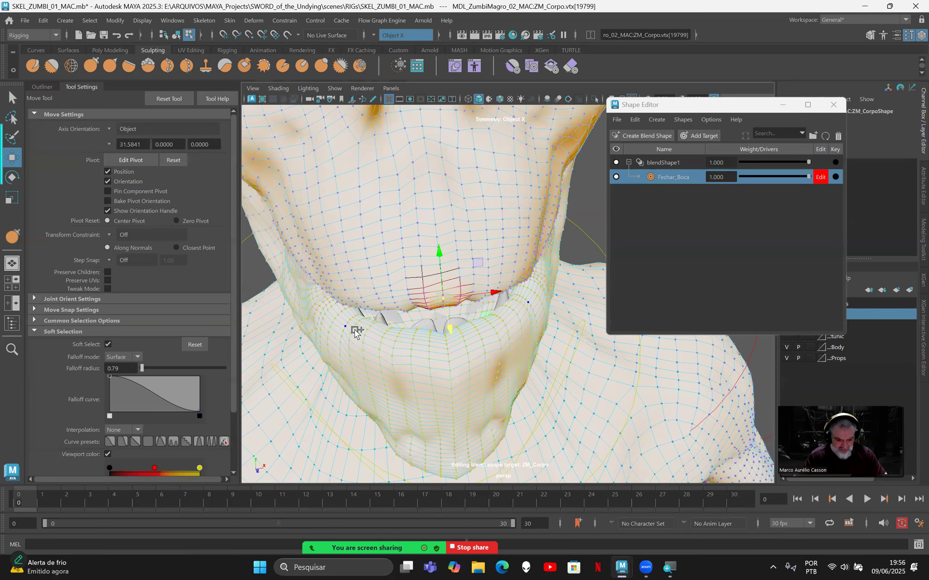
pyautogui.click(354, 329)
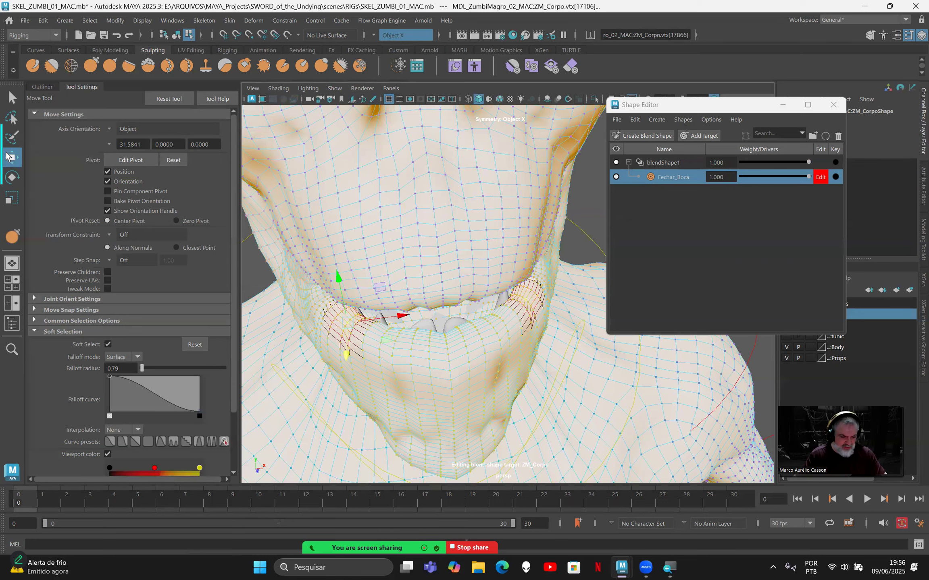
pyautogui.click(14, 138)
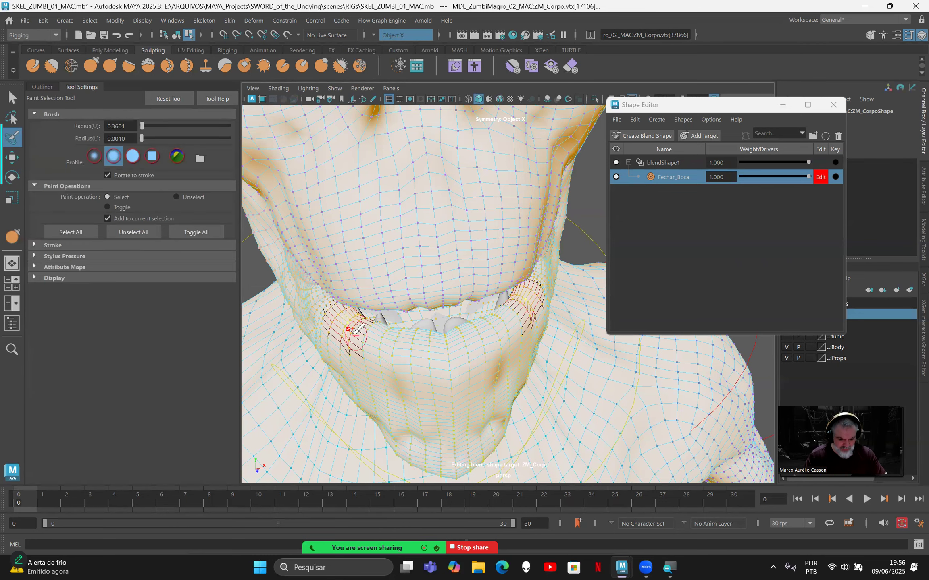
pyautogui.moveTo(362, 331)
pyautogui.mouseDown()
pyautogui.moveTo(403, 351)
pyautogui.moveTo(439, 351)
pyautogui.mouseUp()
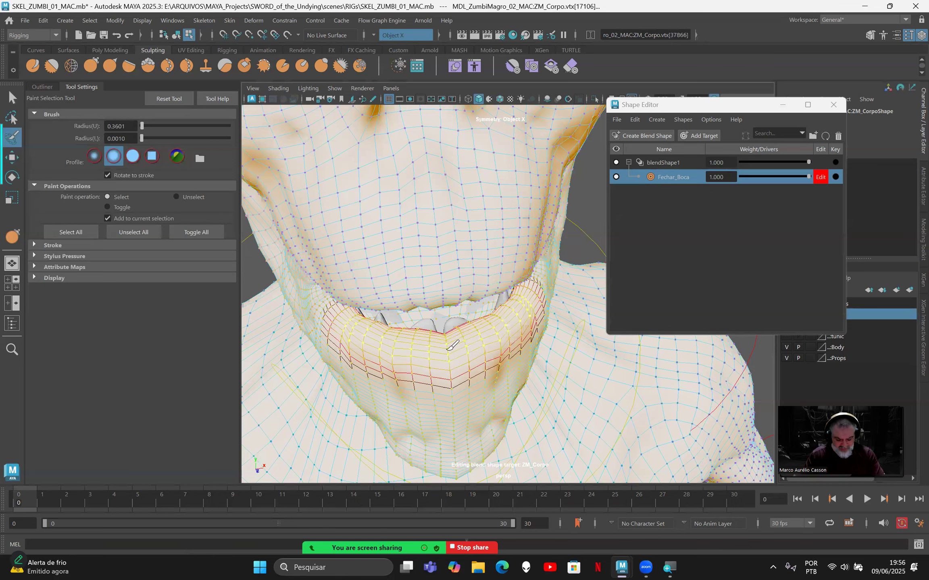
pyautogui.moveTo(479, 354)
pyautogui.mouseDown()
pyautogui.moveTo(502, 366)
pyautogui.moveTo(441, 368)
pyautogui.moveTo(444, 357)
pyautogui.moveTo(530, 376)
pyautogui.mouseUp()
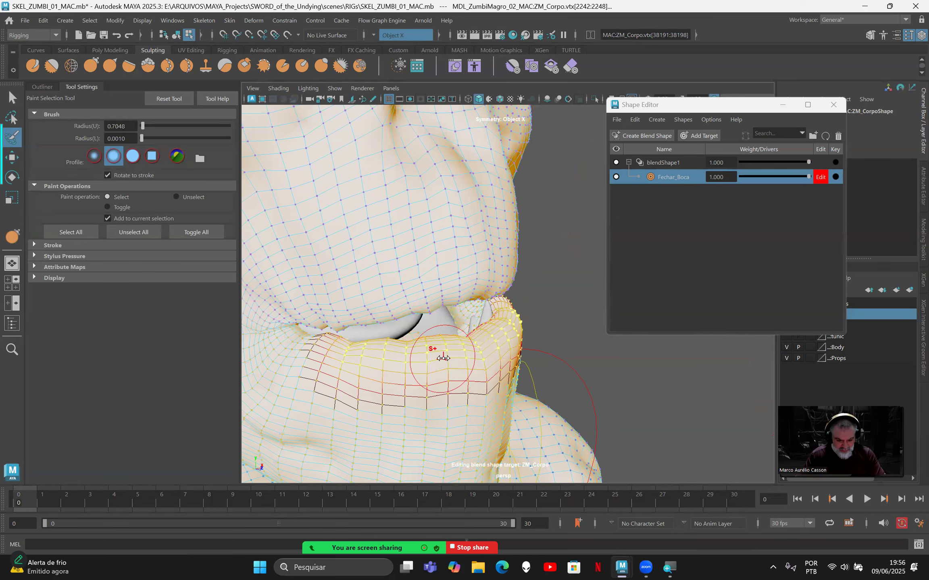
# - Set the soft selection falloff radius to 1.58 and raise the selected lower lip band until it meets the upper lip
pyautogui.press('w')
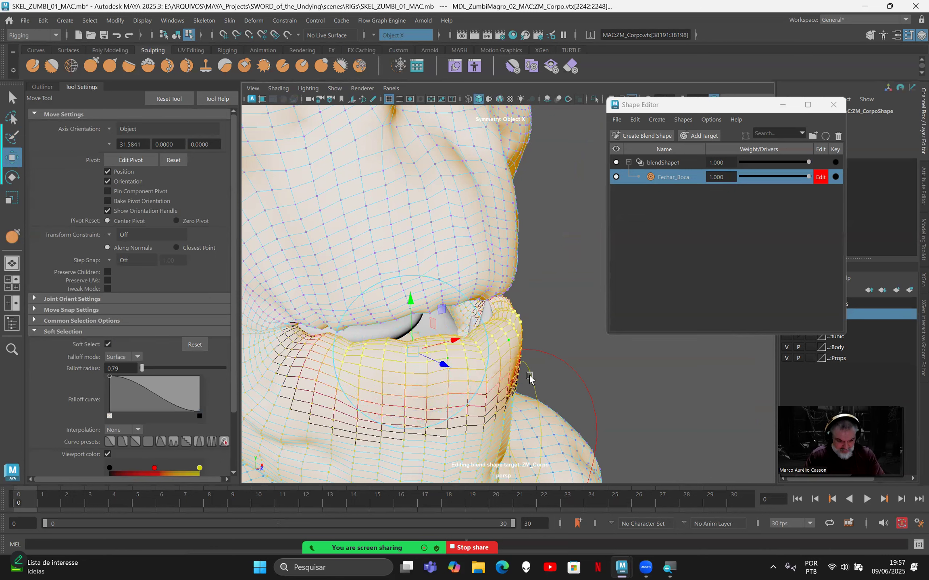
pyautogui.keyDown('alt'); pyautogui.moveTo(470, 419); pyautogui.dragTo(451, 390); pyautogui.keyUp('alt')
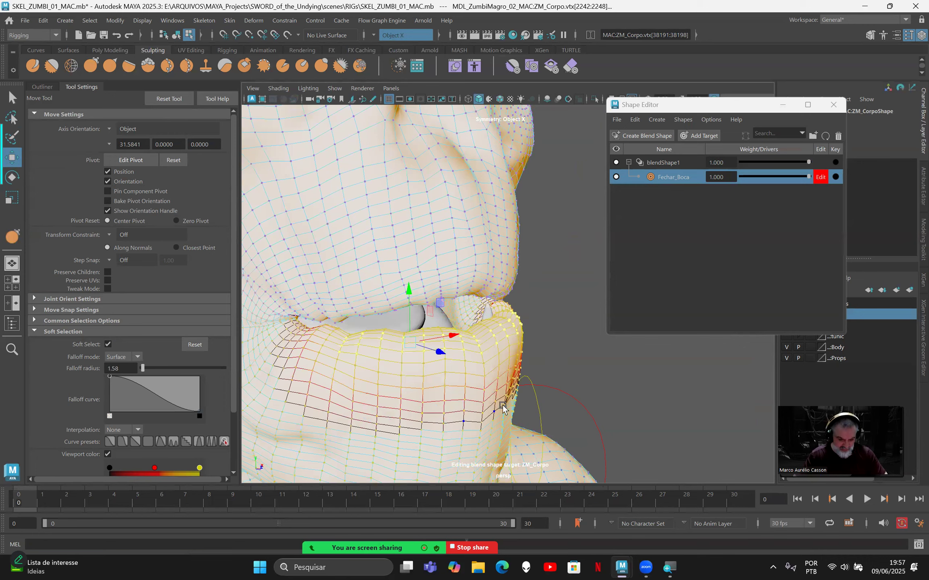
pyautogui.keyDown('alt'); pyautogui.moveTo(503, 404); pyautogui.dragTo(486, 403); pyautogui.keyUp('alt')
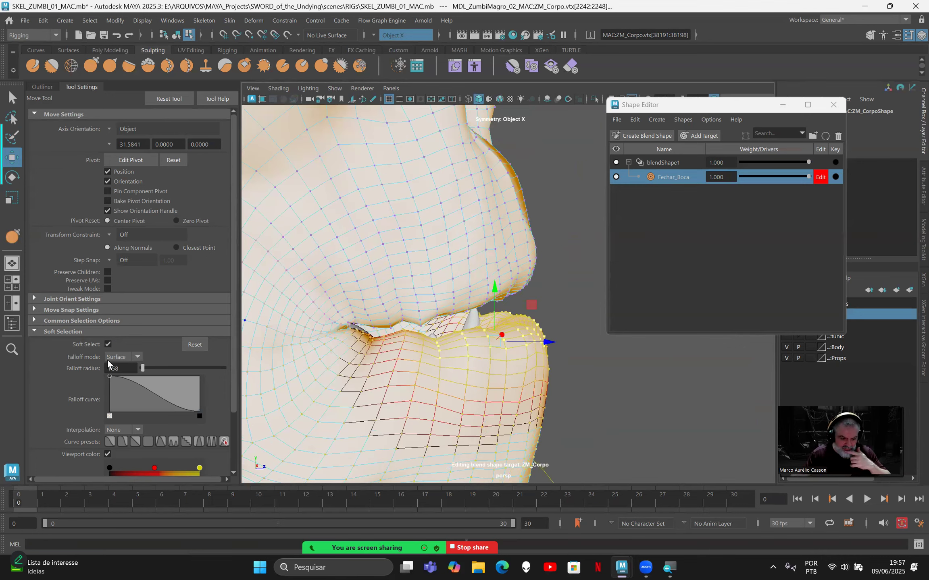
pyautogui.keyDown('alt'); pyautogui.moveTo(508, 351); pyautogui.dragTo(546, 276); pyautogui.keyUp('alt')
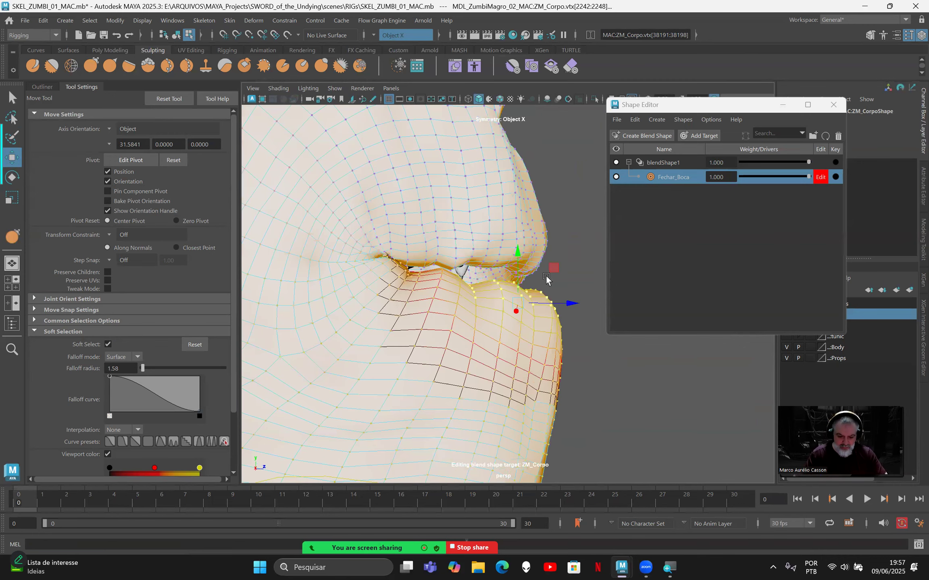
pyautogui.moveTo(565, 268); pyautogui.dragTo(569, 247, button='middle')
pyautogui.moveTo(570, 244); pyautogui.dragTo(568, 249)
pyautogui.keyDown('alt'); pyautogui.moveTo(462, 291); pyautogui.dragTo(452, 297); pyautogui.keyUp('alt')
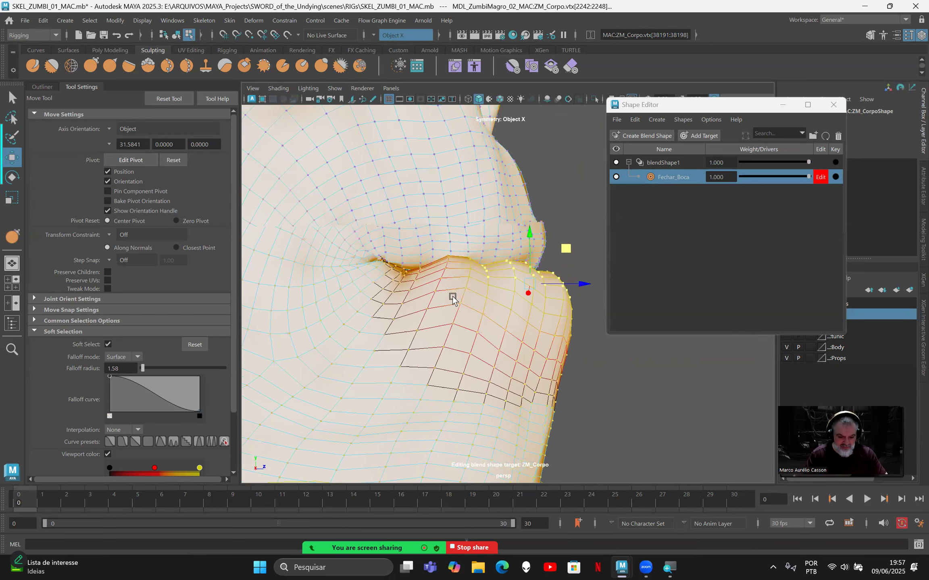
pyautogui.keyDown('alt'); pyautogui.moveTo(393, 300); pyautogui.dragTo(329, 303); pyautogui.keyUp('alt')
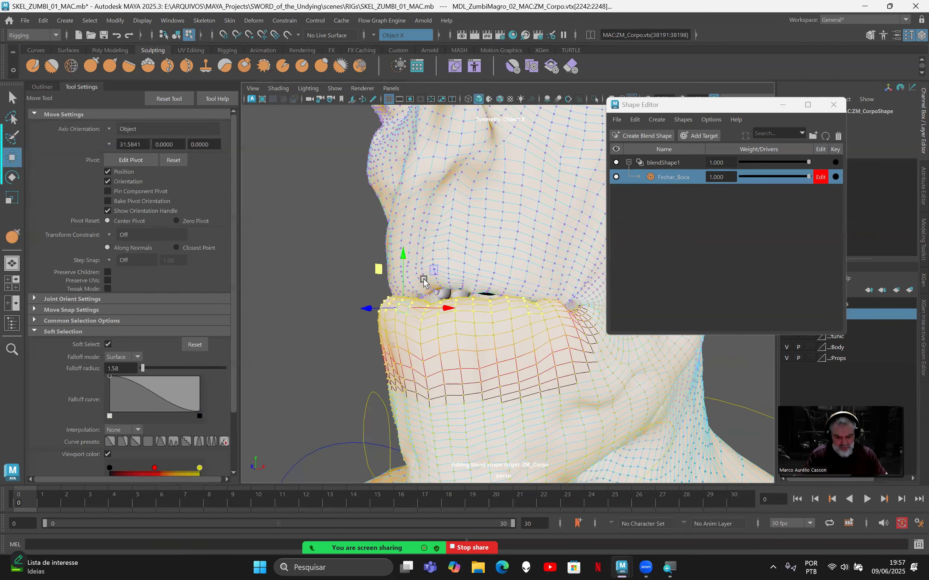
pyautogui.keyDown('alt'); pyautogui.moveTo(415, 290); pyautogui.dragTo(403, 251); pyautogui.keyUp('alt')
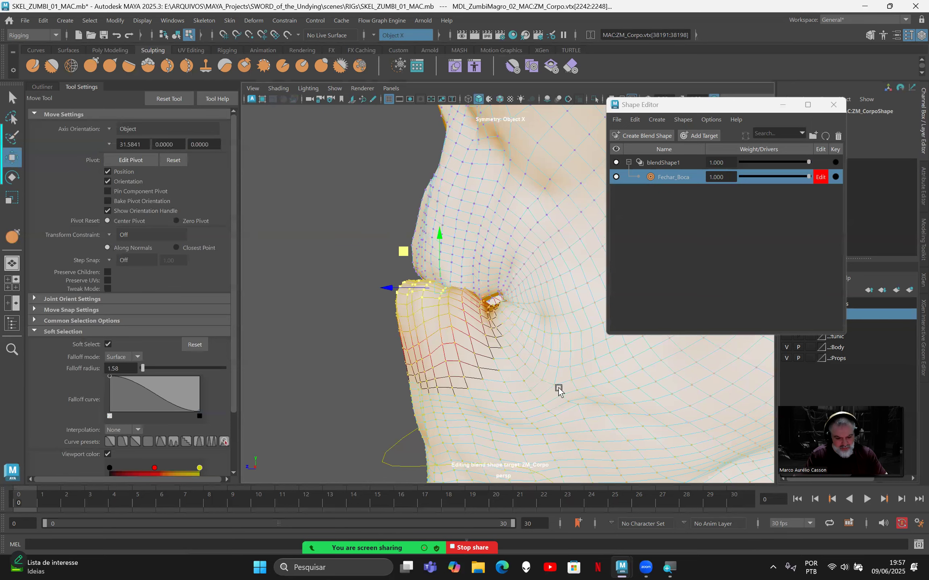
# - Raise the centre vertex of the lower lip's rim to close the gap beneath the upper lip
pyautogui.press('[')
pyautogui.press('[')
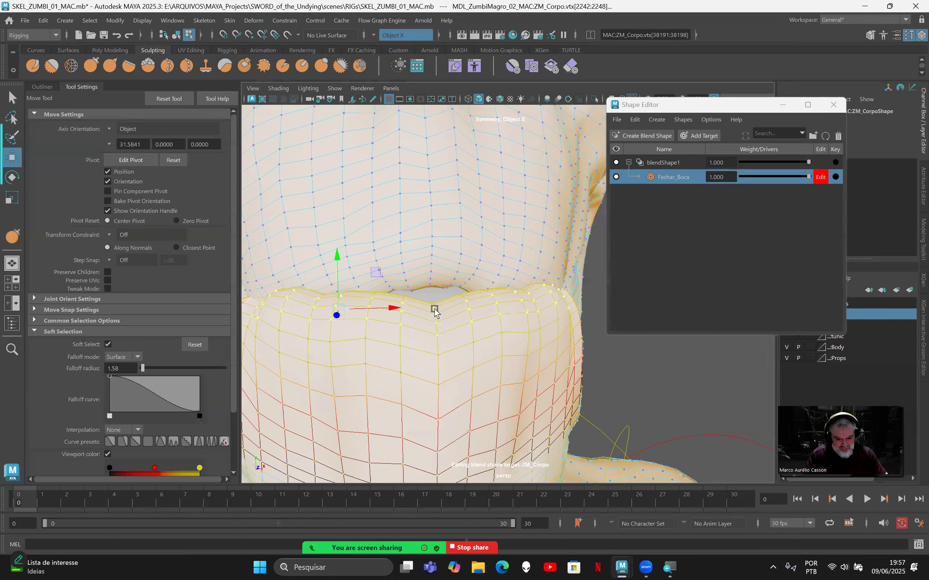
pyautogui.click(433, 307)
pyautogui.moveTo(433, 257); pyautogui.dragTo(432, 238)
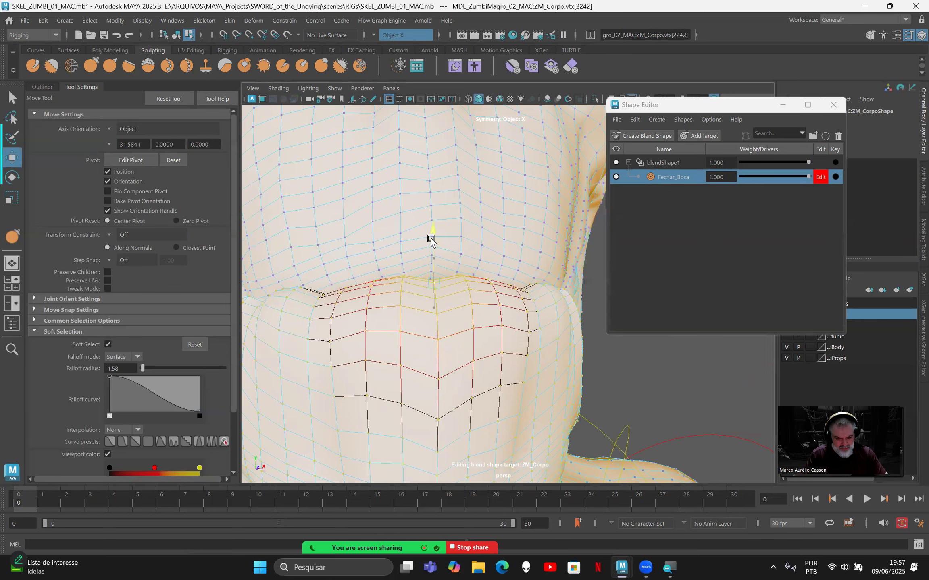
pyautogui.keyDown('alt'); pyautogui.moveTo(426, 316); pyautogui.dragTo(433, 314); pyautogui.keyUp('alt')
pyautogui.press('[')
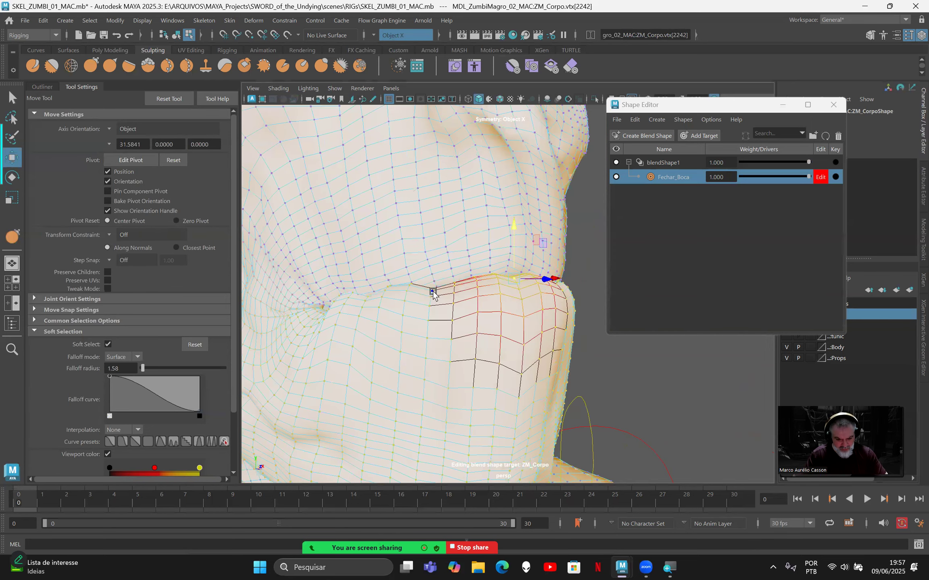
# - Raise the lower lip's rim vertices between the centre and the mouth corner to meet the upper lip
pyautogui.click(432, 291)
pyautogui.moveTo(431, 244); pyautogui.dragTo(430, 241)
pyautogui.press('[')
pyautogui.press('[')
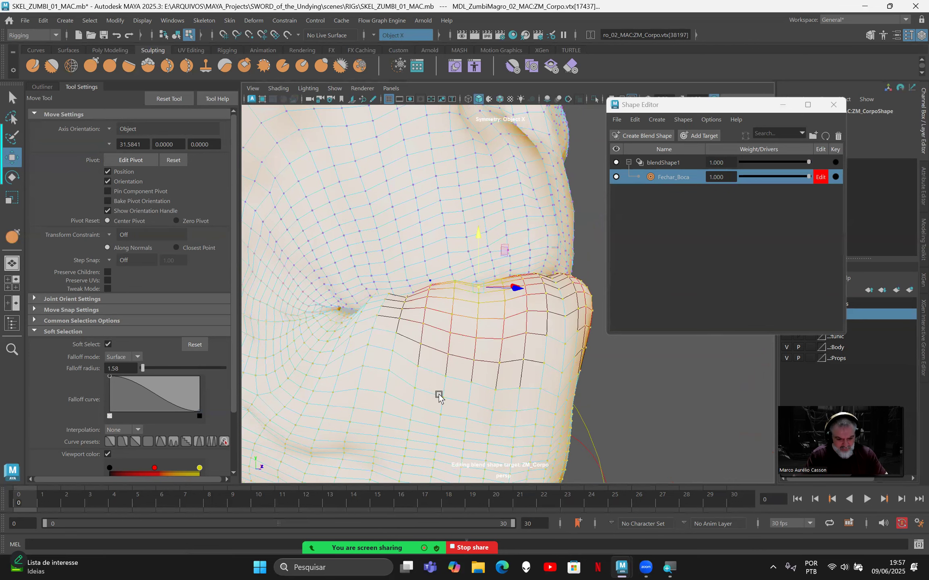
pyautogui.click(439, 376)
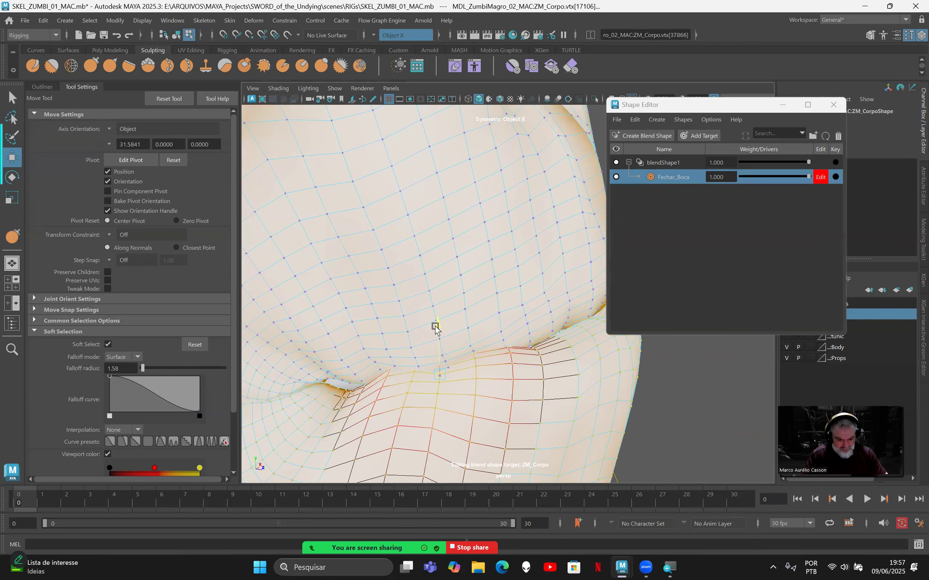
# - Reduce the soft selection falloff radius to 0.76, then raise the lower lip vertex at the mouth corner and shift it sideways
pyautogui.click(347, 395)
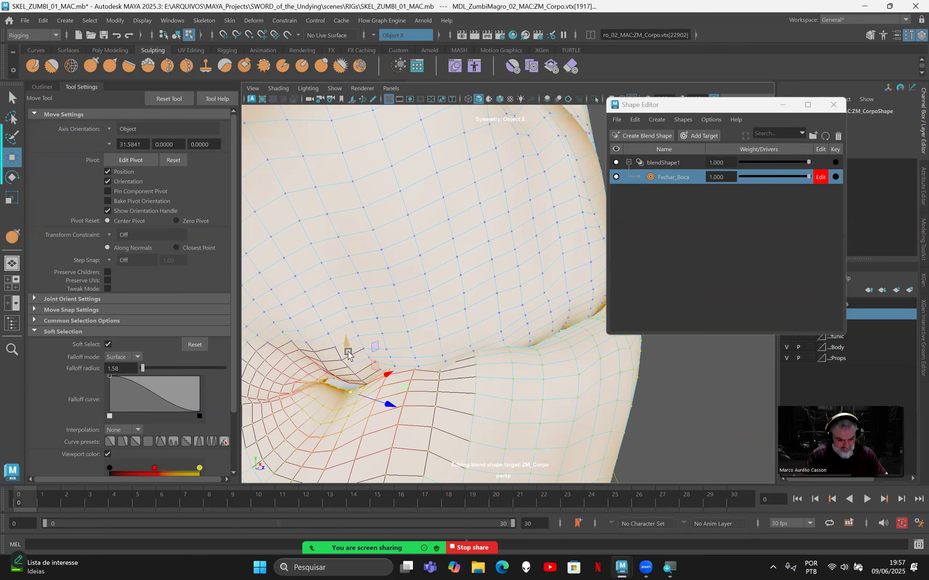
pyautogui.press('b')
pyautogui.moveTo(325, 398); pyautogui.dragTo(379, 406)
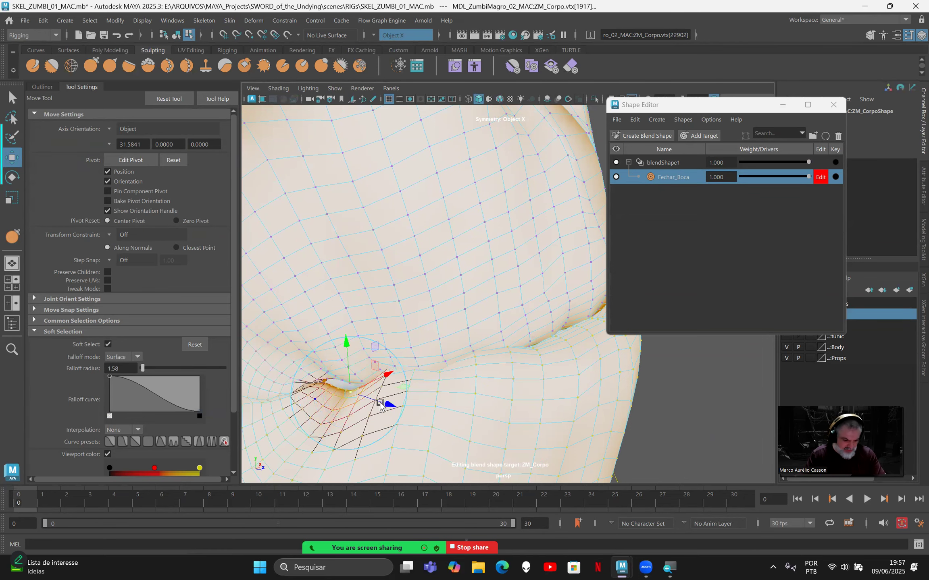
pyautogui.moveTo(347, 343); pyautogui.dragTo(352, 333)
pyautogui.keyDown('alt'); pyautogui.moveTo(369, 409); pyautogui.dragTo(472, 360); pyautogui.keyUp('alt')
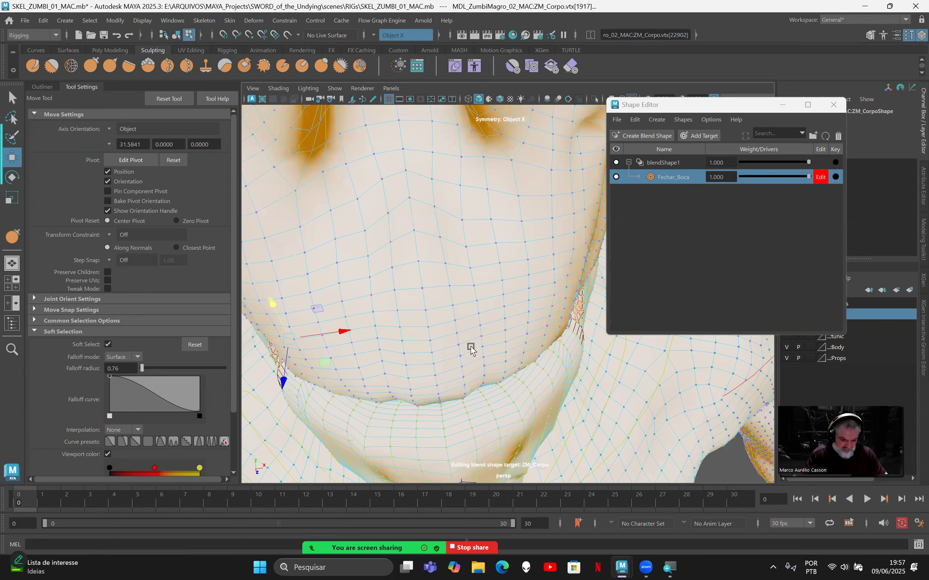
pyautogui.keyDown('alt'); pyautogui.moveTo(457, 325); pyautogui.dragTo(450, 327); pyautogui.keyUp('alt')
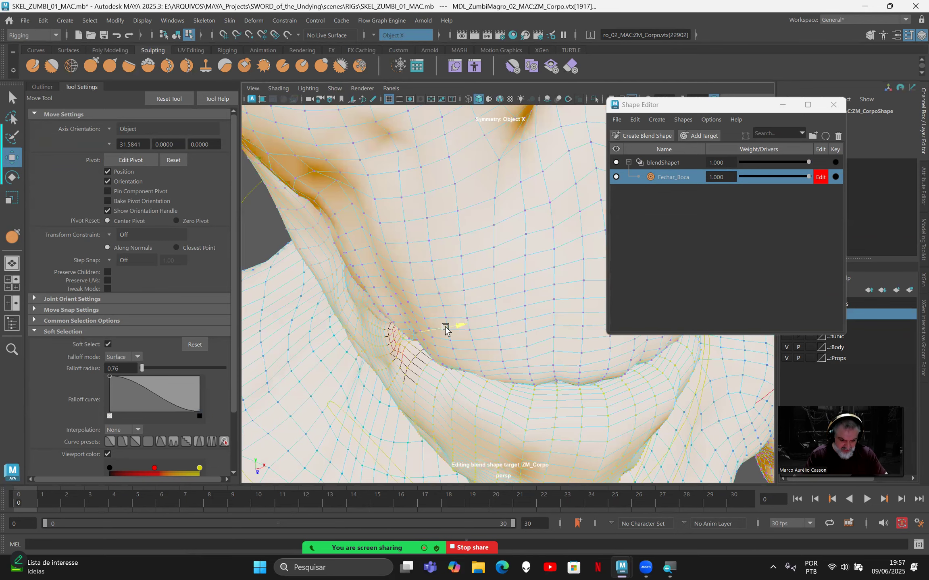
# - Move the neighbouring lip vertices at the mouth corner sideways and vertically to close the remaining small opening
pyautogui.keyDown('alt'); pyautogui.moveTo(448, 409); pyautogui.dragTo(411, 335); pyautogui.keyUp('alt')
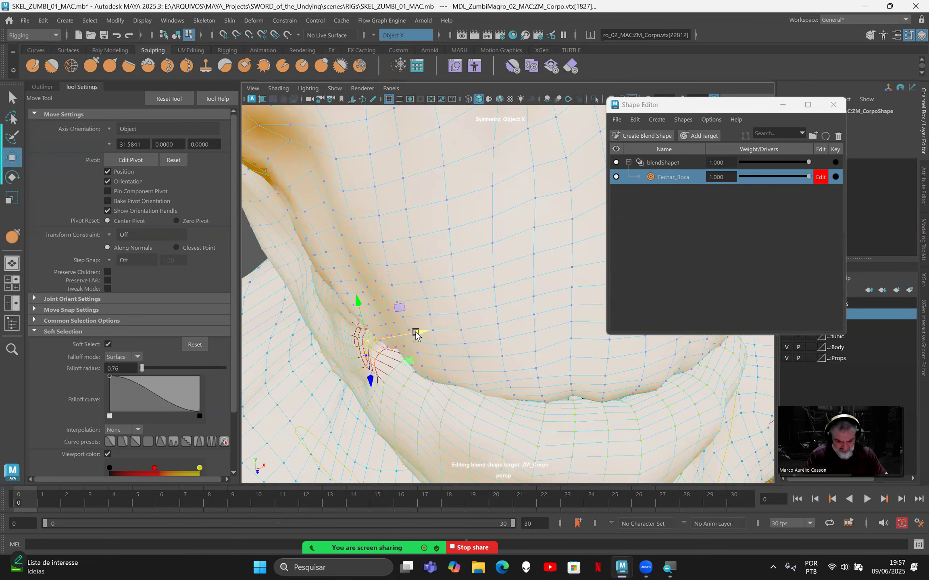
pyautogui.keyDown('alt'); pyautogui.moveTo(528, 356); pyautogui.dragTo(491, 369); pyautogui.keyUp('alt')
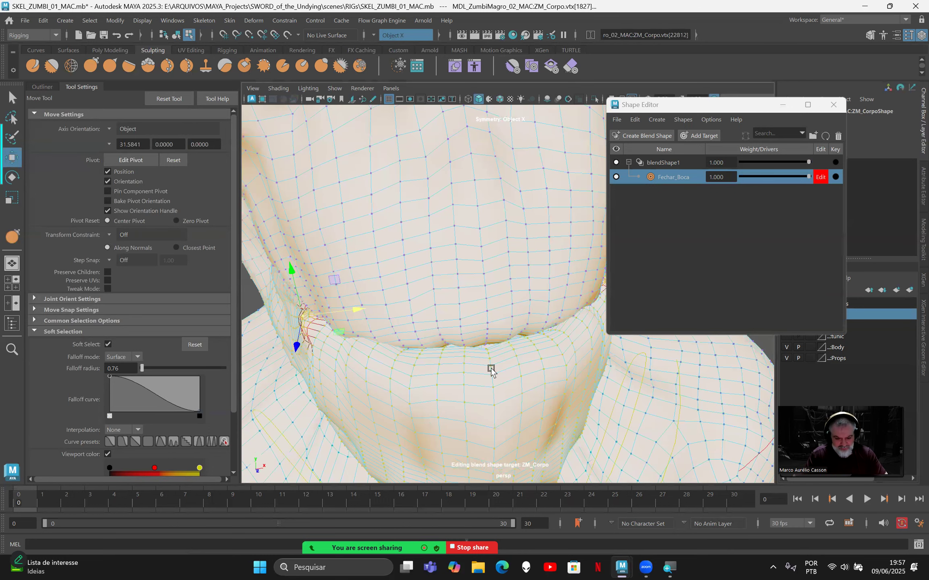
pyautogui.keyDown('alt'); pyautogui.moveTo(437, 333); pyautogui.dragTo(400, 335); pyautogui.keyUp('alt')
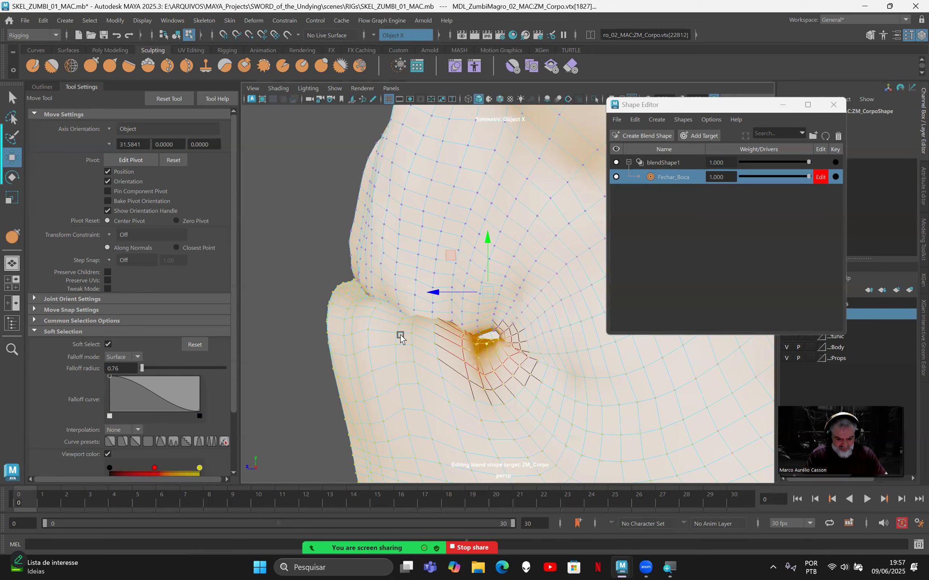
pyautogui.keyDown('alt'); pyautogui.moveTo(459, 344); pyautogui.dragTo(487, 385); pyautogui.keyUp('alt')
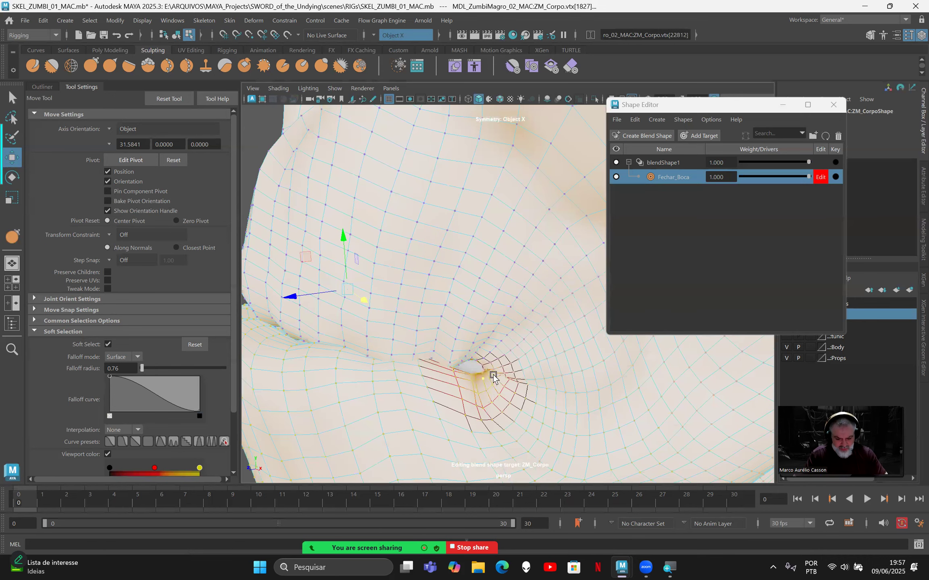
pyautogui.scroll(2, 462, 364)
pyautogui.click(463, 363)
pyautogui.moveTo(463, 313); pyautogui.dragTo(498, 286)
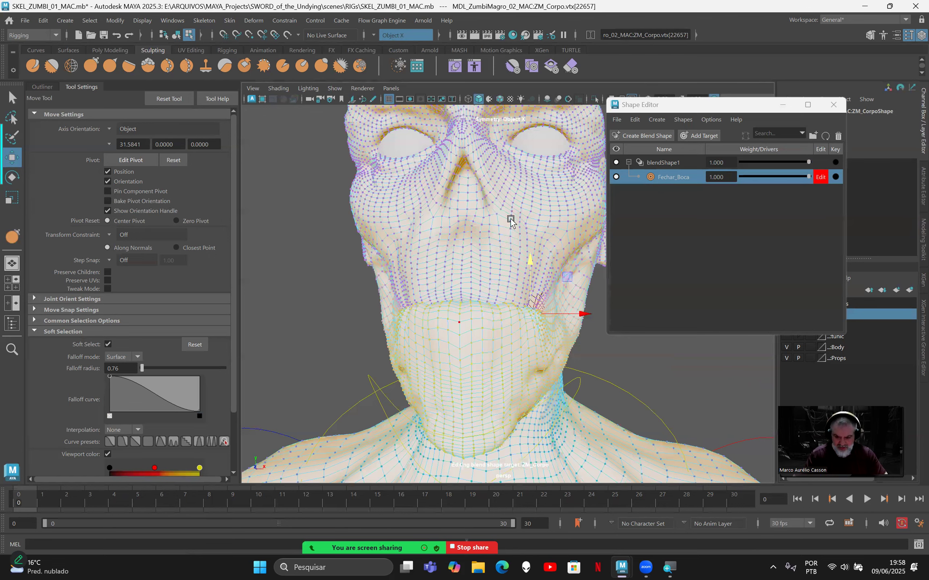
# - Return to object mode, test the Fechar_Boca weight and leave it at 0, and turn off editing for that target
pyautogui.keyDown('alt'); pyautogui.moveTo(525, 249); pyautogui.dragTo(429, 343); pyautogui.keyUp('alt')
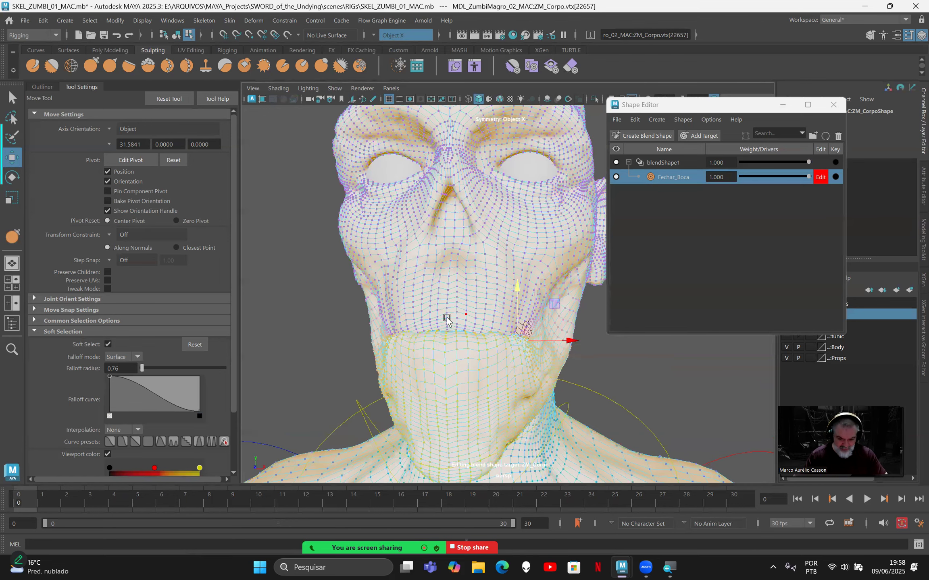
pyautogui.keyDown('alt'); pyautogui.moveTo(292, 244); pyautogui.dragTo(435, 234); pyautogui.keyUp('alt')
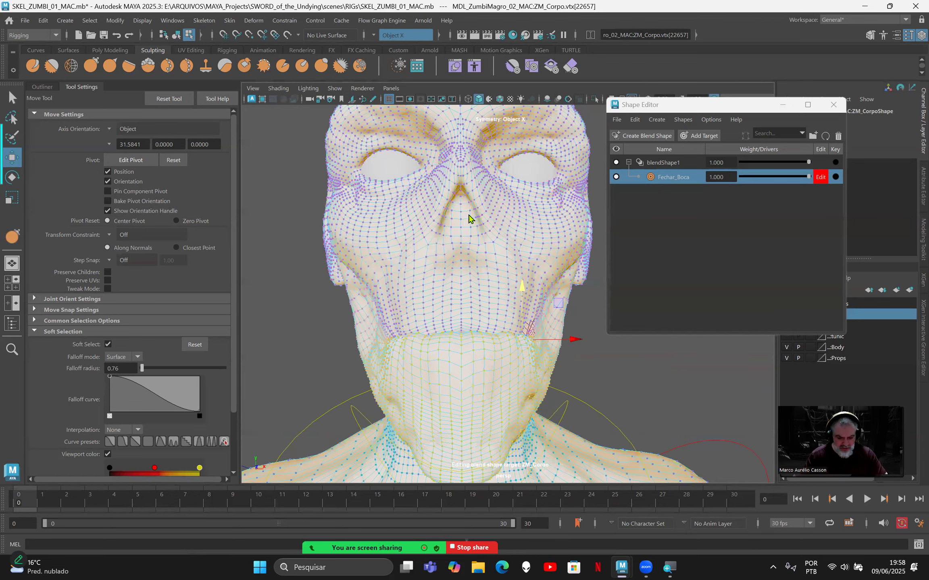
pyautogui.press('F8')
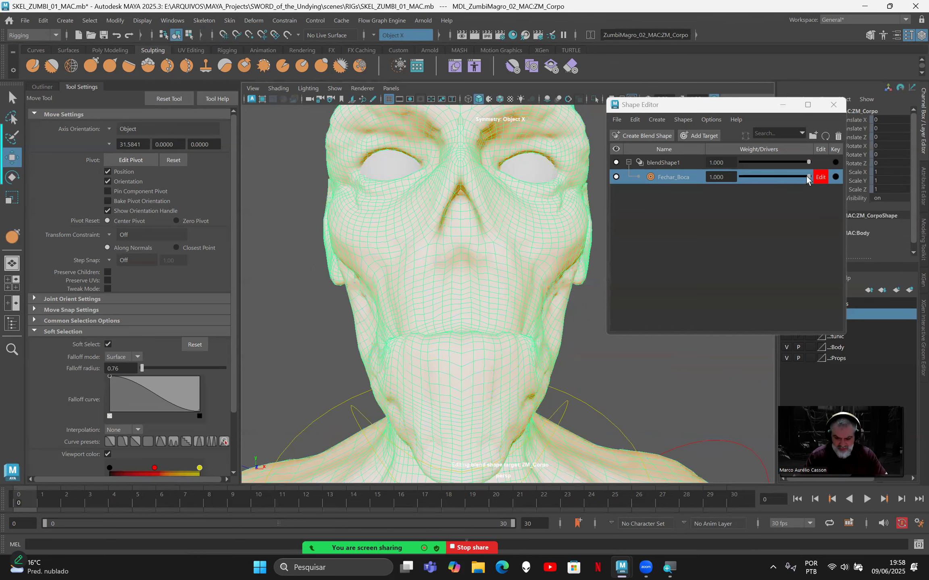
pyautogui.moveTo(735, 179); pyautogui.dragTo(800, 185)
pyautogui.click(795, 182)
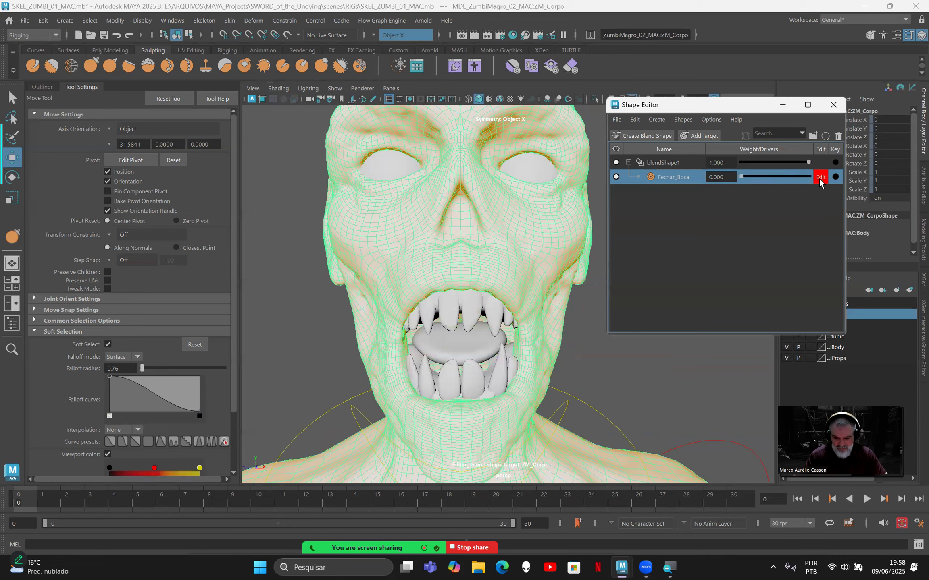
pyautogui.click(819, 179)
pyautogui.keyDown('alt'); pyautogui.moveTo(471, 309); pyautogui.dragTo(487, 330, button='middle'); pyautogui.keyUp('alt')
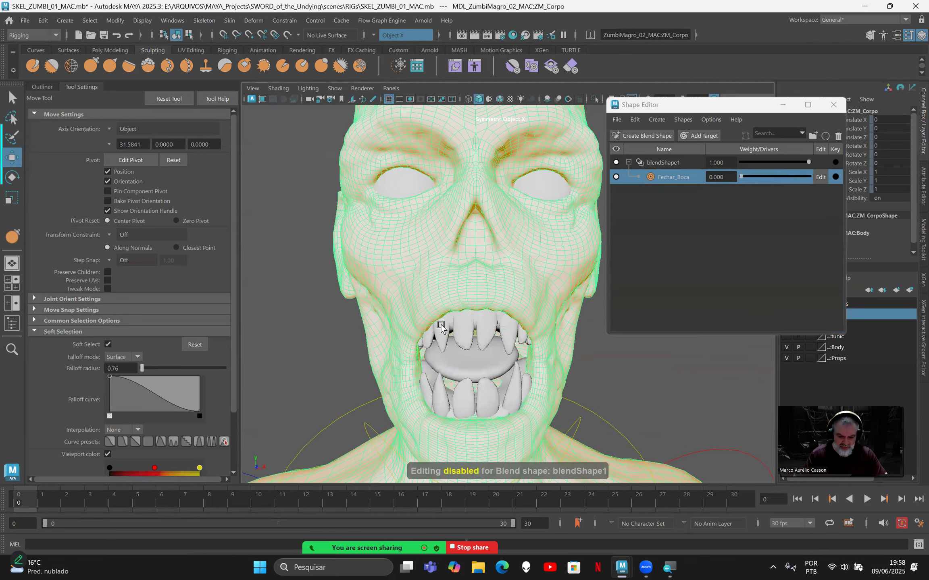
# - Add a second target to blendShape1 for the eye area
pyautogui.scroll(5, 528, 255)
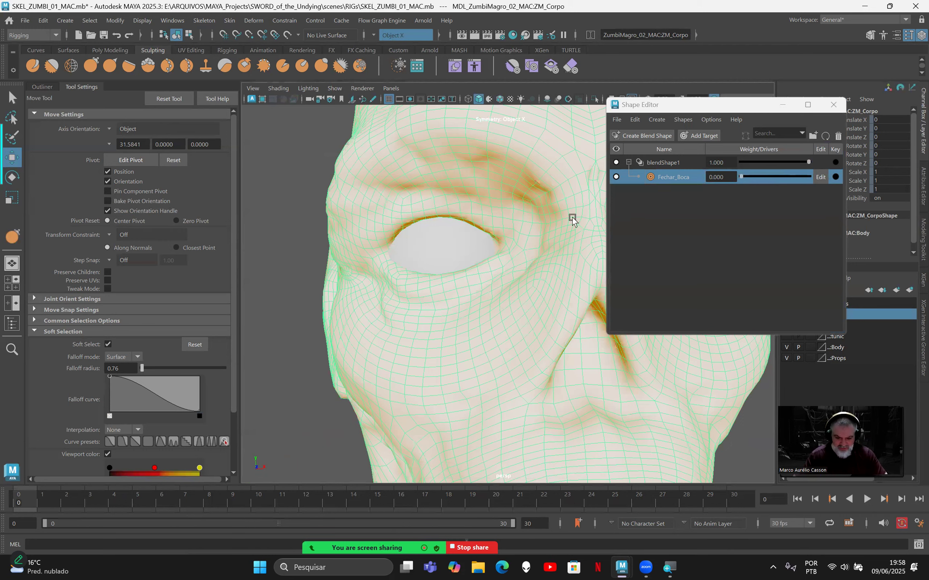
pyautogui.click(699, 136)
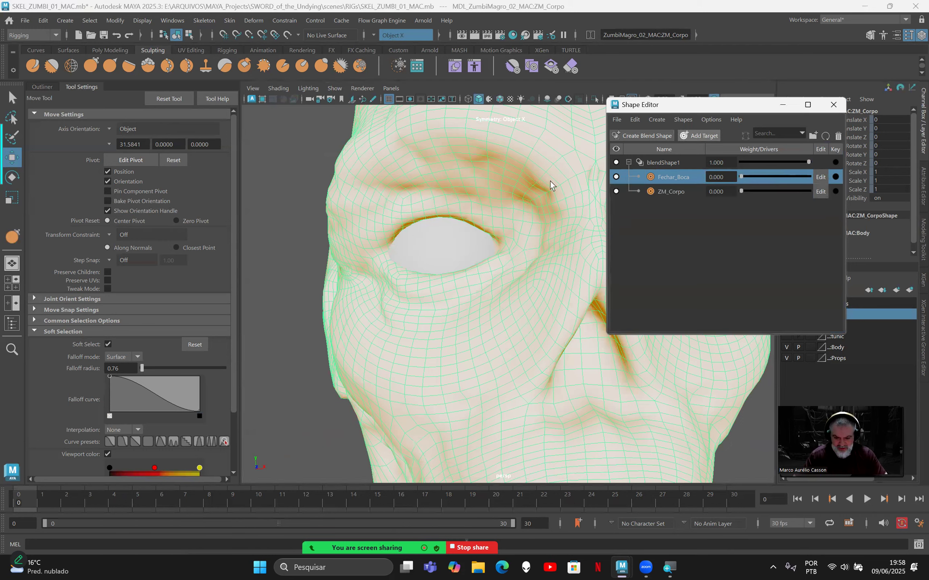
# - Rename the new blend shape target ZM_Corpo as Piscar_Dir
pyautogui.doubleClick(668, 192)
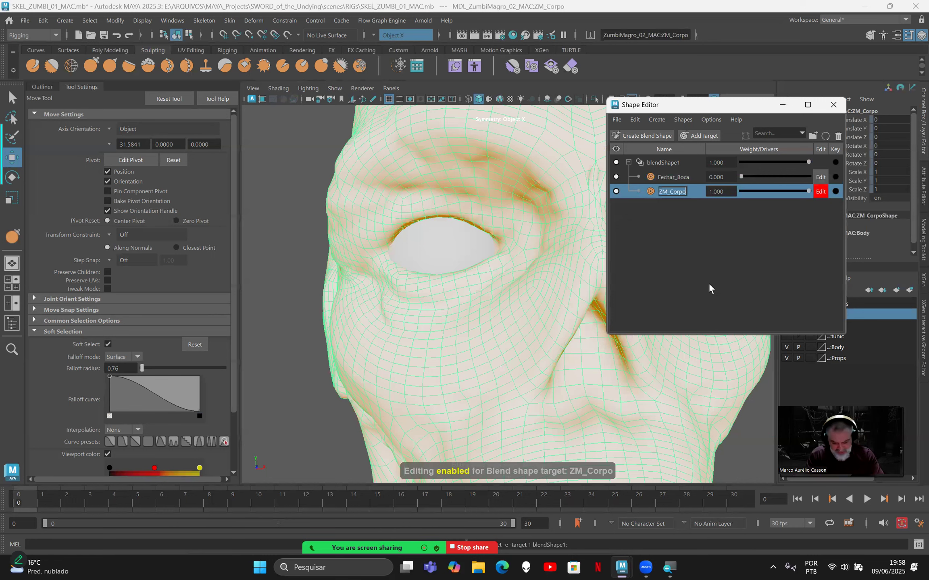
pyautogui.write('Piscar_Dir')
pyautogui.press('Return')
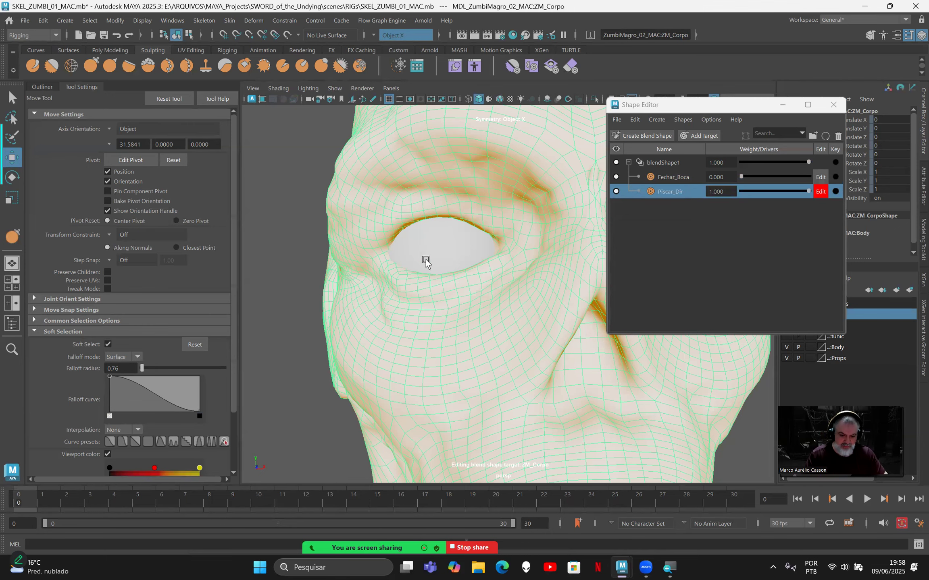
# - Switch the body mesh to vertex mode and paint-select the vertices along the upper eyelid rim, unpainting the surplus ones above it
pyautogui.scroll(3, 480, 290)
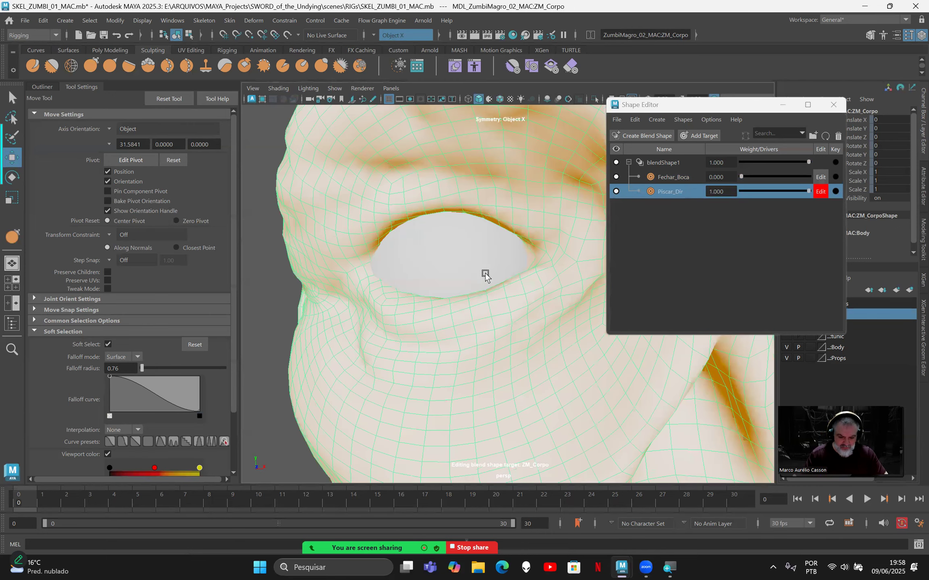
pyautogui.scroll(1, 486, 252)
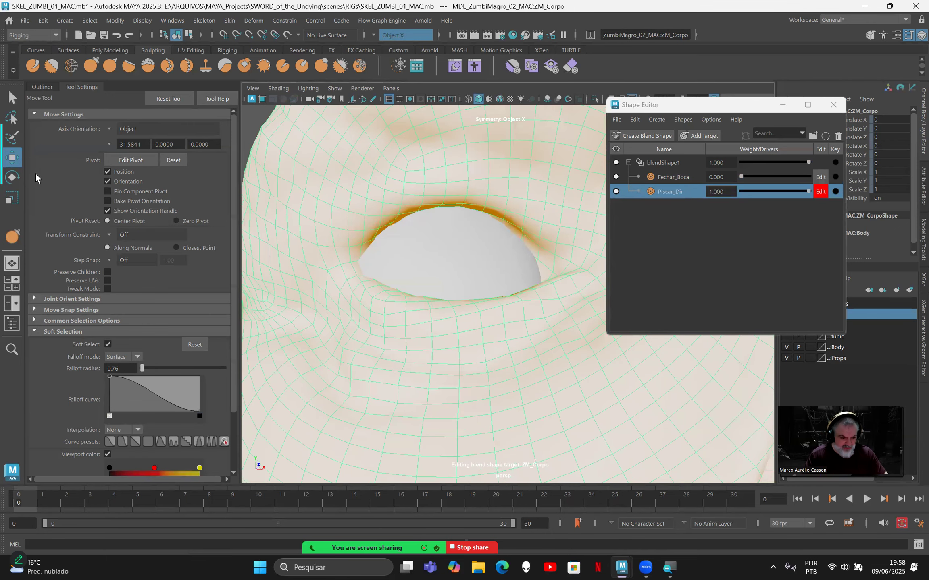
pyautogui.moveTo(464, 182); pyautogui.dragTo(397, 179, button='right')
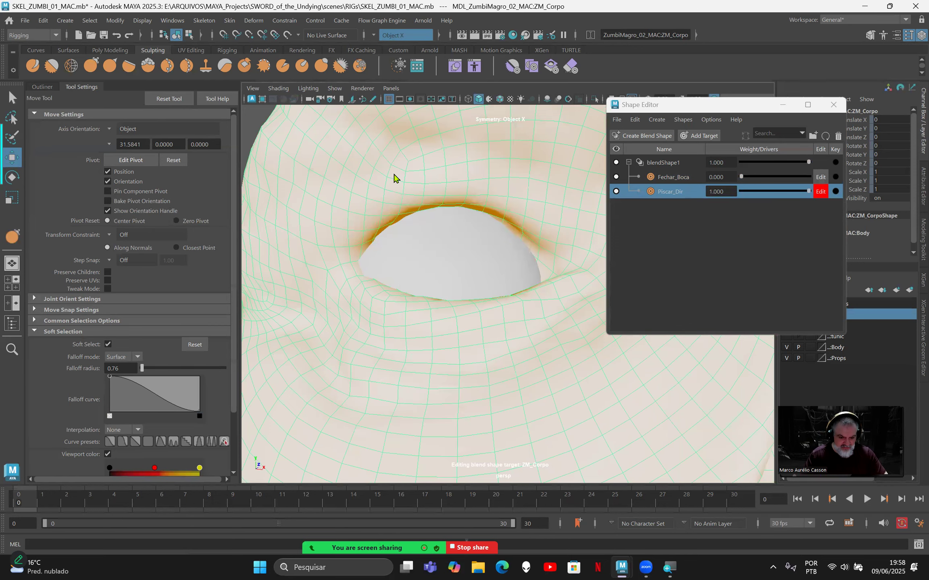
pyautogui.click(13, 137)
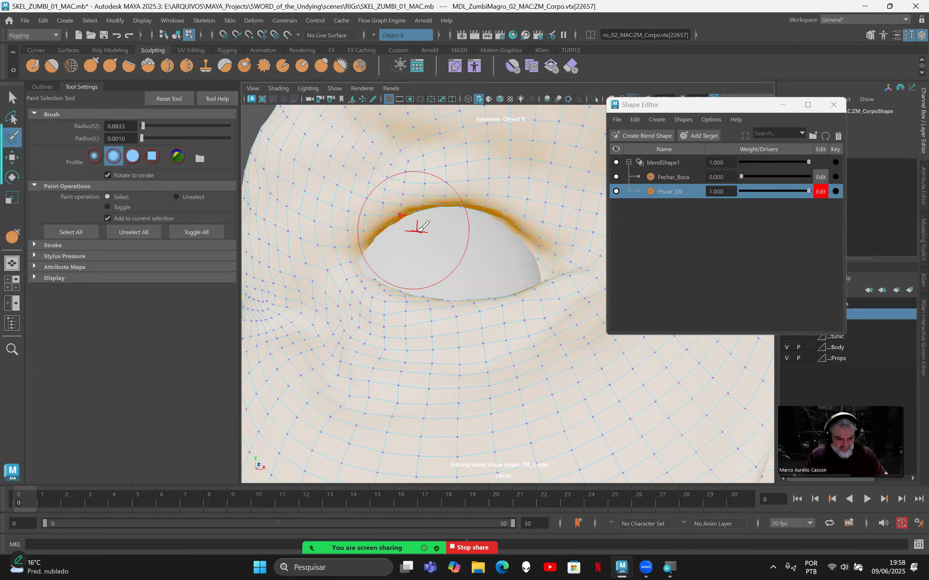
pyautogui.moveTo(372, 221)
pyautogui.mouseDown()
pyautogui.moveTo(473, 202)
pyautogui.moveTo(540, 241)
pyautogui.moveTo(524, 241)
pyautogui.mouseUp()
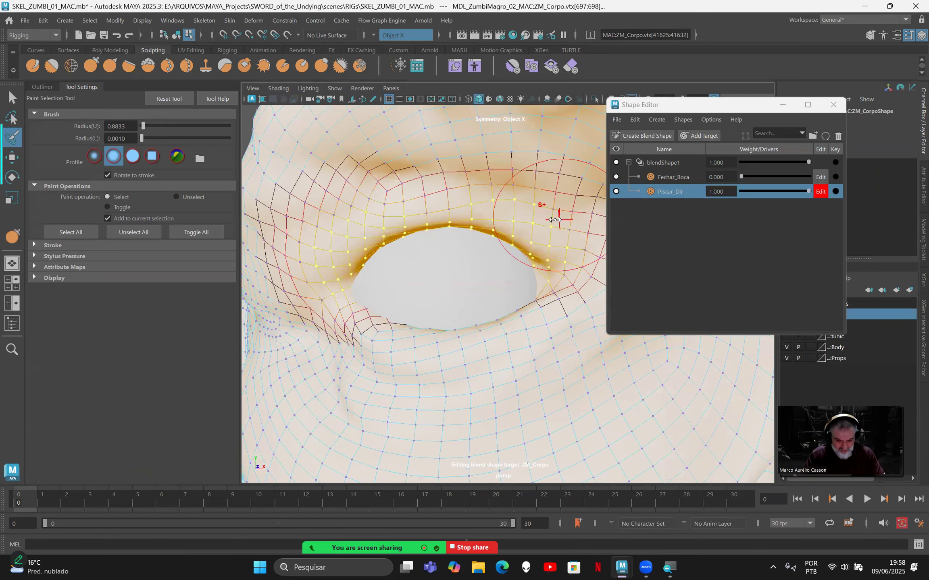
pyautogui.moveTo(542, 220)
pyautogui.mouseDown()
pyautogui.moveTo(524, 220)
pyautogui.moveTo(551, 241)
pyautogui.moveTo(457, 202)
pyautogui.mouseUp()
pyautogui.moveTo(371, 205)
pyautogui.keyDown('ctrl'); pyautogui.mouseDown()
pyautogui.moveTo(316, 249)
pyautogui.moveTo(369, 216)
pyautogui.moveTo(317, 278)
pyautogui.moveTo(322, 284)
pyautogui.mouseUp(); pyautogui.keyUp('ctrl')
pyautogui.keyDown('alt'); pyautogui.moveTo(383, 306); pyautogui.dragTo(468, 289); pyautogui.keyUp('alt')
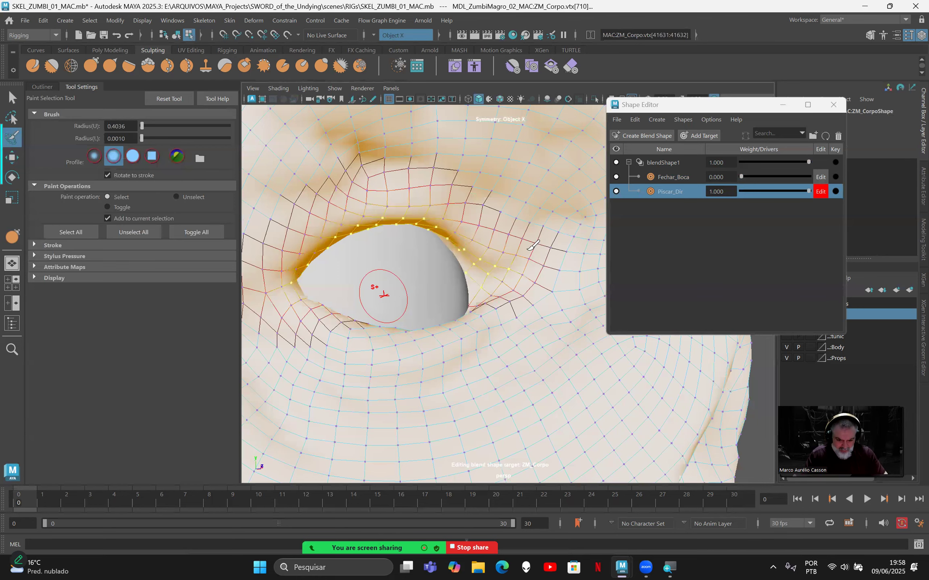
pyautogui.keyDown('alt'); pyautogui.moveTo(527, 277); pyautogui.dragTo(510, 257); pyautogui.keyUp('alt')
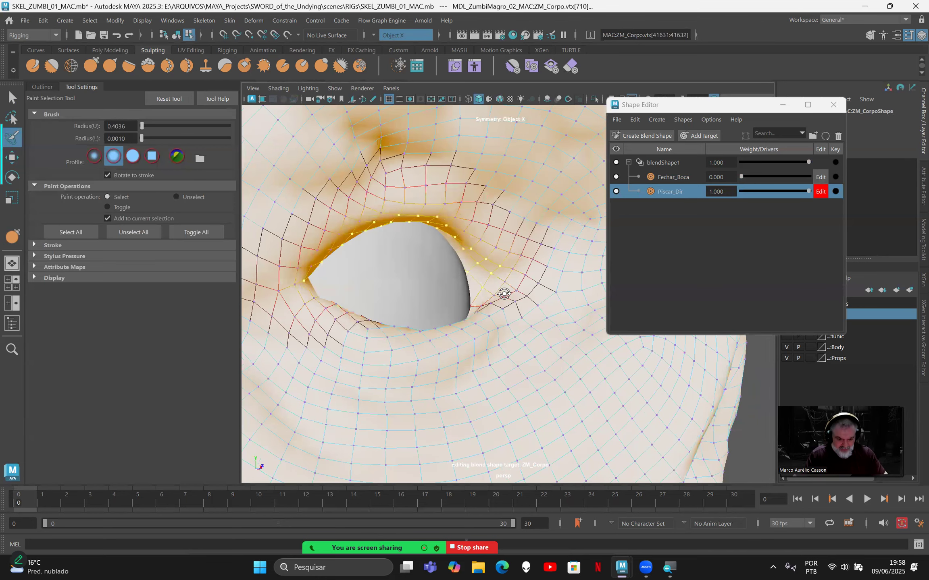
pyautogui.keyDown('alt'); pyautogui.moveTo(504, 294); pyautogui.dragTo(492, 288); pyautogui.keyUp('alt')
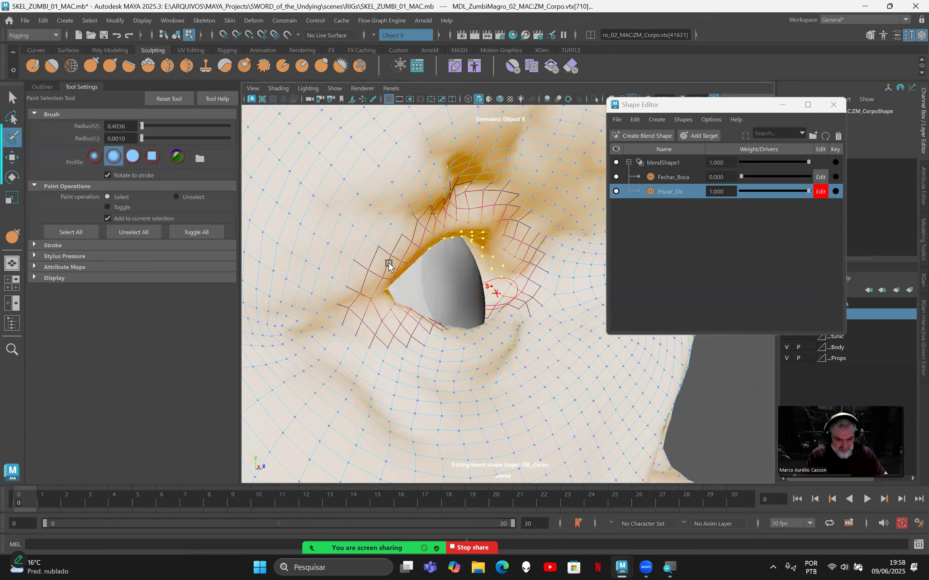
# - Turn symmetry off and deselect the opposite eyelid and stray mouth vertices, keeping only the character's right upper eyelid selected
pyautogui.press('w')
pyautogui.keyDown('alt'); pyautogui.moveTo(388, 266); pyautogui.dragTo(445, 276); pyautogui.keyUp('alt')
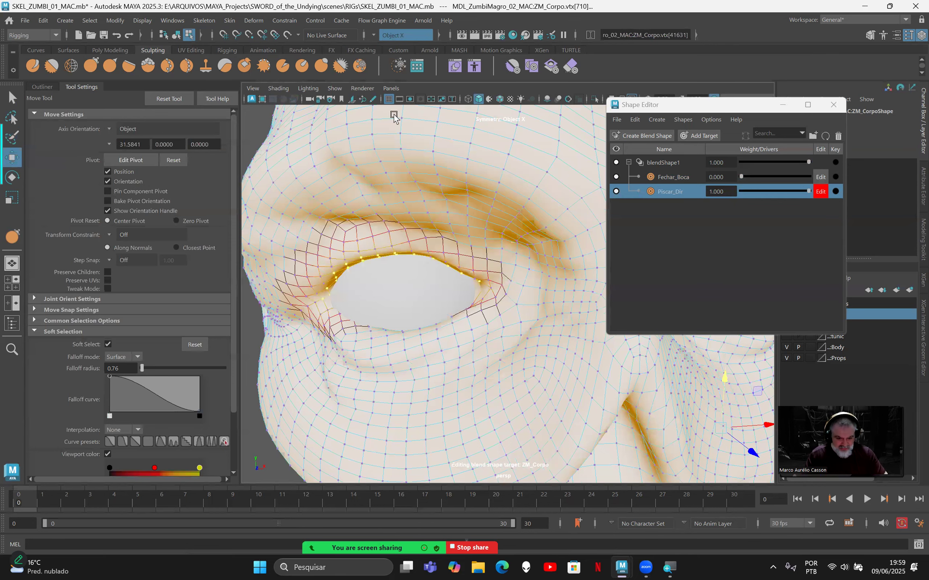
pyautogui.press('f')
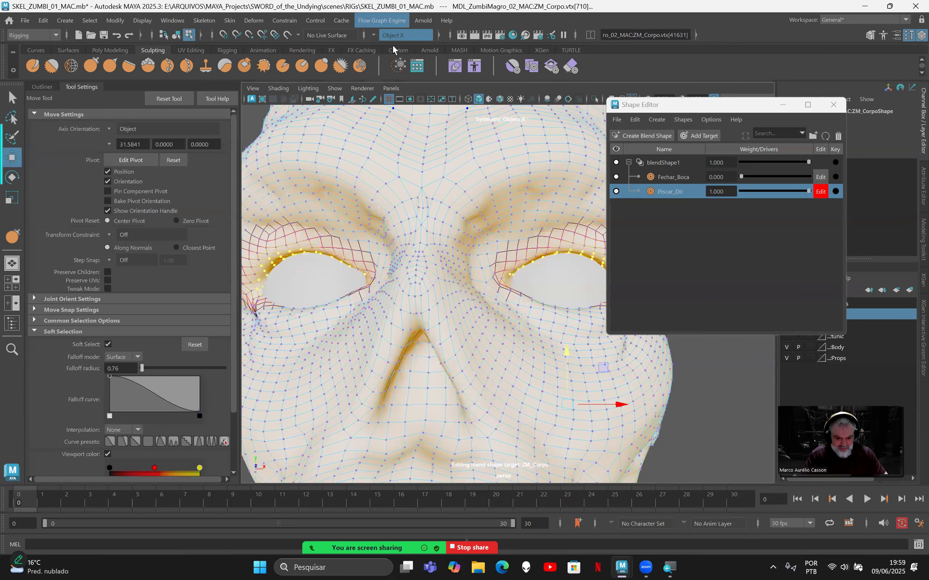
pyautogui.keyDown('alt'); pyautogui.moveTo(376, 274); pyautogui.dragTo(425, 279); pyautogui.keyUp('alt')
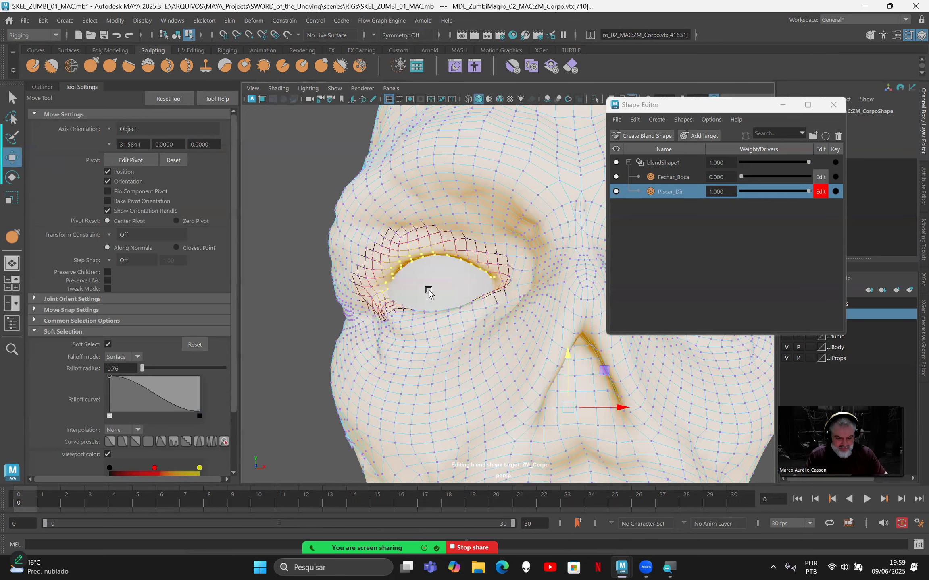
pyautogui.keyDown('alt'); pyautogui.moveTo(521, 273); pyautogui.dragTo(563, 276); pyautogui.keyUp('alt')
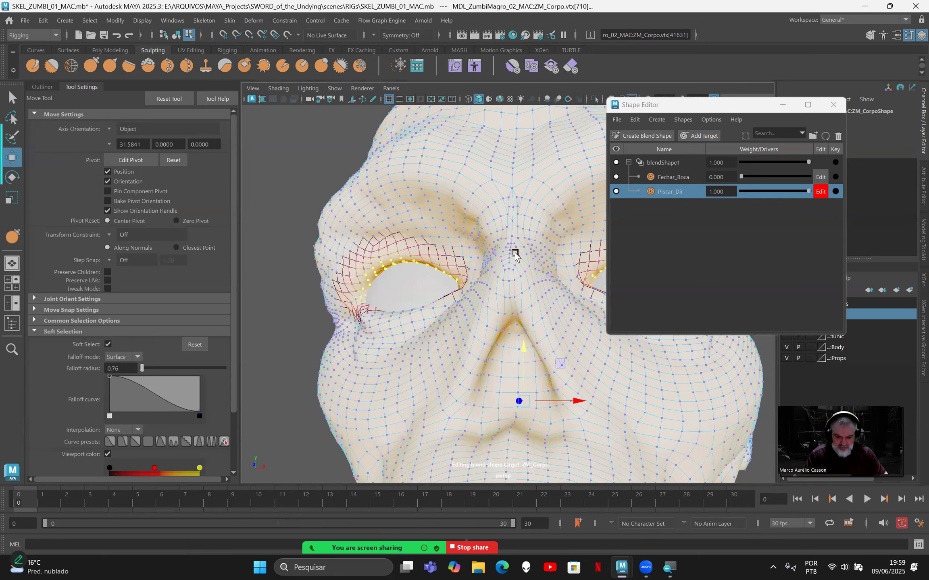
pyautogui.scroll(-5, 497, 260)
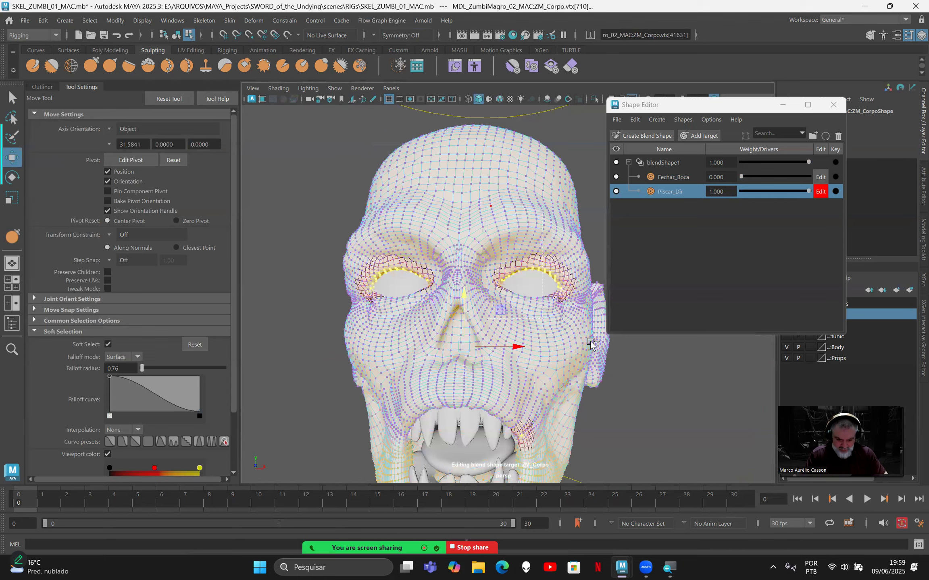
pyautogui.keyDown('alt'); pyautogui.moveTo(412, 293); pyautogui.dragTo(466, 276); pyautogui.keyUp('alt')
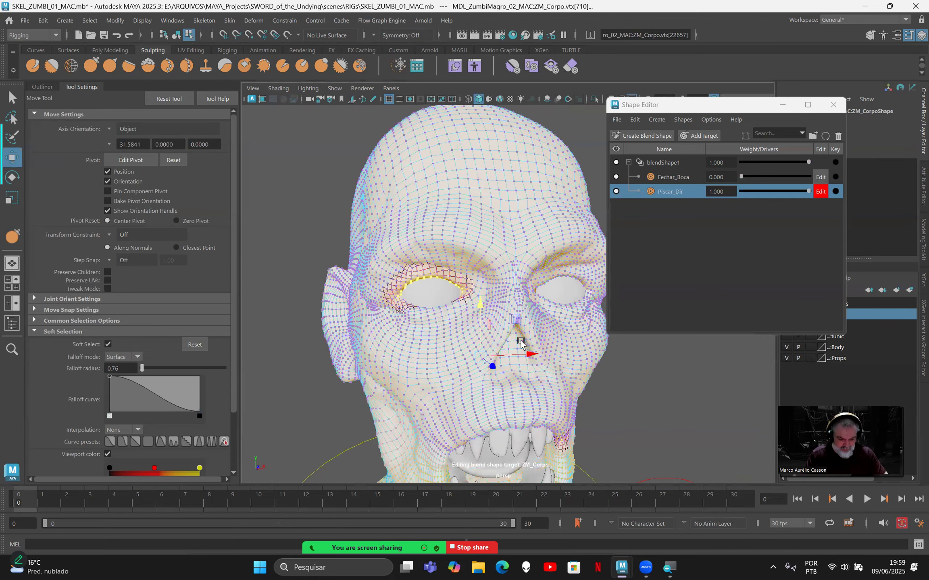
pyautogui.scroll(-3, 480, 329)
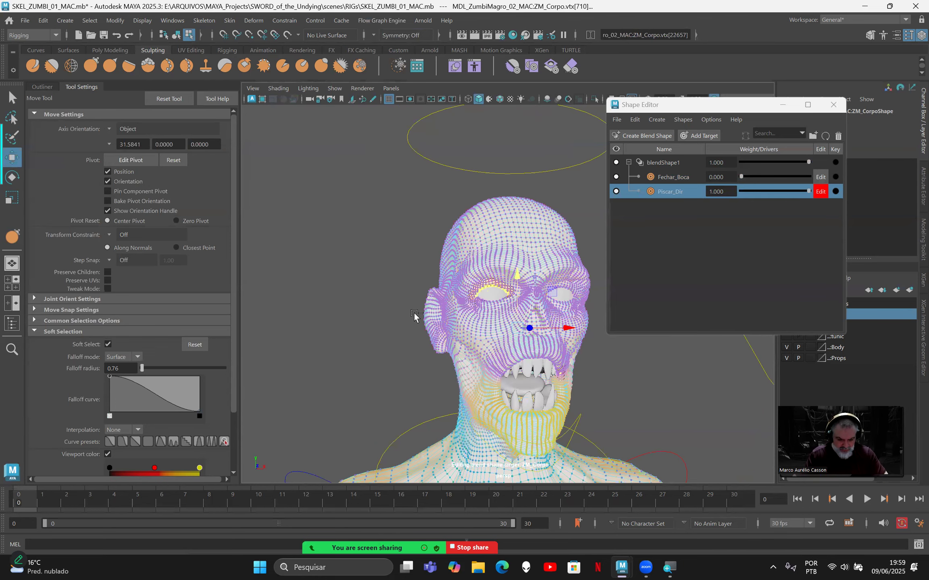
pyautogui.keyDown('alt'); pyautogui.moveTo(414, 316); pyautogui.dragTo(678, 441); pyautogui.keyUp('alt')
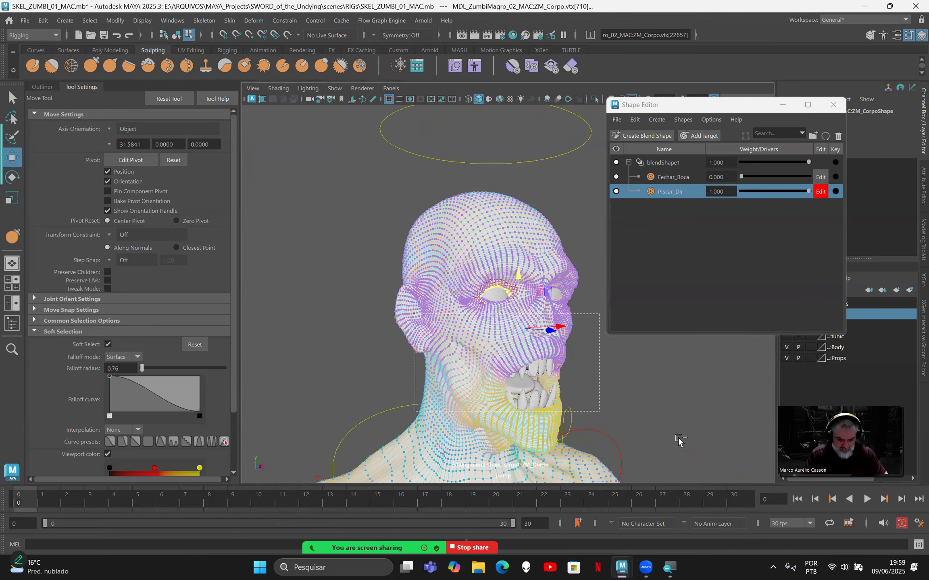
pyautogui.keyDown('alt'); pyautogui.moveTo(473, 386); pyautogui.dragTo(499, 339); pyautogui.keyUp('alt')
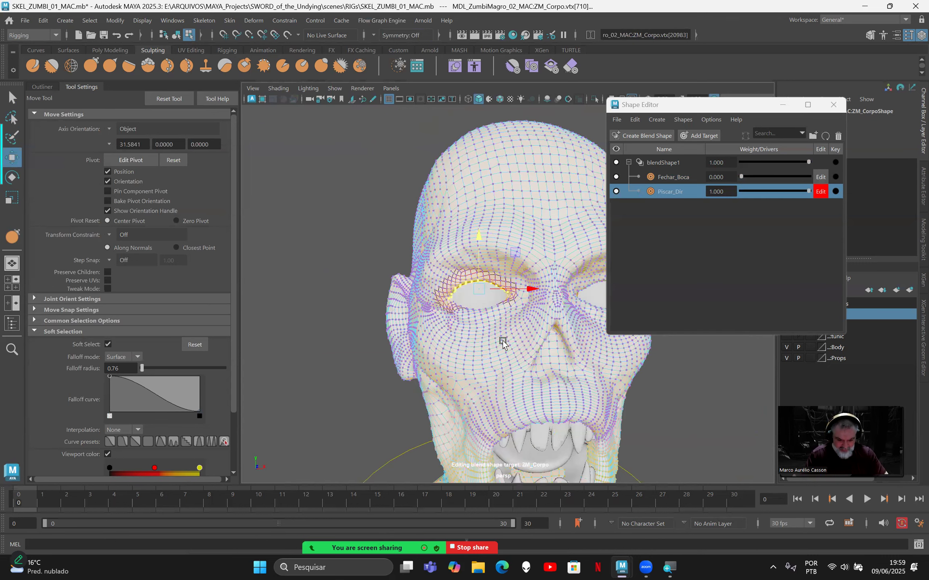
# - Move the selected upper eyelid rim slightly down and forward over the eyeball, checking it from the side and front
pyautogui.scroll(3, 454, 349)
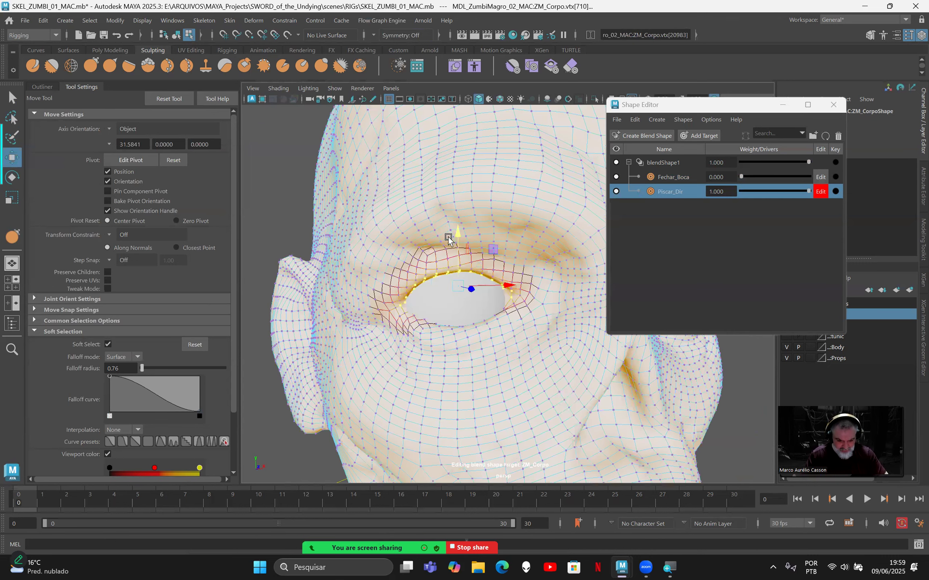
pyautogui.keyDown('alt'); pyautogui.moveTo(451, 231); pyautogui.dragTo(450, 238); pyautogui.keyUp('alt')
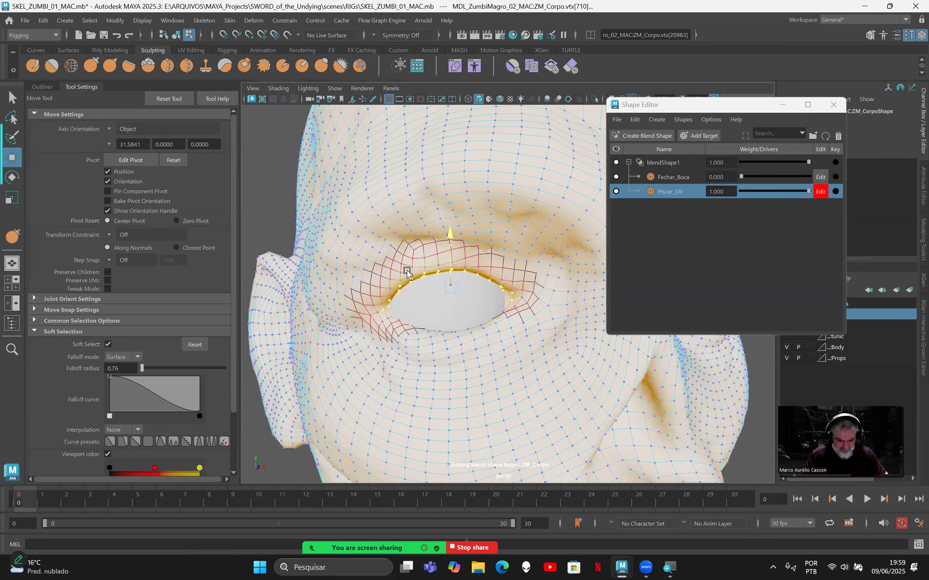
pyautogui.keyDown('alt'); pyautogui.moveTo(472, 307); pyautogui.dragTo(486, 254); pyautogui.keyUp('alt')
pyautogui.press('w')
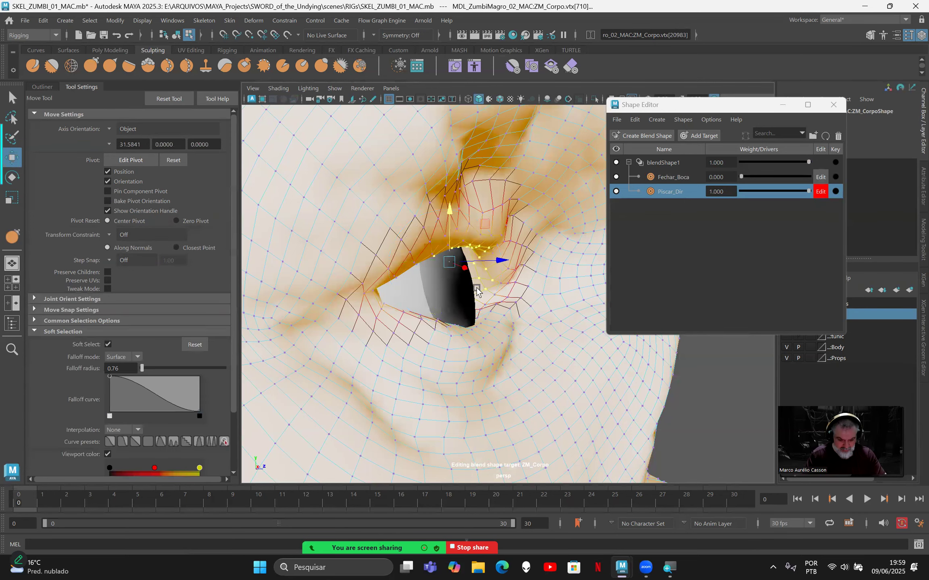
pyautogui.moveTo(496, 237); pyautogui.dragTo(498, 235, button='middle')
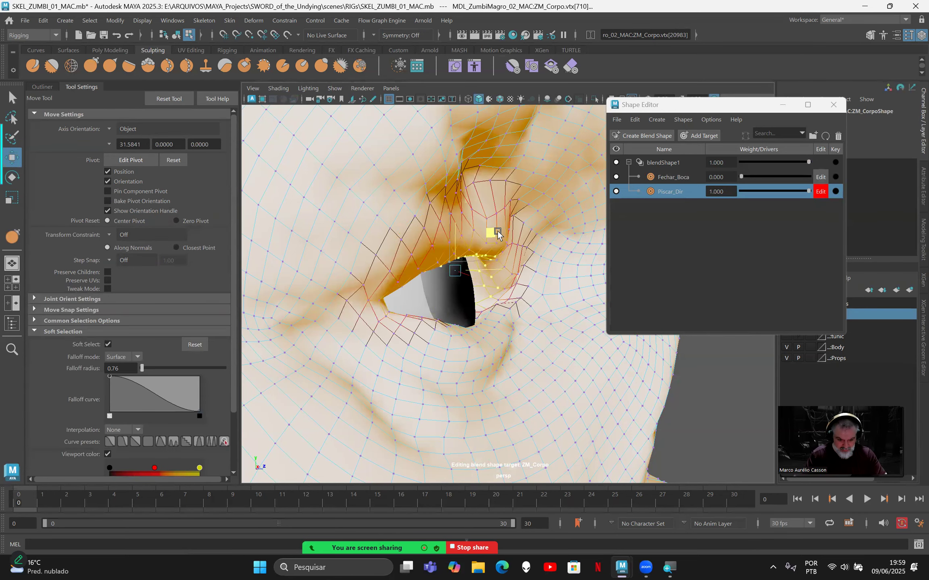
pyautogui.keyDown('alt'); pyautogui.moveTo(499, 232); pyautogui.dragTo(467, 306); pyautogui.keyUp('alt')
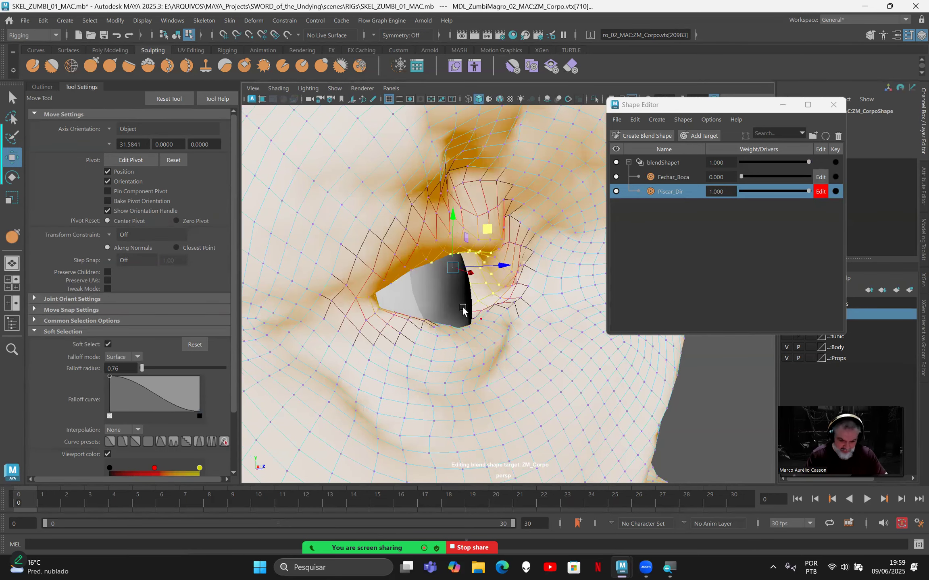
pyautogui.keyDown('alt'); pyautogui.moveTo(462, 353); pyautogui.dragTo(383, 307); pyautogui.keyUp('alt')
pyautogui.moveTo(334, 241); pyautogui.dragTo(332, 237, button='middle')
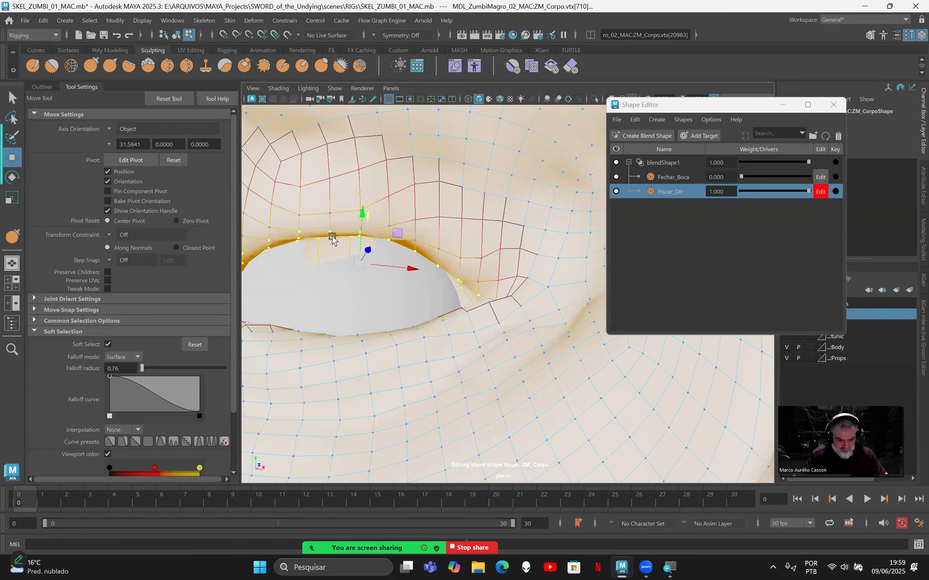
# - Increase the soft selection falloff radius to 1.53 and pull the middle of the upper eyelid edge down over the eye
pyautogui.click(330, 236)
pyautogui.keyDown('alt'); pyautogui.moveTo(400, 278); pyautogui.dragTo(475, 306, button='middle'); pyautogui.keyUp('alt')
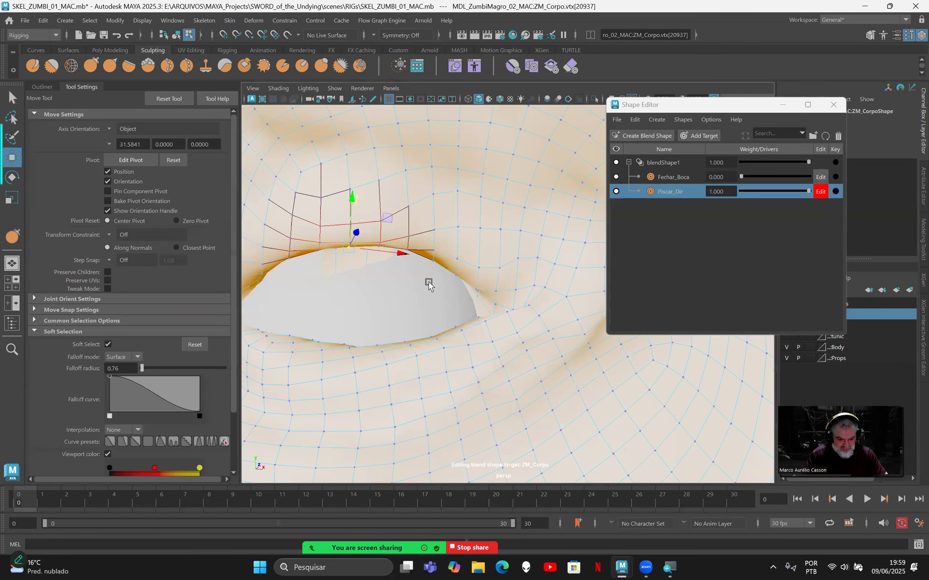
pyautogui.scroll(-3, 419, 289)
pyautogui.press('b')
pyautogui.moveTo(529, 295); pyautogui.dragTo(538, 298)
pyautogui.keyDown('alt'); pyautogui.moveTo(497, 325); pyautogui.dragTo(533, 325); pyautogui.keyUp('alt')
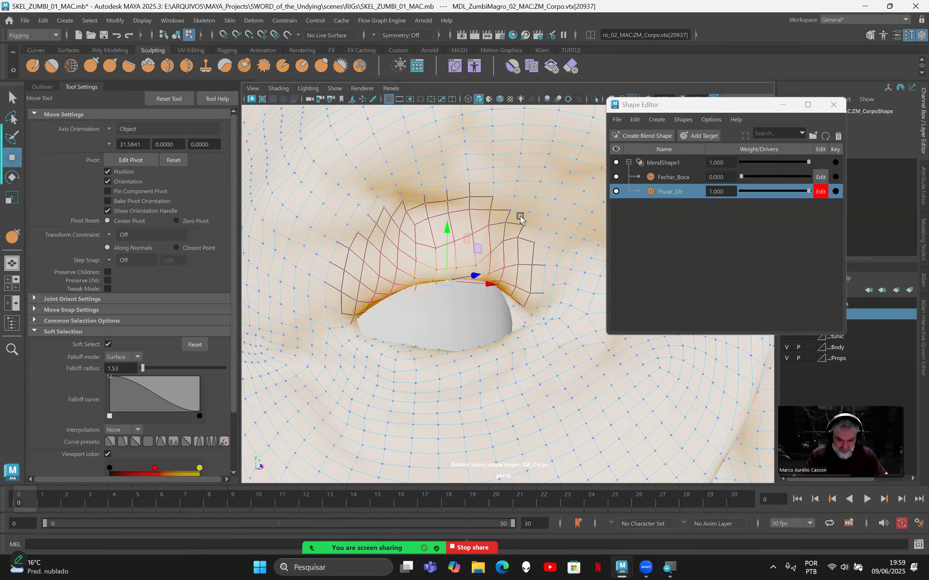
pyautogui.keyDown('alt'); pyautogui.moveTo(519, 297); pyautogui.dragTo(464, 297); pyautogui.keyUp('alt')
pyautogui.click(485, 297)
pyautogui.moveTo(484, 237); pyautogui.dragTo(485, 256)
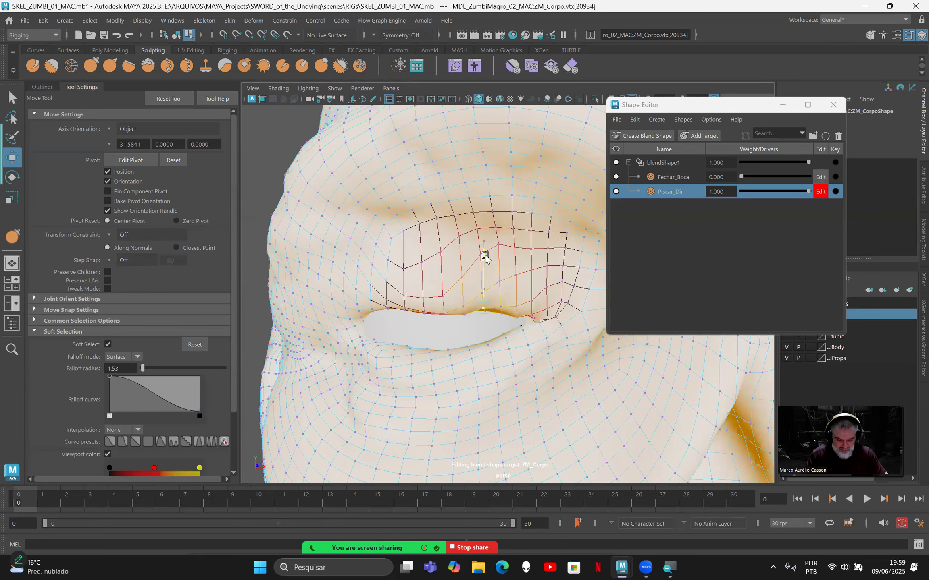
# - Try to lower the outer part of the upper eyelid edge, and undo the last moves
pyautogui.scroll(1, 399, 309)
pyautogui.keyDown('alt'); pyautogui.moveTo(367, 313); pyautogui.dragTo(374, 310); pyautogui.keyUp('alt')
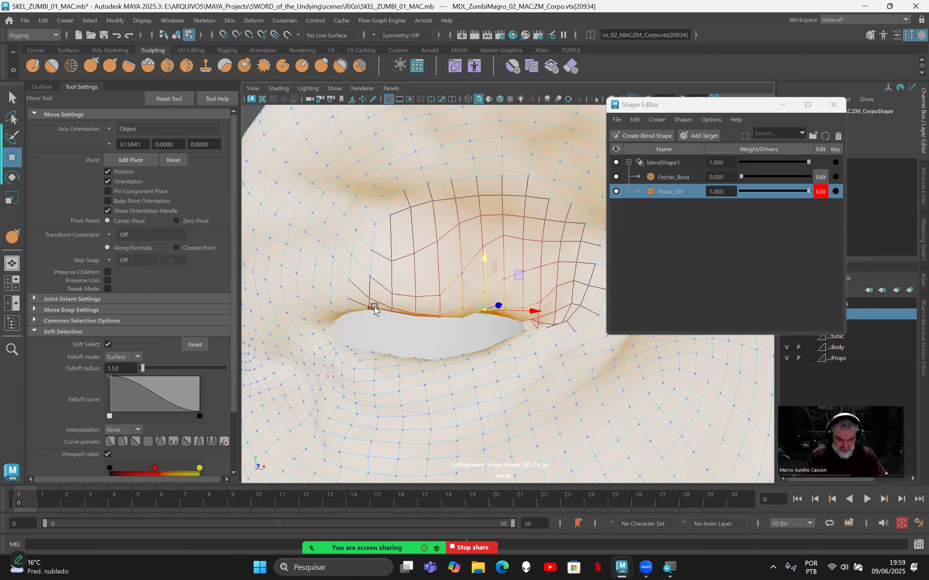
pyautogui.click(368, 308)
pyautogui.moveTo(372, 264); pyautogui.dragTo(373, 281)
pyautogui.keyDown('alt'); pyautogui.moveTo(499, 328); pyautogui.dragTo(481, 292); pyautogui.keyUp('alt')
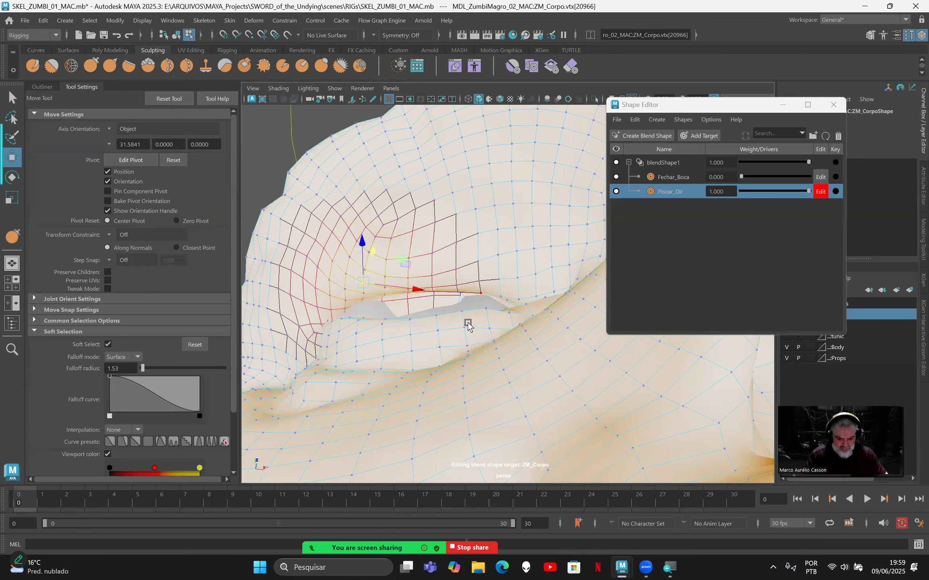
pyautogui.hotkey('ctrl', 'z')
pyautogui.hotkey('ctrl', 'z')
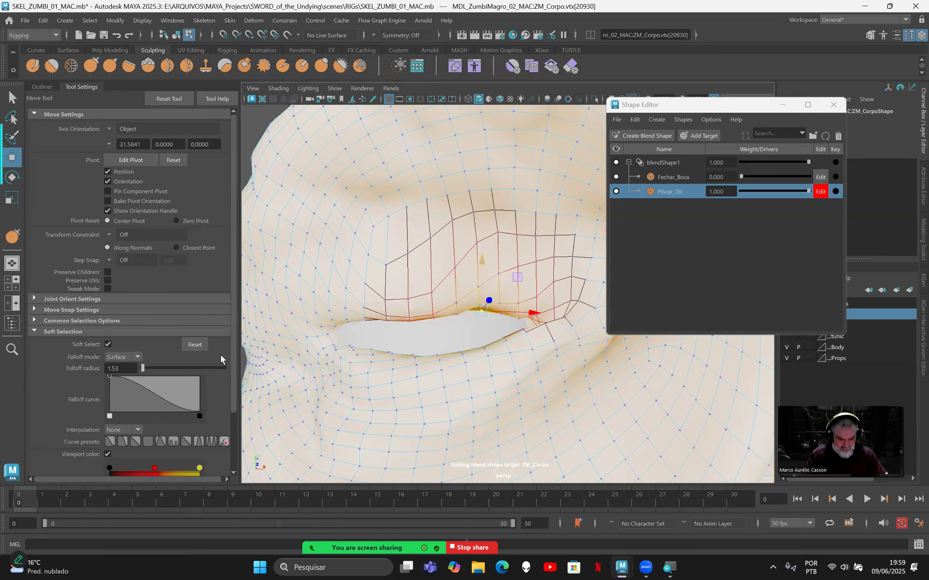
# - Apply the linear falloff curve preset to the soft selection and lower the upper eyelid vertex near the inner corner
pyautogui.click(135, 443)
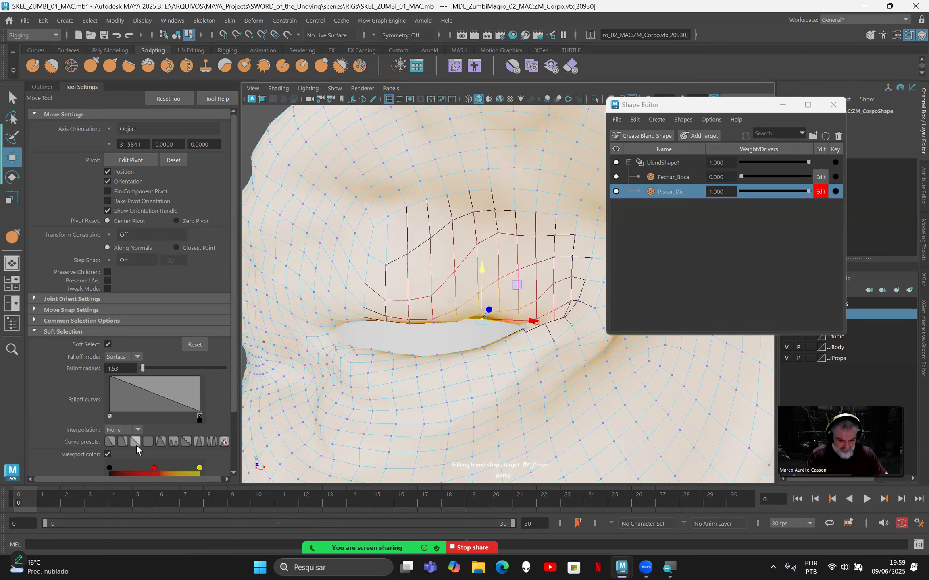
pyautogui.moveTo(485, 271); pyautogui.dragTo(482, 282)
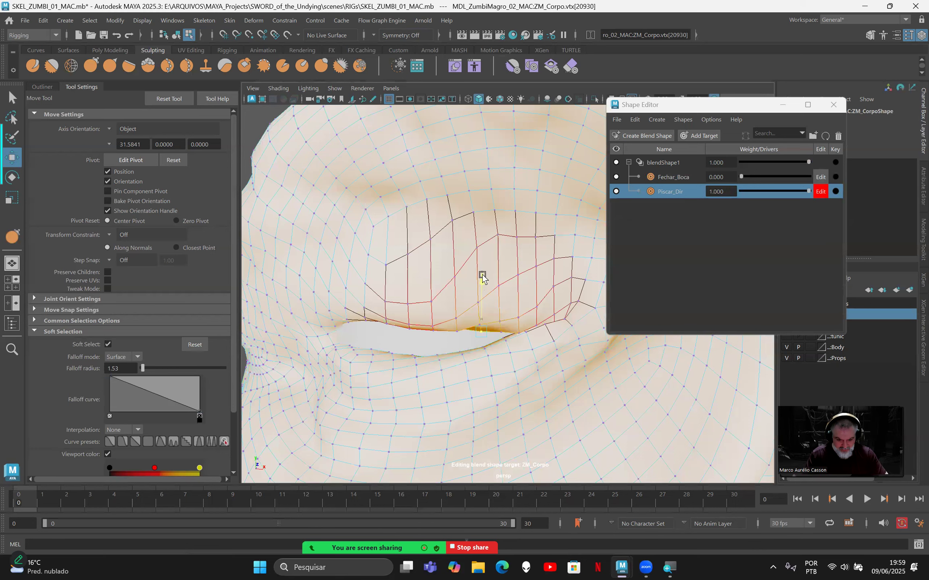
pyautogui.click(452, 326)
pyautogui.click(443, 321)
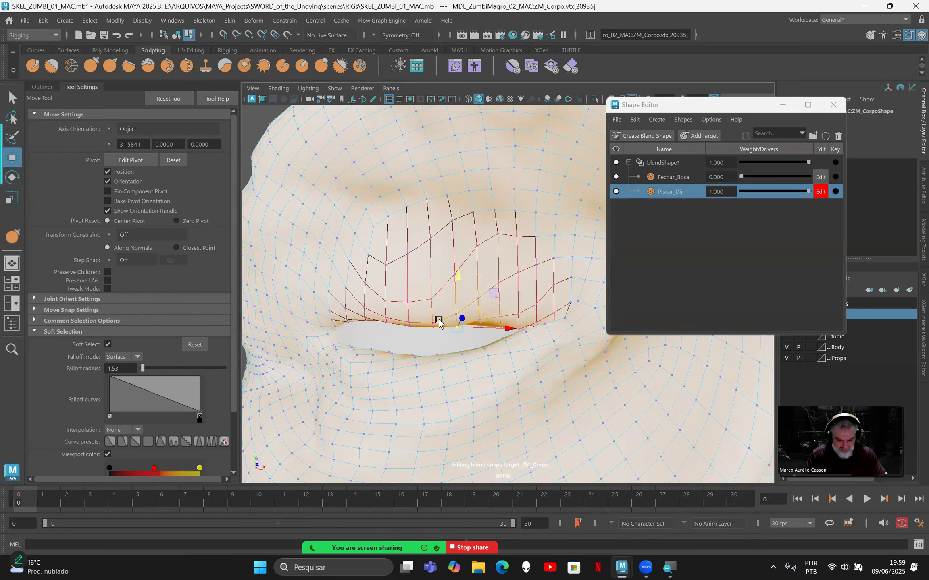
# - Reduce the soft selection falloff radius to 0.70 and adjust the vertices in the middle of the upper eyelid edge
pyautogui.press('b')
pyautogui.moveTo(442, 315); pyautogui.dragTo(419, 312)
pyautogui.moveTo(458, 282); pyautogui.dragTo(412, 264)
pyautogui.click(410, 323)
pyautogui.moveTo(351, 352)
pyautogui.keyDown('alt'); pyautogui.mouseDown()
pyautogui.moveTo(363, 351)
pyautogui.moveTo(361, 369)
pyautogui.moveTo(385, 357)
pyautogui.moveTo(376, 347)
pyautogui.moveTo(364, 367)
pyautogui.mouseUp(); pyautogui.keyUp('alt')
pyautogui.keyDown('alt'); pyautogui.moveTo(417, 386); pyautogui.dragTo(285, 343); pyautogui.keyUp('alt')
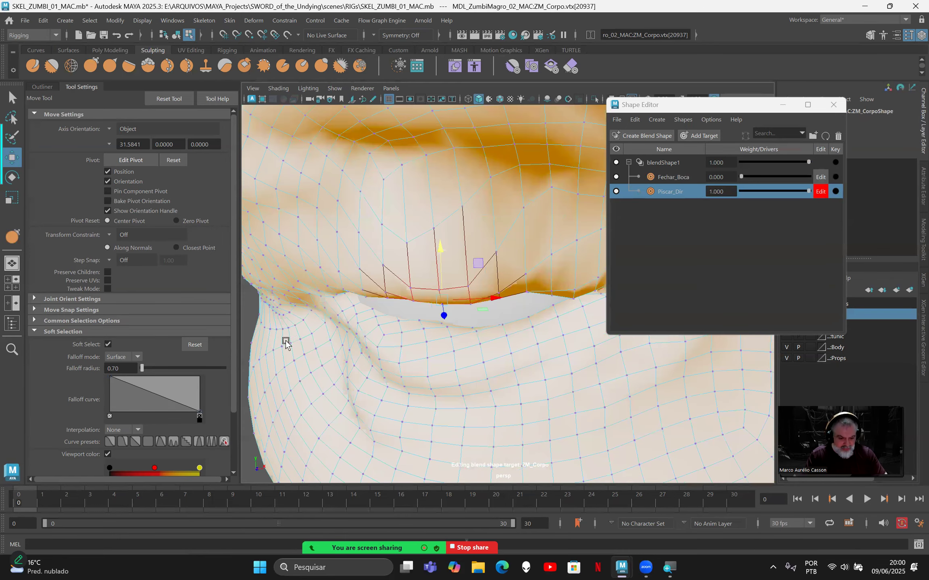
pyautogui.click(12, 137)
pyautogui.moveTo(377, 326)
pyautogui.mouseDown()
pyautogui.moveTo(421, 338)
pyautogui.moveTo(334, 338)
pyautogui.mouseUp()
pyautogui.press('q')
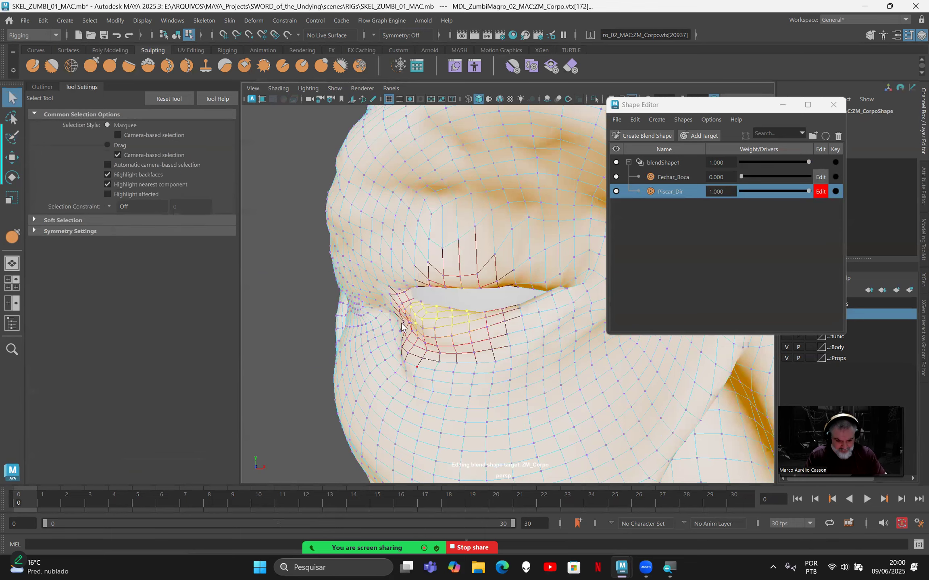
pyautogui.keyDown('alt'); pyautogui.moveTo(404, 322); pyautogui.dragTo(294, 325); pyautogui.keyUp('alt')
pyautogui.keyDown('alt'); pyautogui.moveTo(449, 378); pyautogui.dragTo(455, 388); pyautogui.keyUp('alt')
pyautogui.click(454, 388)
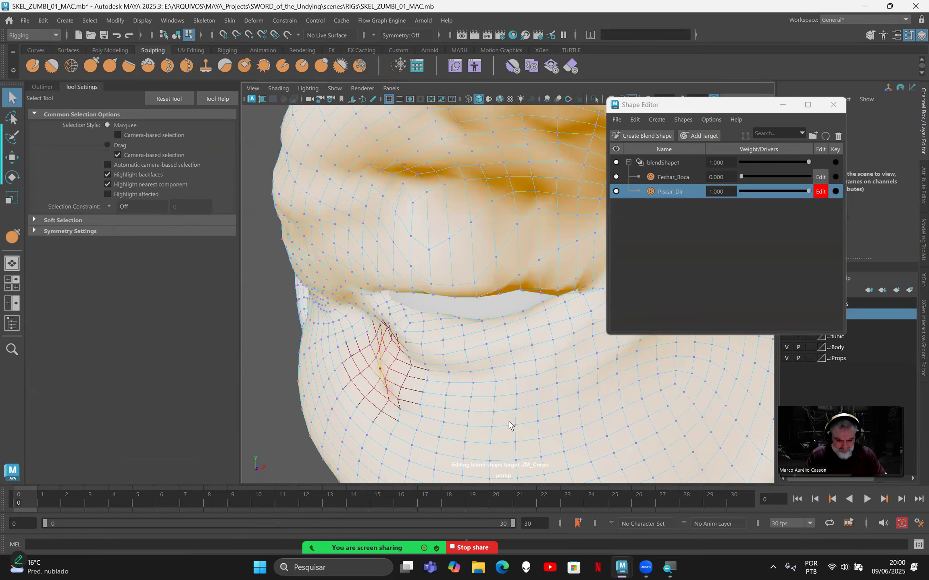
# - Select the vertices along the right eye's lower eyelid edge with the Paint Selection Tool, from the inner to the outer corner
pyautogui.keyDown('alt'); pyautogui.moveTo(8, 147); pyautogui.dragTo(170, 241, button='right'); pyautogui.keyUp('alt')
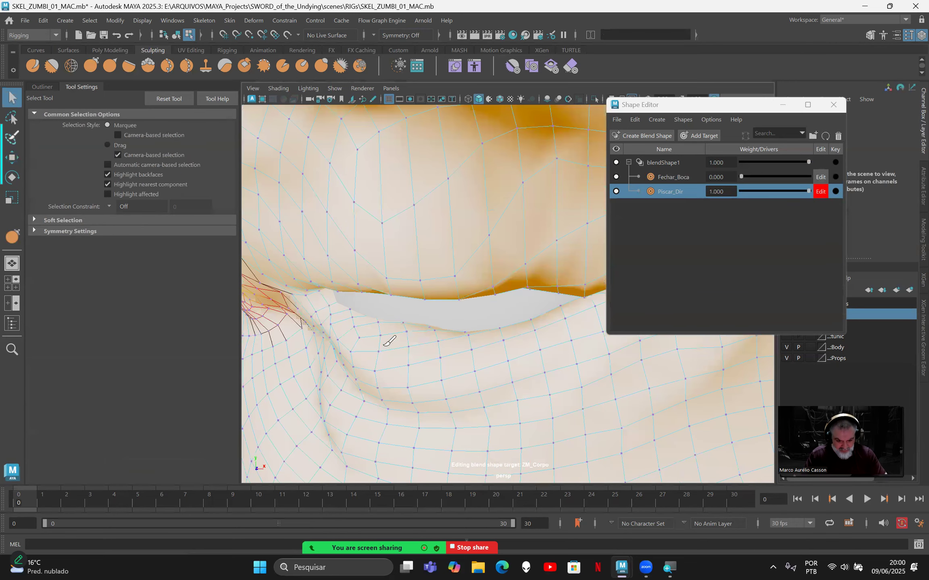
pyautogui.press('y')
pyautogui.moveTo(356, 322)
pyautogui.mouseDown()
pyautogui.moveTo(467, 336)
pyautogui.moveTo(541, 321)
pyautogui.moveTo(540, 365)
pyautogui.moveTo(493, 345)
pyautogui.mouseUp()
pyautogui.scroll(4, 555, 380)
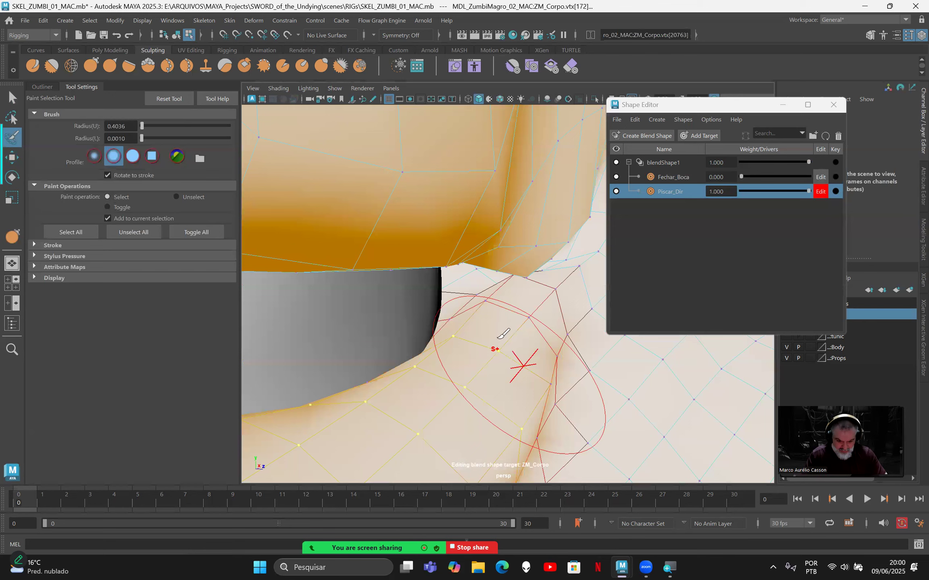
pyautogui.scroll(-5, 499, 306)
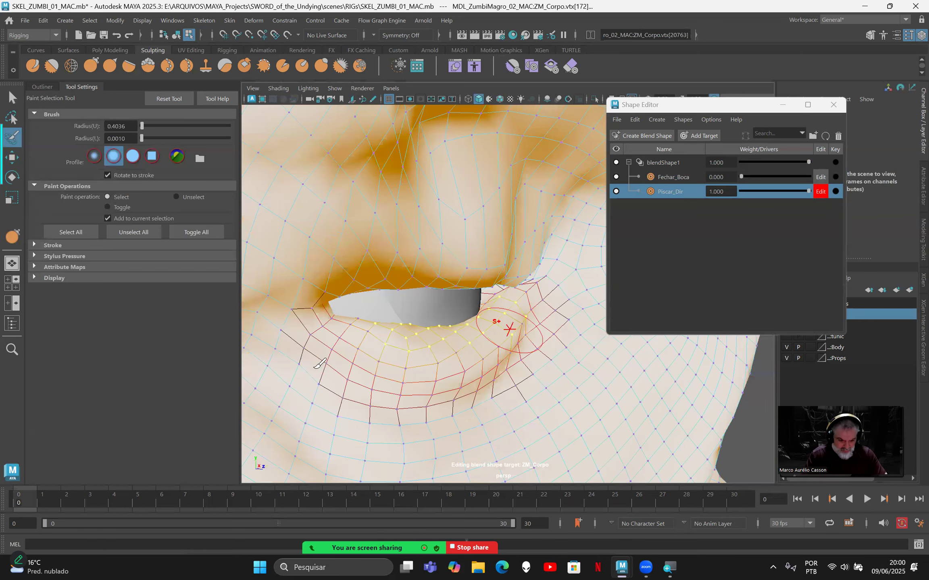
pyautogui.scroll(5, 411, 363)
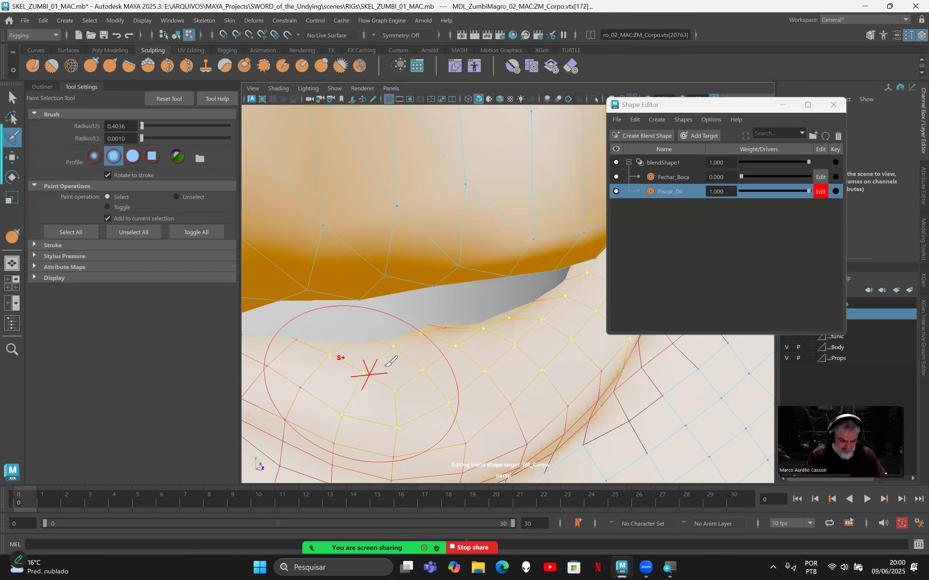
pyautogui.scroll(-2, 455, 353)
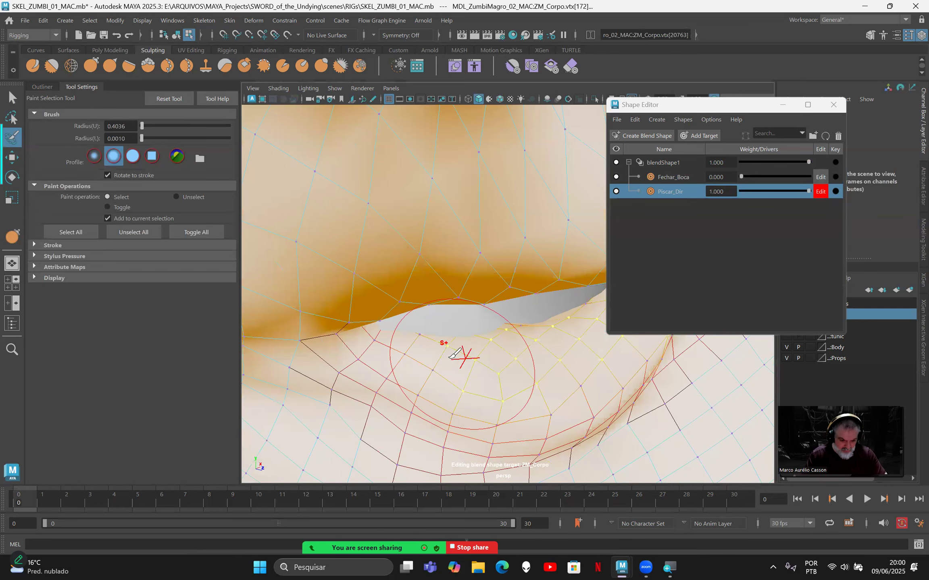
pyautogui.click(456, 345)
pyautogui.scroll(-2, 455, 358)
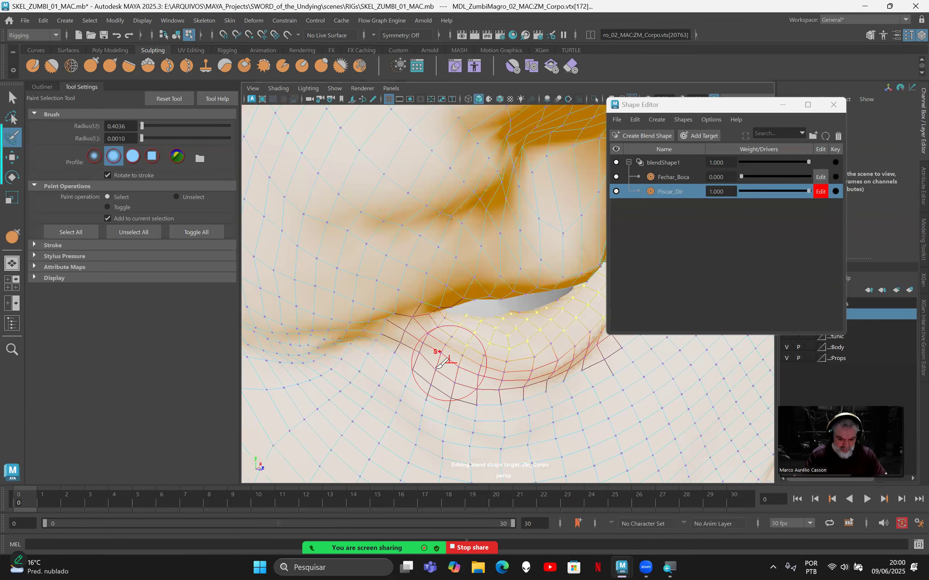
pyautogui.scroll(-2, 485, 352)
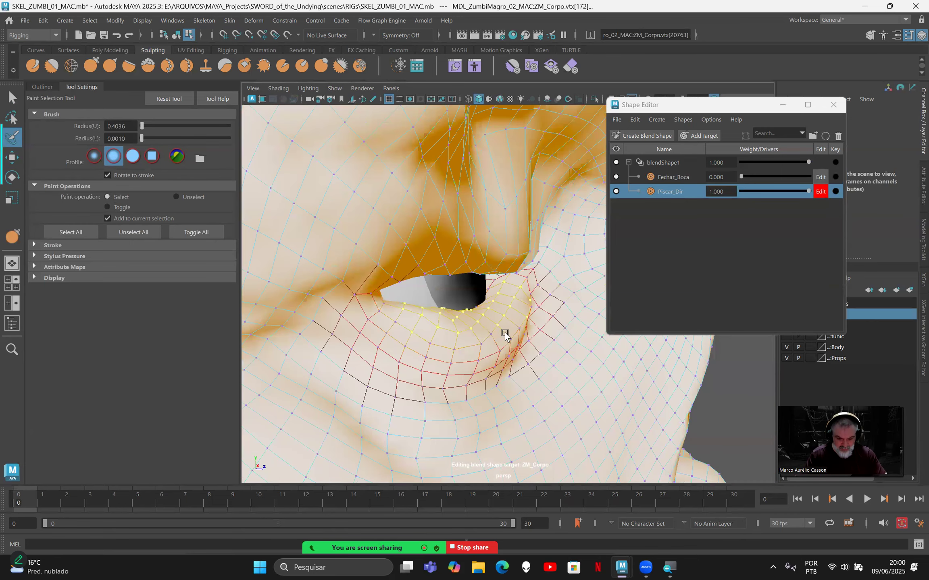
# - Move the selected lower eyelid vertices up over the eyeball toward the upper eyelid, checking from the side and front
pyautogui.press('w')
pyautogui.keyDown('alt'); pyautogui.moveTo(532, 300); pyautogui.dragTo(550, 309); pyautogui.keyUp('alt')
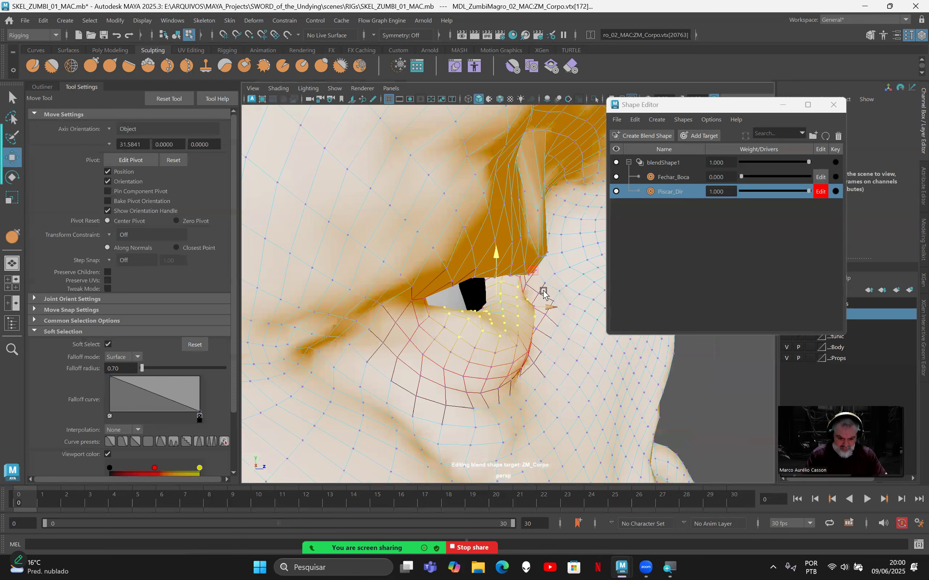
pyautogui.moveTo(515, 254); pyautogui.dragTo(520, 293)
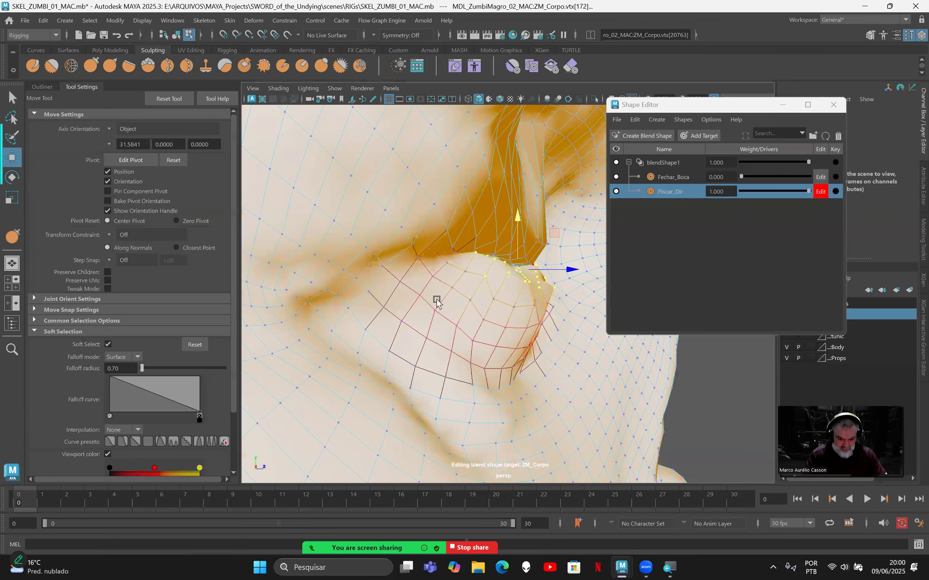
pyautogui.keyDown('alt'); pyautogui.moveTo(436, 297); pyautogui.dragTo(442, 285); pyautogui.keyUp('alt')
pyautogui.keyDown('alt'); pyautogui.moveTo(437, 238); pyautogui.dragTo(454, 355); pyautogui.keyUp('alt')
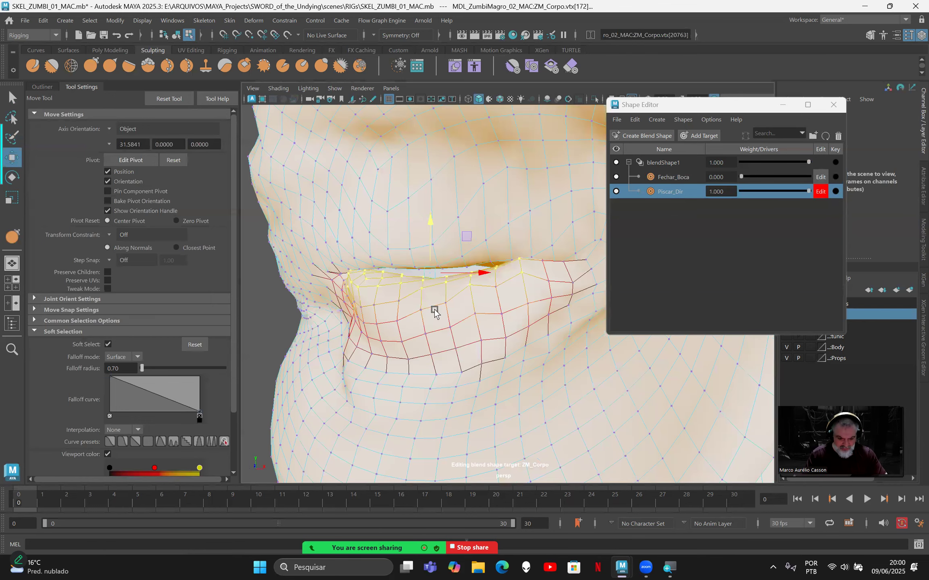
# - Raise a single vertex near the middle of the lower eyelid edge and return to vertex editing on the body mesh
pyautogui.scroll(3, 447, 367)
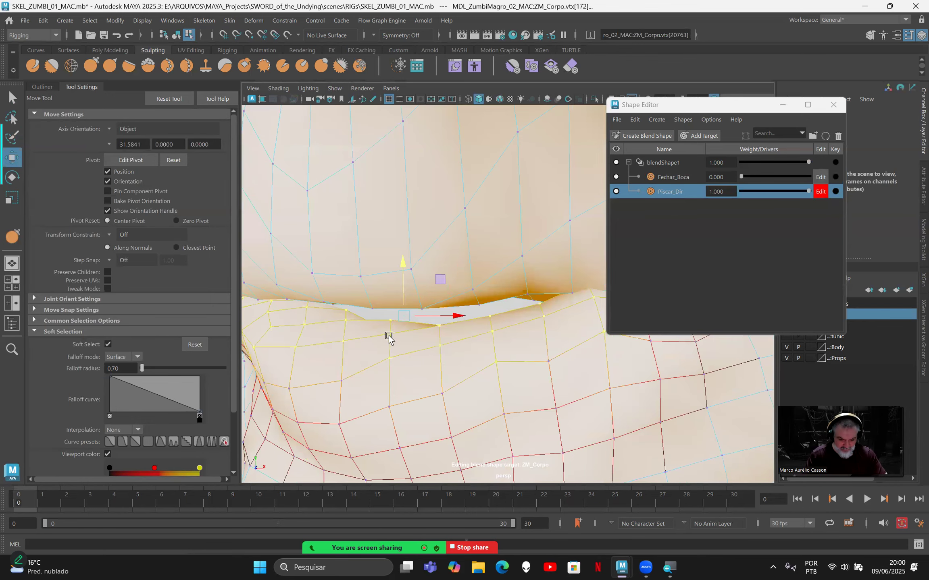
pyautogui.click(389, 335)
pyautogui.moveTo(387, 286); pyautogui.dragTo(389, 250)
pyautogui.click(295, 335)
pyautogui.click(296, 346)
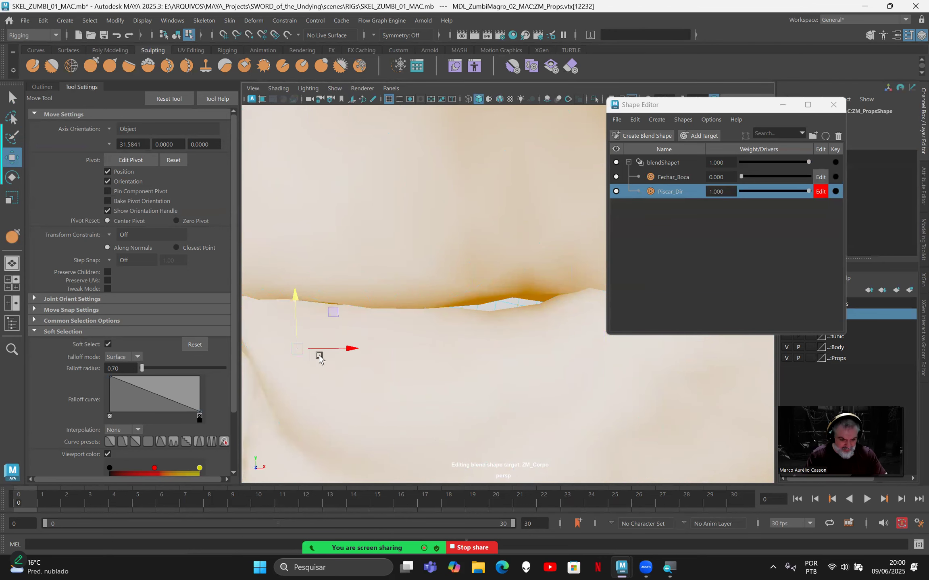
pyautogui.click(404, 384)
pyautogui.moveTo(505, 249); pyautogui.dragTo(452, 251, button='right')
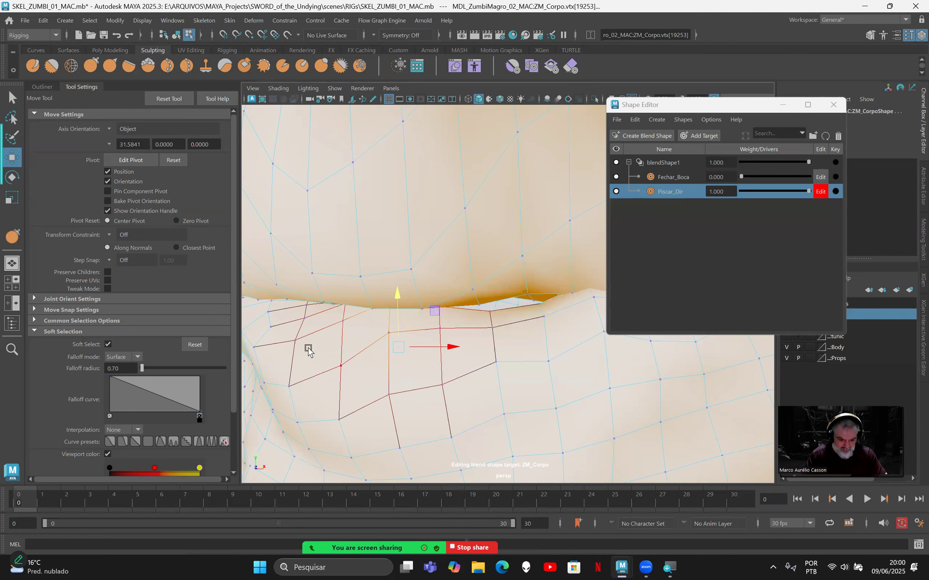
# - Raise one vertex near the outer end and one near the inner end of the lower eyelid edge to close the gaps
pyautogui.click(296, 342)
pyautogui.moveTo(291, 289); pyautogui.dragTo(291, 259)
pyautogui.click(489, 311)
pyautogui.moveTo(491, 262); pyautogui.dragTo(490, 239)
pyautogui.scroll(-2, 520, 305)
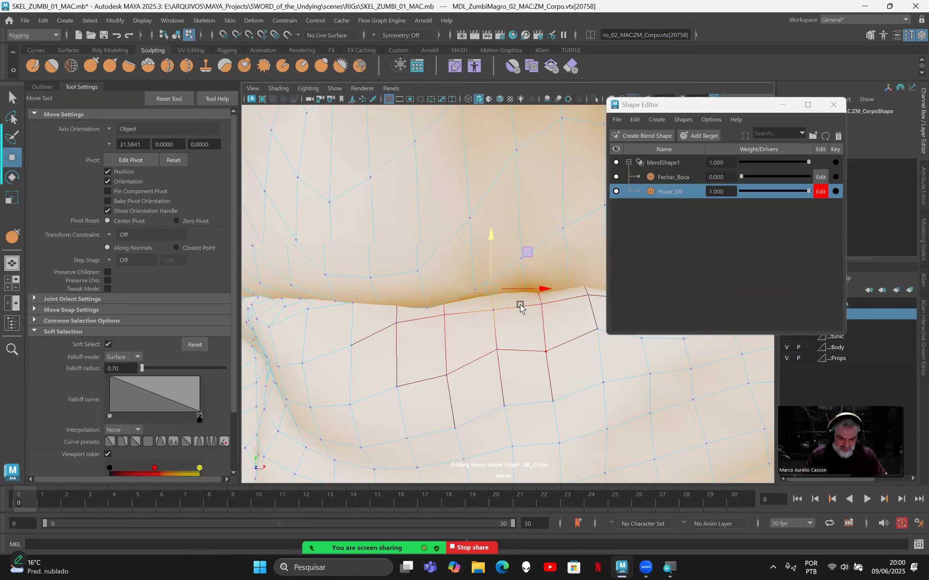
# - Raise the eyelid vertex at the outer corner of the right eye slightly
pyautogui.scroll(-3, 520, 305)
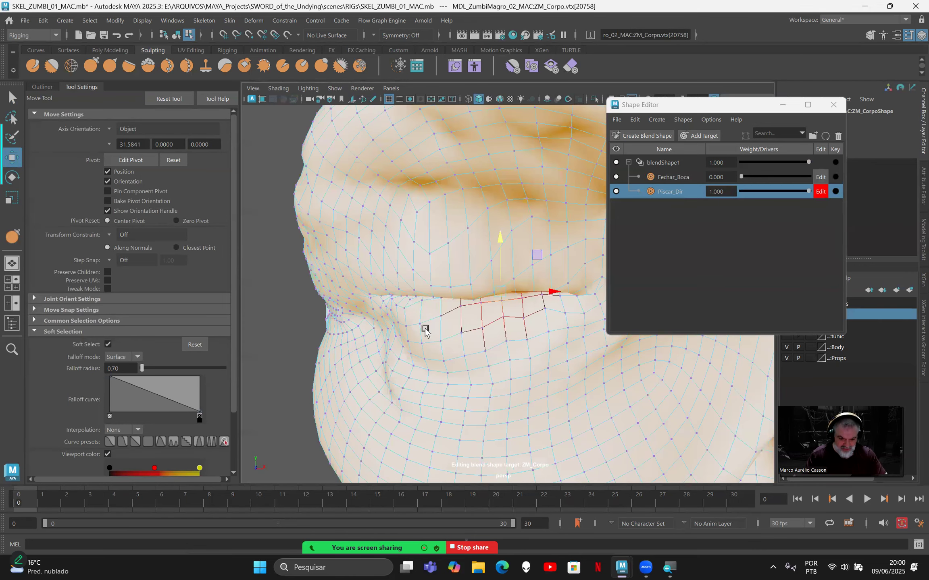
pyautogui.scroll(4, 415, 314)
pyautogui.scroll(1, 382, 300)
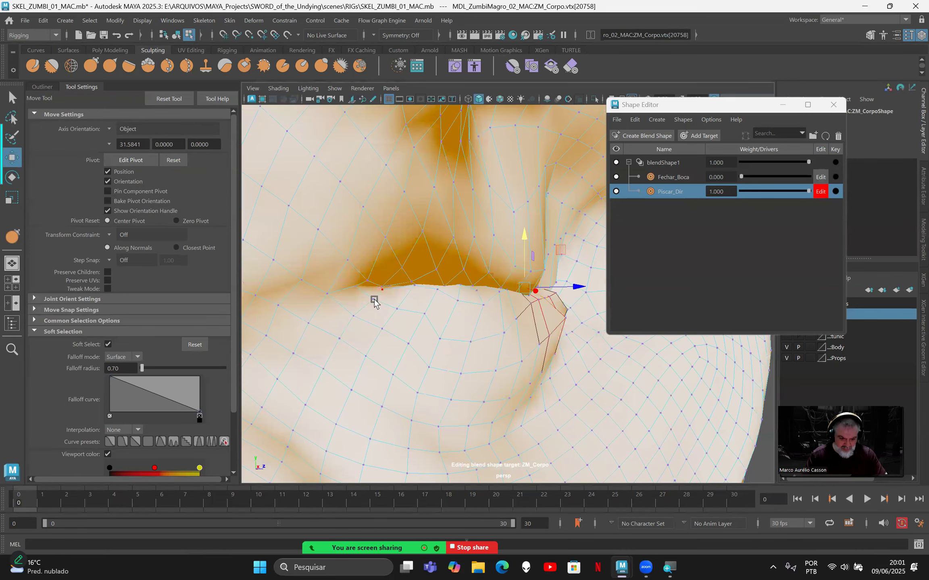
pyautogui.click(380, 289)
pyautogui.moveTo(373, 251); pyautogui.dragTo(375, 235)
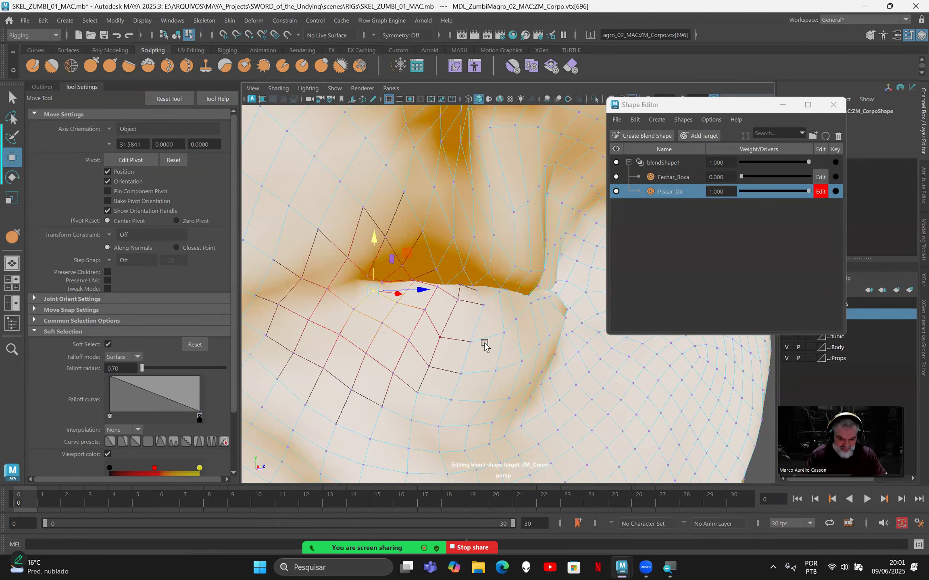
# - Pull a sunken vertex on the inner part of the right upper eyelid forward, out of the fold
pyautogui.keyDown('alt'); pyautogui.moveTo(485, 343); pyautogui.dragTo(427, 340); pyautogui.keyUp('alt')
pyautogui.scroll(-5, 438, 306)
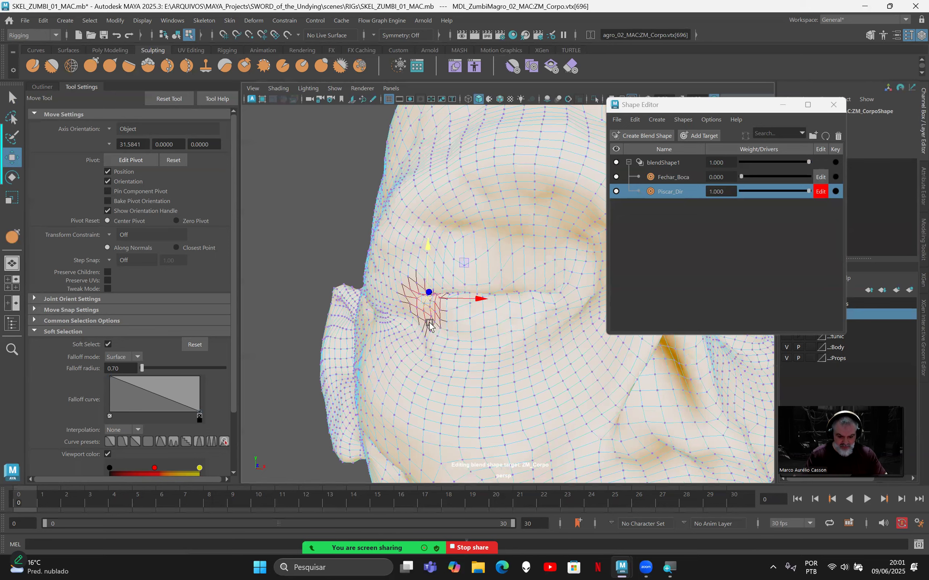
pyautogui.scroll(5, 379, 282)
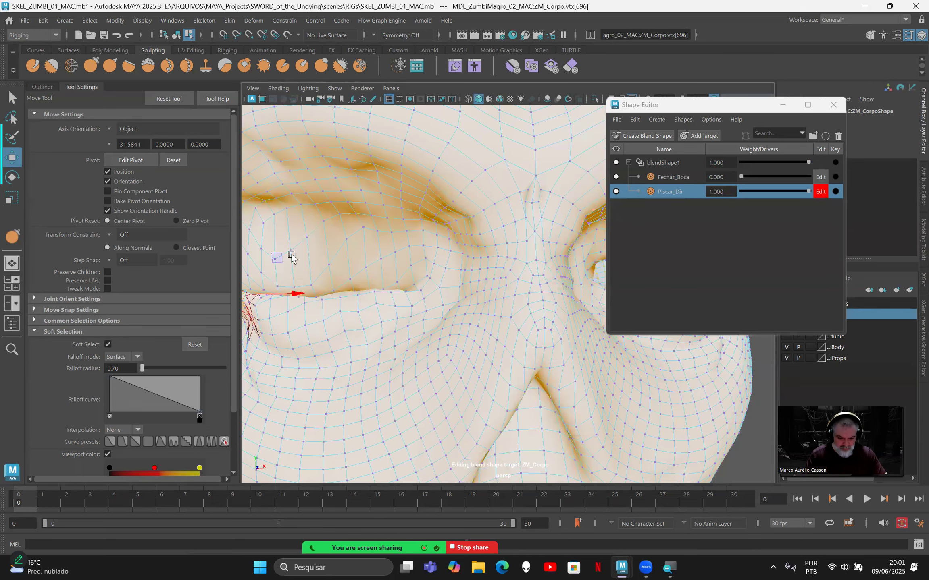
pyautogui.scroll(-5, 393, 287)
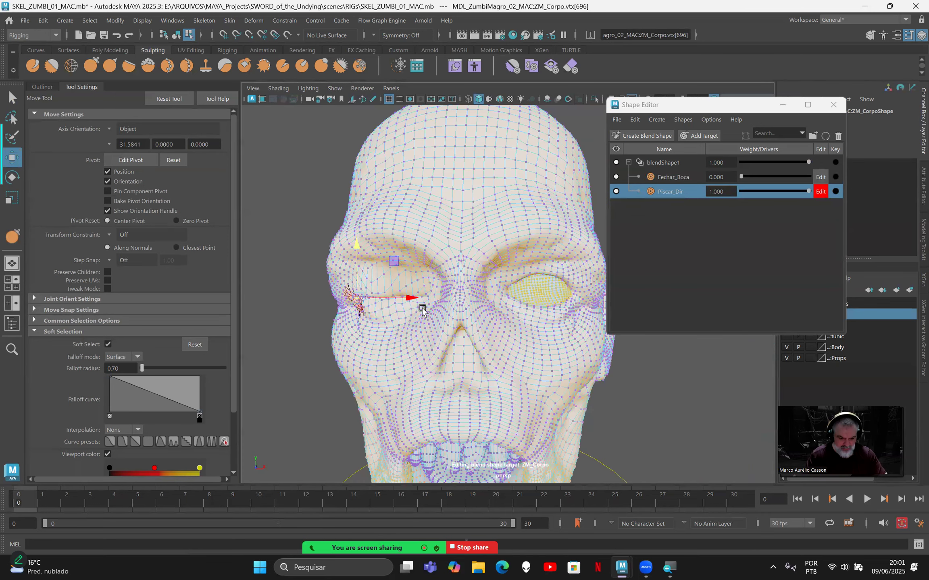
pyautogui.scroll(6, 389, 338)
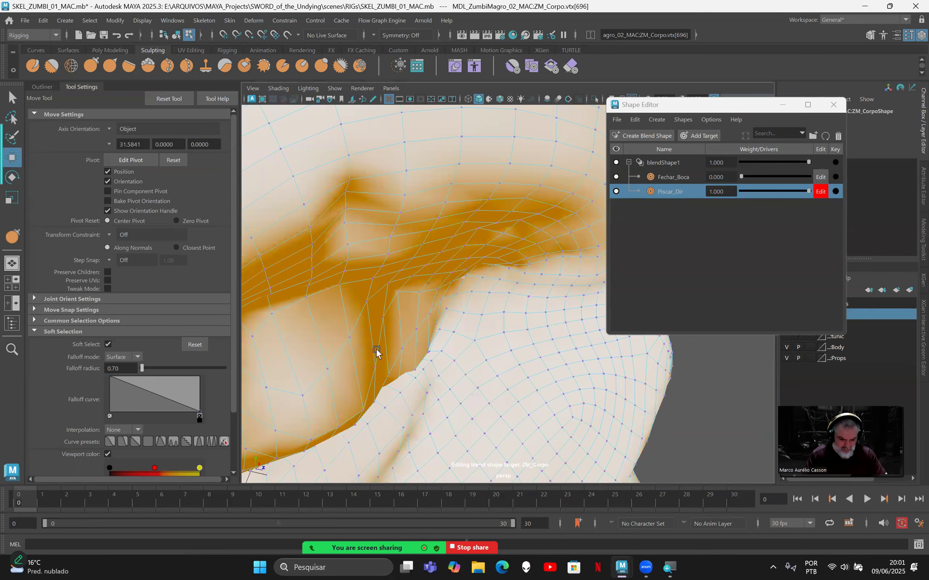
pyautogui.click(371, 338)
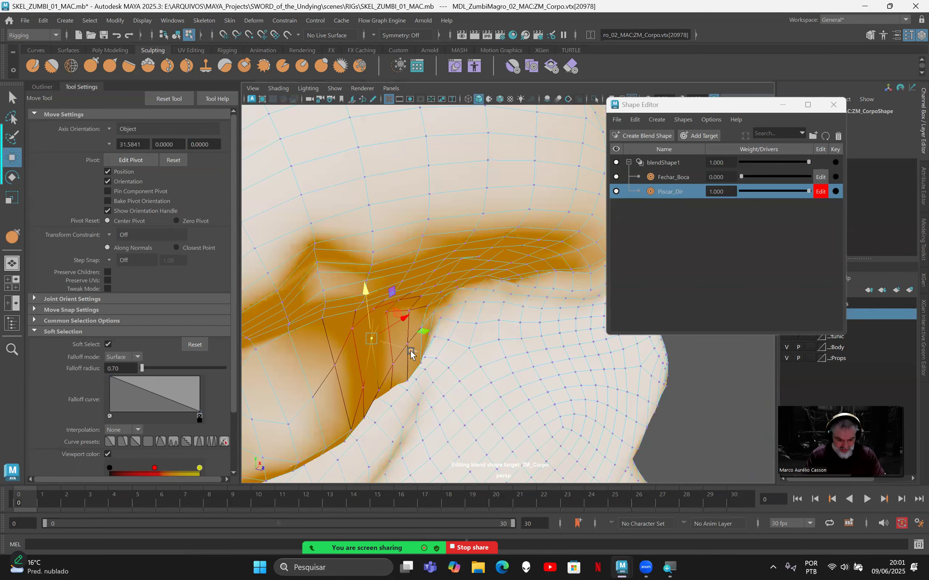
pyautogui.moveTo(413, 352); pyautogui.dragTo(436, 356)
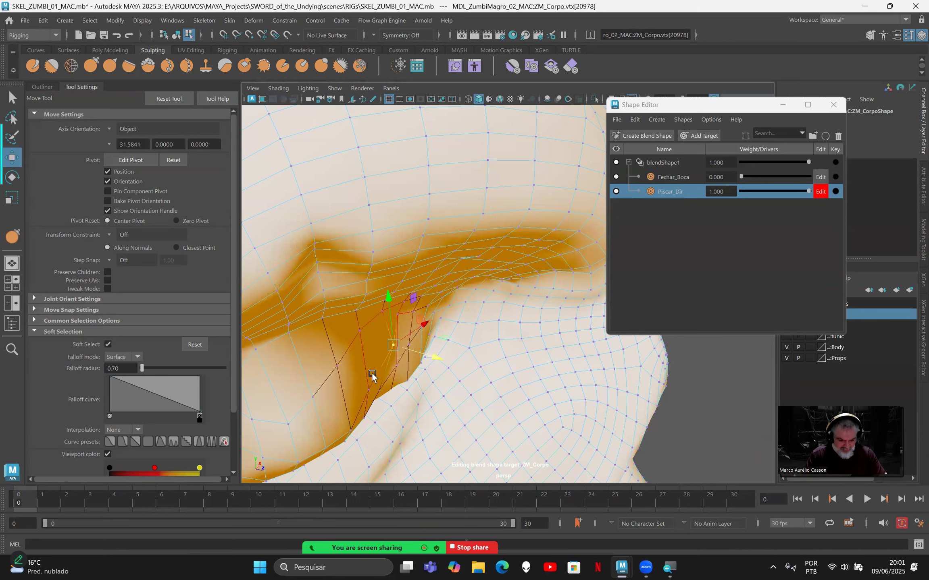
# - Pull the neighbouring sunken vertices of the upper eyelid forward to smooth the crease under the brow
pyautogui.click(378, 392)
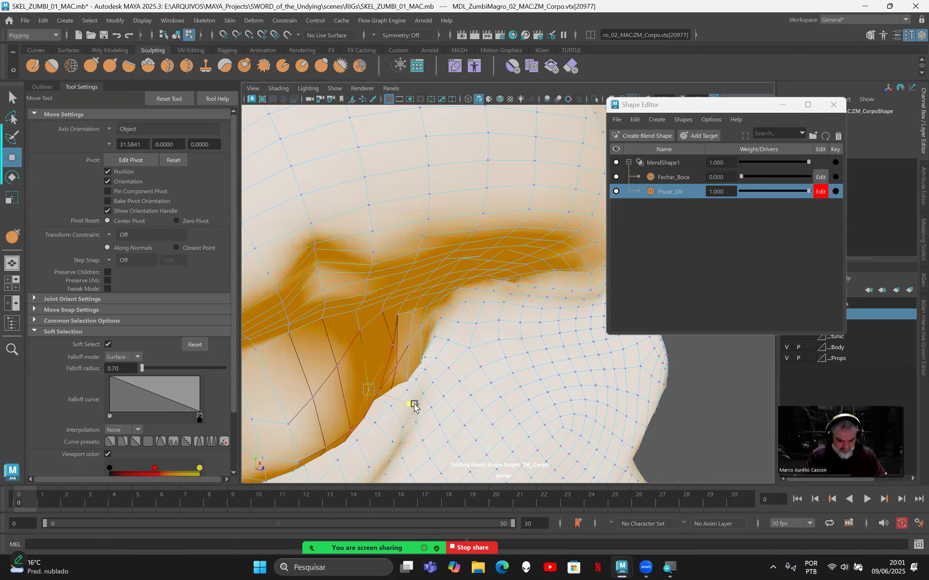
pyautogui.click(360, 331)
pyautogui.moveTo(402, 336); pyautogui.dragTo(459, 398)
pyautogui.click(396, 326)
pyautogui.keyDown('alt'); pyautogui.moveTo(396, 329); pyautogui.dragTo(374, 373); pyautogui.keyUp('alt')
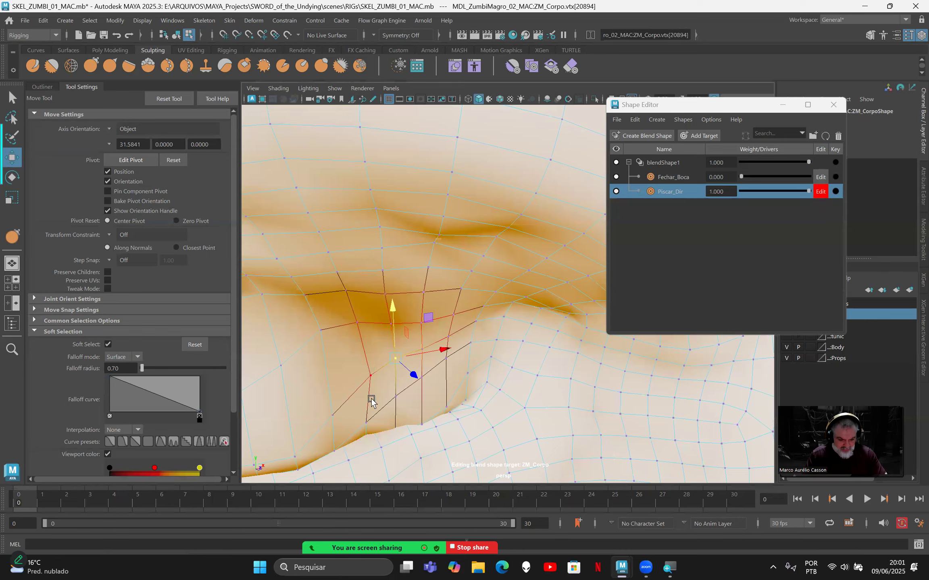
# - Refine the remaining upper eyelid vertices beside the inner corner, nudging them forward and checking the lid from several angles
pyautogui.keyDown('alt'); pyautogui.moveTo(613, 435); pyautogui.dragTo(586, 423); pyautogui.keyUp('alt')
pyautogui.click(536, 388)
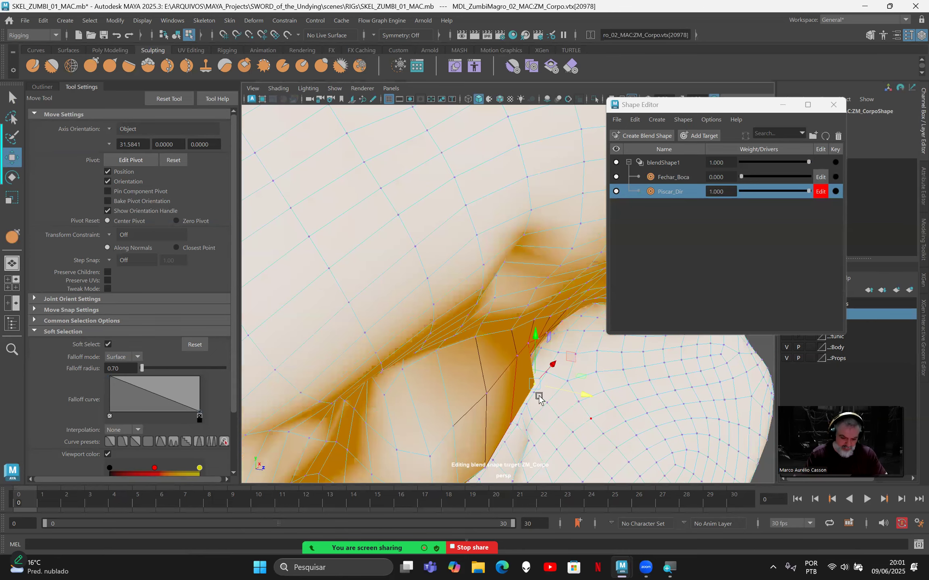
pyautogui.press('[')
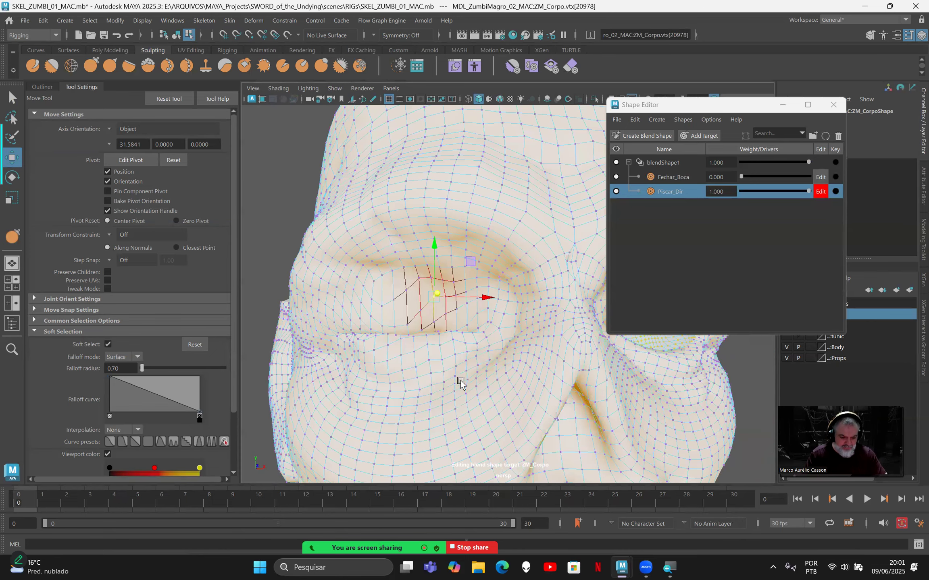
pyautogui.press(']')
pyautogui.click(427, 383)
pyautogui.moveTo(461, 394); pyautogui.dragTo(468, 393)
pyautogui.keyDown('alt'); pyautogui.moveTo(476, 354); pyautogui.dragTo(466, 359); pyautogui.keyUp('alt')
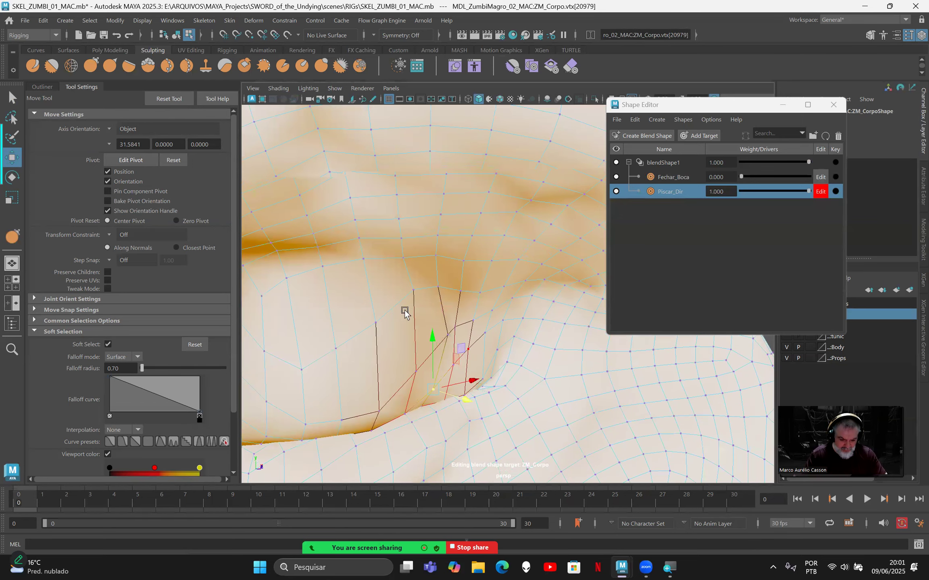
pyautogui.keyDown('alt'); pyautogui.moveTo(404, 310); pyautogui.dragTo(388, 302); pyautogui.keyUp('alt')
pyautogui.click(390, 302)
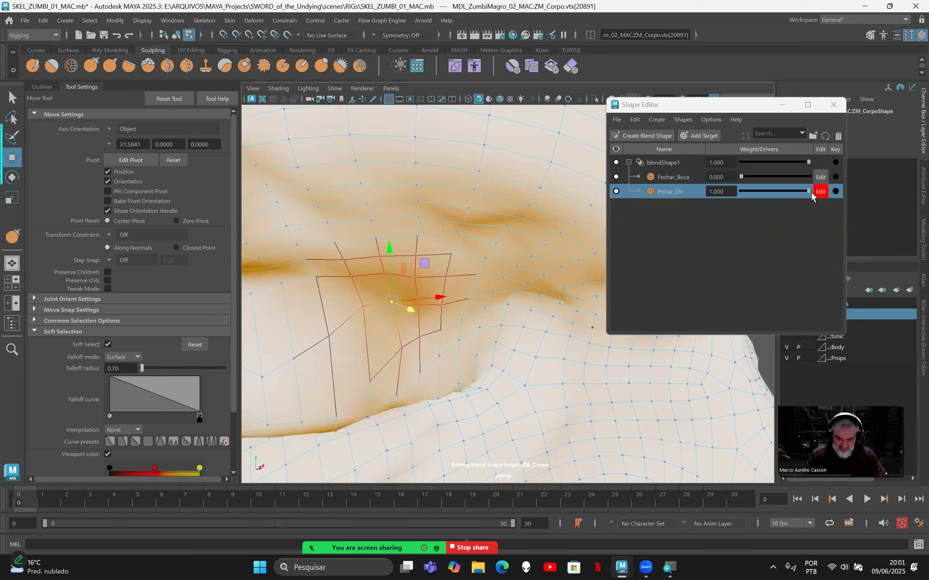
# - Set the Piscar_Dir weight to 0 and turn off editing for that target
pyautogui.moveTo(808, 188); pyautogui.dragTo(715, 273)
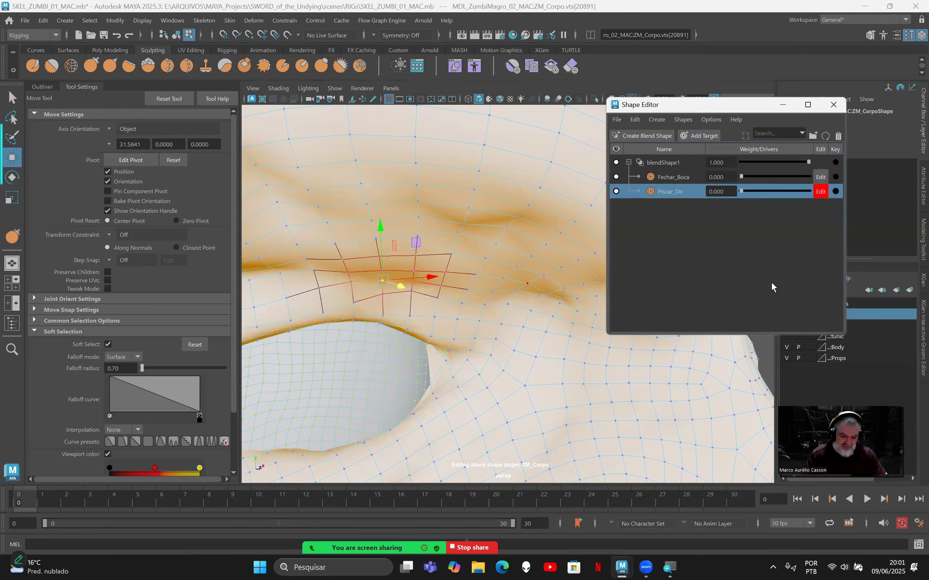
pyautogui.click(822, 195)
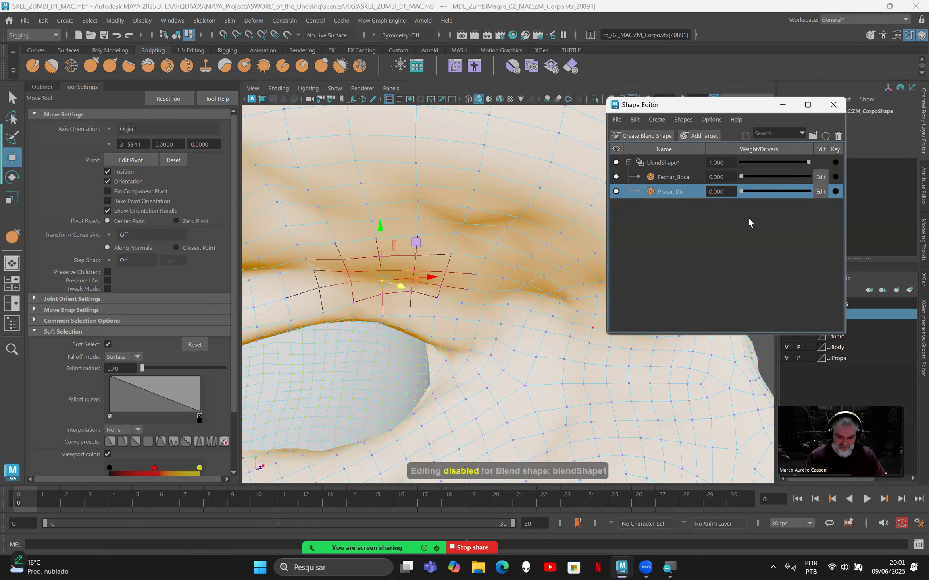
pyautogui.scroll(-3, 397, 383)
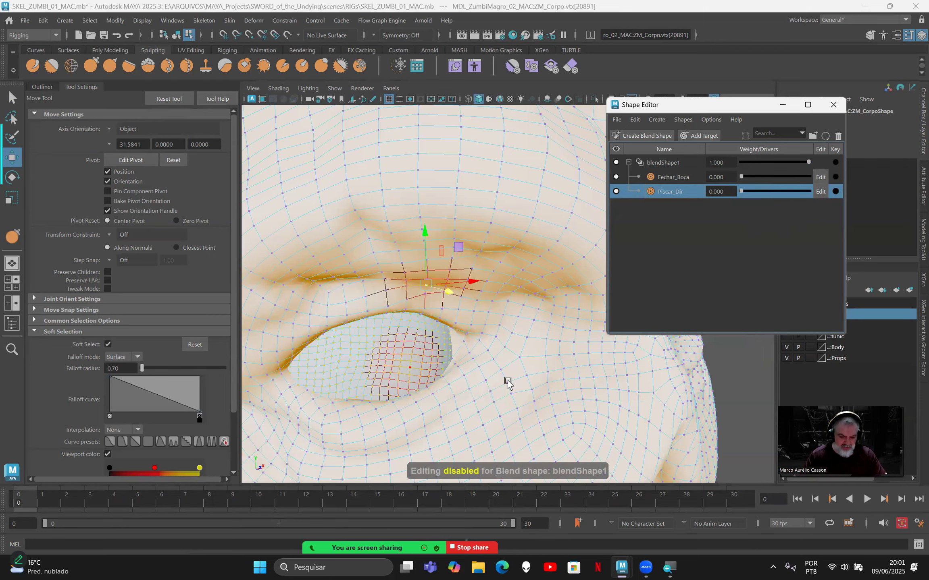
# - Return the body mesh to object mode and duplicate the Piscar_Dir blend shape target
pyautogui.press('[')
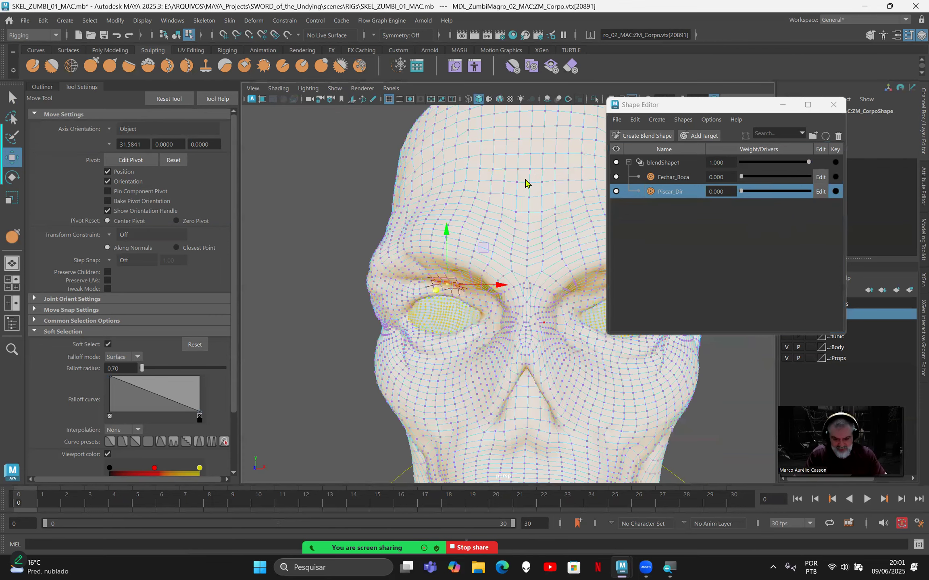
pyautogui.moveTo(487, 189); pyautogui.dragTo(464, 241, button='right')
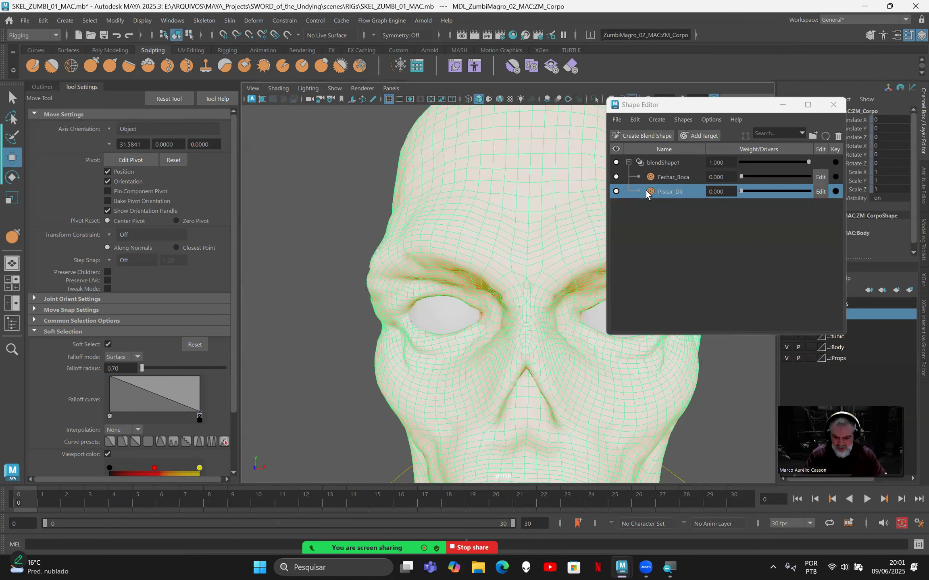
pyautogui.rightClick(662, 186)
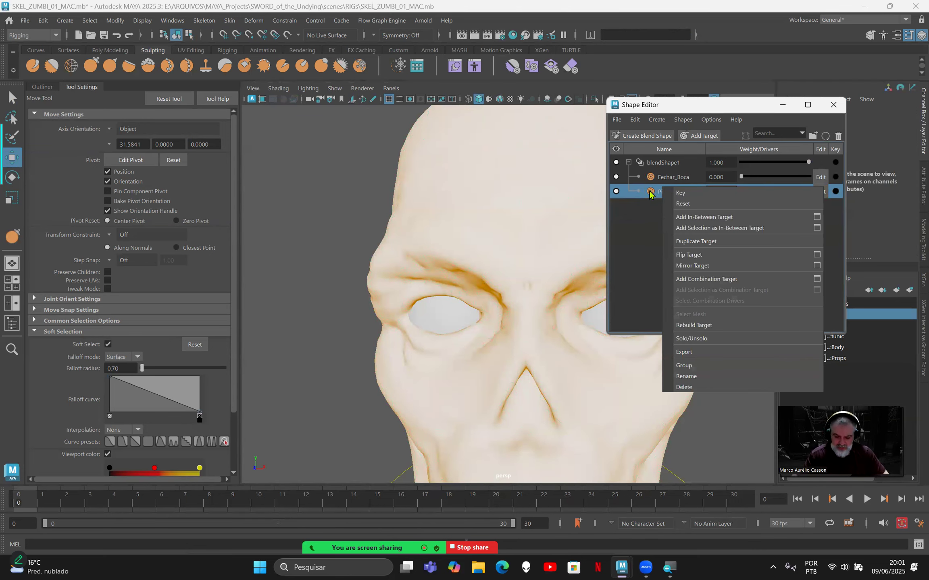
pyautogui.click(690, 242)
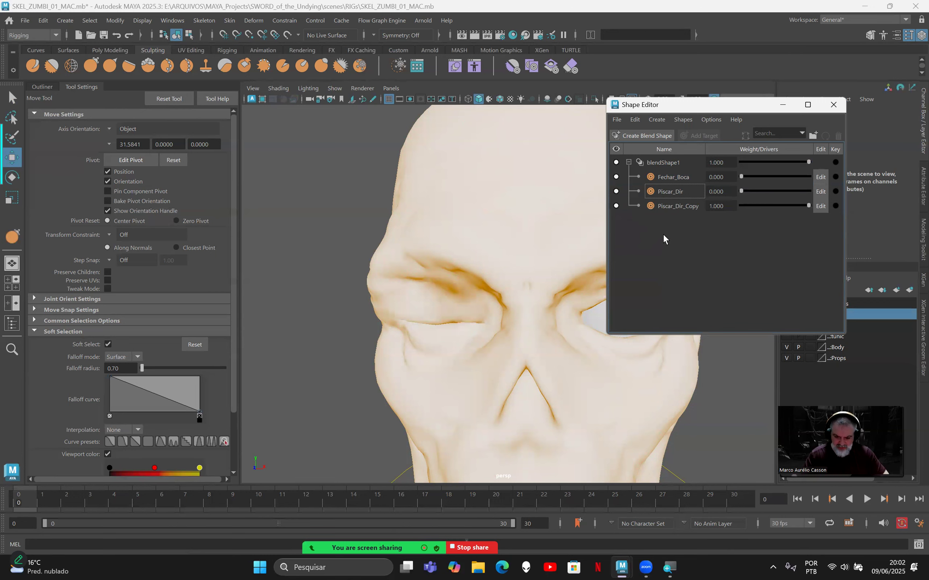
pyautogui.moveTo(753, 112); pyautogui.dragTo(787, 219)
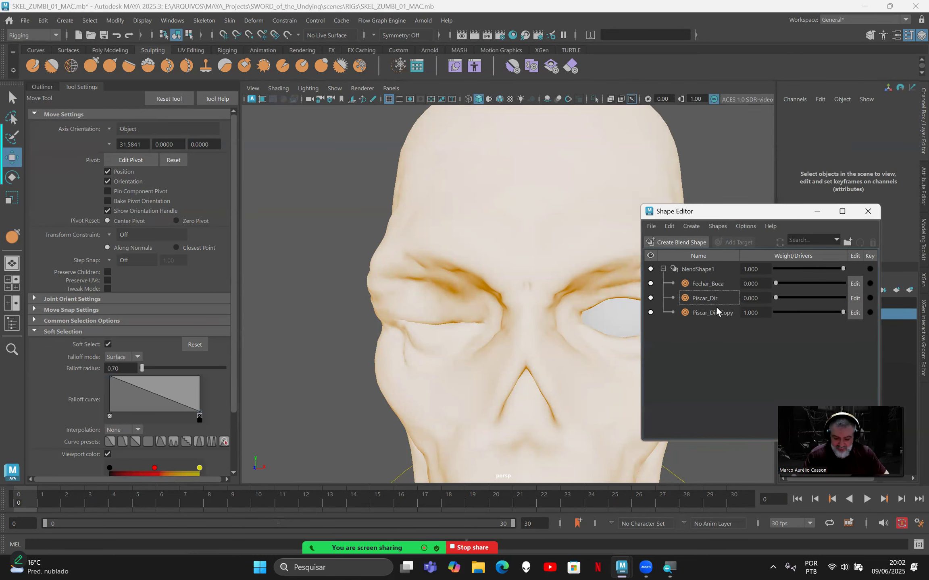
# - Rename the duplicated blend shape target to Piscar_Esq
pyautogui.click(702, 314)
pyautogui.doubleClick(700, 314)
pyautogui.moveTo(710, 313); pyautogui.dragTo(745, 314)
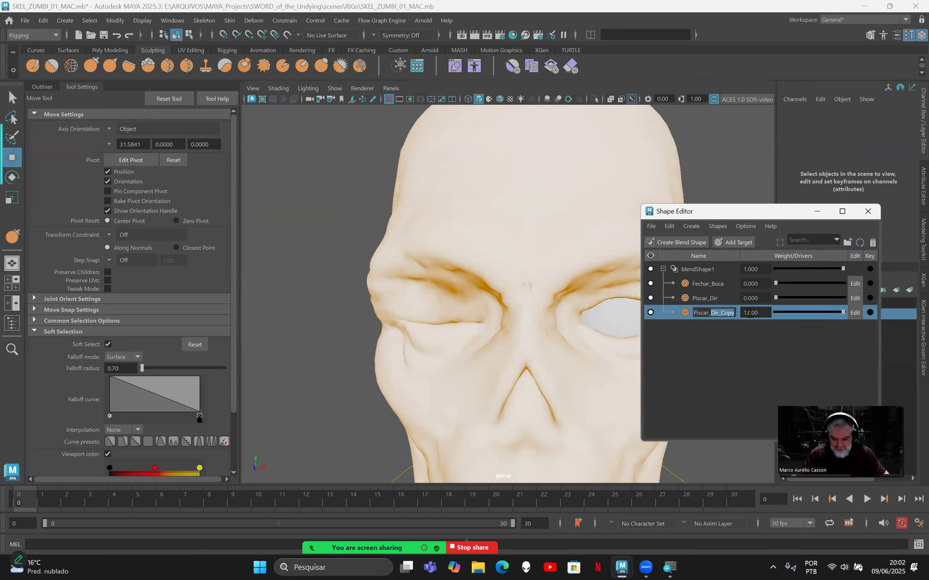
pyautogui.write('Esq')
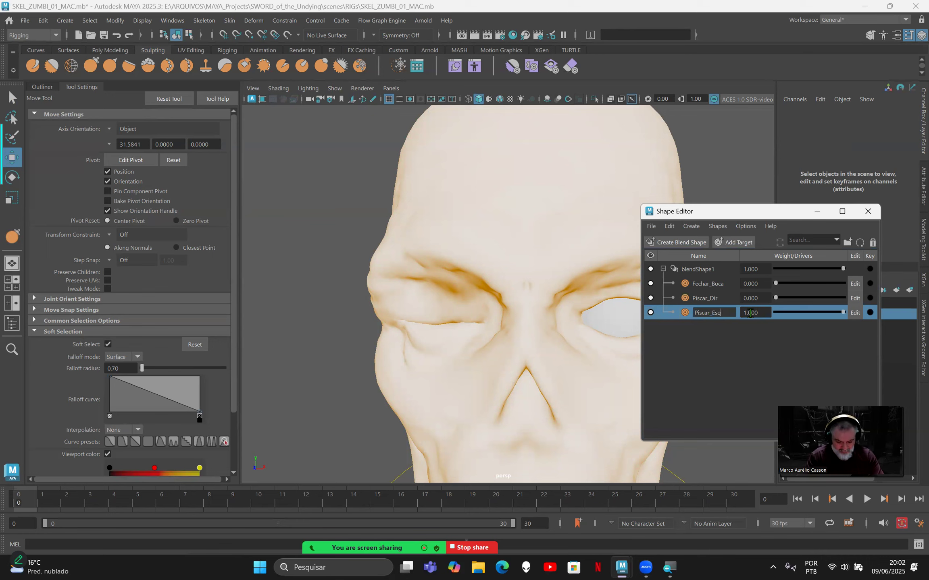
pyautogui.press('Return')
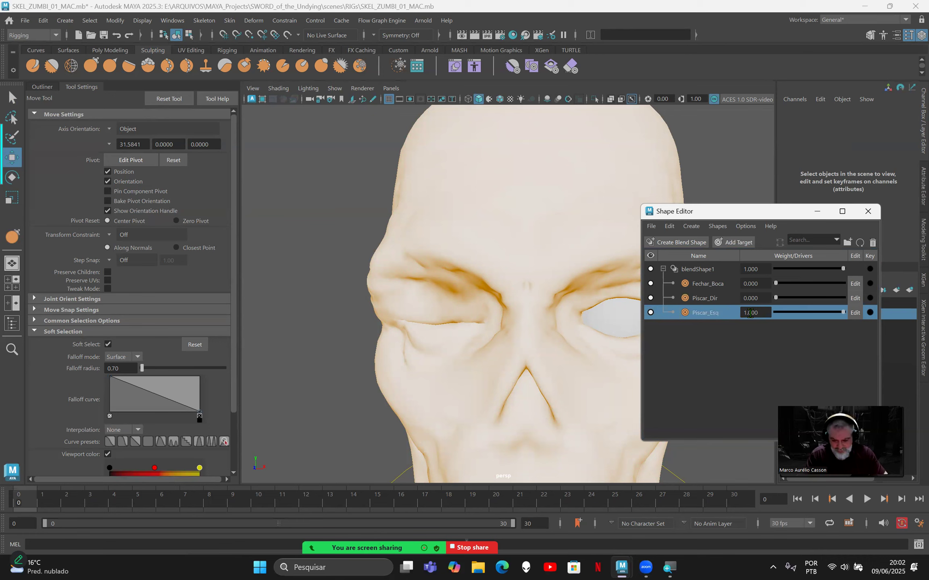
# - Flip the Piscar_Esq target to the other side of the face and set its weight to 0
pyautogui.rightClick(710, 316)
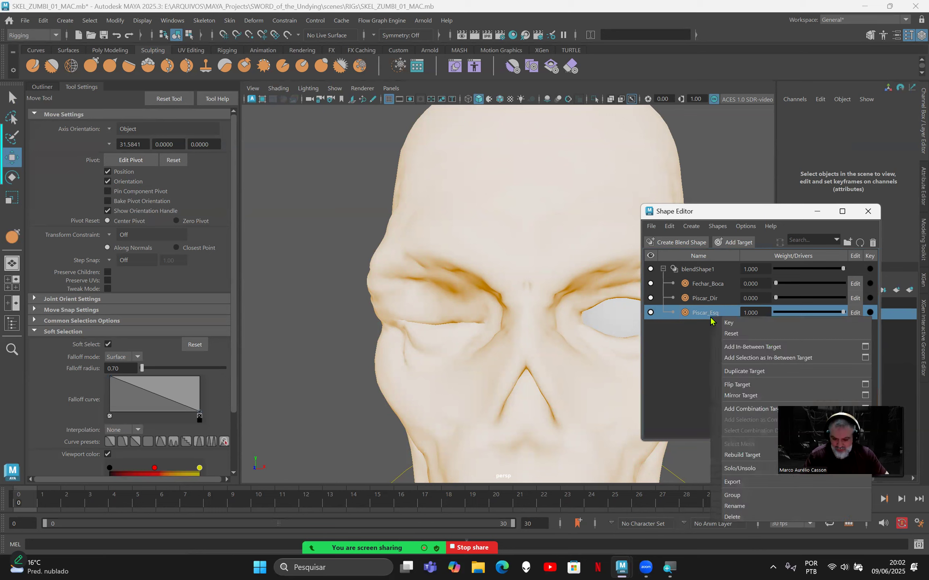
pyautogui.click(738, 384)
pyautogui.keyDown('alt'); pyautogui.moveTo(580, 348); pyautogui.dragTo(473, 324, button='middle'); pyautogui.keyUp('alt')
pyautogui.moveTo(842, 314); pyautogui.dragTo(727, 279)
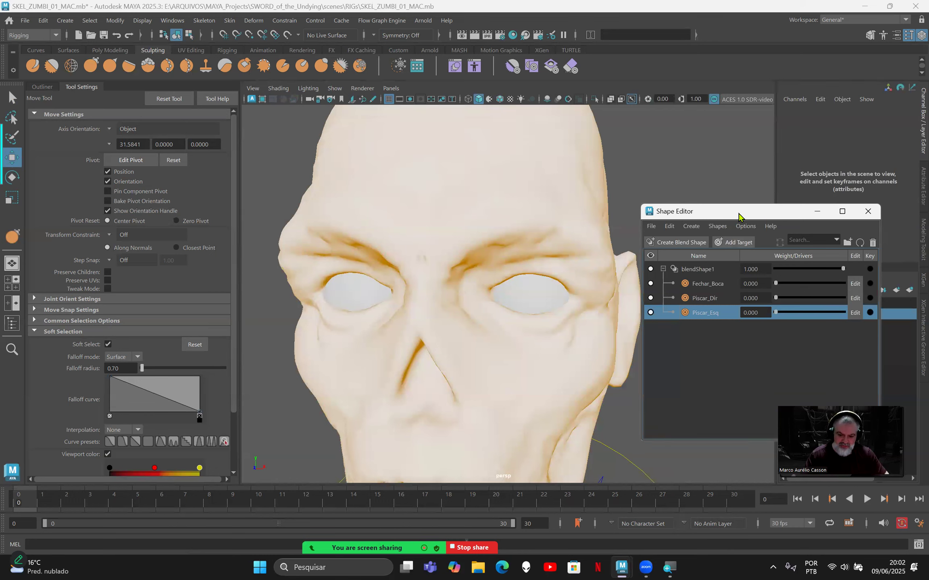
# - Select the FACIAL_Control curve and open the Connection Editor with its attributes loaded as outputs, down to Fechar_Boca
pyautogui.moveTo(739, 214); pyautogui.dragTo(803, 211)
pyautogui.scroll(-5, 531, 407)
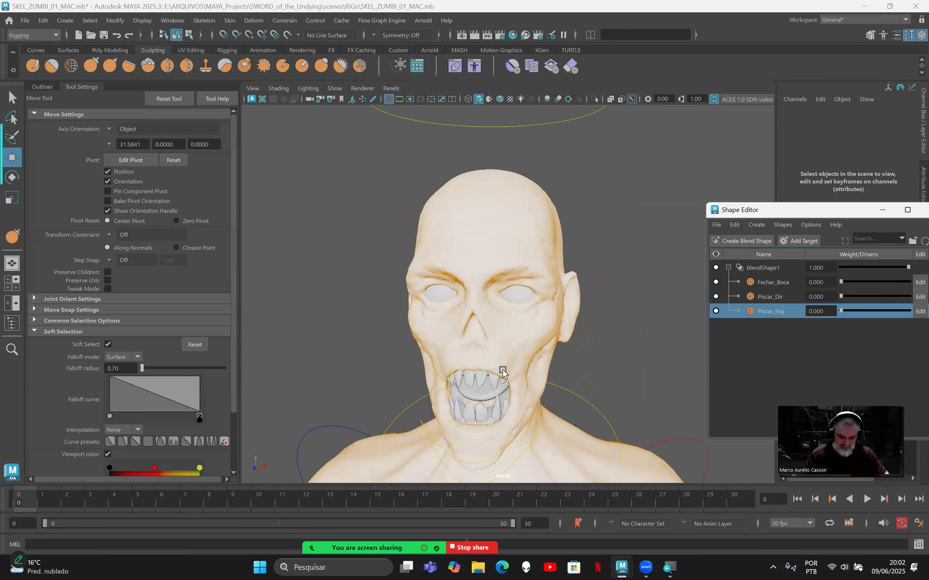
pyautogui.scroll(-5, 502, 373)
pyautogui.keyDown('alt'); pyautogui.moveTo(432, 285); pyautogui.dragTo(387, 278); pyautogui.keyUp('alt')
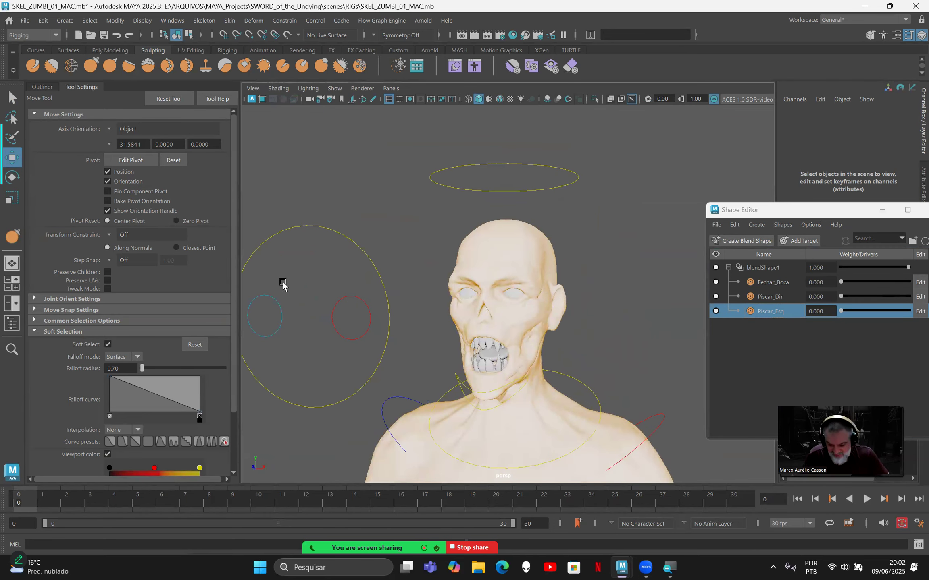
pyautogui.click(322, 225)
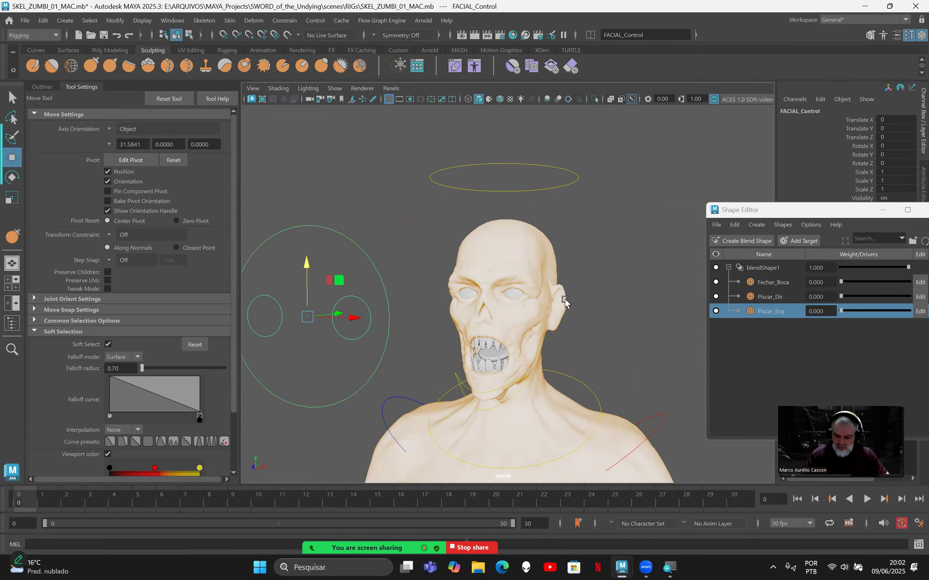
pyautogui.click(793, 211)
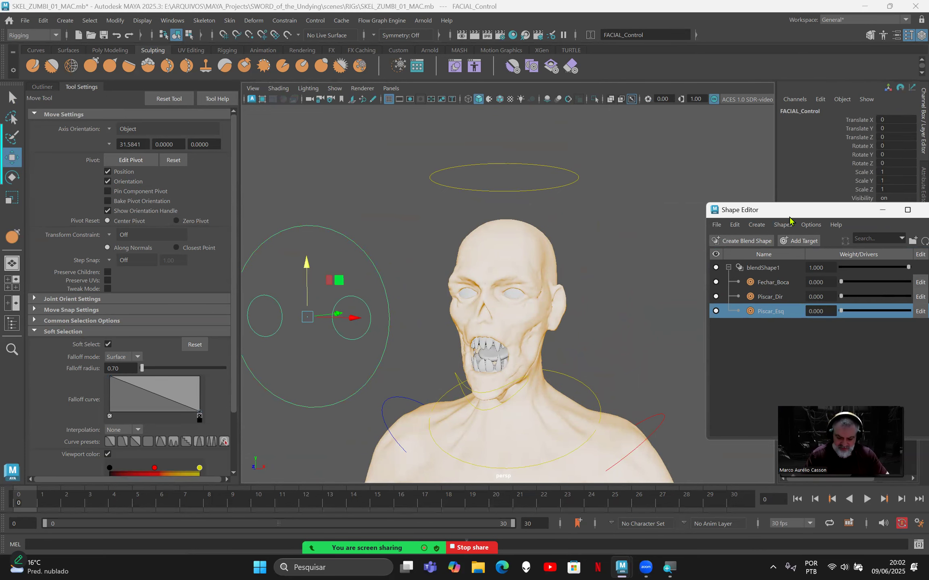
pyautogui.moveTo(789, 217); pyautogui.dragTo(609, 262)
pyautogui.moveTo(423, 288)
pyautogui.keyDown('alt'); pyautogui.mouseDown()
pyautogui.moveTo(439, 289)
pyautogui.moveTo(402, 286)
pyautogui.moveTo(384, 255)
pyautogui.moveTo(417, 289)
pyautogui.mouseUp(); pyautogui.keyUp('alt')
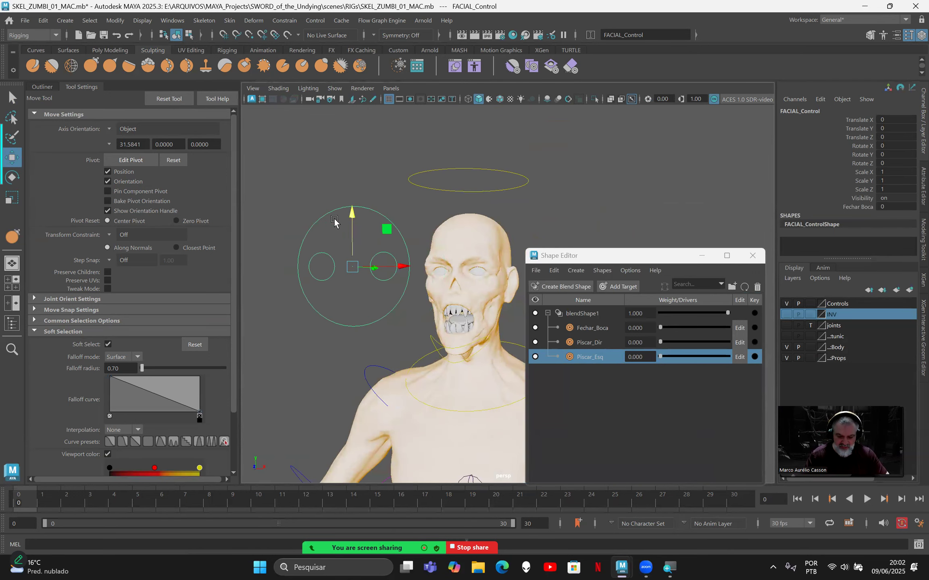
pyautogui.click(850, 208)
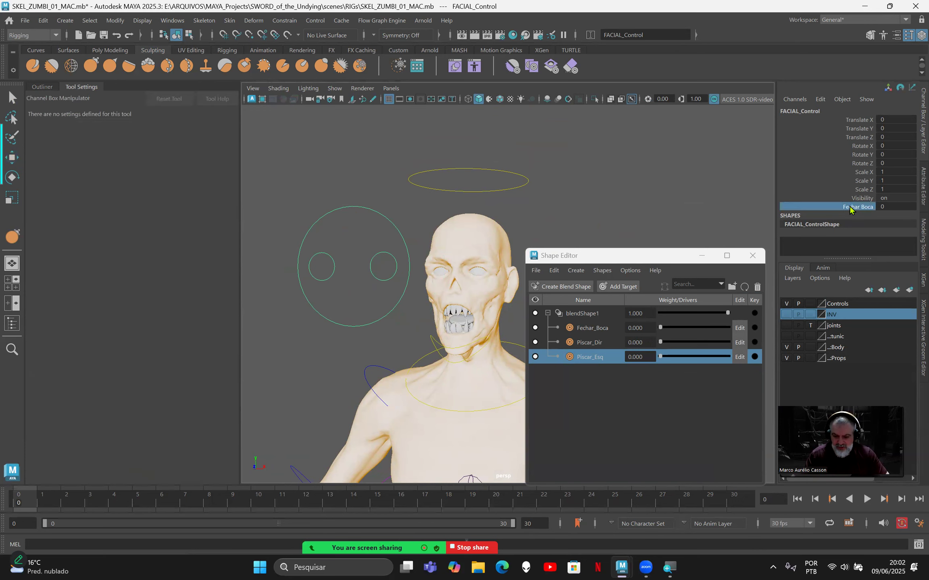
pyautogui.click(821, 100)
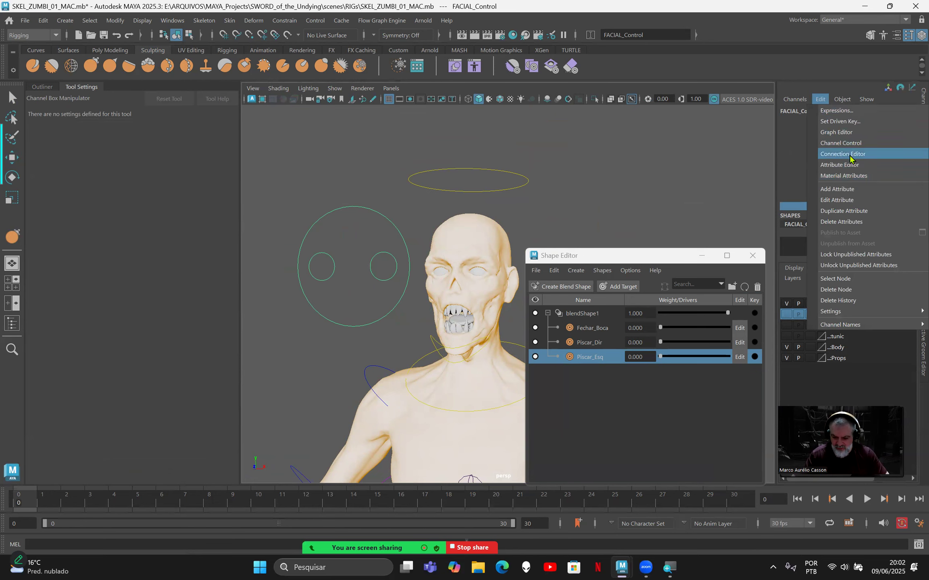
pyautogui.click(851, 154)
pyautogui.scroll(-15, 655, 233)
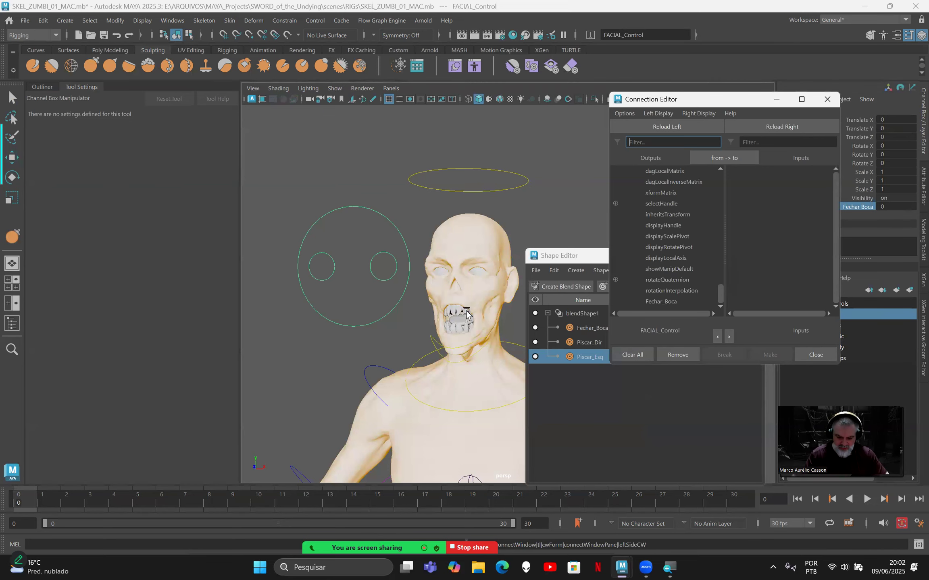
# - Select the blendShape1 node and load it as the input side of the Connection Editor
pyautogui.click(577, 257)
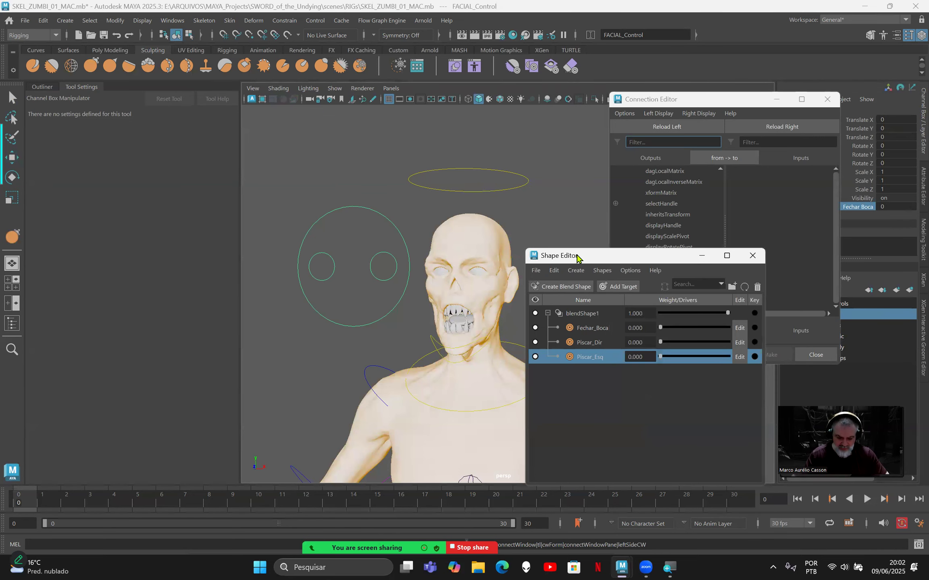
pyautogui.moveTo(577, 257); pyautogui.dragTo(97, 219)
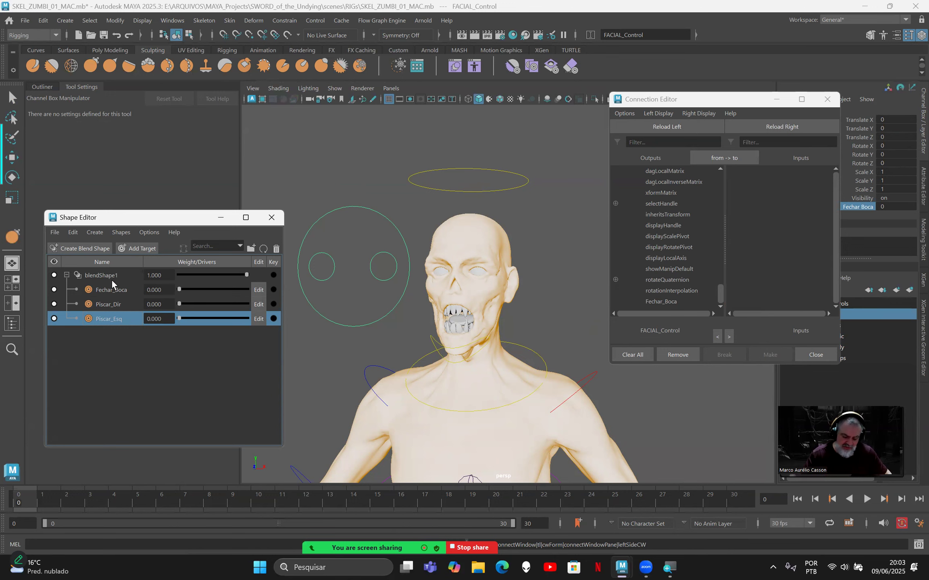
pyautogui.click(95, 278)
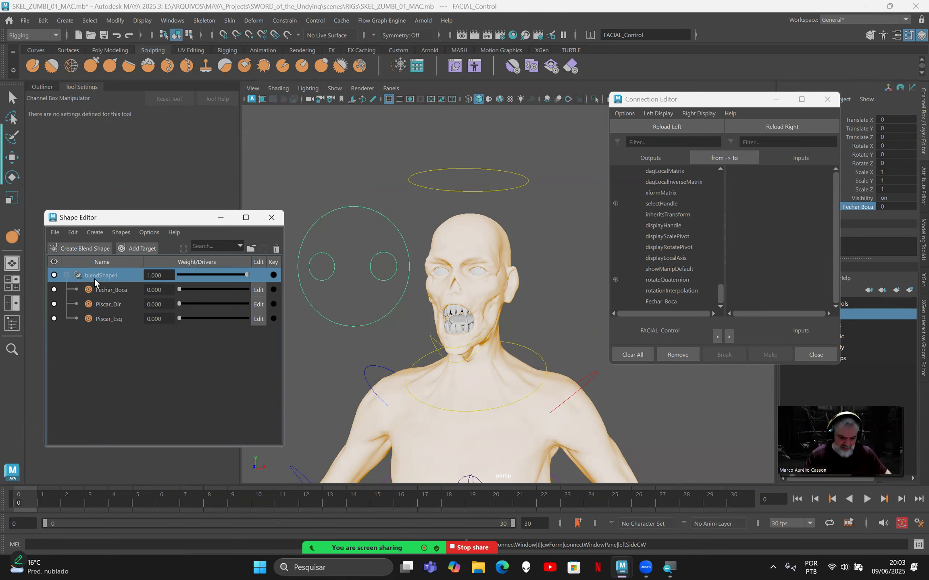
pyautogui.rightClick(96, 277)
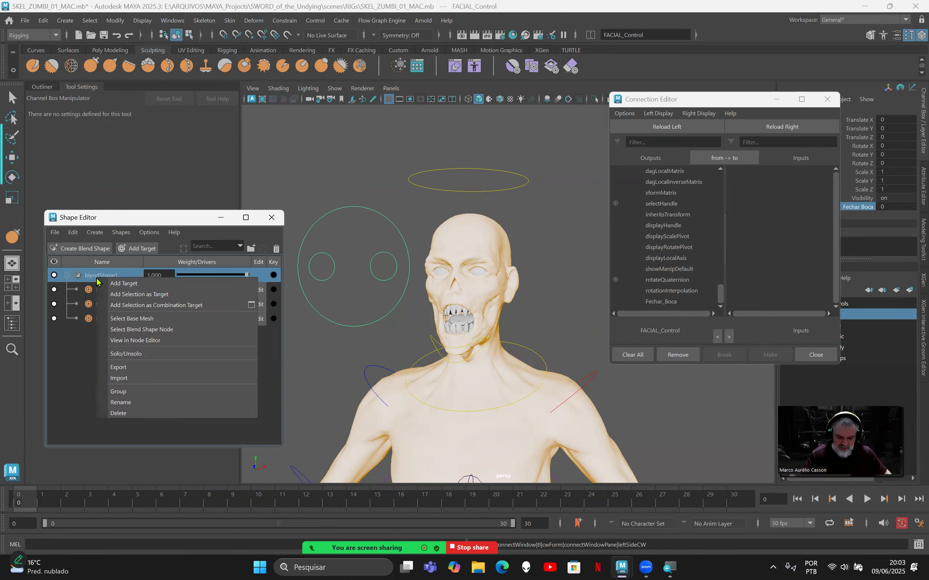
pyautogui.click(140, 330)
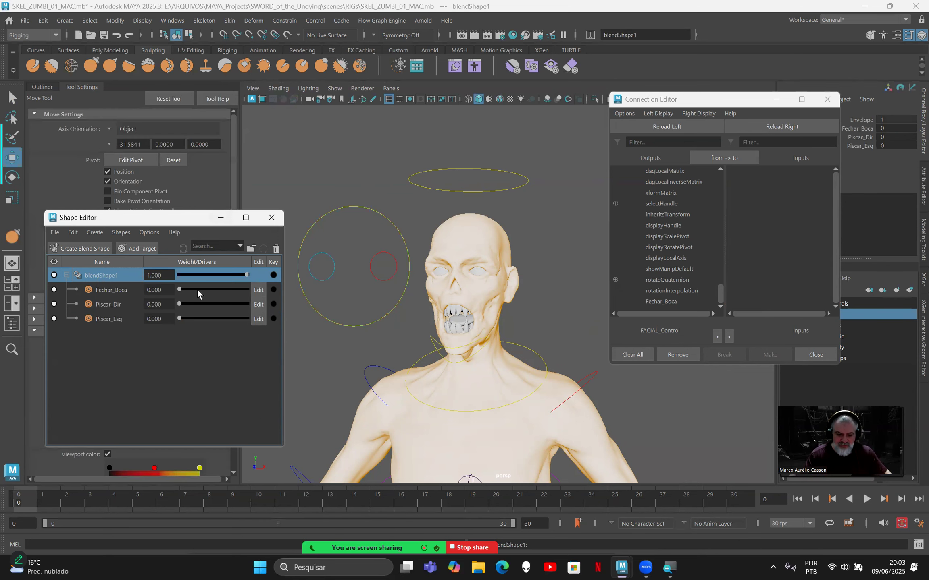
pyautogui.click(775, 128)
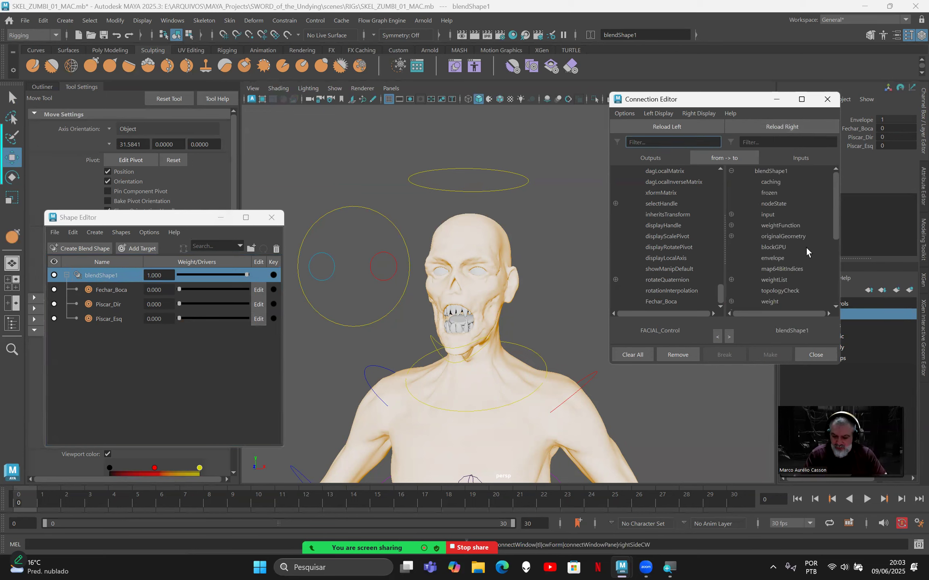
# - Connect FACIAL_Control's Fechar_Boca attribute to the Fechar_Boca weight of blendShape1
pyautogui.scroll(-3, 781, 259)
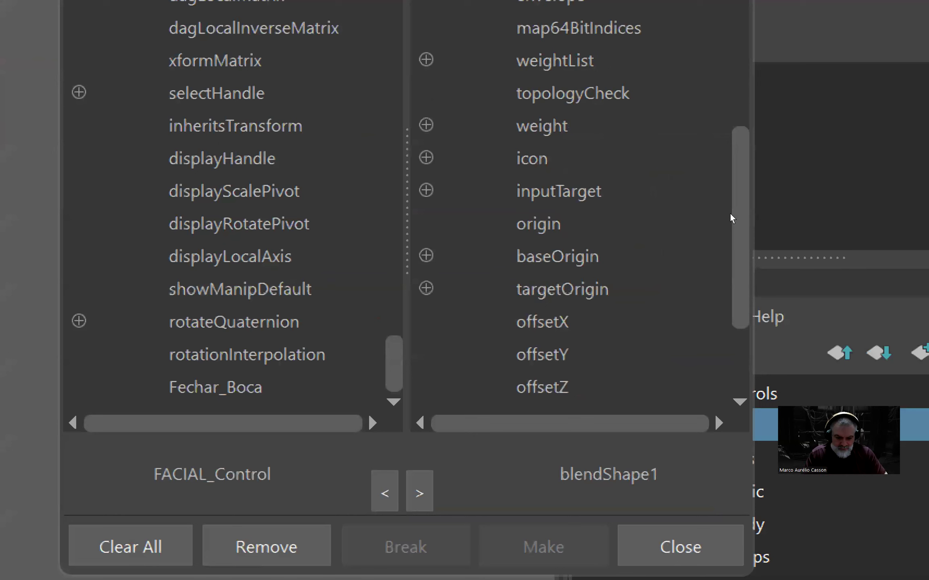
pyautogui.click(426, 124)
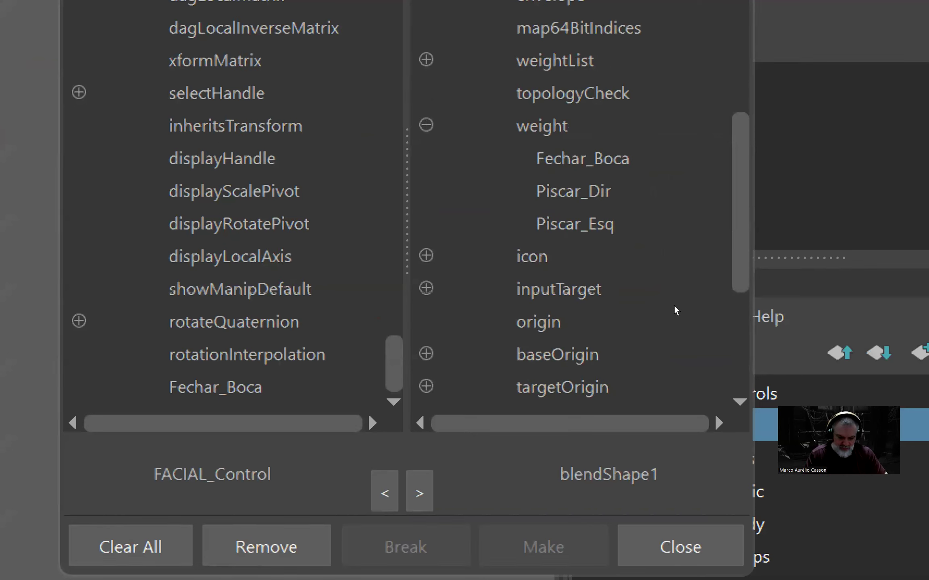
pyautogui.click(215, 387)
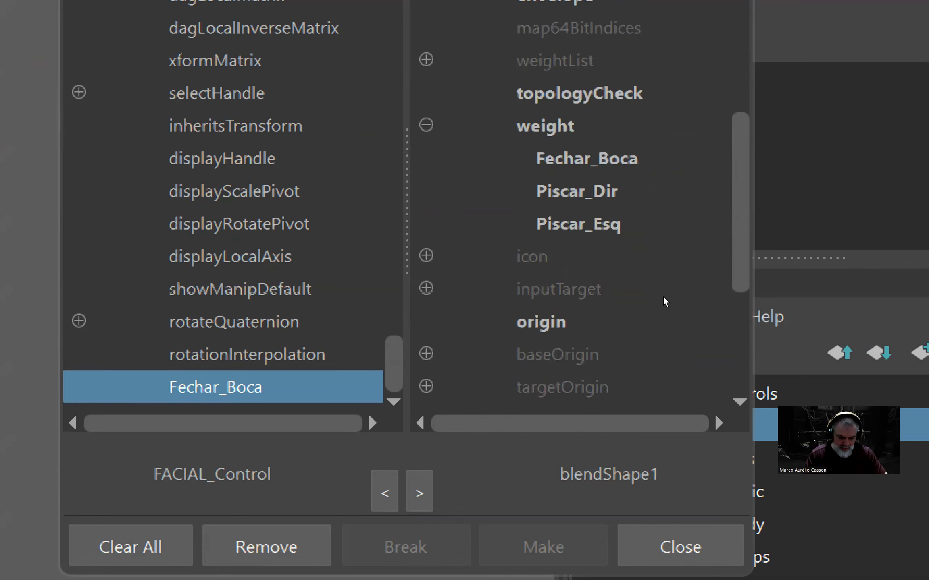
pyautogui.click(586, 159)
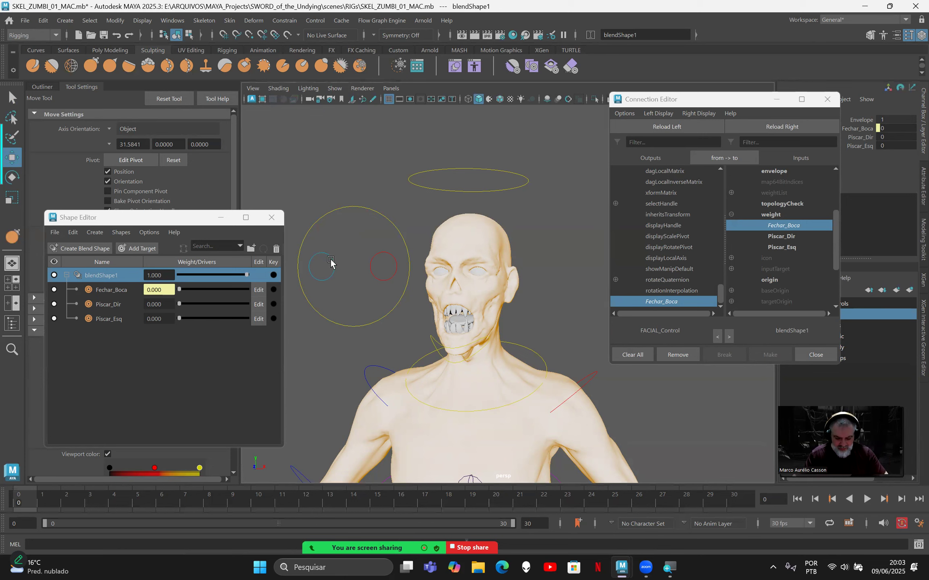
# - Load Eye_Control_r as the source and connect its piscar attribute to the Piscar_Dir weight of blendShape1
pyautogui.click(330, 258)
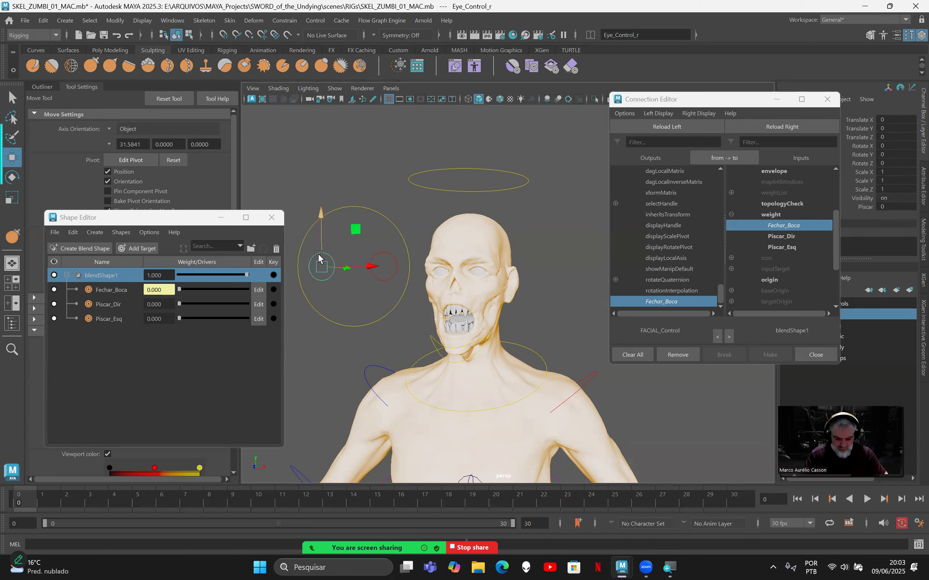
pyautogui.click(673, 127)
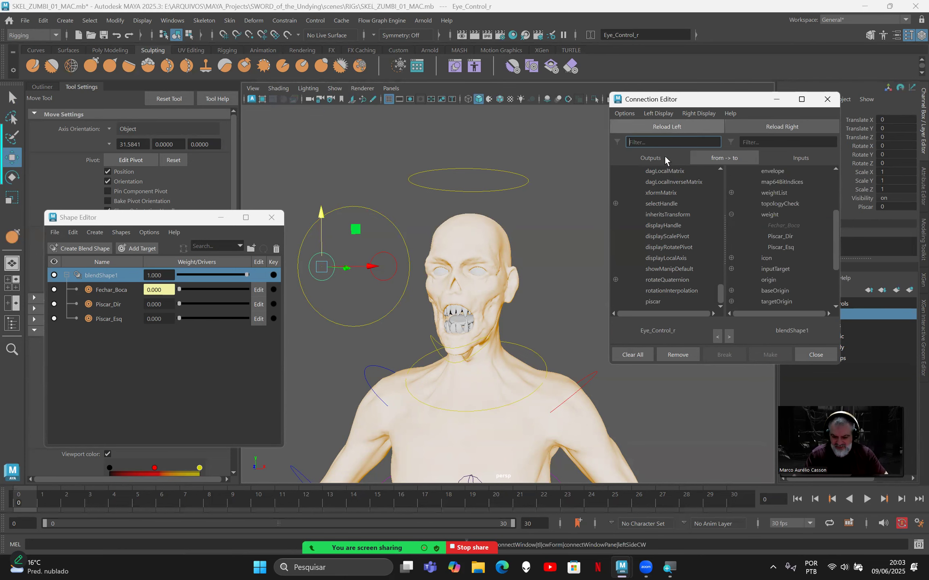
pyautogui.click(649, 303)
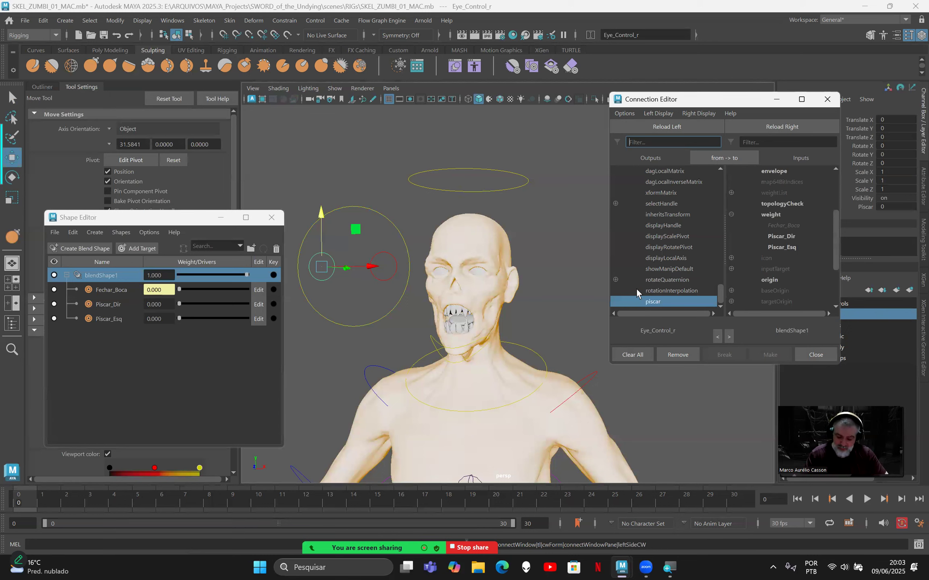
pyautogui.click(779, 237)
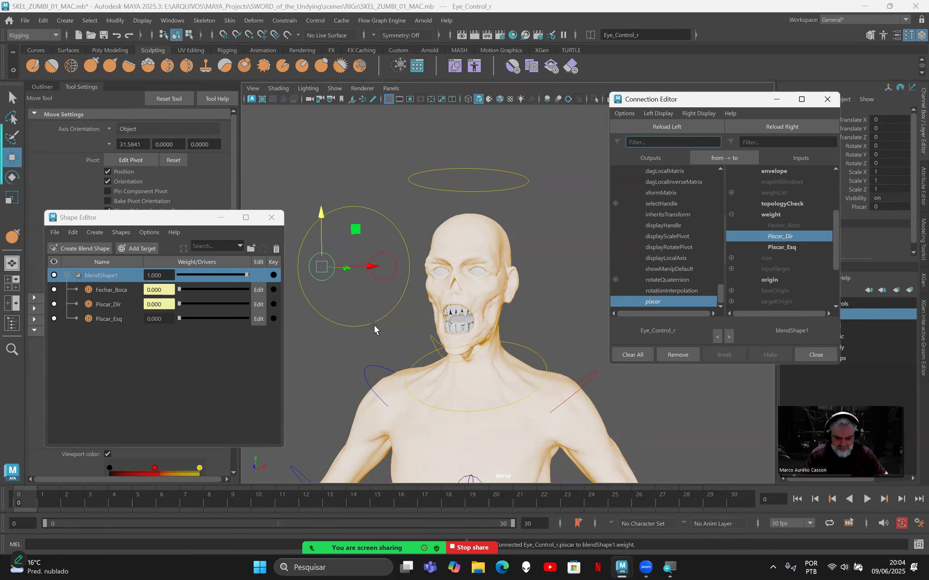
# - Connect Eye_Control_l's piscar attribute to the Piscar_Esq weight of blendShape1, and close the Connection Editor and Shape Editor
pyautogui.click(382, 252)
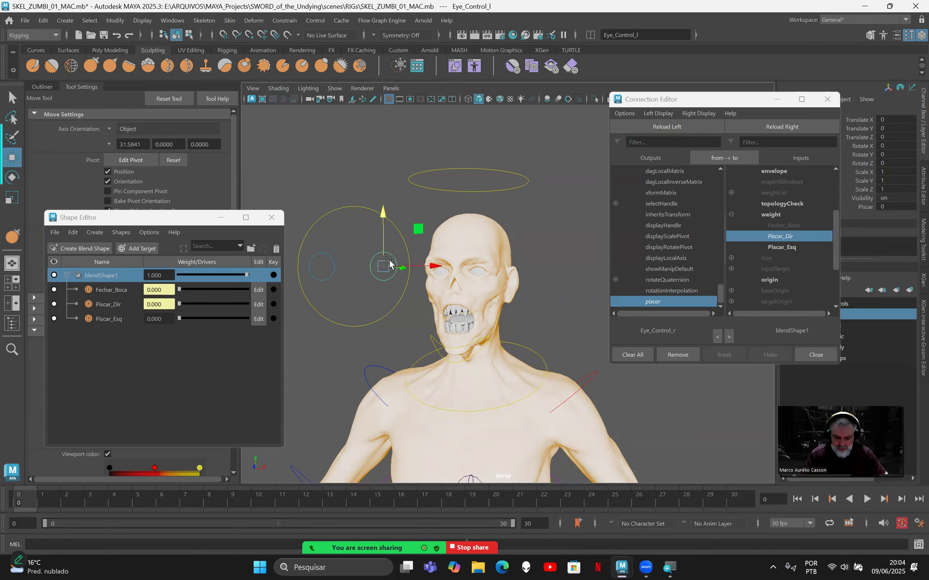
pyautogui.click(665, 126)
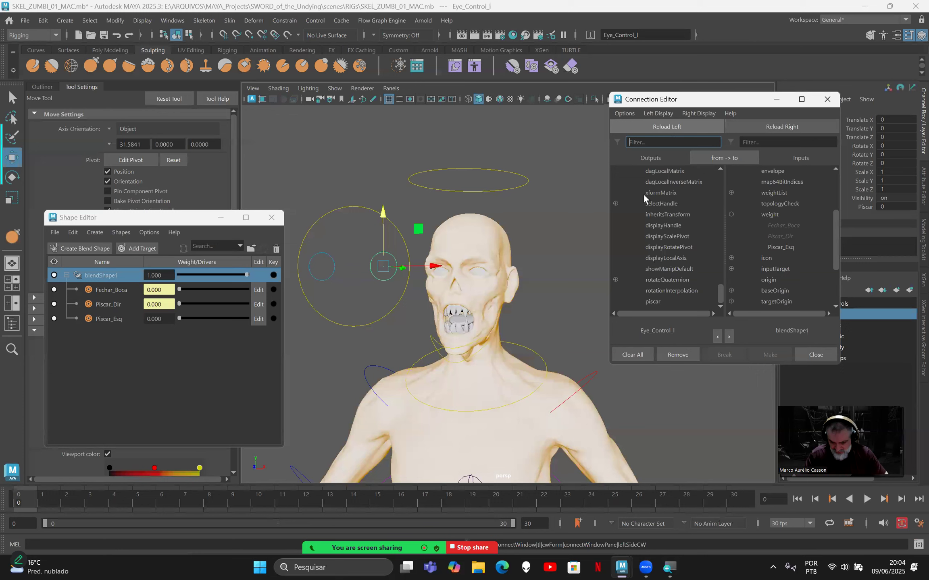
pyautogui.click(652, 303)
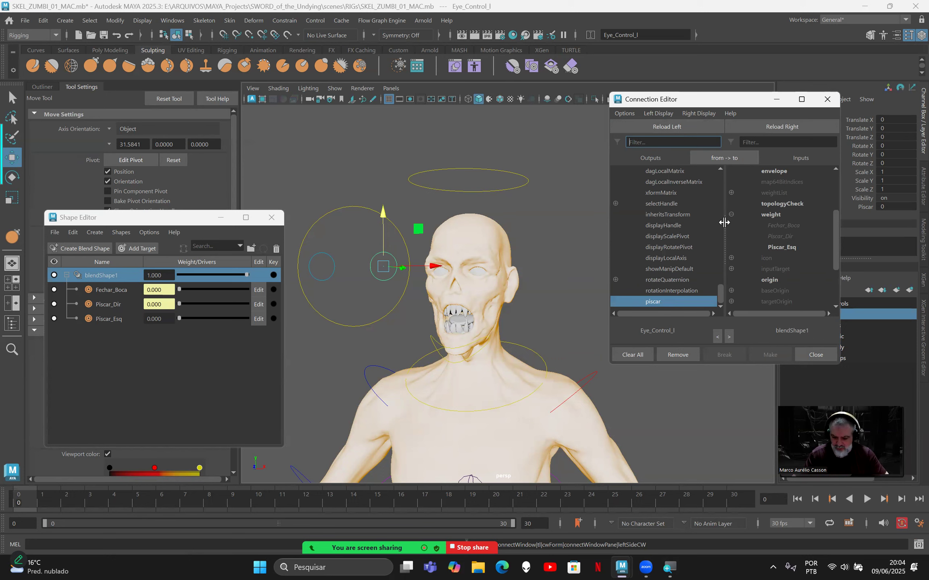
pyautogui.click(777, 248)
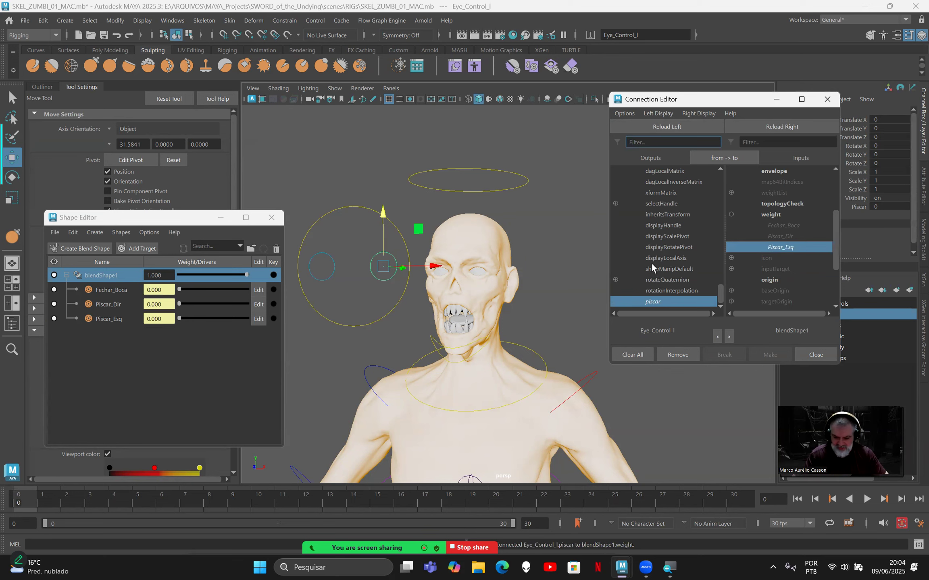
pyautogui.click(812, 356)
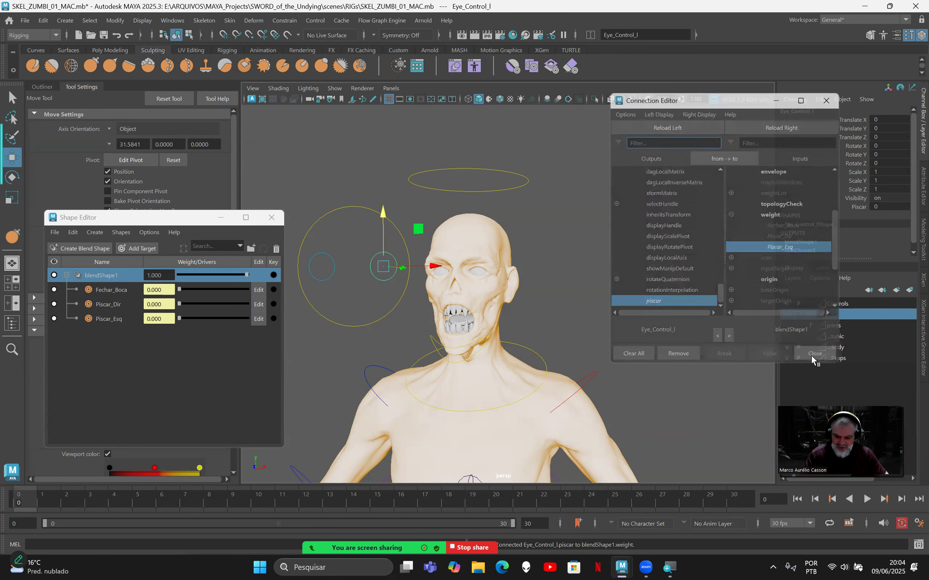
pyautogui.click(273, 218)
# - Test the mouth closing by varying Fechar Boca on the FACIAL_Control curve and returning it to 0
pyautogui.keyDown('alt'); pyautogui.moveTo(344, 277); pyautogui.dragTo(364, 259); pyautogui.keyUp('alt')
pyautogui.moveTo(369, 179); pyautogui.dragTo(388, 200)
pyautogui.click(847, 207)
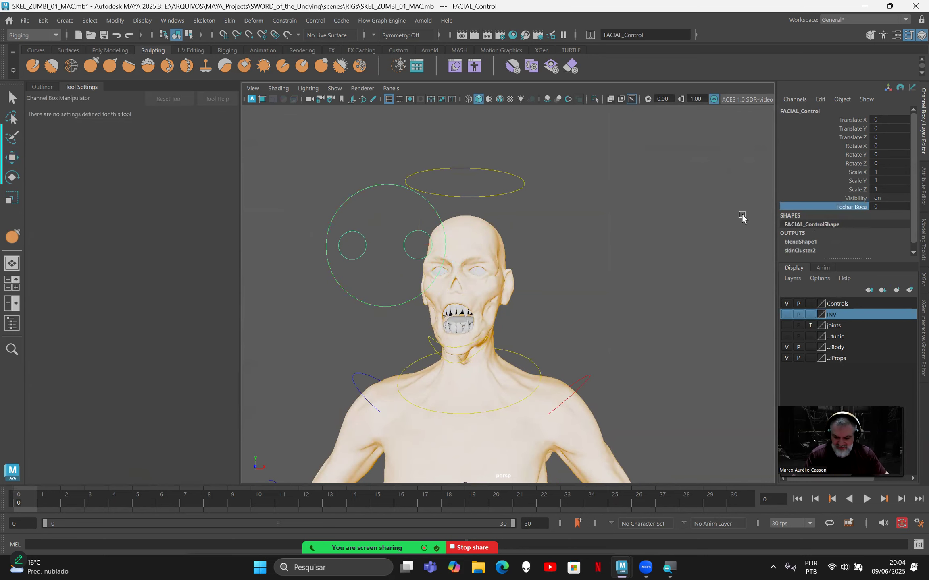
pyautogui.moveTo(466, 209); pyautogui.dragTo(450, 187, button='middle')
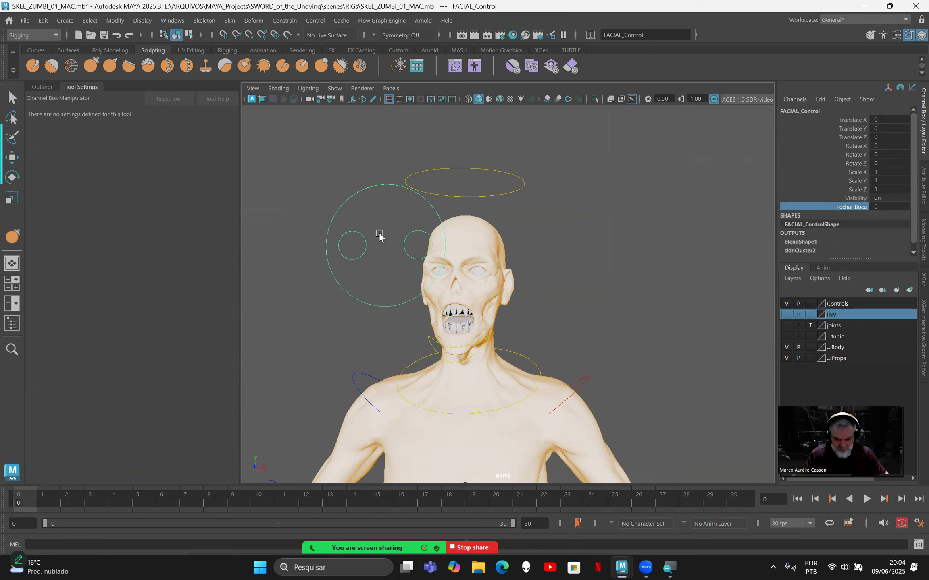
# - Select both eye control circles and test blinking both eyes together by varying their shared Piscar attribute
pyautogui.moveTo(358, 227); pyautogui.dragTo(418, 238)
pyautogui.press('w')
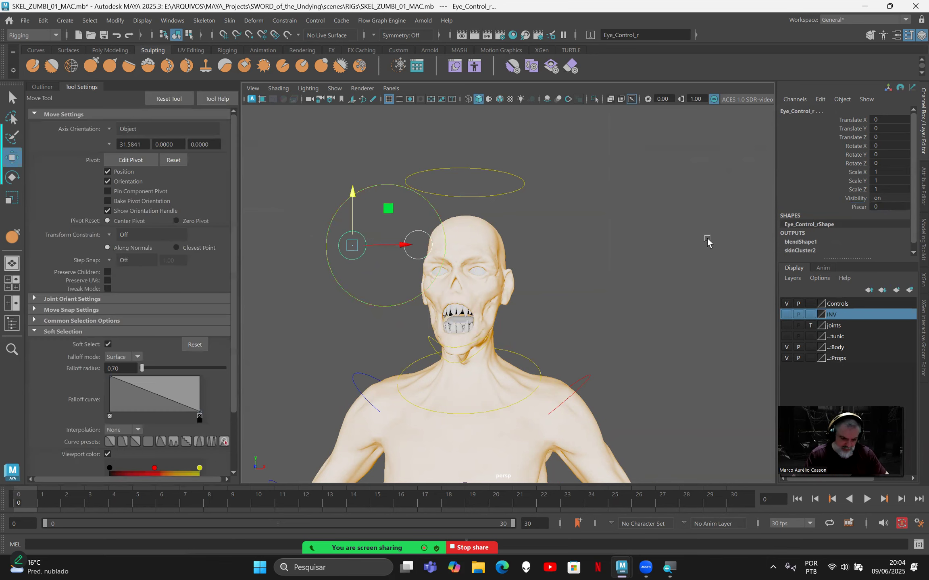
pyautogui.click(862, 207)
pyautogui.scroll(3, 556, 250)
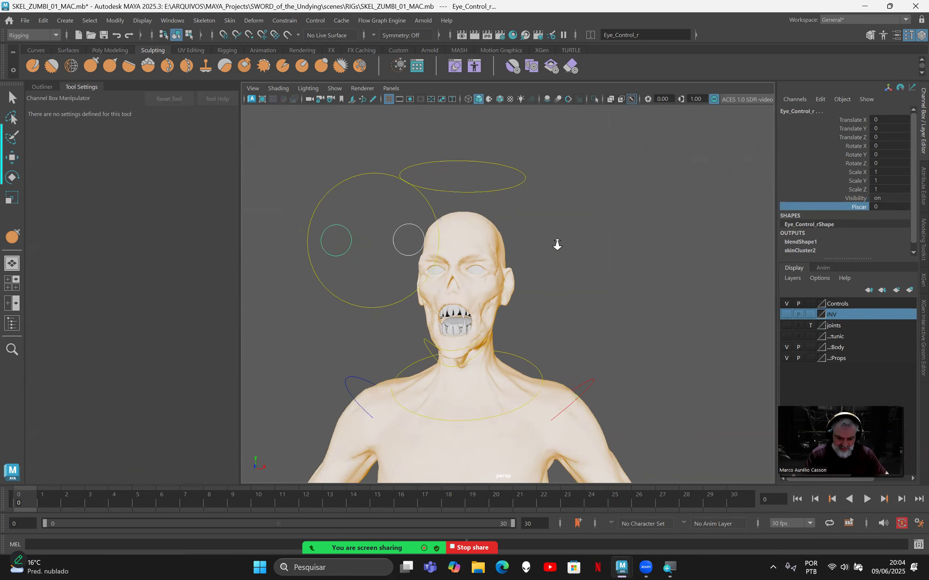
pyautogui.keyDown('alt'); pyautogui.moveTo(576, 282); pyautogui.dragTo(586, 306, button='middle'); pyautogui.keyUp('alt')
pyautogui.moveTo(553, 246); pyautogui.dragTo(575, 252, button='middle')
# - Test each eye's blink separately by varying Piscar on Eye_Control_l and Eye_Control_r, and return both to 0
pyautogui.click(374, 264)
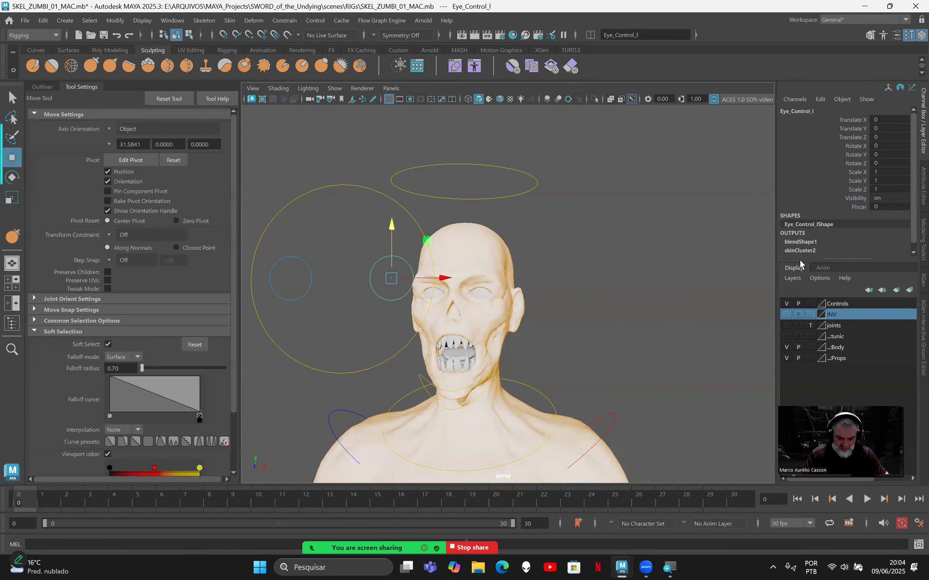
pyautogui.click(860, 207)
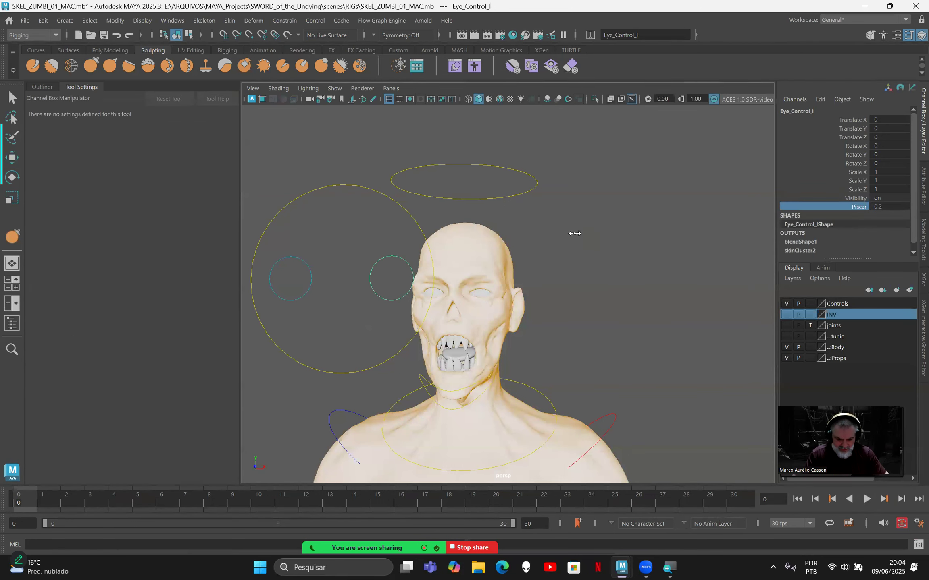
pyautogui.click(293, 257)
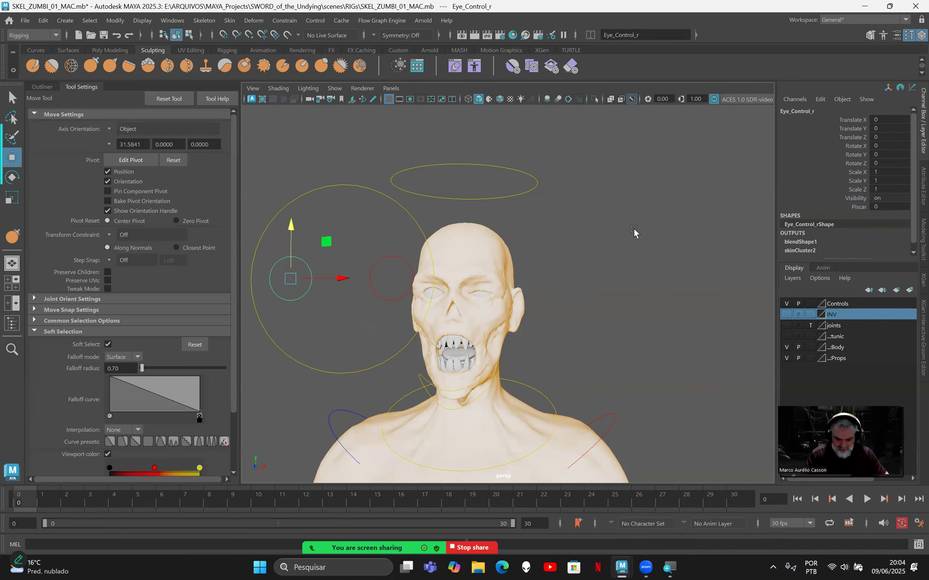
pyautogui.moveTo(649, 229); pyautogui.dragTo(654, 229, button='middle')
pyautogui.hotkey('ctrl', 'z')
pyautogui.click(858, 208)
pyautogui.moveTo(611, 231); pyautogui.dragTo(649, 257, button='middle')
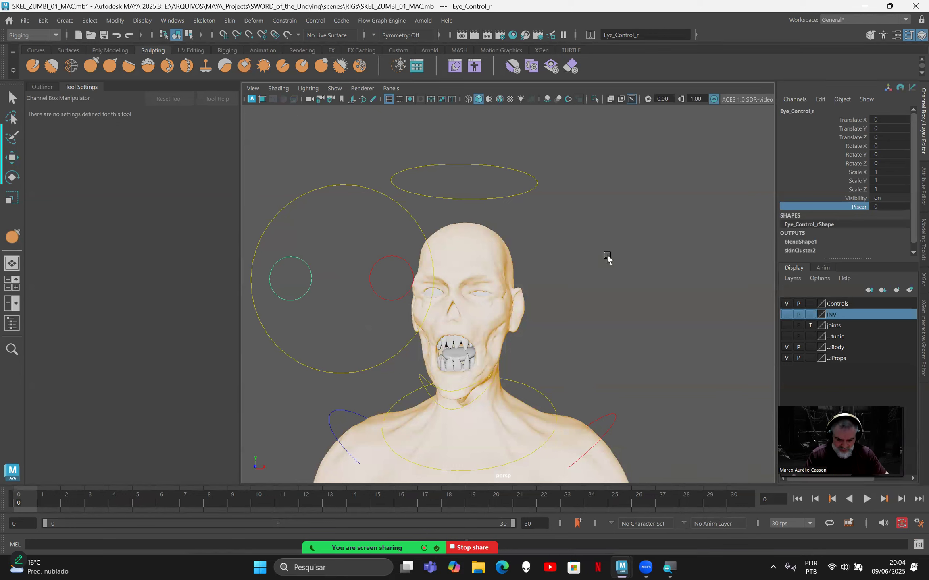
pyautogui.click(369, 260)
pyautogui.click(859, 208)
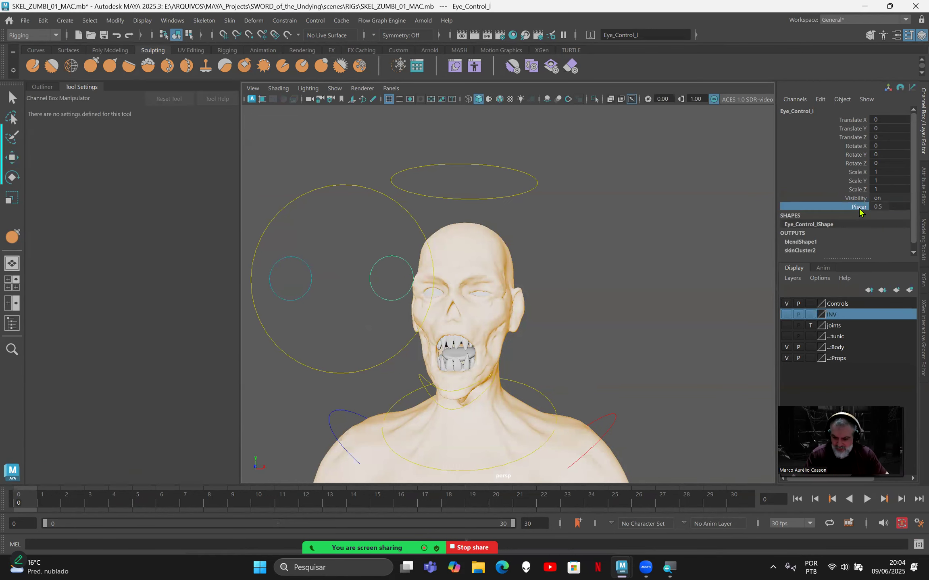
pyautogui.moveTo(649, 268); pyautogui.dragTo(617, 330, button='middle')
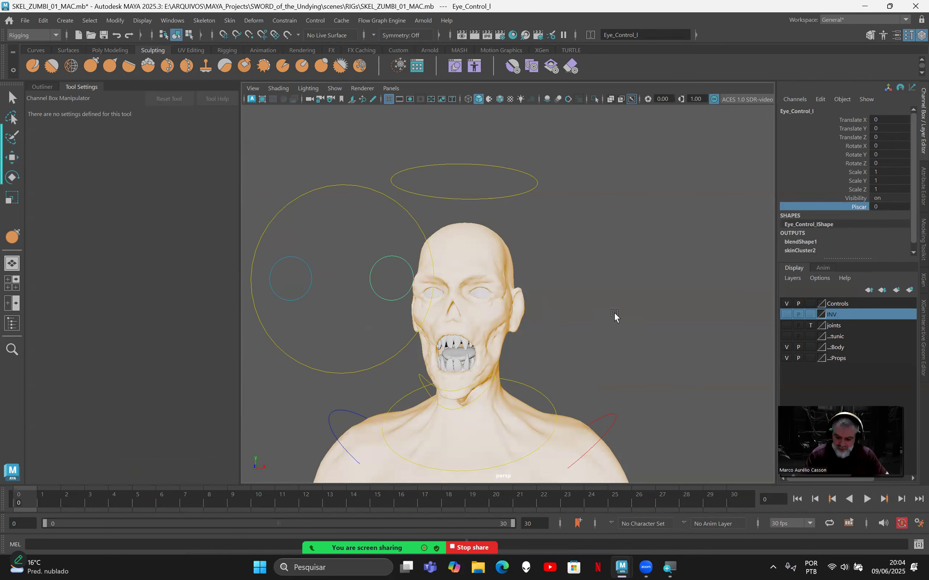
# - Try to save the SKEL_ZUMBI_01_MAC.mb scene with the whole rig in view
pyautogui.scroll(-2, 608, 306)
pyautogui.keyDown('alt'); pyautogui.moveTo(547, 359); pyautogui.dragTo(520, 379); pyautogui.keyUp('alt')
pyautogui.scroll(-5, 415, 317)
pyautogui.keyDown('alt'); pyautogui.moveTo(482, 315); pyautogui.dragTo(543, 212, button='middle'); pyautogui.keyUp('alt')
pyautogui.scroll(-3, 460, 286)
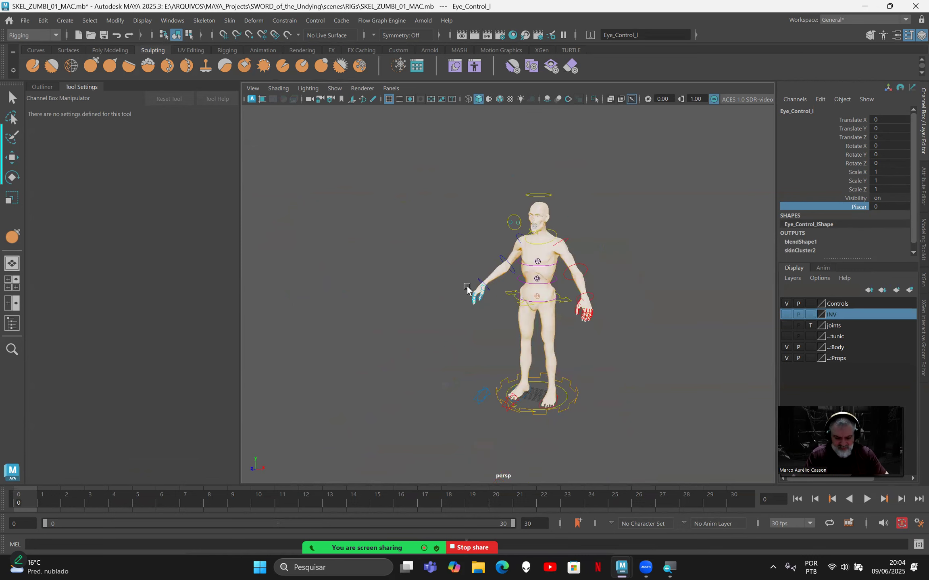
pyautogui.hotkey('ctrl', 's')
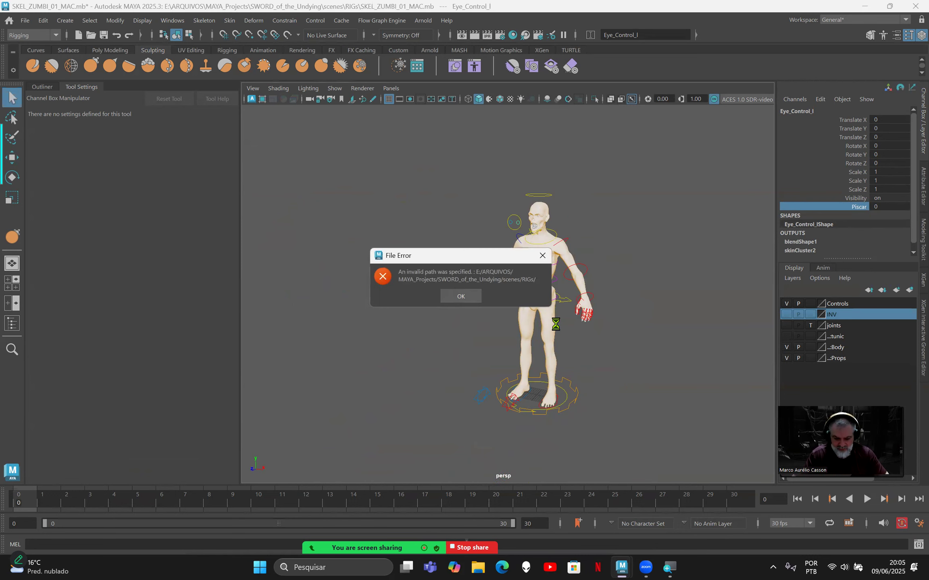
pyautogui.click(460, 296)
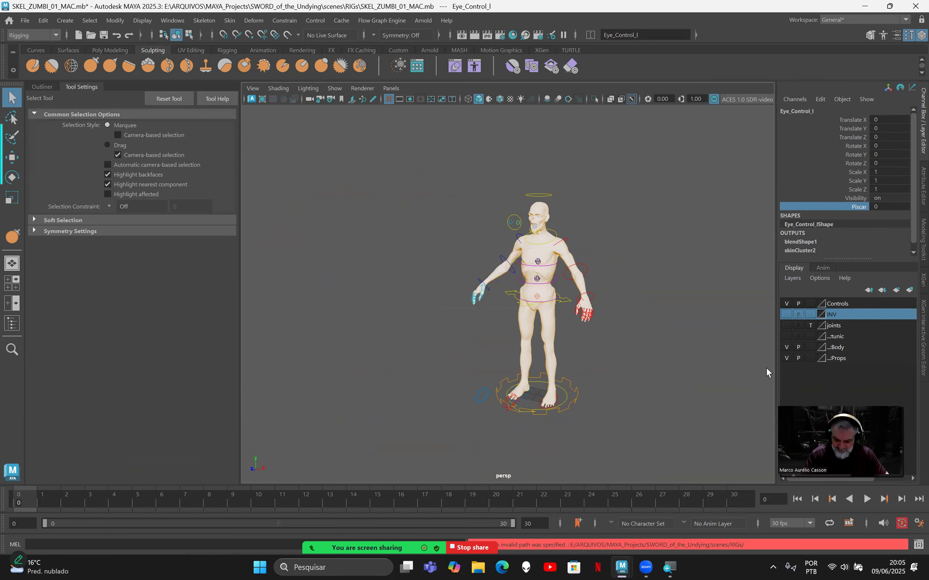